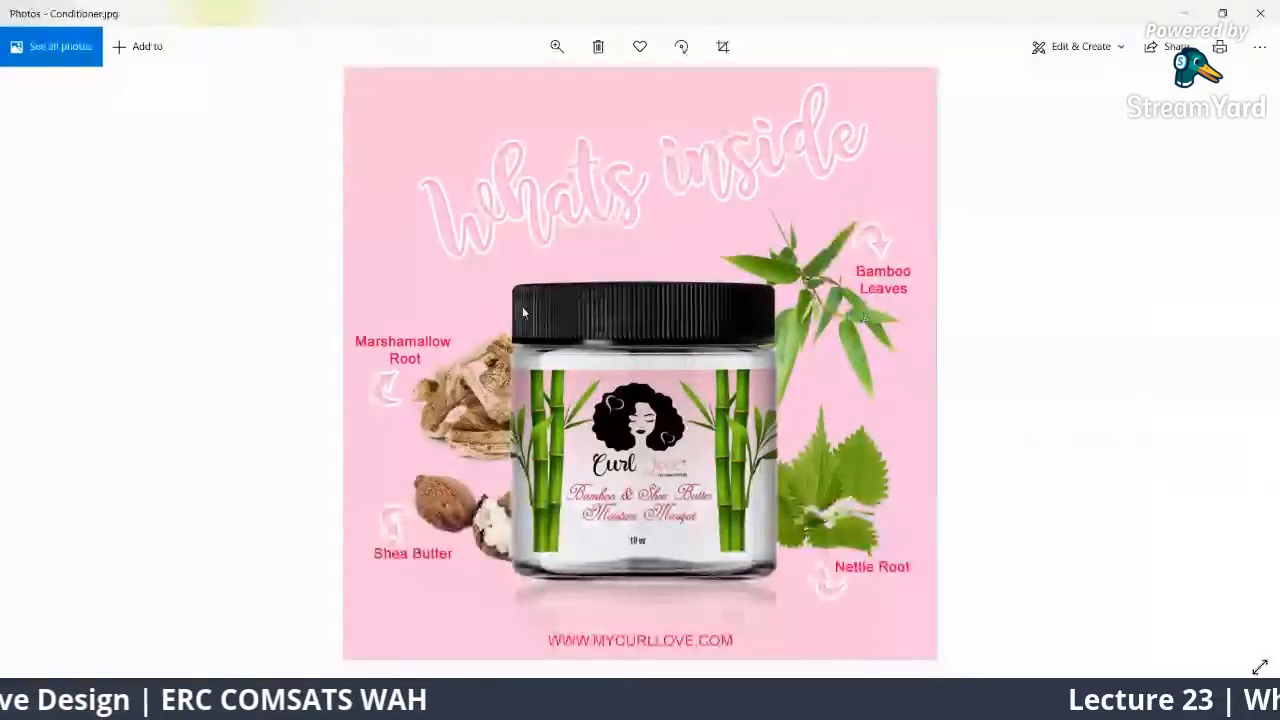
Step: Close the Conditioner.jpg image and open the Freelancing 5 folder on the My Data (E:) drive
click(1260, 13)
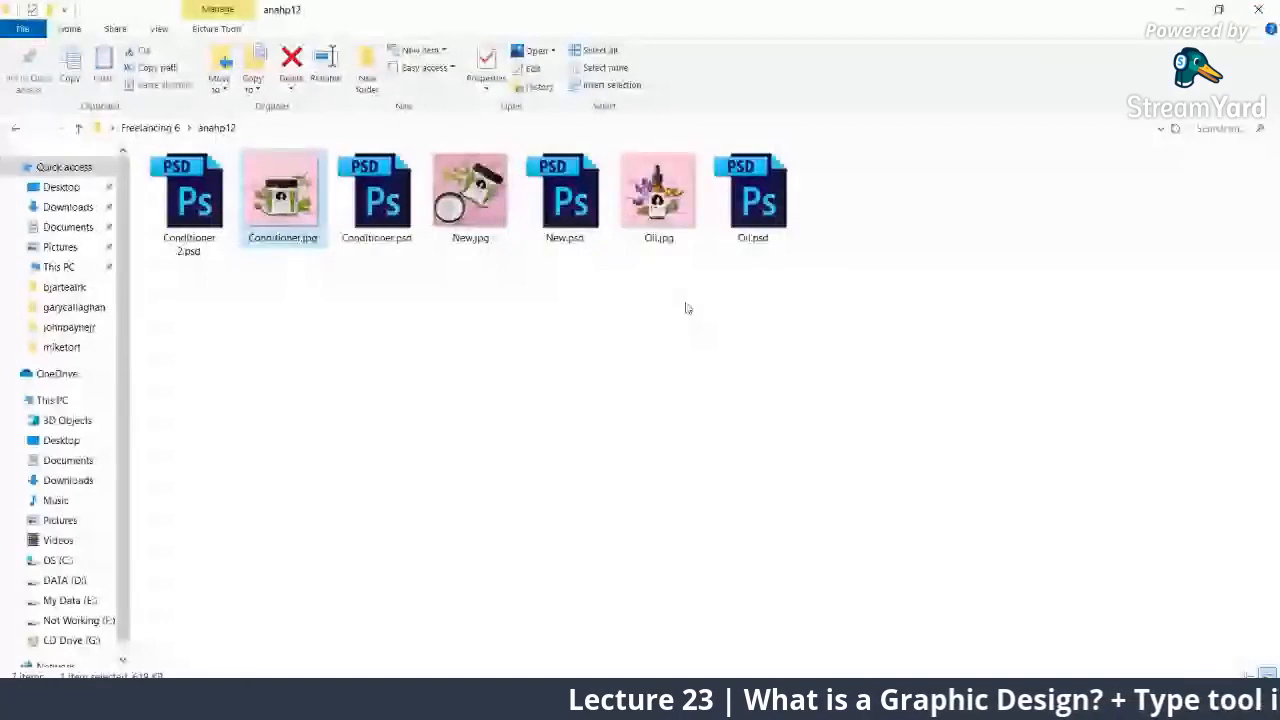
key(alt+Tab)
click(195, 476)
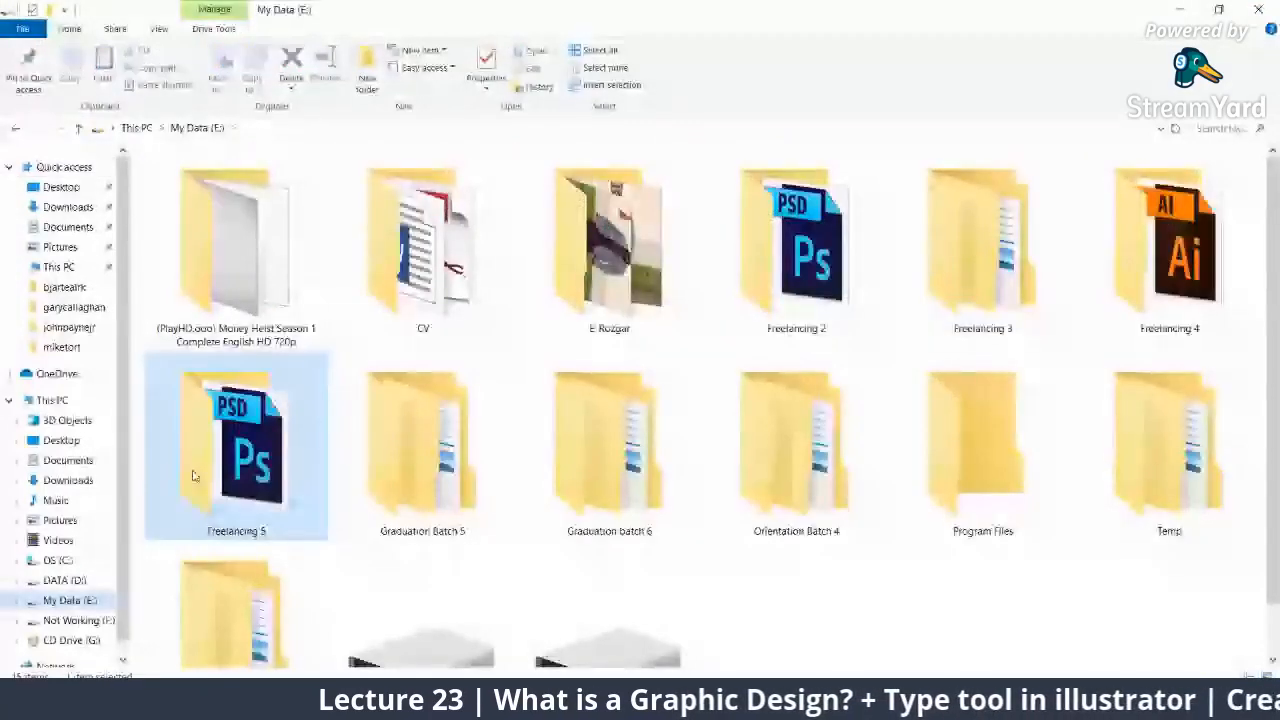
double_click(195, 476)
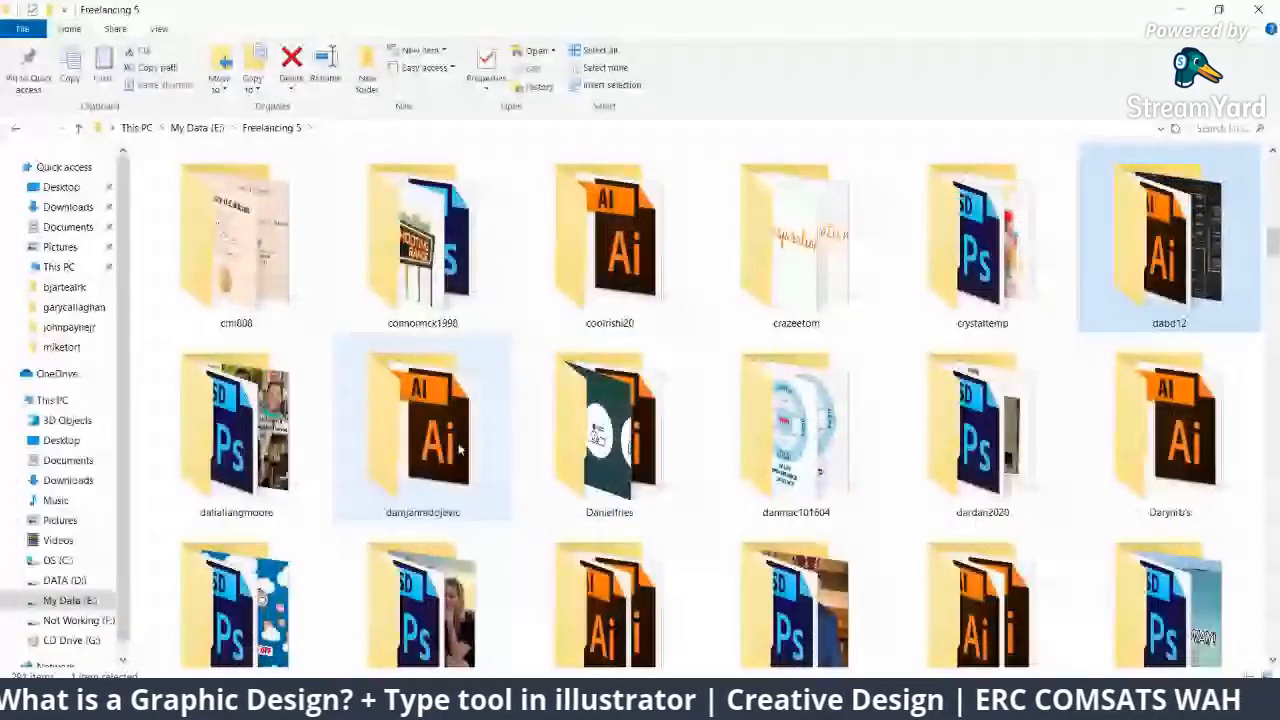
Step: Find the golfbunny folder within Freelancing 5 and open it
scroll(671, 506, down, 1)
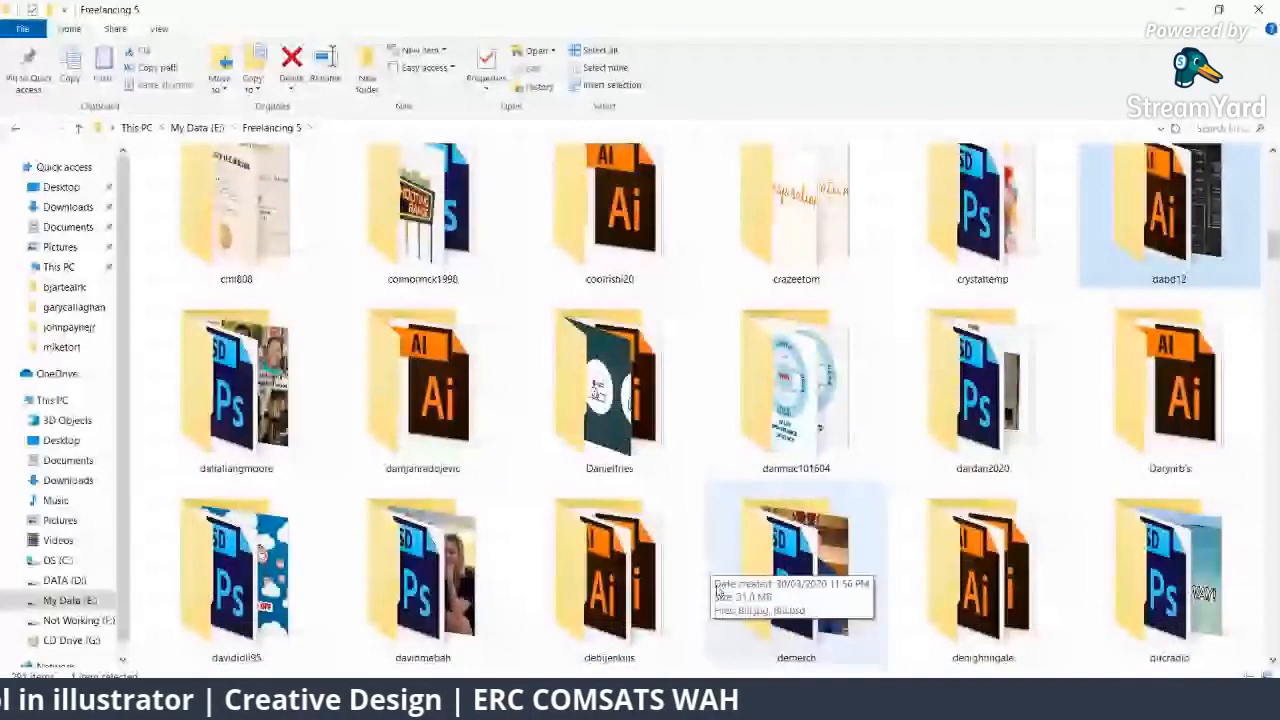
scroll(590, 467, down, 2)
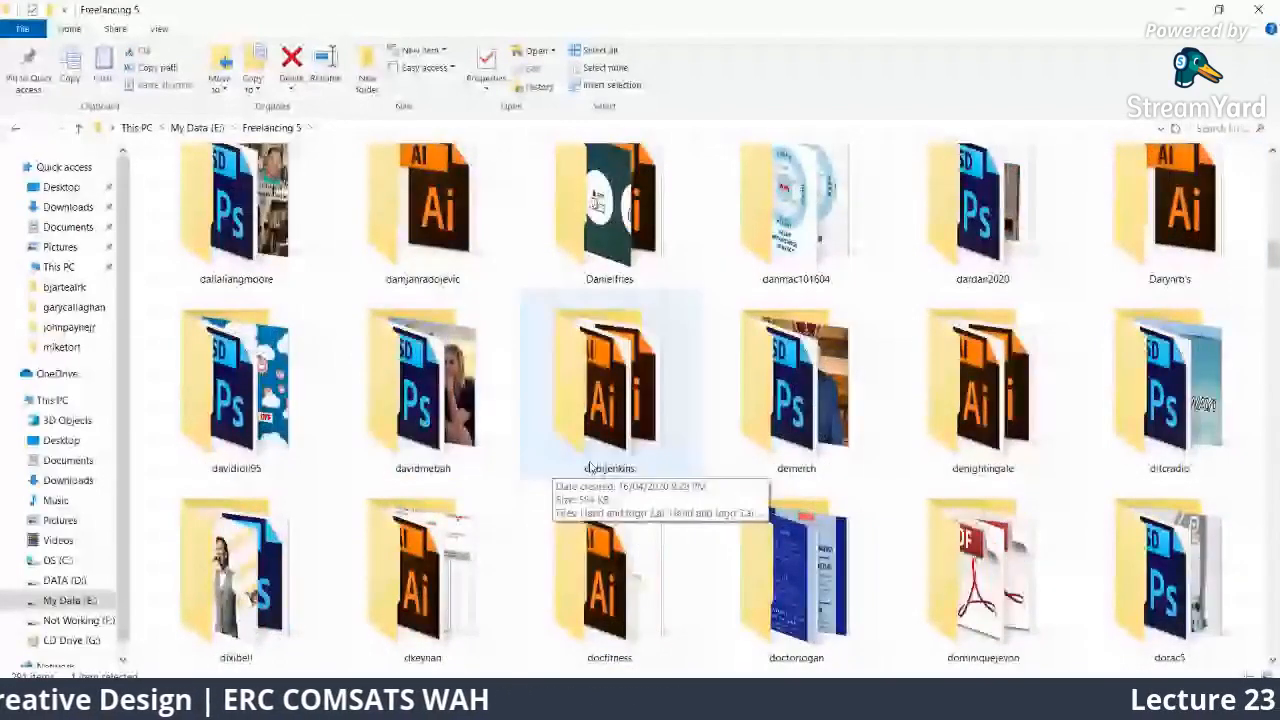
scroll(677, 429, down, 2)
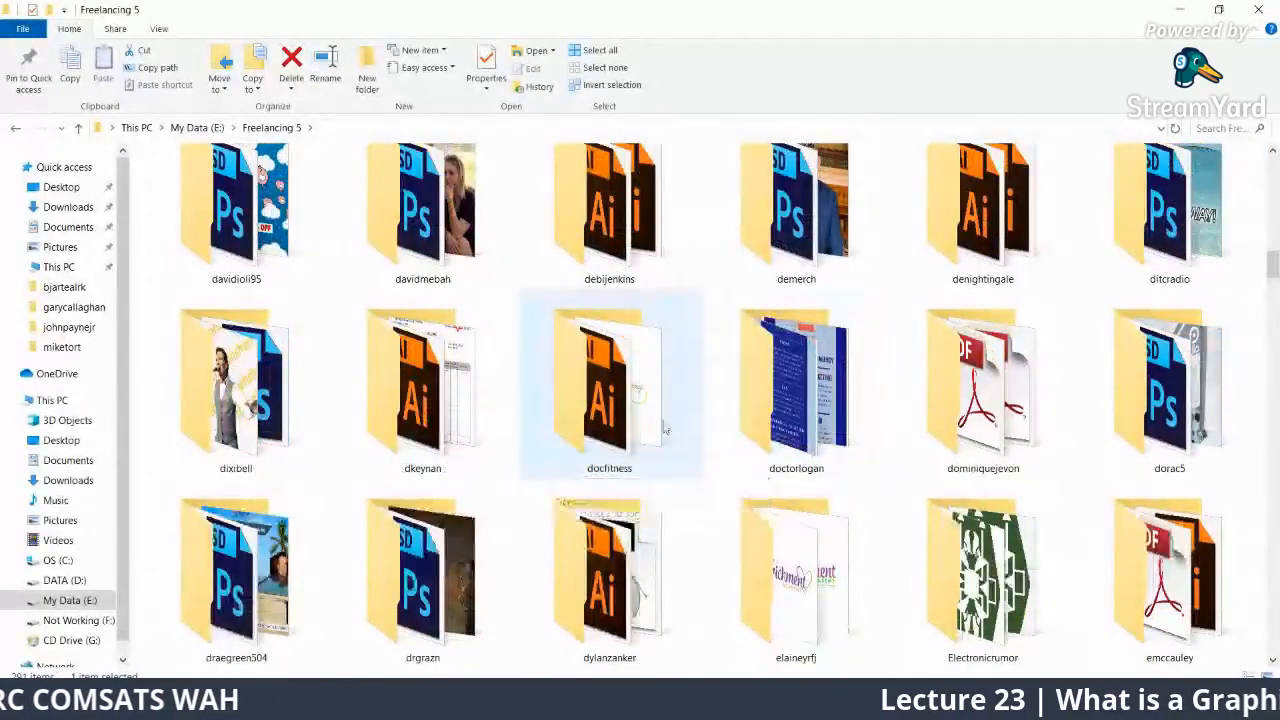
scroll(665, 430, down, 2)
scroll(665, 430, down, 4)
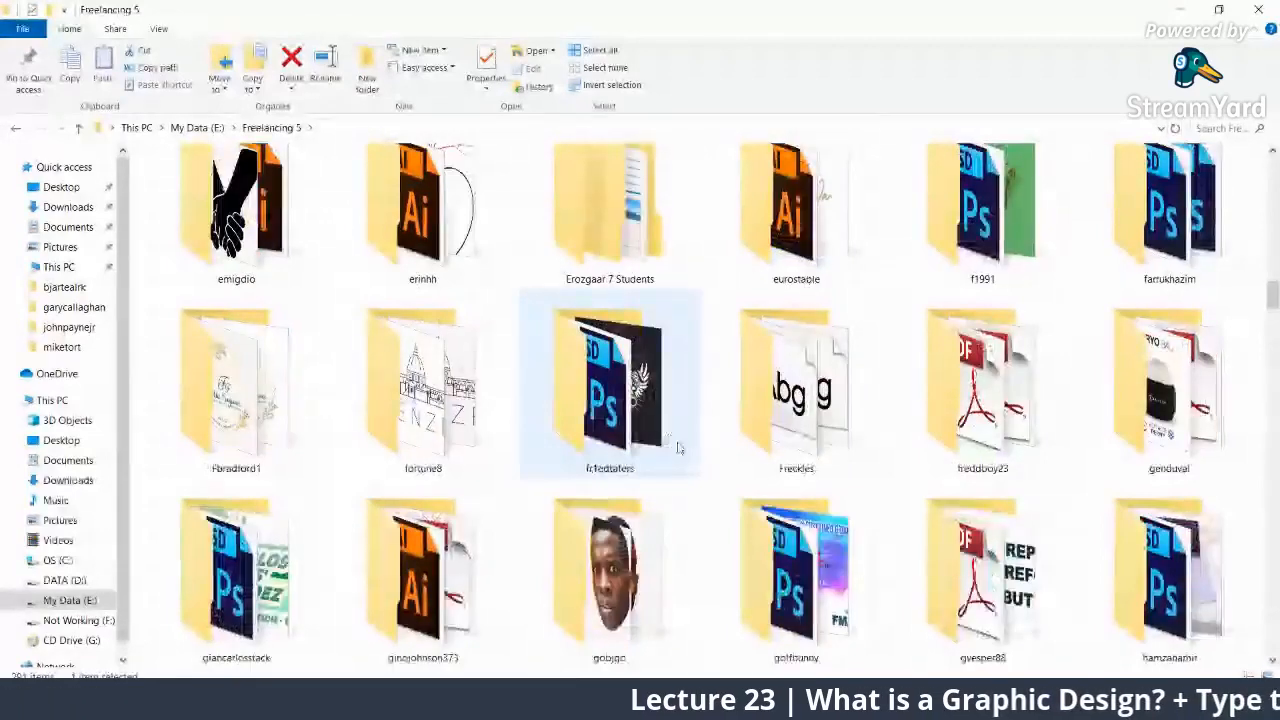
double_click(770, 571)
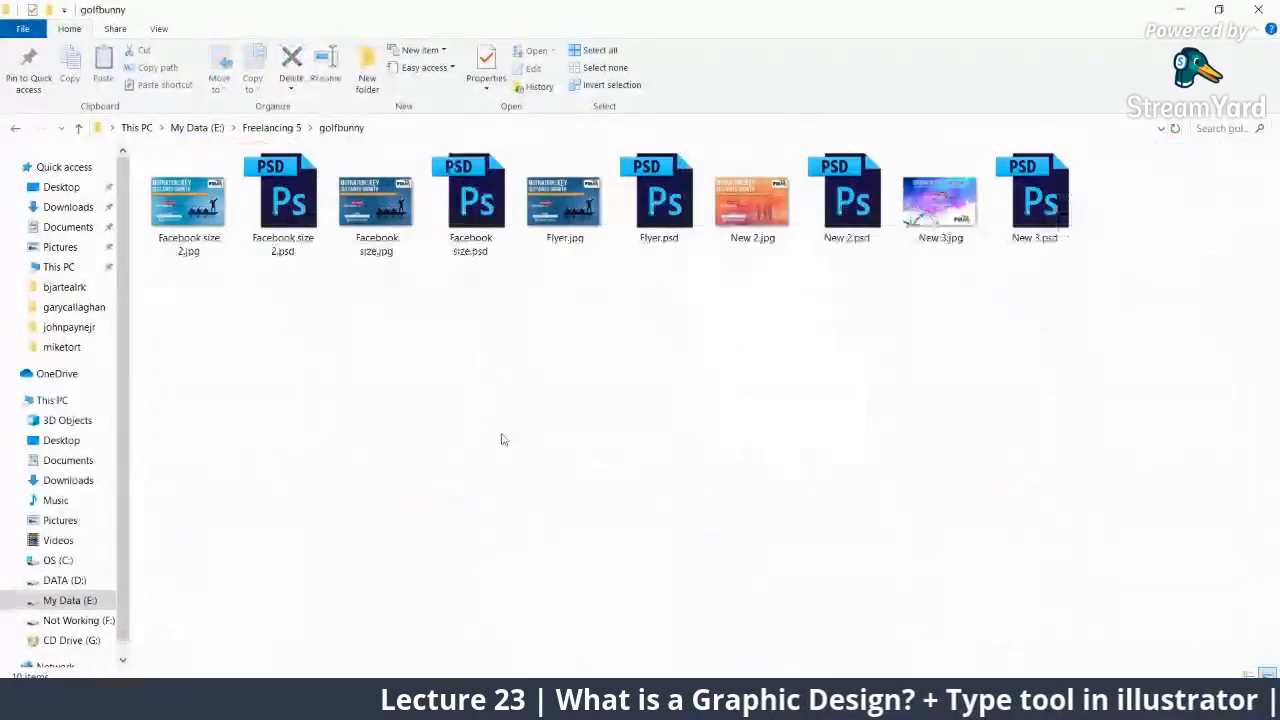
Step: View the flyer variants in the golfbunny folder, including New 2.jpg, New 3.jpg and Facebook size.jpg, and close the image viewer
double_click(745, 232)
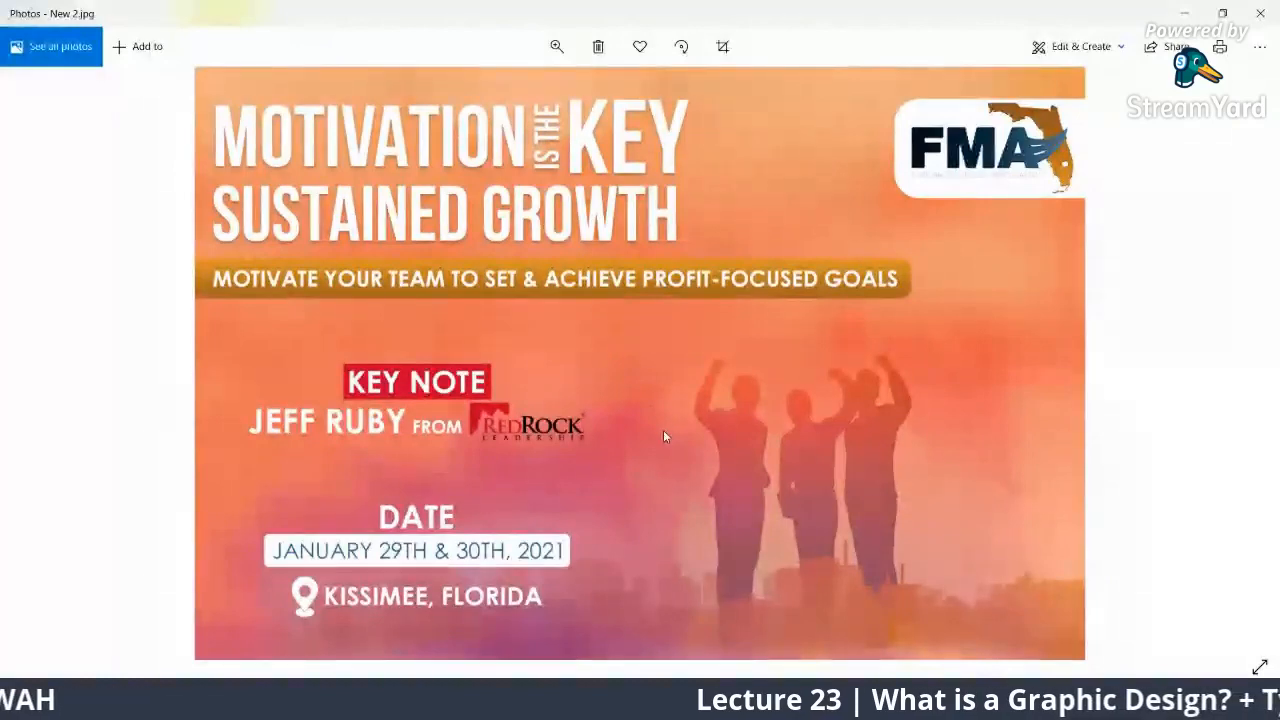
key(Right)
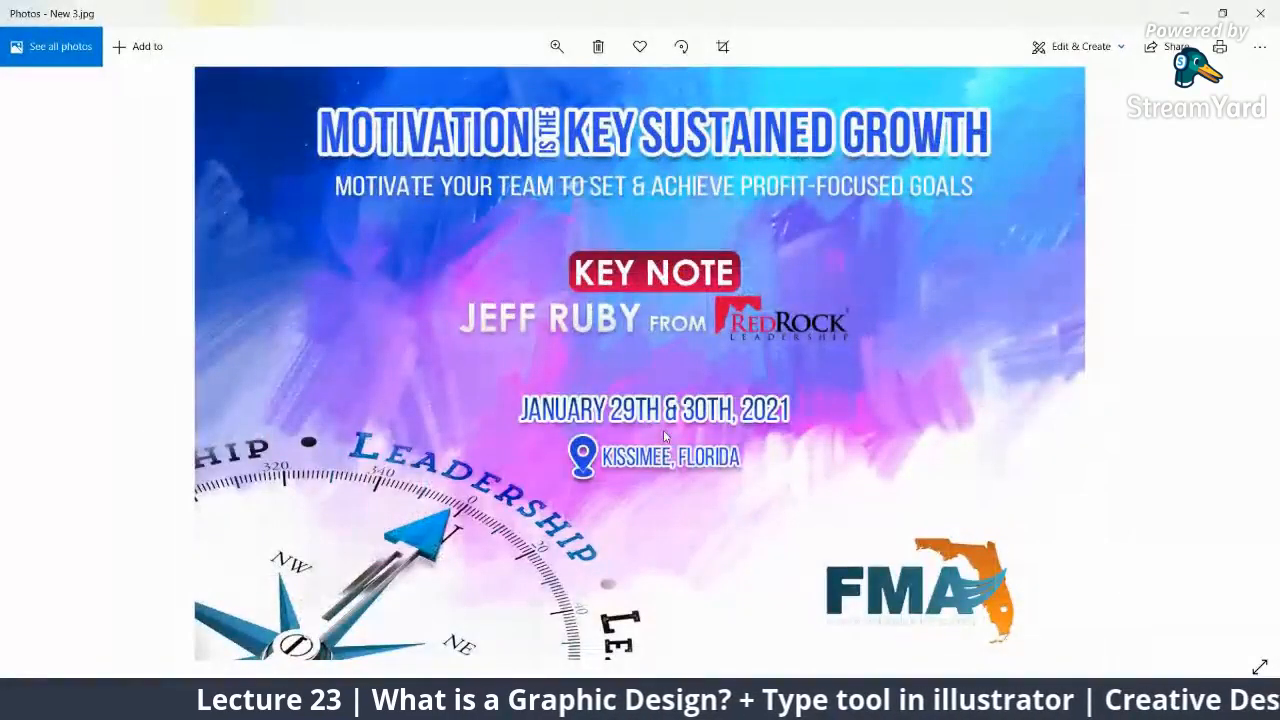
key(Left)
key(Left)
key(Left)
key(Left)
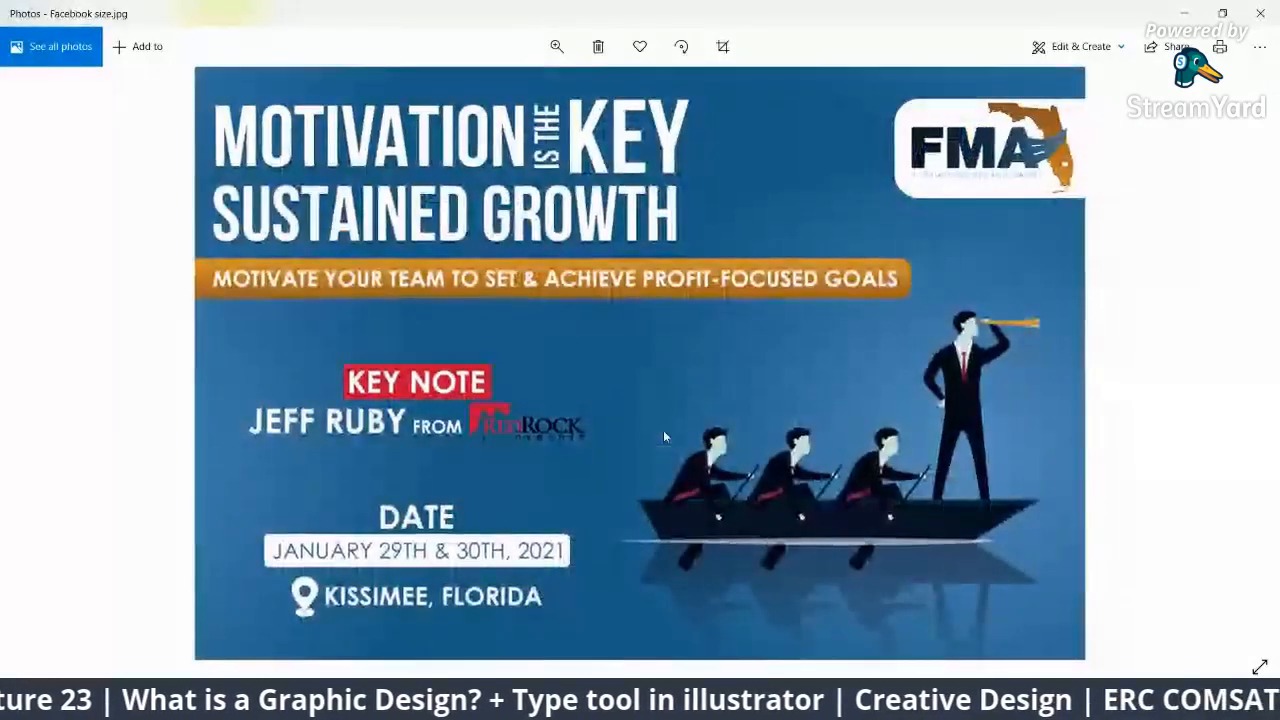
key(Right)
key(Right)
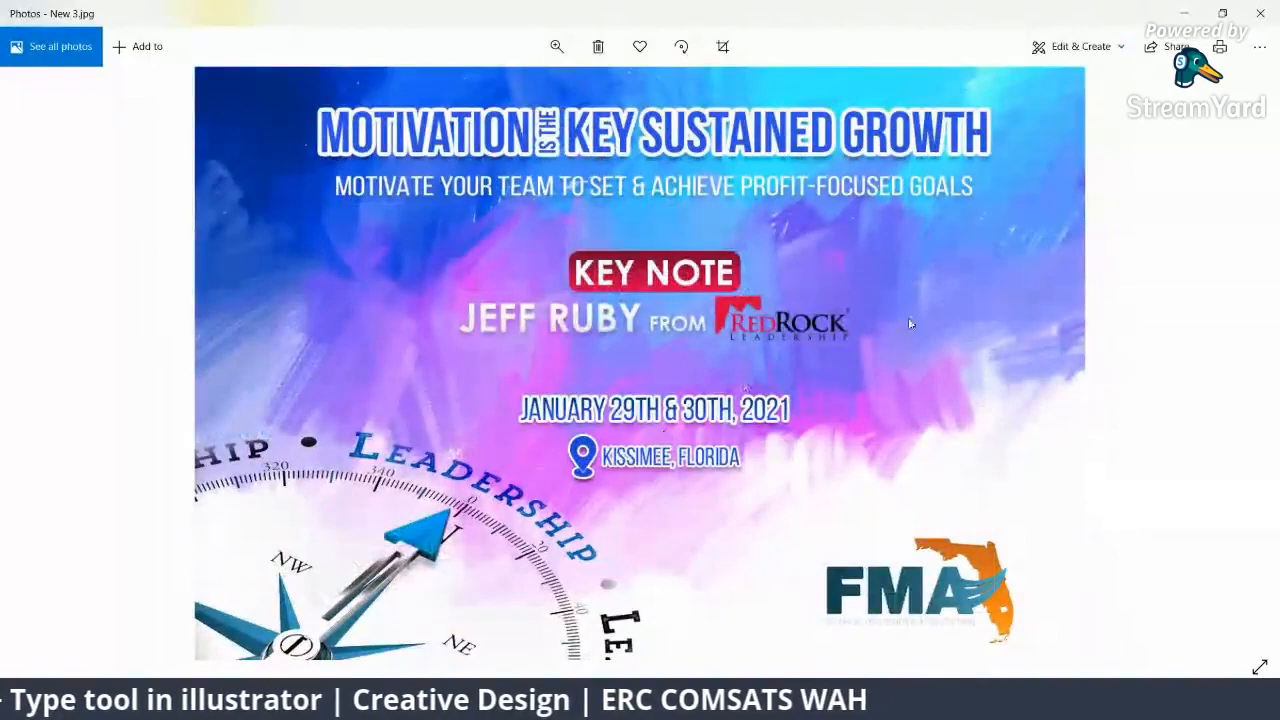
click(1257, 18)
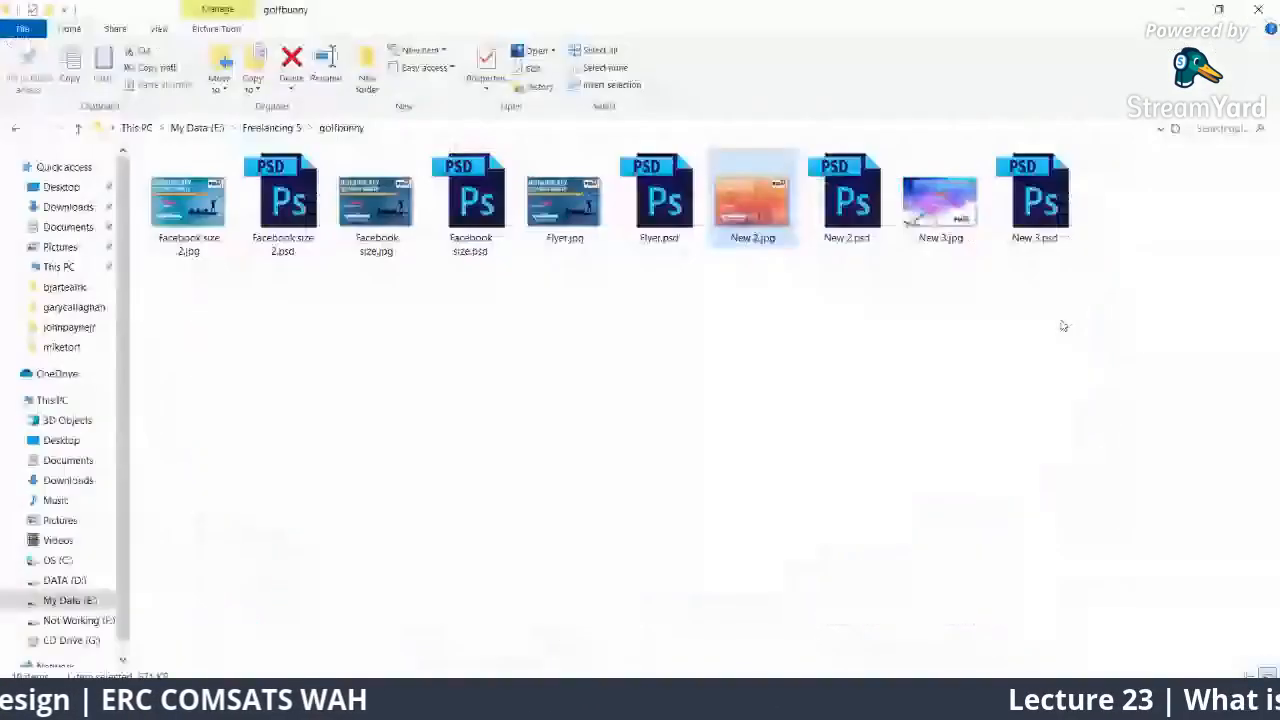
Step: Go back to the Freelancing 5 folder, browse its further project folders, and switch to the course PDF in Adobe Reader
key(BackSpace)
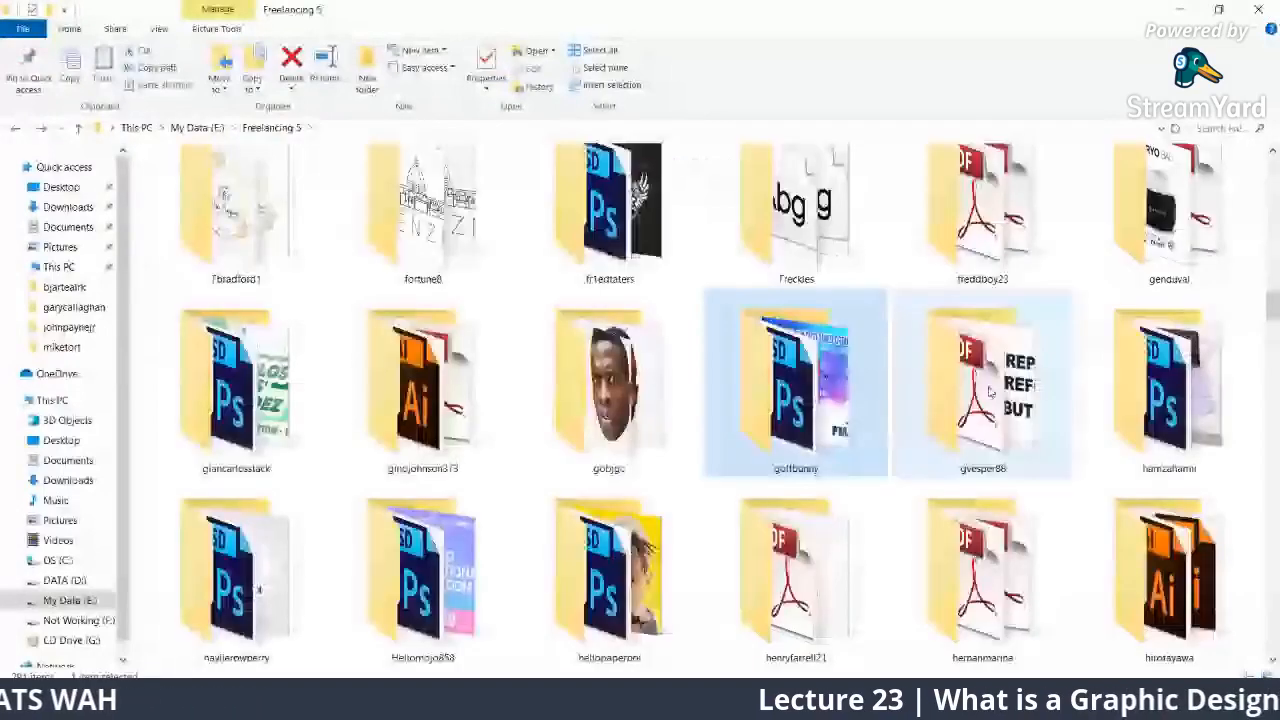
scroll(672, 548, down, 1)
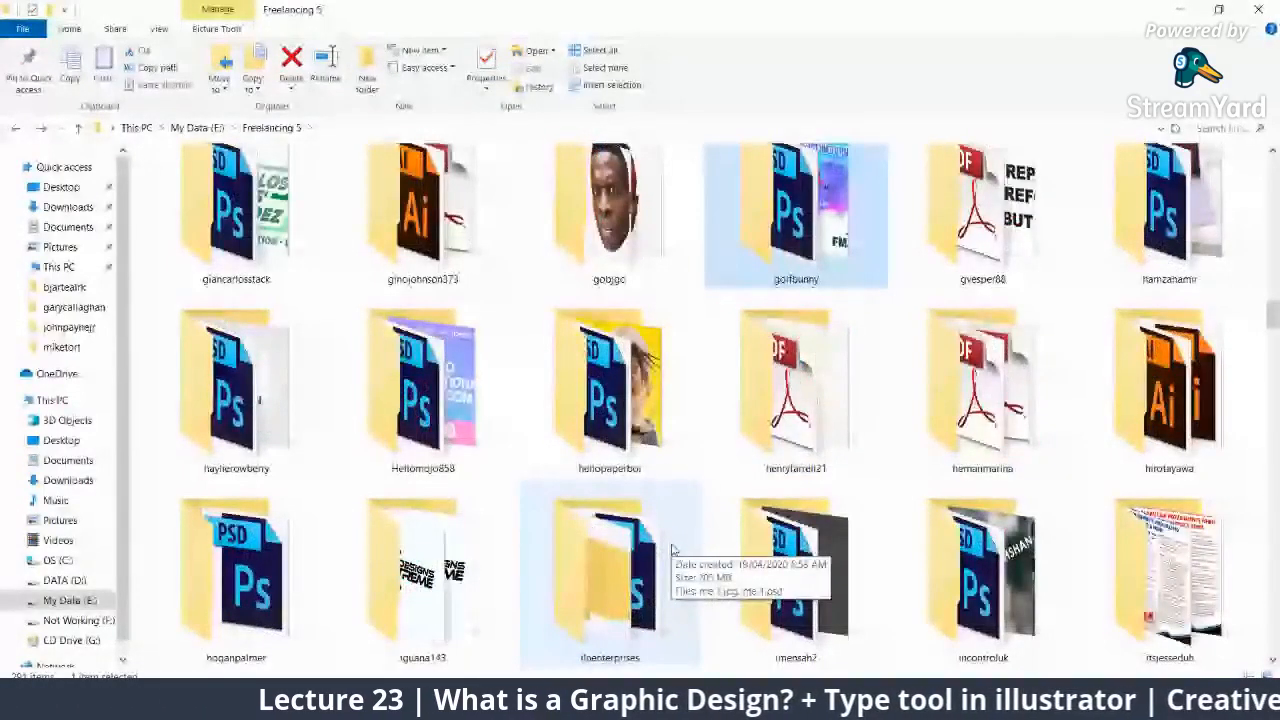
scroll(672, 548, down, 2)
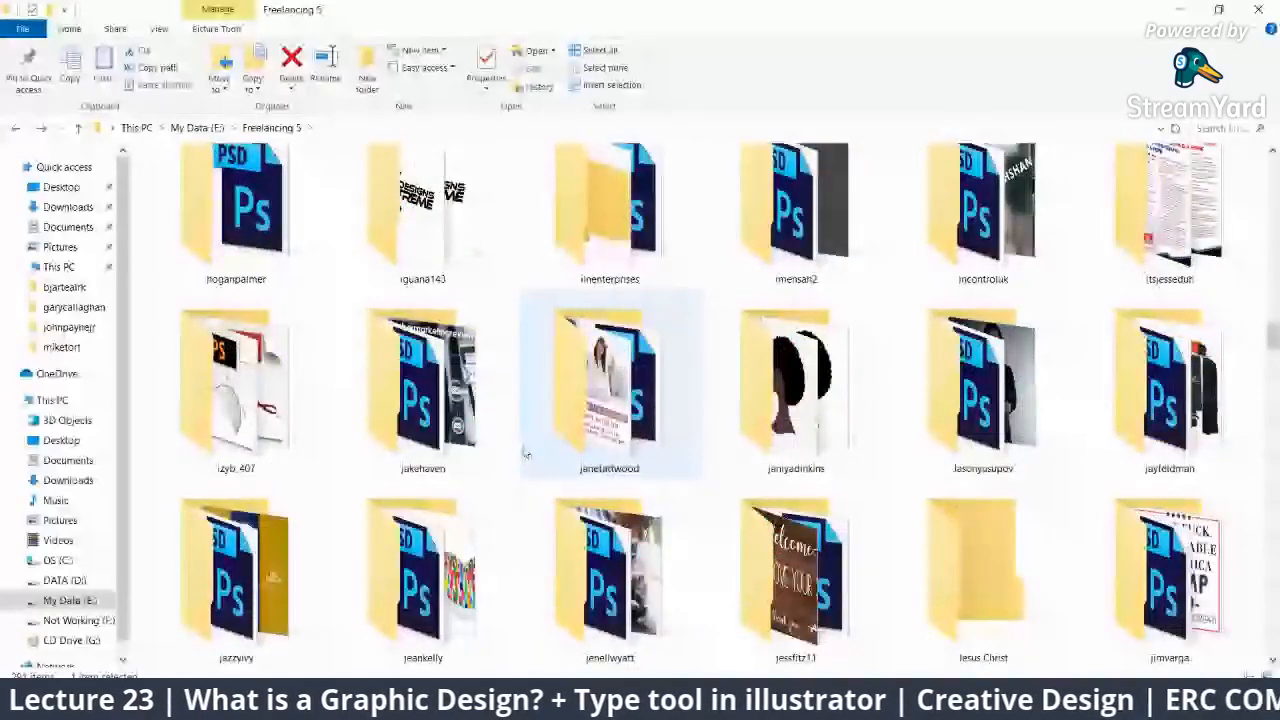
key(alt+Tab)
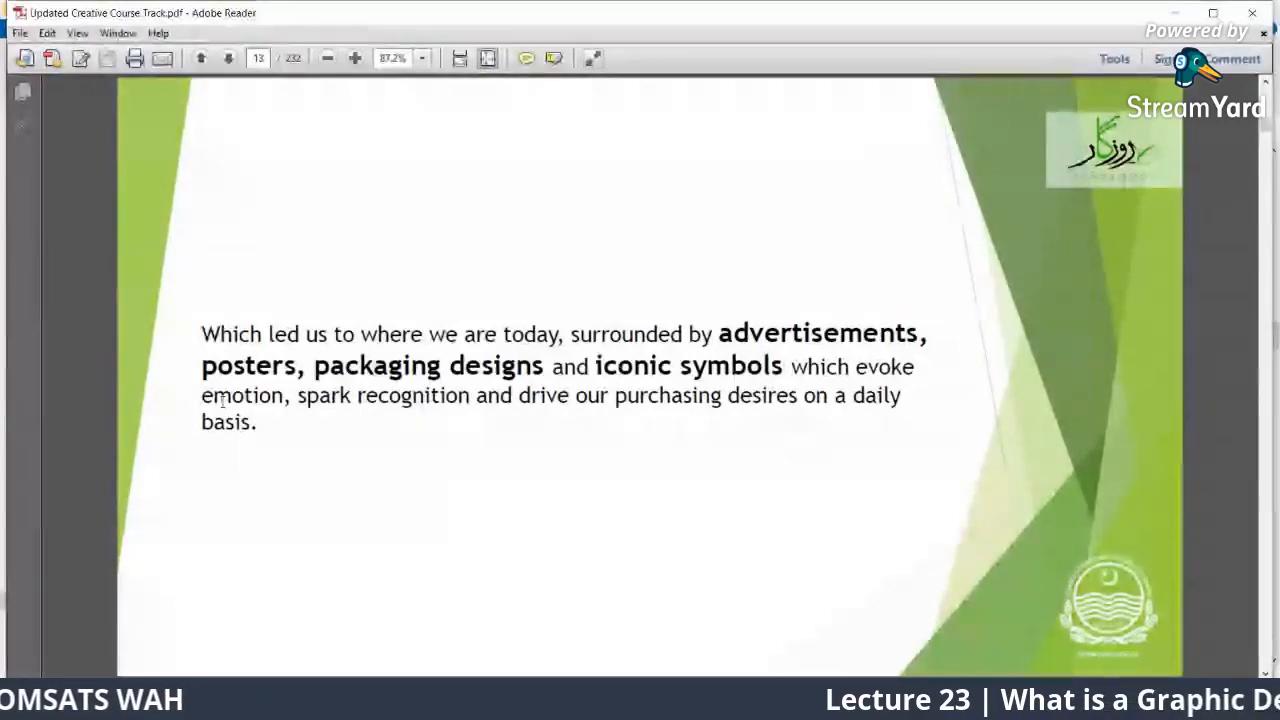
Step: Switch to the Chrome browser and search Google for "customise icons" in a new tab
mouse_move(150, 700)
click(67, 615)
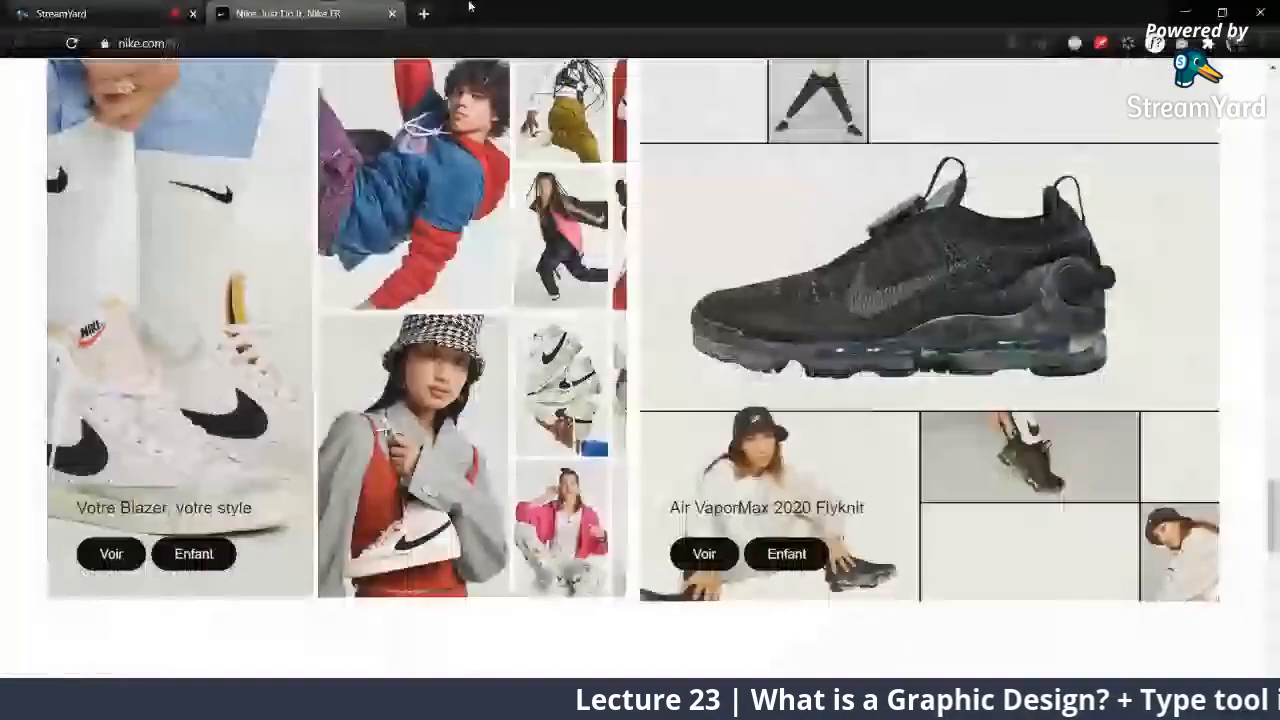
click(424, 14)
text(customer)
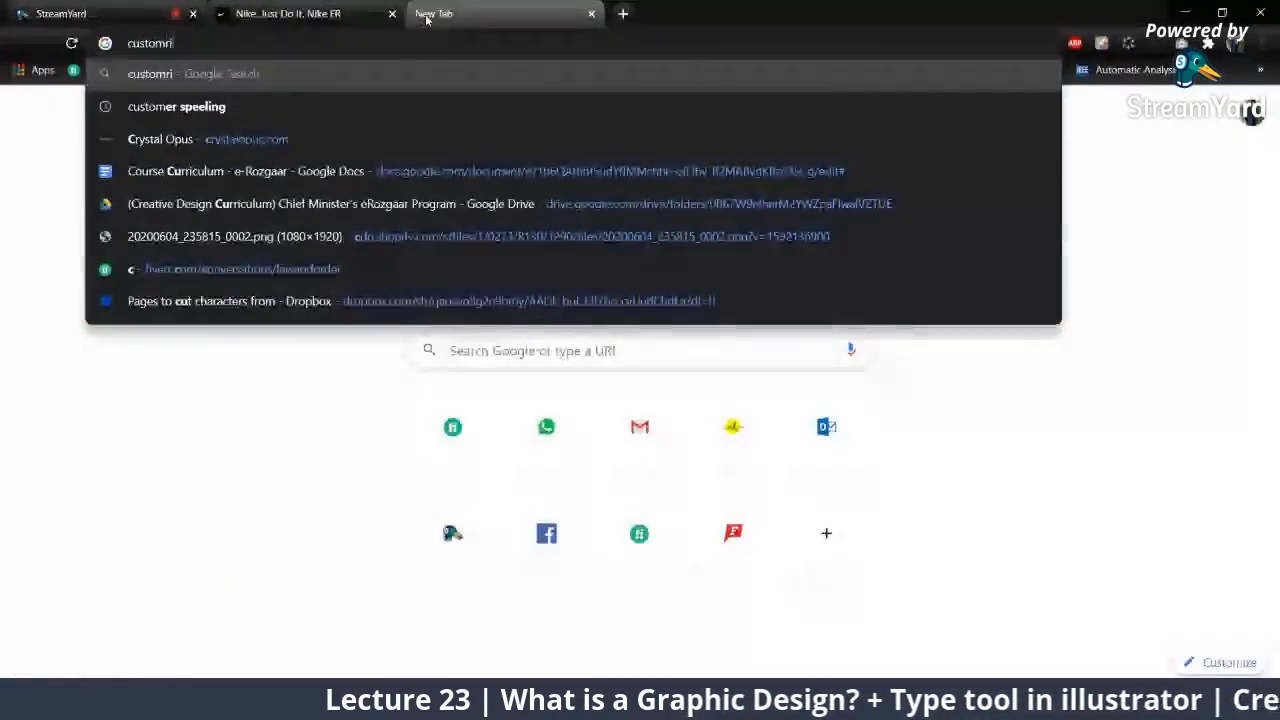
key(BackSpace)
key(BackSpace)
key(BackSpace)
text(mize icon)
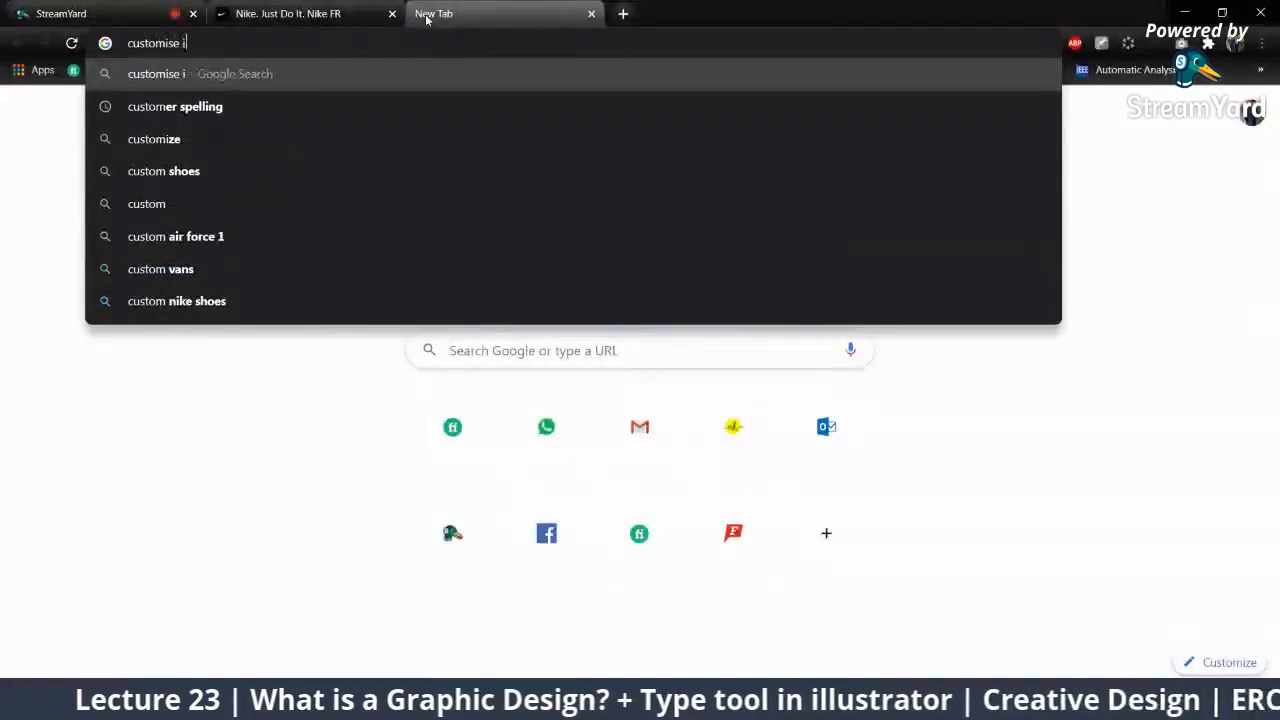
key(Return)
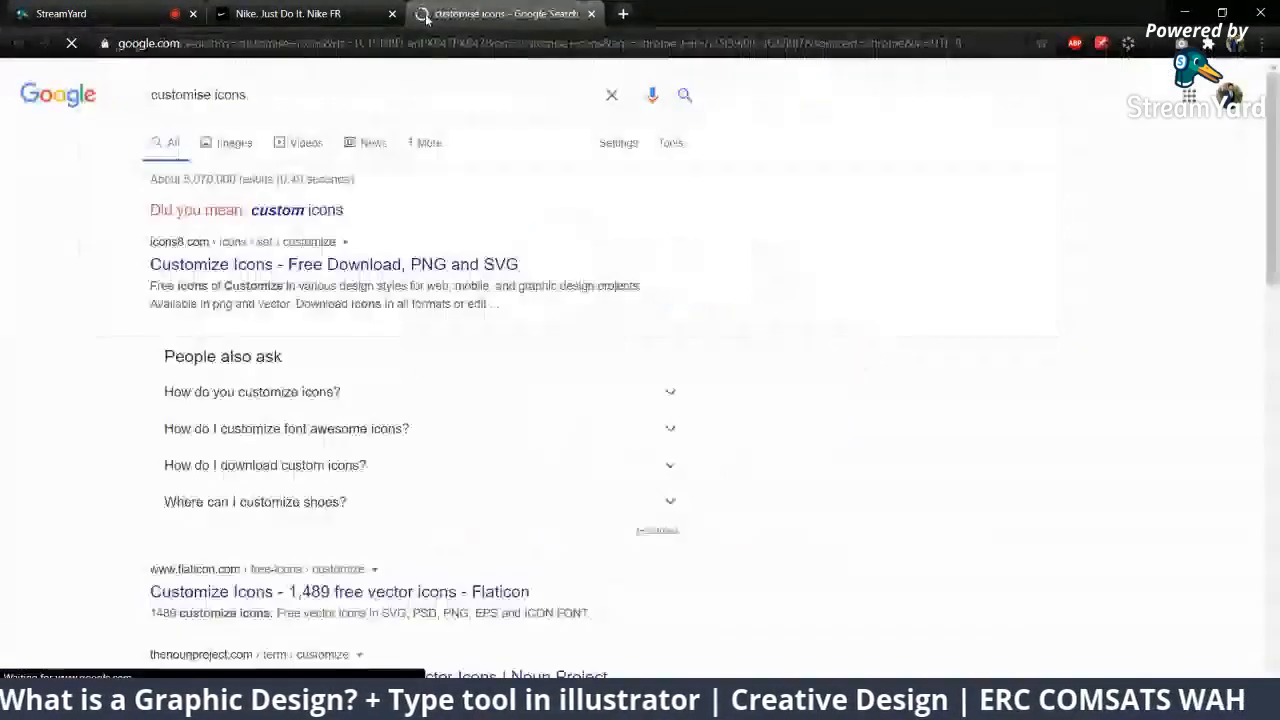
Step: Show the image results for the icon search and preview the Custom icons image from Iconfinder
click(232, 143)
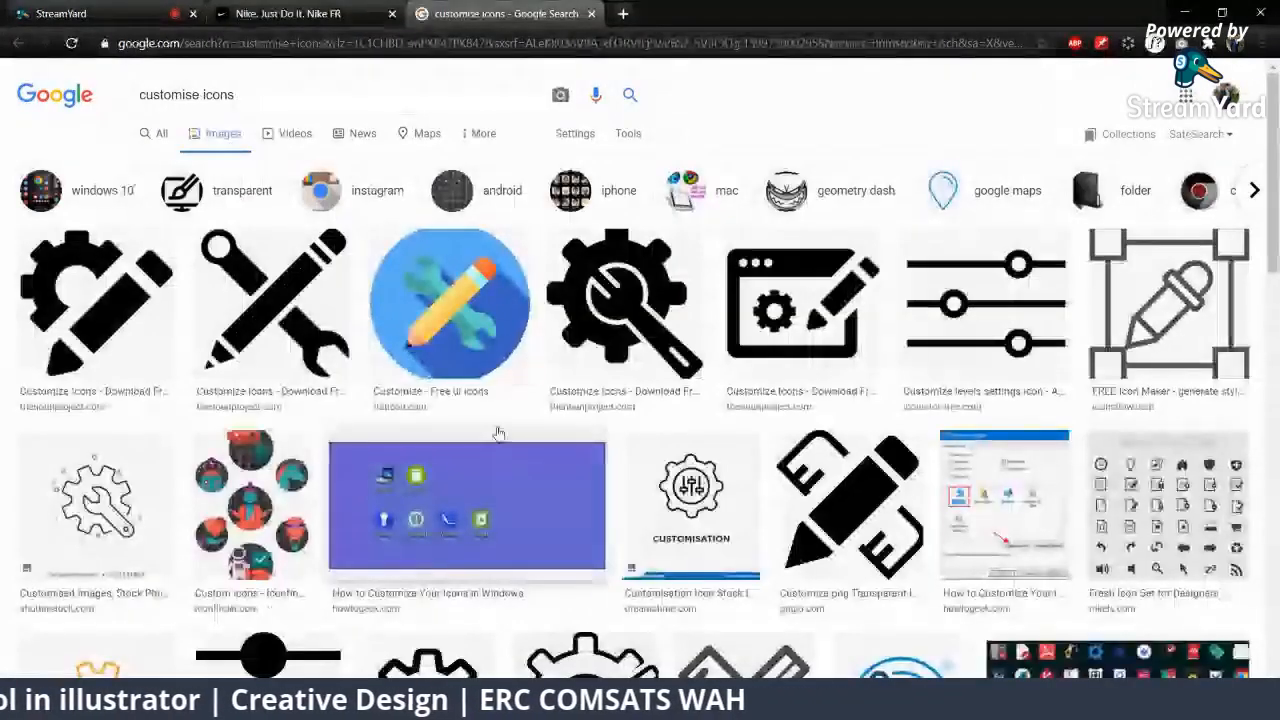
scroll(494, 426, down, 1)
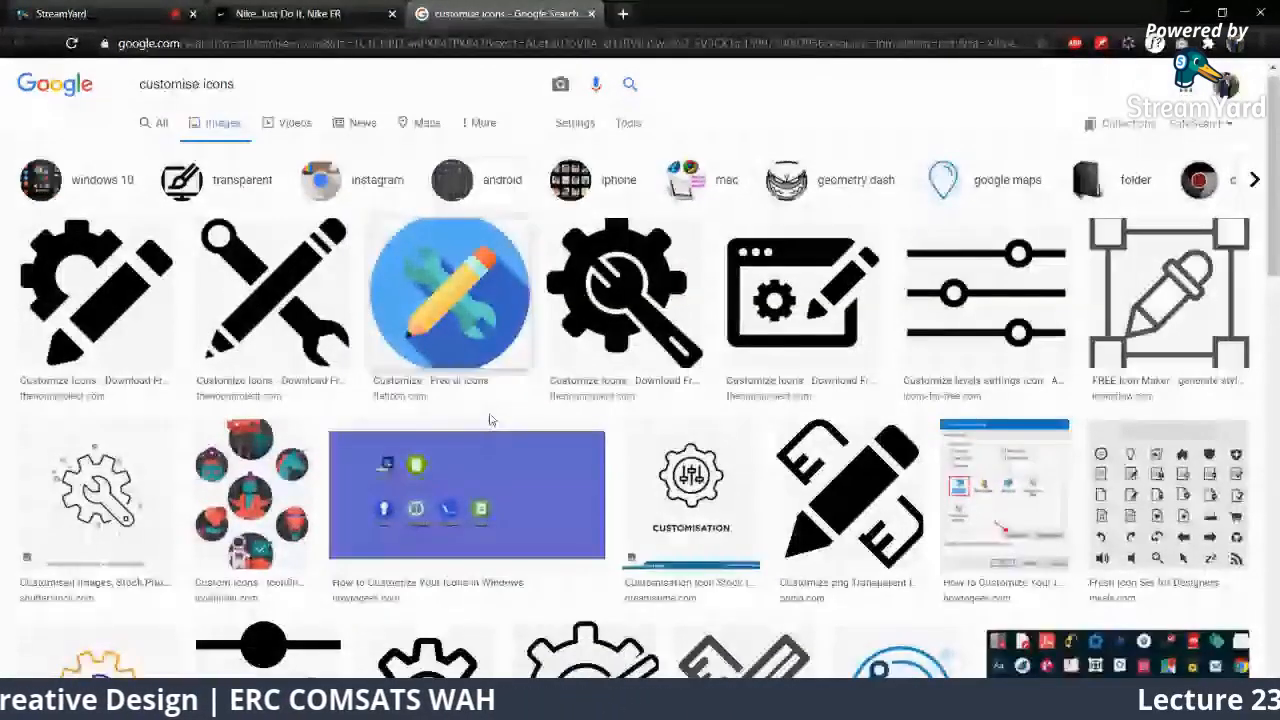
click(251, 492)
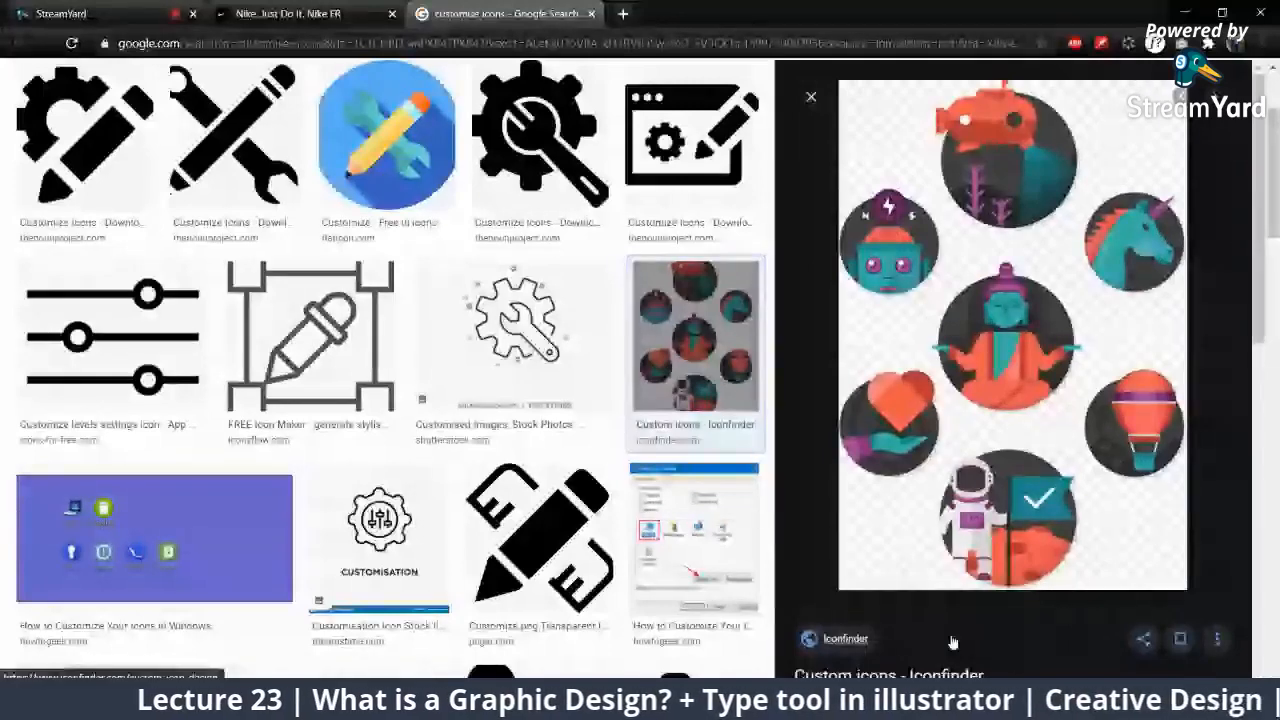
scroll(953, 642, down, 1)
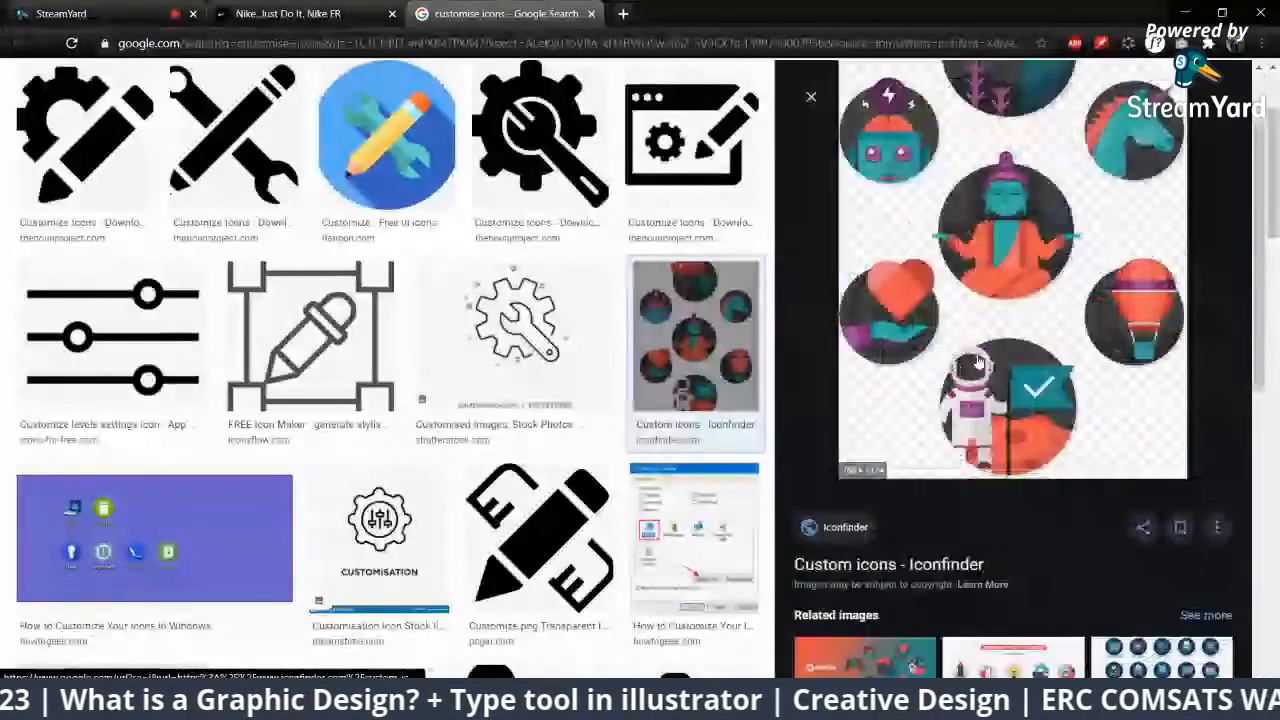
Step: Preview the related 100 Web Hosting Flat Icons image and view it in its own browser tab
scroll(978, 363, down, 1)
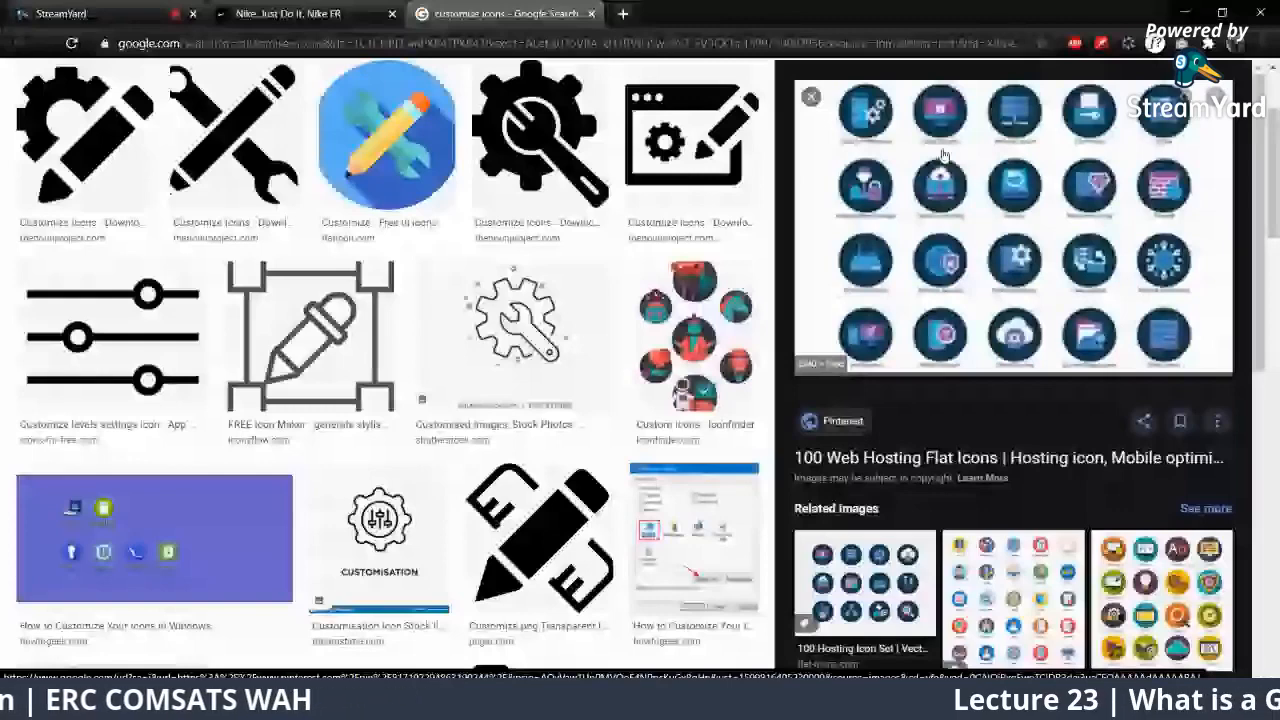
drag(943, 155, 737, 16)
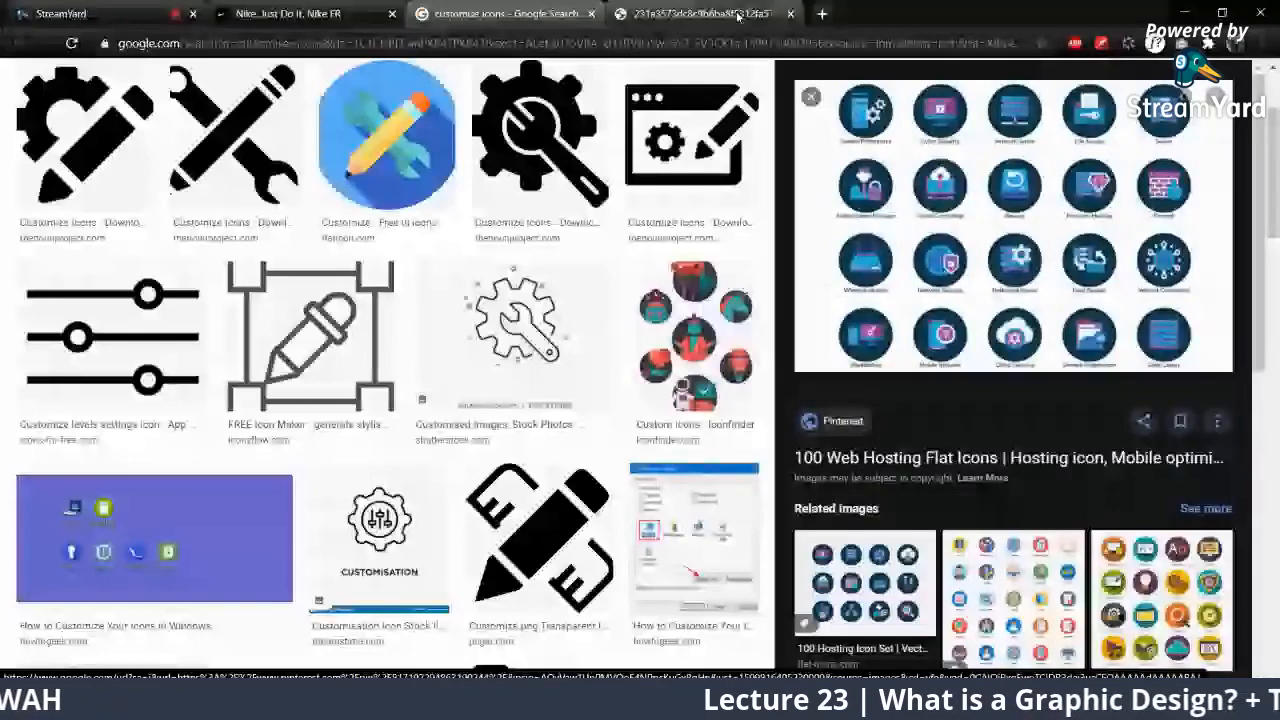
click(737, 16)
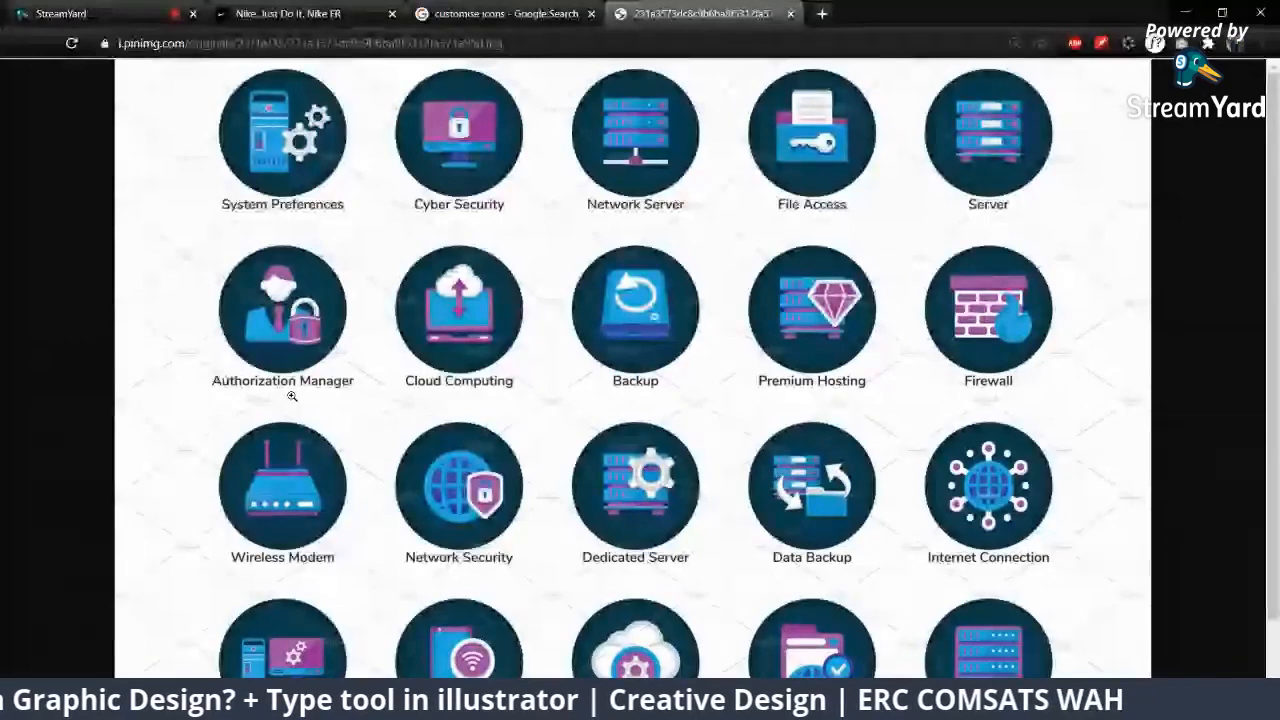
Step: Return to the open Nike website and look through its homepage from the header down to the Boostez votre look section
click(312, 12)
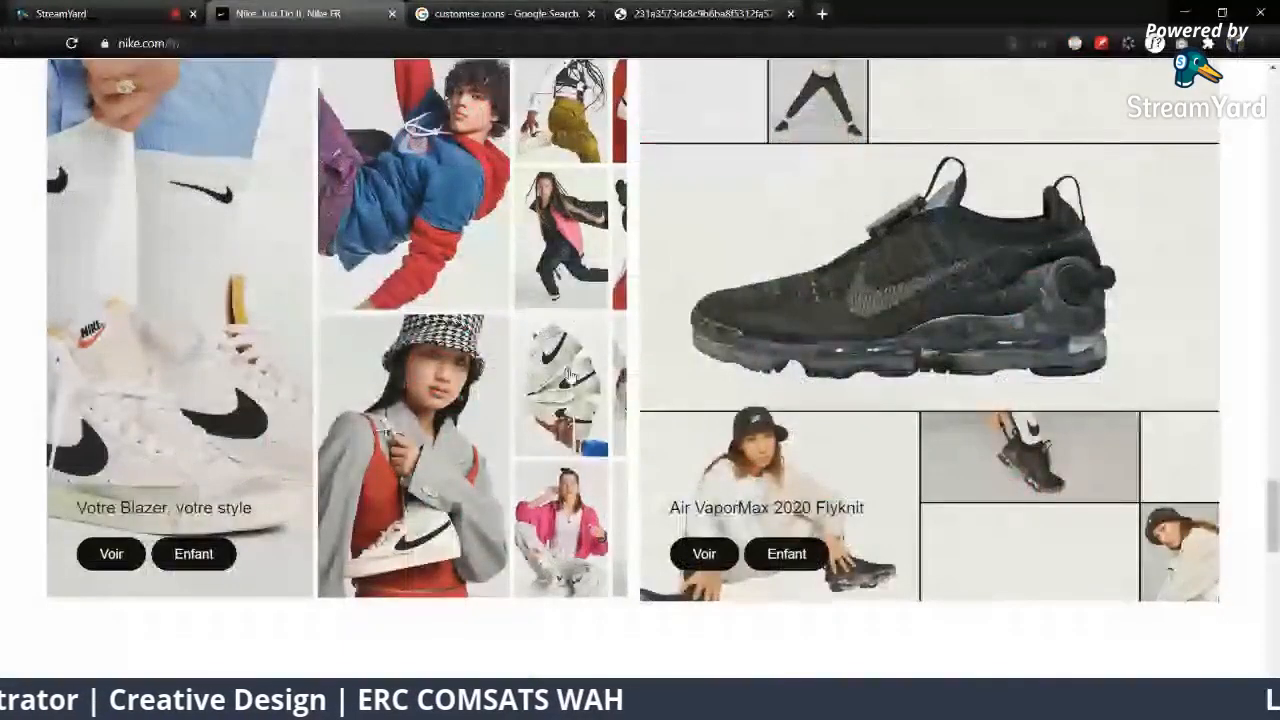
scroll(565, 380, up, 10)
scroll(566, 399, up, 10)
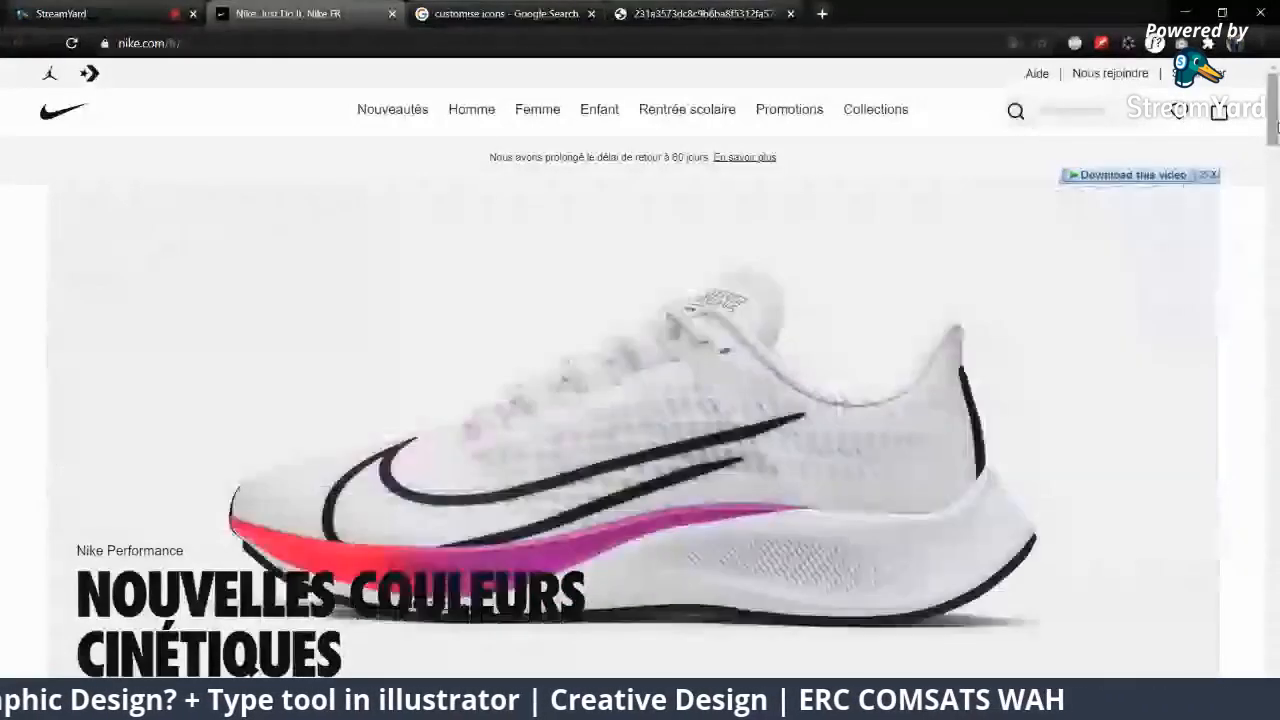
drag(1273, 125, 1275, 268)
scroll(386, 523, down, 10)
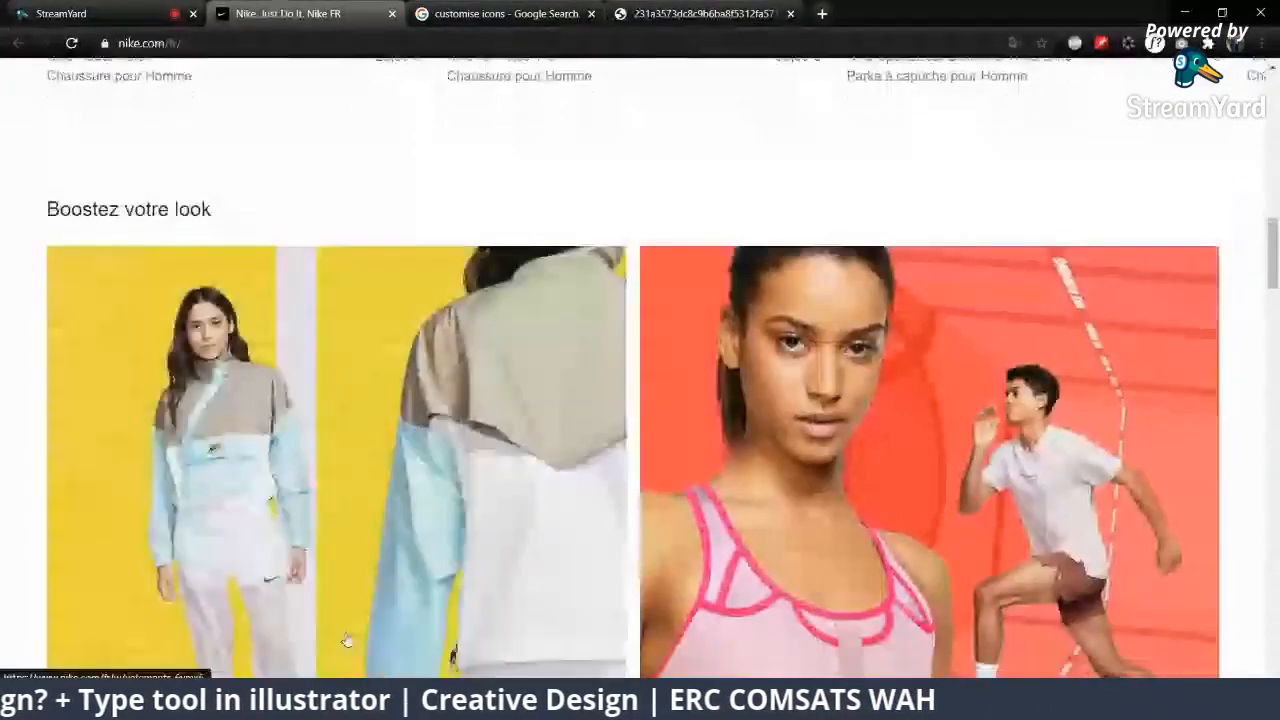
Step: Switch to the course PDF in Adobe Reader and advance to the advertisement examples on page 14
key(alt+Tab)
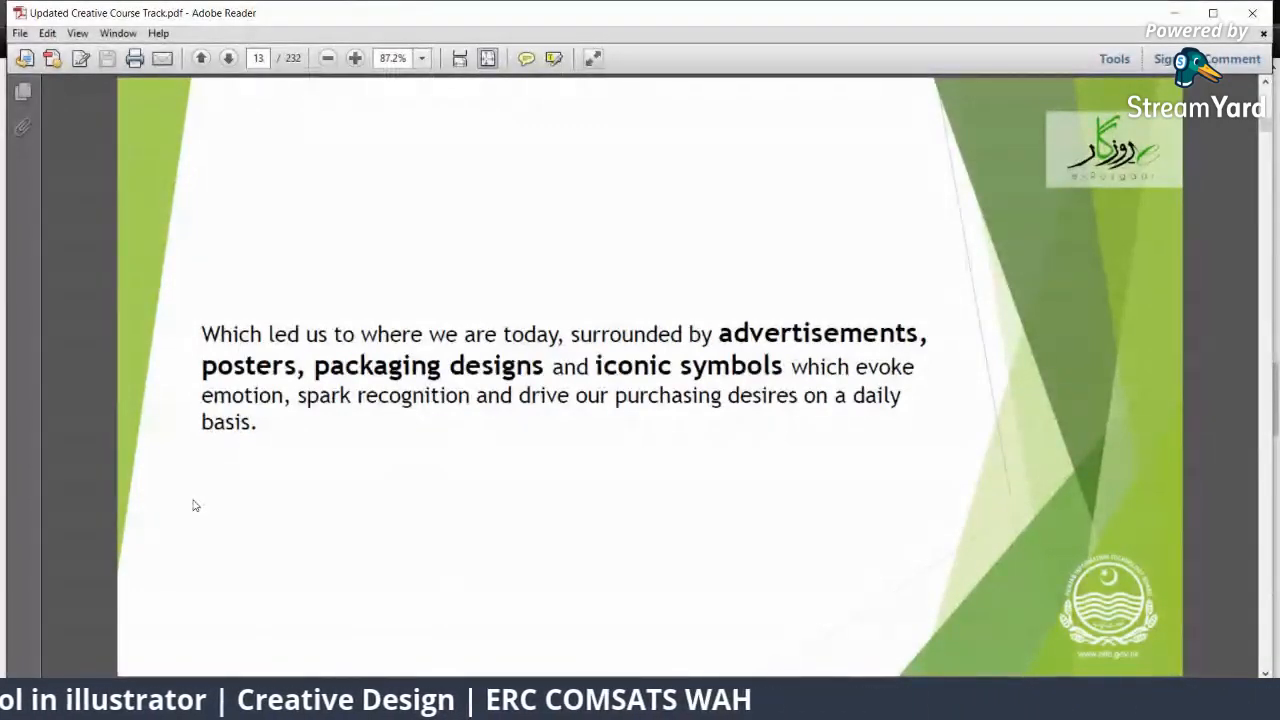
key(Right)
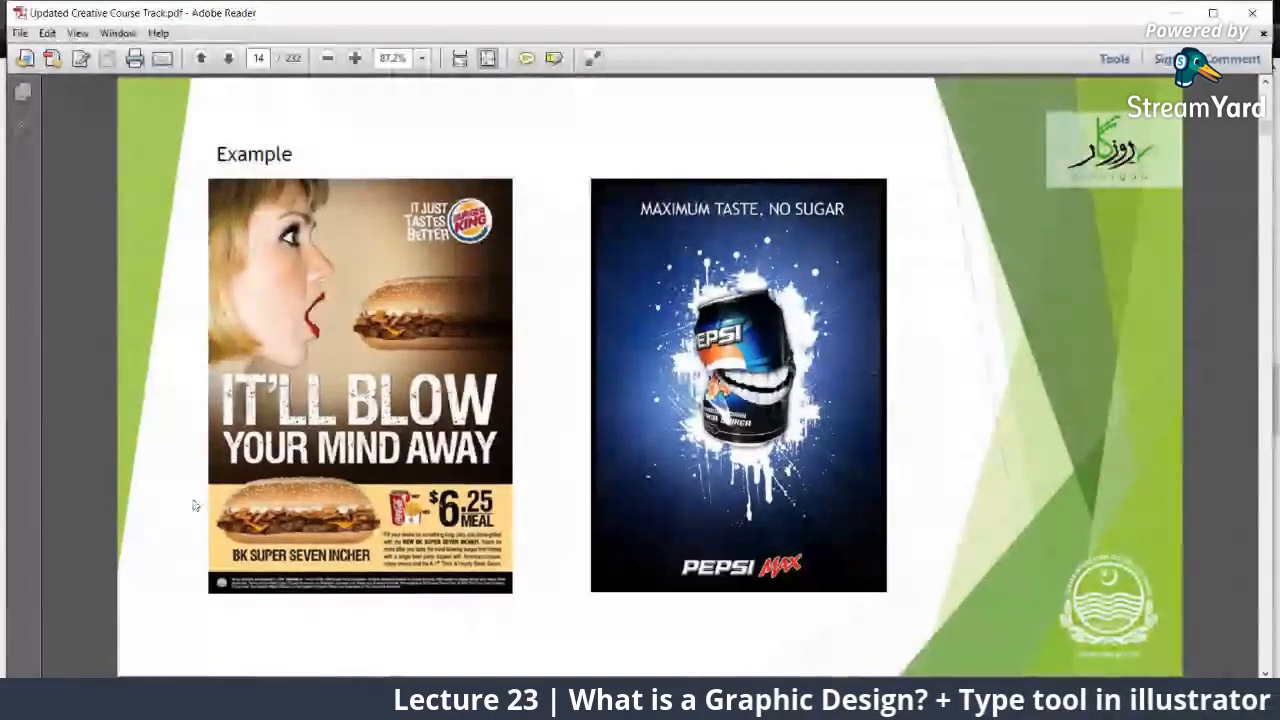
Step: Capture the Burger King advertisement and outline its picture and headline in red, drawing arrows that link the two areas
double_click(531, 11)
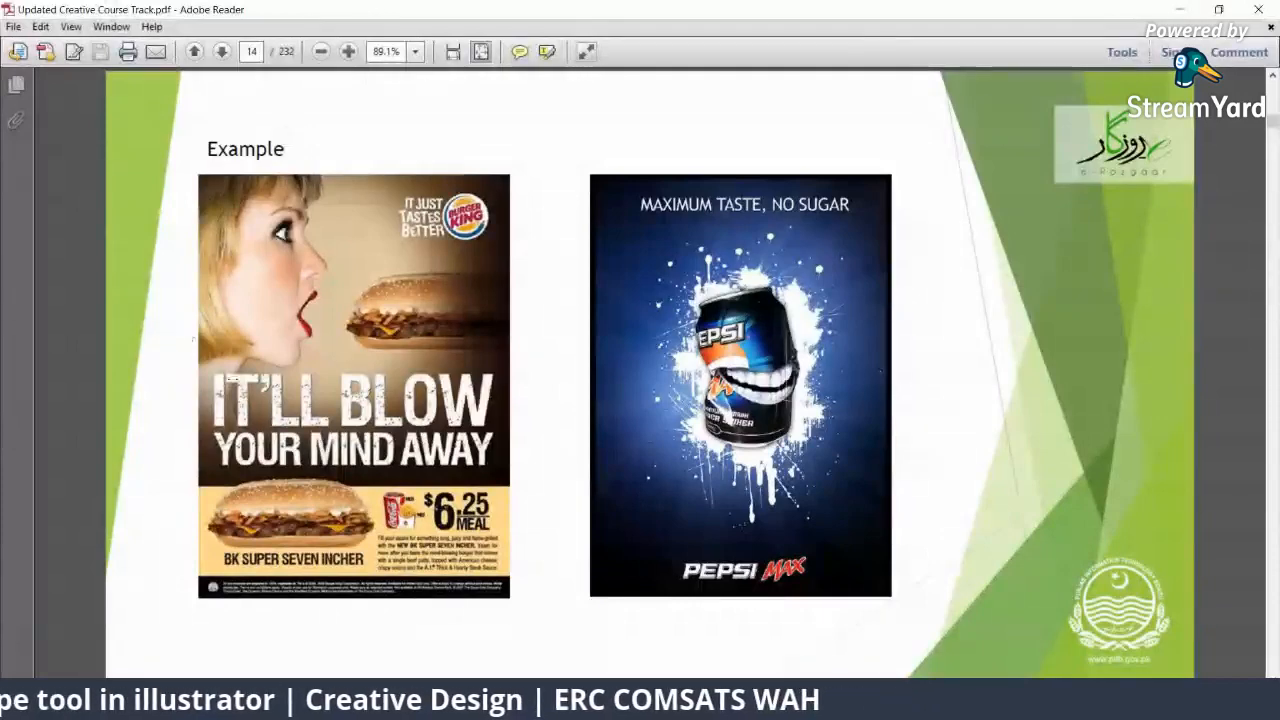
key(Print)
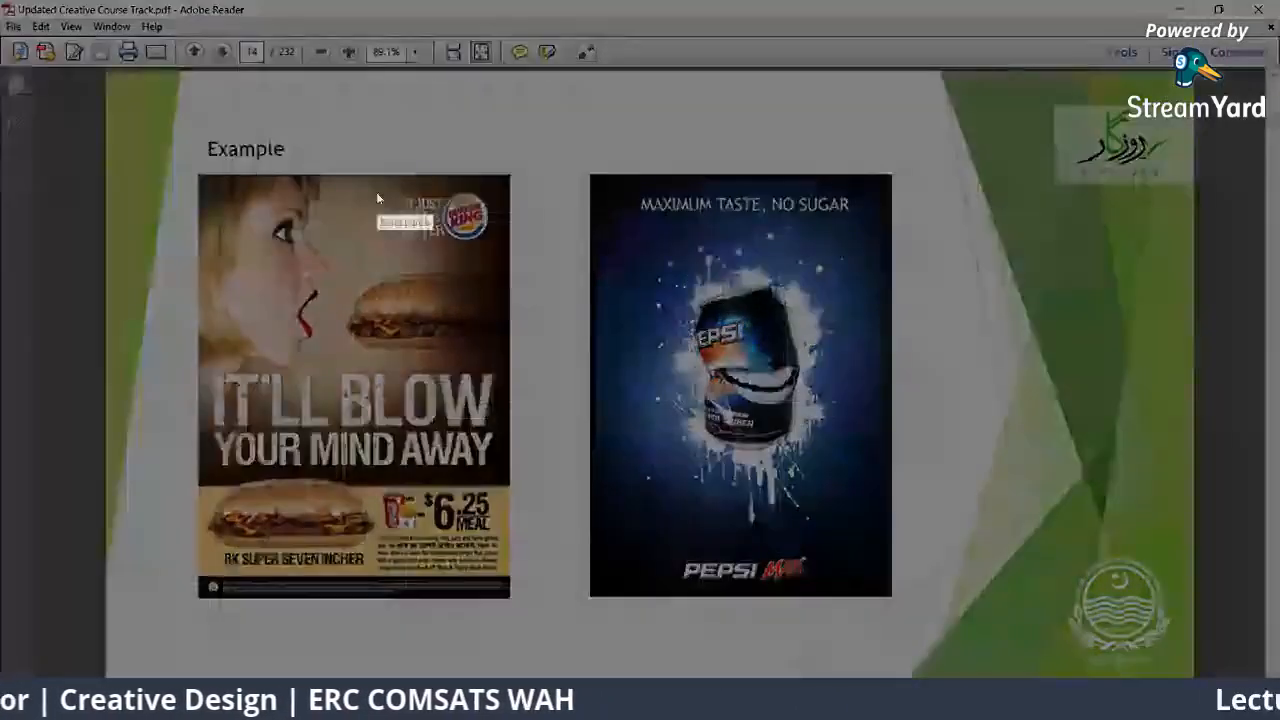
drag(125, 108, 565, 655)
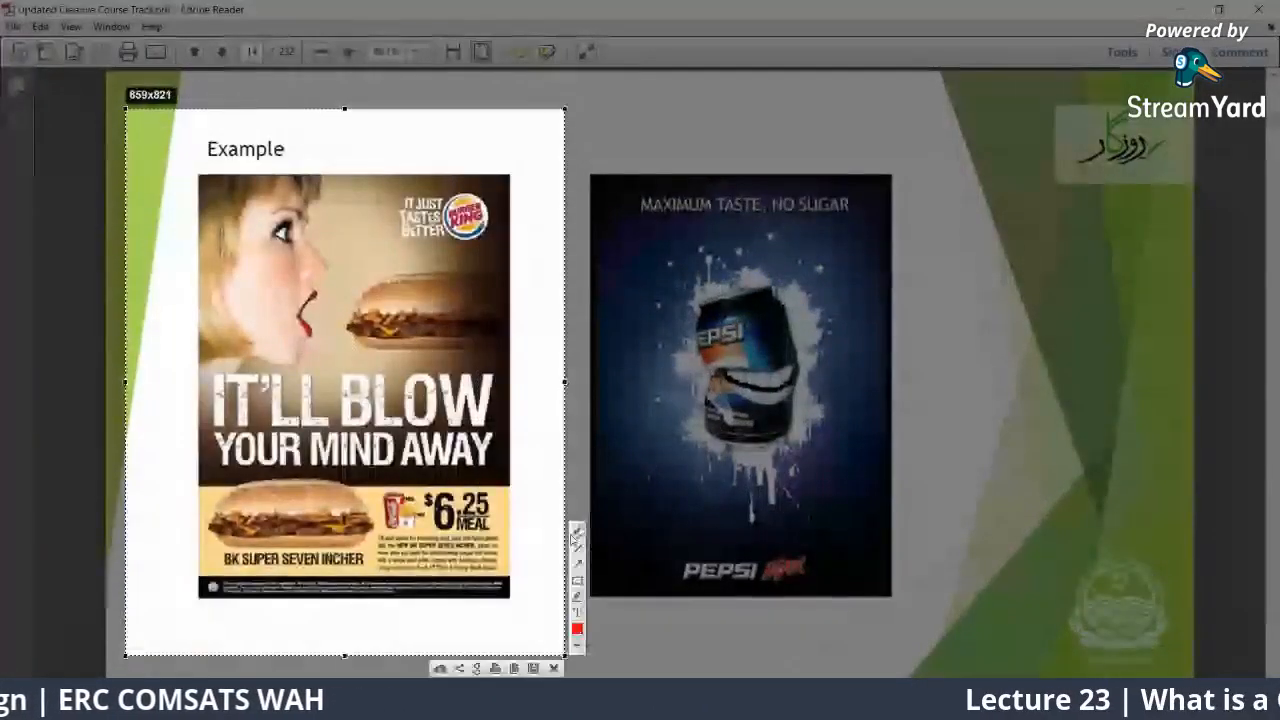
click(578, 530)
mouse_move(311, 140)
mouse_down()
mouse_move(275, 138)
mouse_move(205, 331)
mouse_move(510, 262)
mouse_move(302, 119)
mouse_up()
mouse_move(235, 283)
mouse_down()
mouse_move(155, 386)
mouse_move(201, 407)
mouse_move(204, 396)
mouse_move(213, 468)
mouse_move(325, 369)
mouse_move(514, 376)
mouse_move(369, 488)
mouse_move(270, 484)
mouse_up()
mouse_move(516, 400)
mouse_down()
mouse_move(559, 329)
mouse_move(532, 271)
mouse_move(501, 269)
mouse_up()
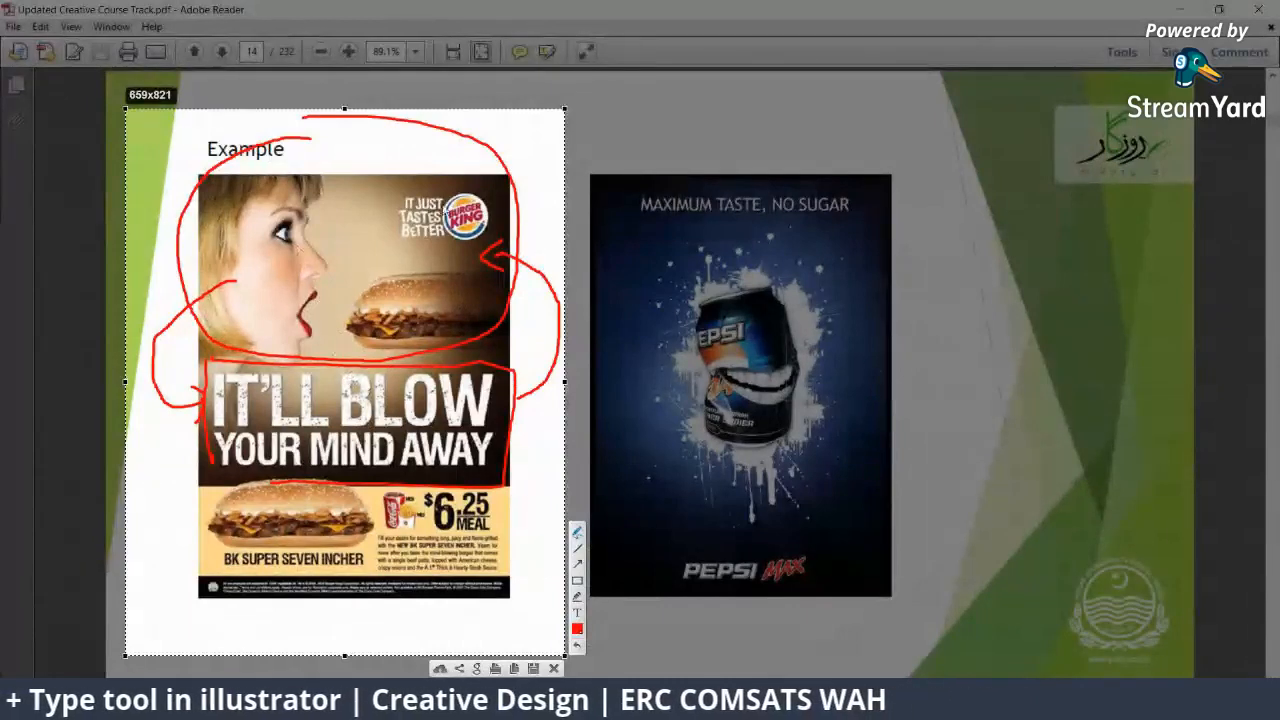
Step: Mark the Burger King logo, slogan, headline and fine print in red, and close the capture
mouse_move(431, 186)
mouse_down()
mouse_move(400, 190)
mouse_move(444, 194)
mouse_move(500, 255)
mouse_move(475, 165)
mouse_move(450, 168)
mouse_up()
drag(398, 239, 442, 236)
drag(402, 190, 394, 238)
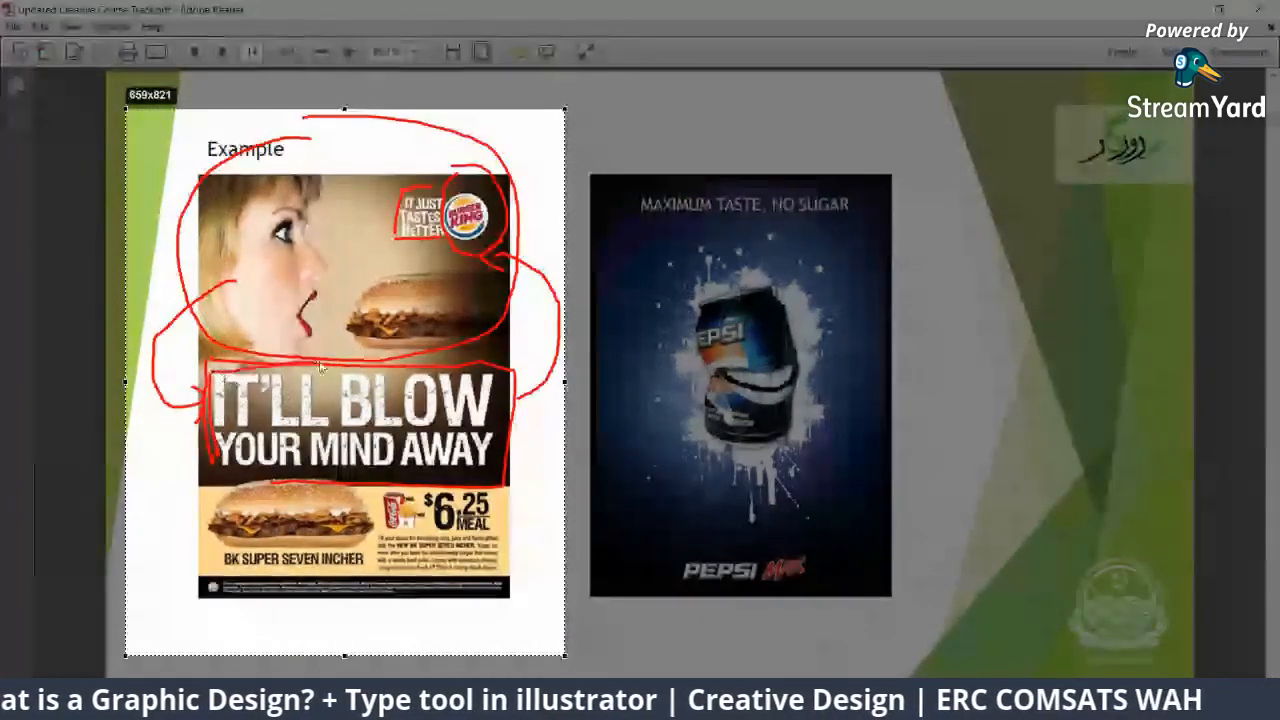
mouse_move(319, 364)
mouse_down()
mouse_move(498, 384)
mouse_move(498, 461)
mouse_move(476, 478)
mouse_move(212, 478)
mouse_up()
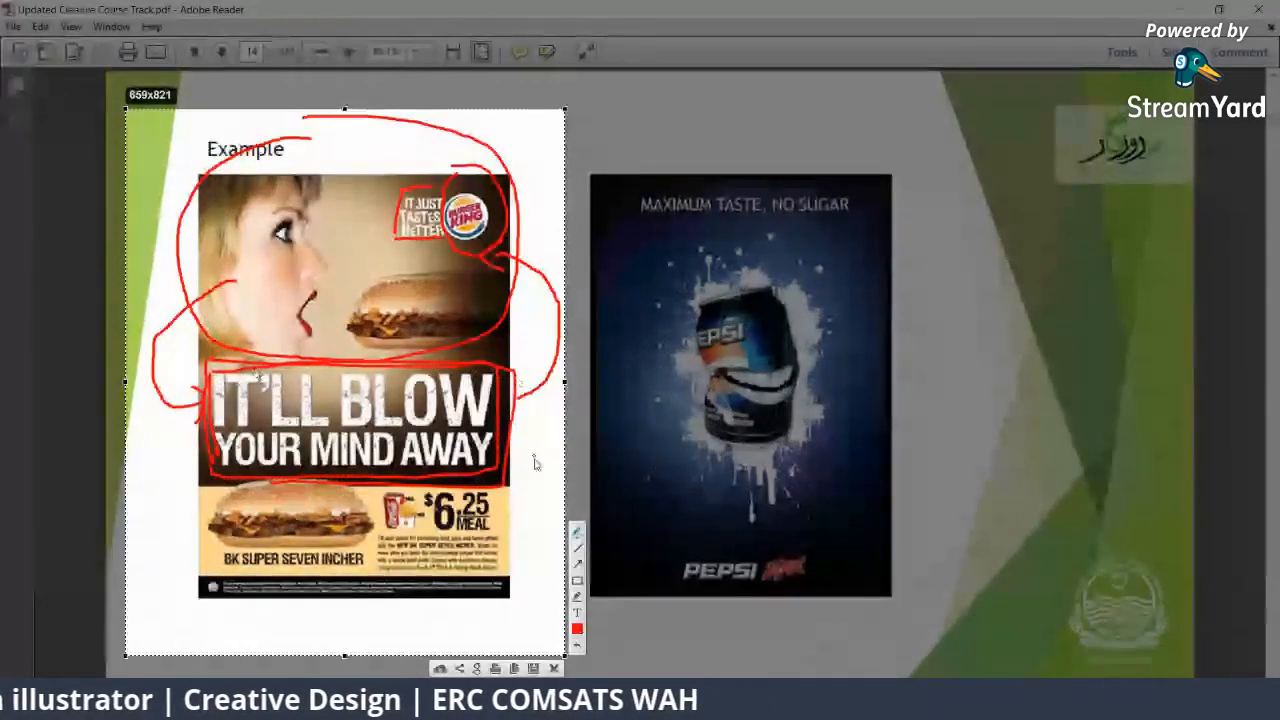
mouse_move(385, 530)
mouse_down()
mouse_move(372, 569)
mouse_move(536, 589)
mouse_move(398, 524)
mouse_up()
mouse_move(283, 579)
mouse_down()
mouse_move(263, 574)
mouse_move(548, 580)
mouse_up()
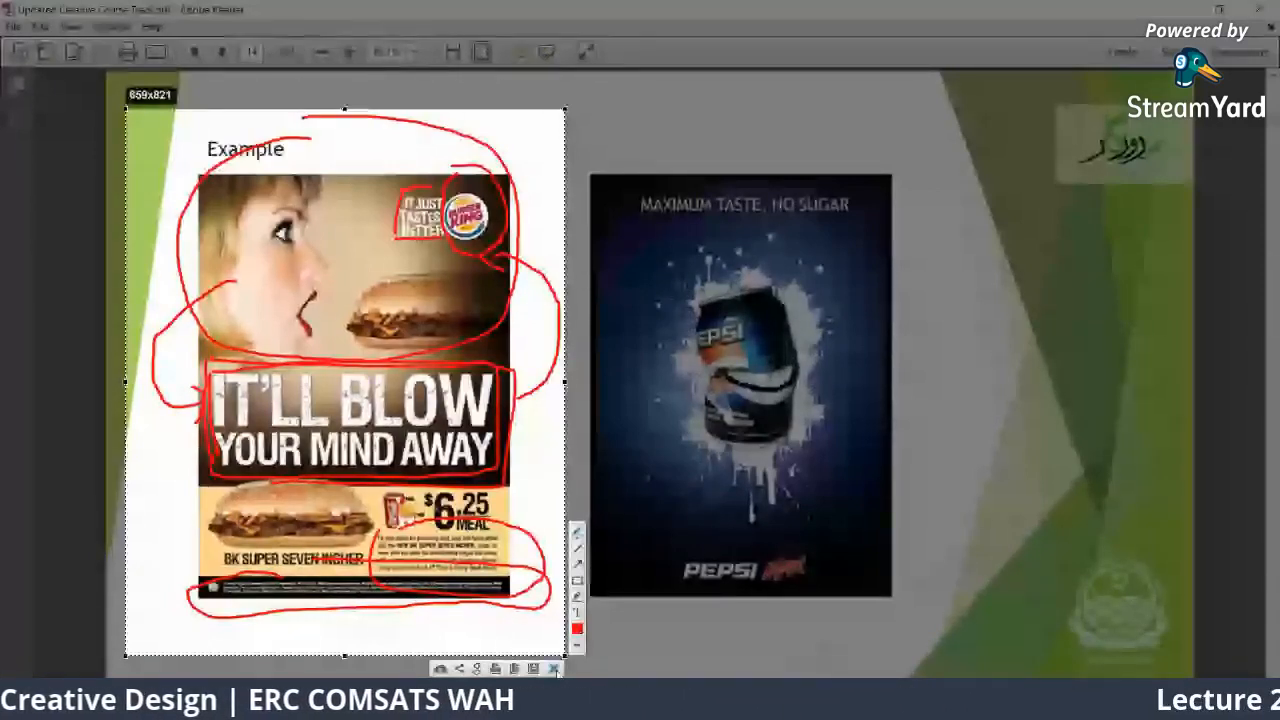
click(553, 668)
Step: Capture the Pepsi Max advertisement and circle the can with its splash and the smiling mouth in red
drag(548, 140, 930, 639)
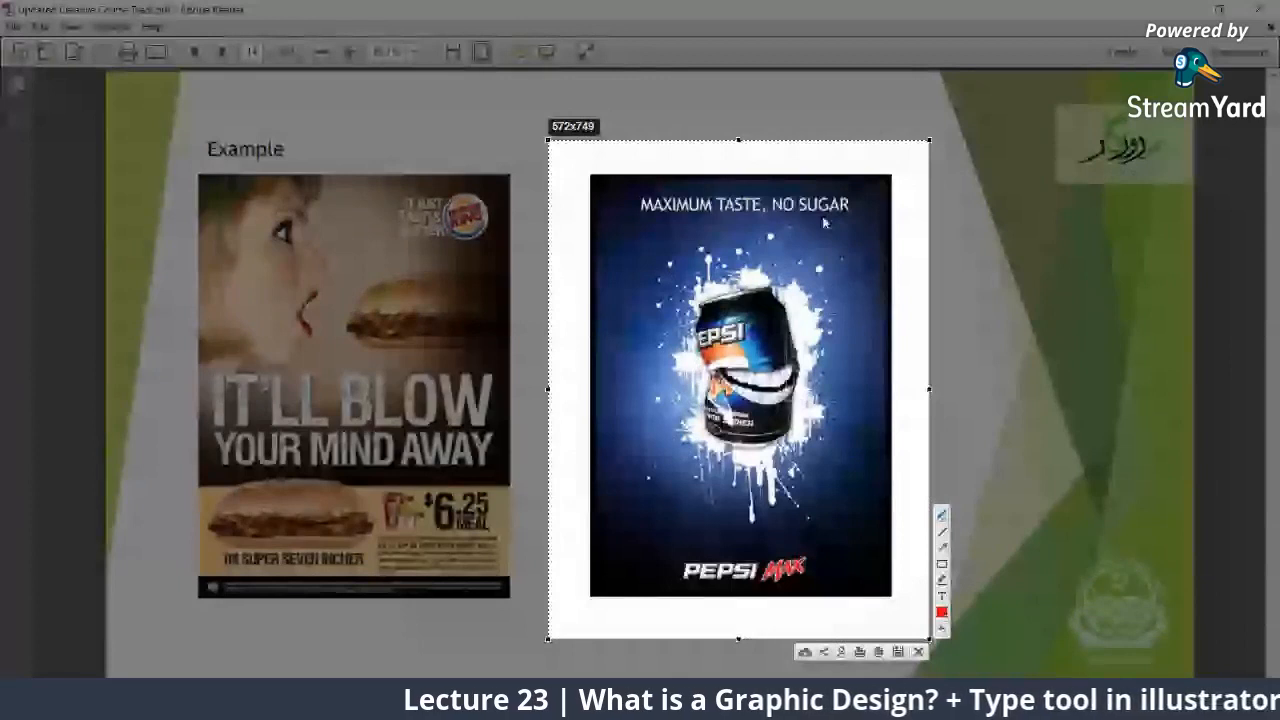
mouse_move(792, 268)
mouse_down()
mouse_move(654, 334)
mouse_move(677, 488)
mouse_move(800, 256)
mouse_up()
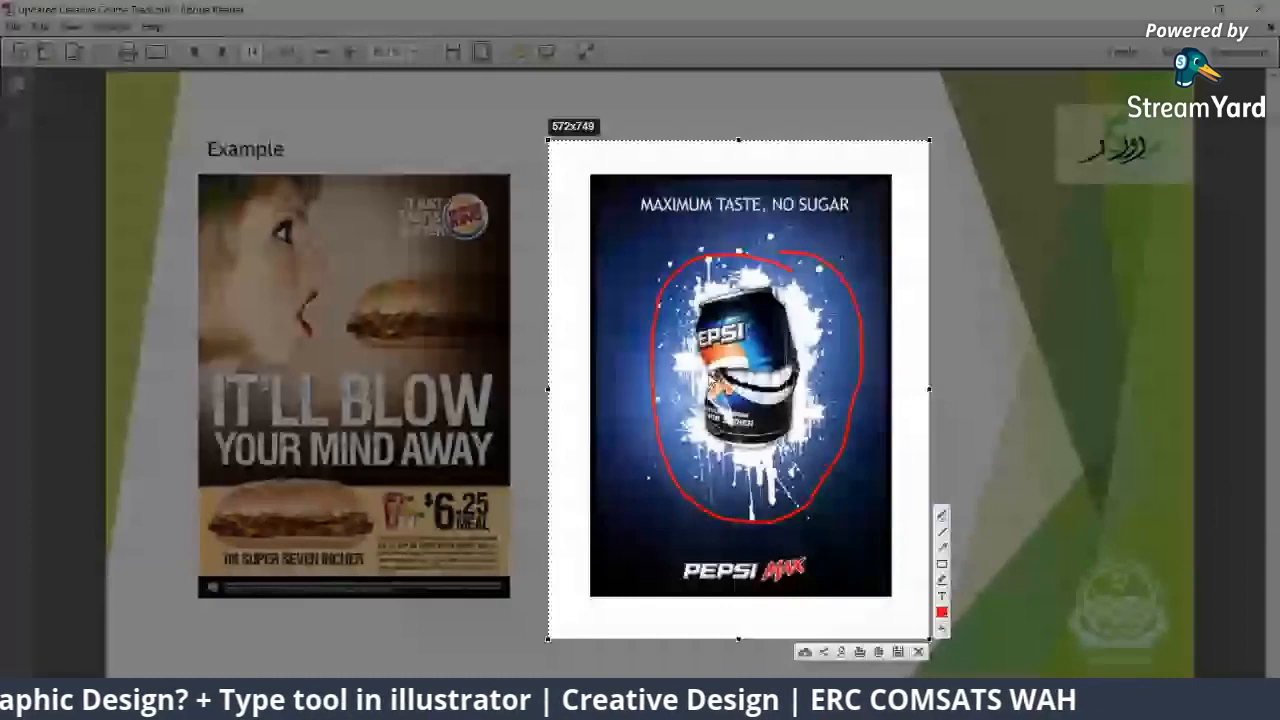
drag(728, 359, 711, 364)
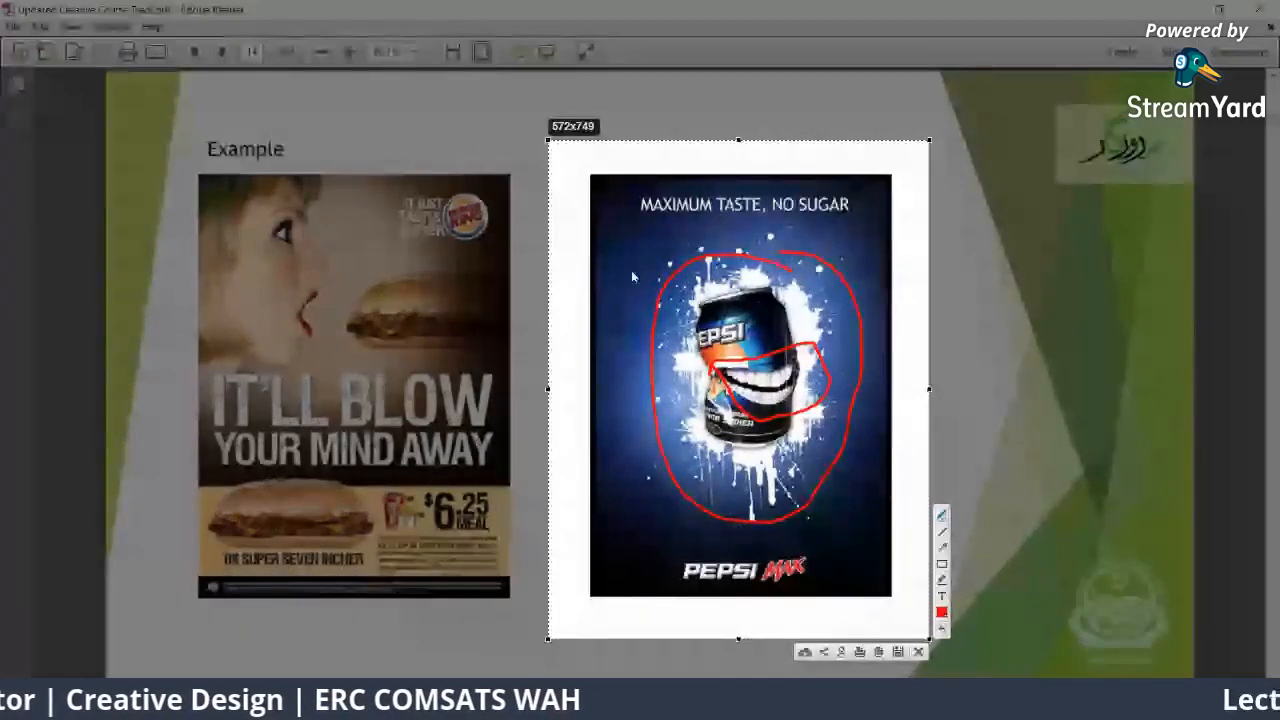
mouse_move(777, 271)
mouse_down()
mouse_move(830, 300)
mouse_move(860, 400)
mouse_move(850, 445)
mouse_move(683, 264)
mouse_move(635, 420)
mouse_move(740, 545)
mouse_move(848, 538)
mouse_up()
drag(902, 264, 886, 360)
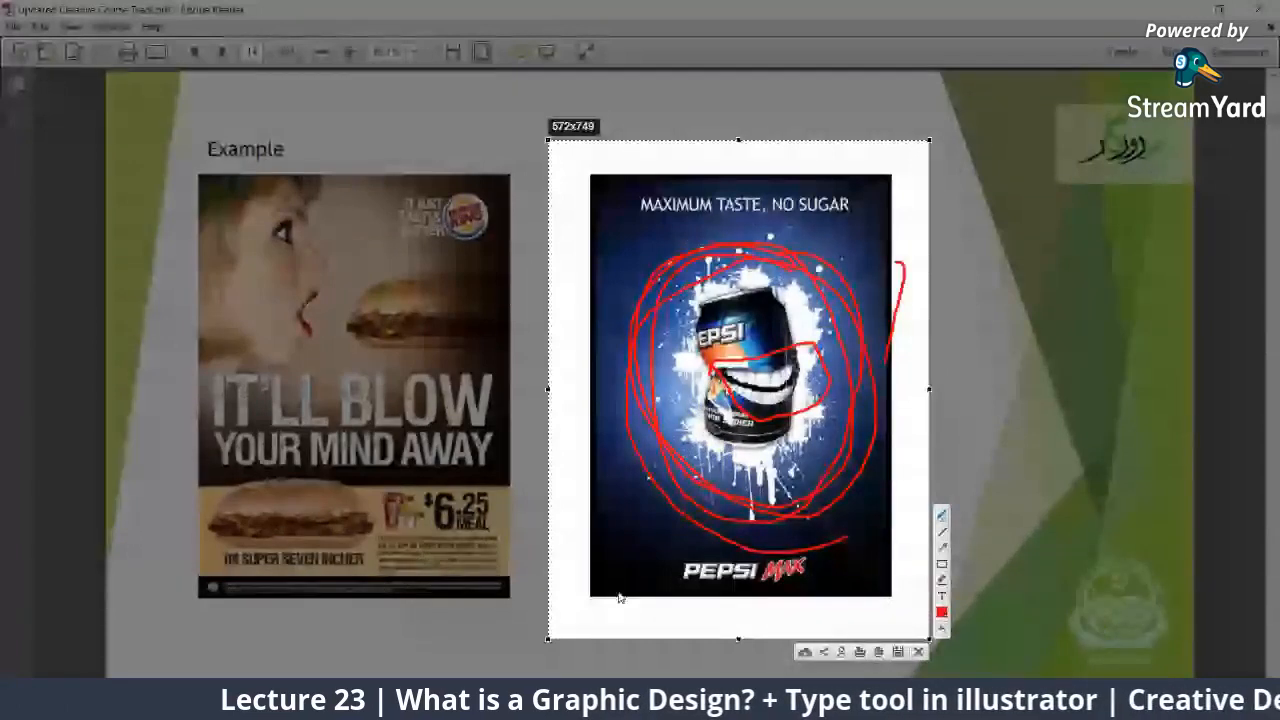
Step: Outline the Pepsi Max logo and the border of the whole poster in red, and discard the capture
drag(700, 548, 372, 590)
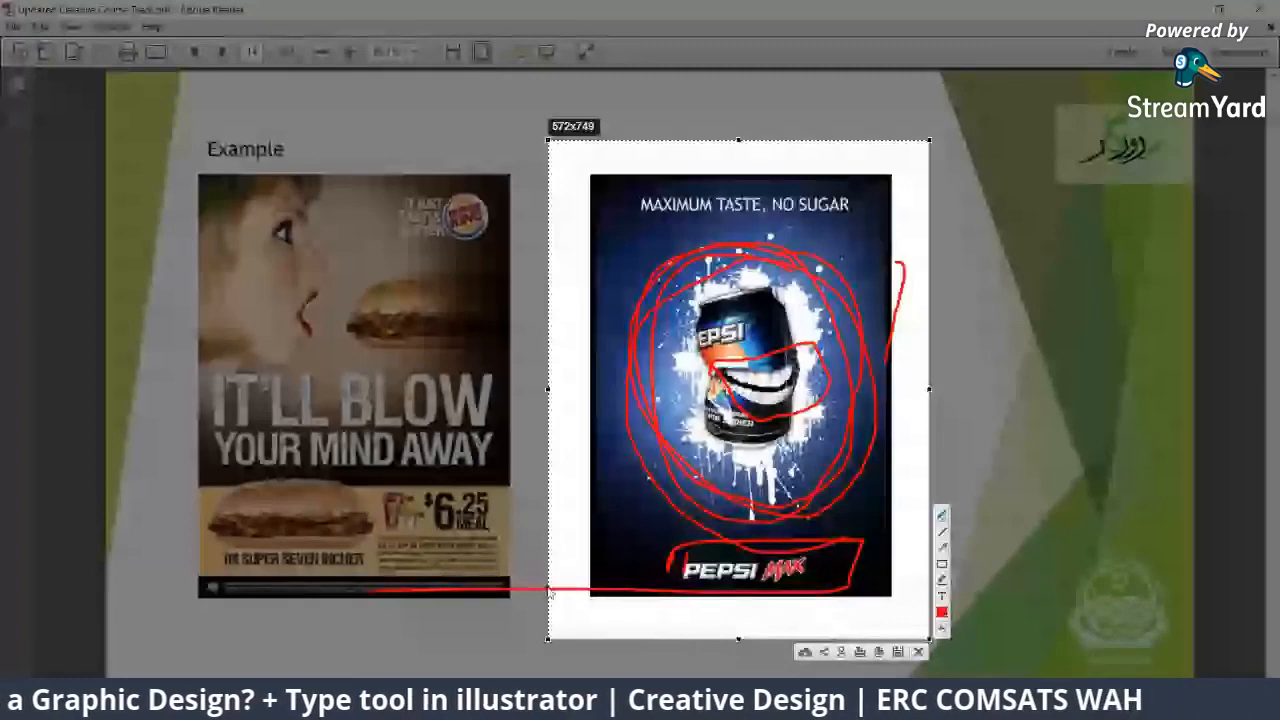
mouse_move(642, 162)
mouse_down()
mouse_move(608, 374)
mouse_move(775, 180)
mouse_up()
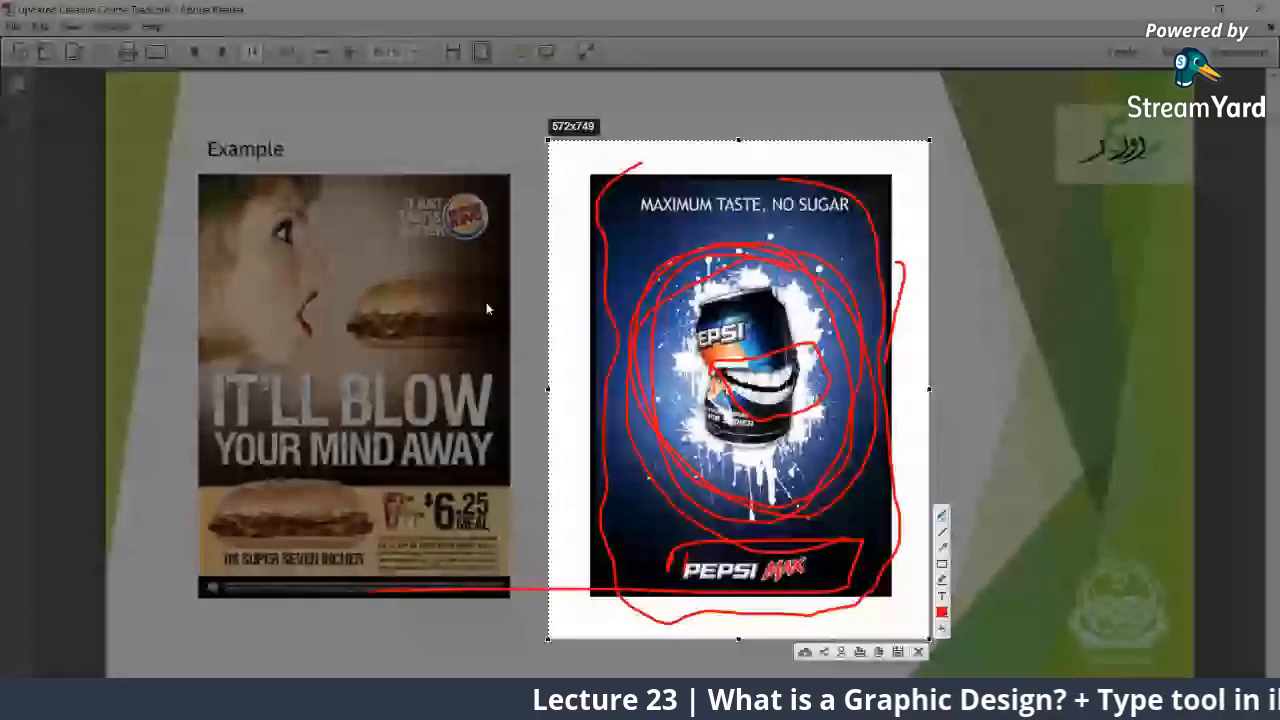
drag(602, 182, 812, 175)
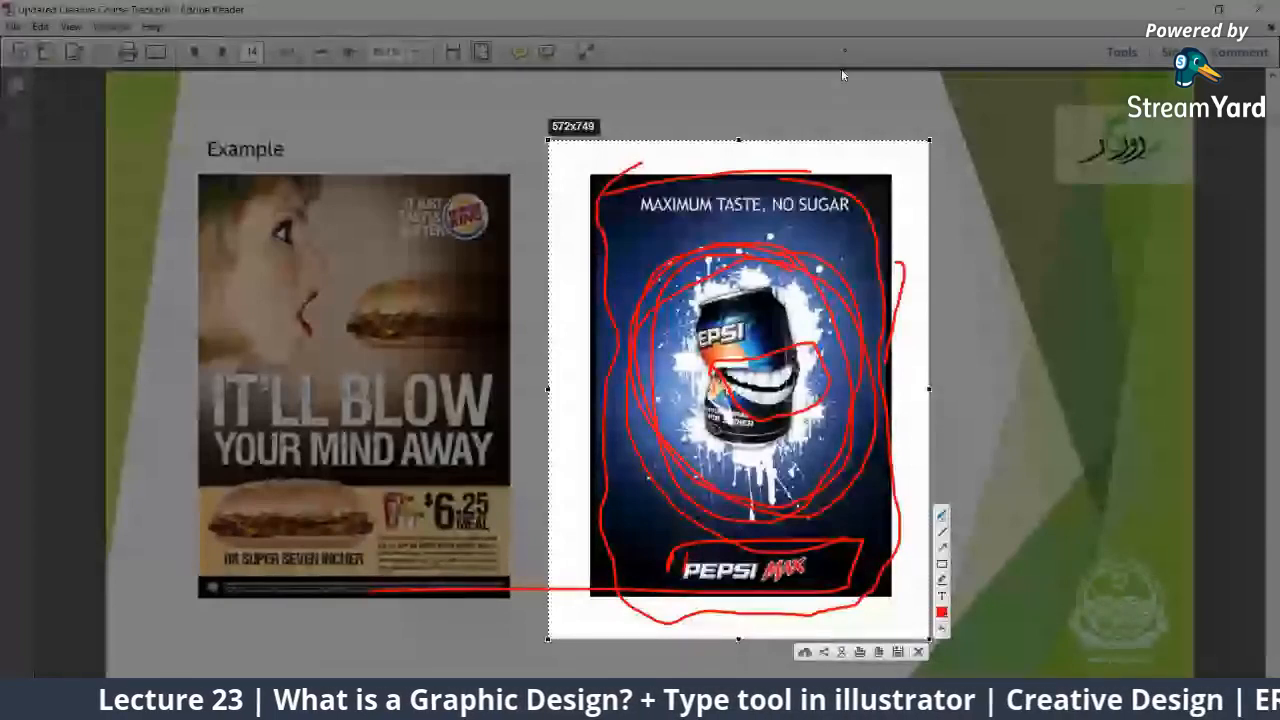
click(919, 651)
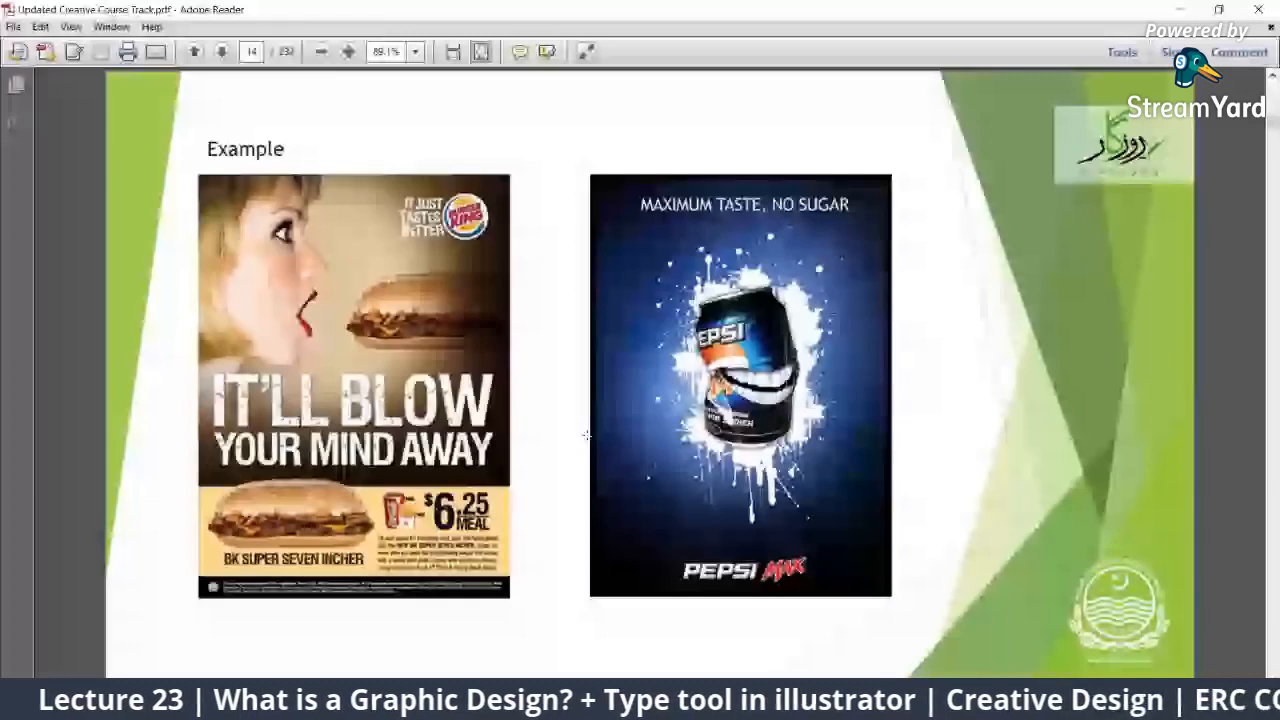
Step: Leave the course PDF for Illustrator, and save and close the Help for Activity Centres.ai leaflet
scroll(405, 437, up, 3)
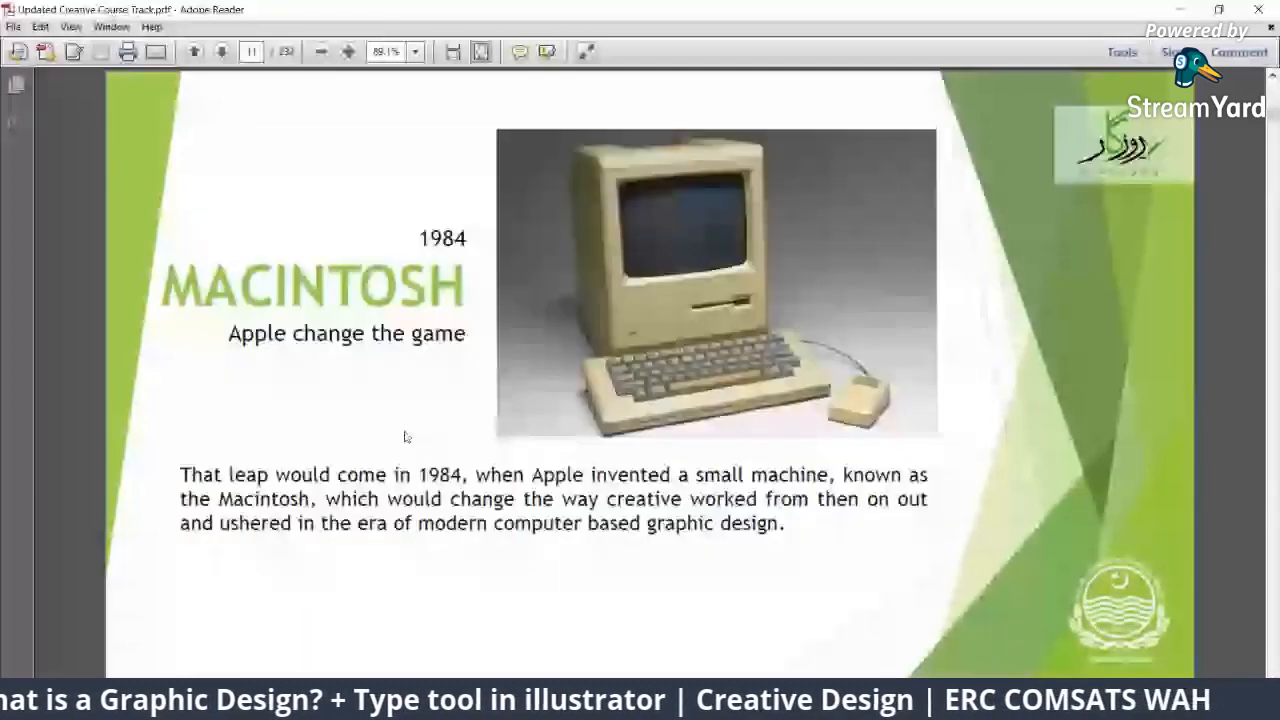
scroll(504, 451, up, 2)
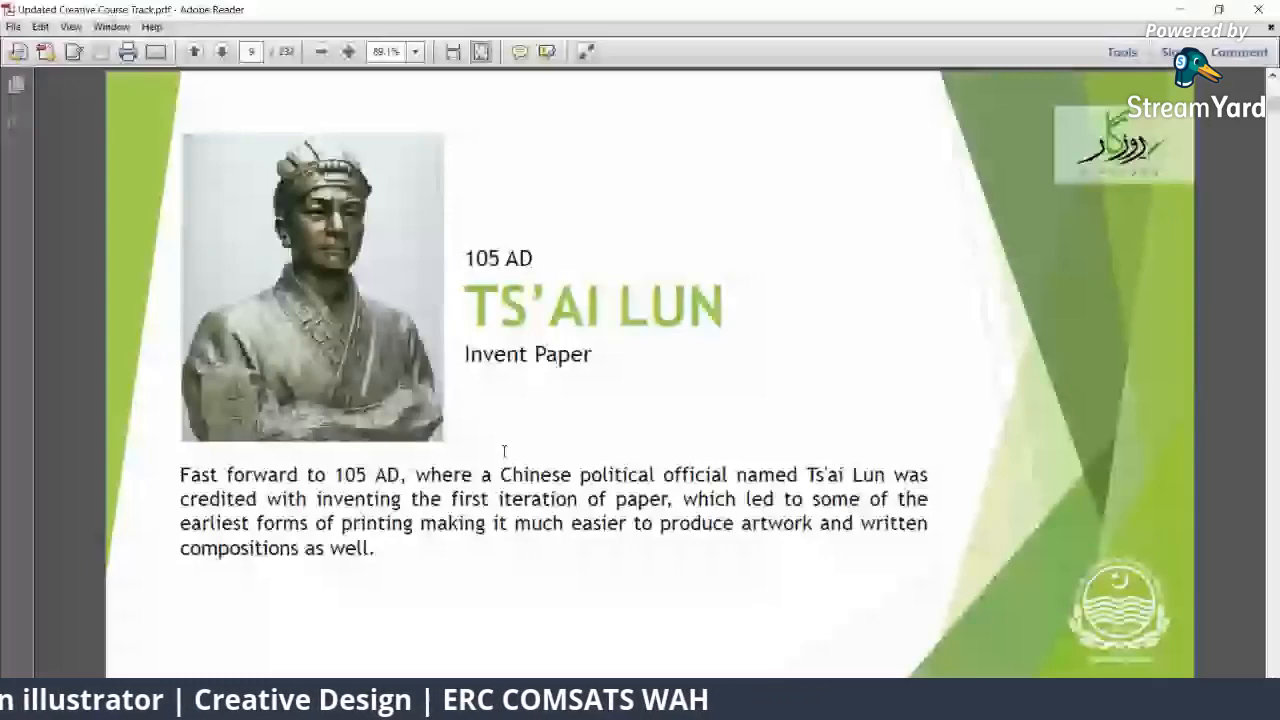
key(alt+Tab)
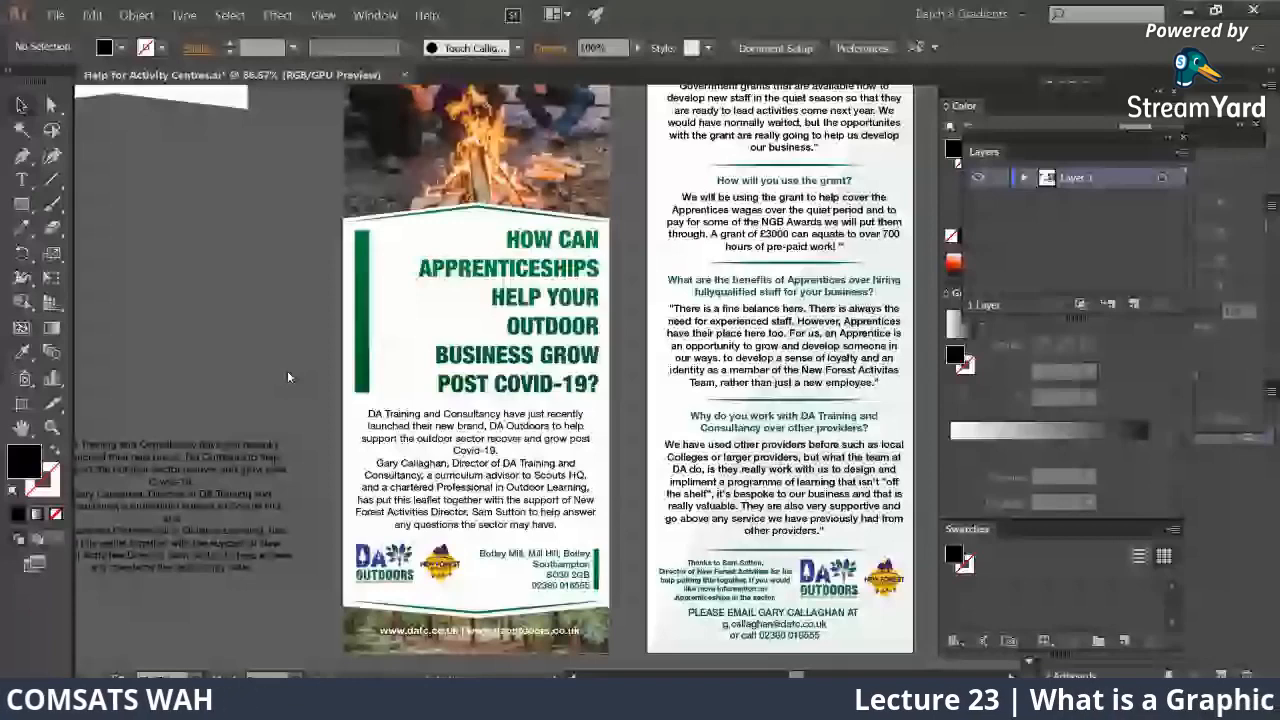
key(ctrl+s)
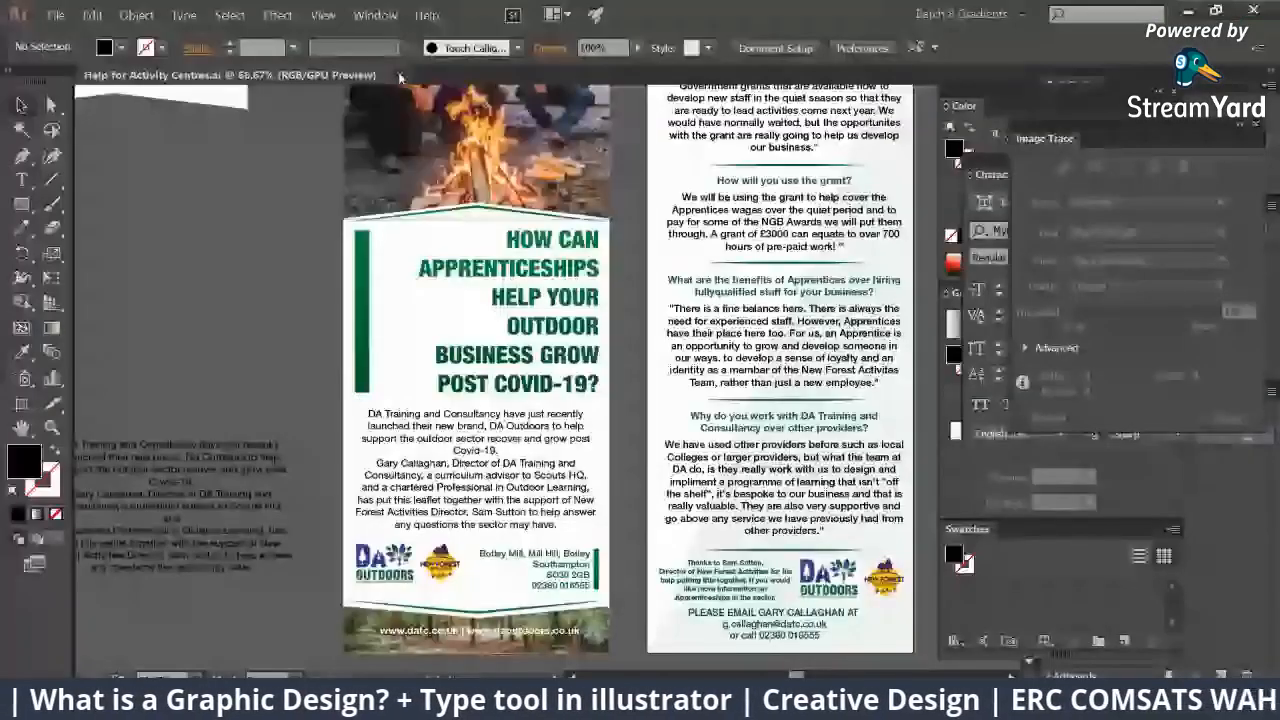
key(ctrl+w)
Step: Create a new document 5 in wide and 5 in high in RGB color mode
key(ctrl+n)
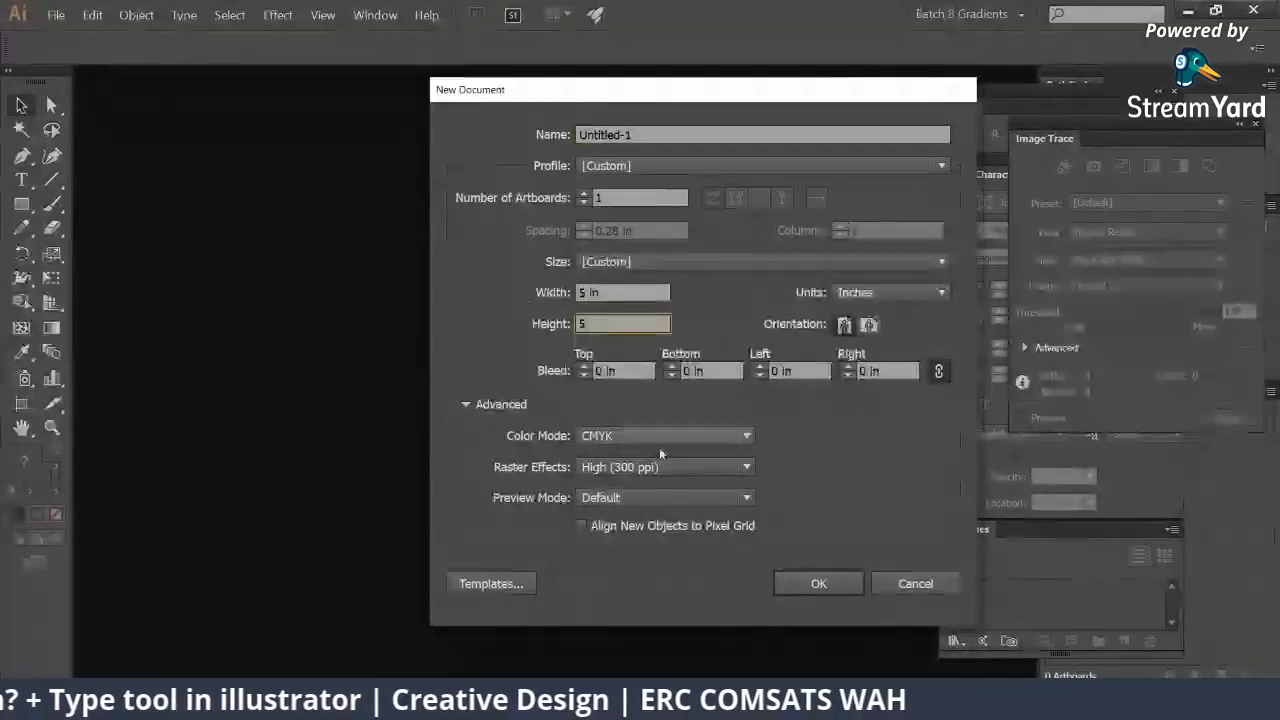
click(660, 436)
click(646, 476)
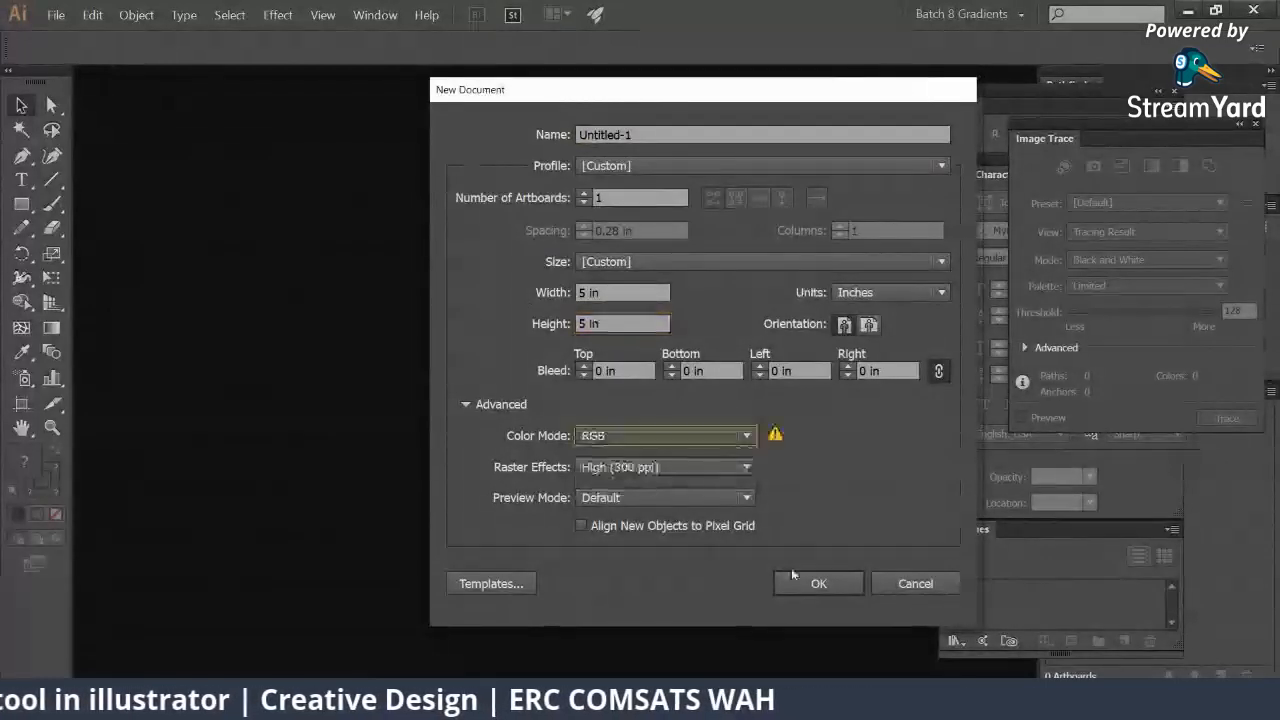
click(818, 583)
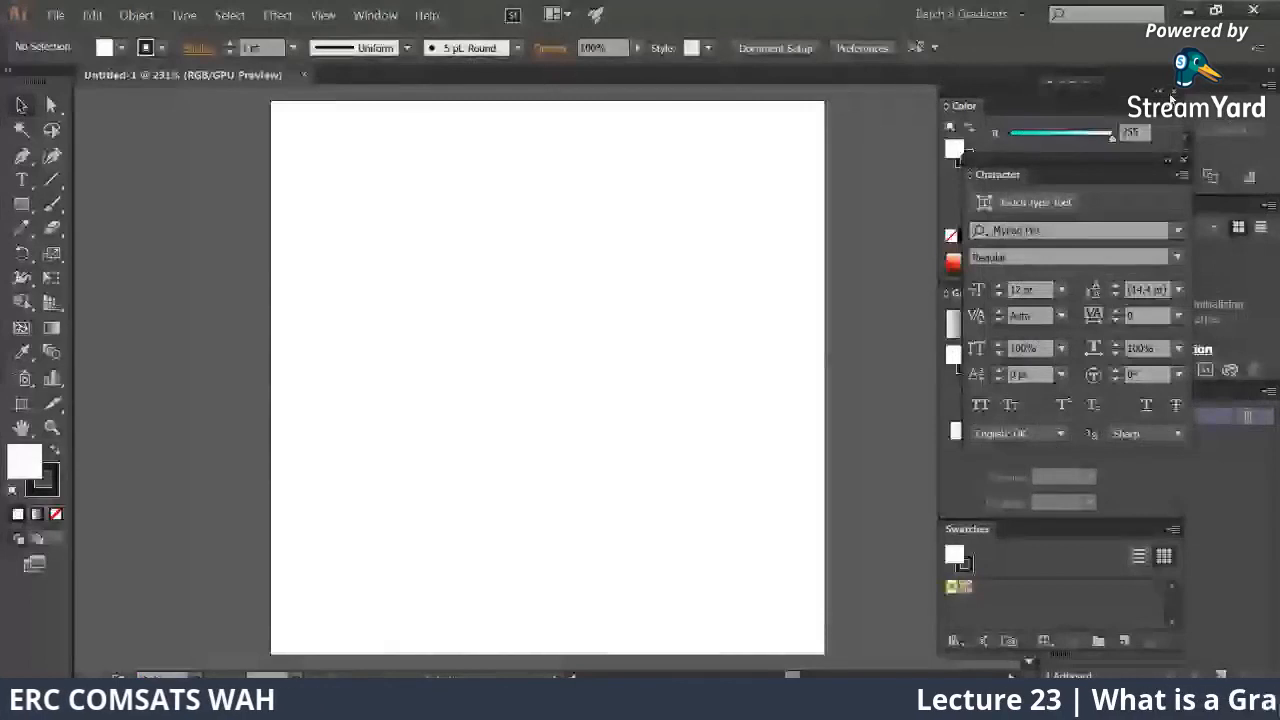
Step: Switch the workspace to Essentials
click(375, 14)
mouse_move(455, 63)
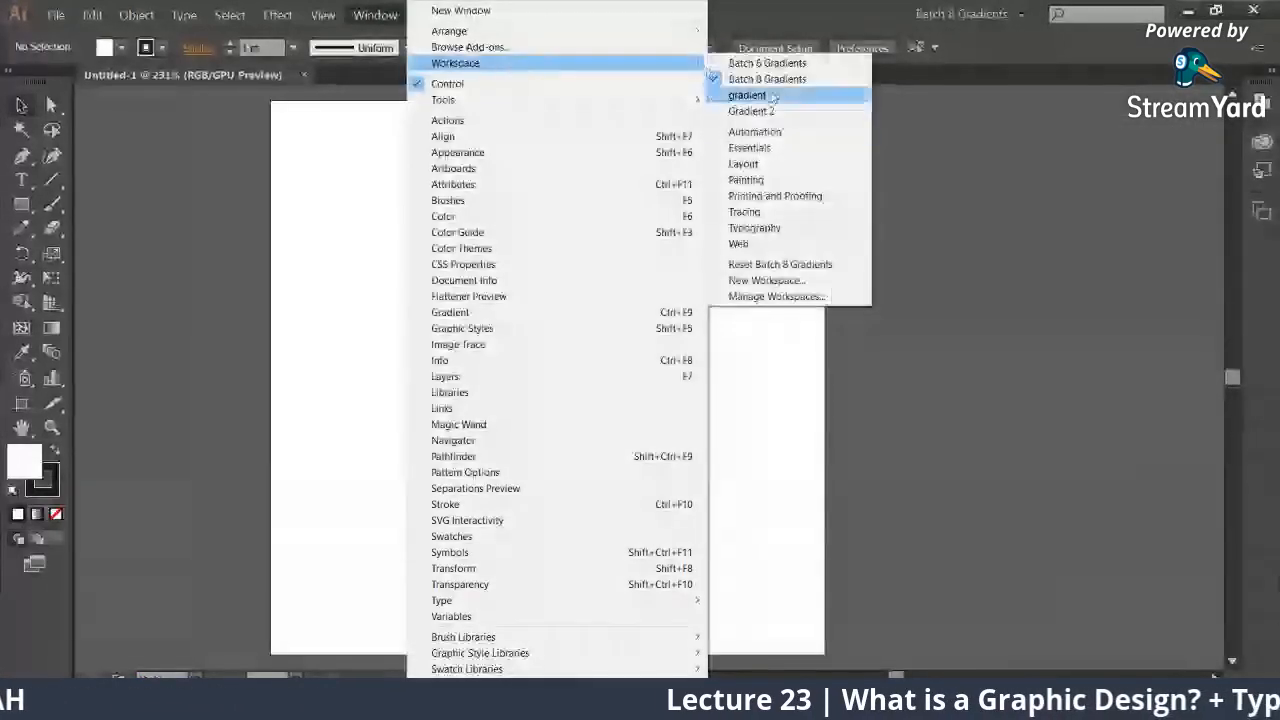
click(761, 164)
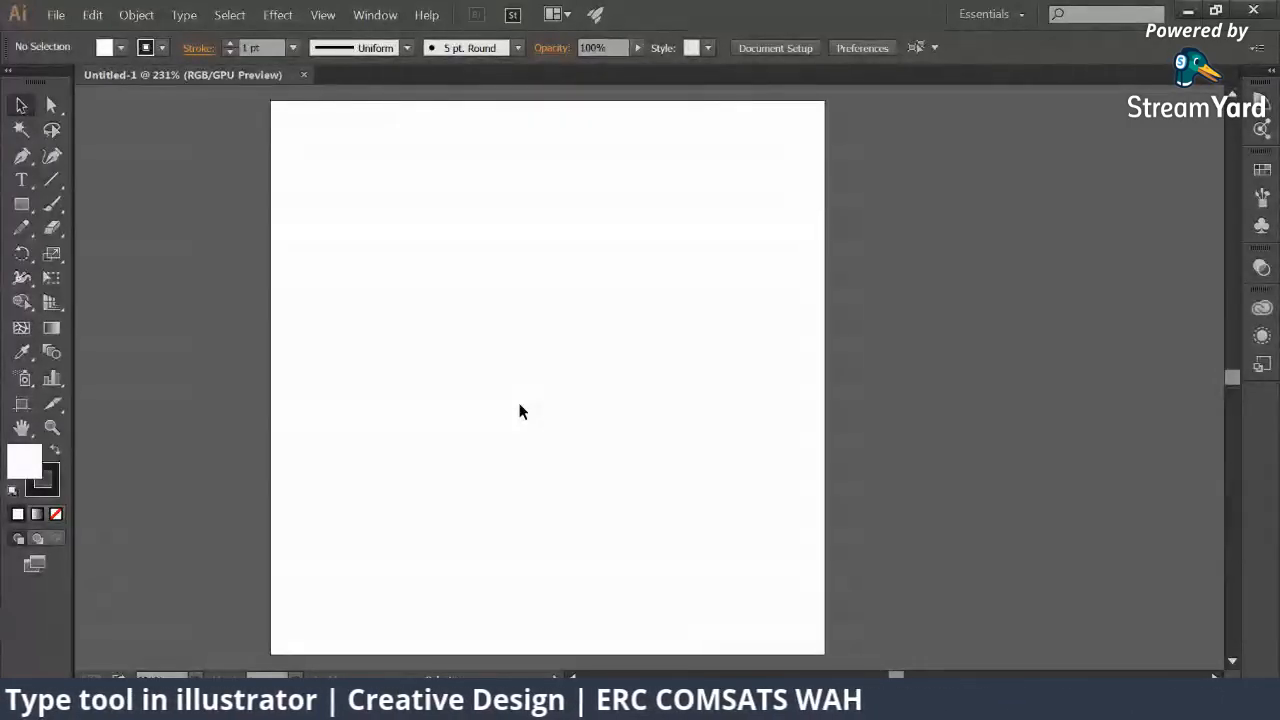
Step: Use the Type tool to add the text "Lipsum.com" near the middle of the artboard
drag(371, 269, 428, 274)
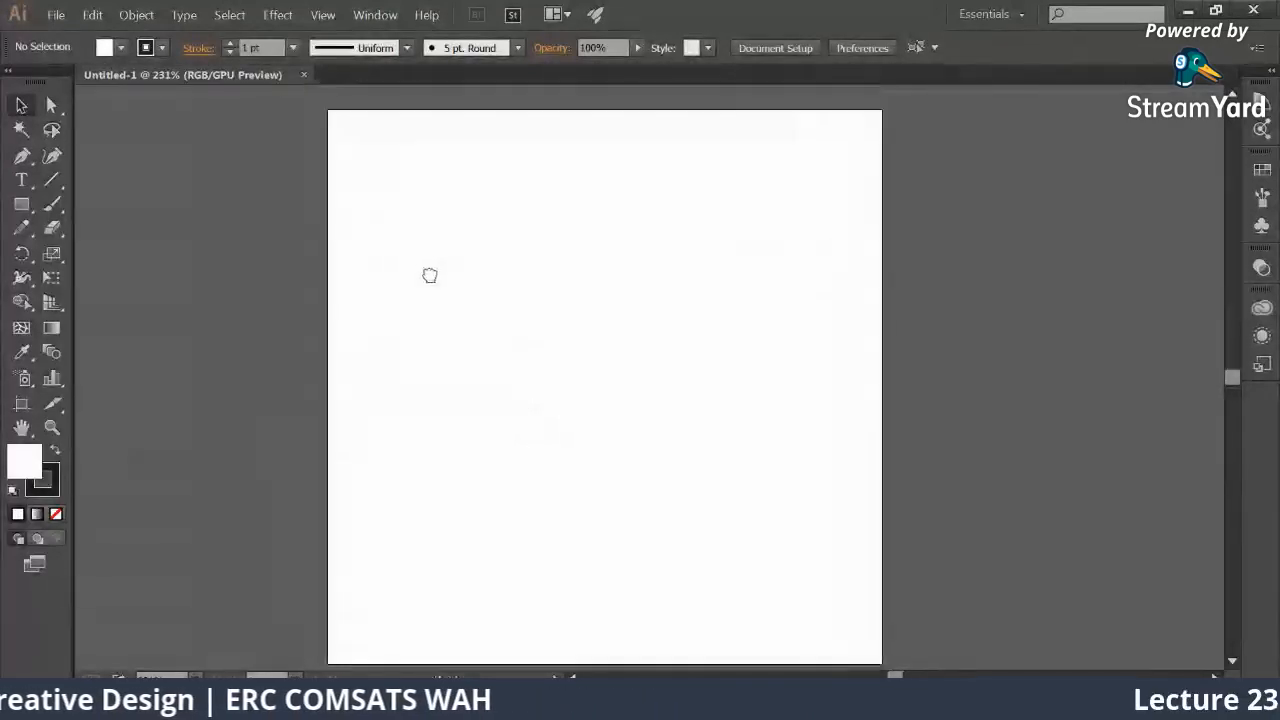
click(24, 180)
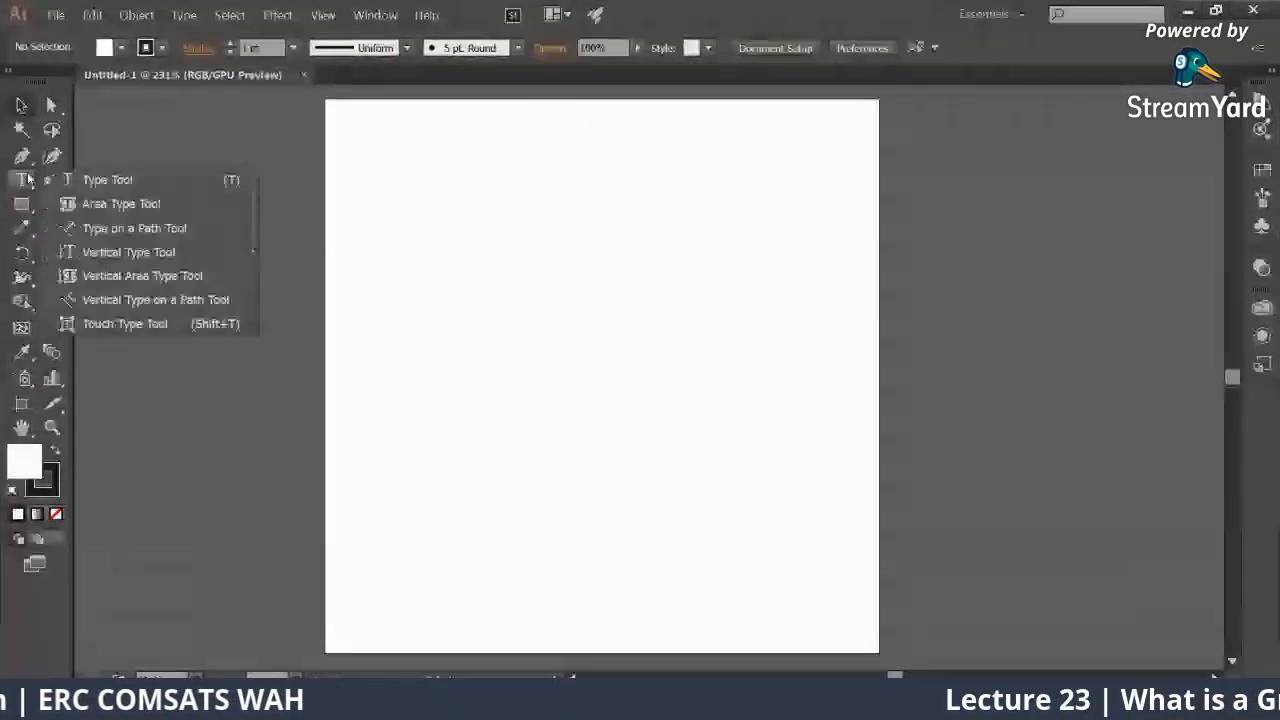
click(95, 181)
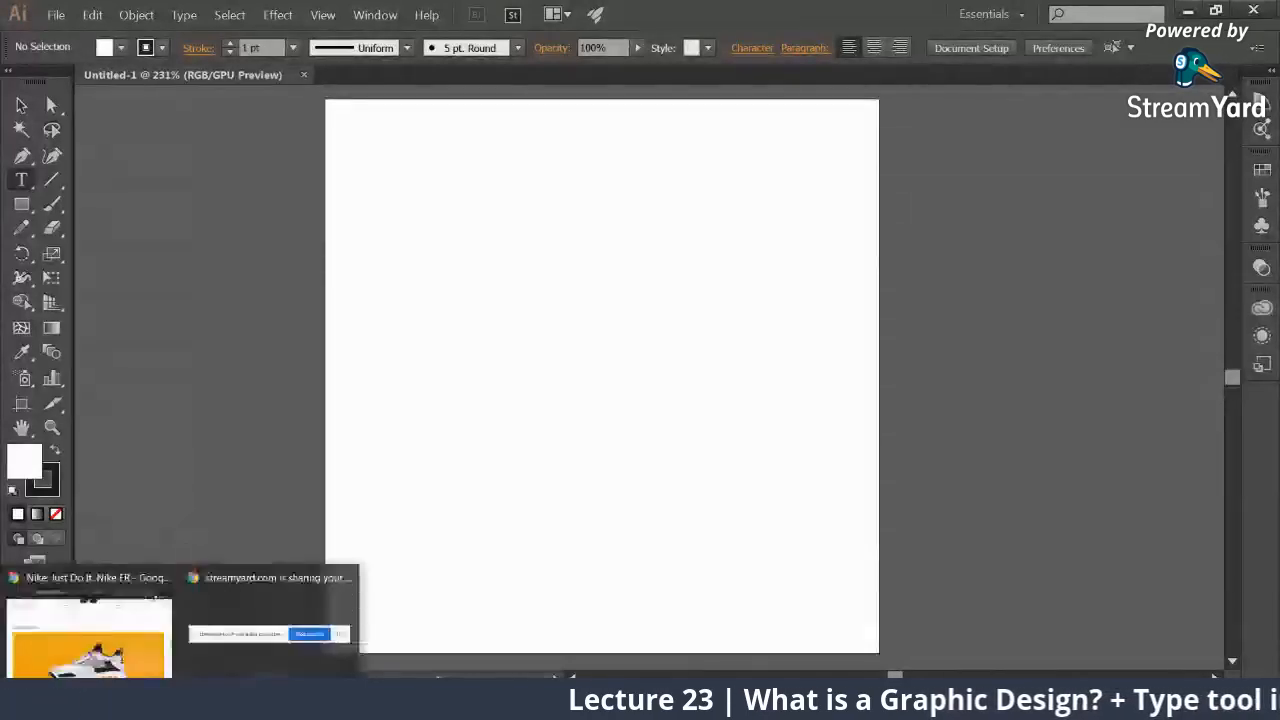
click(477, 332)
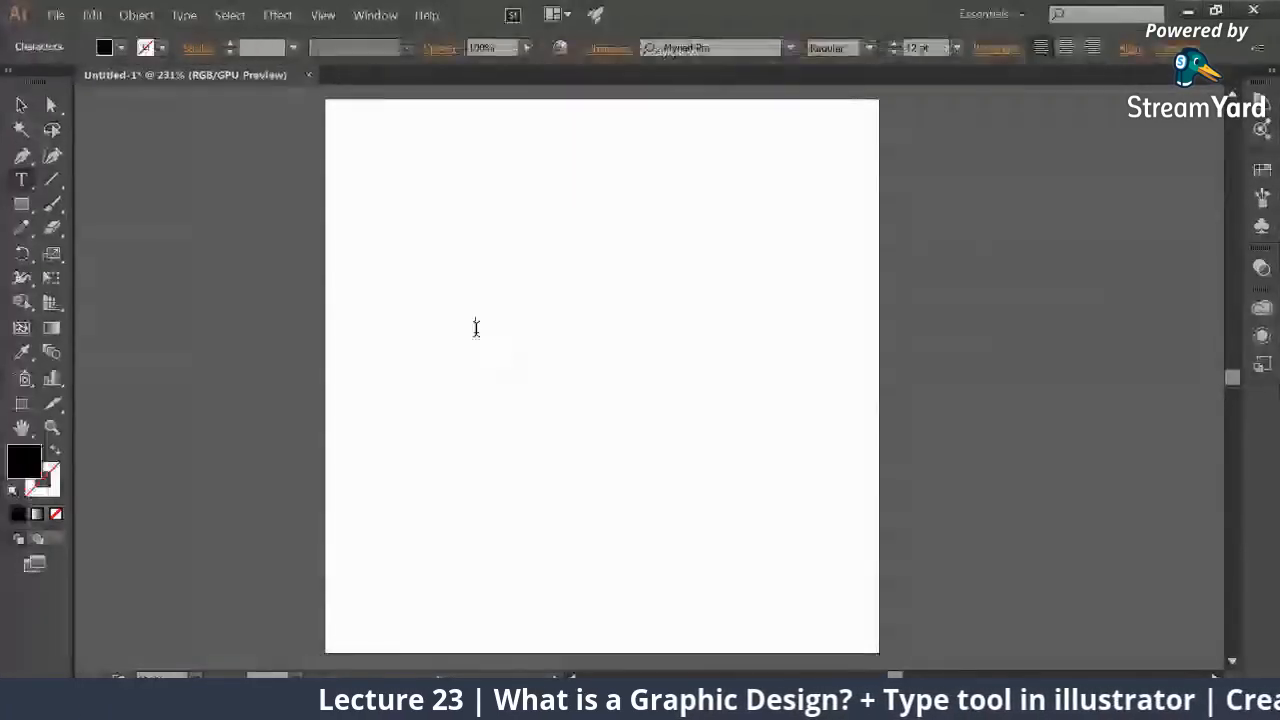
text(Lip)
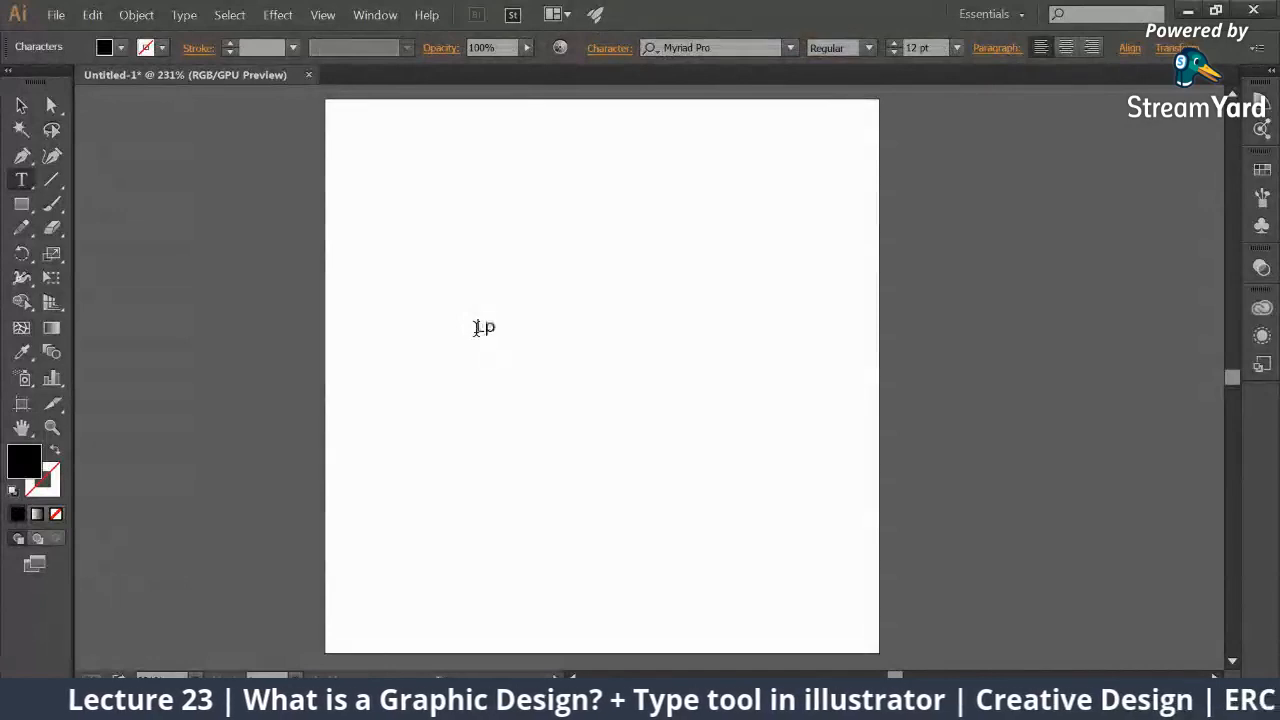
text(sum.com)
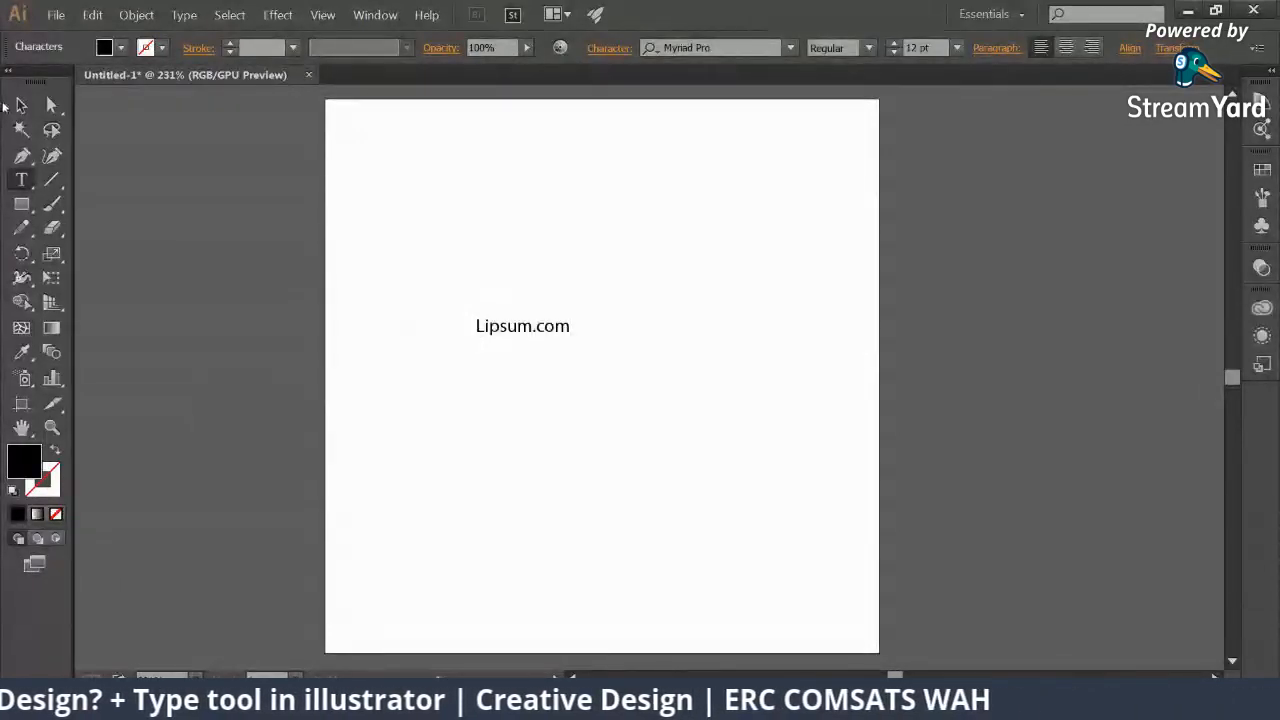
Step: Enlarge the Lipsum.com text to about 45.44 pt and center it horizontally in the upper half of the artboard
key(Escape)
drag(573, 319, 834, 229)
drag(763, 310, 711, 286)
Step: Switch to Chrome, open lipsum.com in a new browser tab and look over the Lorem Ipsum homepage
click(180, 700)
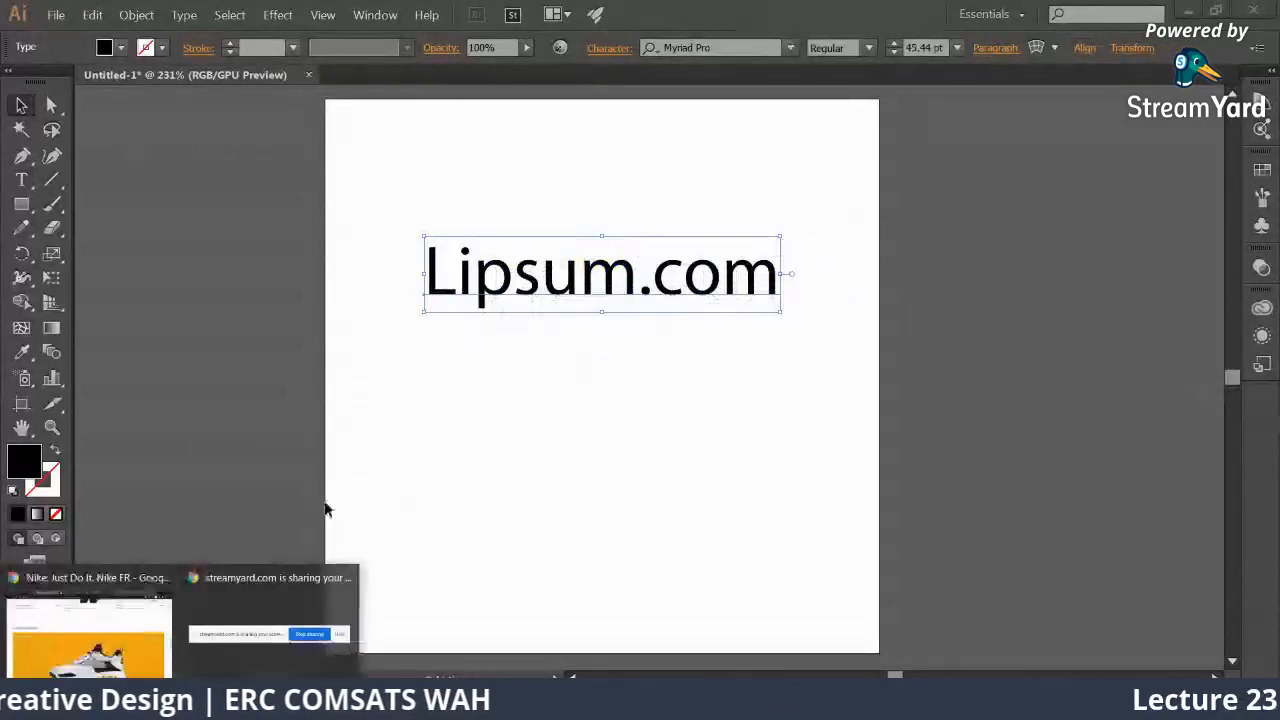
click(100, 640)
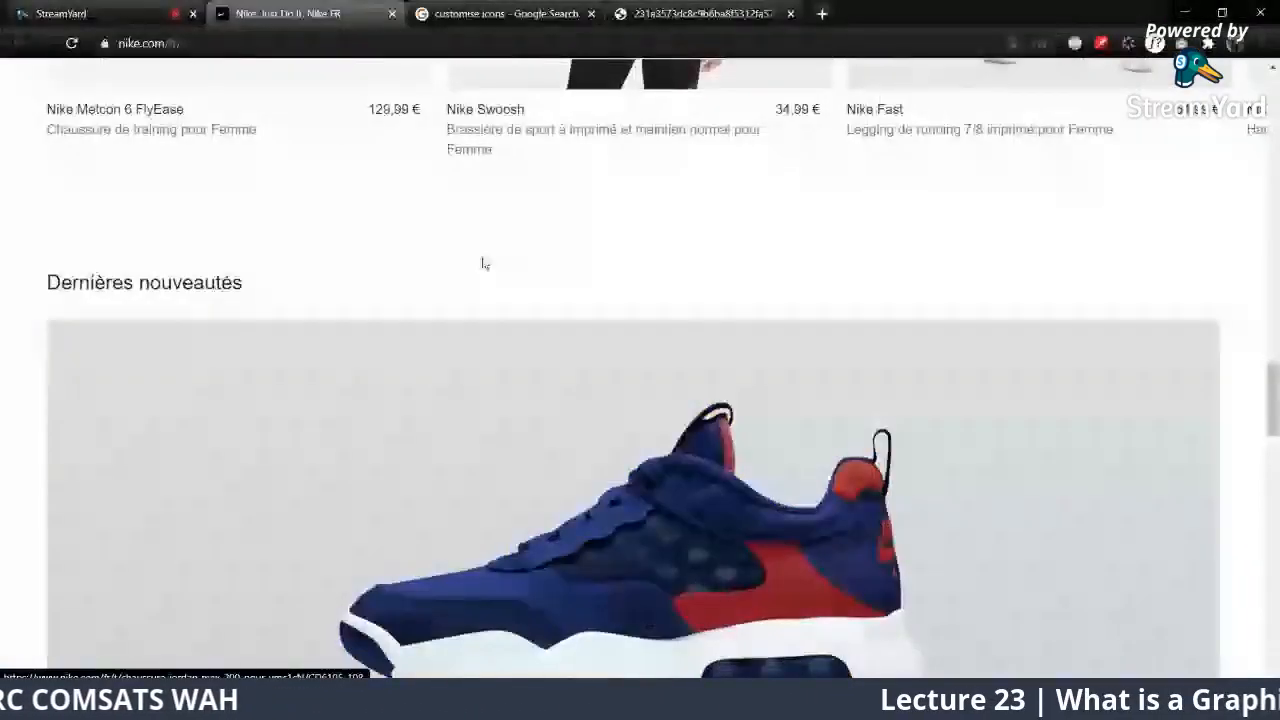
click(822, 13)
text(lipsum)
key(Return)
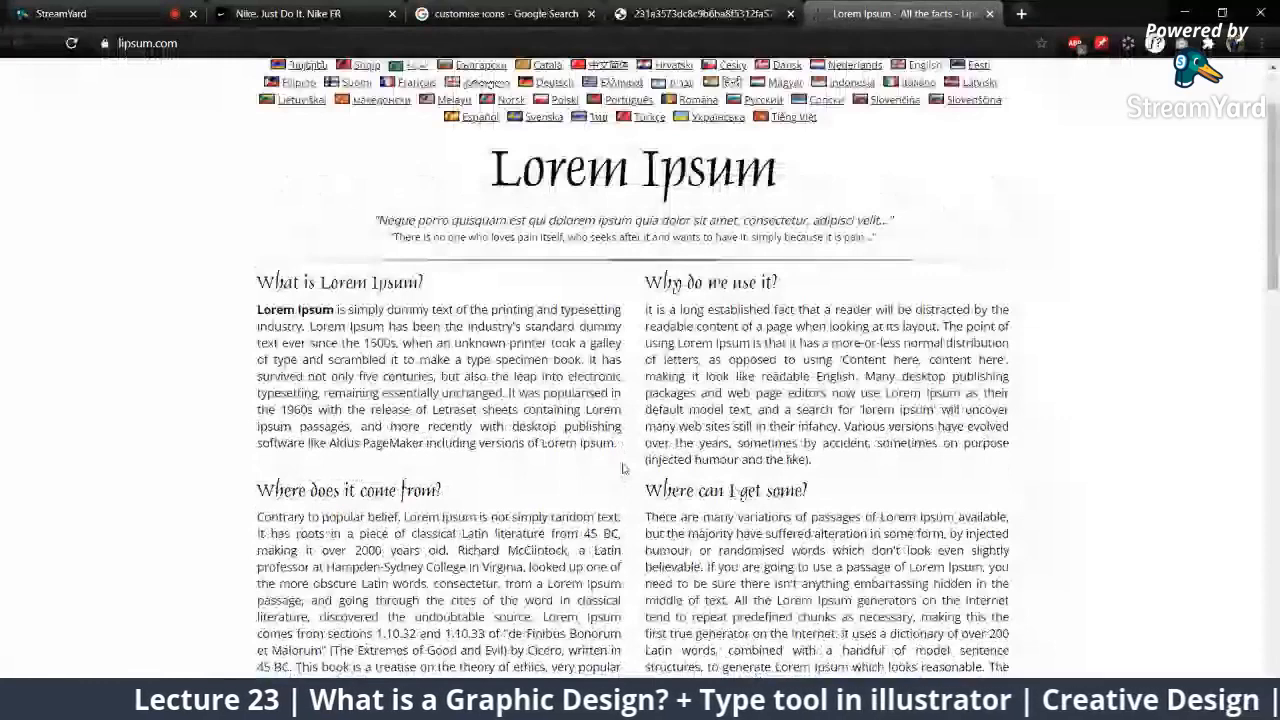
scroll(622, 468, down, 1)
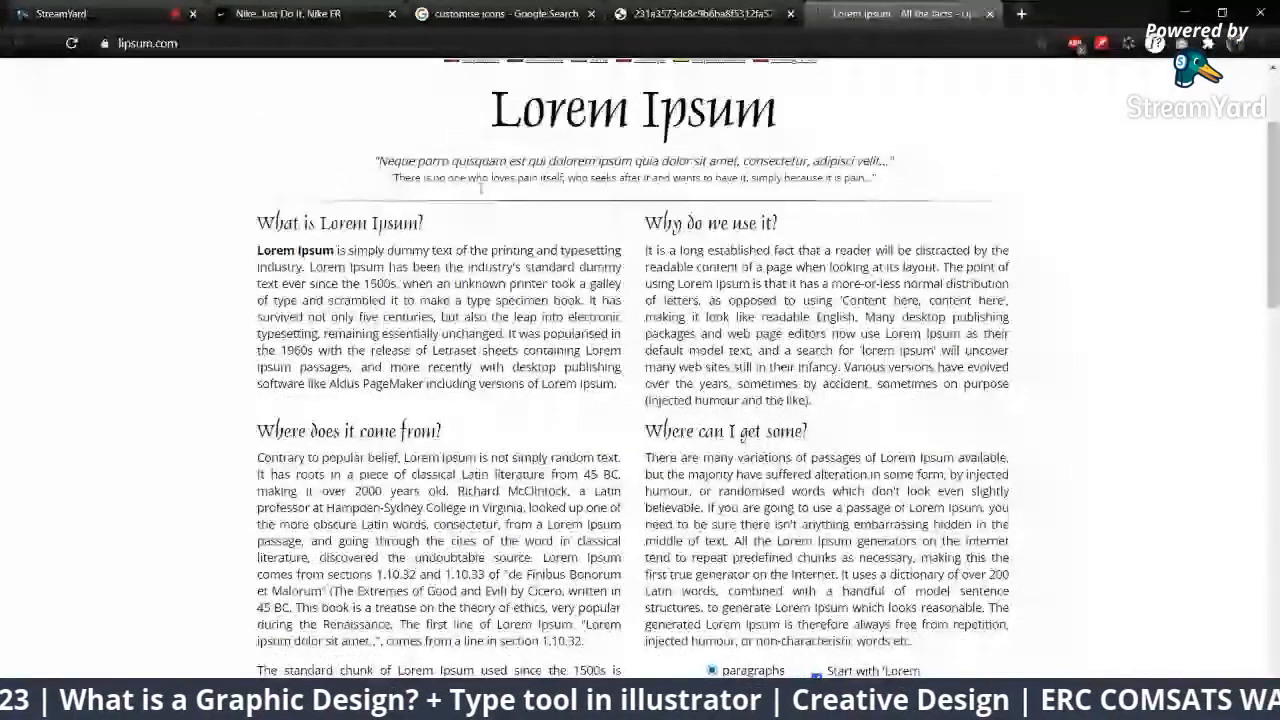
scroll(481, 187, up, 2)
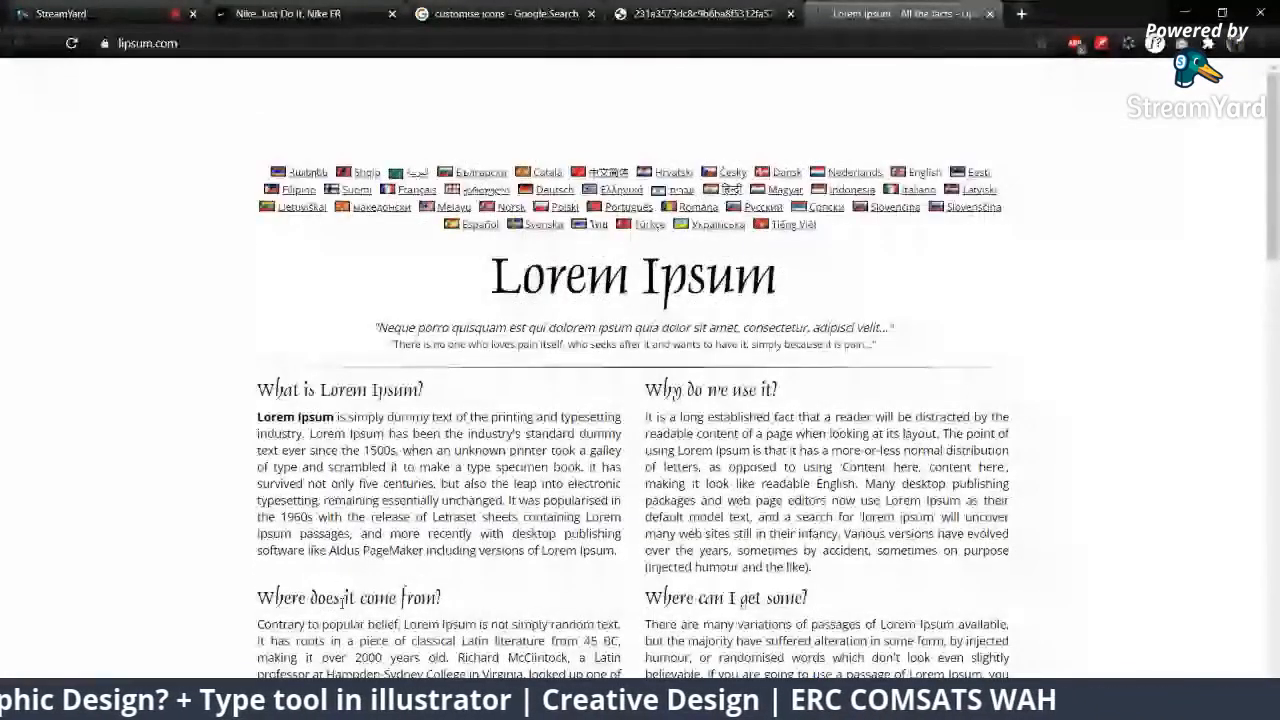
Step: Check the live comments in the StreamYard tab and return to the Lorem Ipsum homepage
key(alt+Tab)
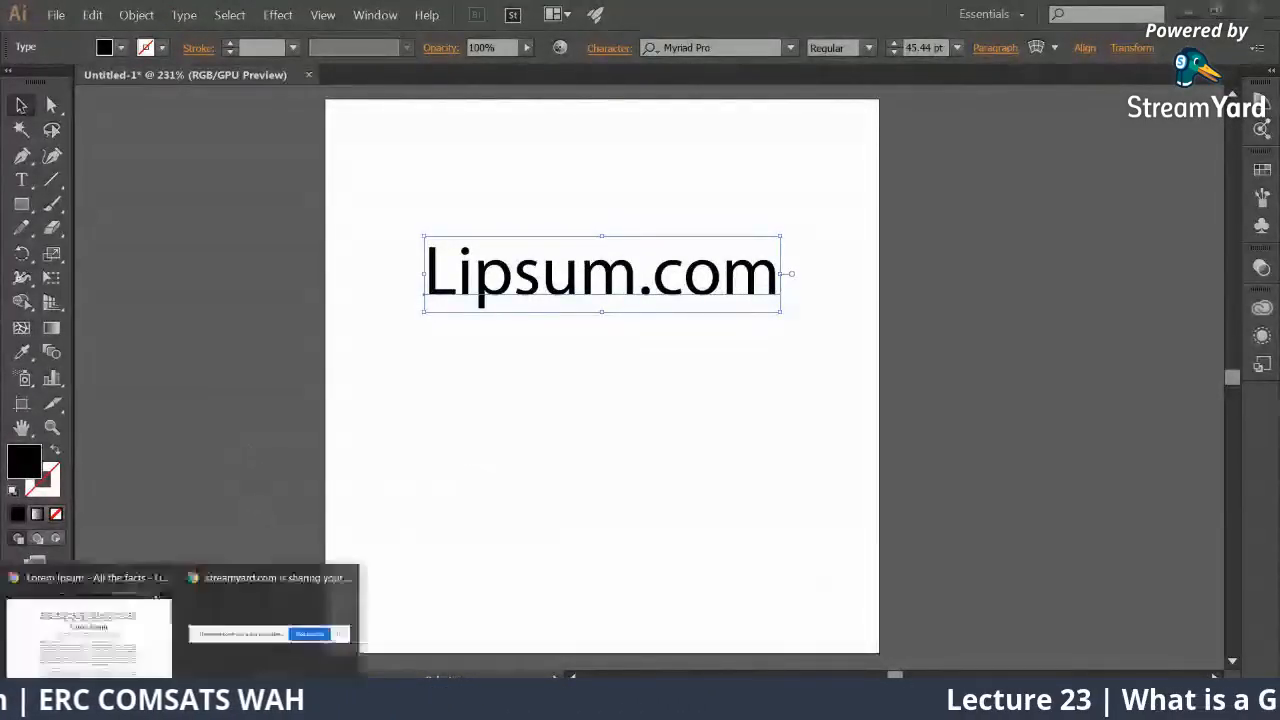
click(152, 664)
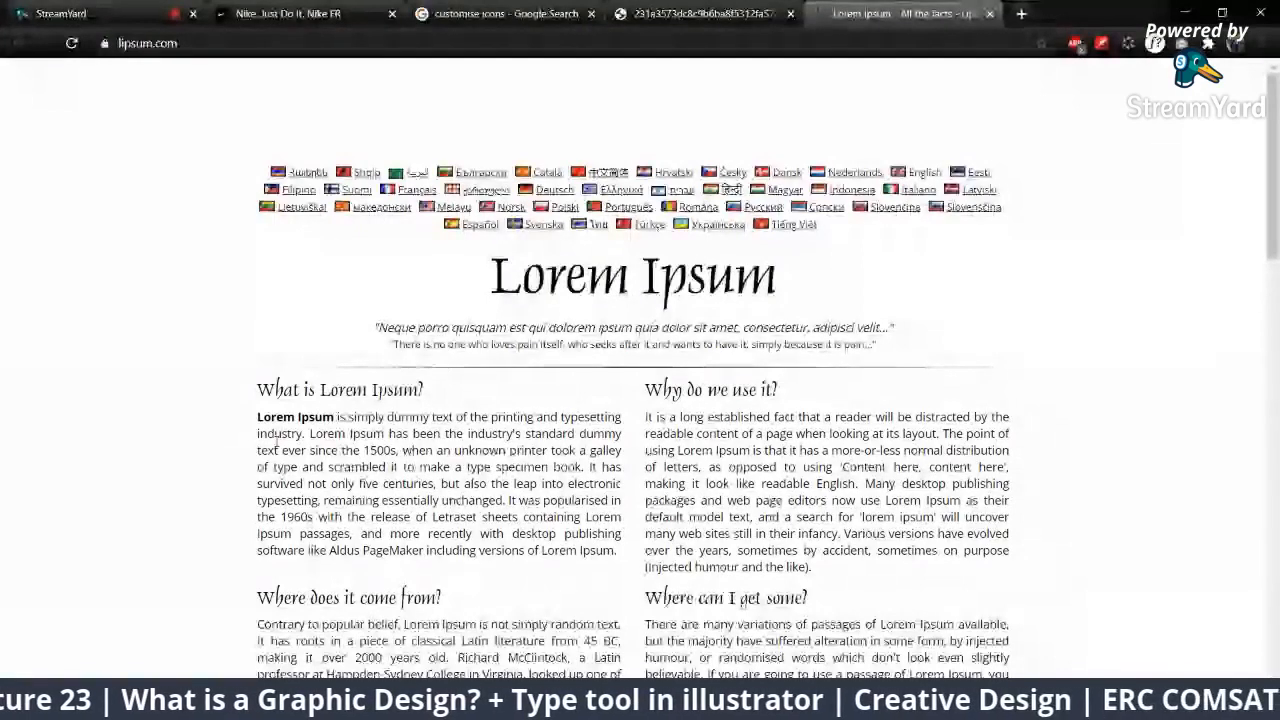
click(113, 14)
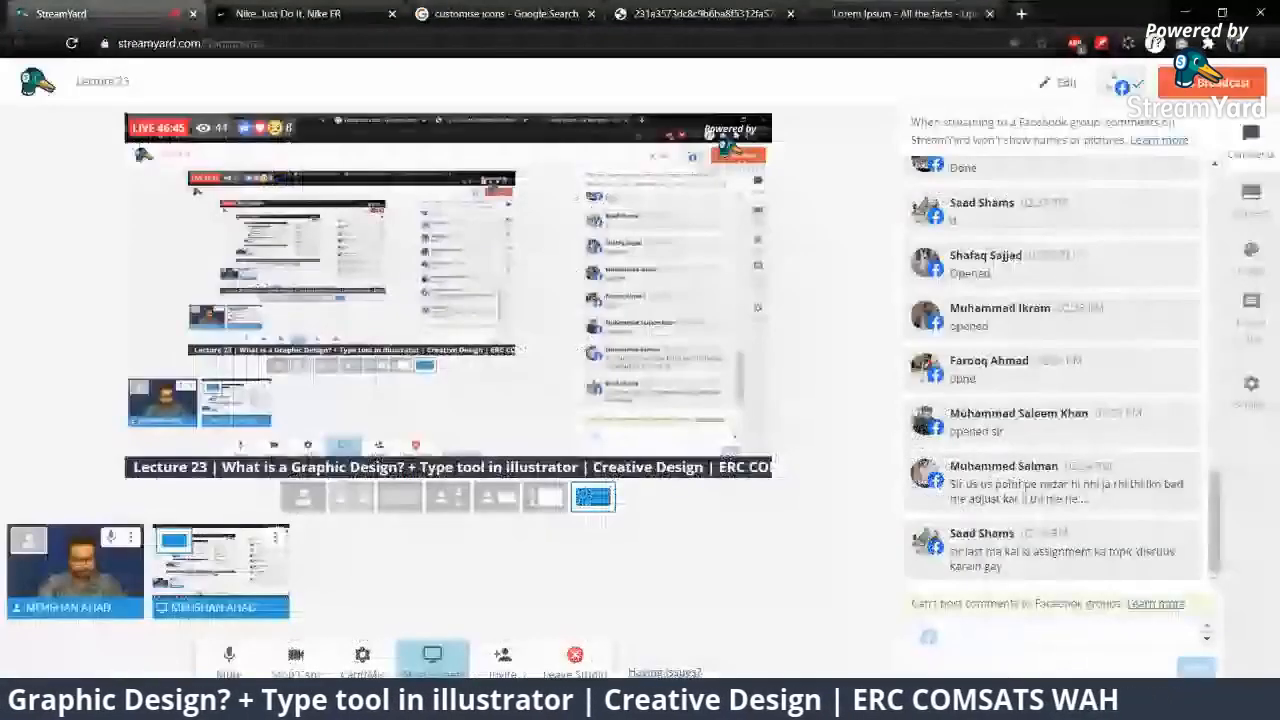
click(295, 660)
click(876, 10)
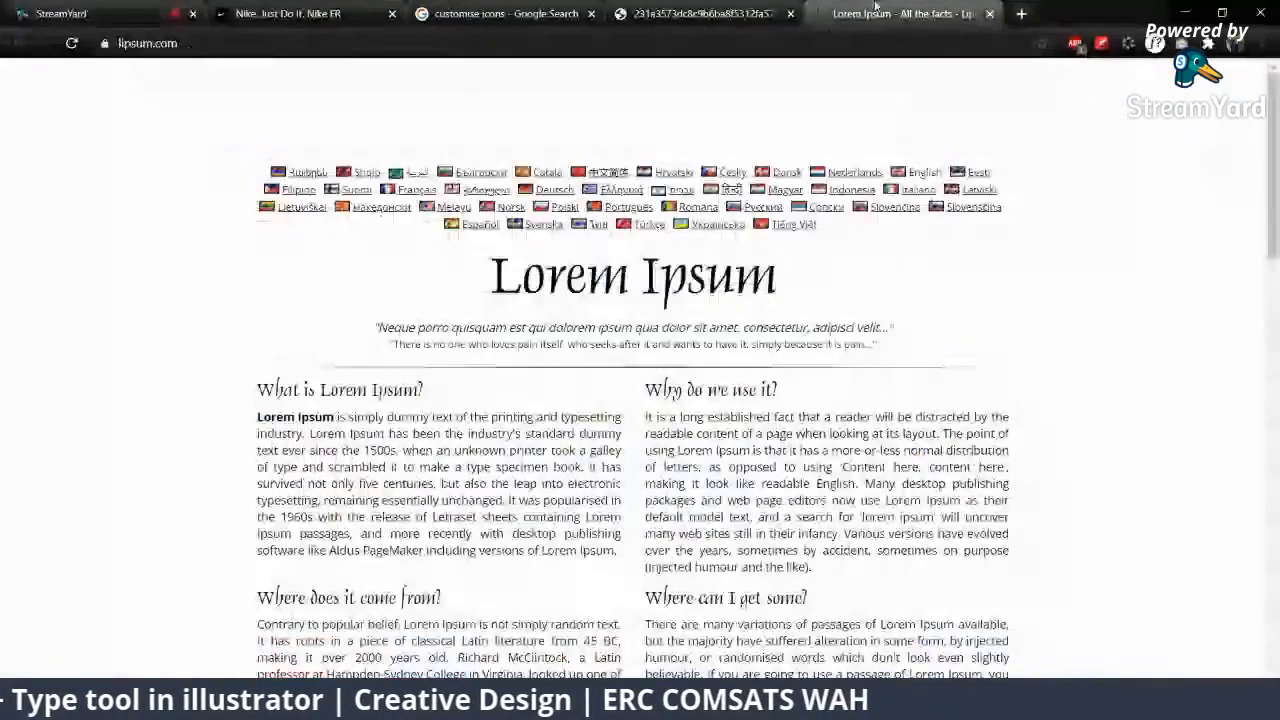
scroll(487, 417, down, 2)
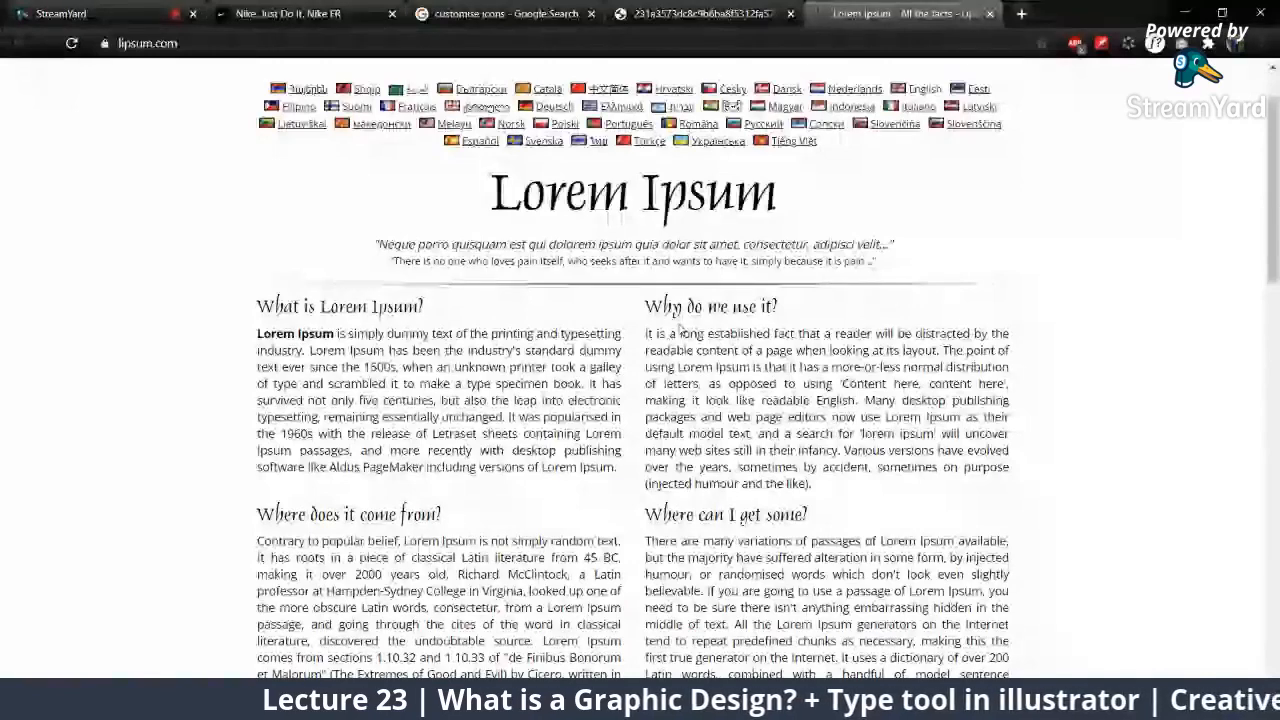
Step: Search Google Images for "flyer" in a new browser tab and open the blue professional business flyer image in its own tab
click(1020, 13)
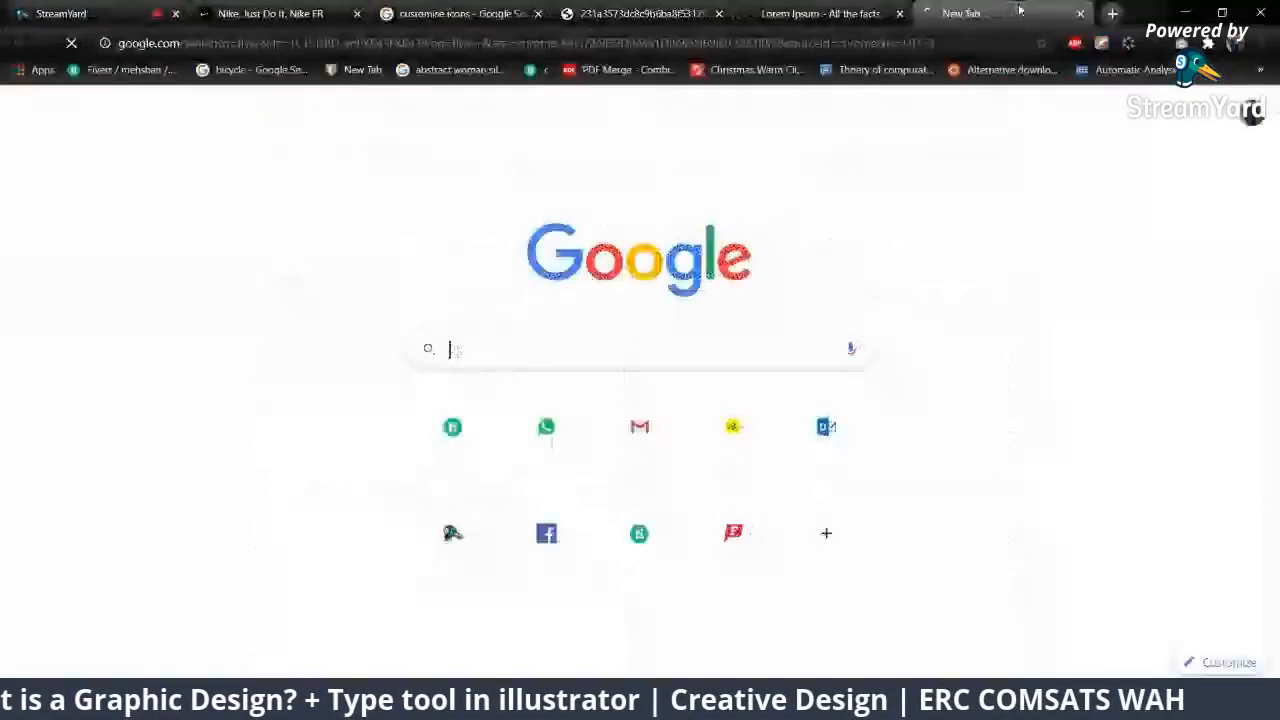
text(flyer)
key(Return)
click(226, 143)
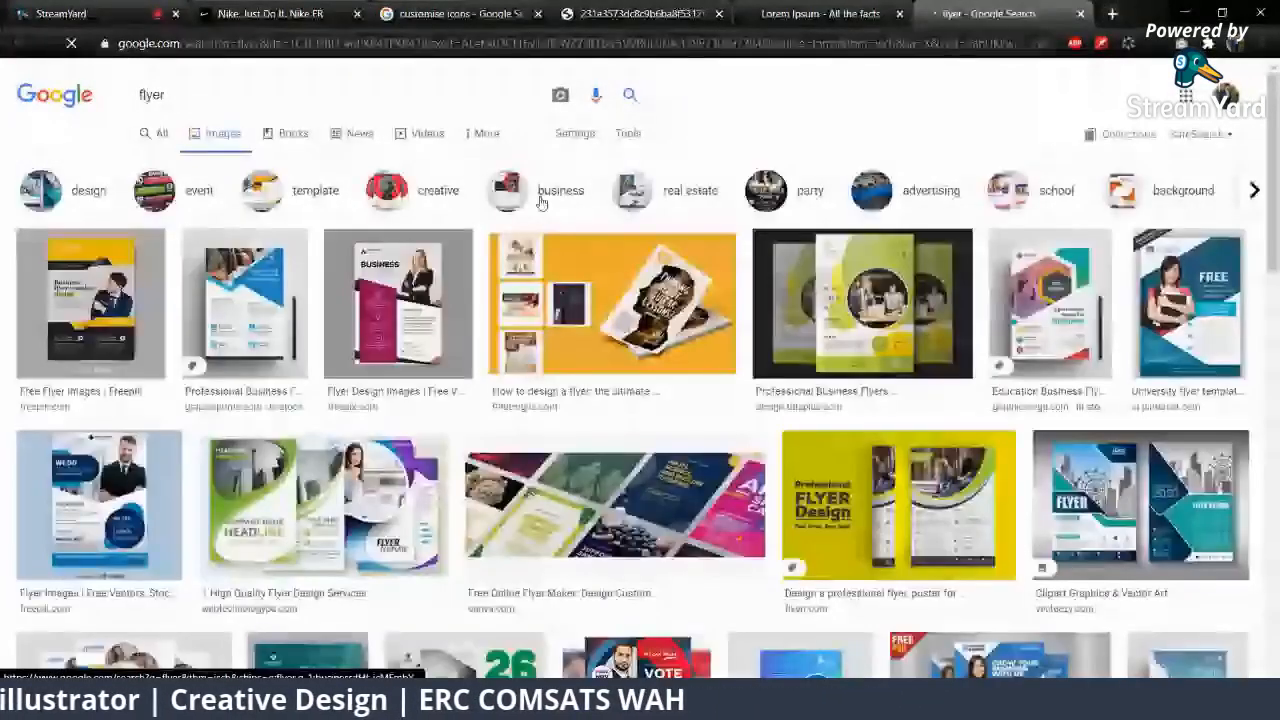
click(349, 330)
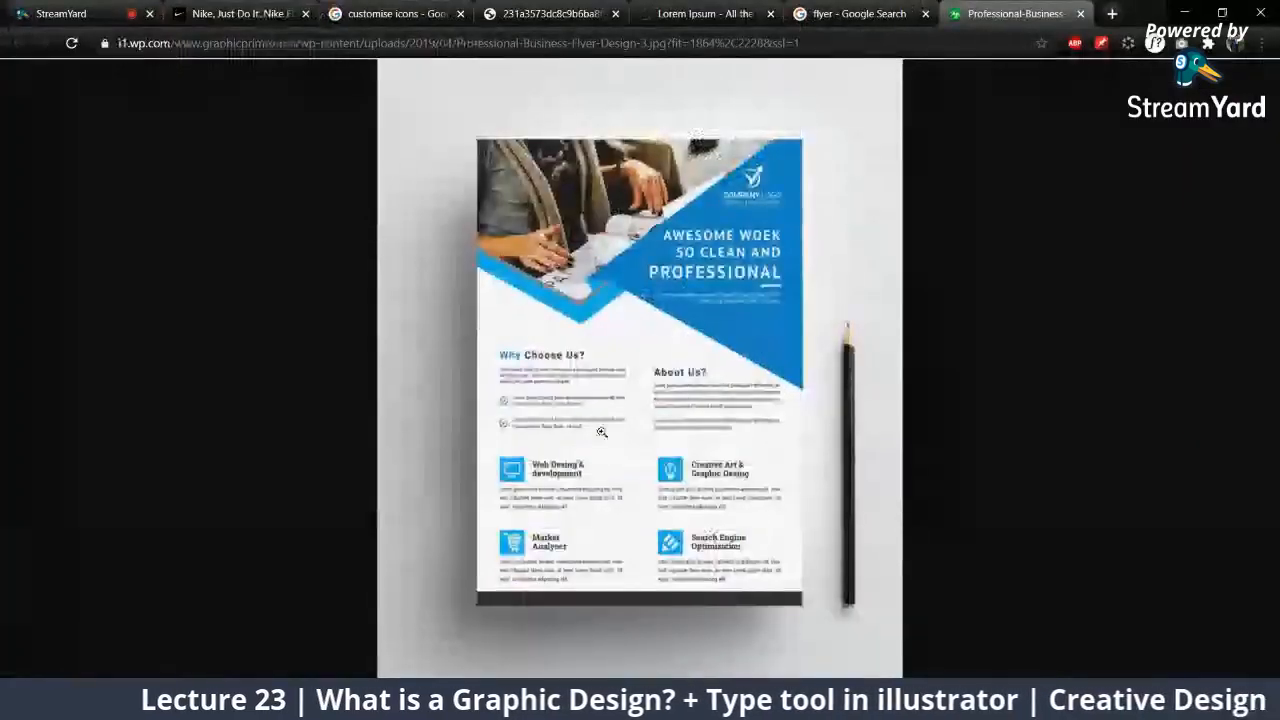
Step: Examine the placeholder paragraphs under the Why Choose Us and About Us headings of the flyer at full size
click(602, 432)
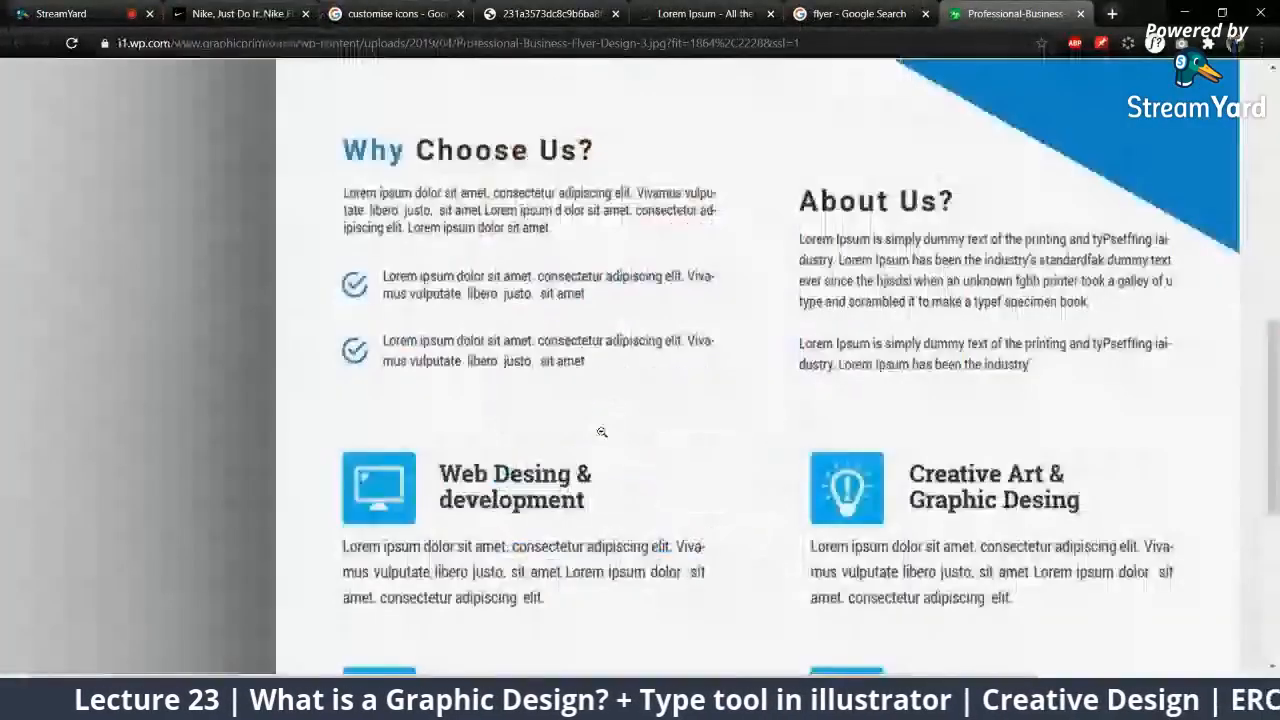
click(602, 432)
click(727, 379)
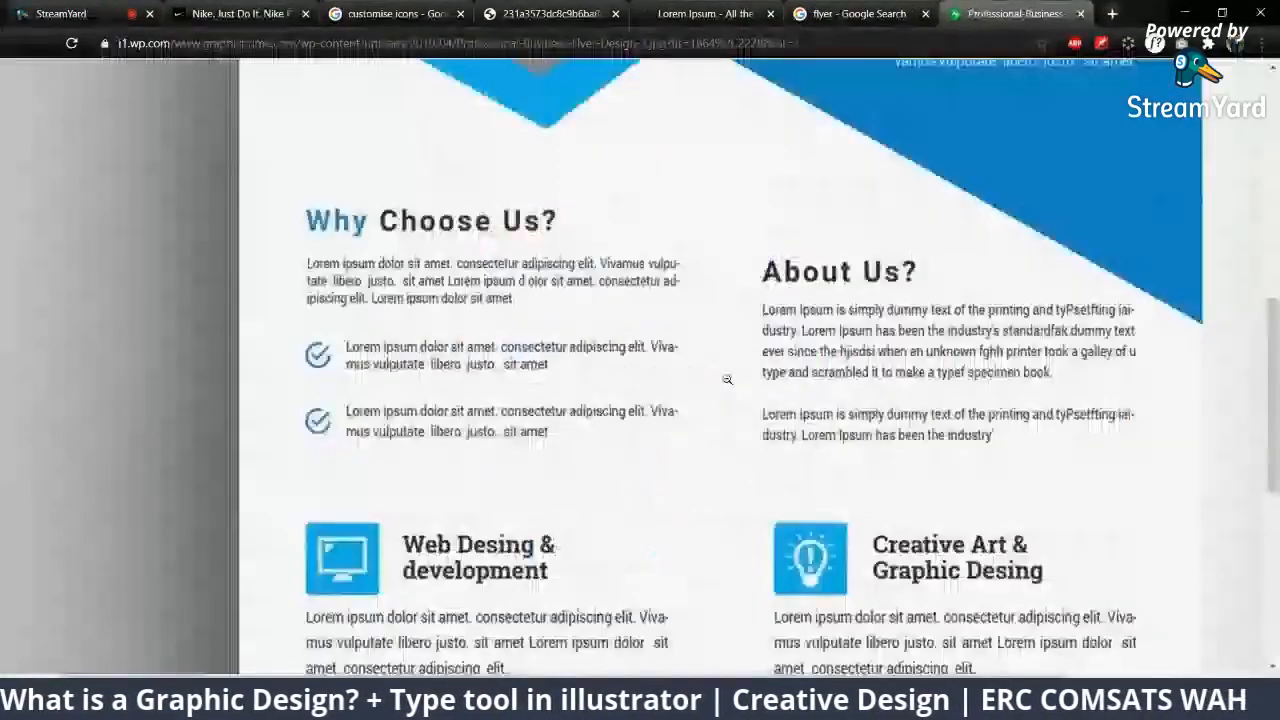
scroll(727, 379, up, 4)
click(727, 379)
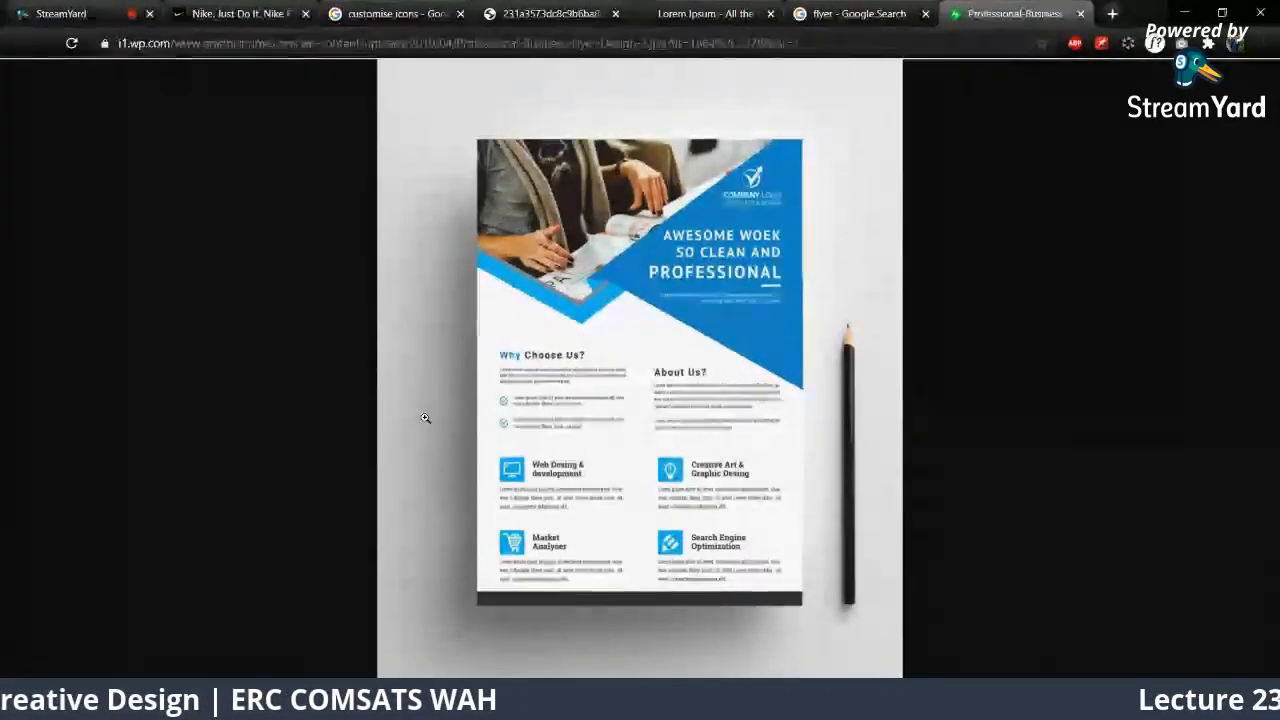
click(589, 343)
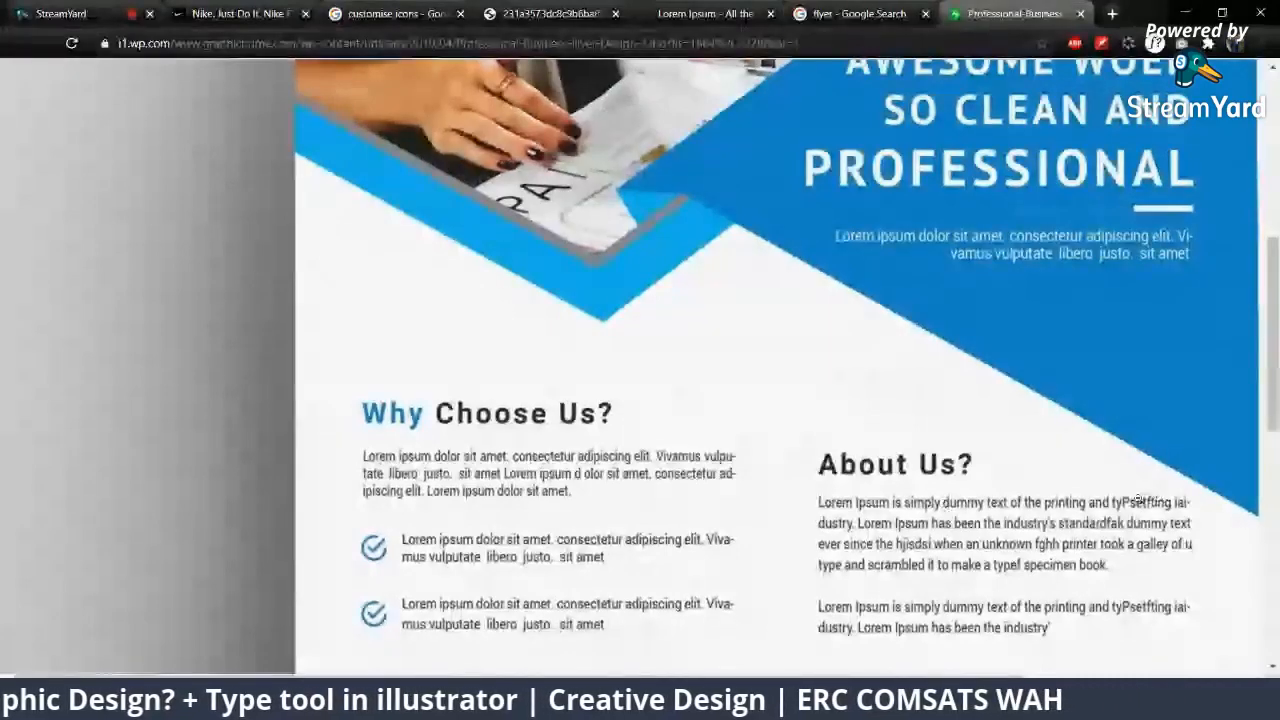
scroll(866, 497, down, 2)
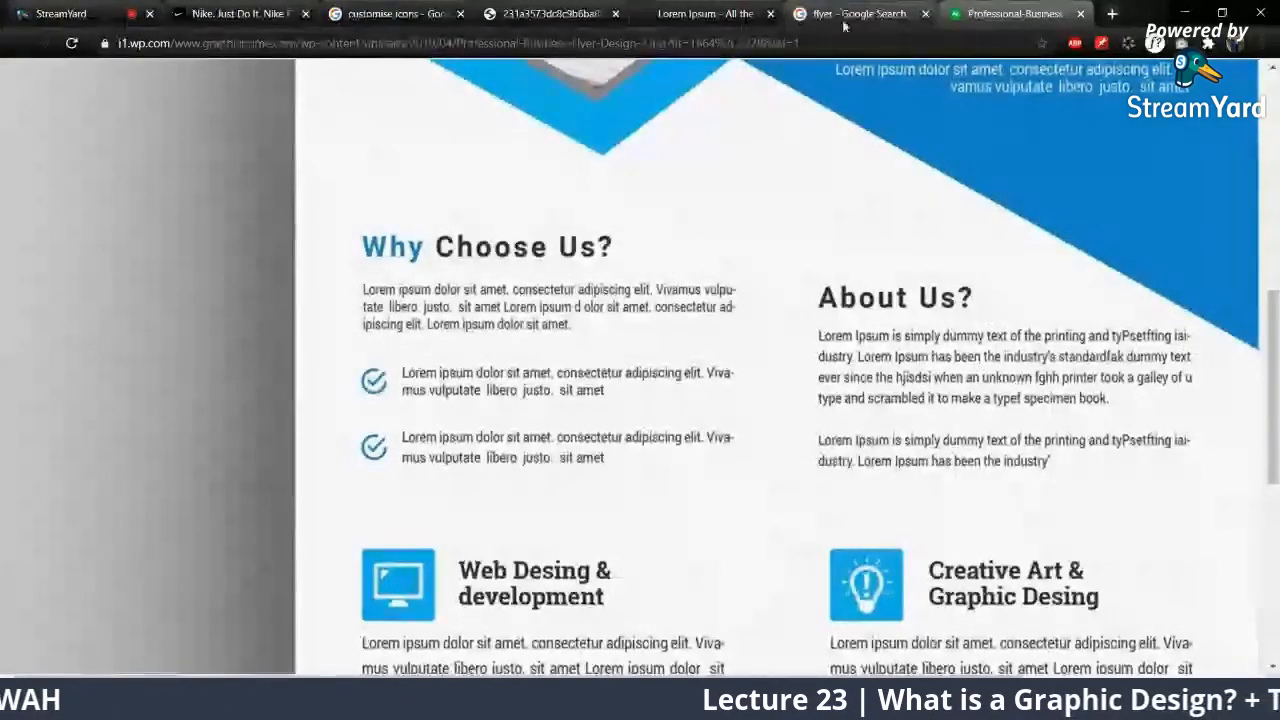
Step: Compare the flyer's body text with the passages on the Lorem Ipsum homepage
click(706, 15)
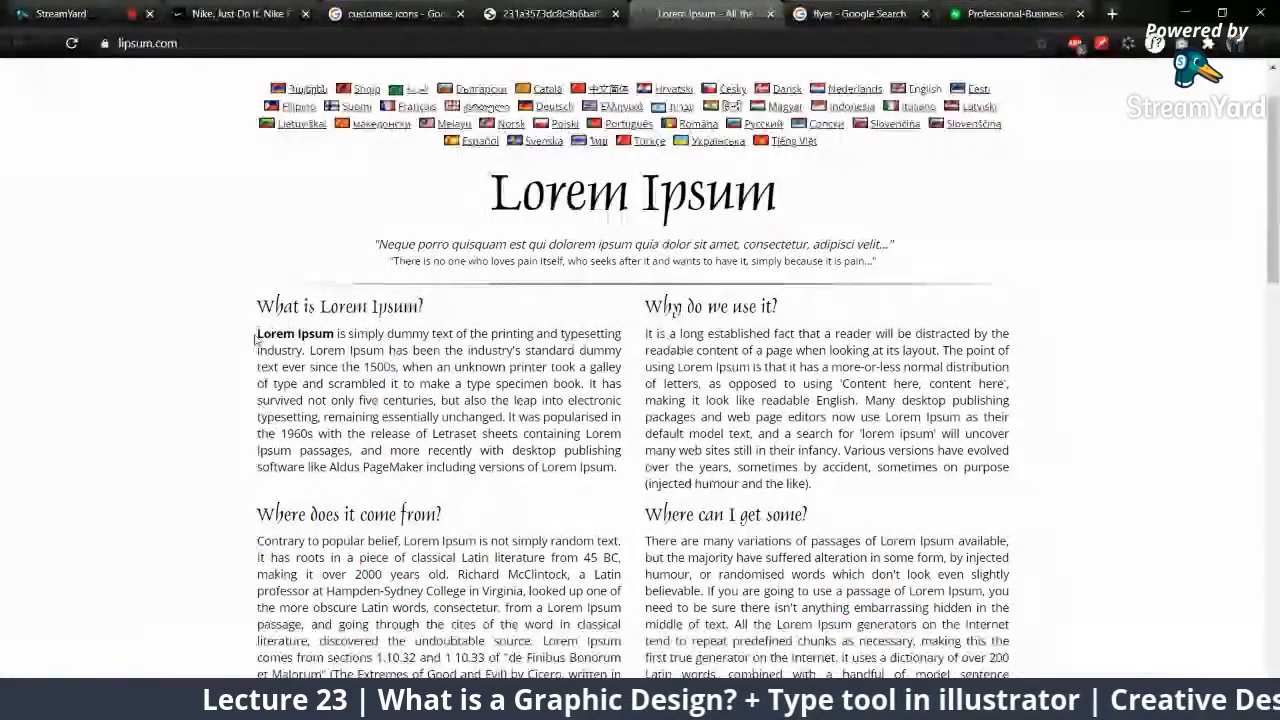
click(1015, 13)
click(737, 280)
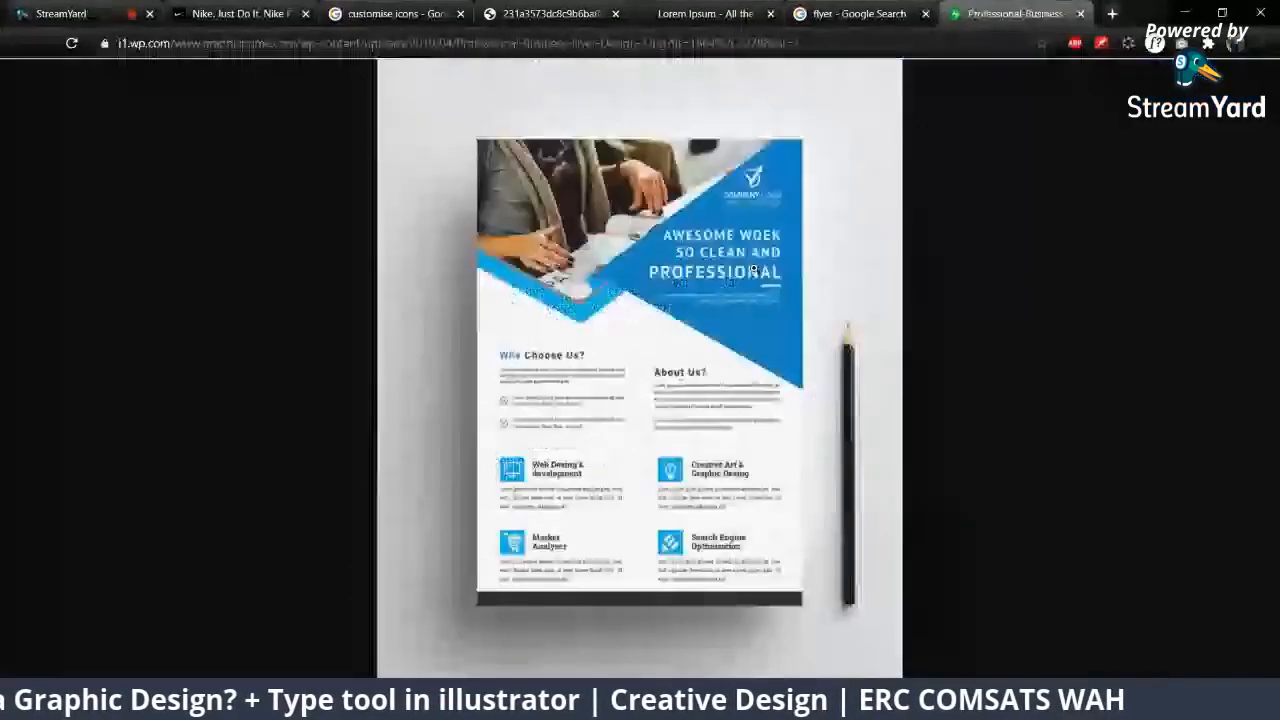
click(733, 290)
scroll(730, 292, down, 3)
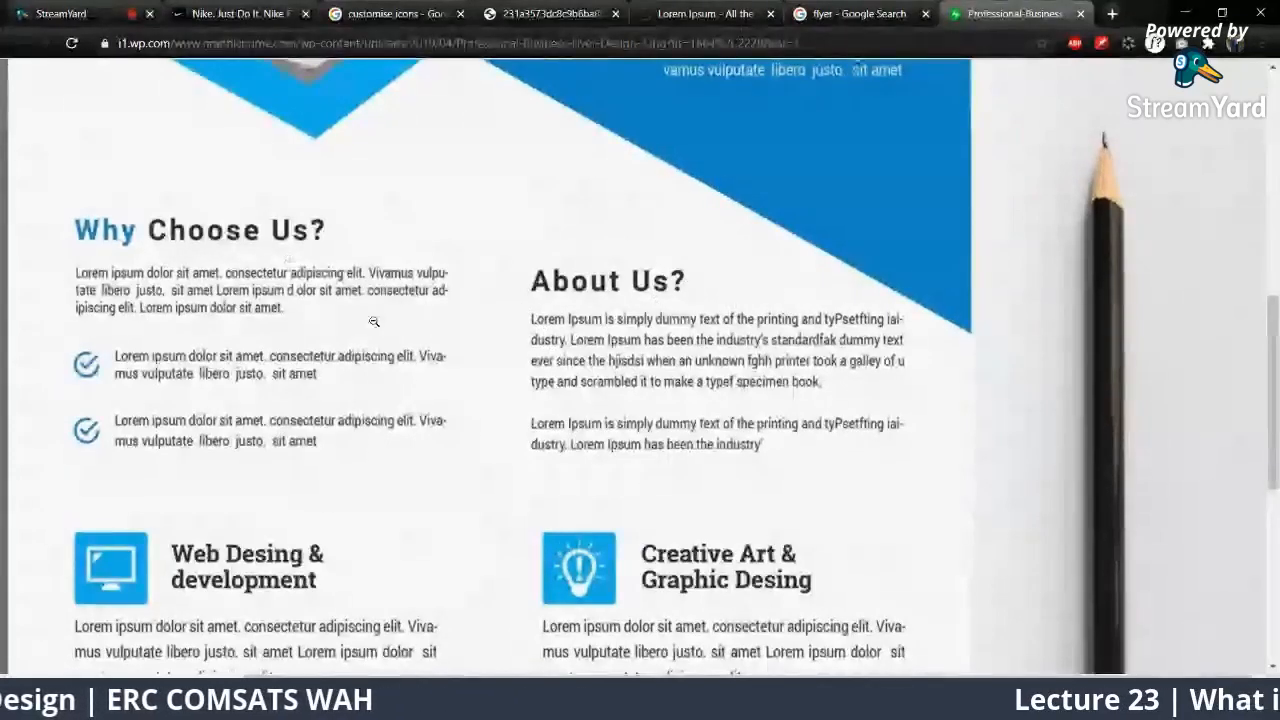
click(705, 8)
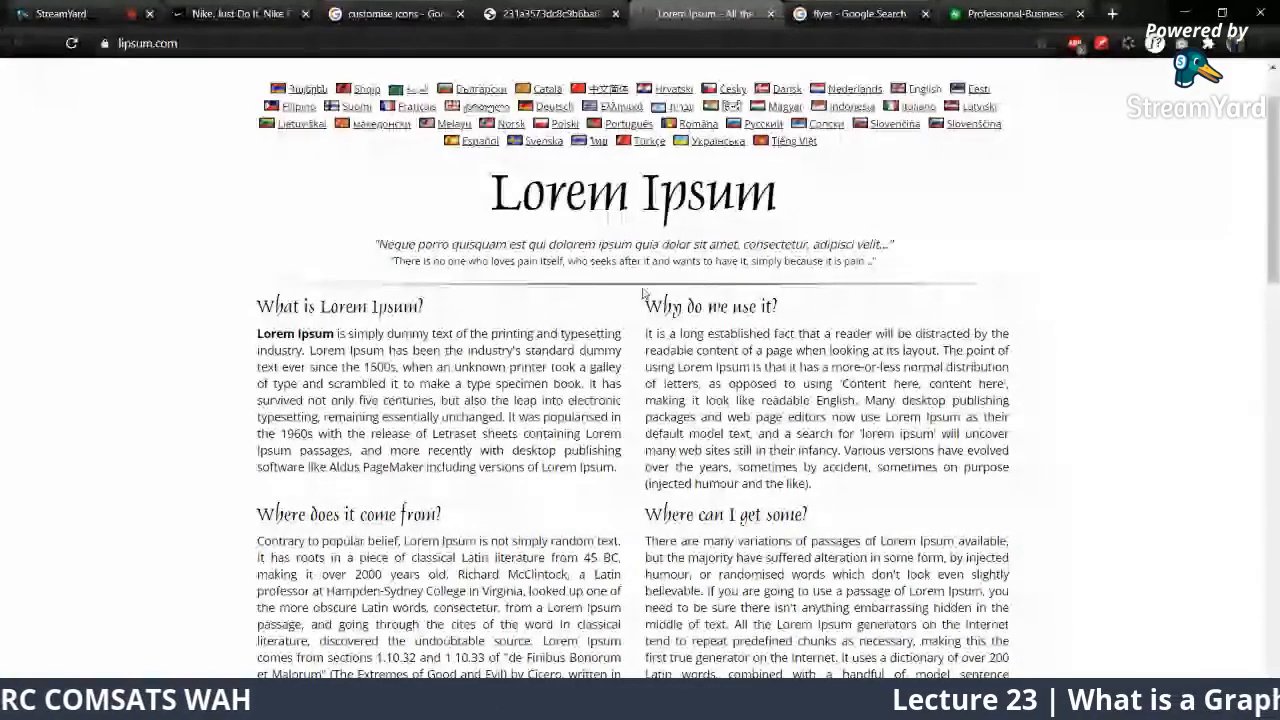
Step: Switch to File Explorer, open the client folder of flyers inside Freelancing 6, and view Flyer 3.jpg
click(1184, 12)
double_click(1245, 40)
key(k)
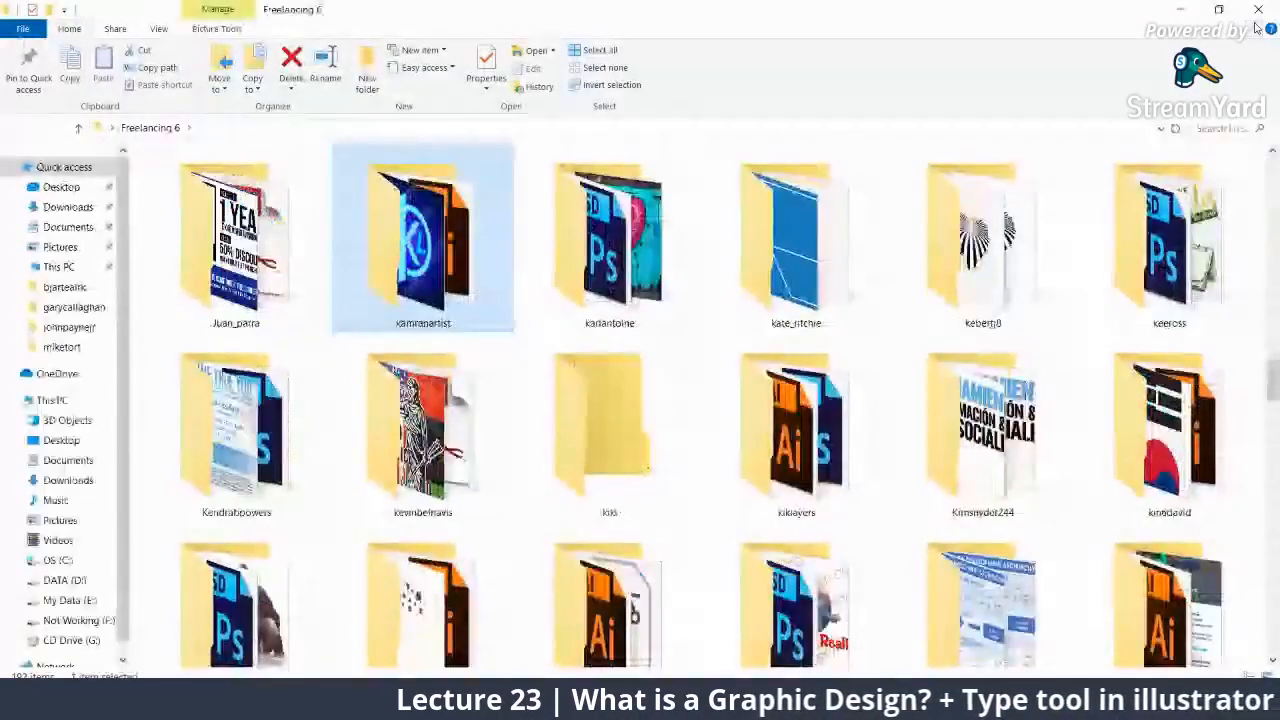
double_click(275, 473)
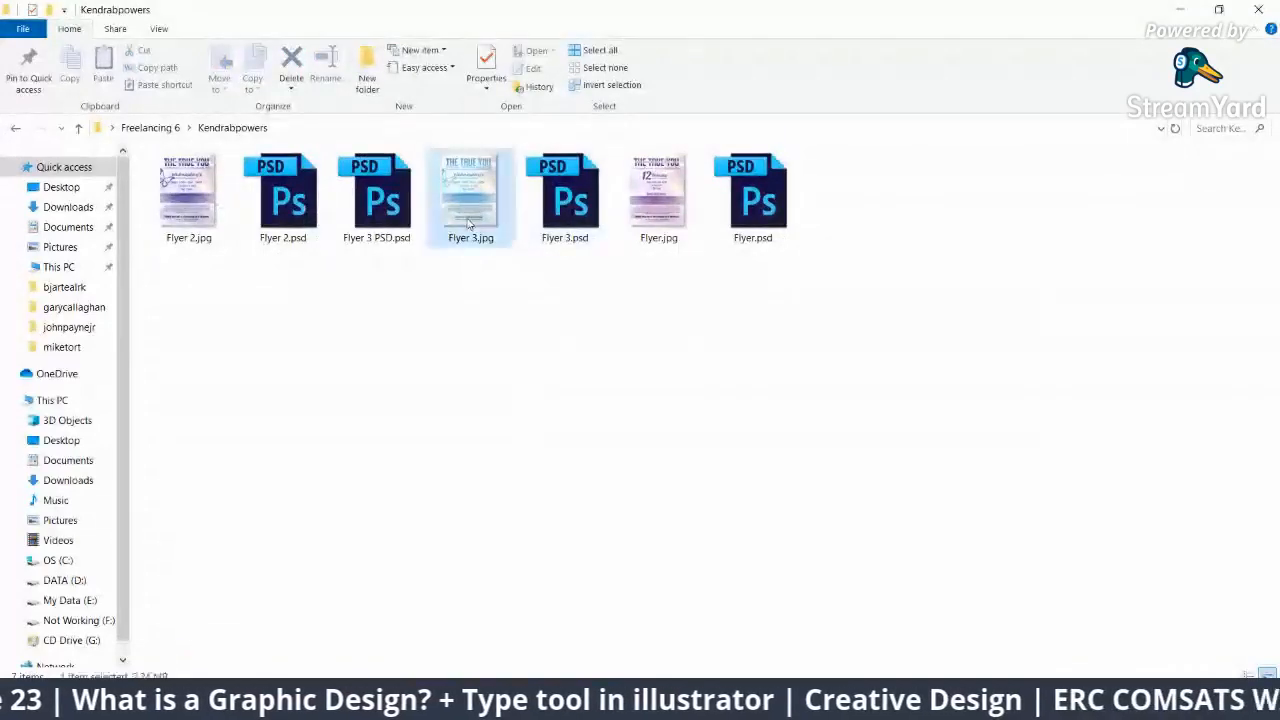
double_click(468, 222)
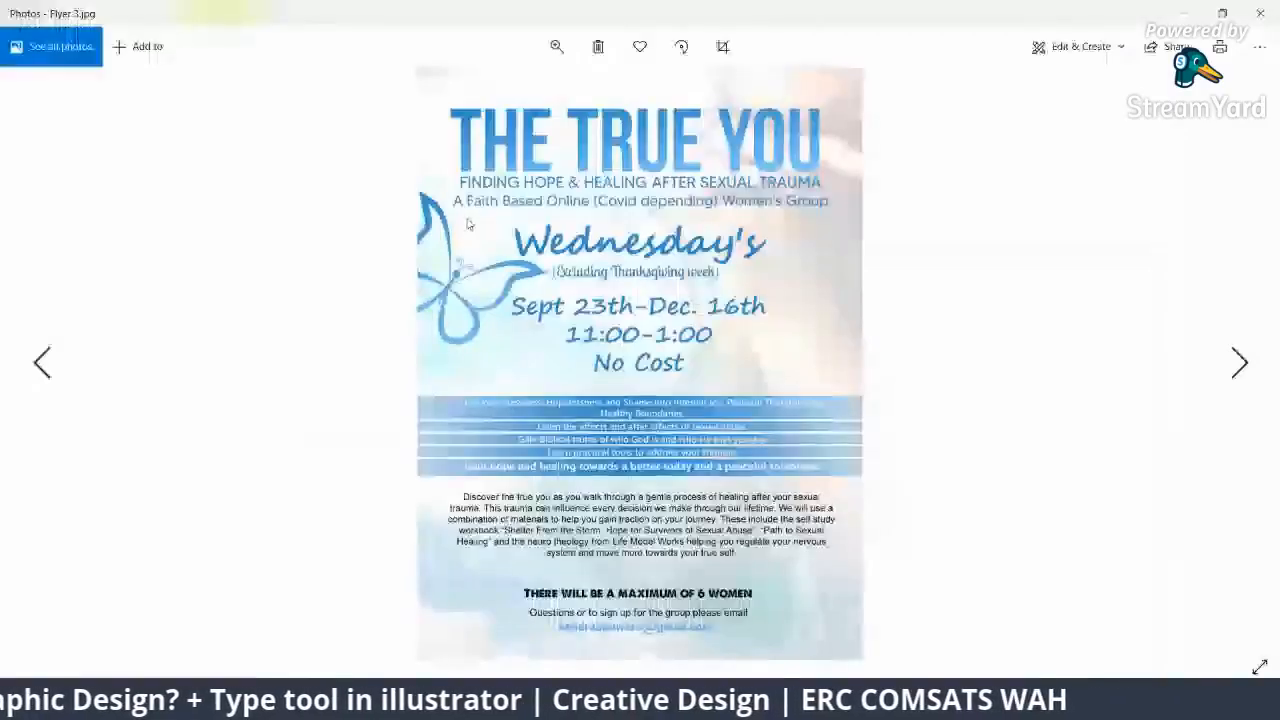
click(1263, 13)
Step: View Flyer.jpg and compare its text layout with Flyer 3.jpg and Flyer 2.jpg, closing the image viewer at the end
click(658, 219)
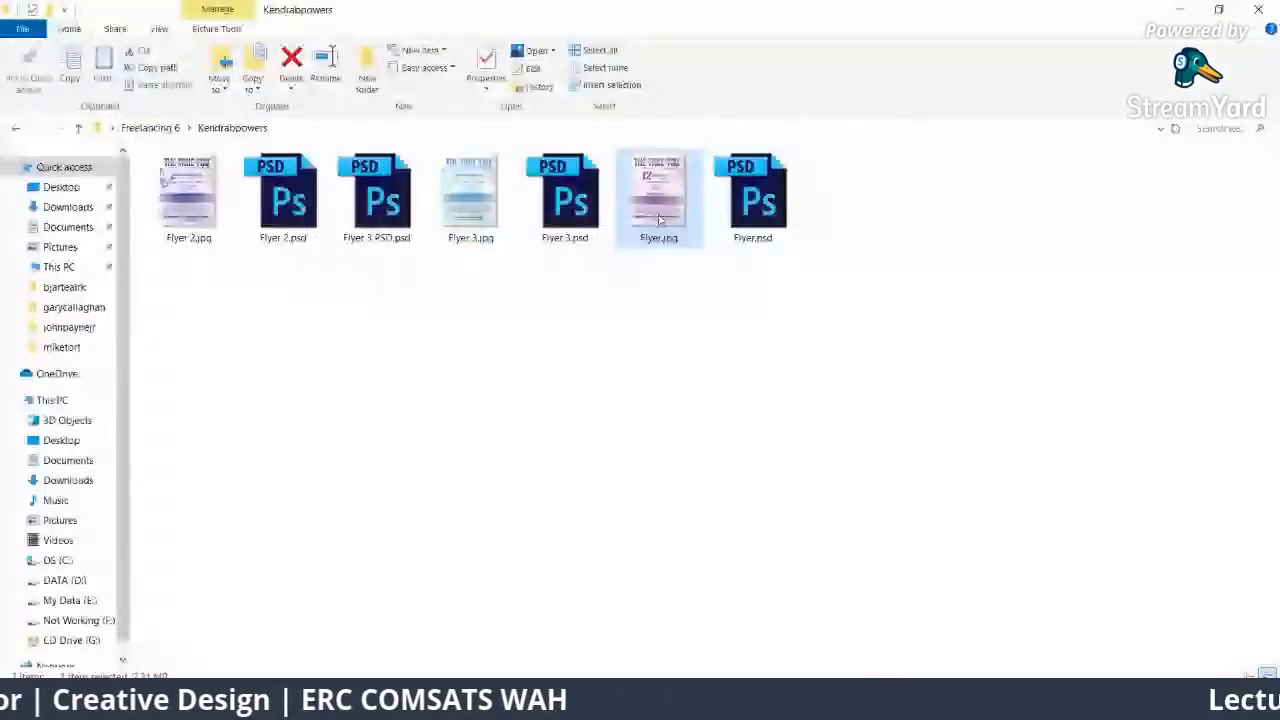
double_click(658, 219)
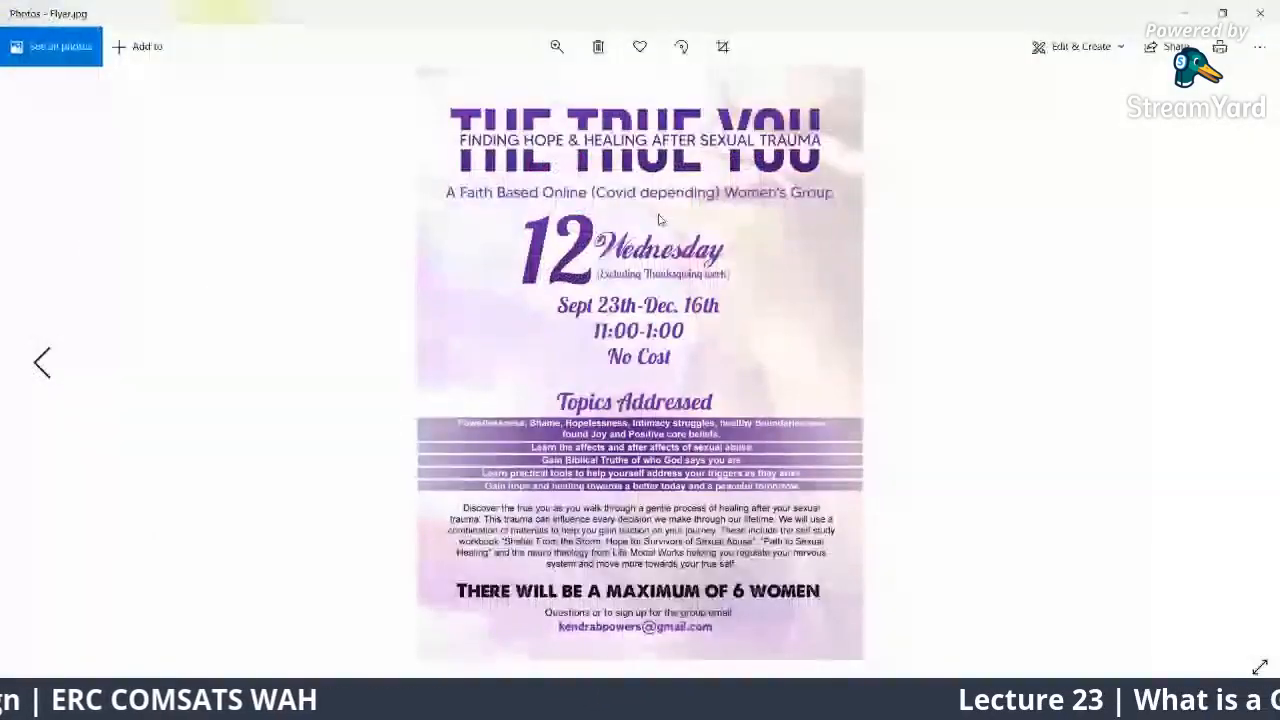
key(Left)
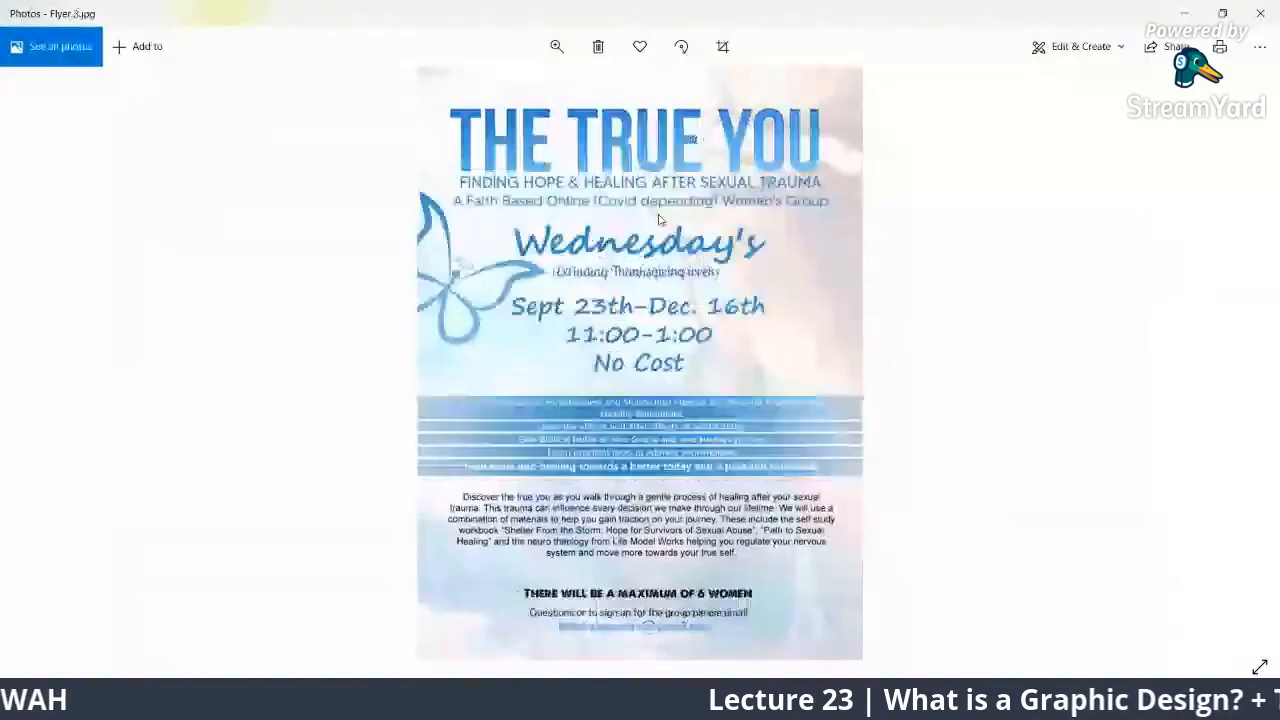
key(Right)
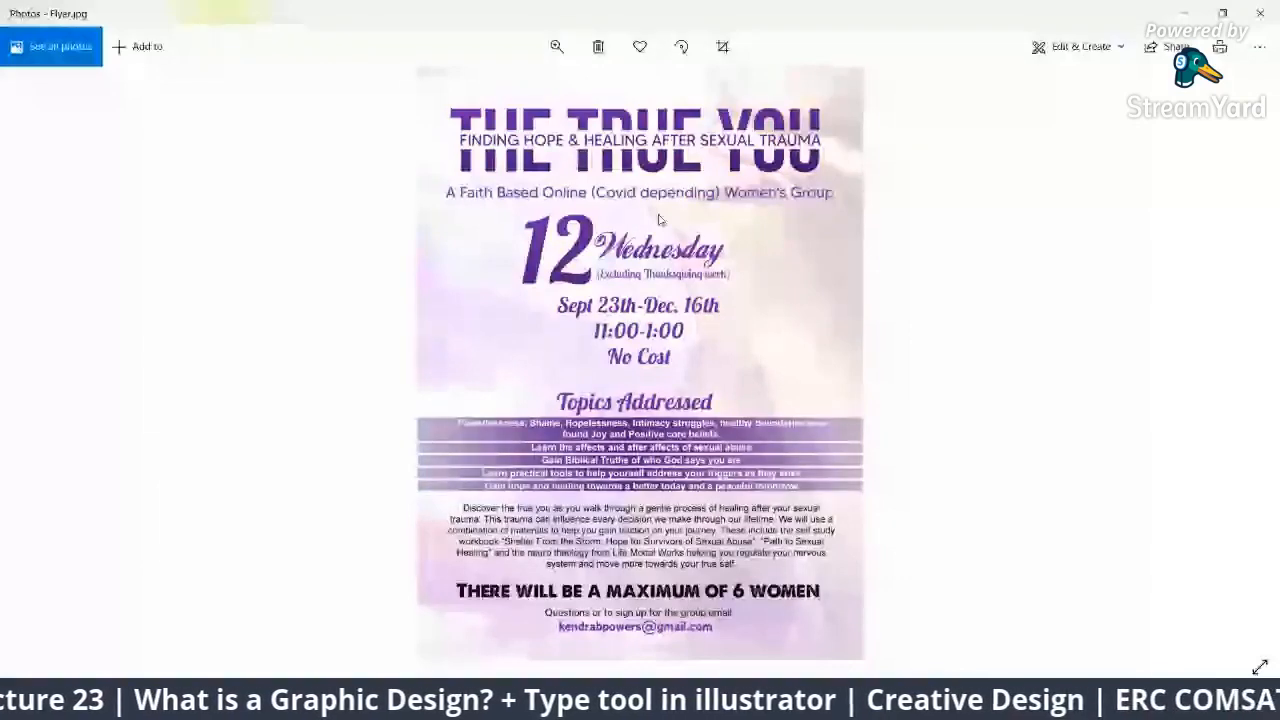
key(Left)
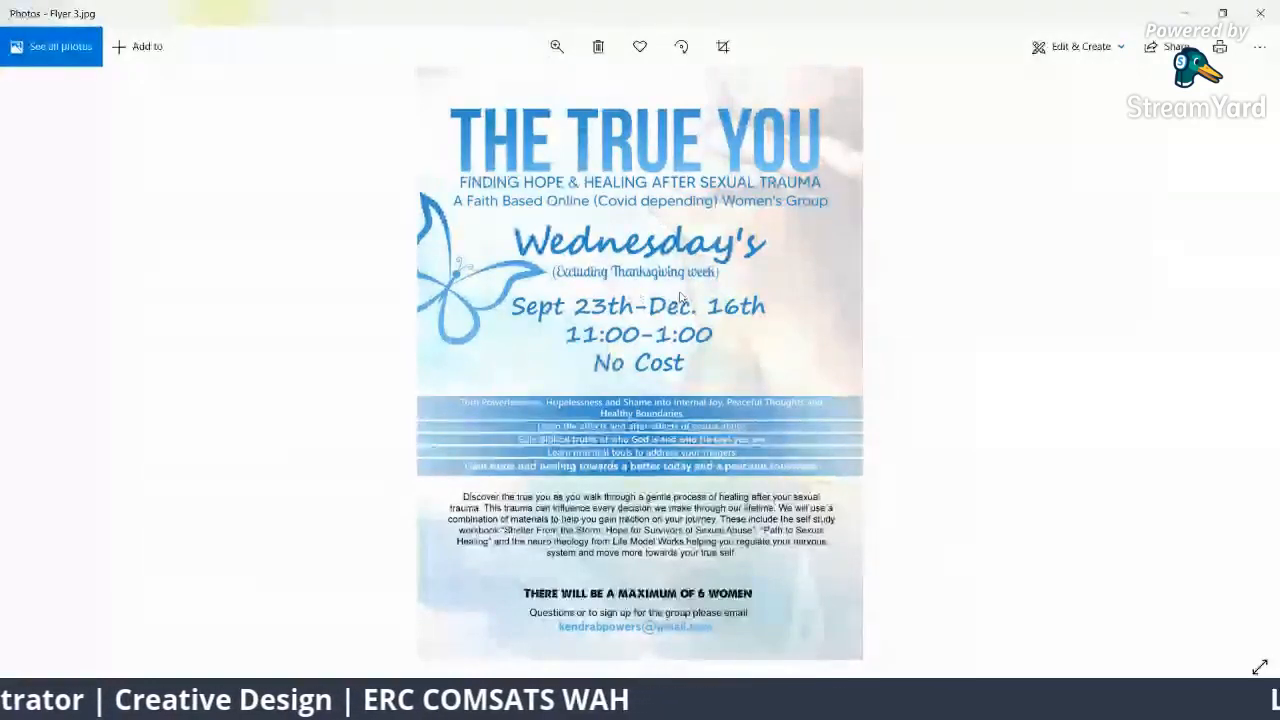
key(Left)
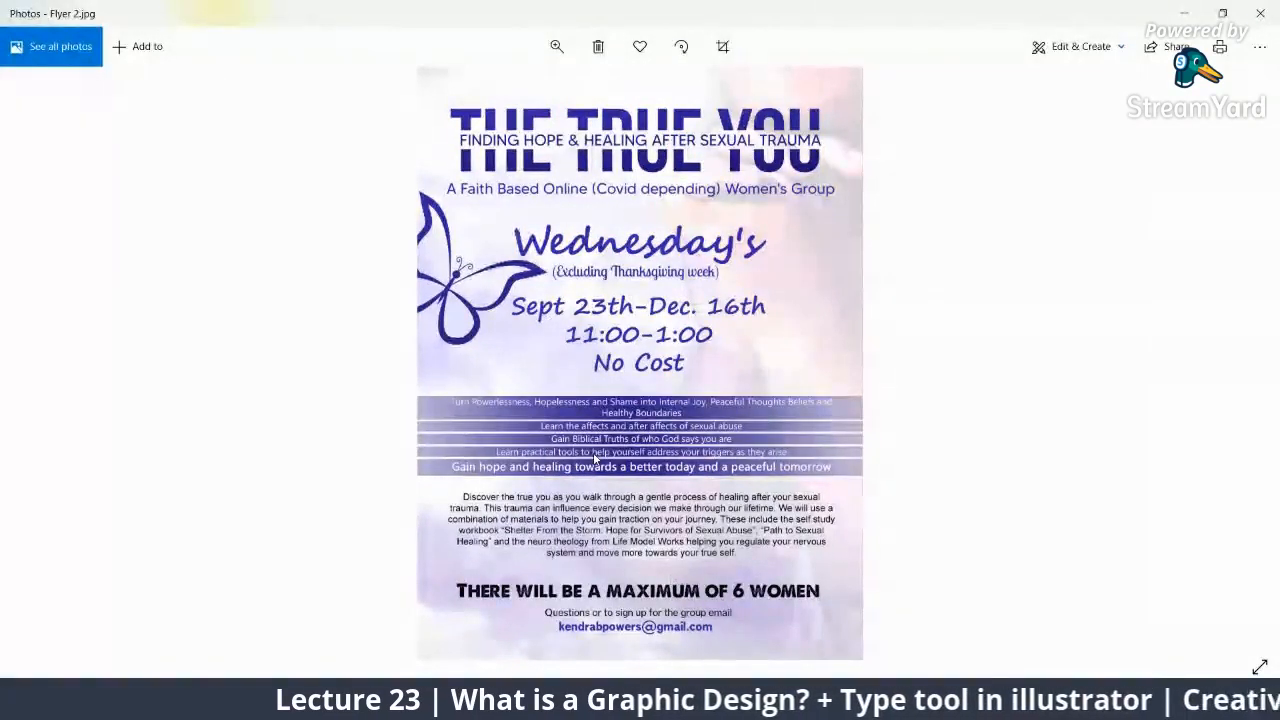
click(1264, 11)
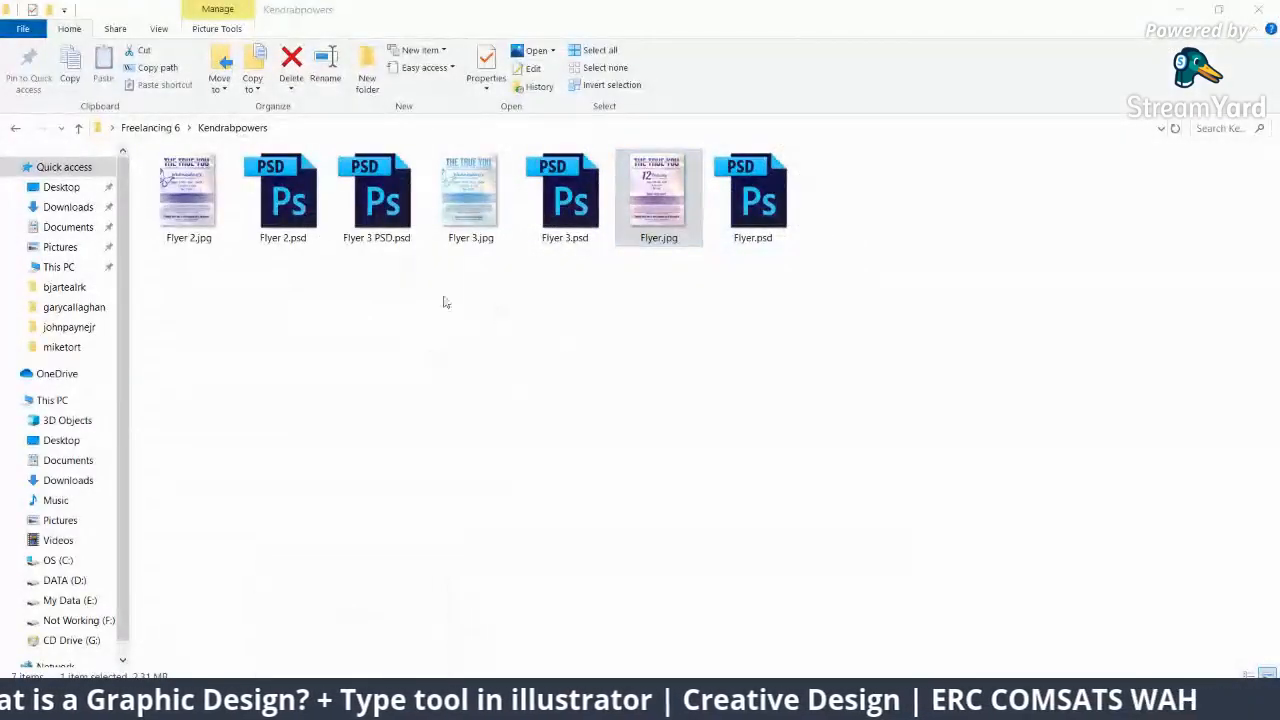
Step: Switch to Illustrator and delete the Lipsum.com text from the artboard
key(alt+Tab)
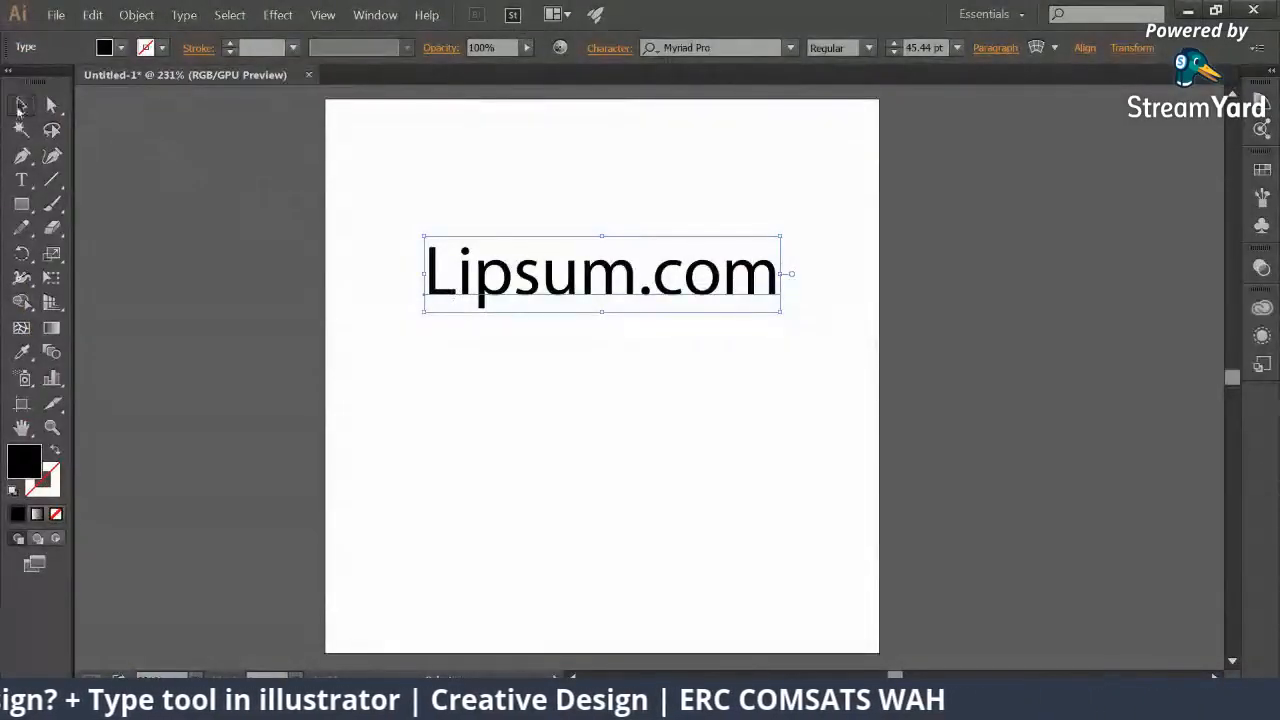
drag(549, 275, 926, 421)
key(Delete)
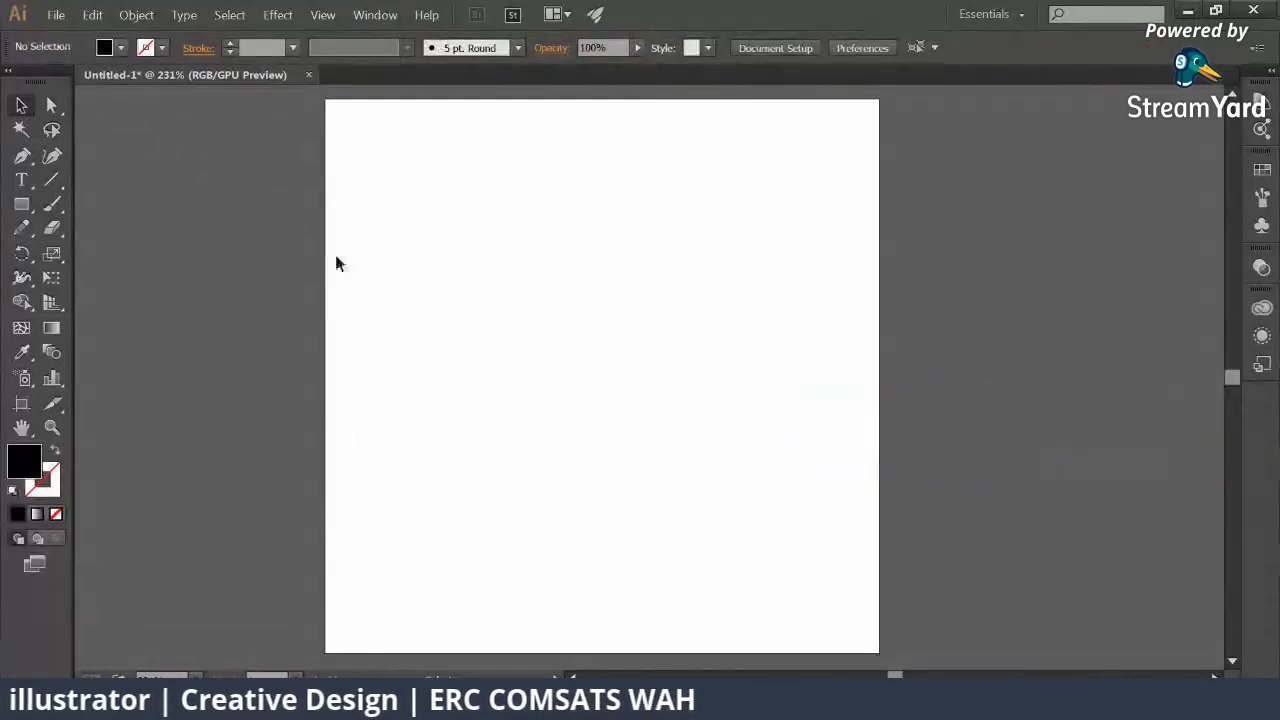
Step: Use the Type tool to add the 12 pt text "QUAID E AZAM" in the upper-left area of the artboard and select it as an object
drag(20, 178, 86, 180)
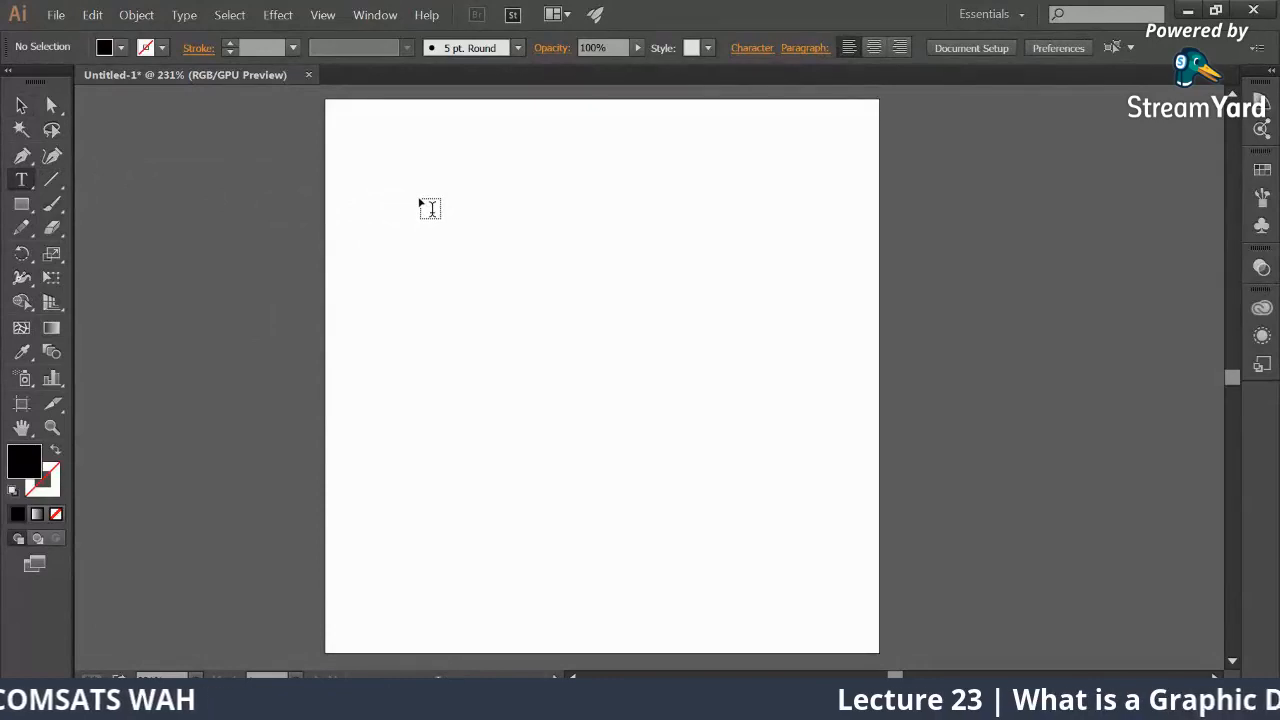
click(424, 204)
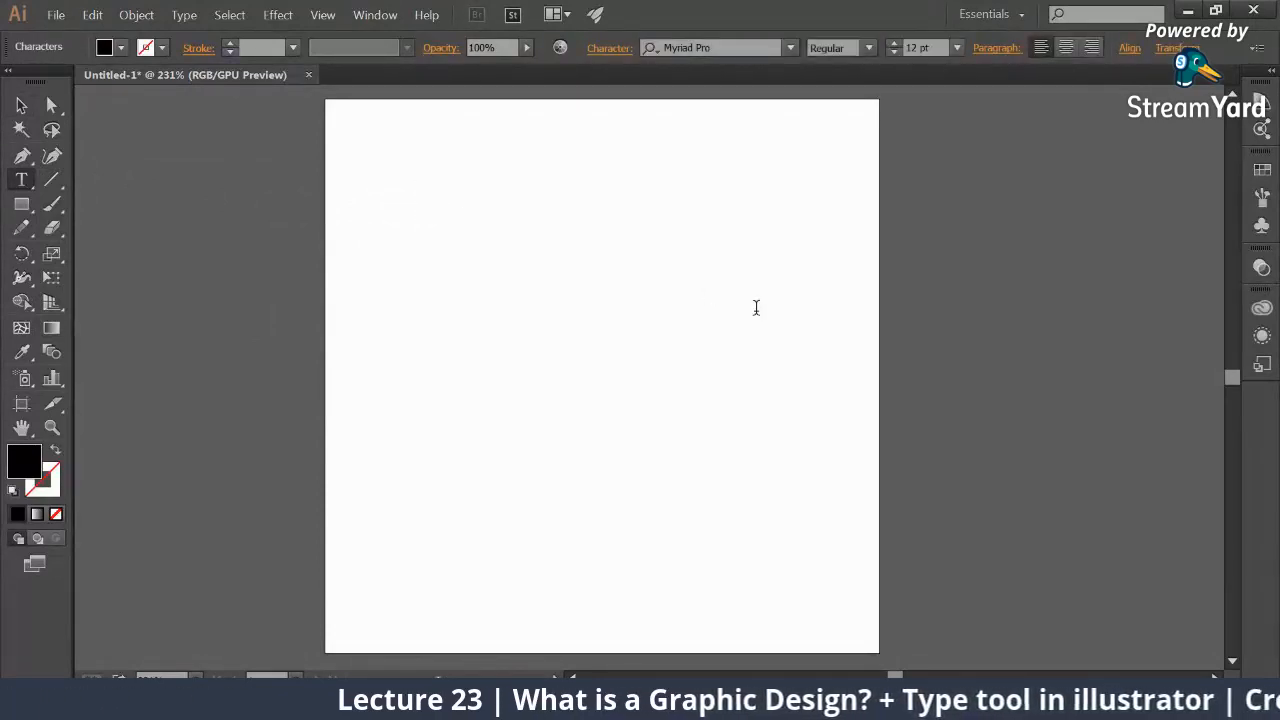
text(QUAID E AZAM)
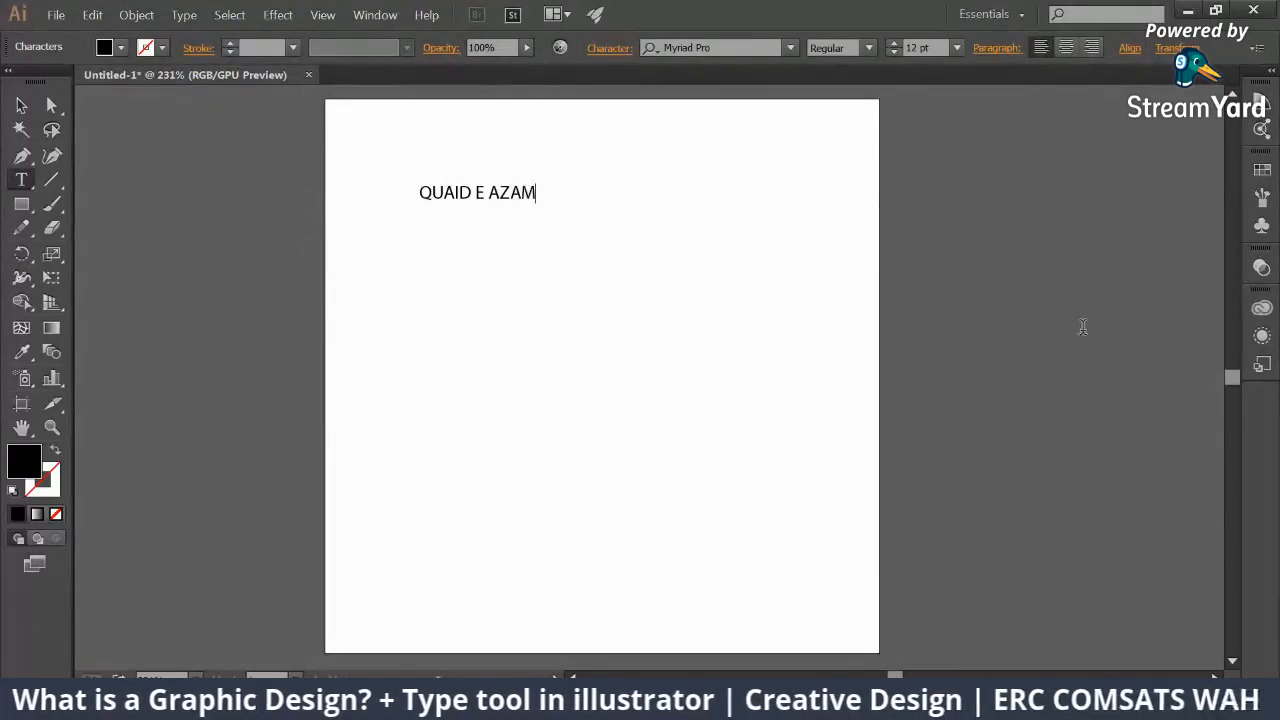
mouse_move(18, 80)
mouse_down()
mouse_move(23, 92)
mouse_move(5, 98)
mouse_up()
click(21, 105)
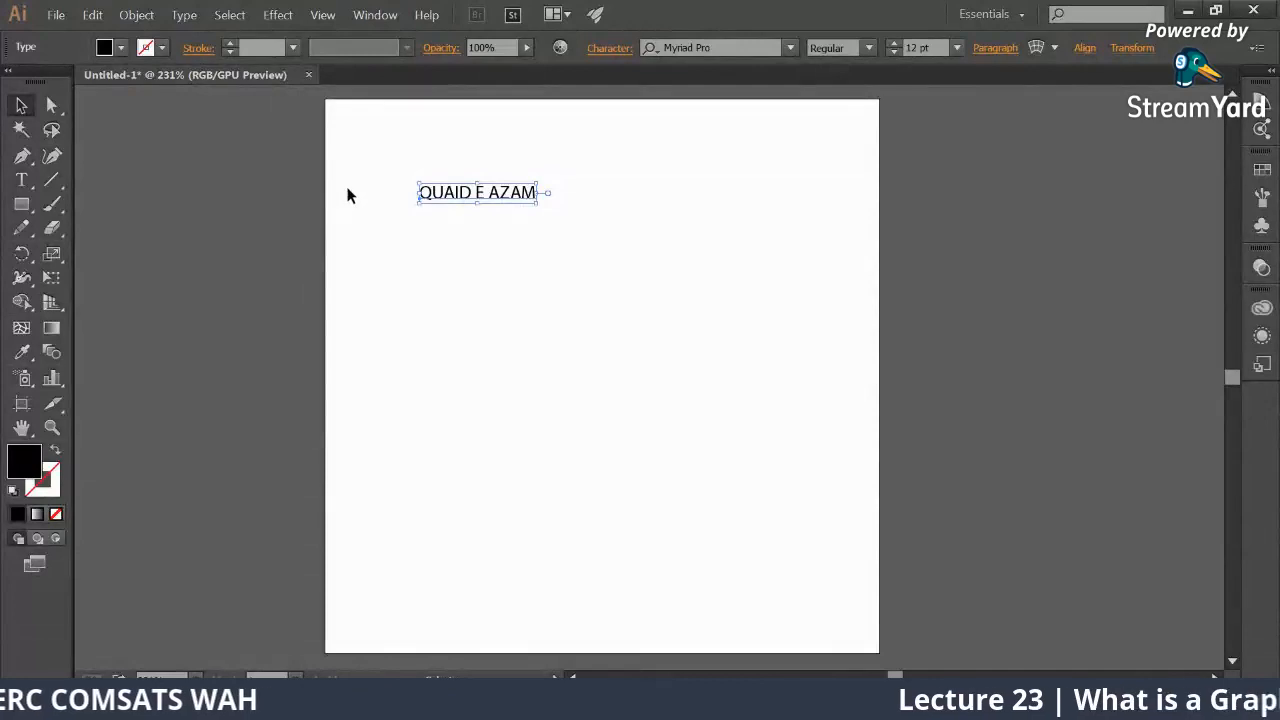
click(425, 277)
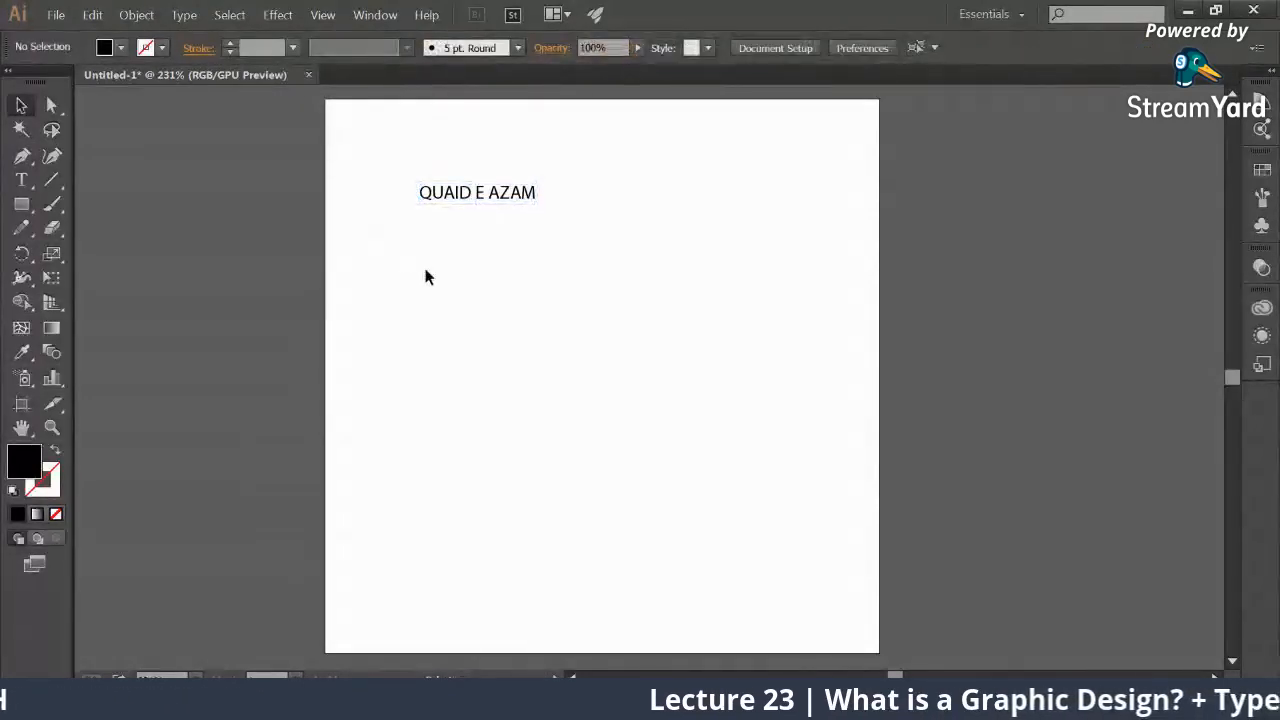
click(446, 198)
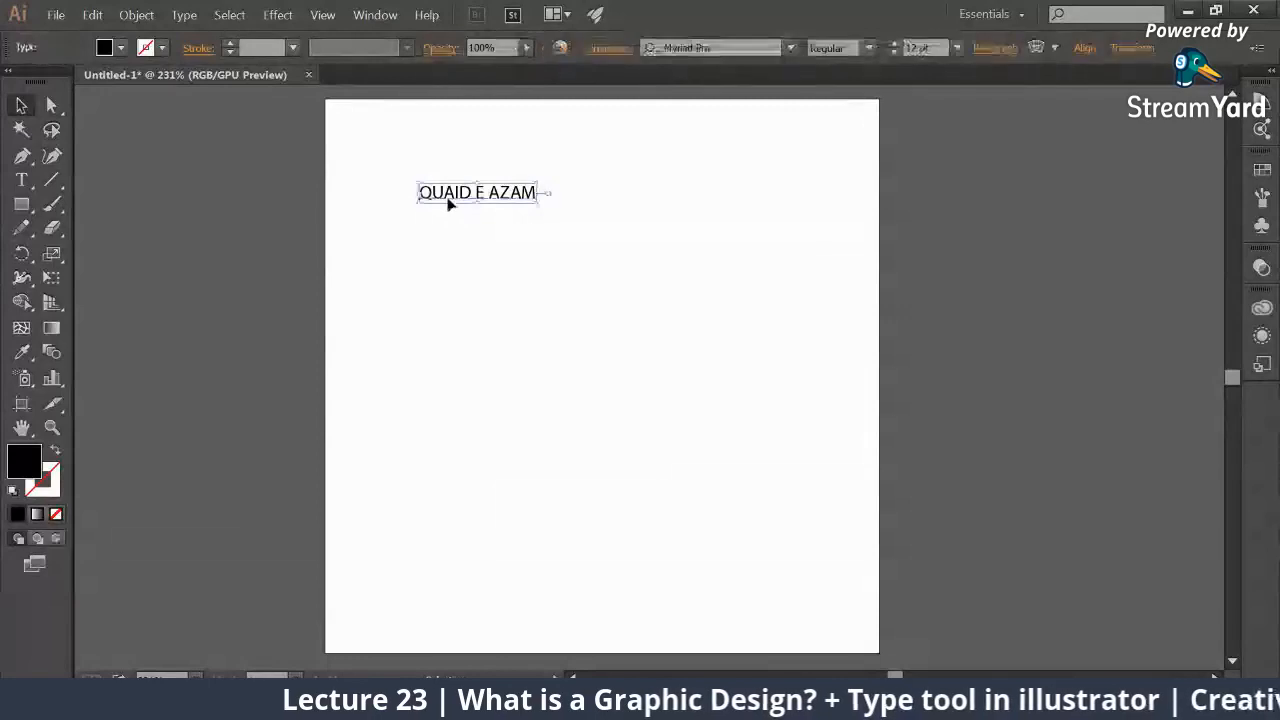
Step: Increase the font size of the "QUAID E AZAM" text to 32 pt
click(895, 48)
click(895, 48)
click(895, 48)
click(895, 48)
click(895, 48)
click(895, 48)
click(895, 48)
click(895, 48)
click(895, 48)
click(895, 48)
click(895, 48)
click(895, 48)
click(895, 48)
click(895, 48)
click(895, 48)
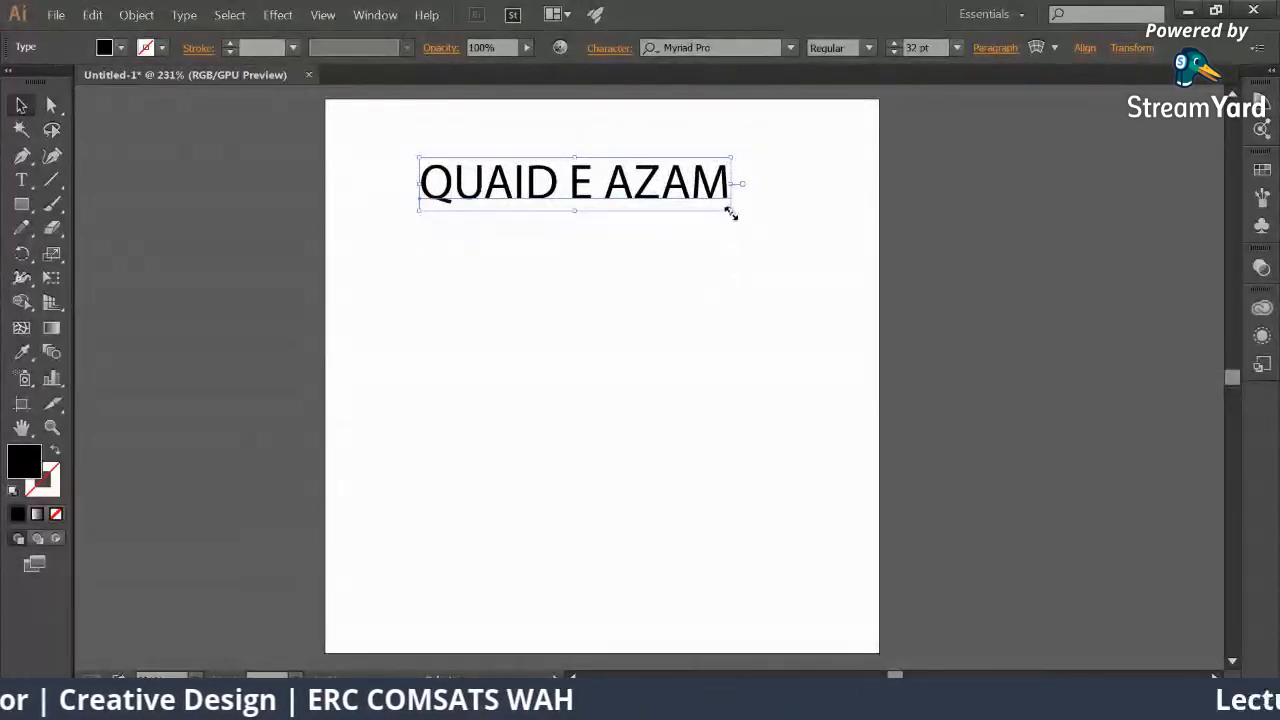
Step: Enlarge the "QUAID E AZAM" text to about 73 pt, then try squeezing its width and undo the squeeze
drag(733, 214, 1123, 563)
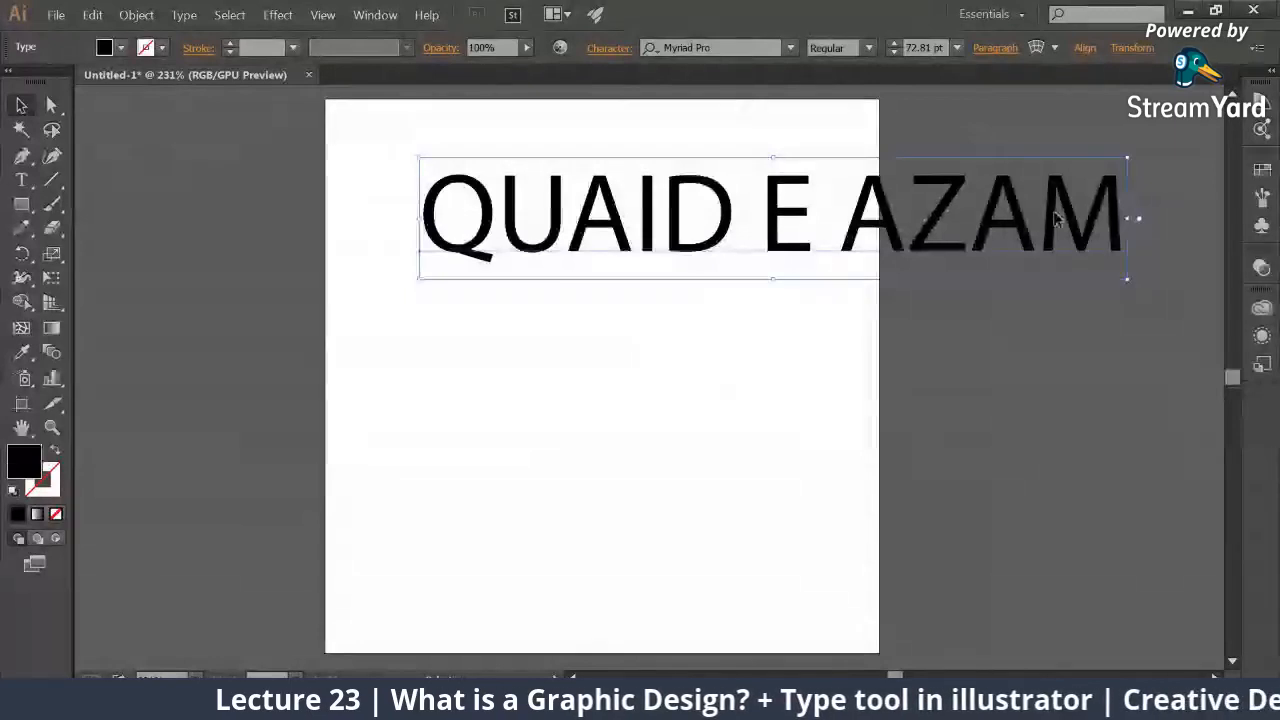
drag(1130, 222, 695, 230)
click(666, 364)
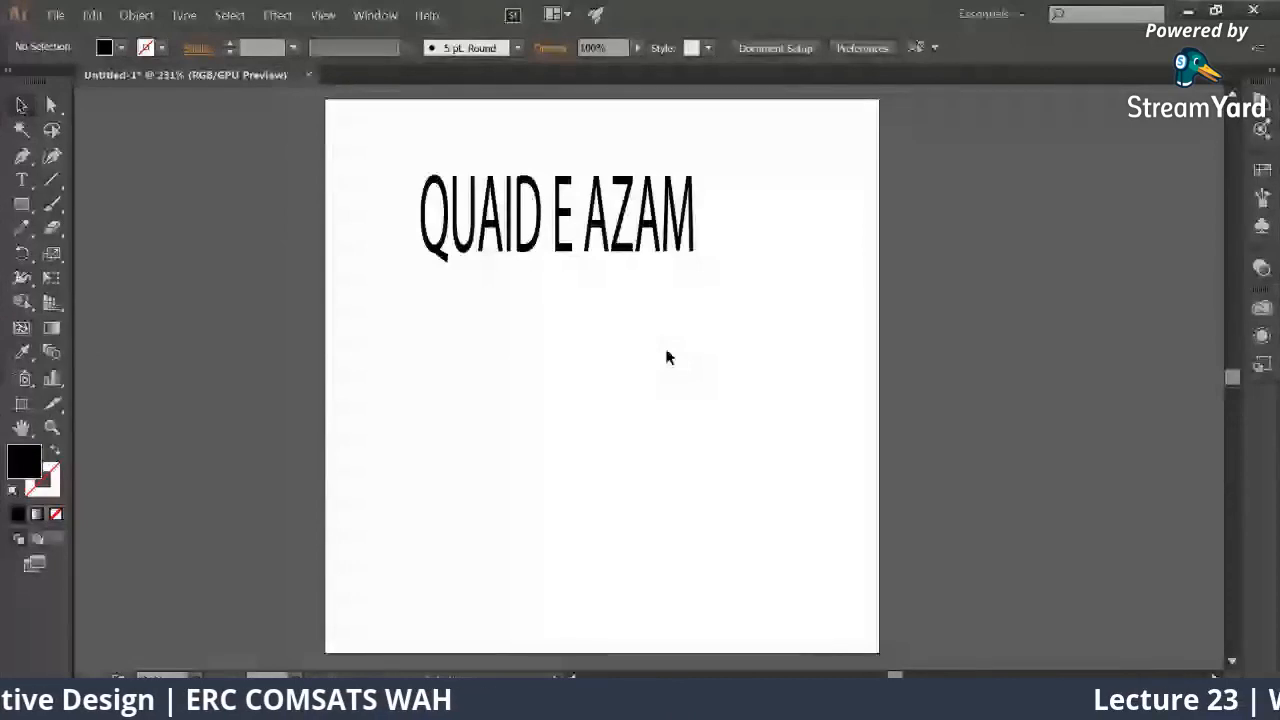
key(ctrl+z)
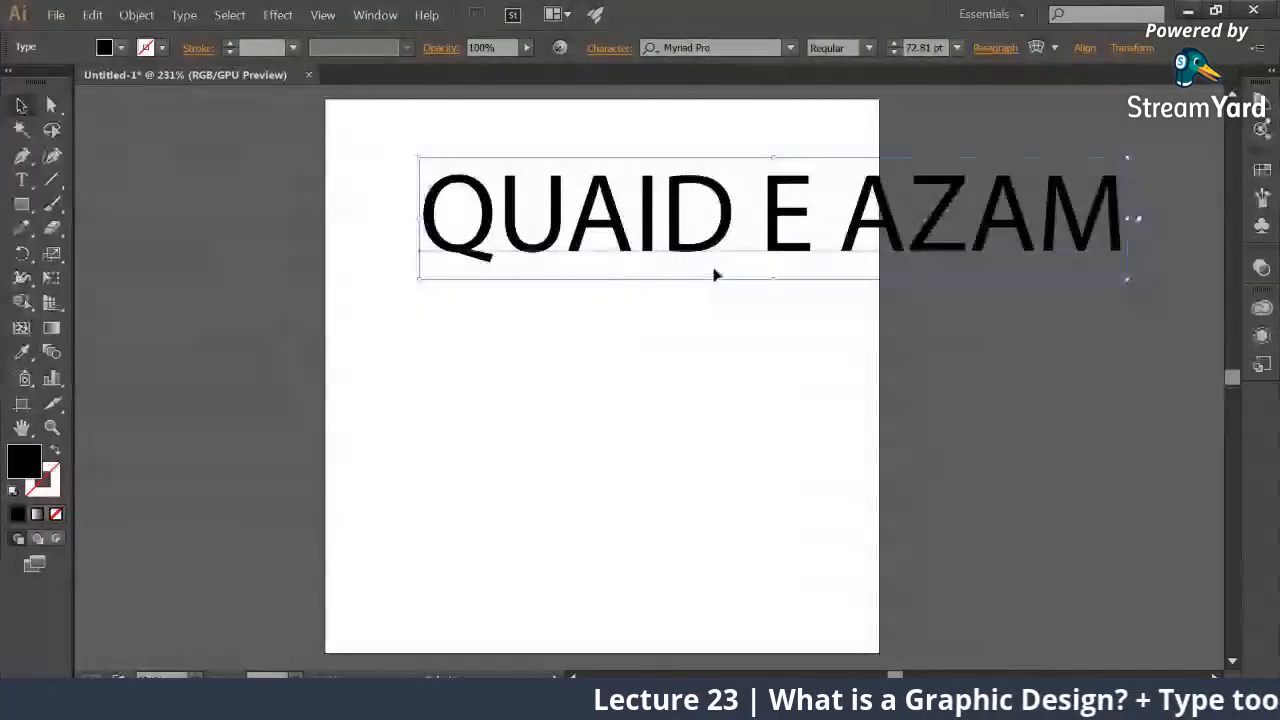
Step: Stretch the "QUAID E AZAM" text taller to about 90 pt, distorting its proportions
drag(1129, 160, 1071, 95)
drag(748, 312, 750, 272)
mouse_move(1066, 345)
mouse_down()
mouse_move(790, 376)
mouse_move(651, 350)
mouse_move(1083, 336)
mouse_move(1078, 325)
mouse_up()
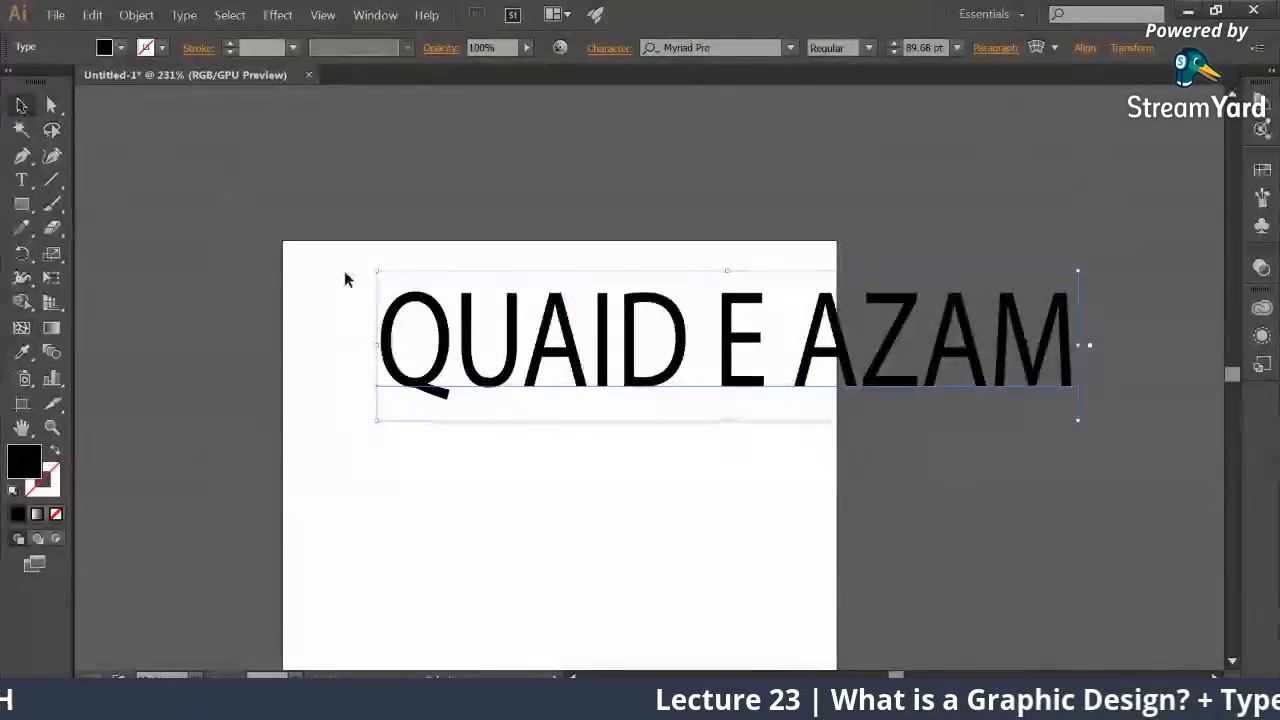
Step: Delete the stretched text and add a new 32 pt "QUAID E AZAM" text in the upper part of the artboard
key(Delete)
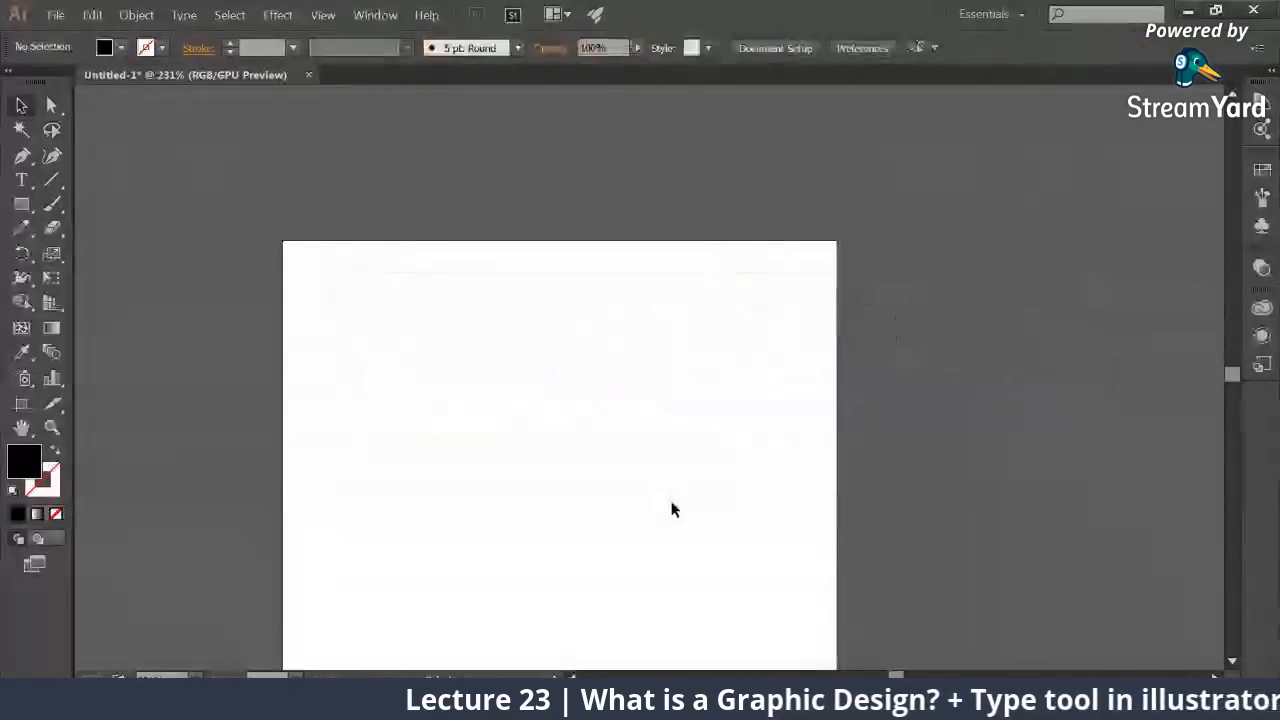
click(22, 180)
click(456, 380)
text(QUAI D)
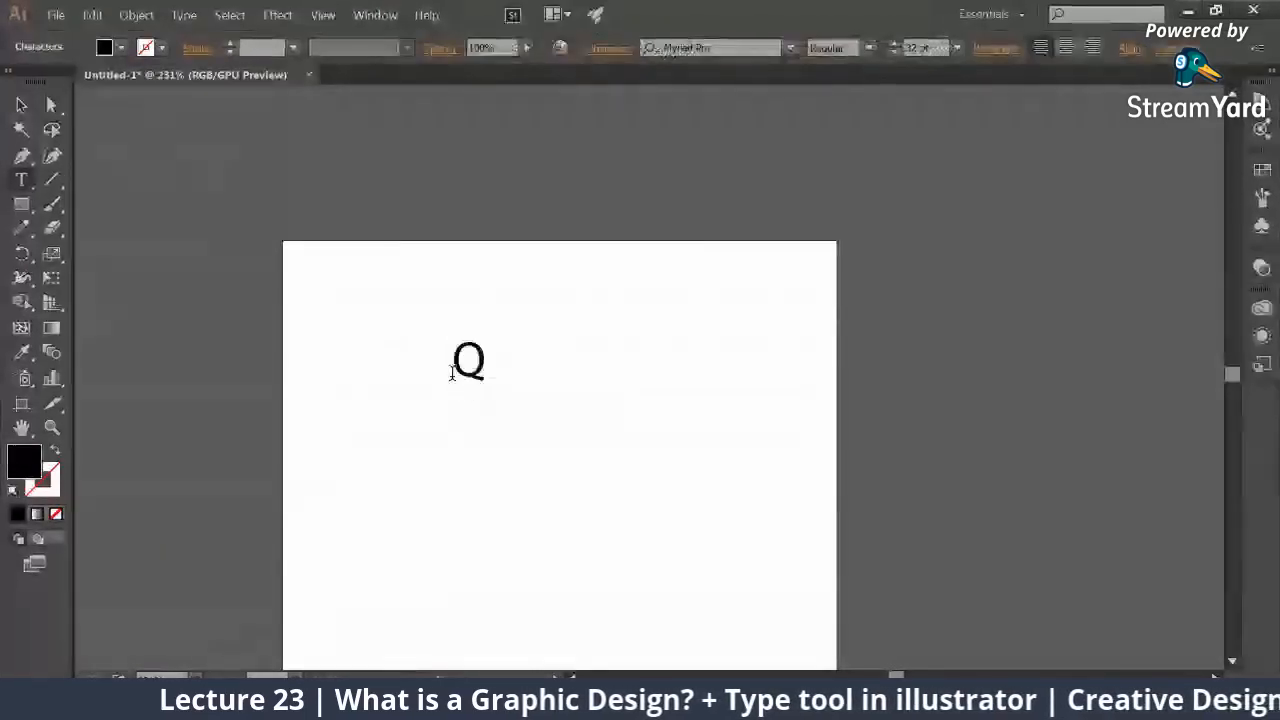
key(BackSpace)
key(BackSpace)
text(D E ZA)
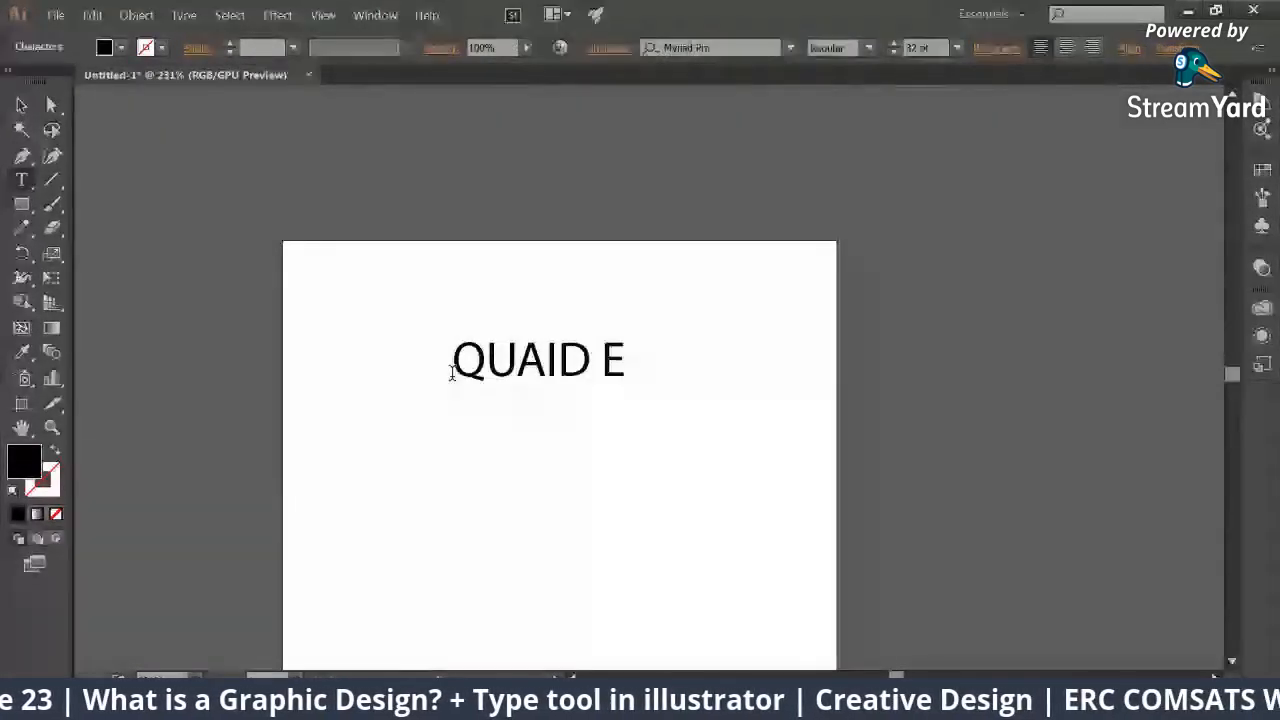
key(BackSpace)
key(BackSpace)
text(AZAM)
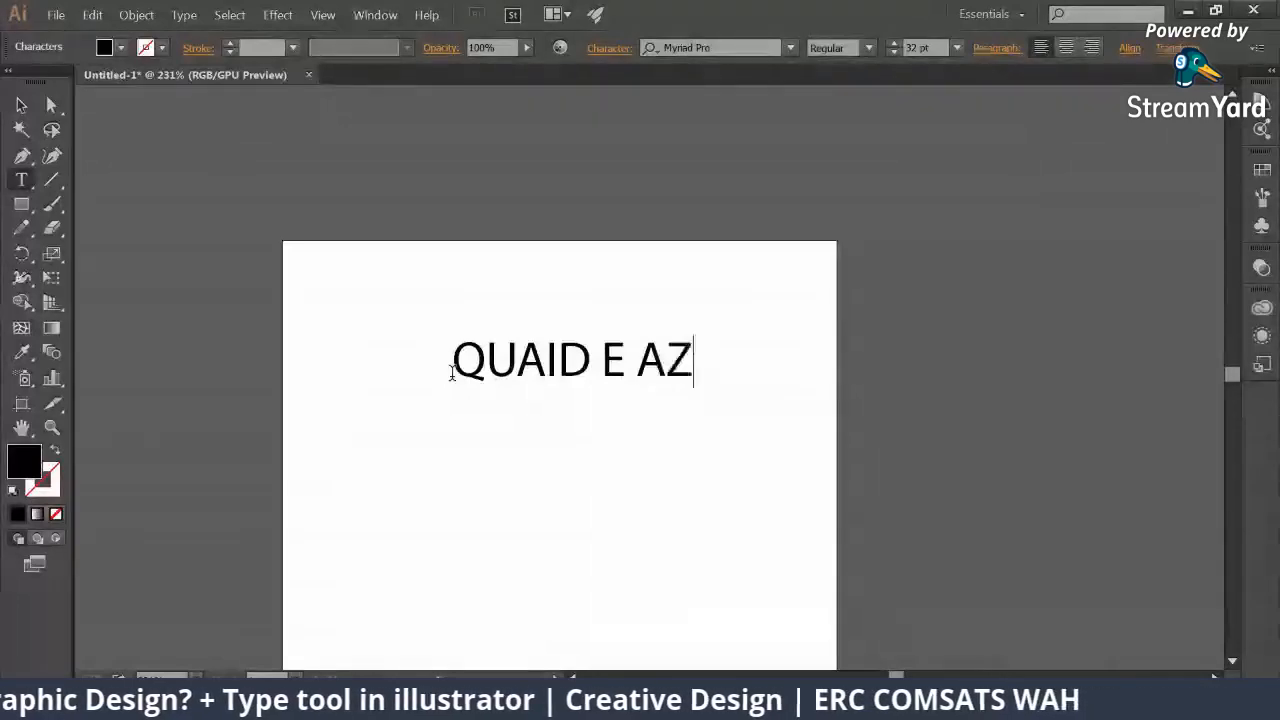
Step: Move the new "QUAID E AZAM" text close to the top edge of the artboard
click(22, 104)
drag(542, 358, 477, 298)
drag(543, 429, 578, 314)
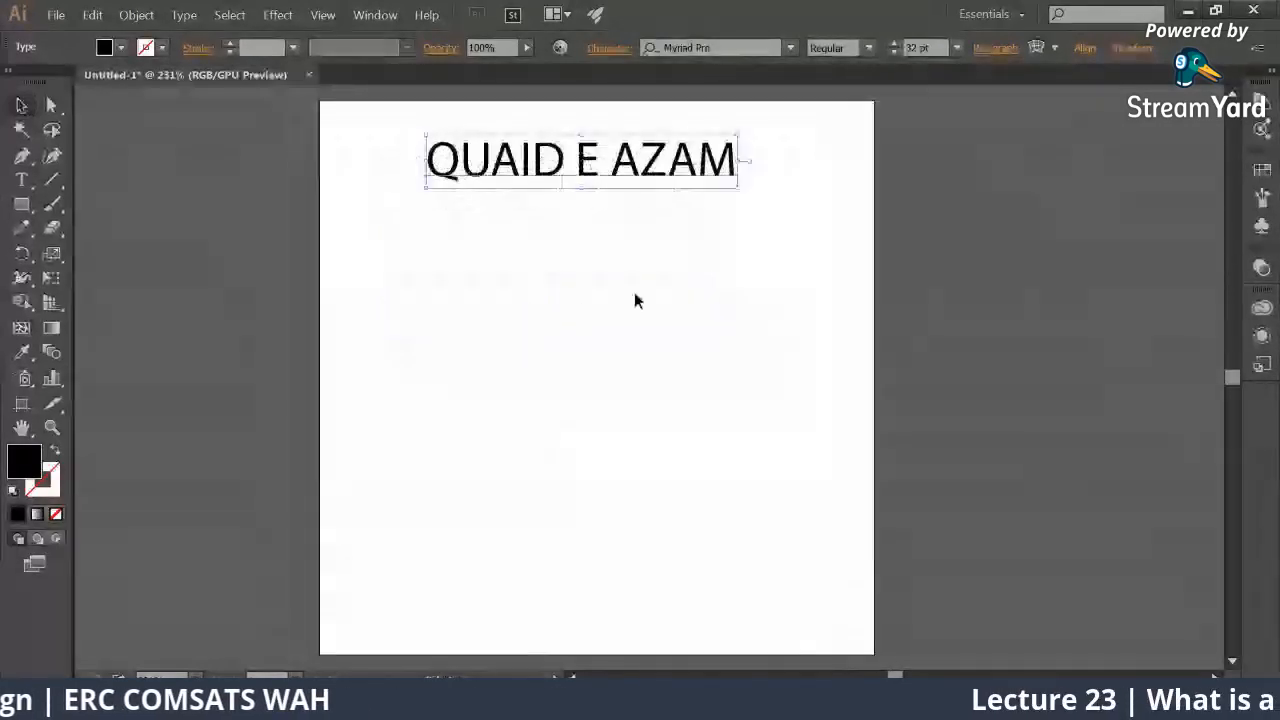
Step: Add a second 32 pt "QUAID E AZAM" text below the first and move both texts off the artboard's left side
click(21, 180)
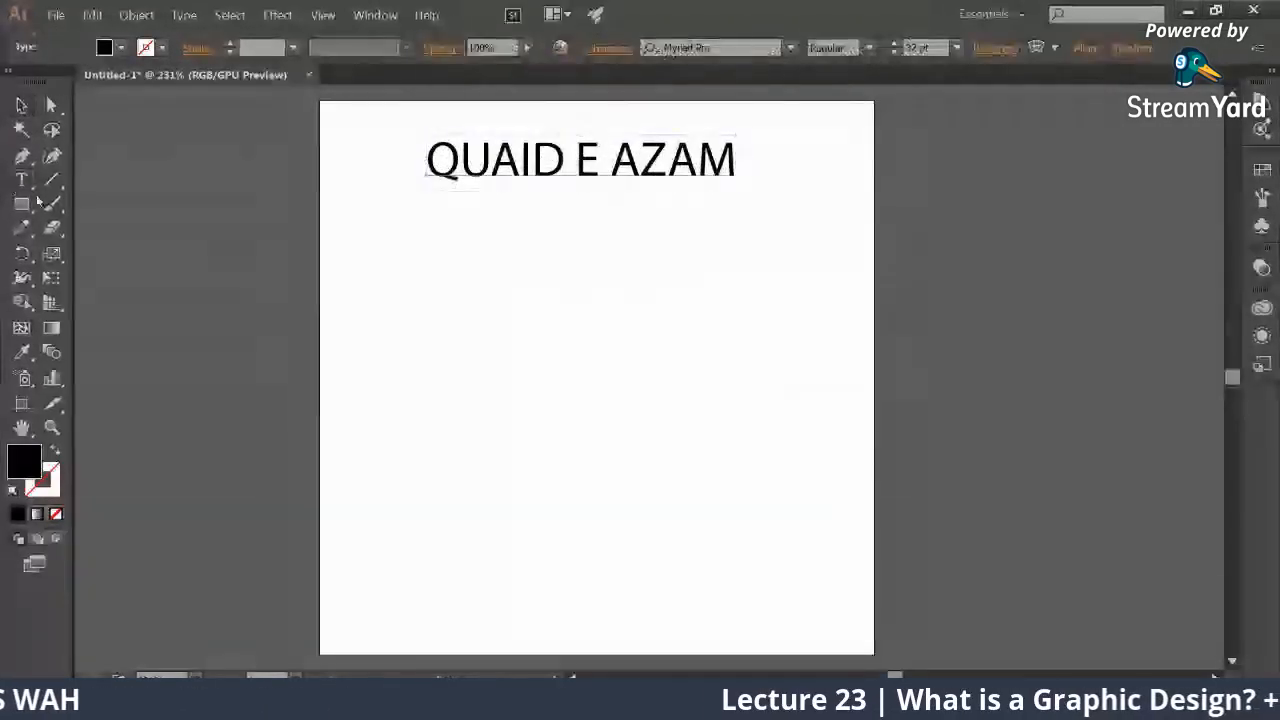
click(446, 303)
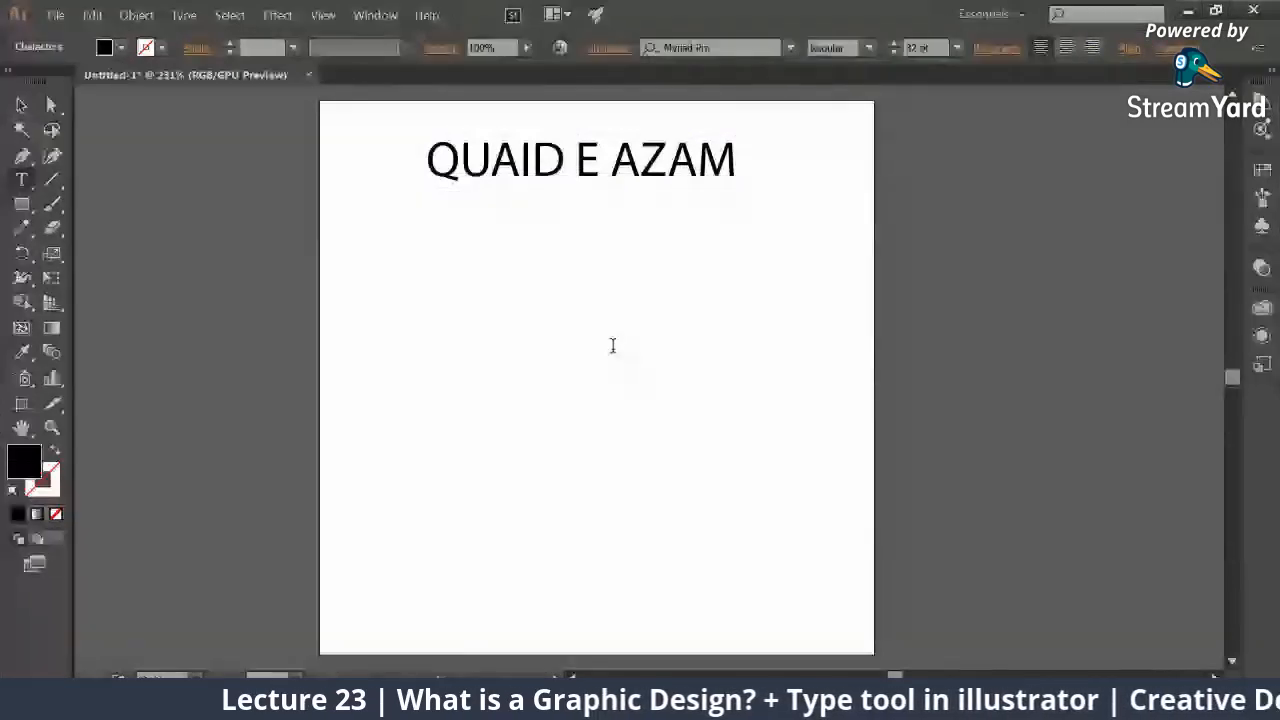
text(QUAID E AZAM)
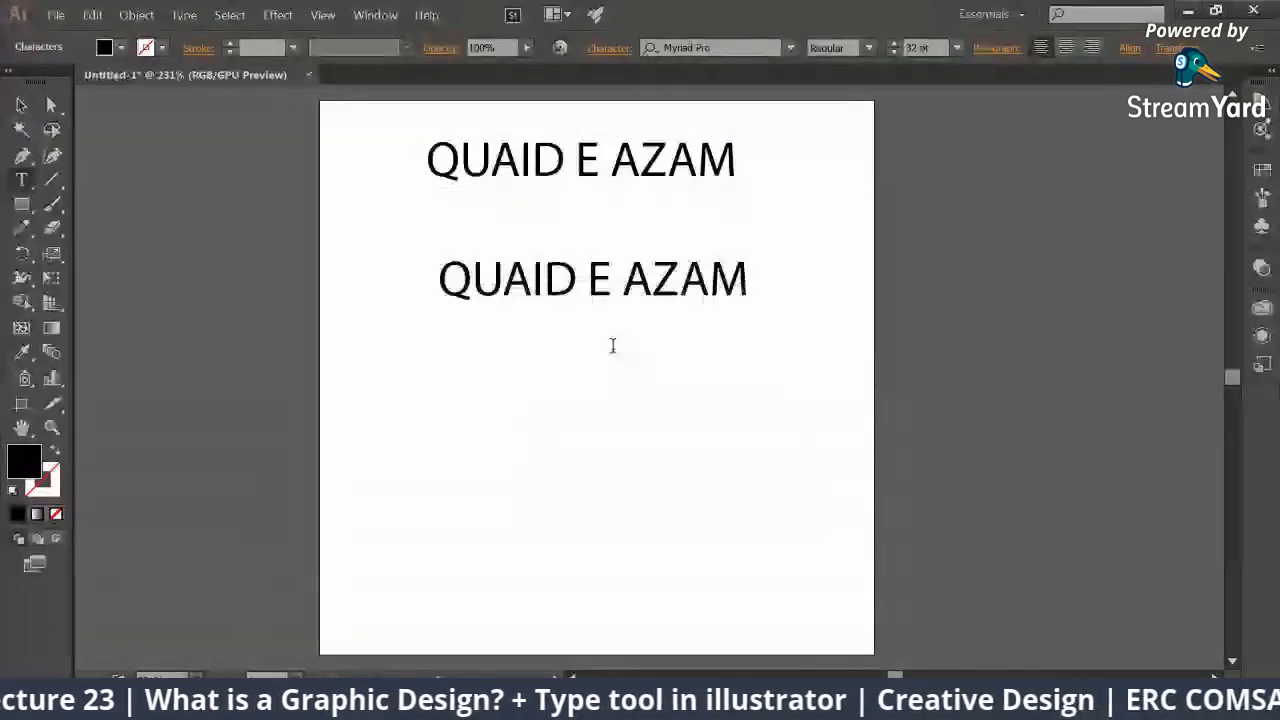
key(Escape)
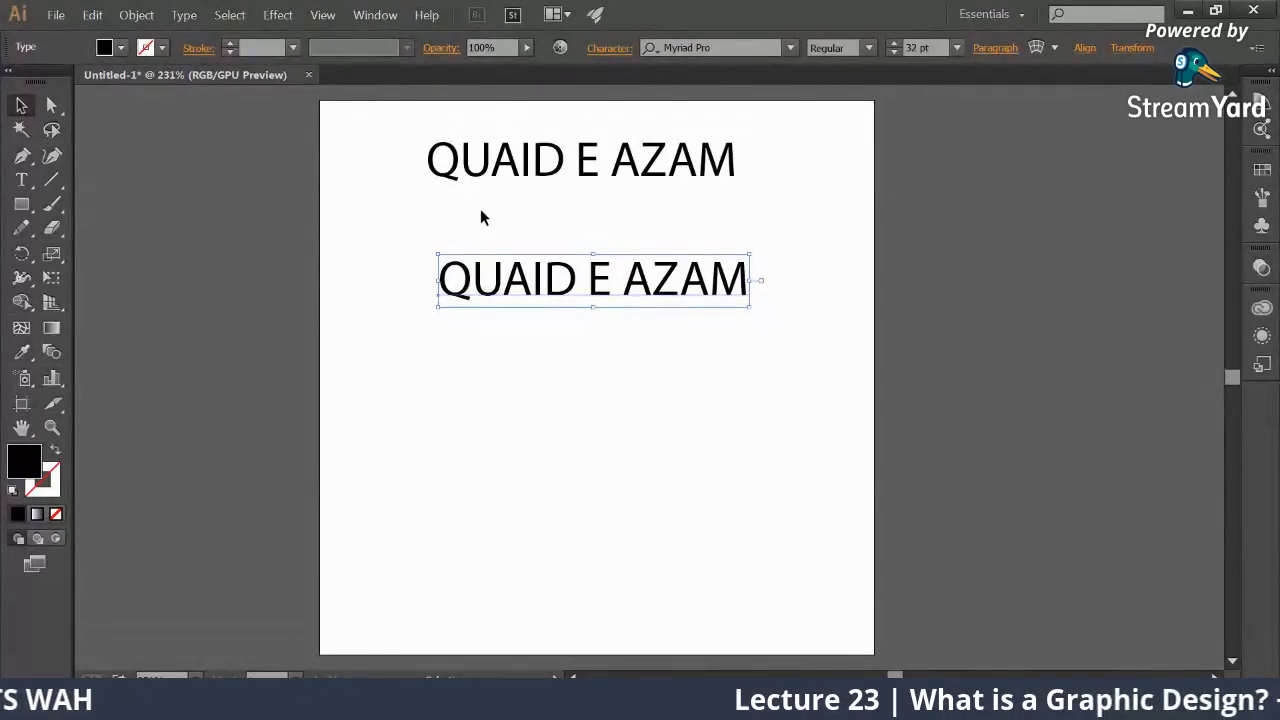
drag(391, 131, 764, 326)
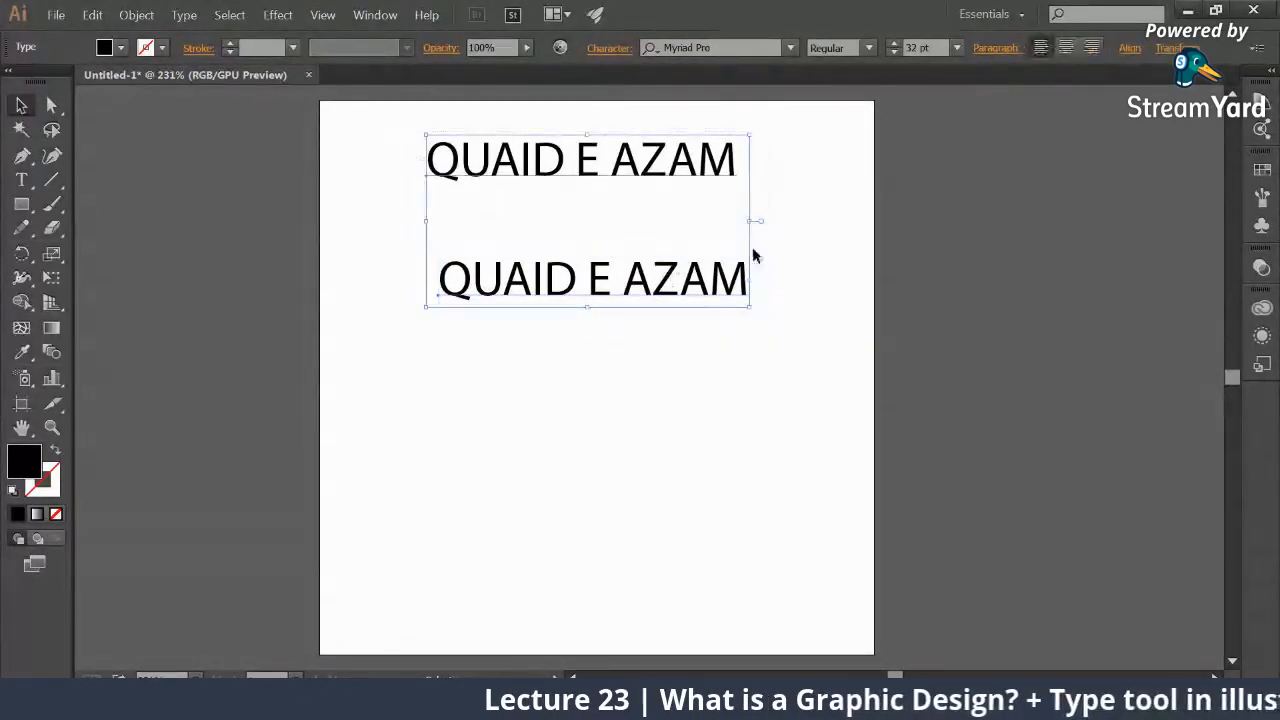
drag(680, 258, 270, 283)
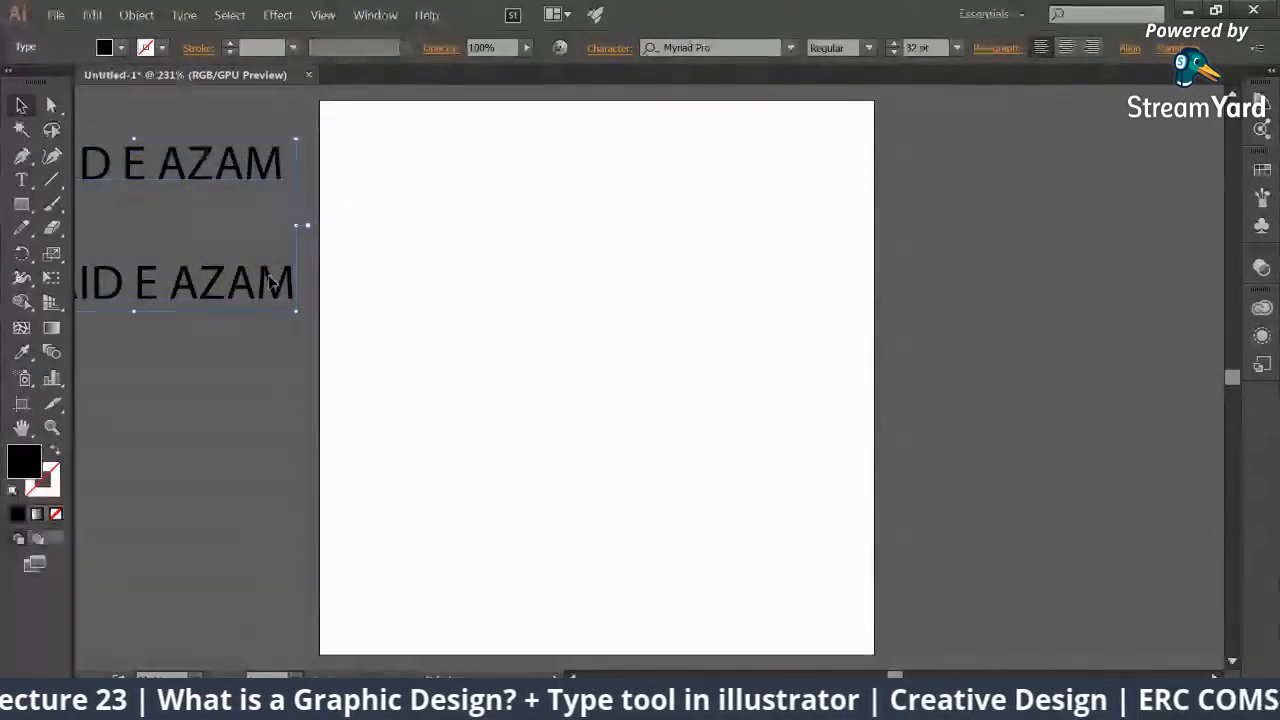
Step: View the character settings available for the two selected texts
click(612, 51)
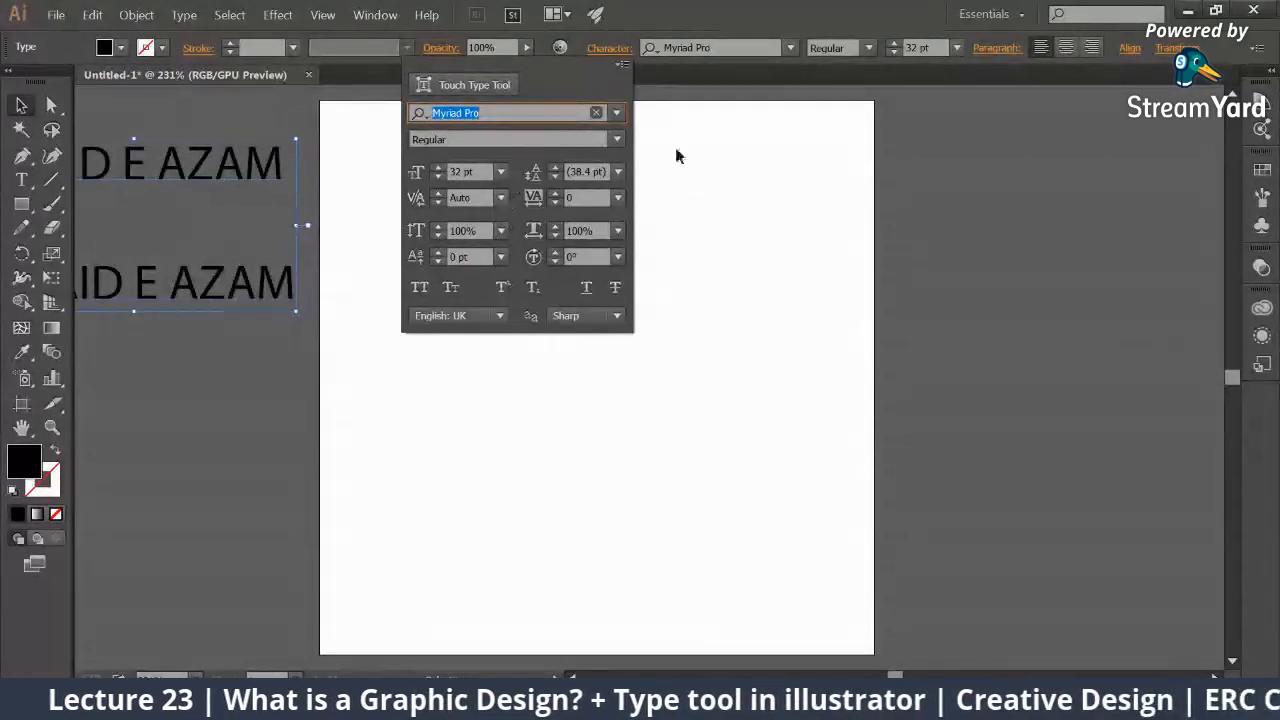
click(814, 177)
click(605, 49)
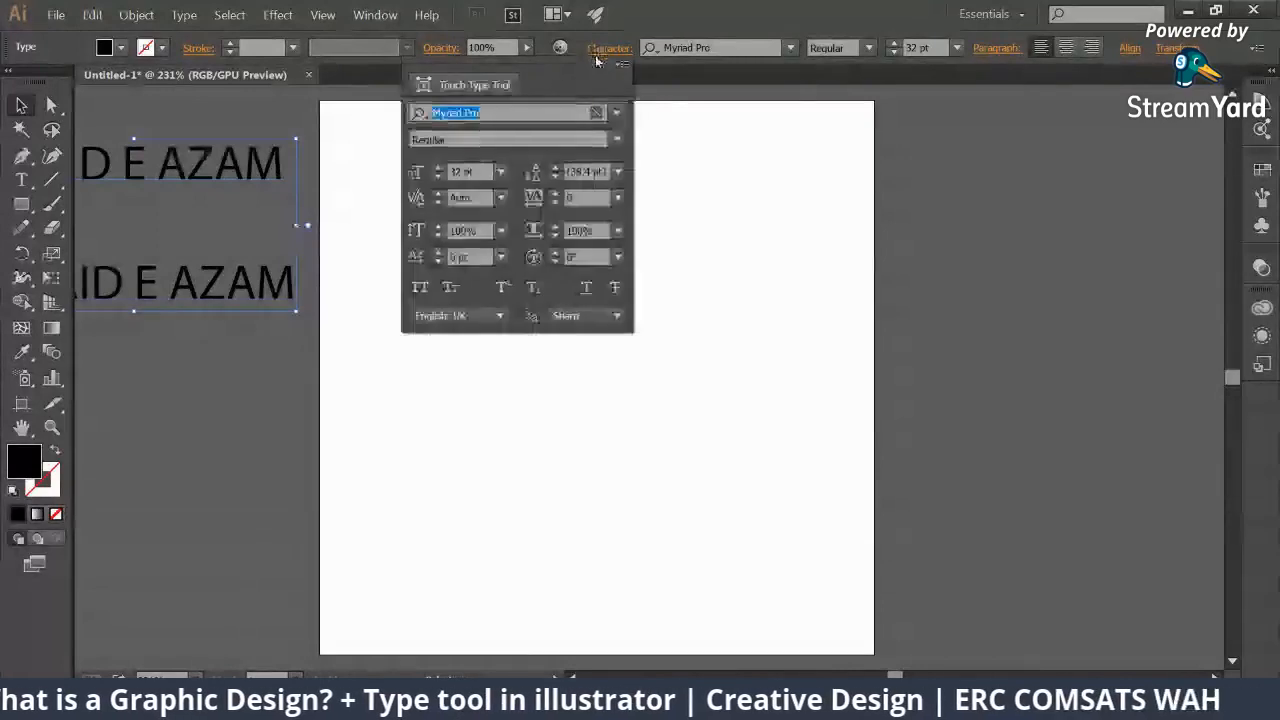
click(734, 216)
click(618, 54)
click(814, 283)
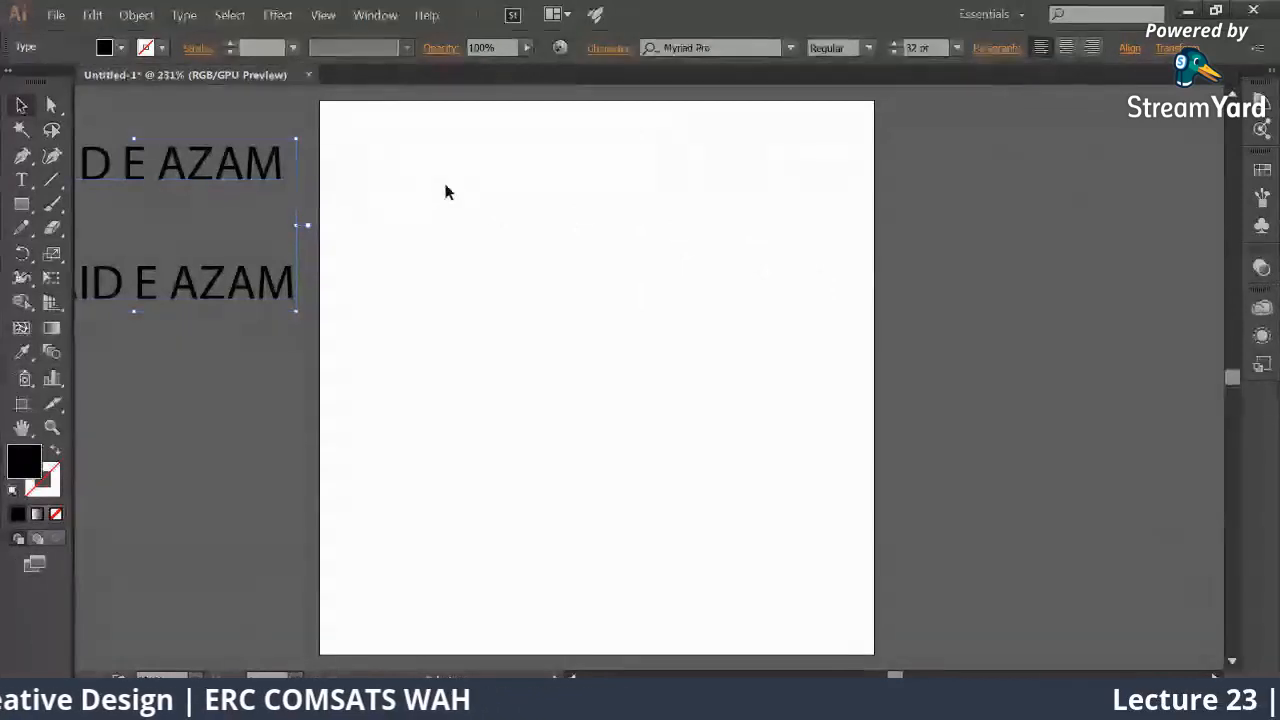
Step: Display the floating Character panel with all options beside the artboard and compare it with the quick character settings
click(385, 18)
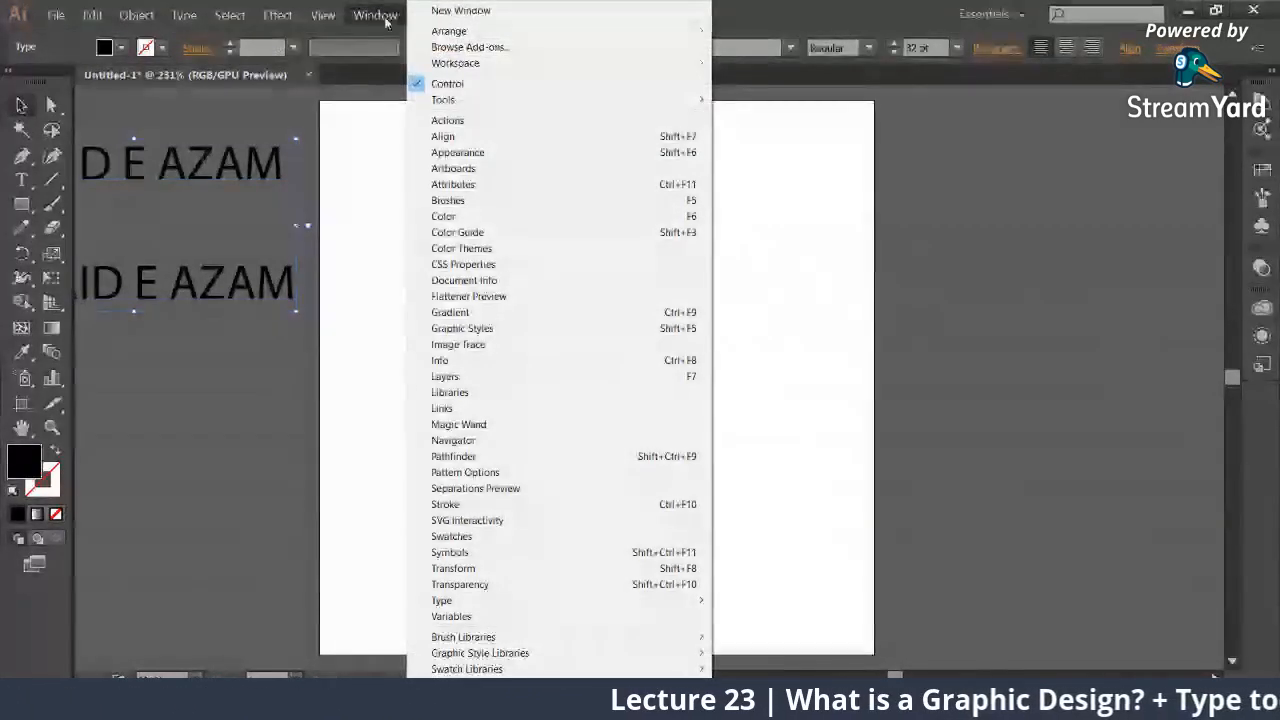
mouse_move(600, 600)
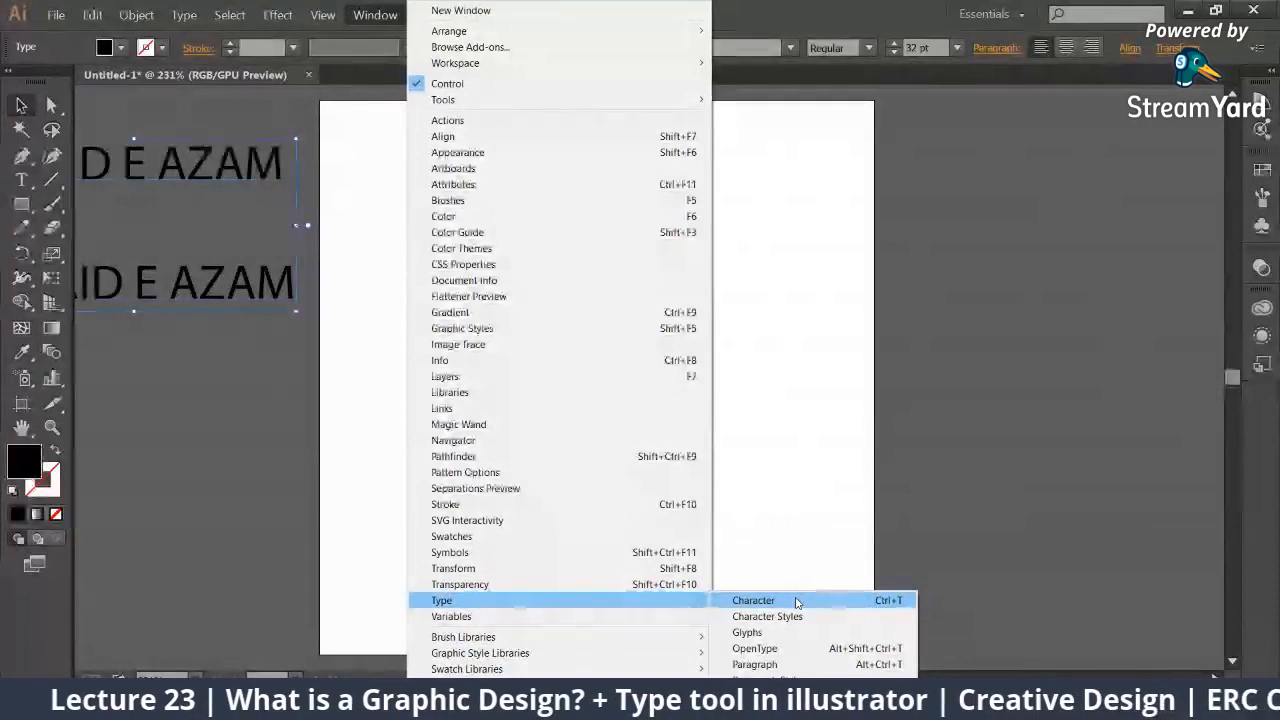
click(797, 601)
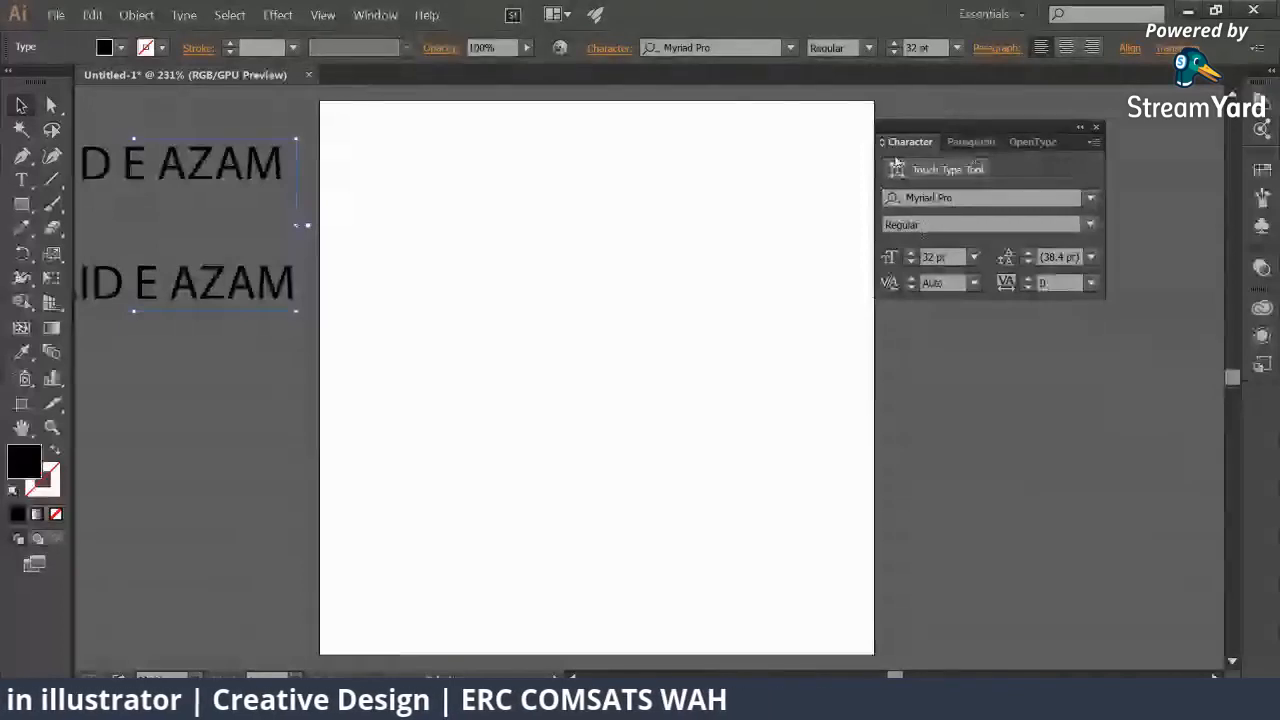
click(1096, 143)
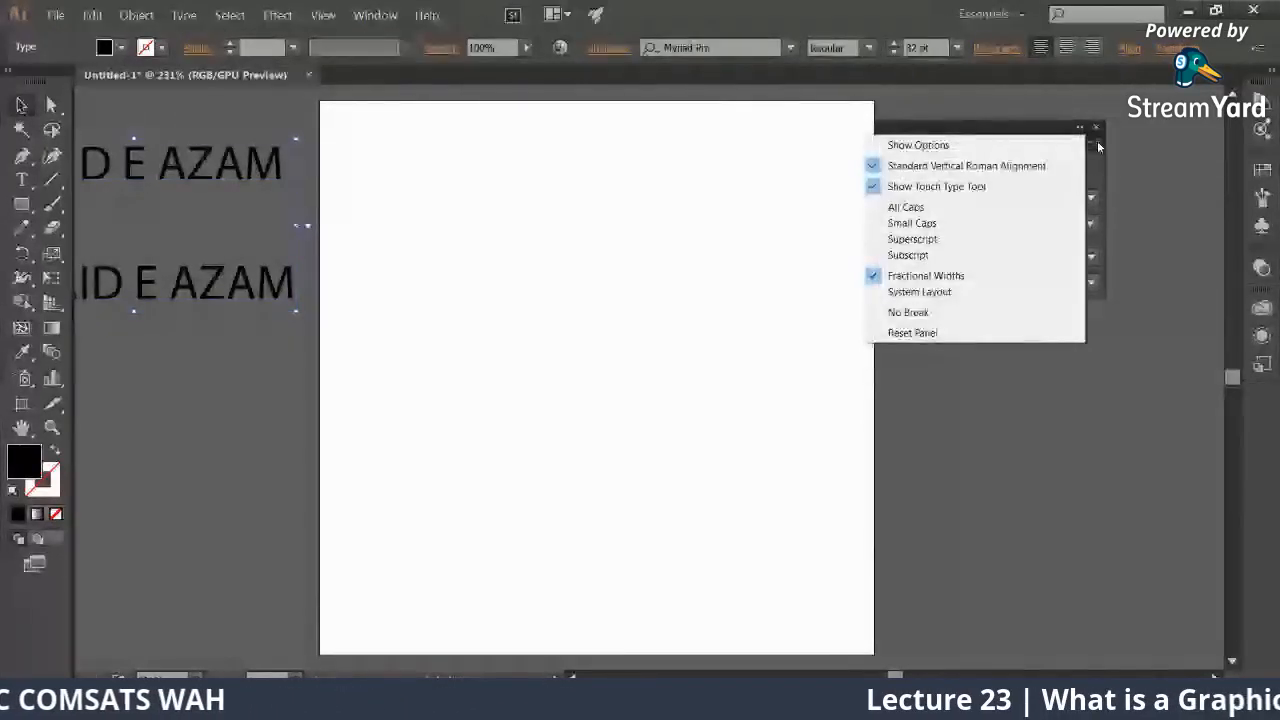
click(1101, 144)
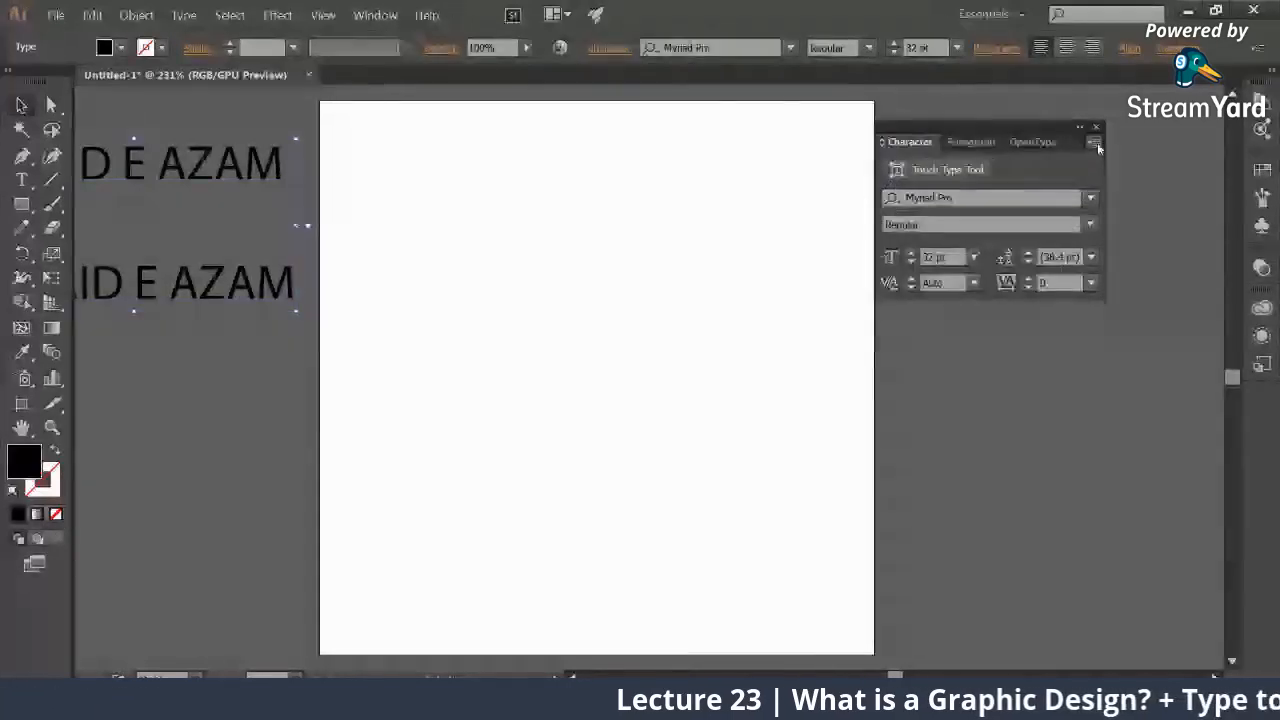
click(1097, 142)
click(918, 145)
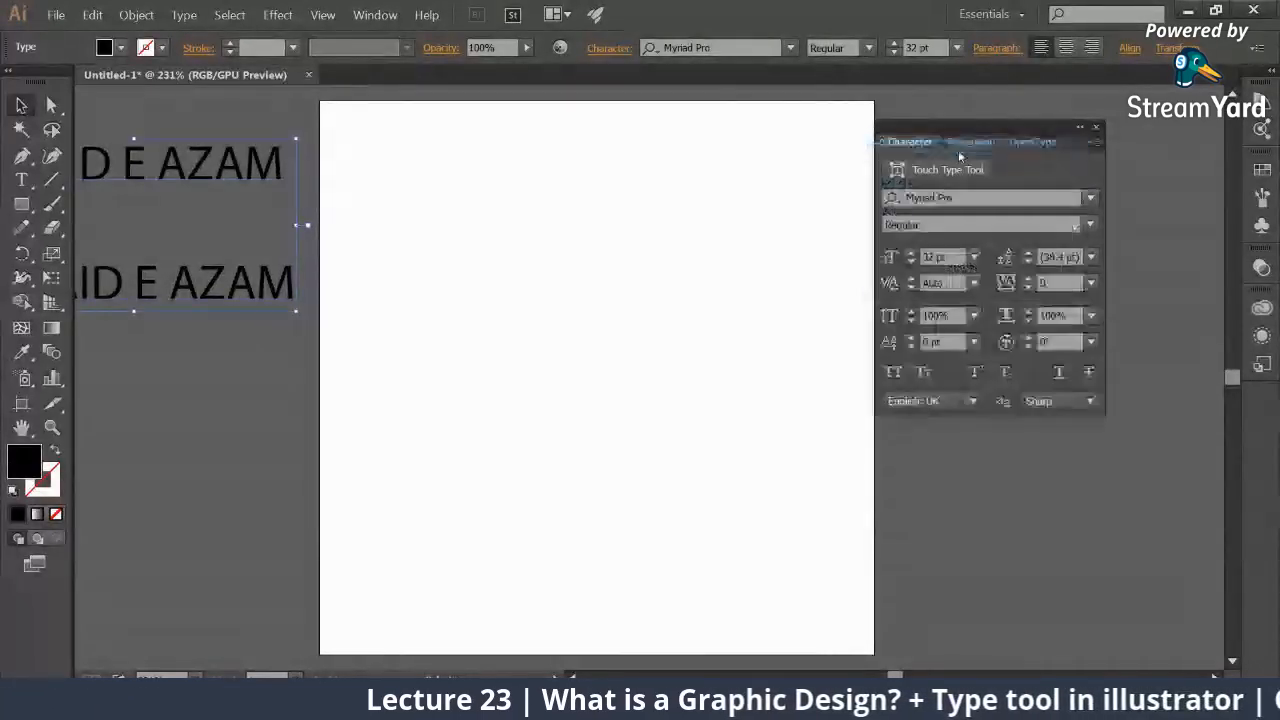
drag(921, 123, 933, 122)
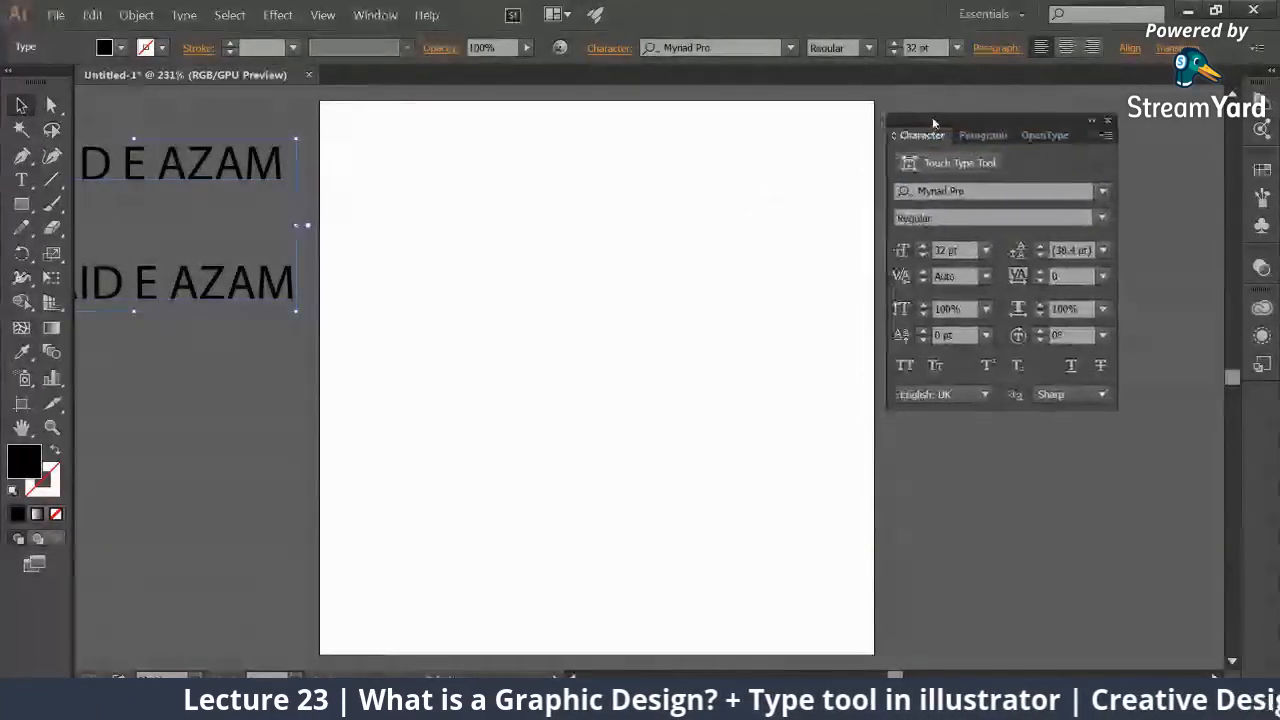
click(609, 48)
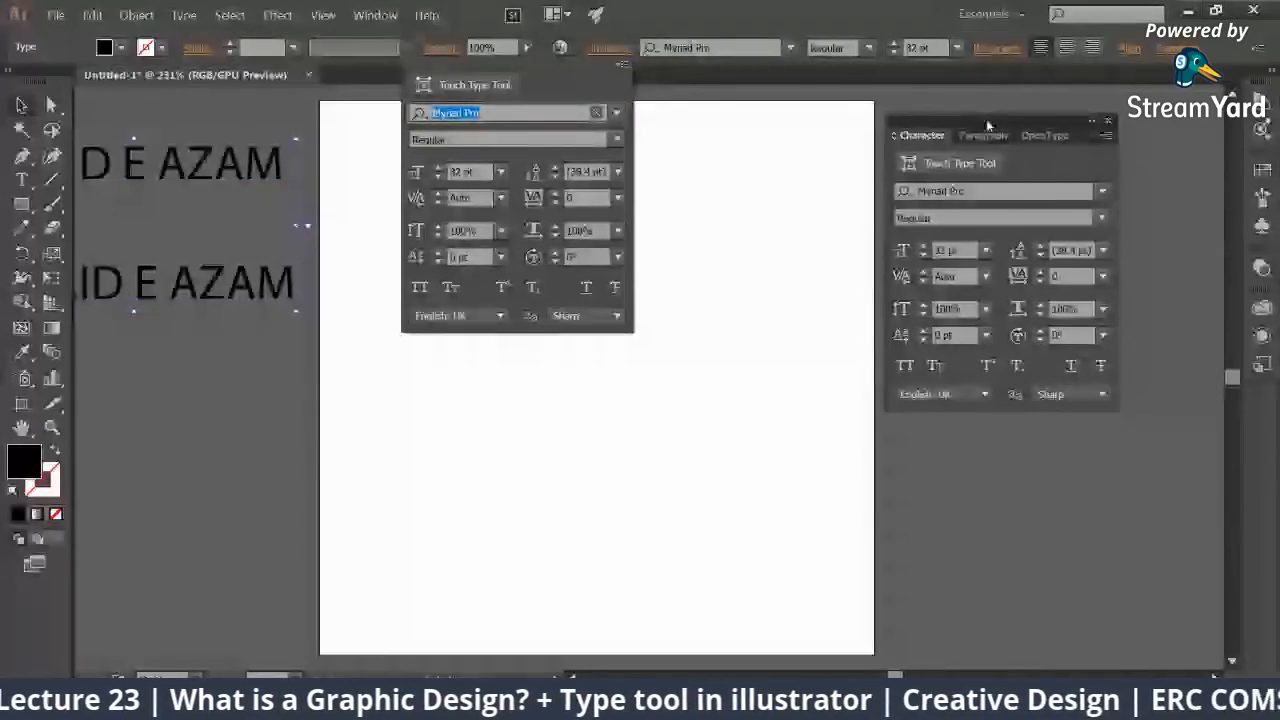
click(753, 256)
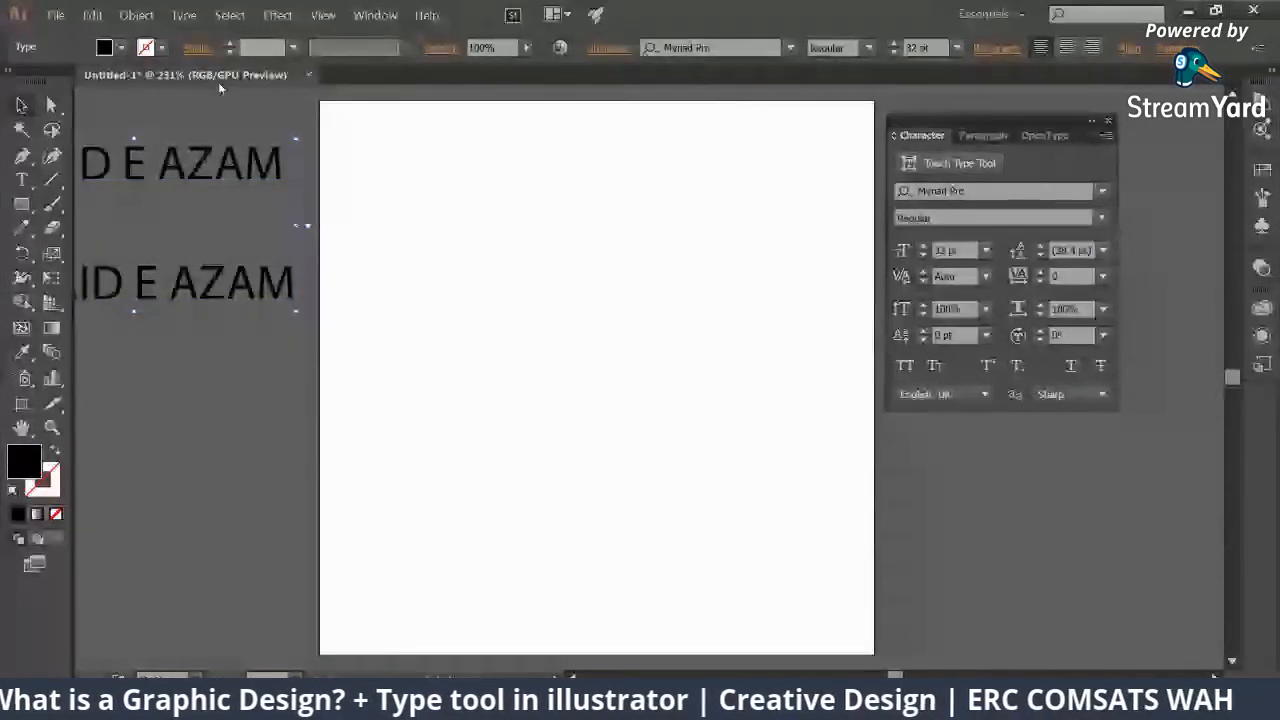
Step: Replace both "QUAID E AZAM" texts with a 32 pt "GIPSY ART" text on the artboard
key(Delete)
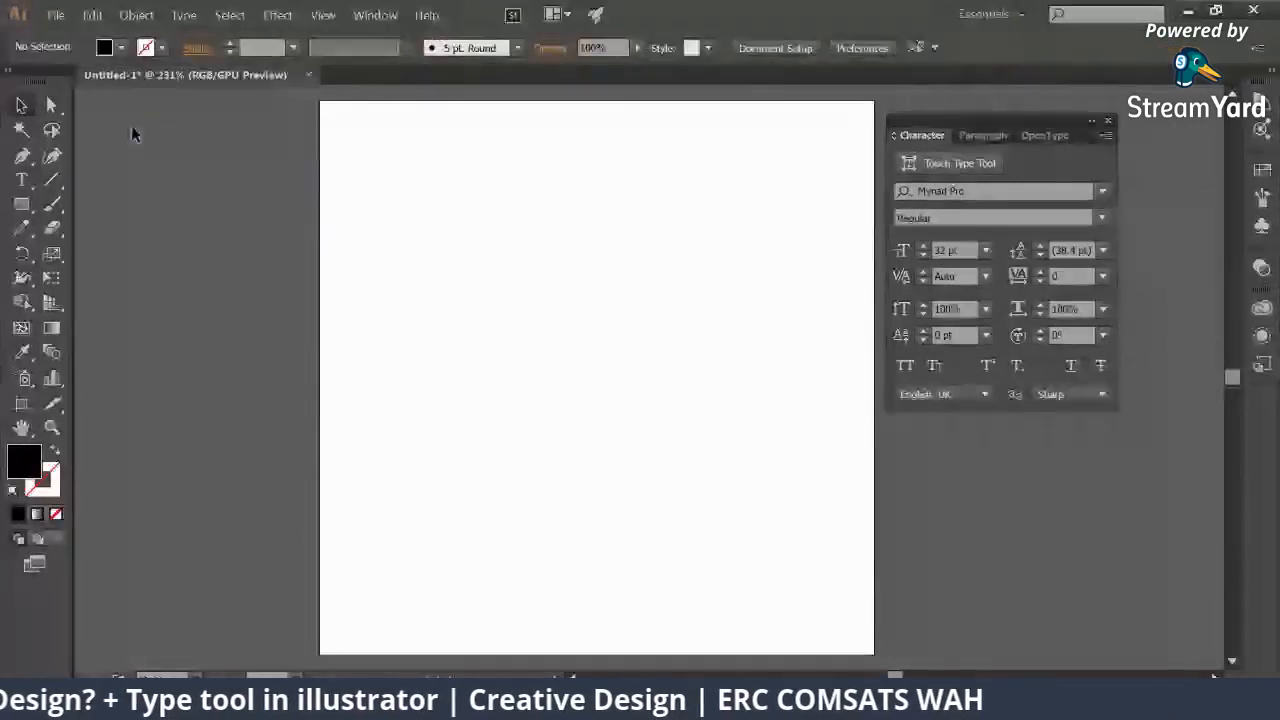
key(t)
click(432, 320)
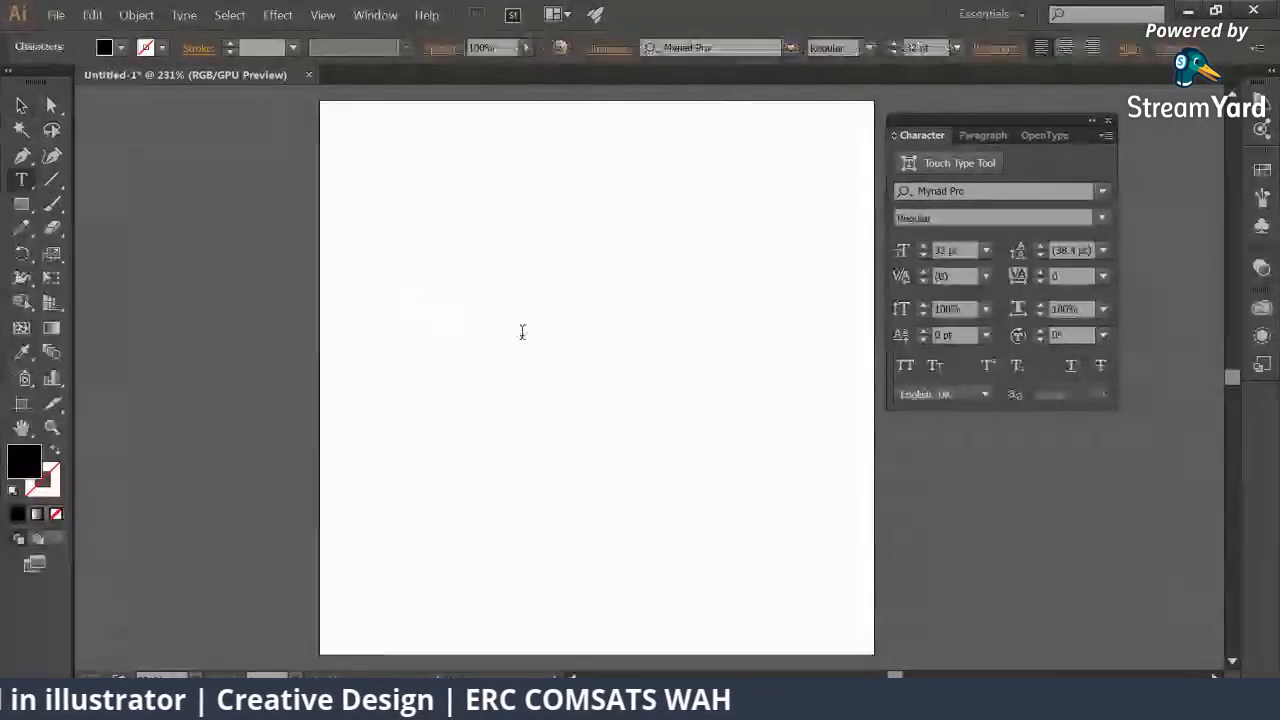
text(GIP)
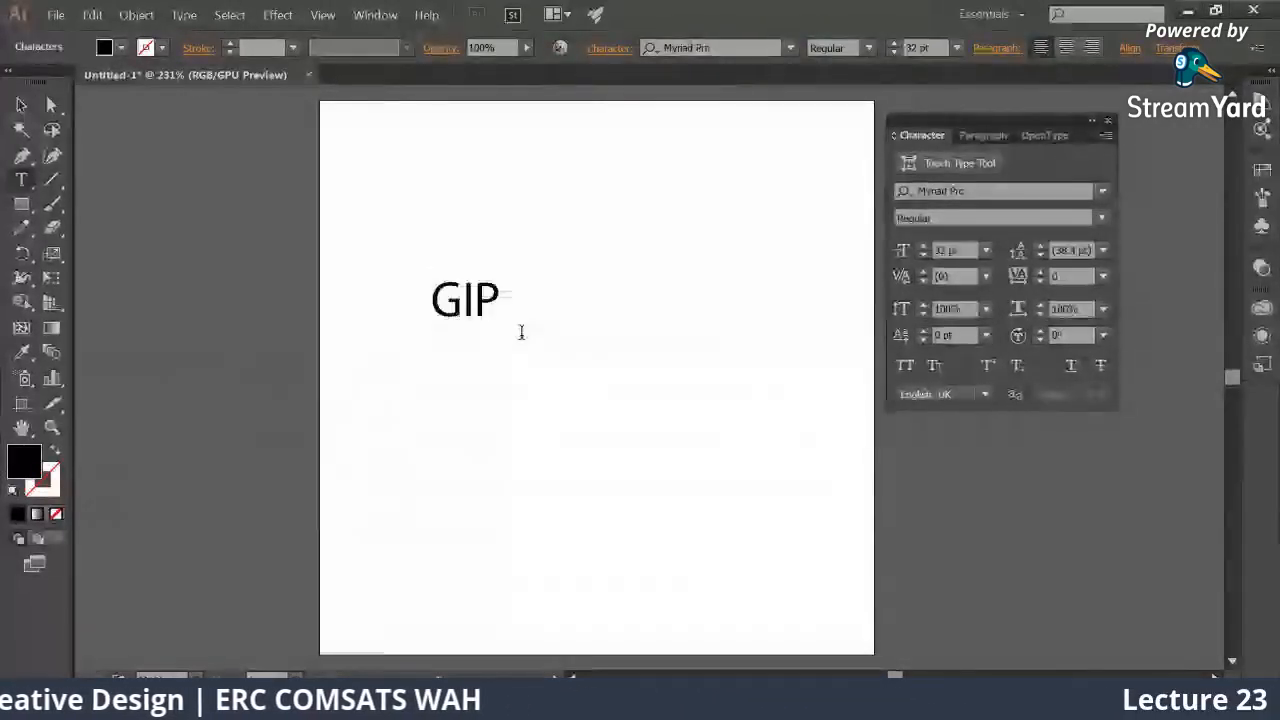
text(SY ART)
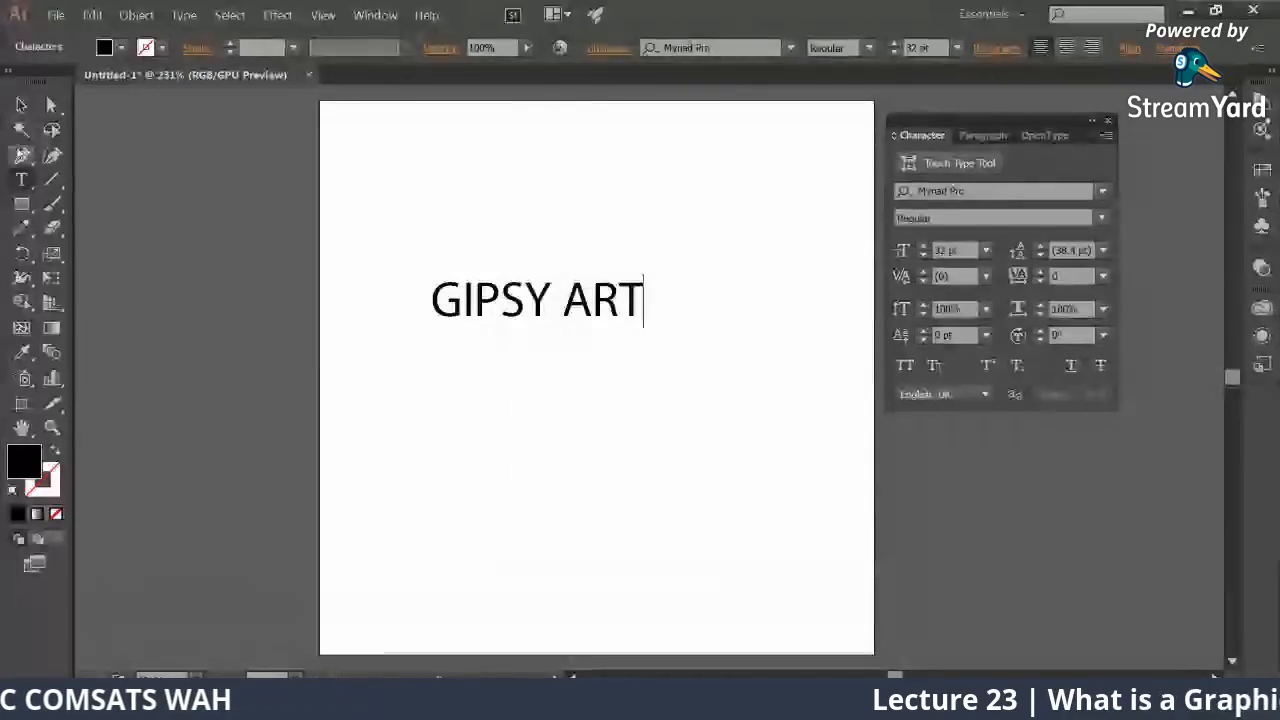
Step: Set the "GIPSY ART" text in Bebas Neue Bold and enlarge it to about 71 pt near the artboard's top
click(743, 48)
text(a)
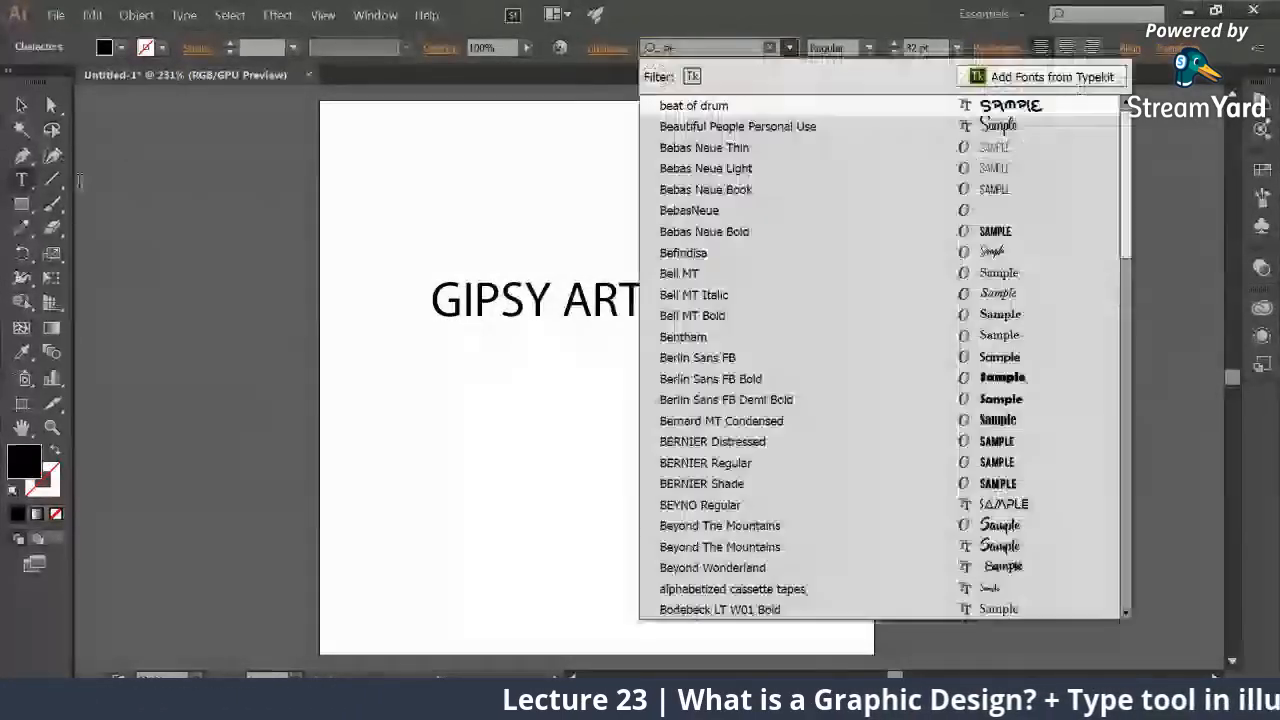
click(21, 105)
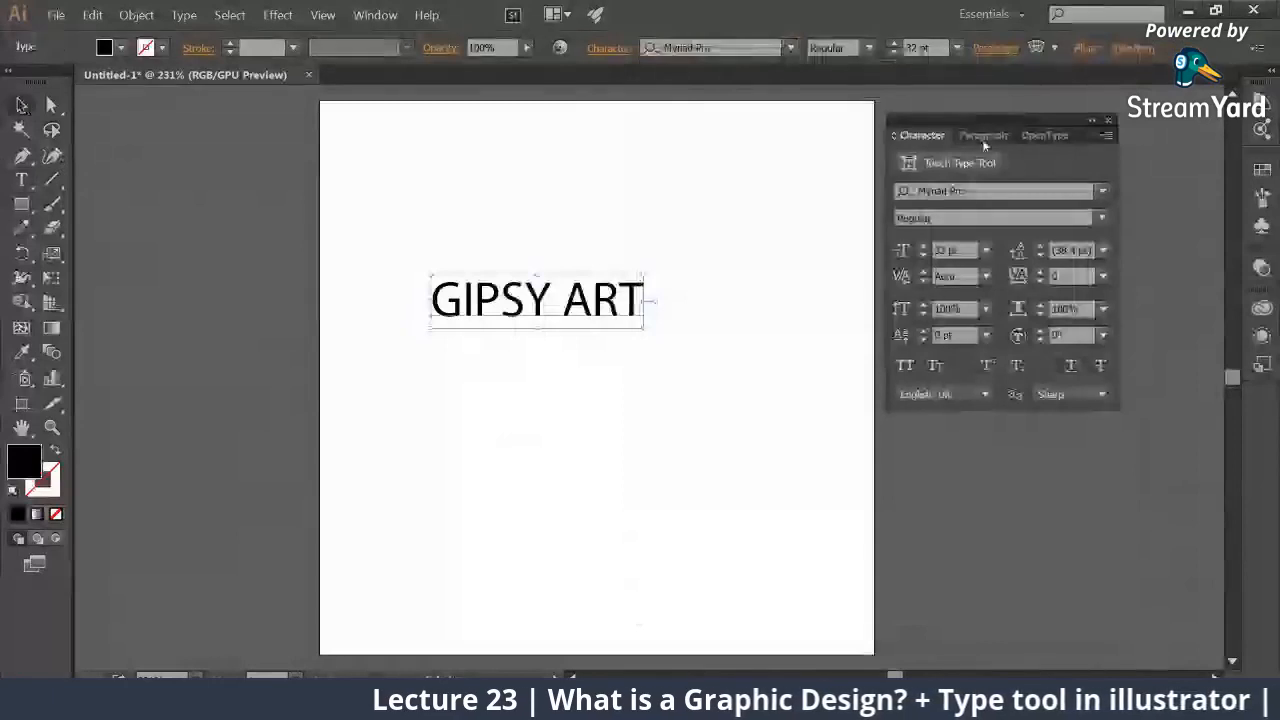
click(974, 189)
text(bebas)
click(909, 330)
drag(585, 278, 762, 224)
drag(700, 262, 697, 203)
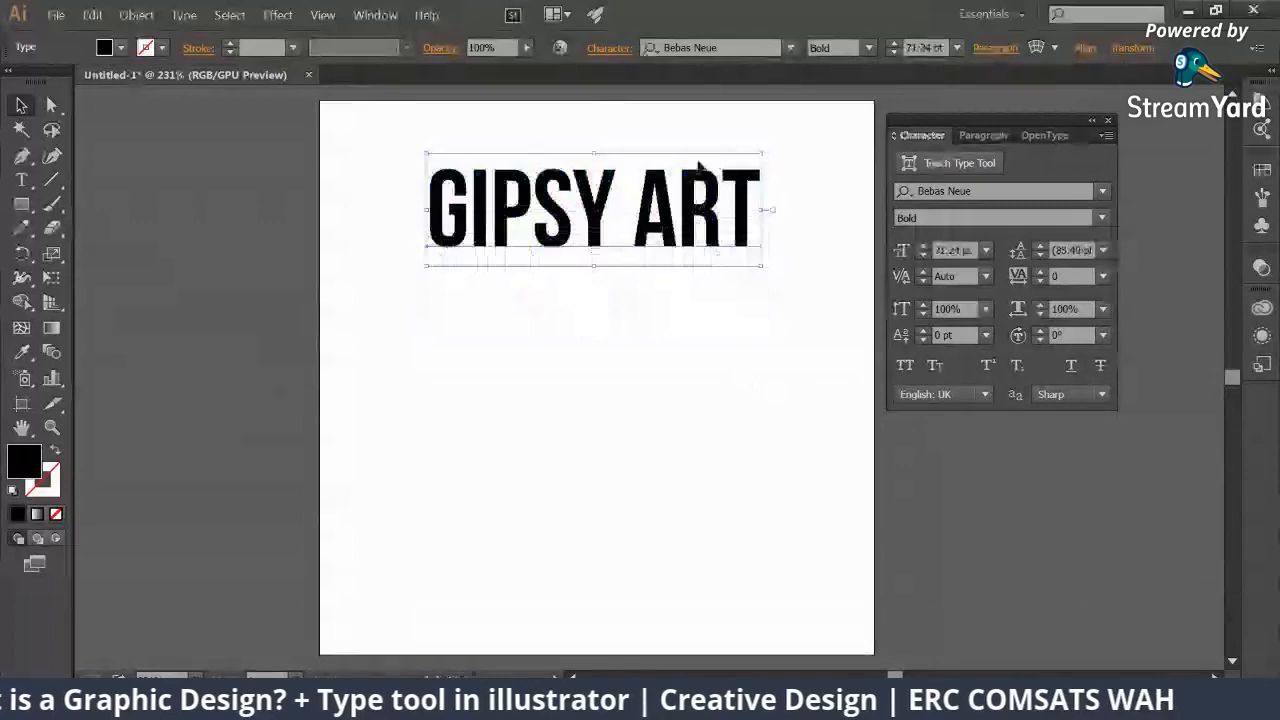
Step: Move the "GIPSY ART" text to the artboard's upper-left corner
click(551, 377)
drag(605, 237, 601, 232)
click(594, 297)
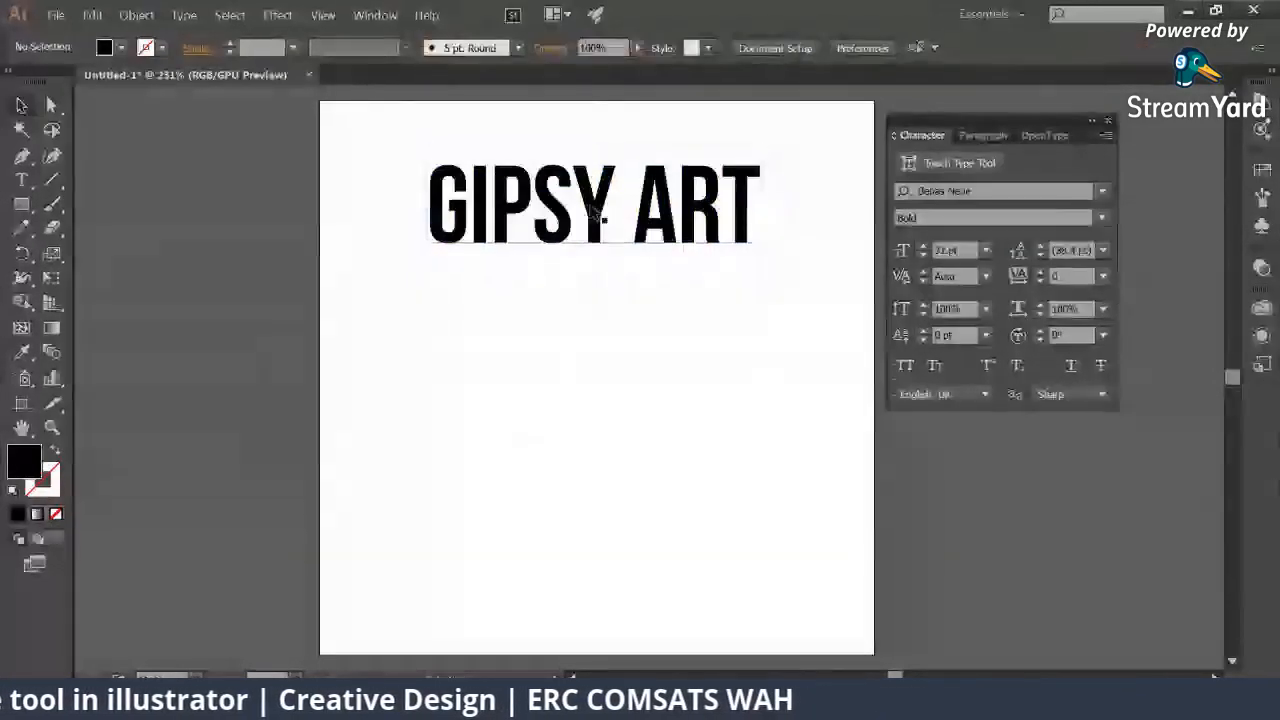
drag(381, 159, 789, 285)
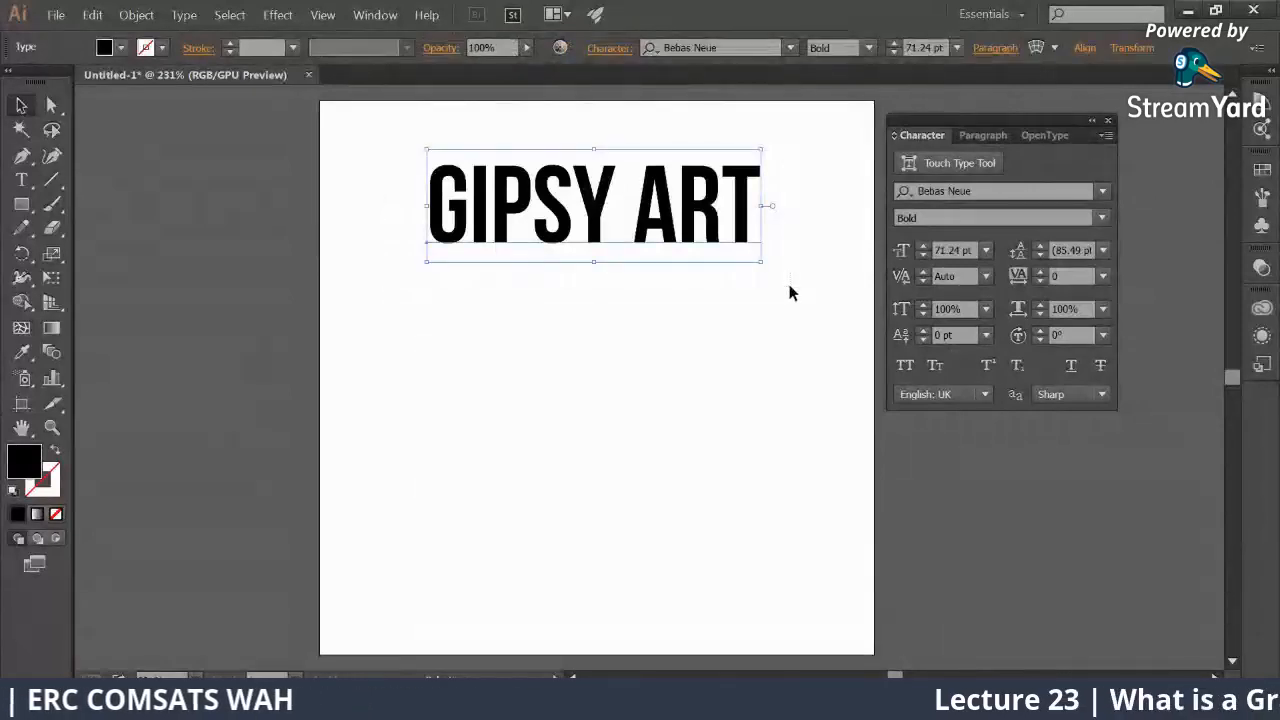
click(789, 289)
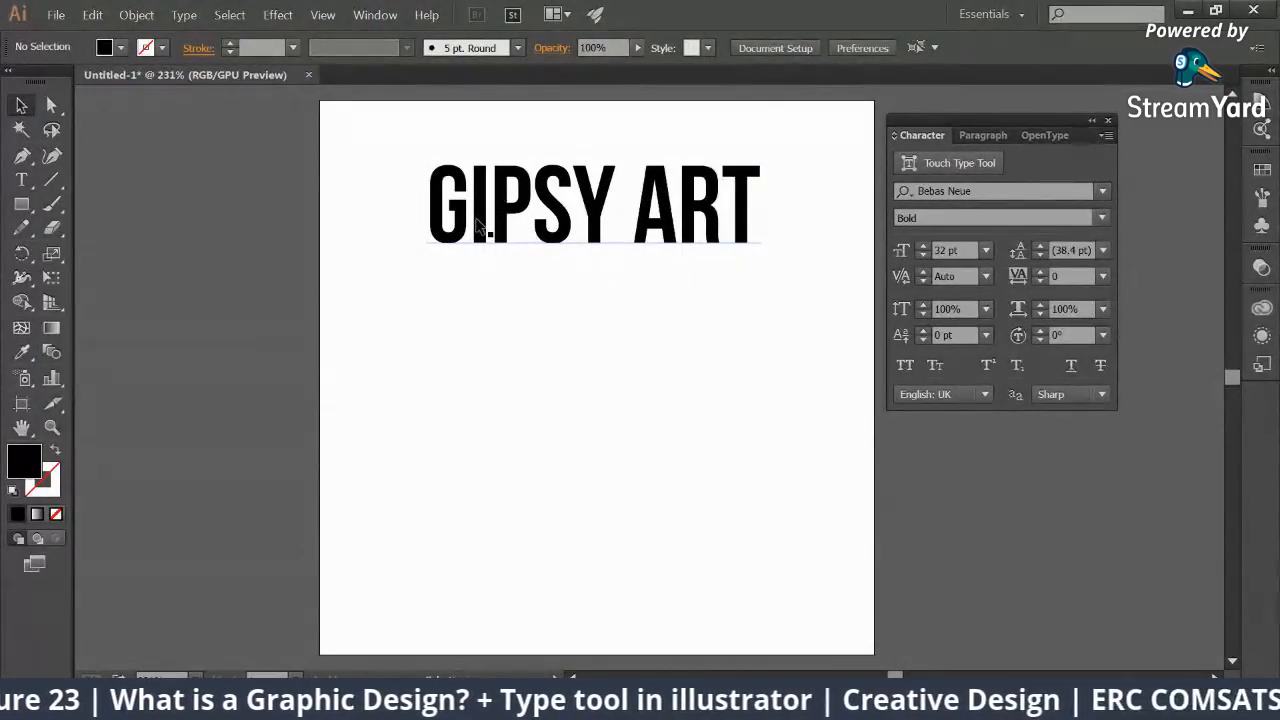
drag(500, 218, 412, 170)
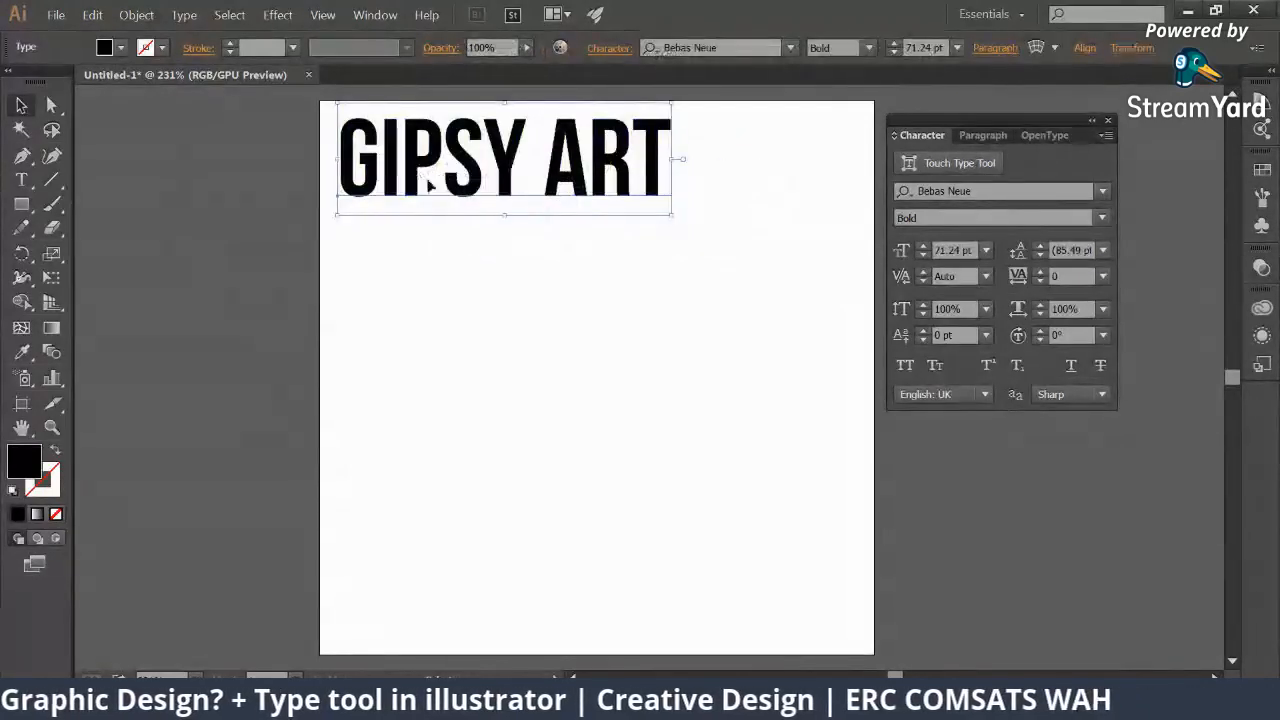
Step: Copy all the characters of the "GIPSY ART" text and place the Character panel farther away from the artboard
double_click(664, 172)
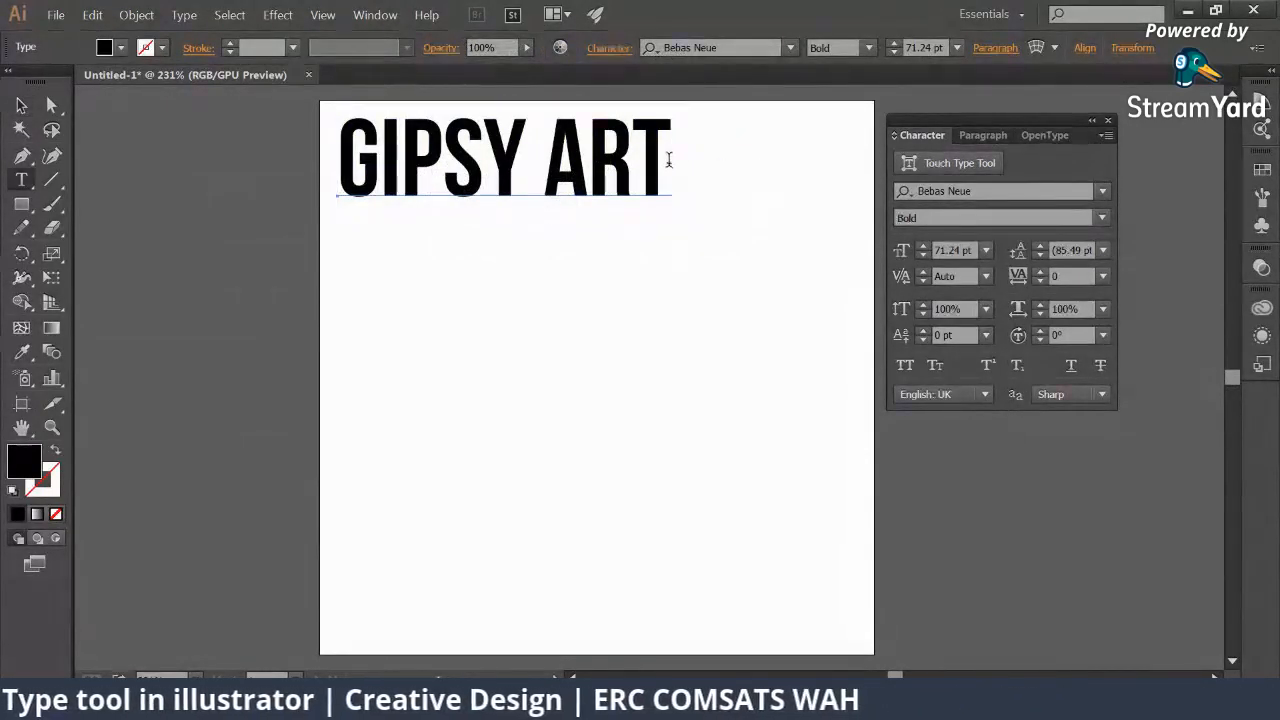
key(ctrl+a)
key(ctrl+c)
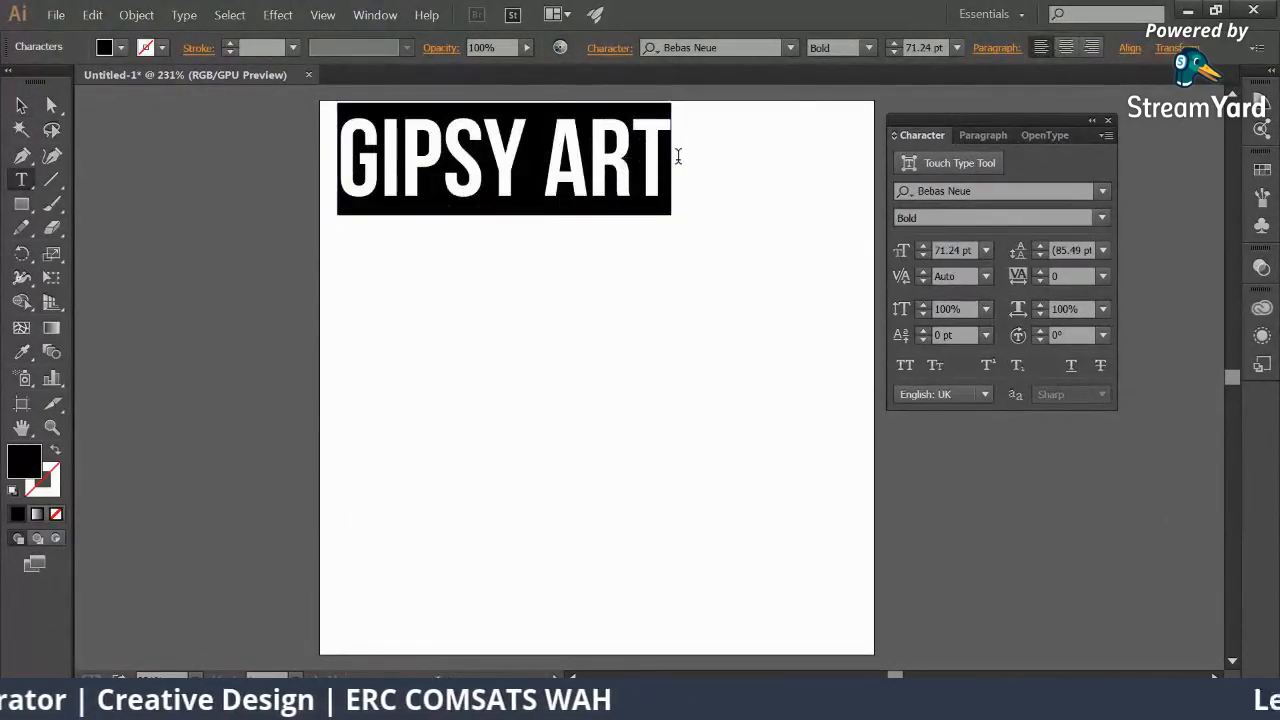
click(674, 155)
drag(1003, 127, 1097, 119)
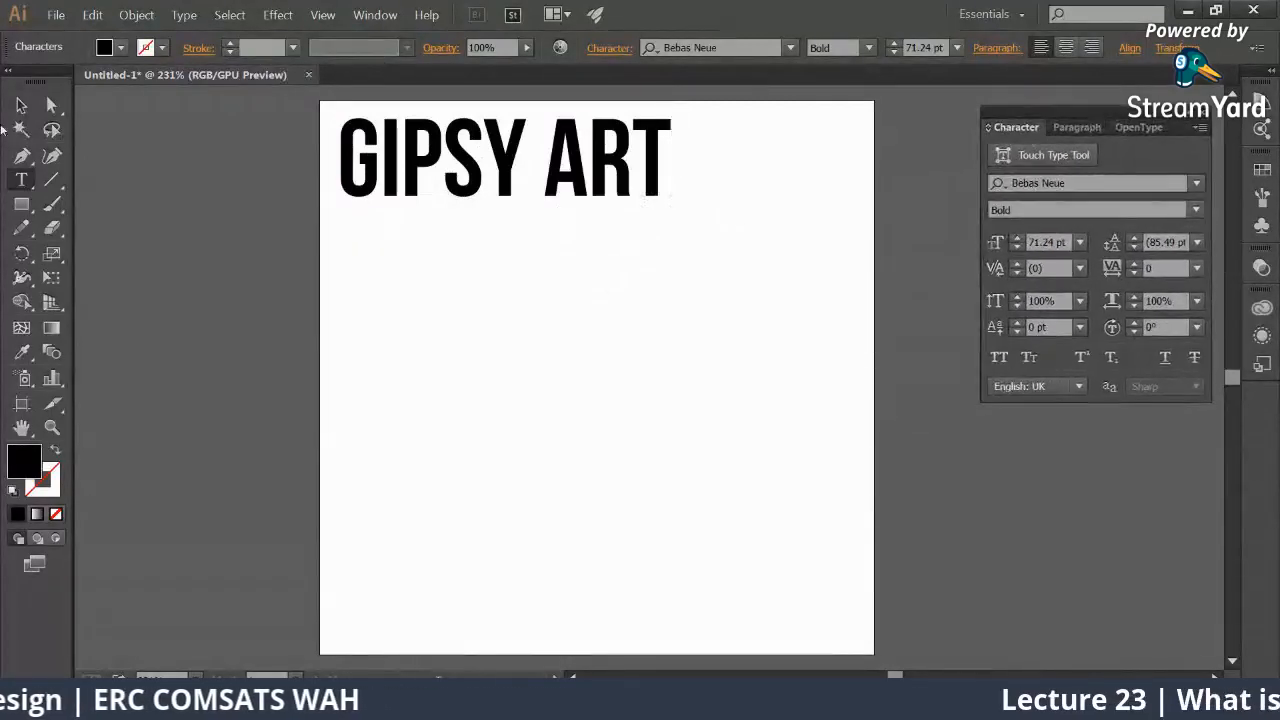
Step: Paste the copied "GIPSY ART" wording twice at the end of the same text line
click(21, 105)
drag(518, 277, 426, 294)
double_click(537, 184)
click(571, 172)
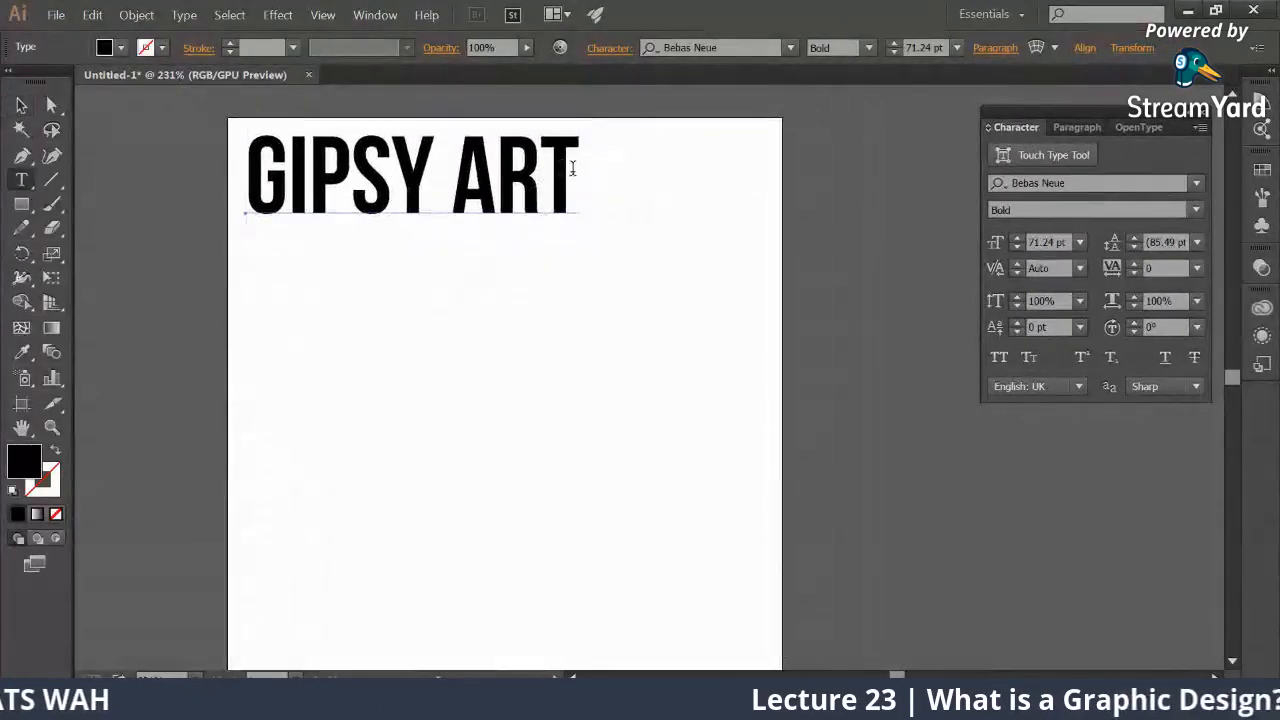
key(ctrl+v)
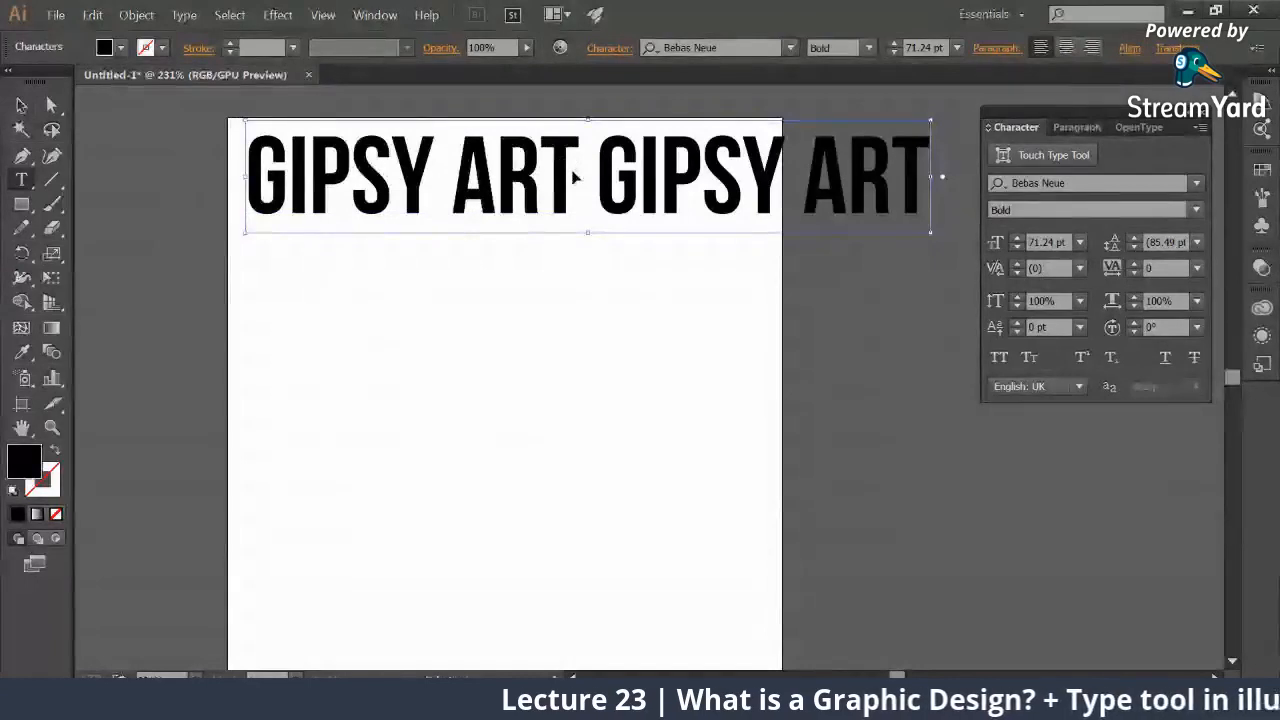
key(ctrl+v)
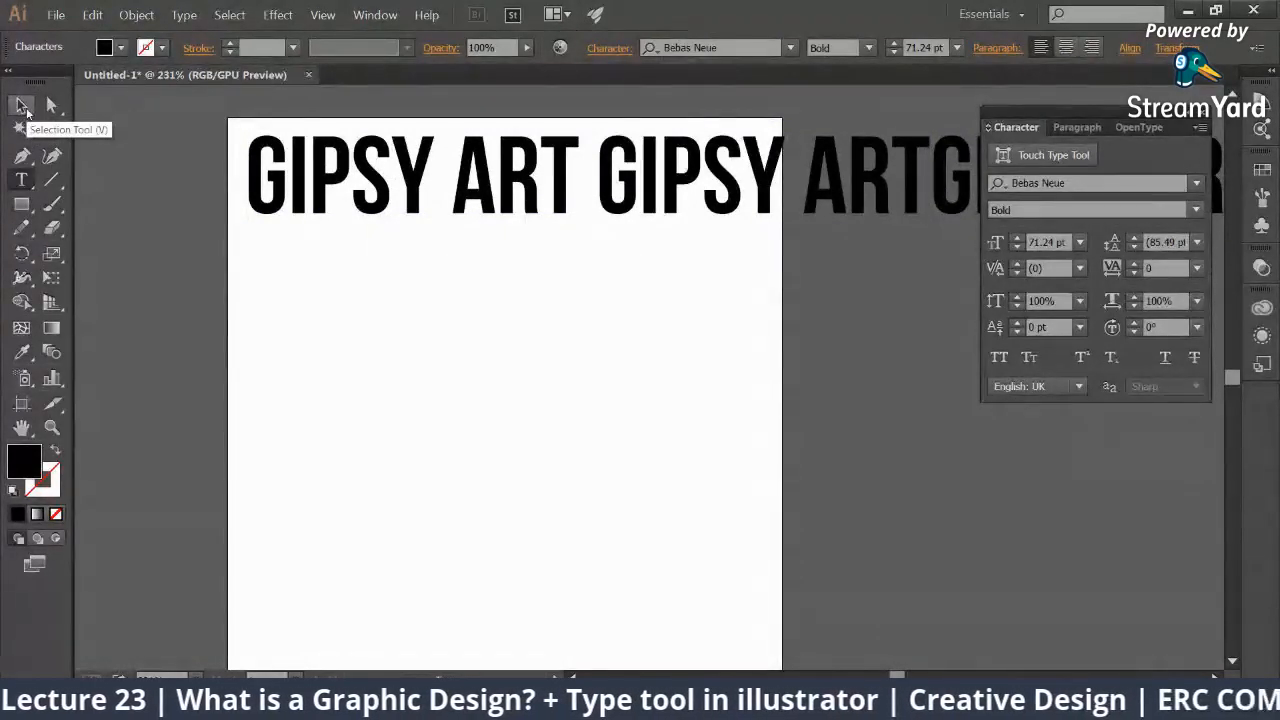
Step: Undo the pasted repetitions and move the "GIPSY ART" text off the artboard, beside its right edge
click(25, 108)
key(ctrl+z)
key(ctrl+z)
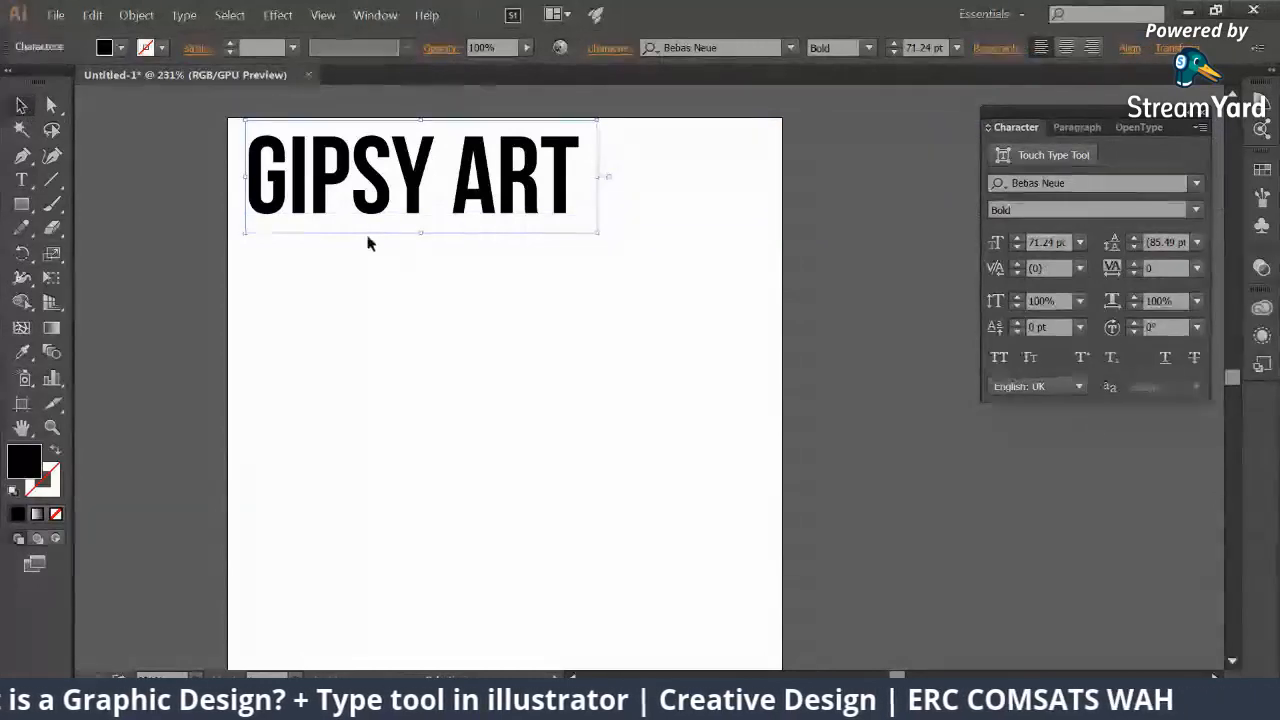
key(ctrl+z)
drag(602, 165, 826, 168)
drag(218, 269, 266, 258)
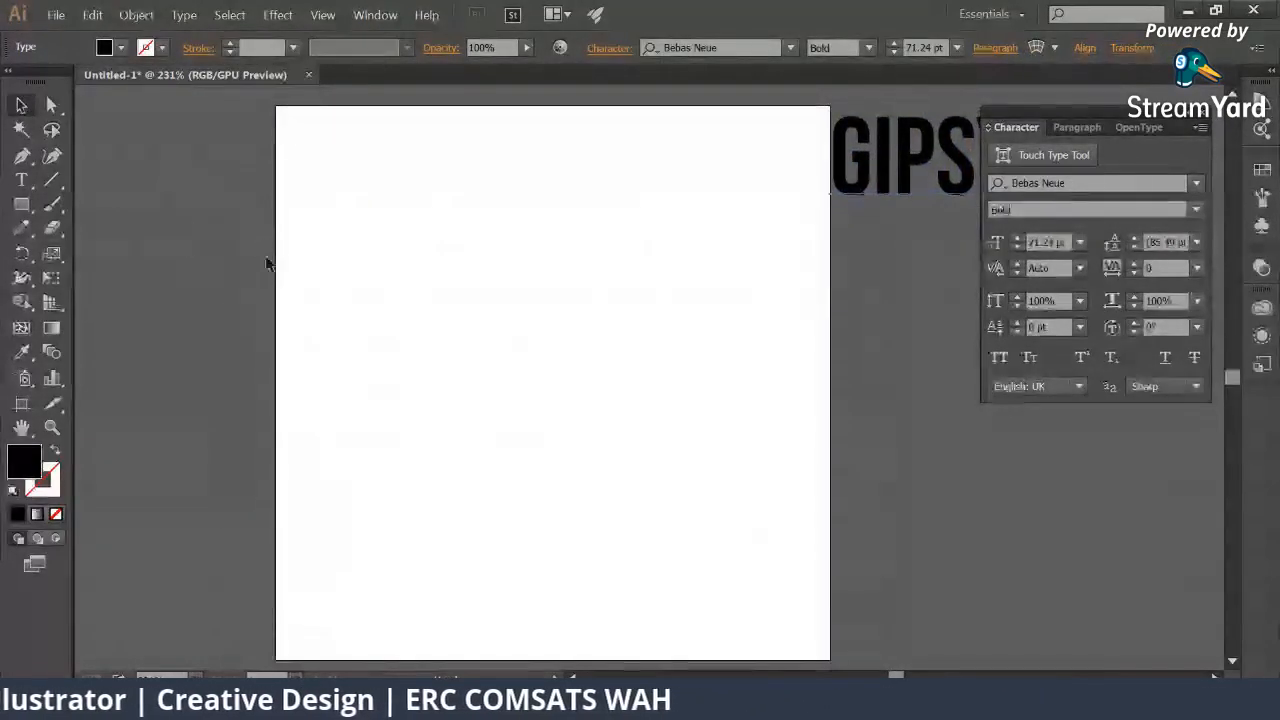
Step: Draw a tall area-type frame over the artboard's left half and fill it with six lines of random letters
drag(21, 180, 89, 177)
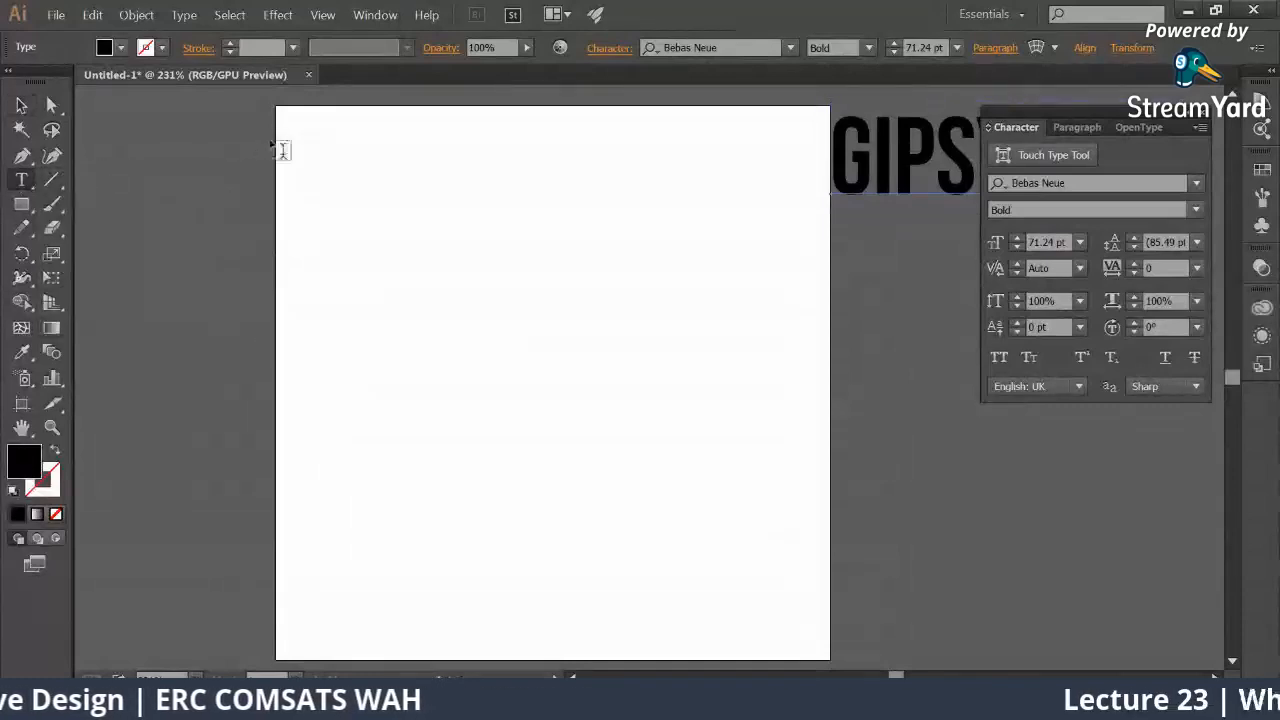
drag(288, 124, 552, 644)
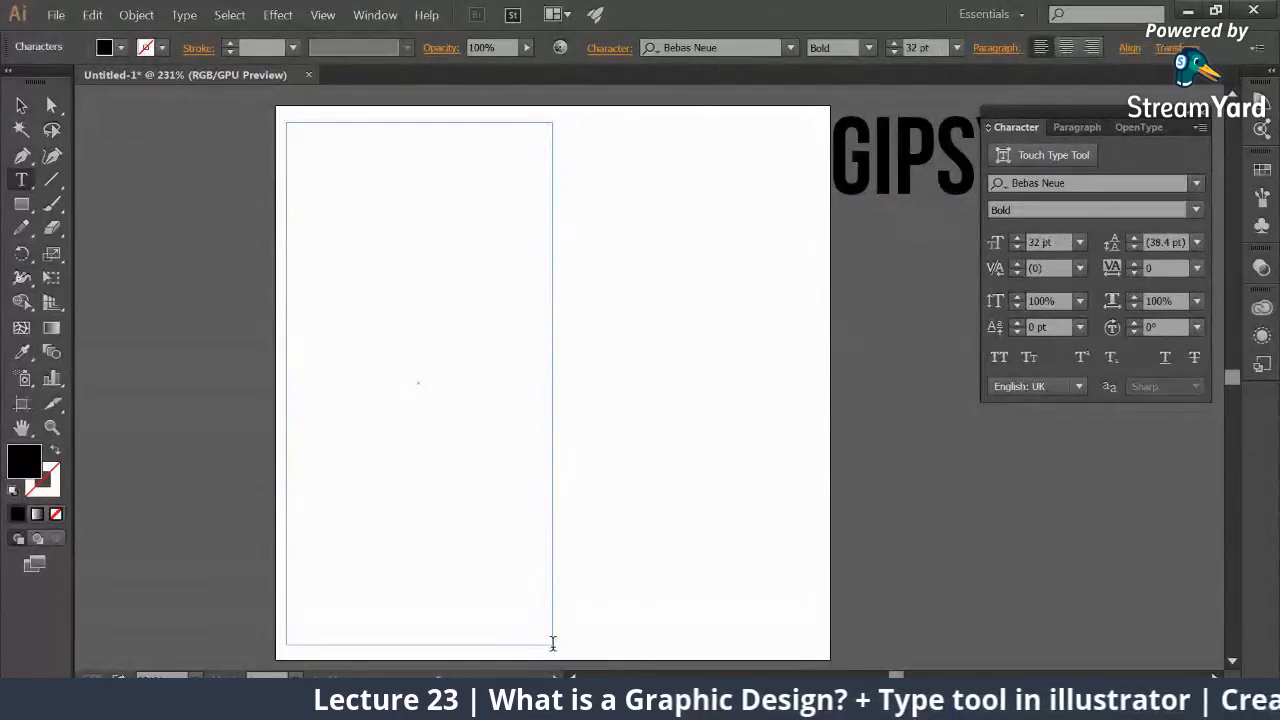
text(as)
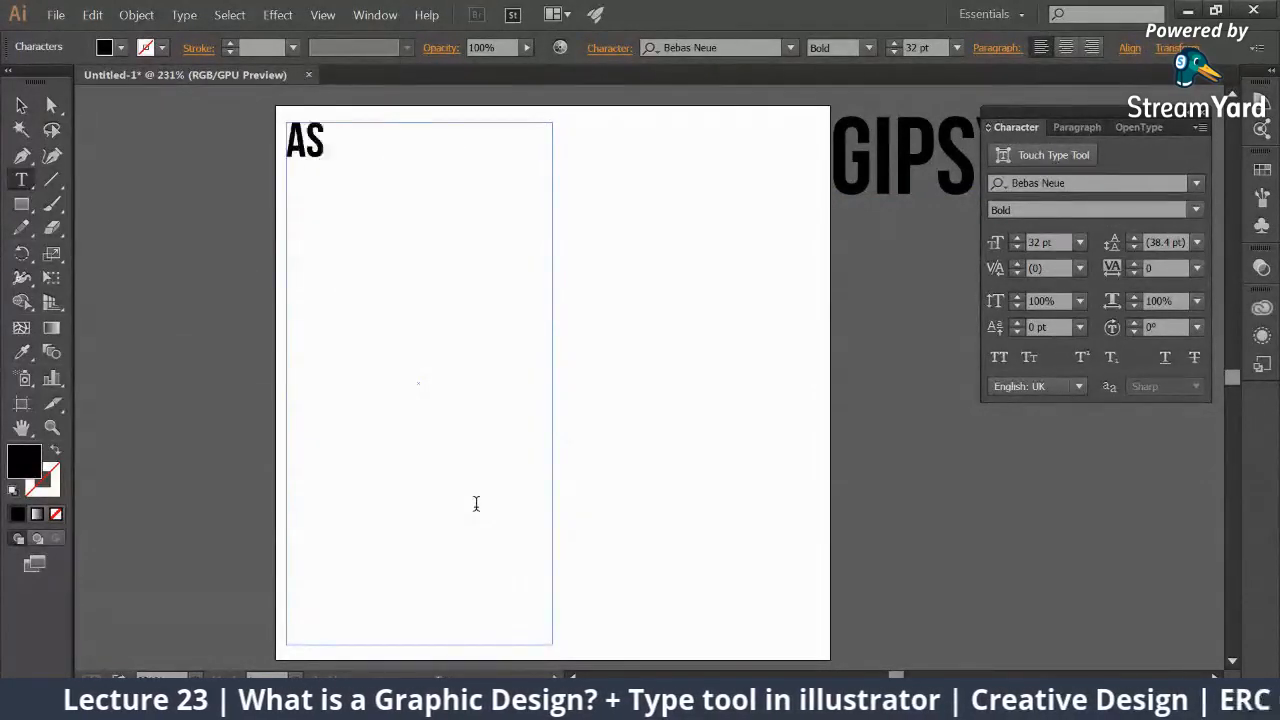
text(djkhafhaskhdjadhkjasdhkjashdjkashdjashdkjahsjdhaskjdhasjkdh)
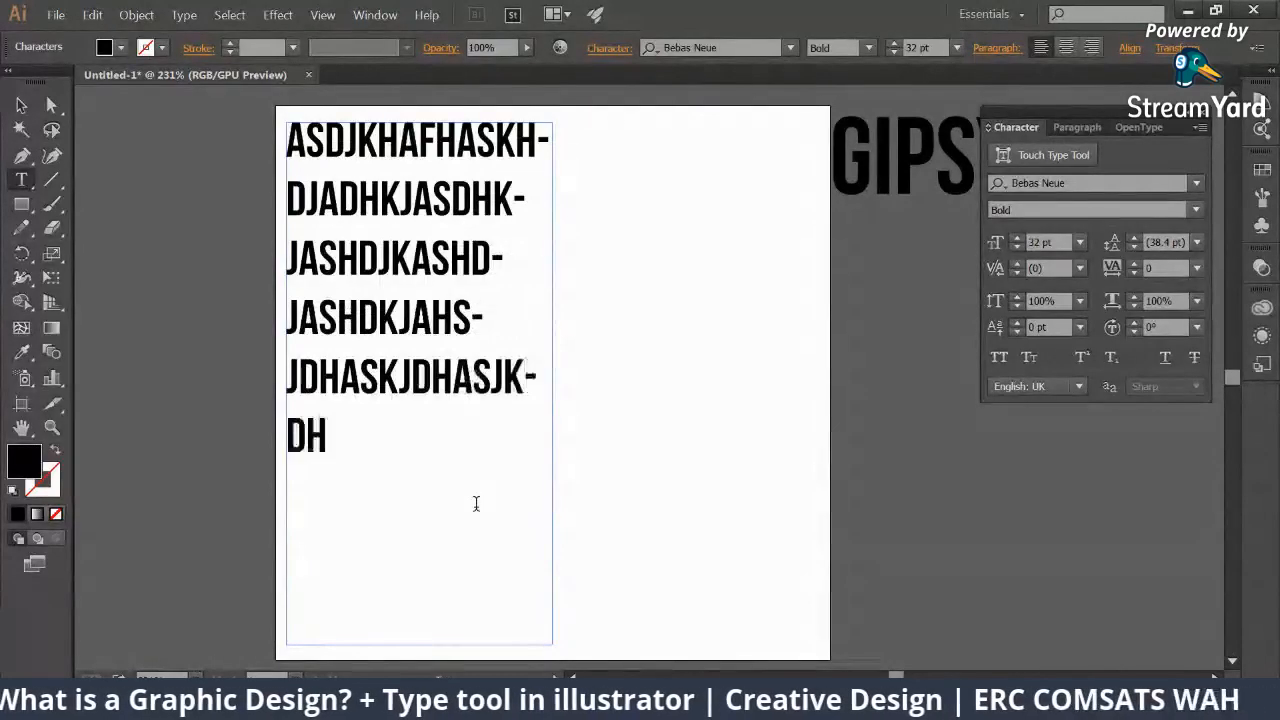
text(askdahsdjka)
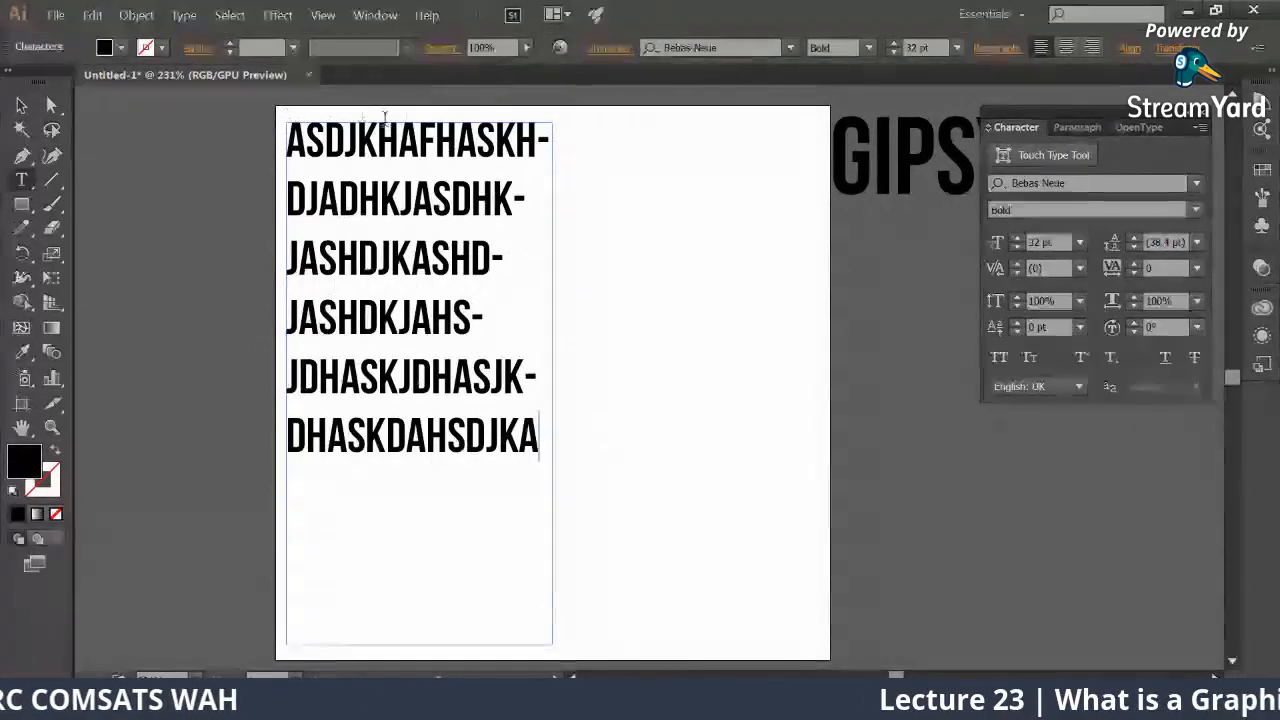
Step: Capture the artboard's left half in the screenshot overlay and outline the text frame with a rectangle
key(Print)
drag(270, 101, 592, 655)
click(605, 581)
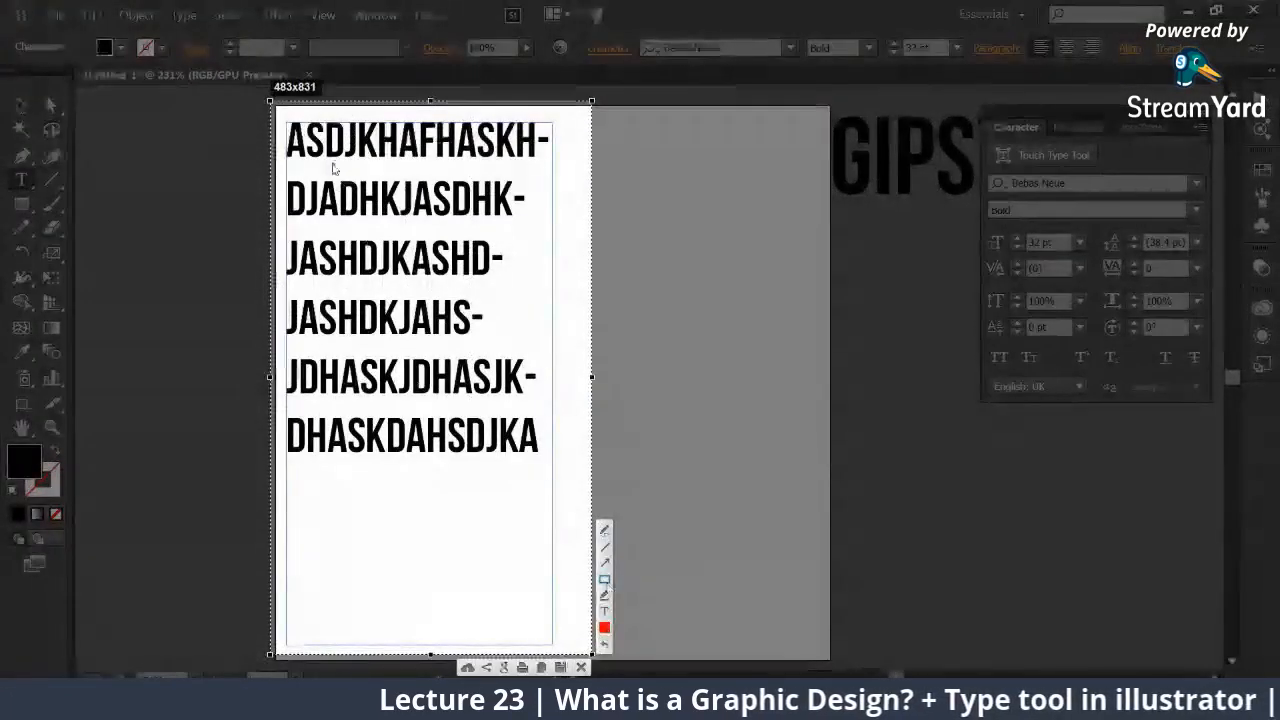
mouse_move(285, 122)
mouse_down()
mouse_move(537, 549)
mouse_move(552, 645)
mouse_up()
Step: Underline the text rows with freehand strokes, mark the areas beyond the frame's edge and below the text, and discard the capture
click(604, 532)
drag(287, 162, 545, 164)
mouse_move(291, 226)
mouse_down()
mouse_move(374, 229)
mouse_move(540, 228)
mouse_up()
drag(290, 290, 545, 289)
drag(290, 350, 567, 352)
drag(290, 407, 640, 407)
drag(318, 483, 884, 489)
drag(667, 411, 580, 494)
drag(612, 439, 684, 501)
mouse_move(645, 346)
mouse_down()
mouse_move(588, 423)
mouse_move(628, 430)
mouse_up()
drag(326, 521, 493, 530)
drag(348, 578, 516, 590)
click(581, 667)
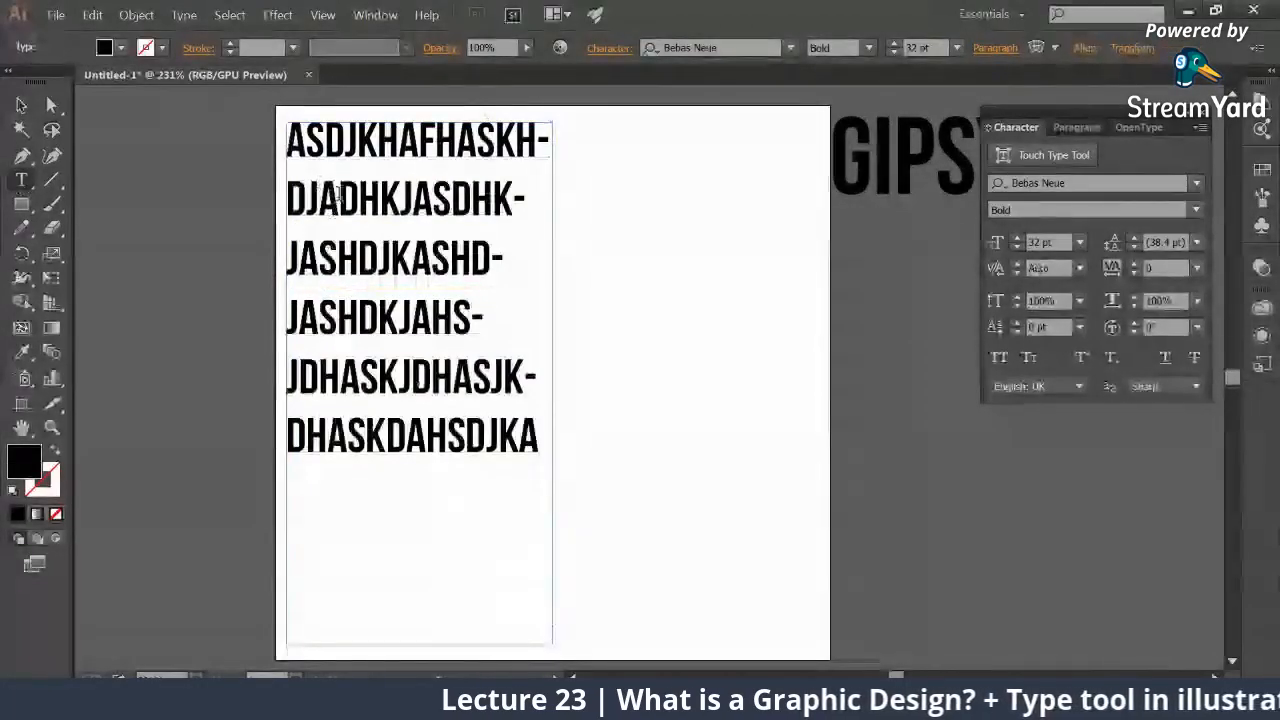
Step: Replace the random letters in the frame with the Lorem Ipsum paragraph from the browser page
key(ctrl+a)
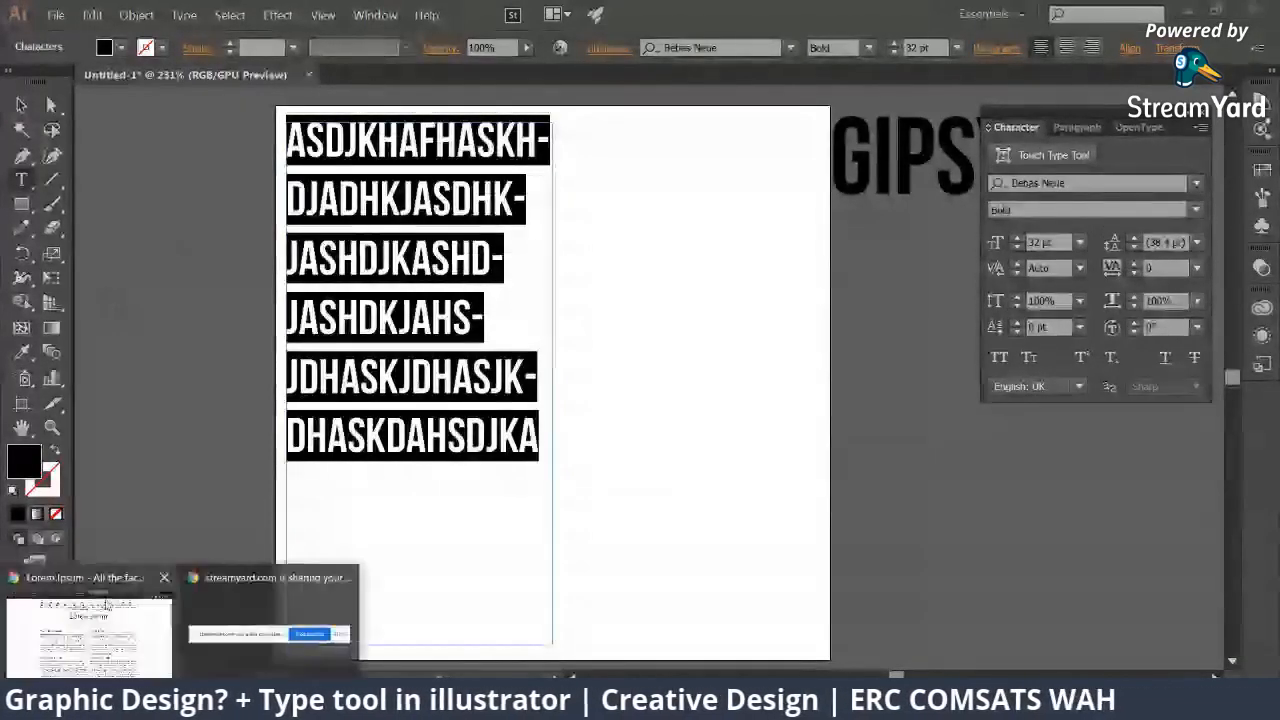
click(88, 632)
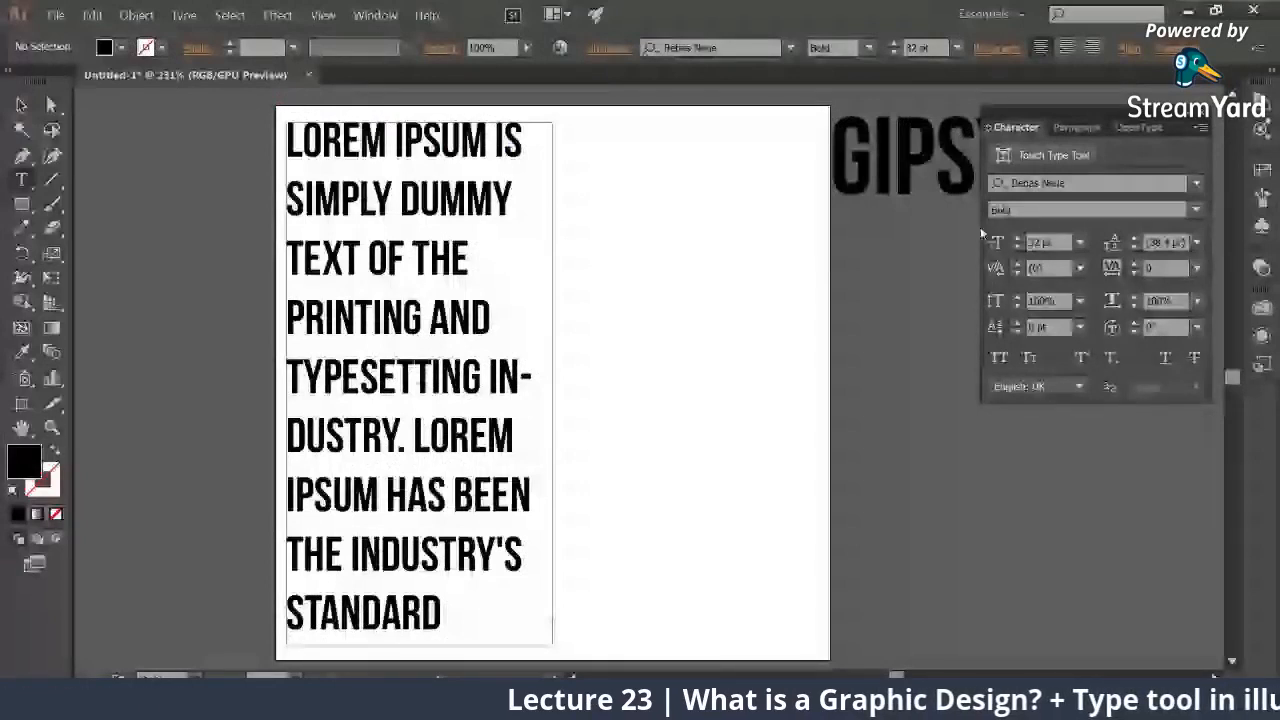
key(Escape)
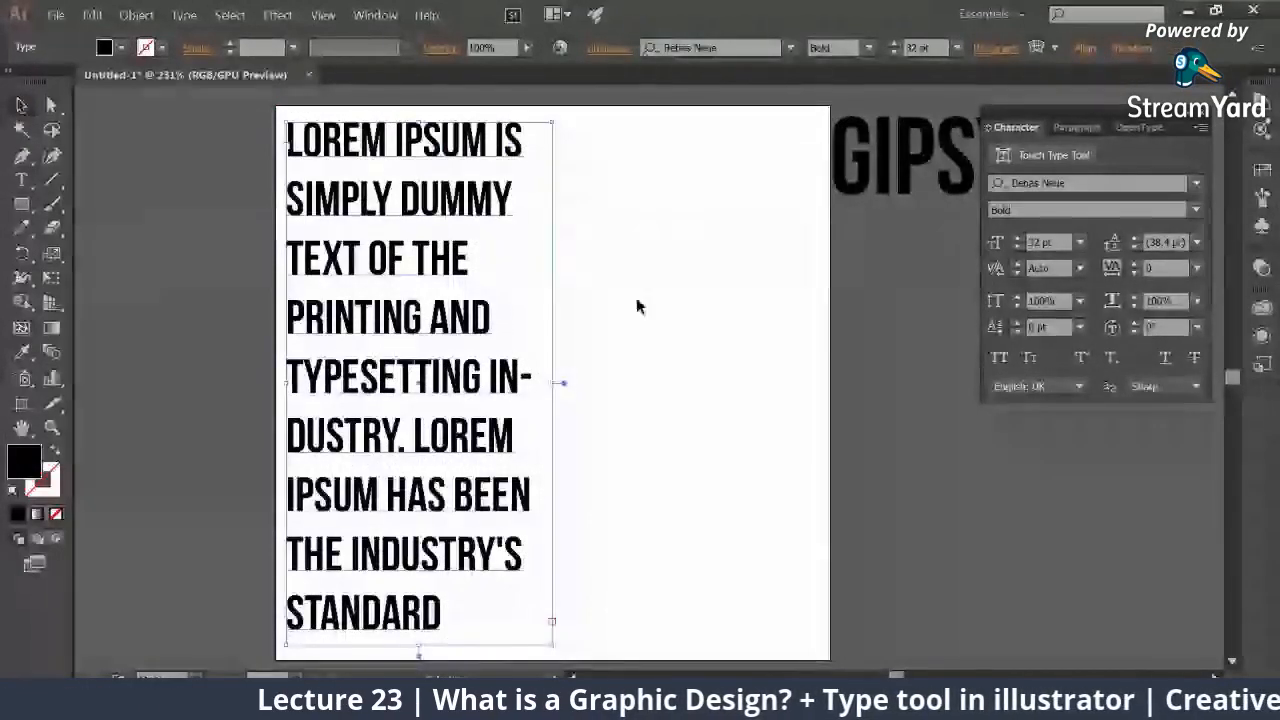
Step: Reduce the Lorem Ipsum paragraph's font size to 12 pt
click(1017, 247)
click(1018, 248)
click(1018, 248)
click(1018, 248)
click(1018, 248)
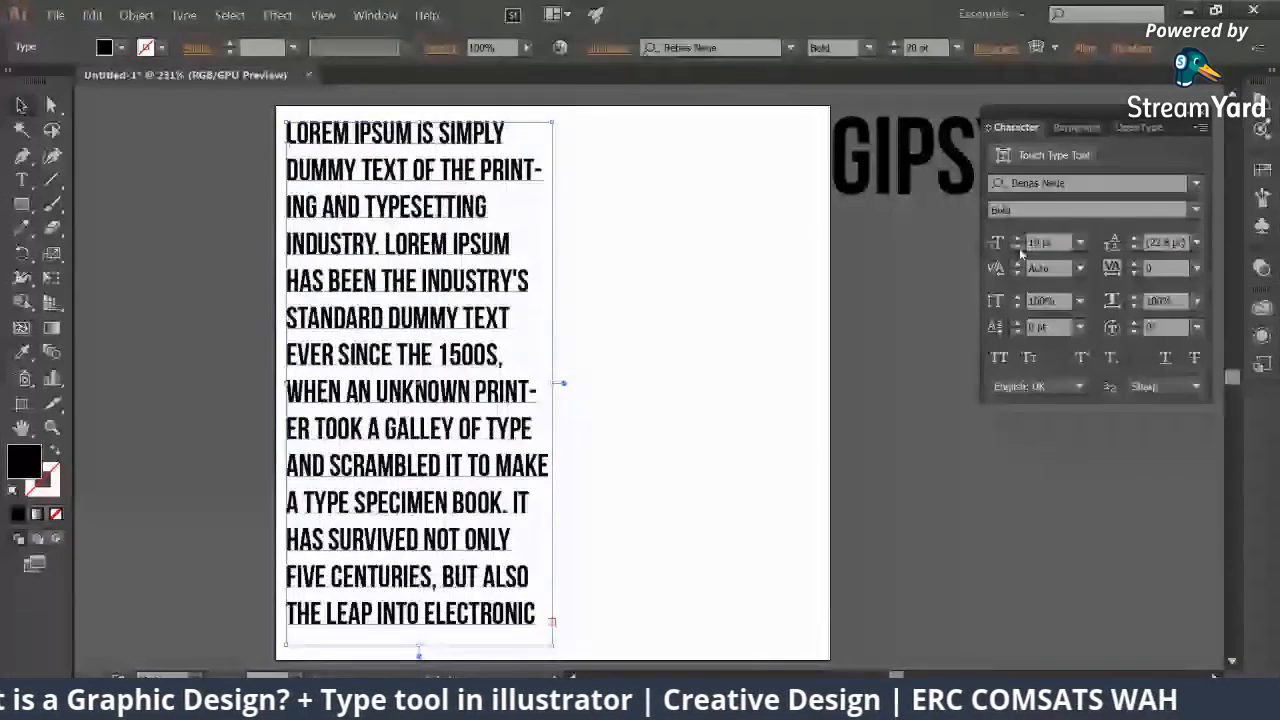
click(1018, 248)
click(1018, 248)
click(1018, 248)
click(1018, 248)
click(1018, 248)
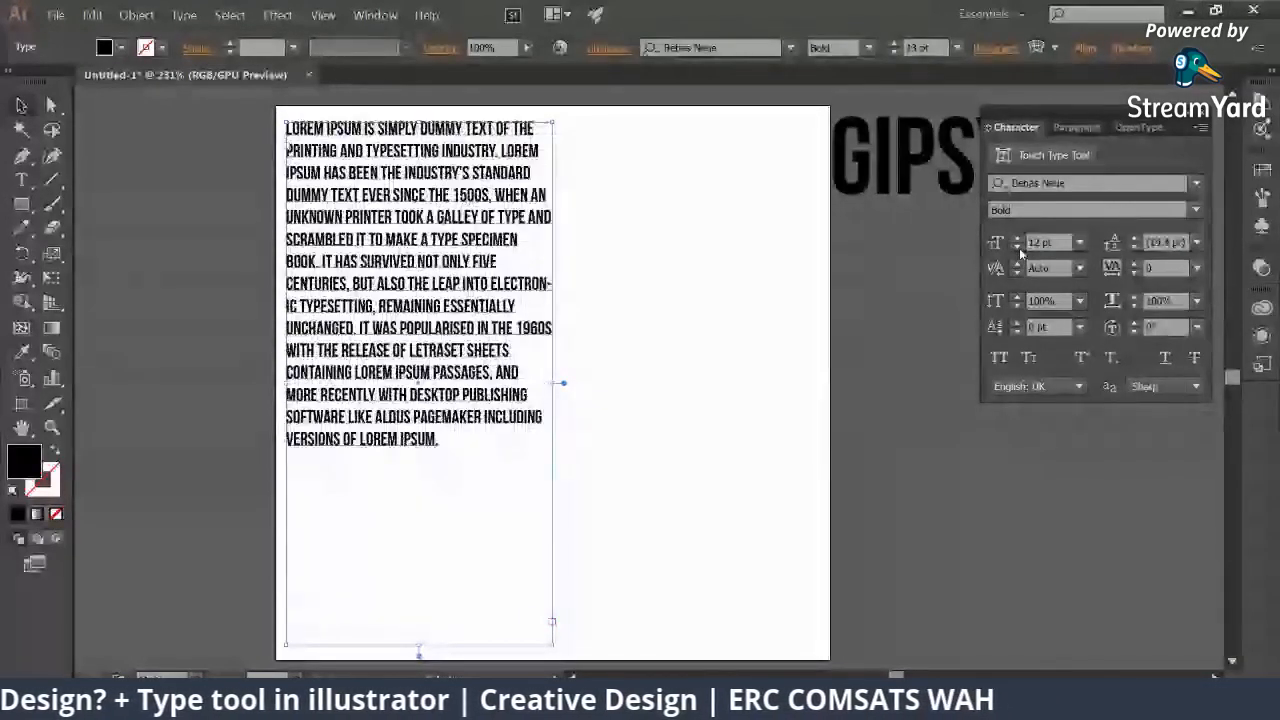
Step: Set the Lorem Ipsum paragraph in Arial Regular at 14 pt
click(1077, 182)
text(arial)
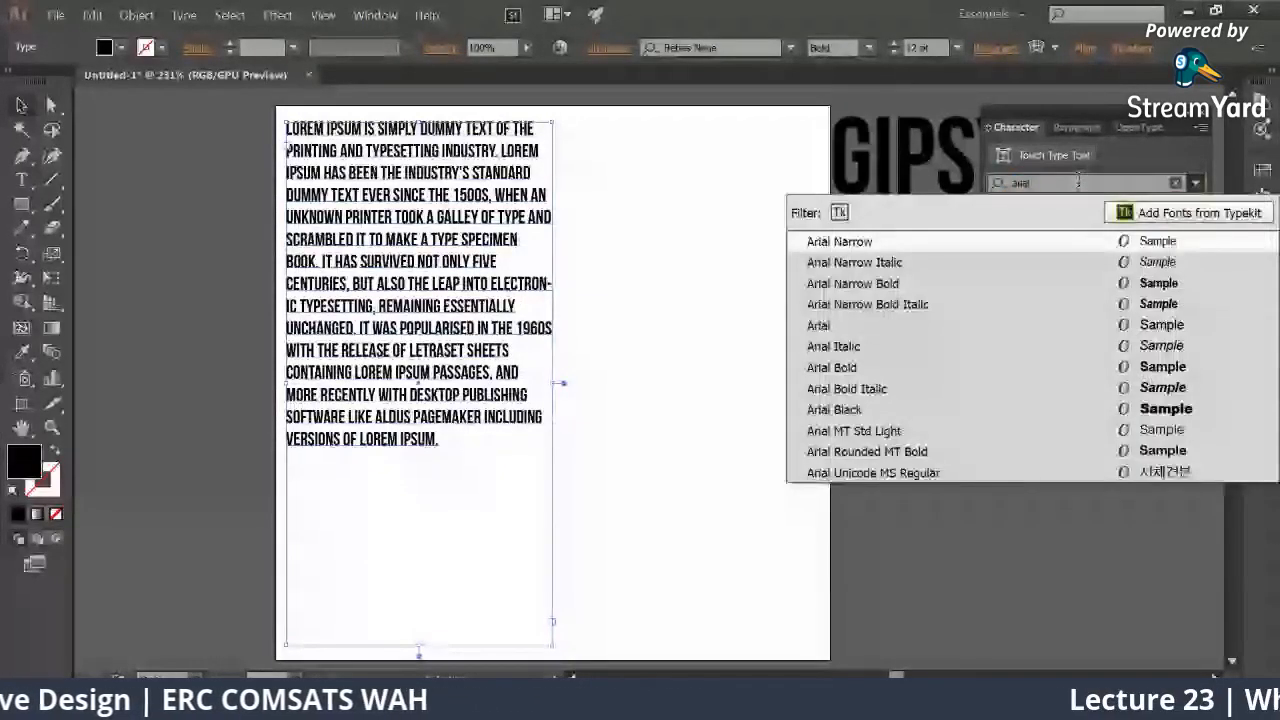
key(Return)
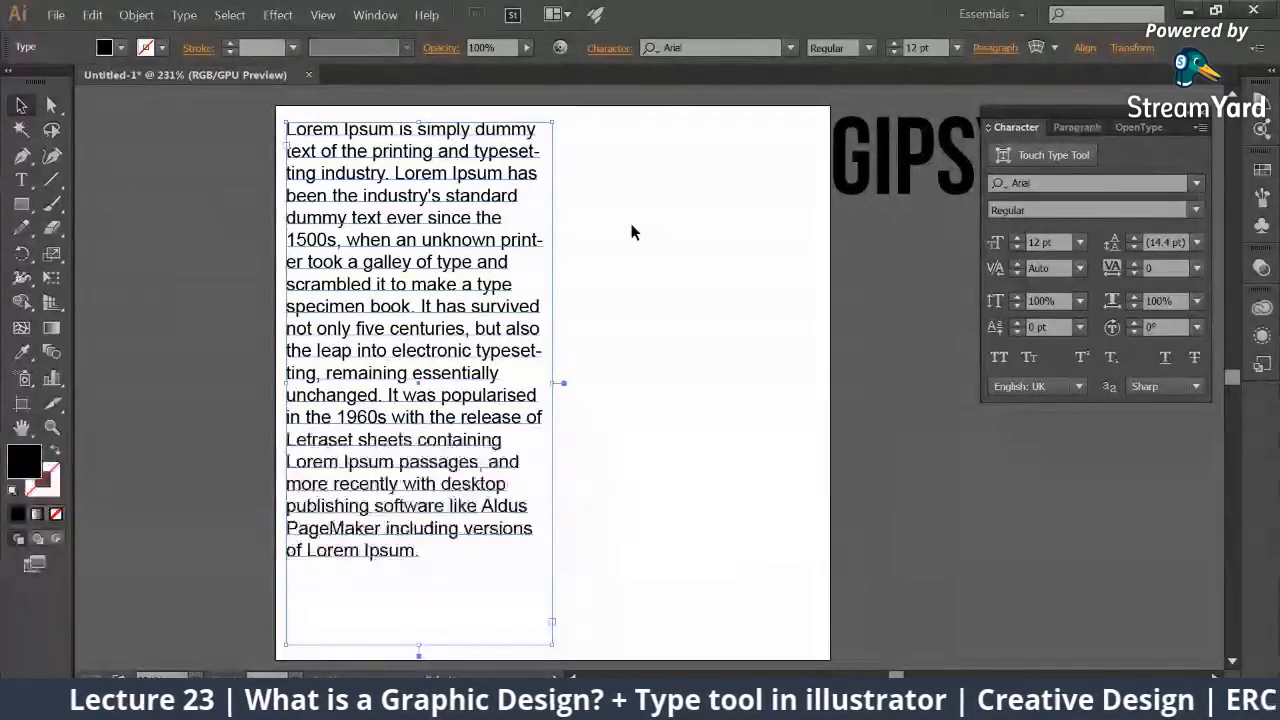
click(1016, 239)
click(1016, 239)
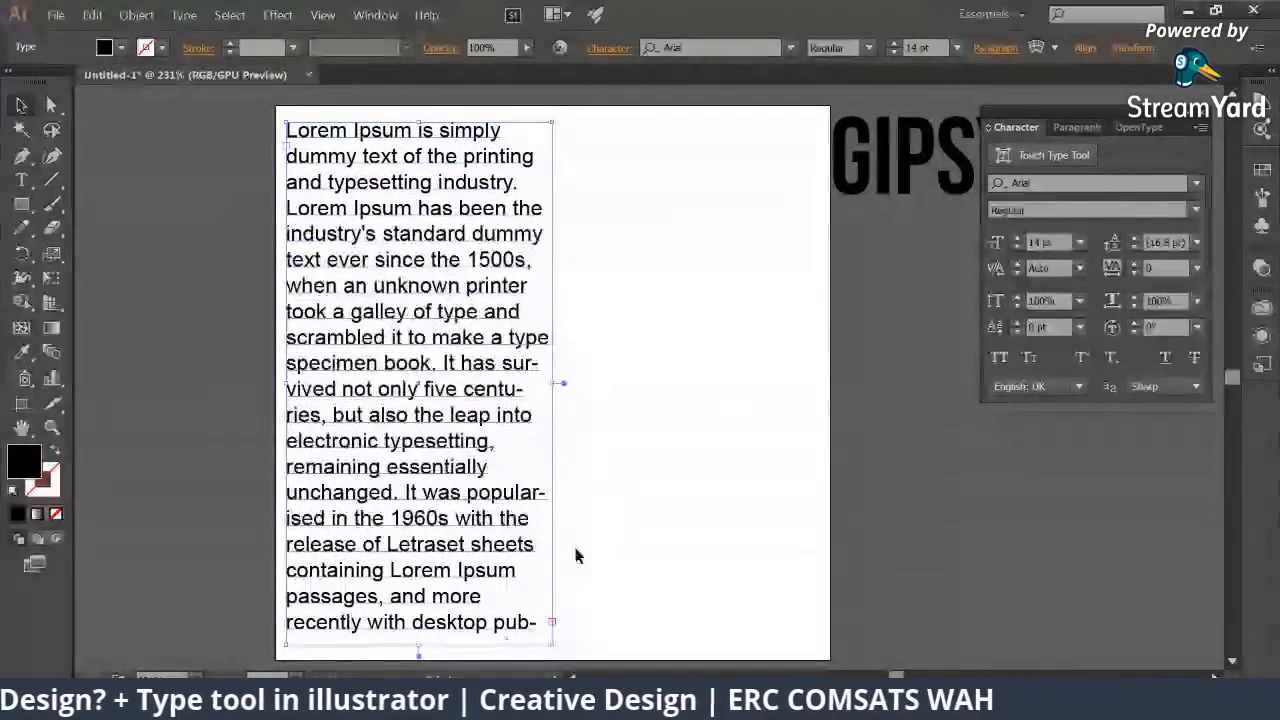
scroll(857, 289, down, 1)
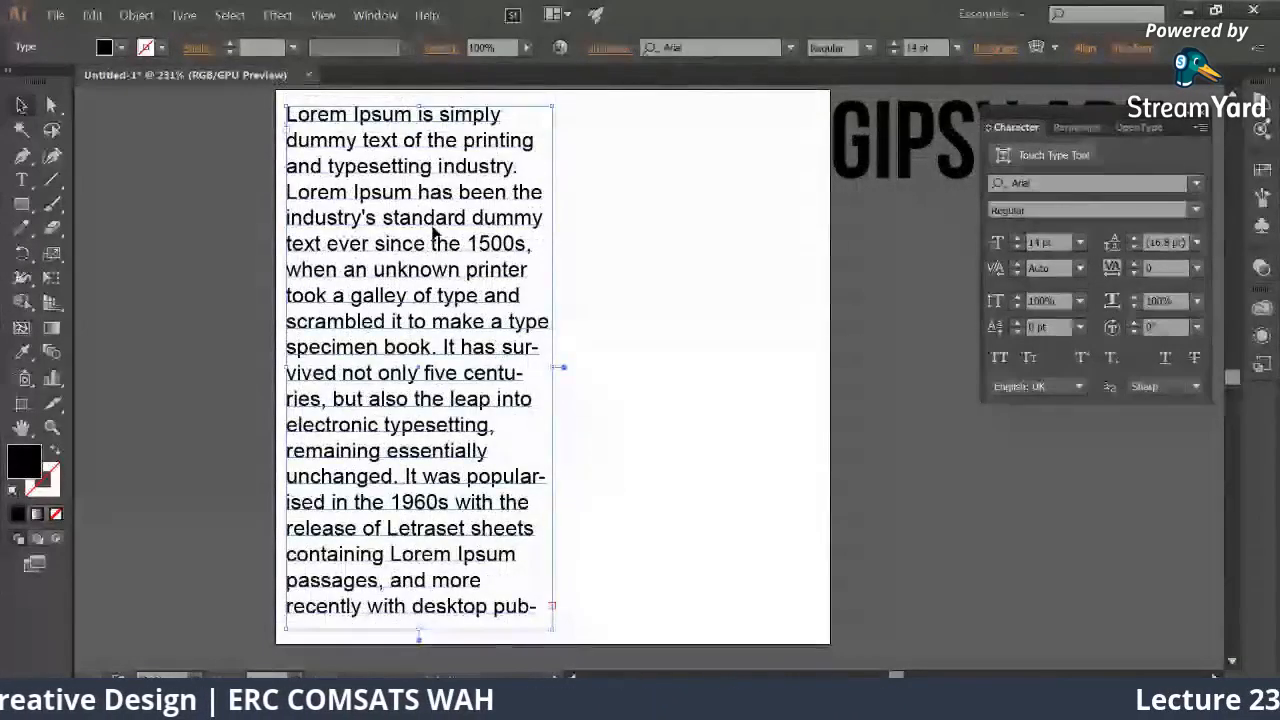
click(729, 289)
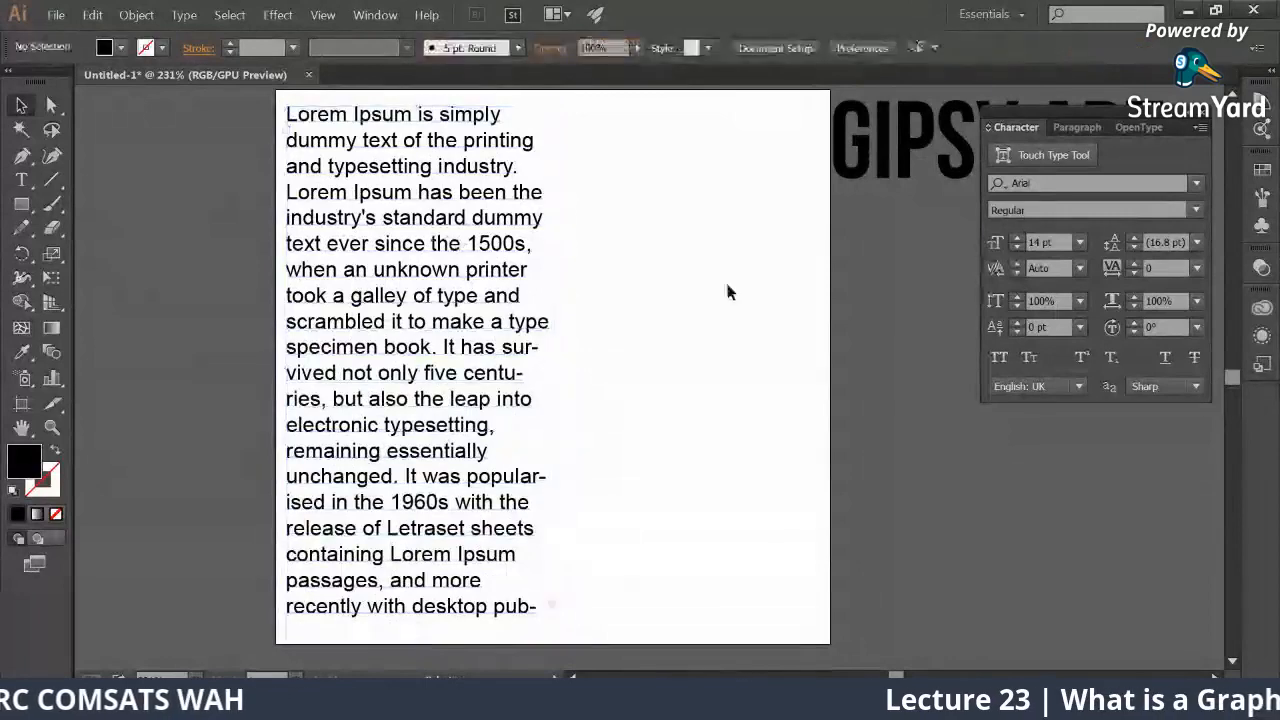
Step: Move the paragraph off the artboard's left edge and draw a new tall text frame over the artboard's left half
drag(608, 303, 689, 314)
drag(557, 354, 236, 354)
click(21, 179)
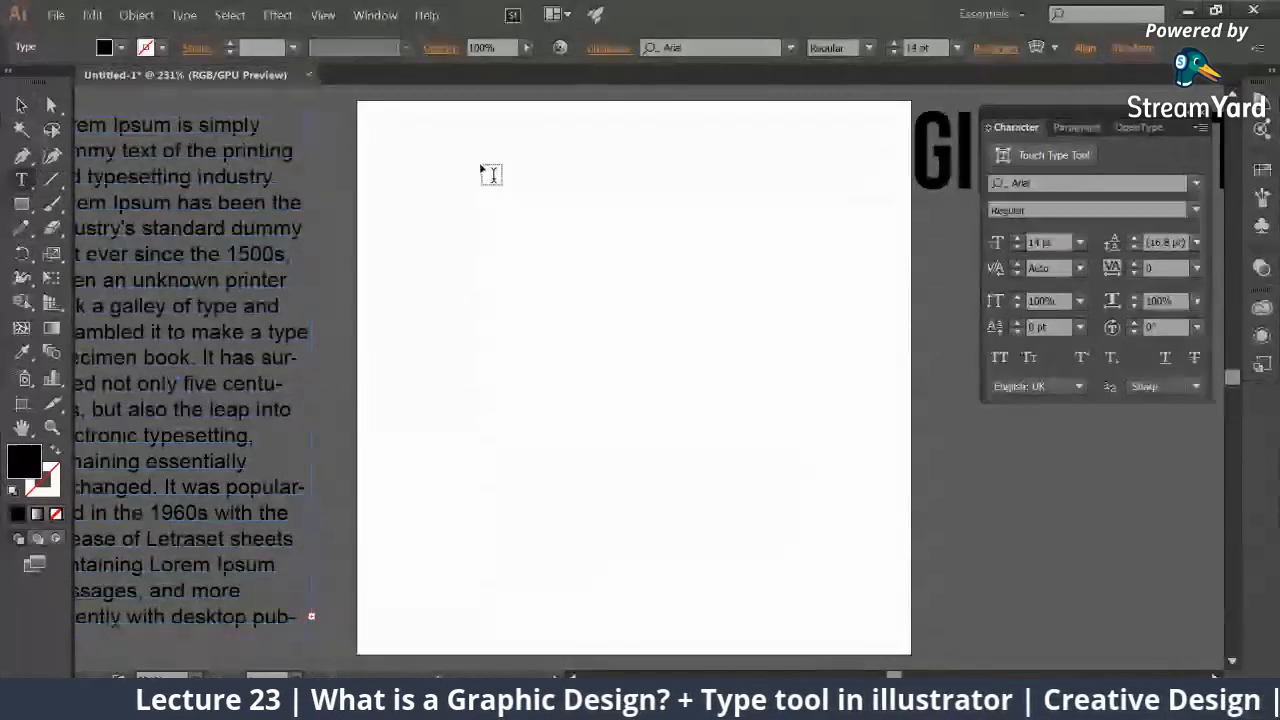
drag(366, 116, 637, 638)
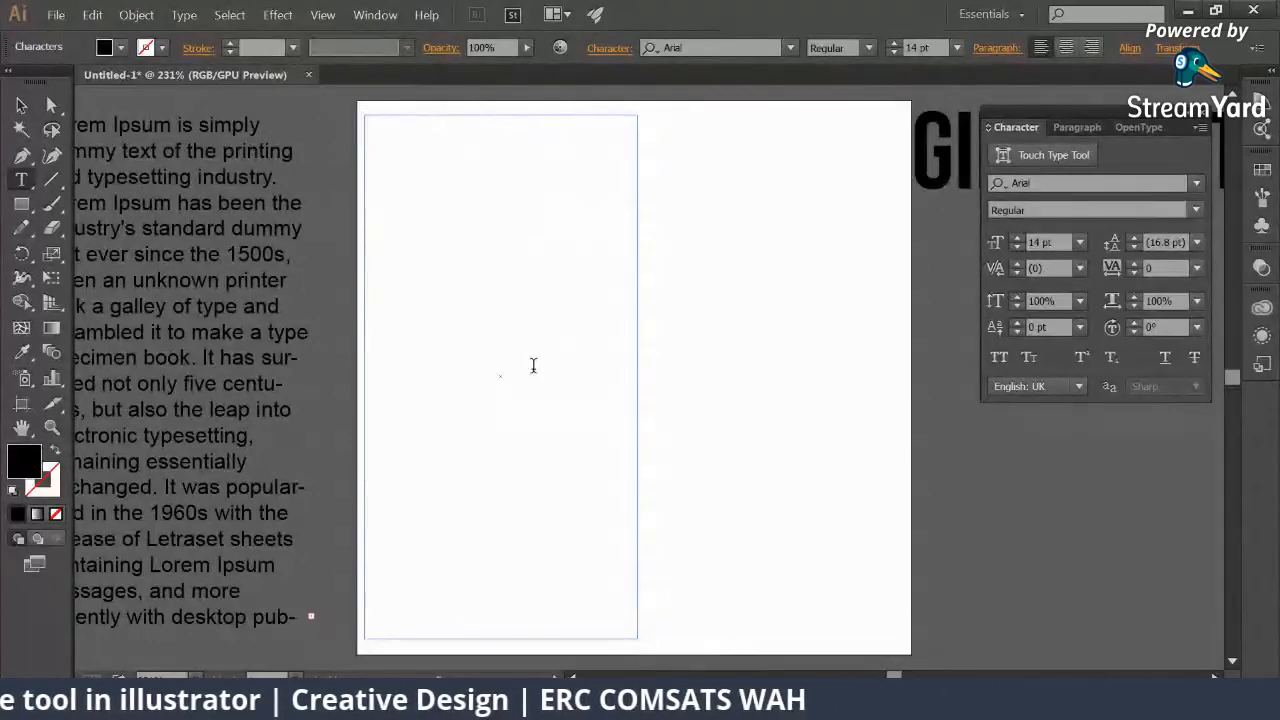
Step: Paste the Lorem Ipsum paragraph into the new frame and set its font size to 12 pt
key(ctrl+v)
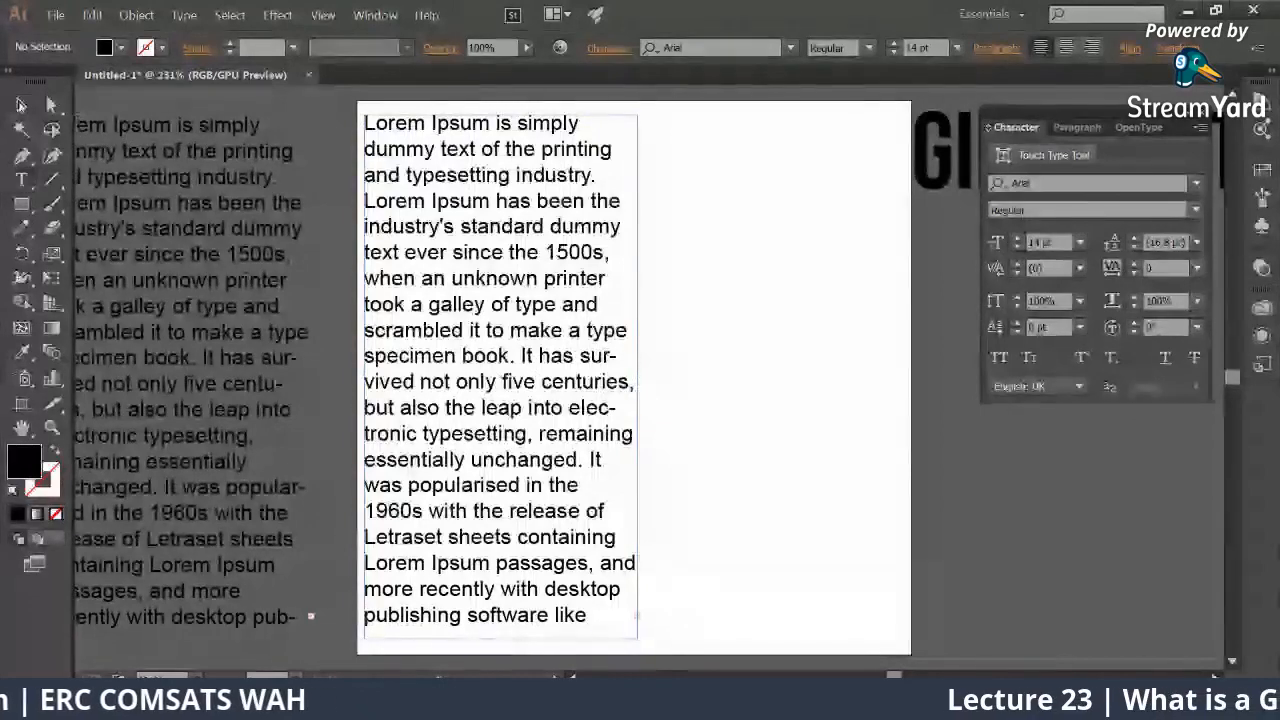
key(Escape)
click(1017, 248)
click(1017, 248)
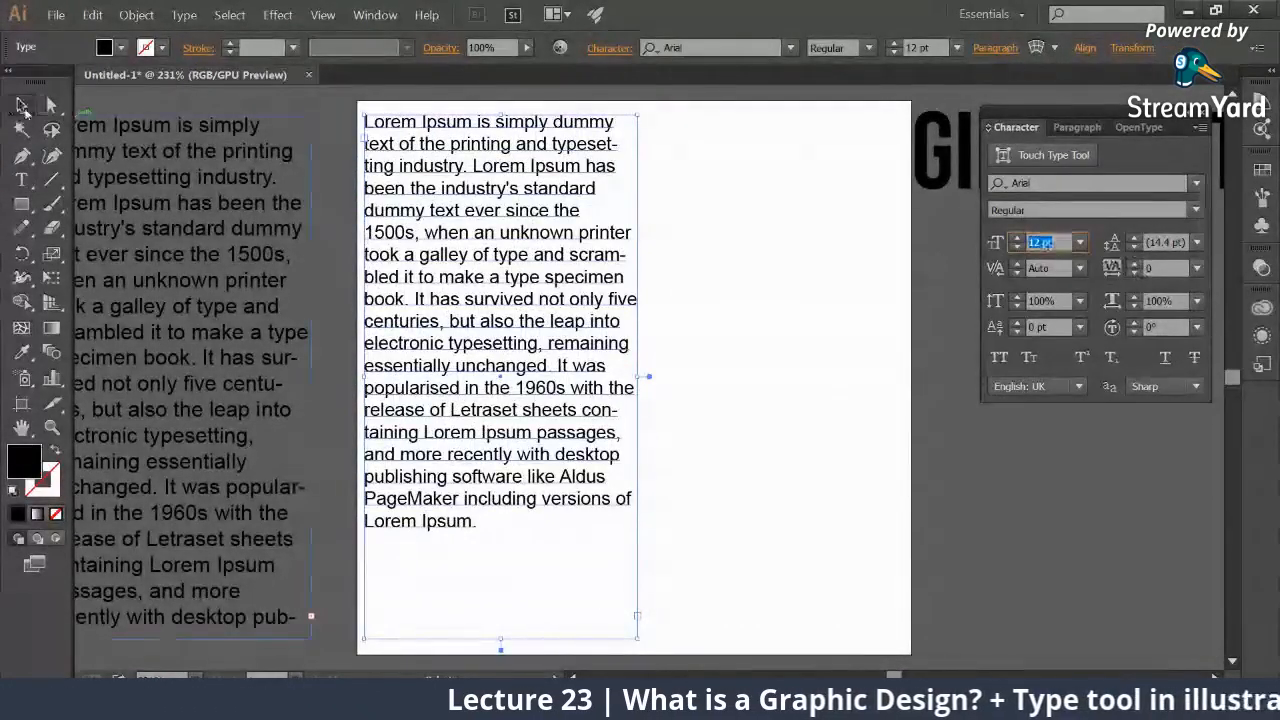
click(347, 177)
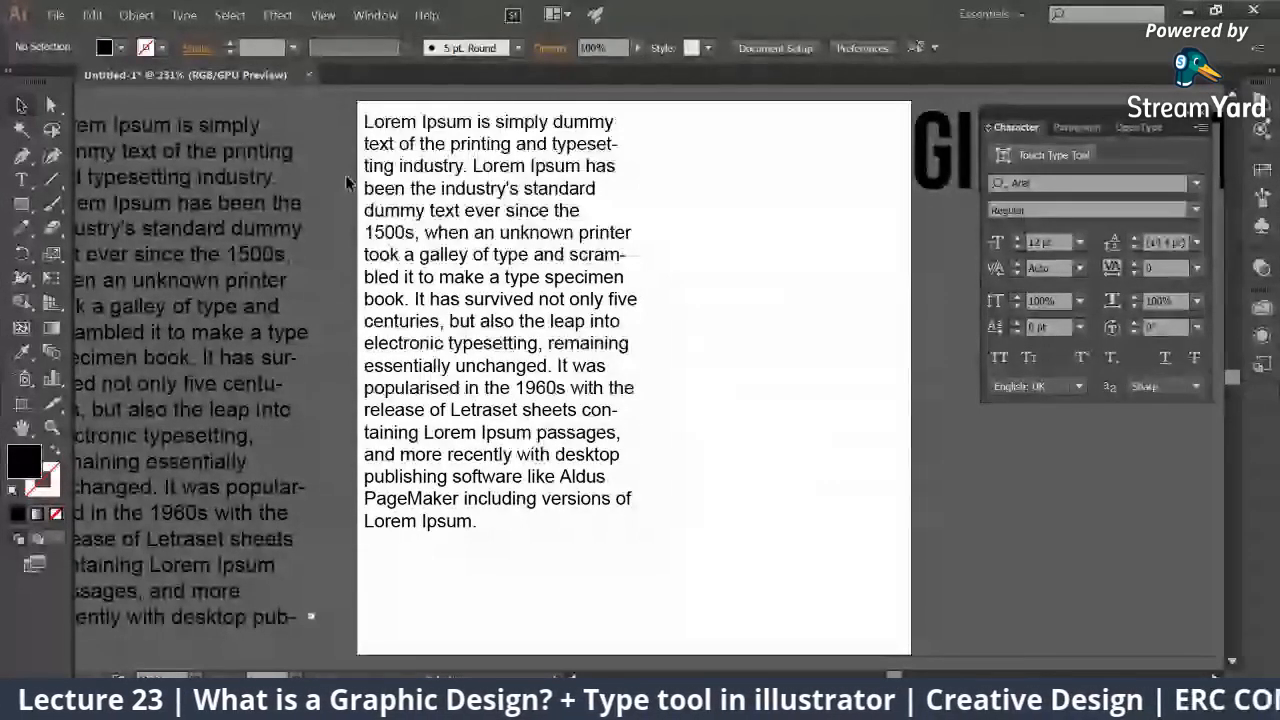
Step: Add point text reading FONT on the empty area beside the Lorem Ipsum paragraph
click(23, 187)
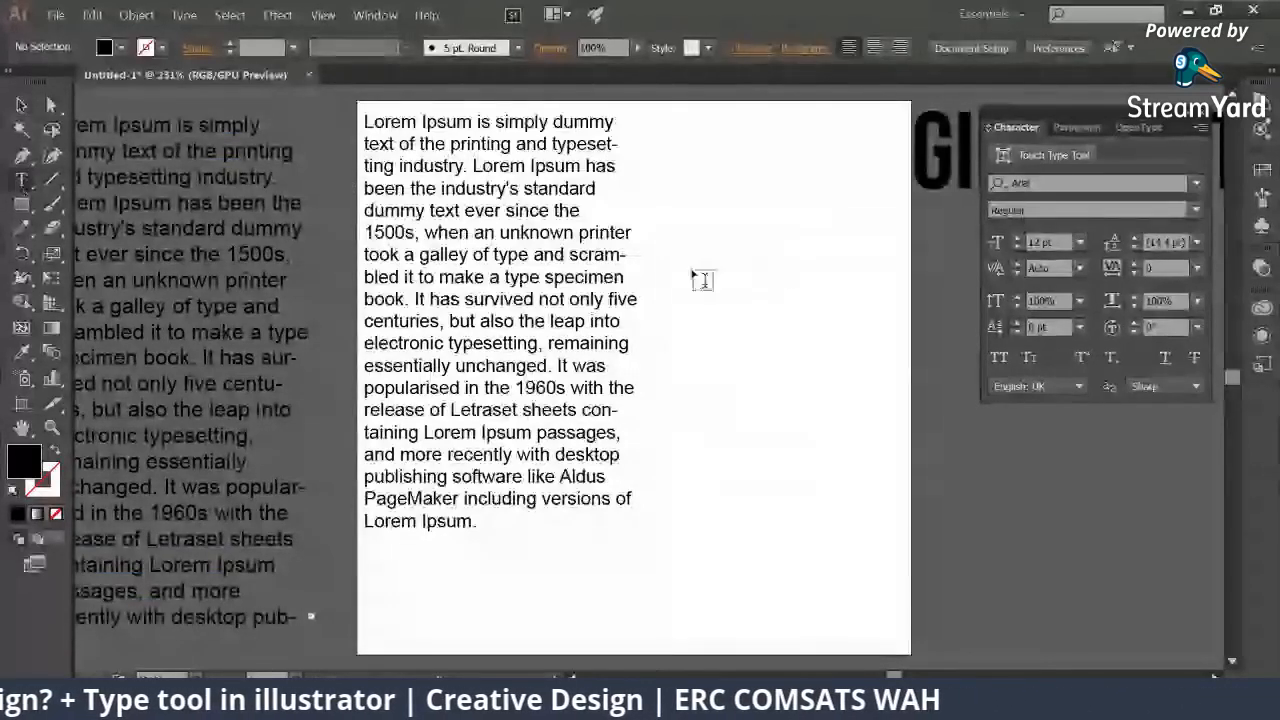
click(724, 306)
text(FONT)
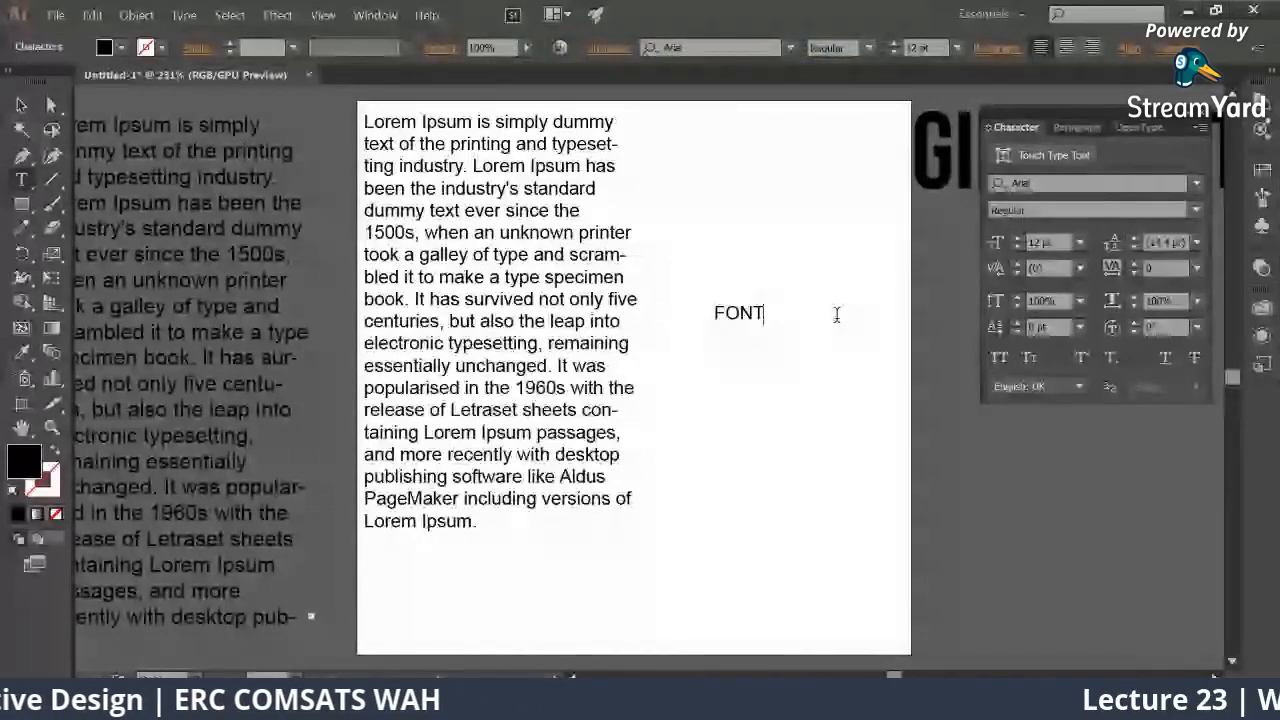
Step: Move the 12 pt Lorem Ipsum paragraph off the artboard to the empty area above it
key(Escape)
key(ctrl+a)
drag(545, 391, 733, 468)
click(733, 468)
drag(745, 326, 511, 403)
drag(506, 658, 427, 268)
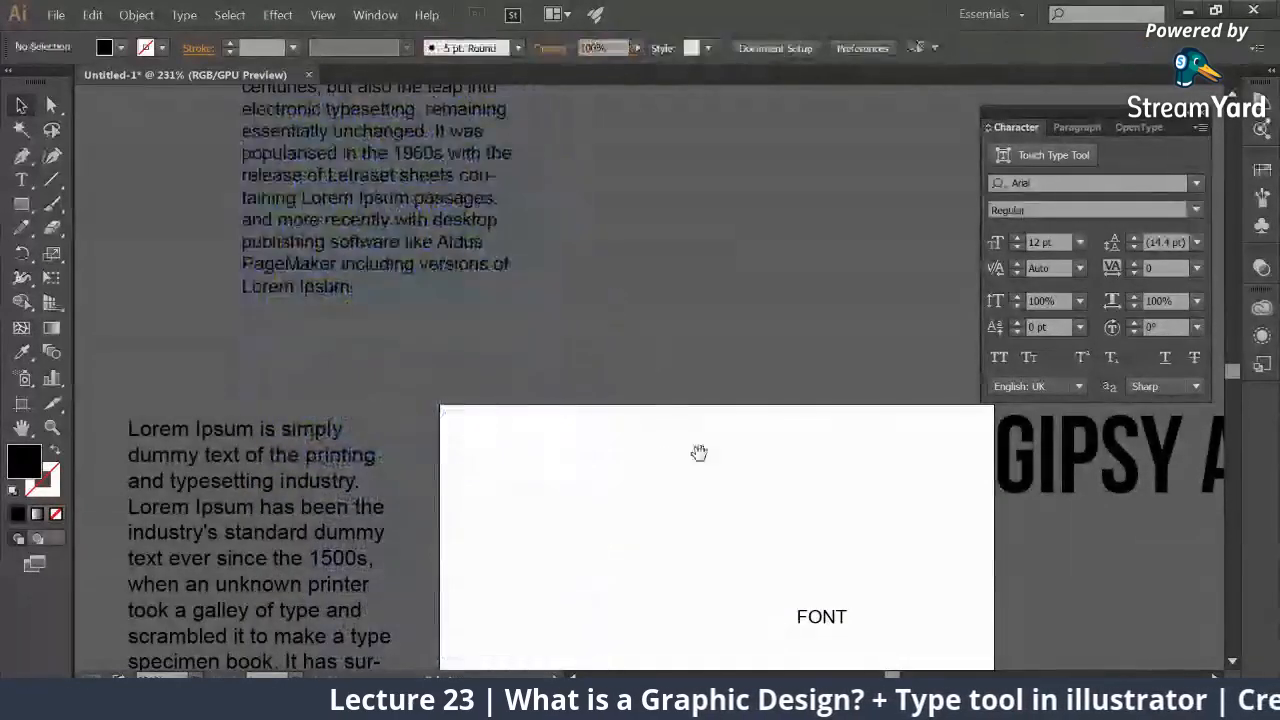
Step: Scale the FONT text up to 36.66 pt near the artboard's upper left and set its style to Arial Bold
drag(700, 451, 557, 262)
click(703, 425)
drag(704, 418, 808, 371)
drag(752, 389, 503, 308)
click(869, 47)
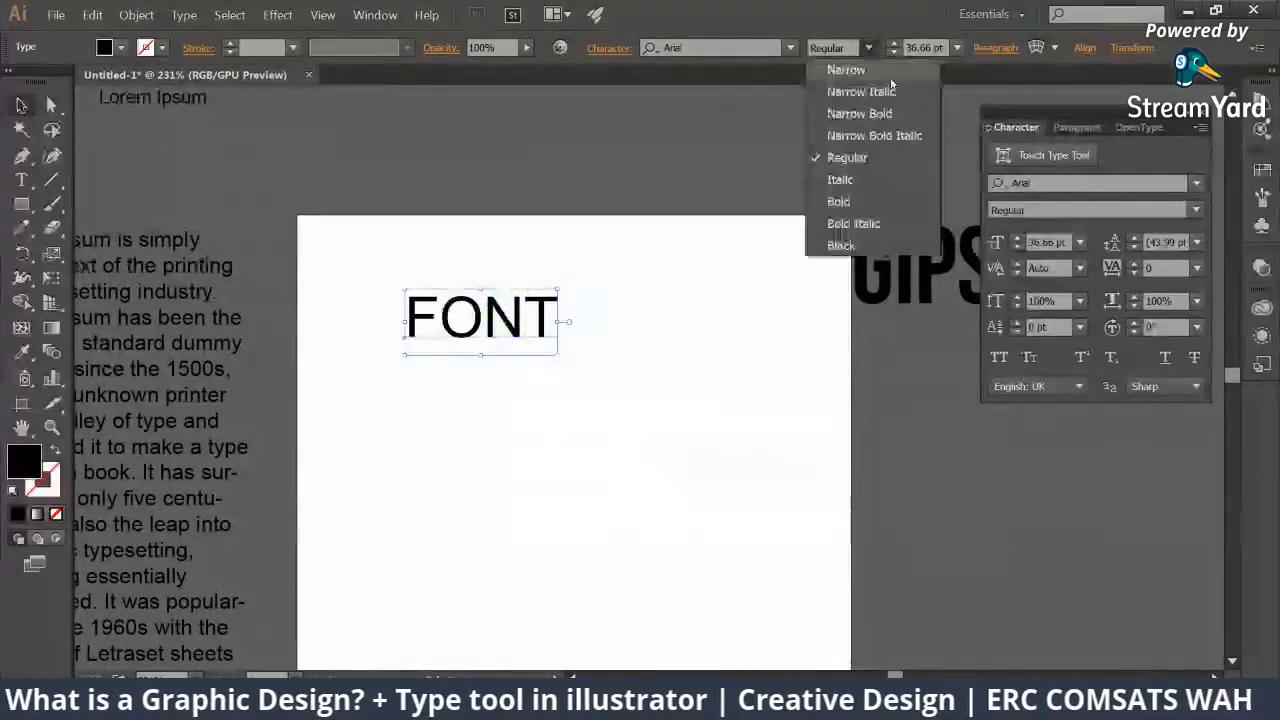
click(842, 177)
Step: Duplicate the FONT text directly below itself and change the copy's wording to ARIAL
drag(507, 352, 512, 434)
double_click(512, 392)
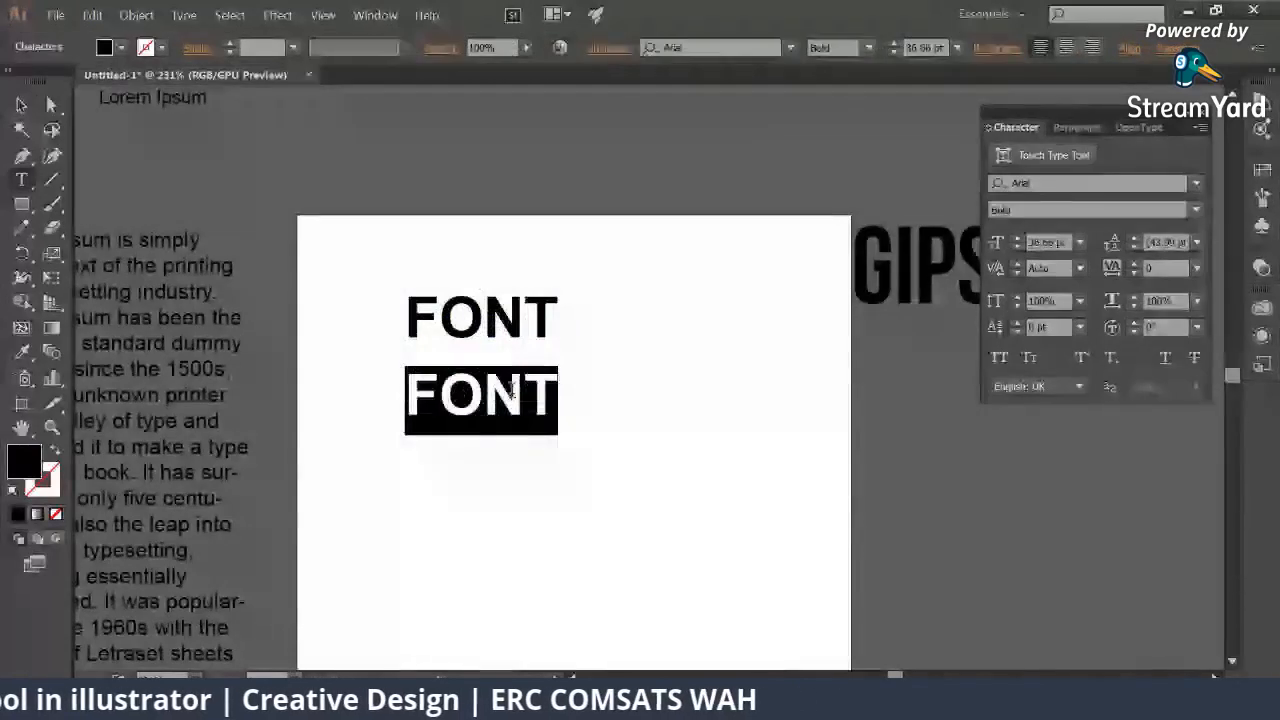
text(ARIAL)
click(21, 104)
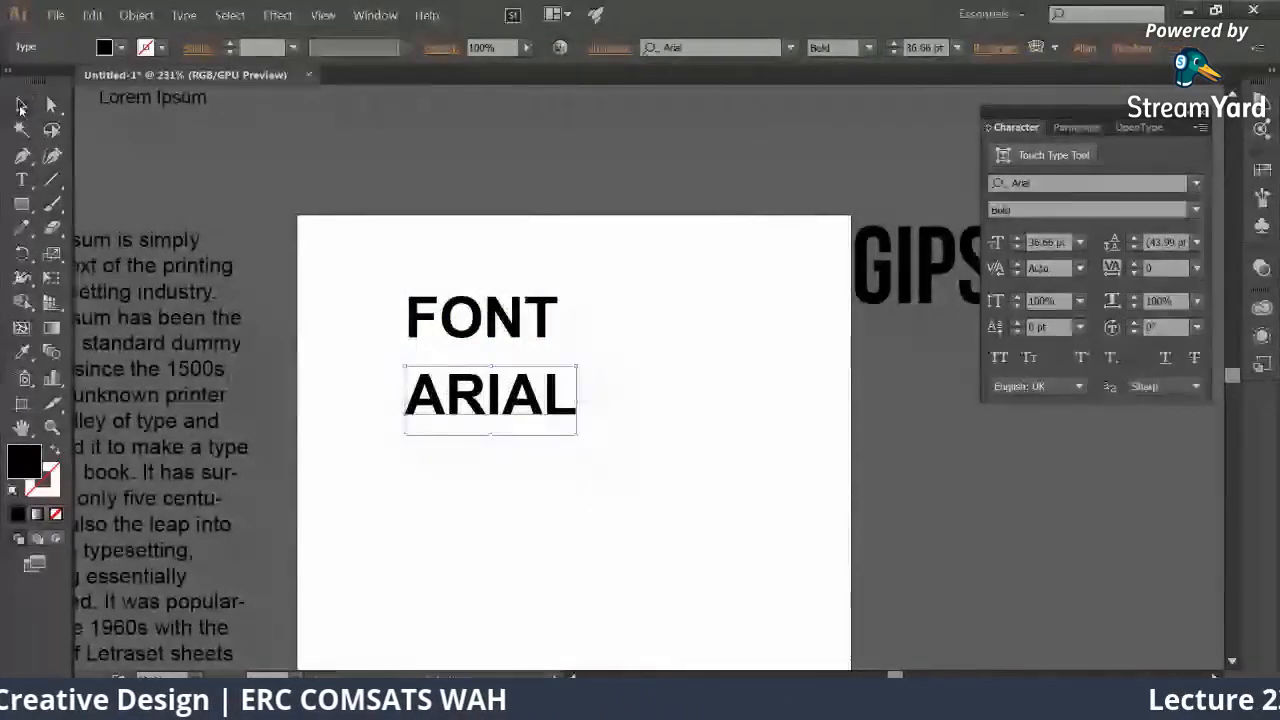
Step: Place ARIAL beside FONT on the same line and duplicate both words as a second row below
drag(524, 420, 650, 443)
click(529, 400)
click(403, 283)
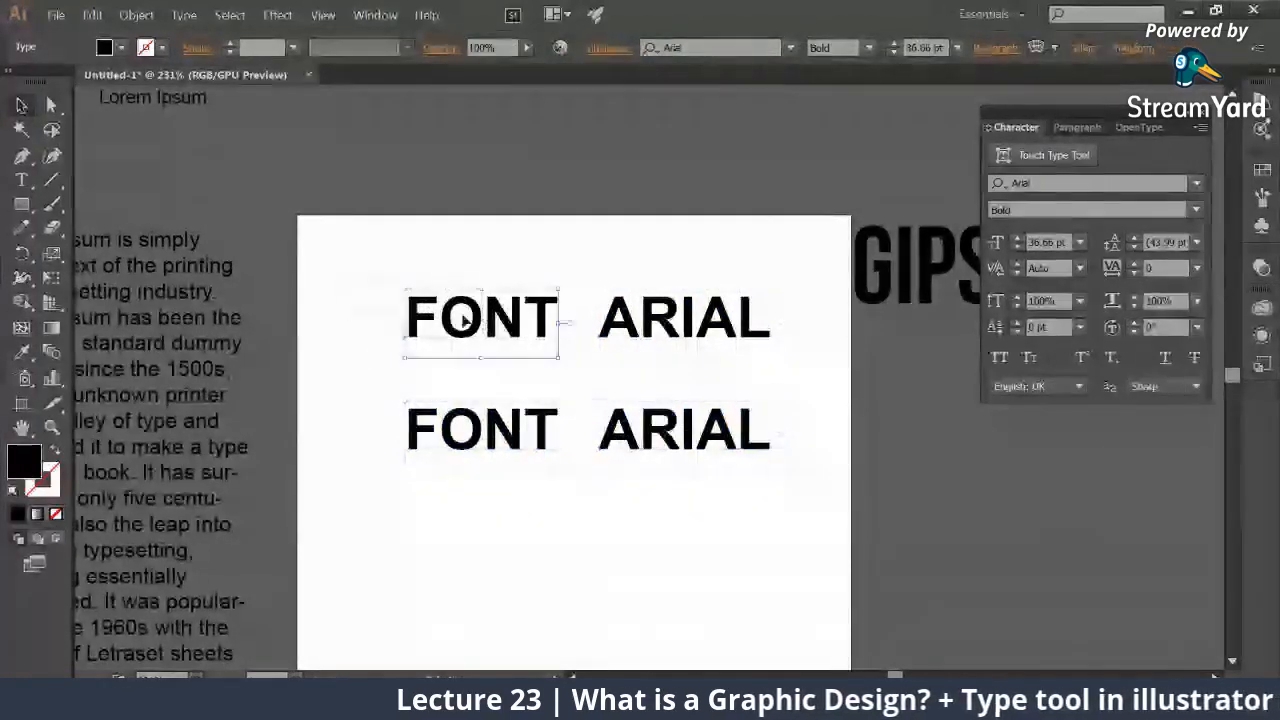
Step: Draw a short line between FONT and ARIAL in the upper row and turn it into an arrow with a black 2 pt stroke
click(21, 158)
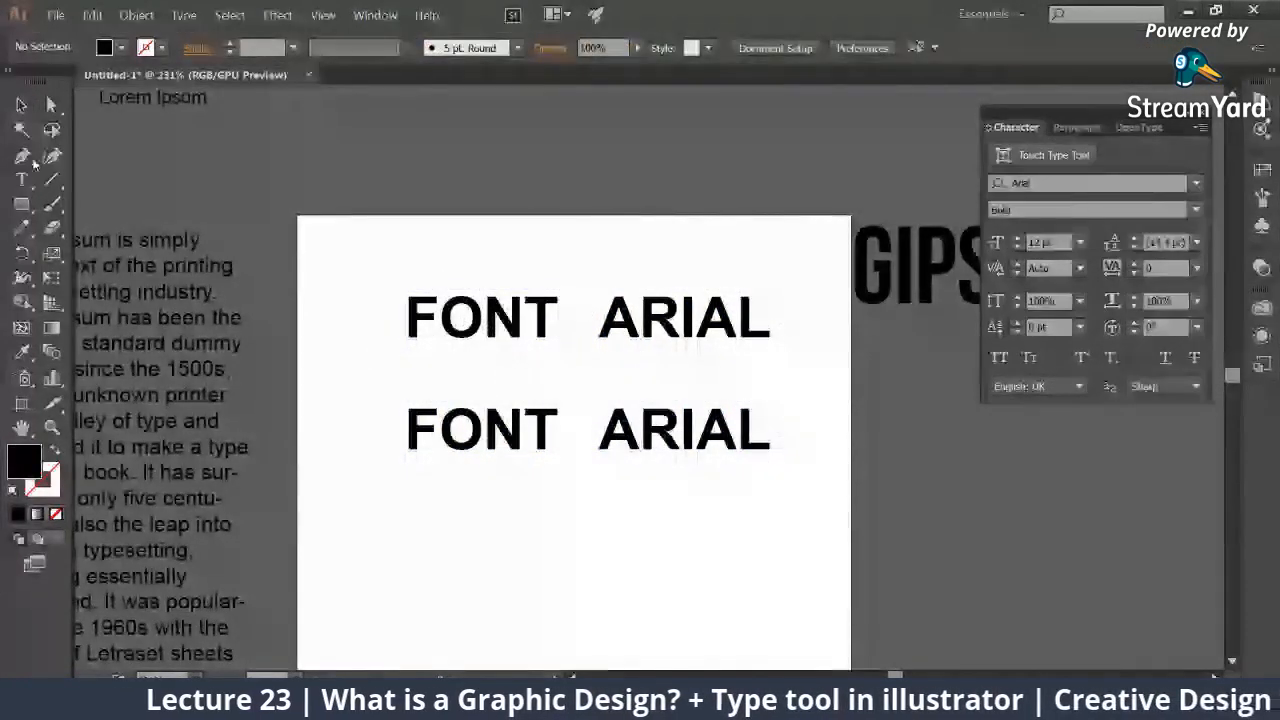
click(587, 322)
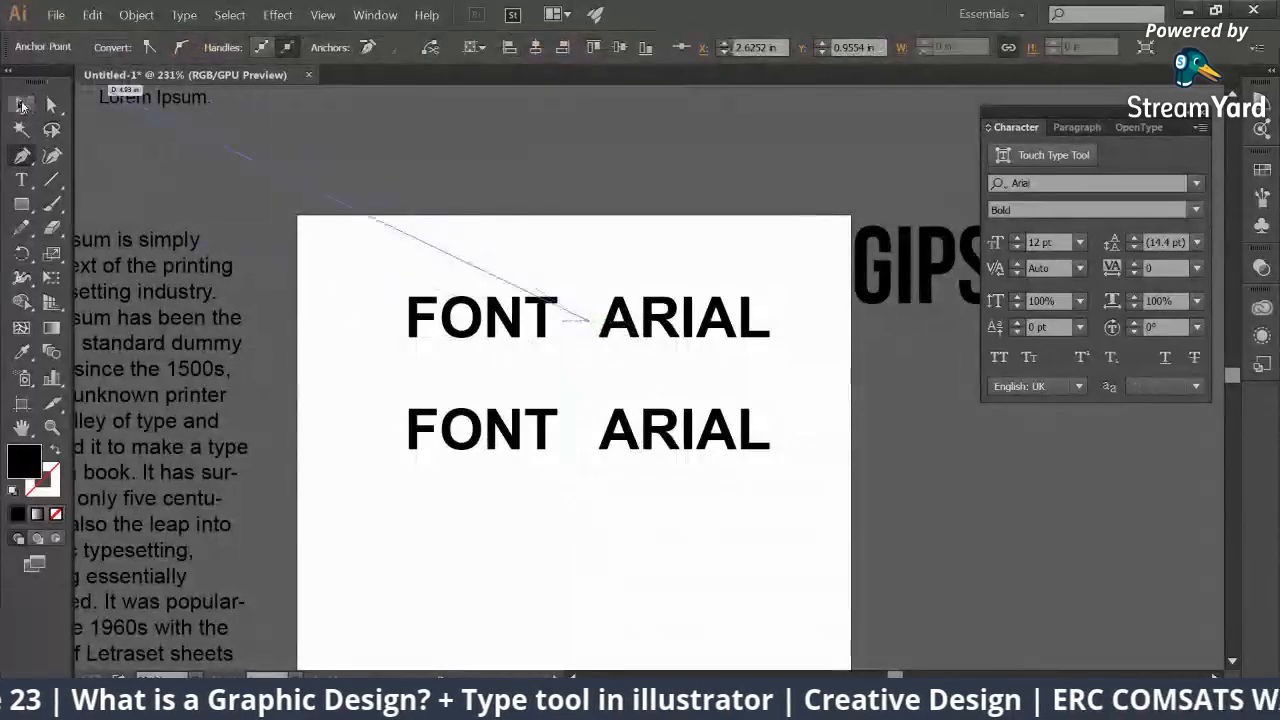
key(v)
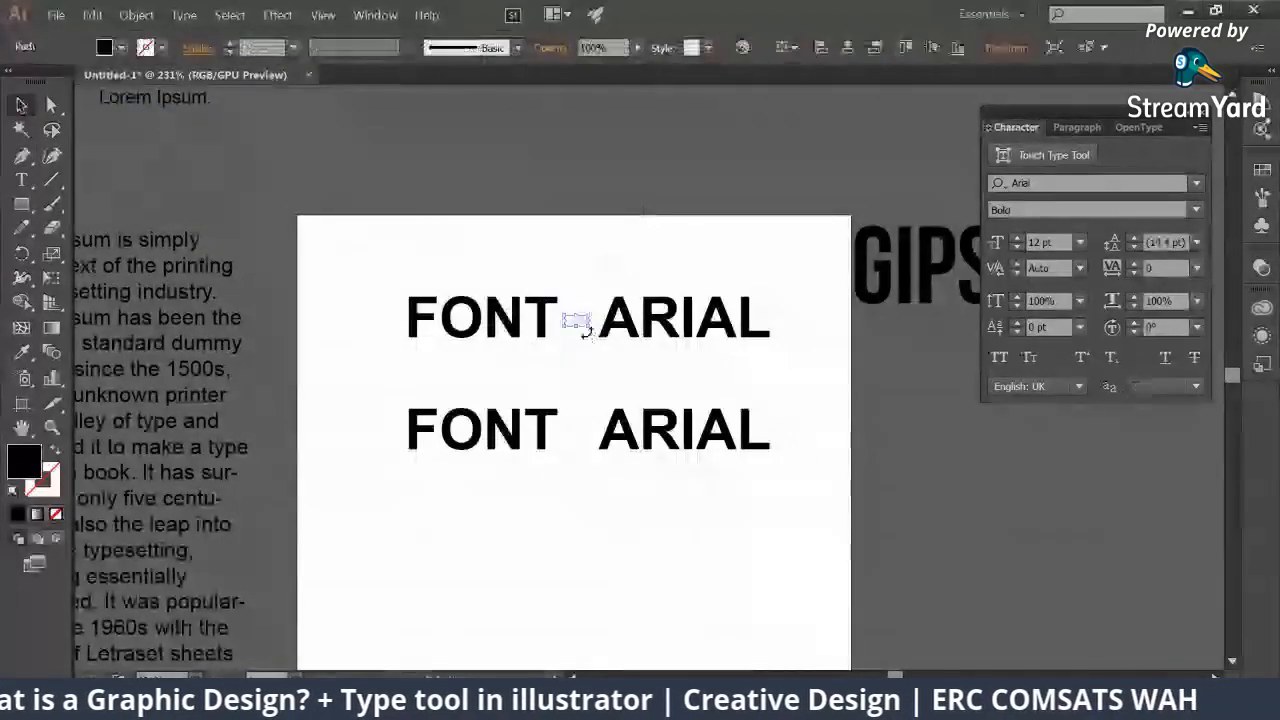
click(229, 46)
click(197, 48)
click(176, 258)
click(146, 325)
click(489, 515)
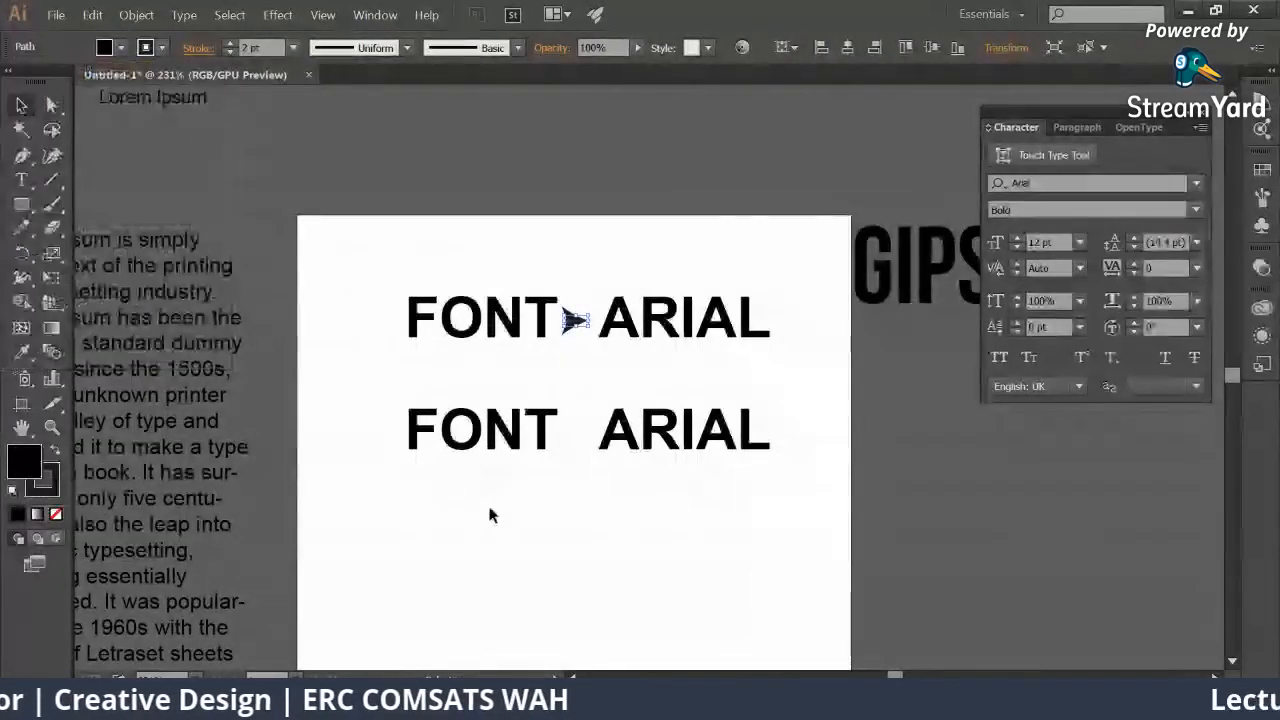
click(489, 515)
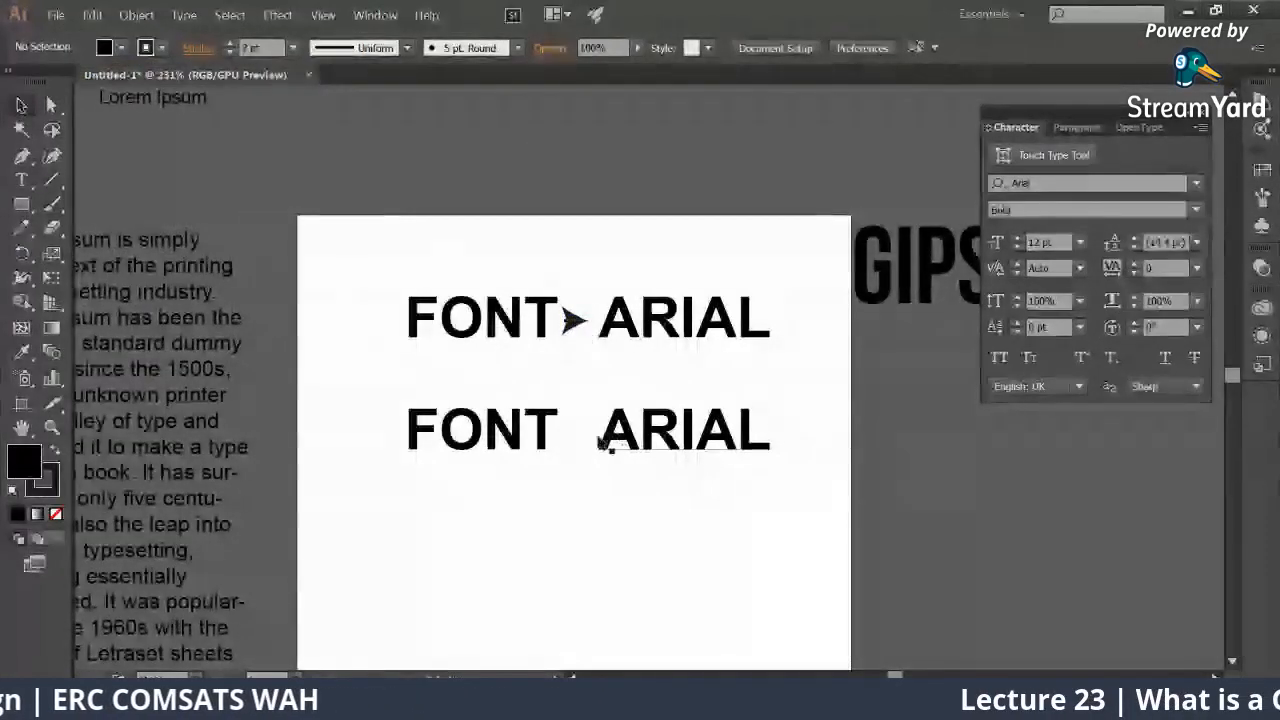
Step: Move the second row's ARIAL downwards and extend that row's FONT text to read FONT FAMILY
drag(645, 445, 632, 593)
key(t)
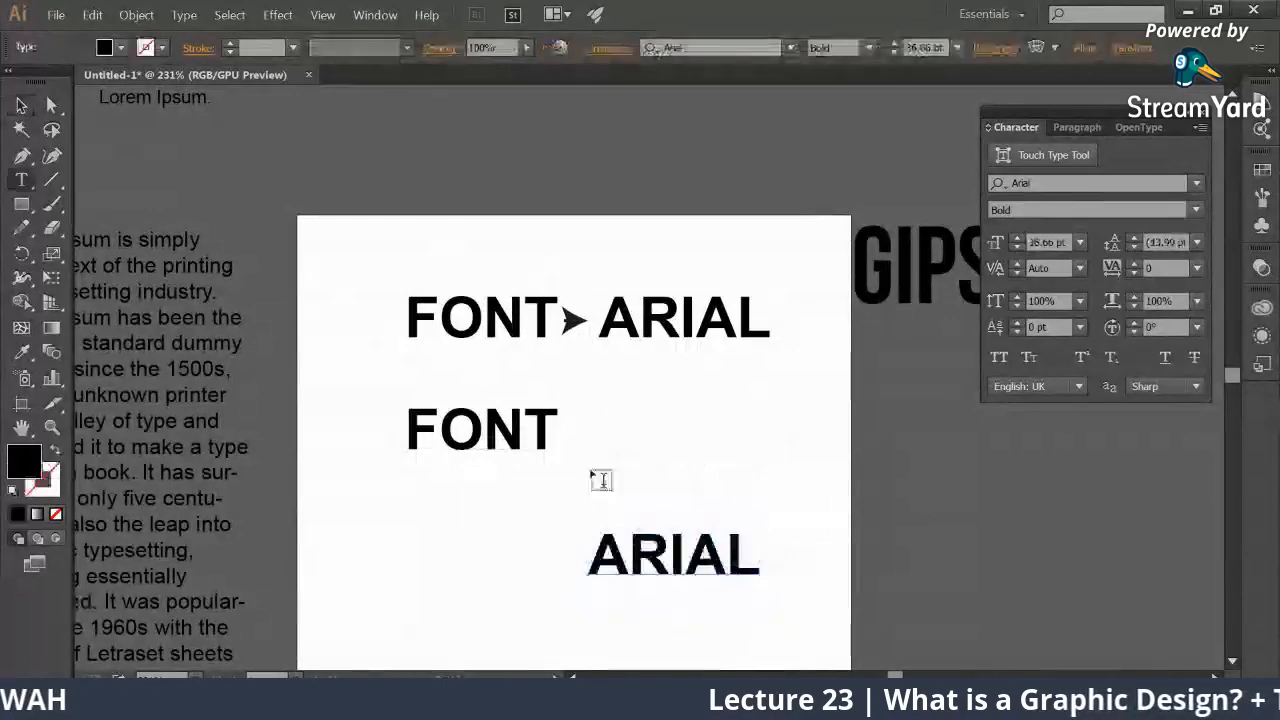
click(578, 440)
text(Fami)
key(BackSpace)
key(BackSpace)
key(BackSpace)
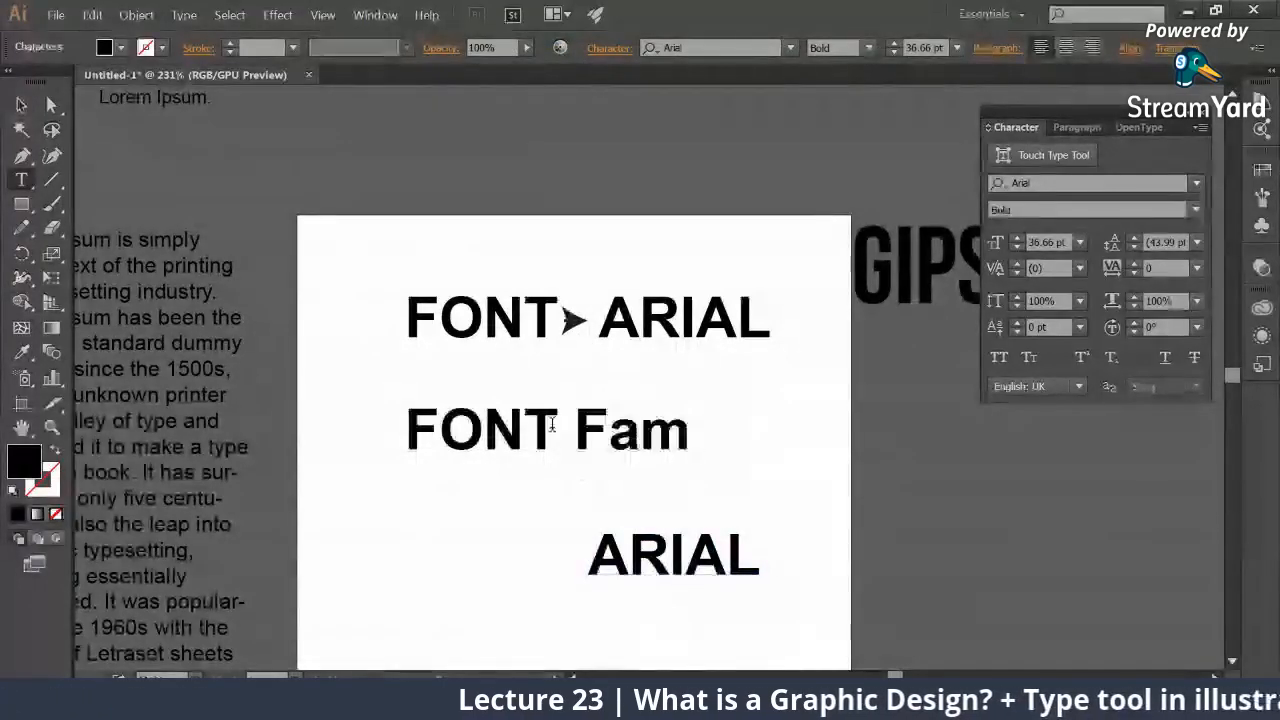
text(F)
key(BackSpace)
text(ami)
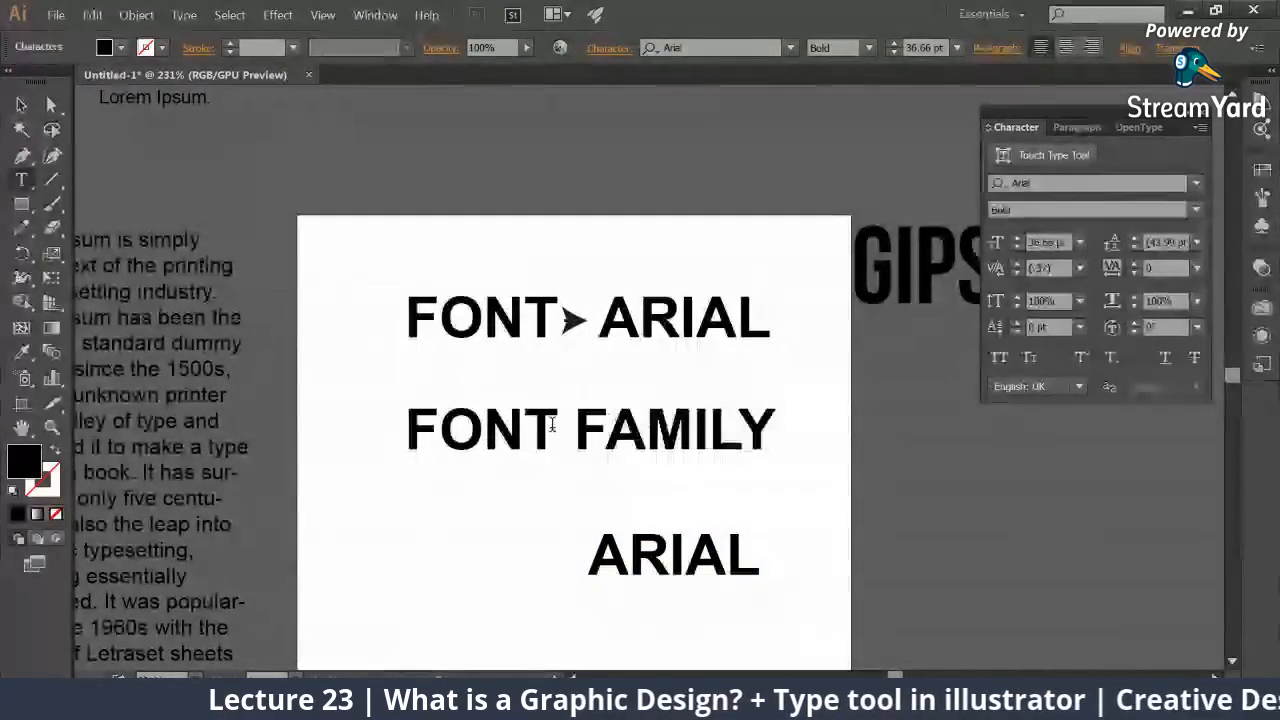
click(22, 106)
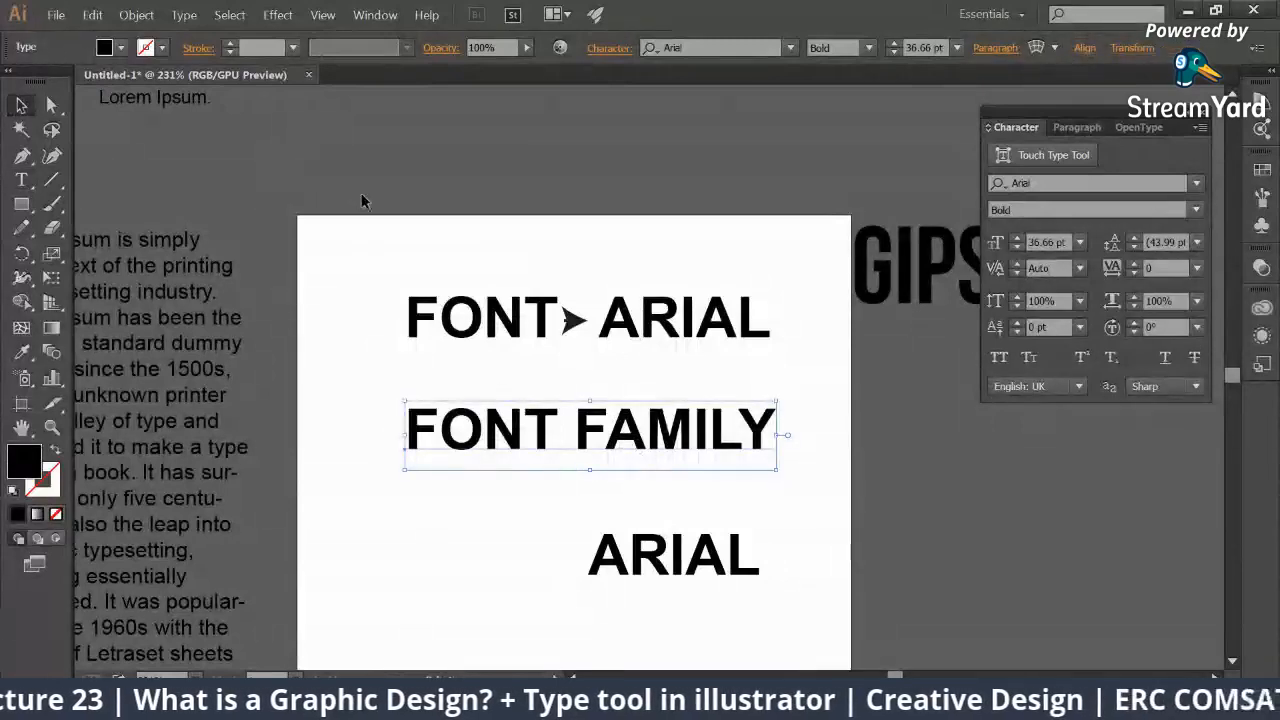
Step: Place the lower ARIAL under FONT FAMILY and extend it to three lines reading ARIAL NARROW, ARIAL and ARIAL REGULAR
drag(645, 560, 560, 515)
drag(500, 507, 463, 499)
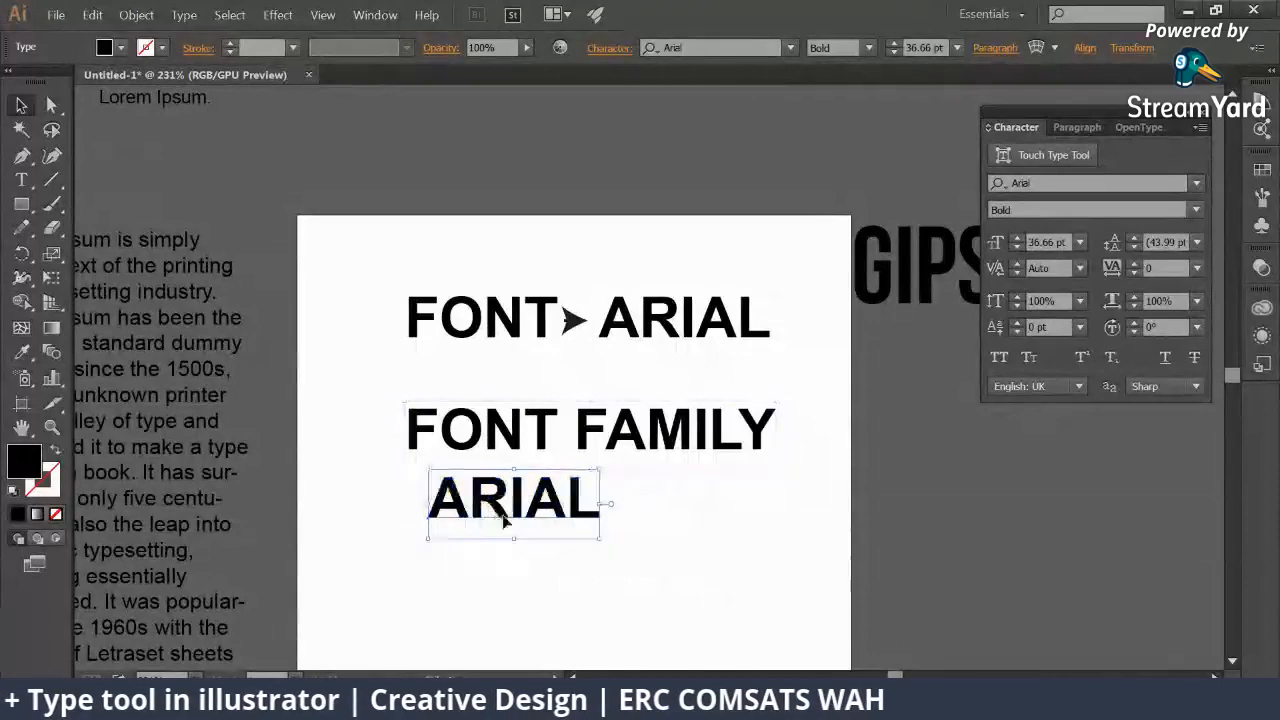
key(t)
key(BackSpace)
key(BackSpace)
key(BackSpace)
text(N)
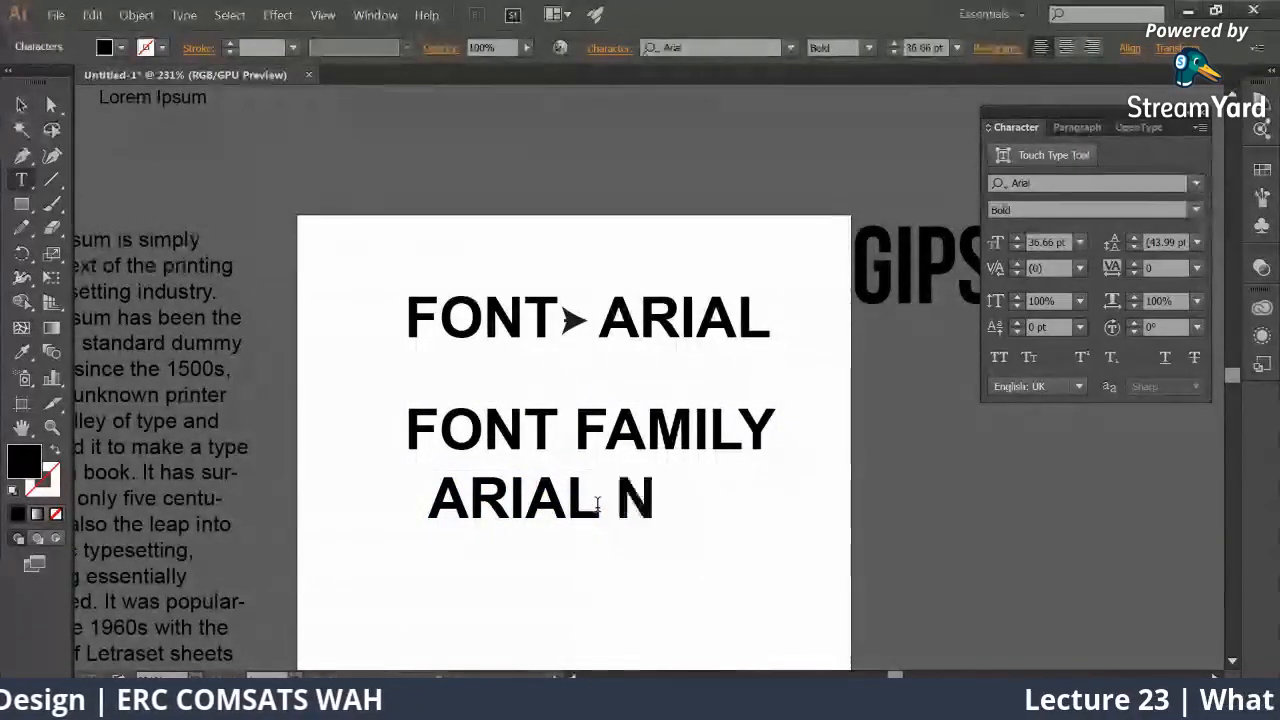
text(ARROW)
key(Return)
text(AI)
key(BackSpace)
text(RIAL)
key(Return)
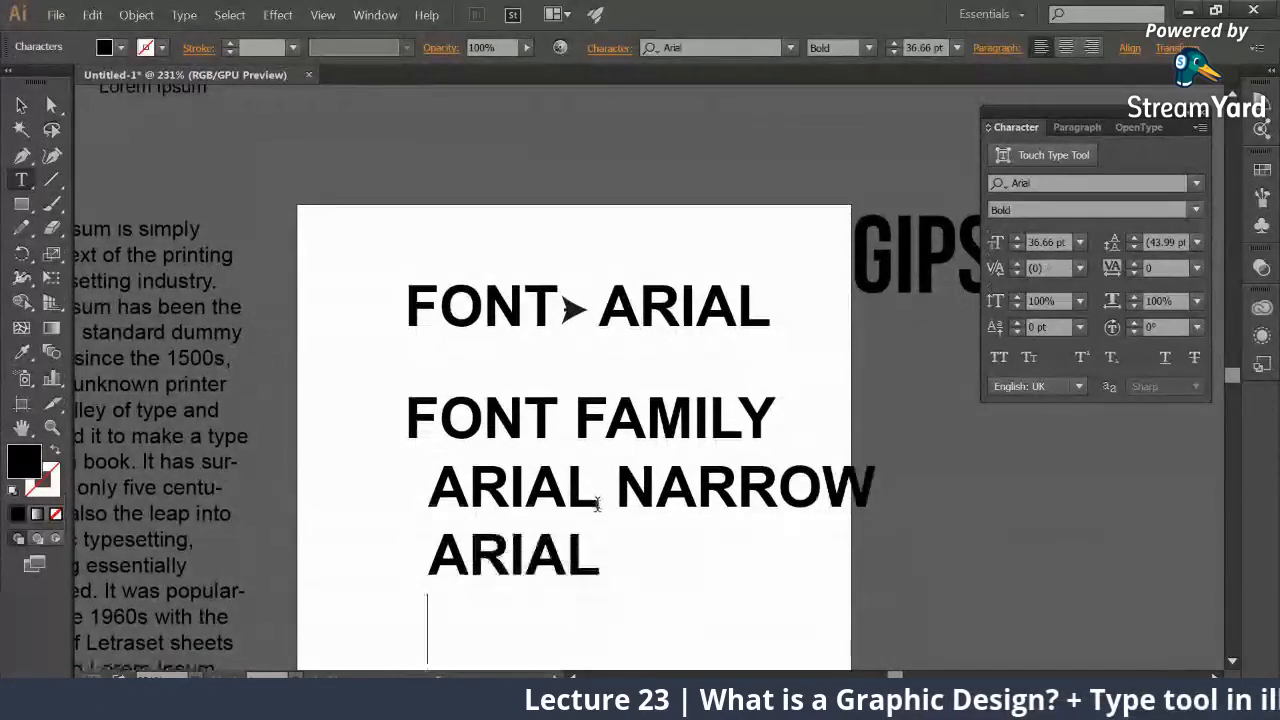
text(ARIAL RE)
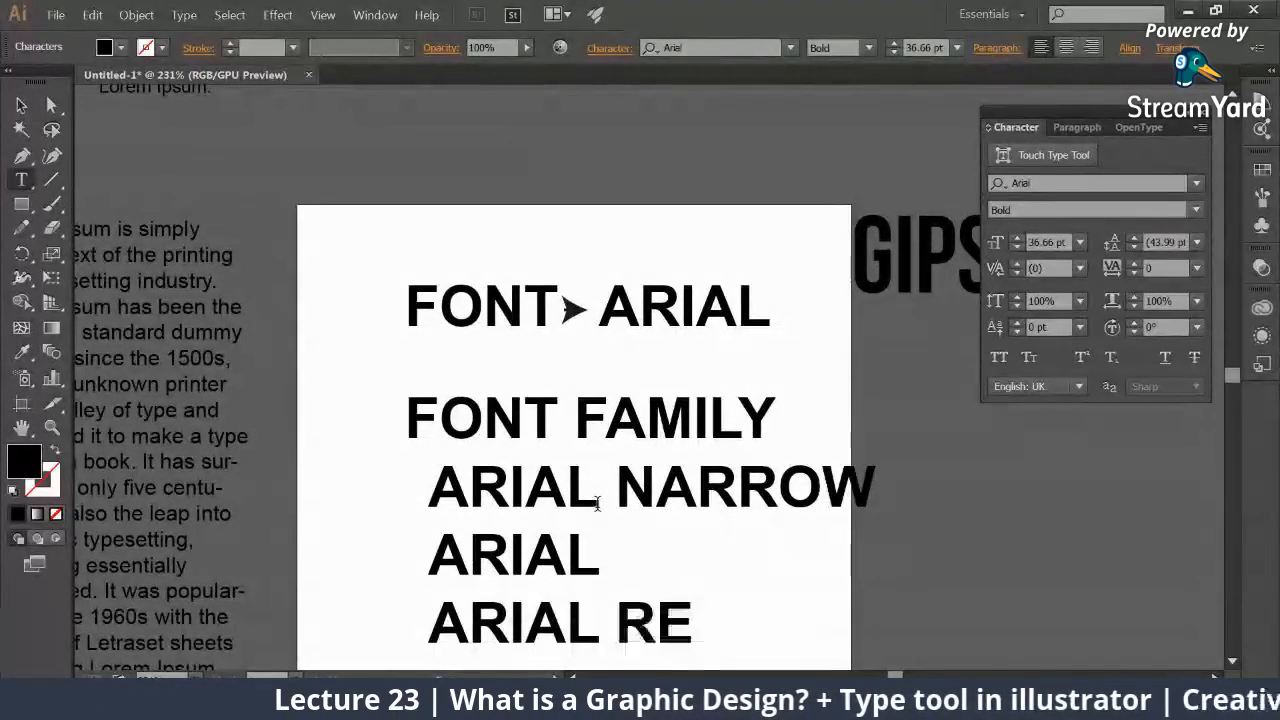
text(GULAR)
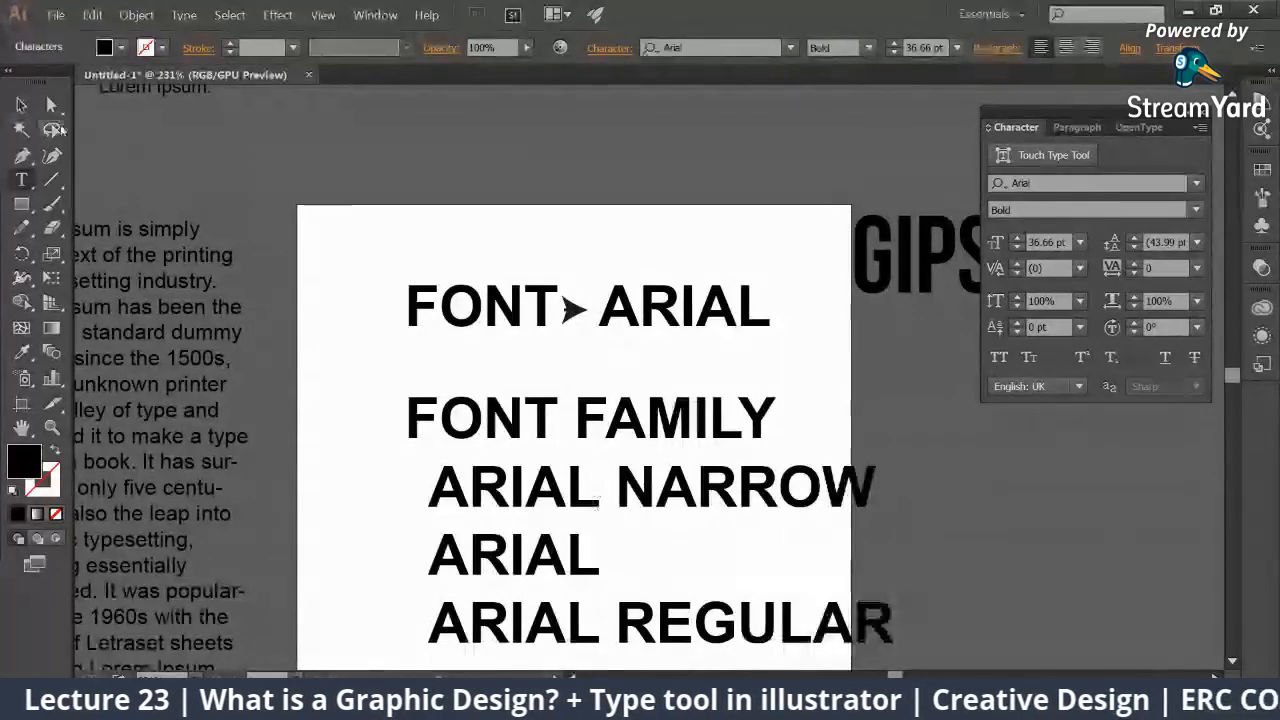
Step: Reduce the three-line Arial list's font size to 16 pt
click(33, 106)
click(1015, 248)
click(1015, 248)
click(1015, 248)
click(1015, 248)
click(1015, 248)
click(1015, 248)
click(1015, 248)
click(1015, 248)
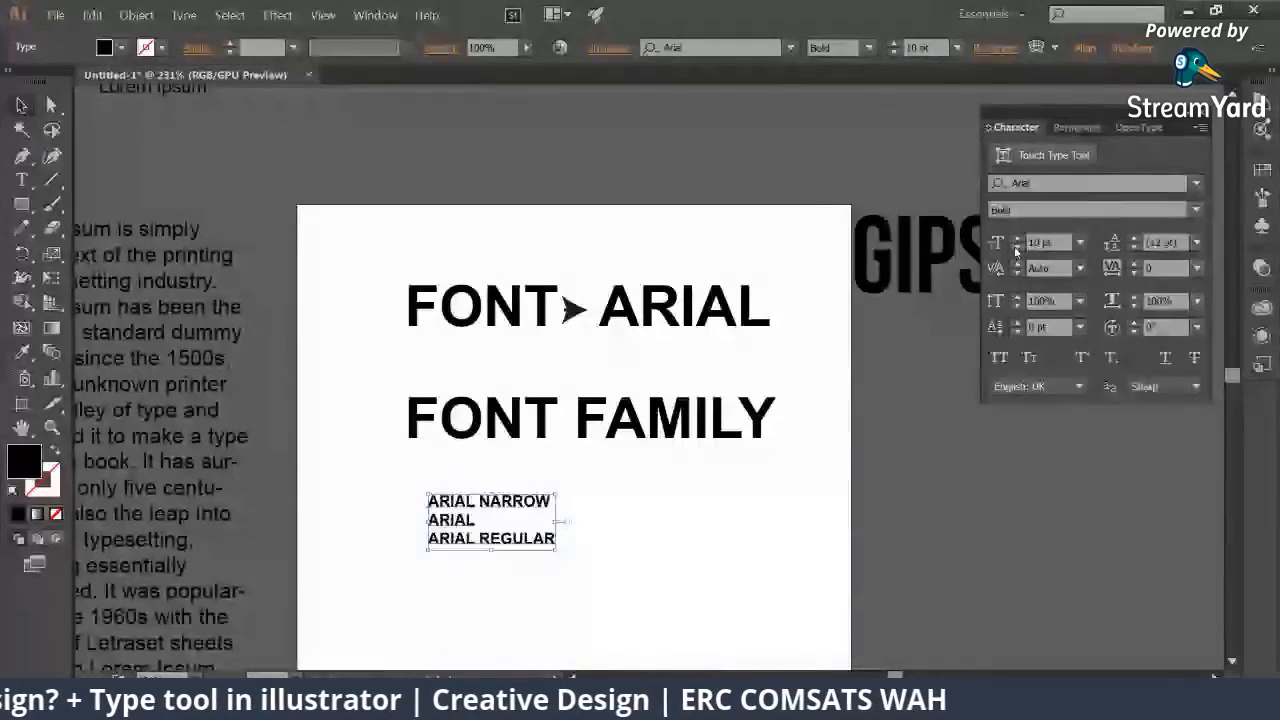
click(1017, 268)
click(829, 376)
click(1017, 239)
click(1017, 239)
click(1017, 239)
click(1017, 239)
Step: Duplicate the Arial list as a second column and reword its lines to ARIAL BOLD, ARIAL ITALIC and ARIAL BOLD ITALIC
drag(554, 509, 852, 467)
double_click(708, 471)
text(OLD)
key(BackSpace)
key(BackSpace)
key(BackSpace)
text(BO:LD)
click(717, 496)
text(ITALIC)
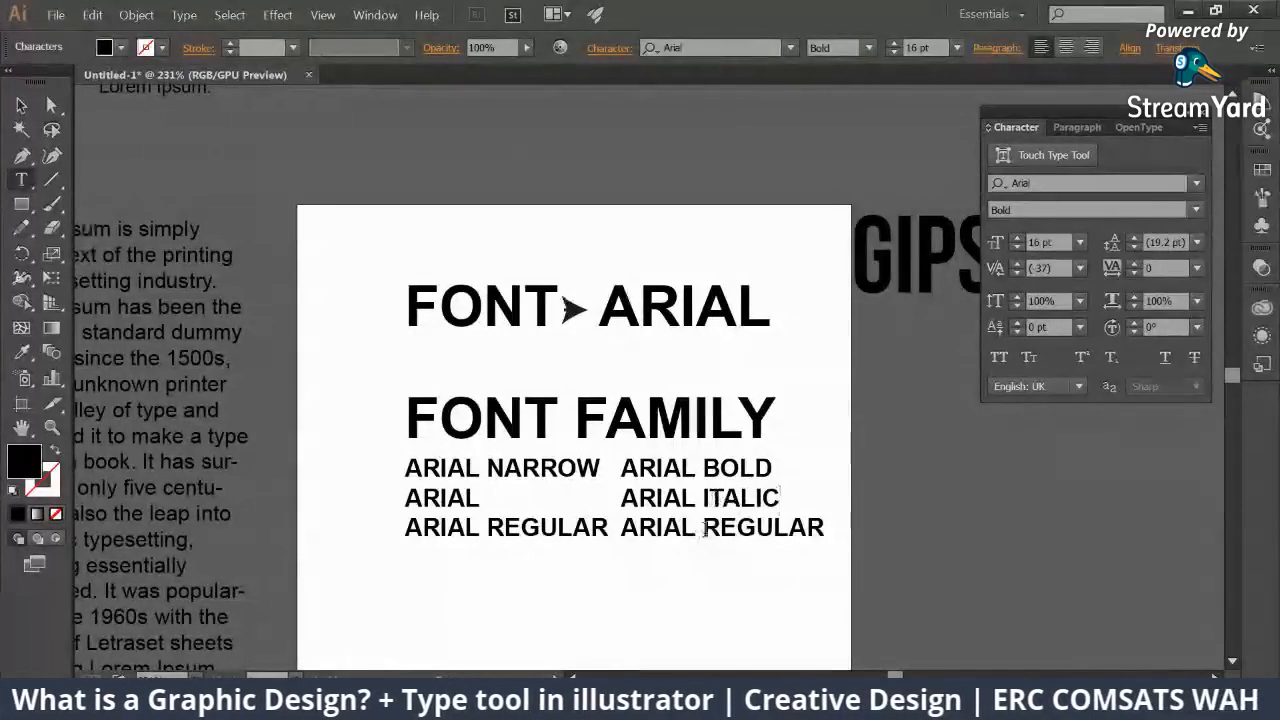
double_click(706, 530)
text(BOLD ITALIC)
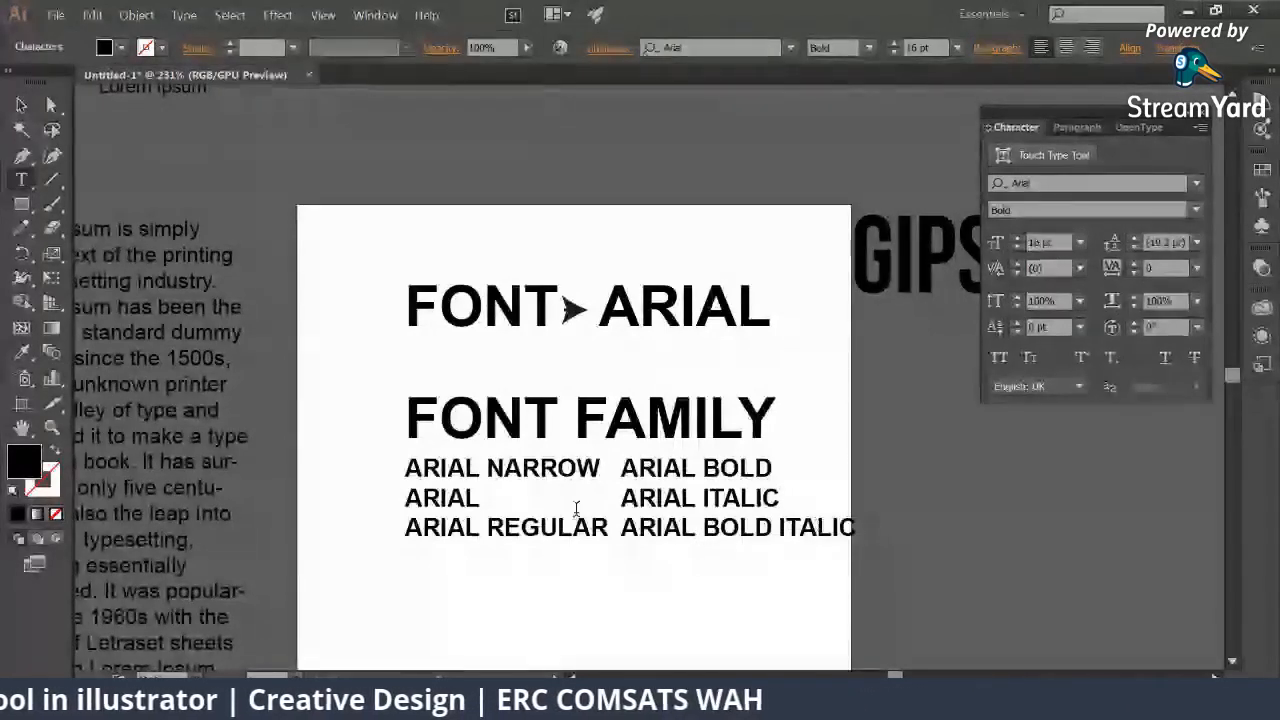
Step: Shift both Arial list columns left together so they fit within the artboard, then deselect them
click(20, 107)
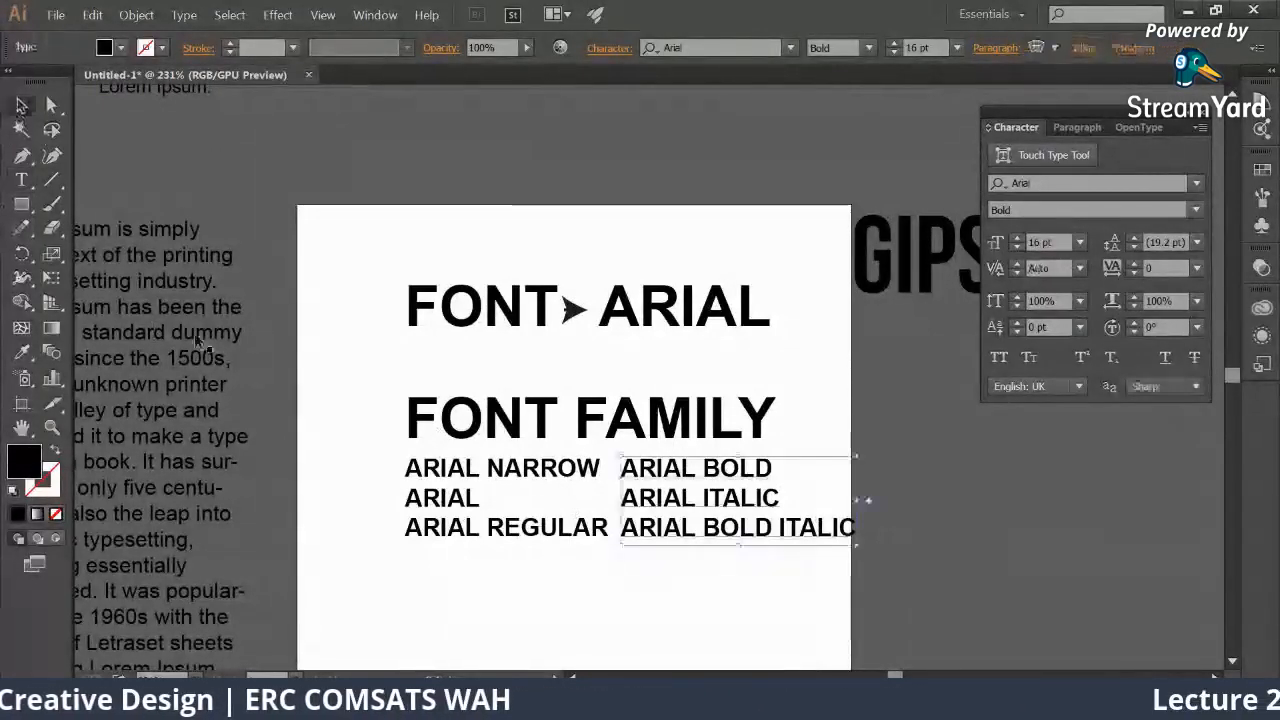
shift+click(430, 482)
drag(430, 482, 398, 482)
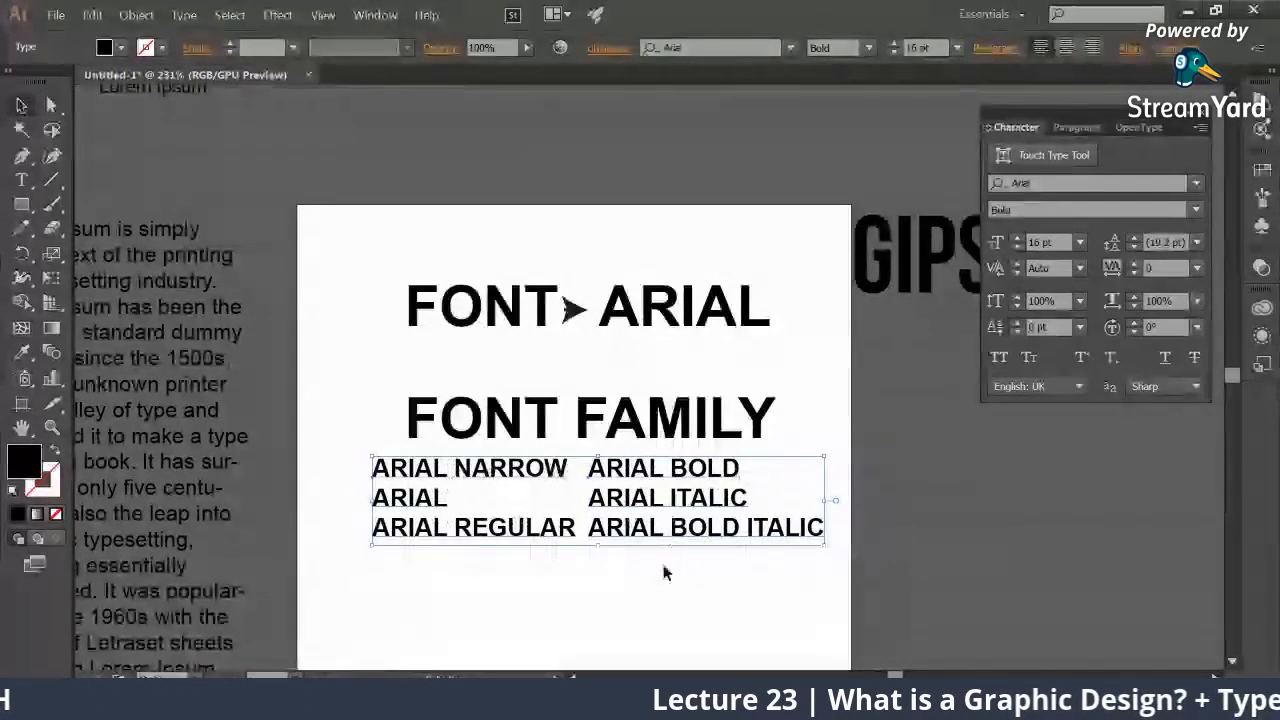
scroll(665, 572, down, 2)
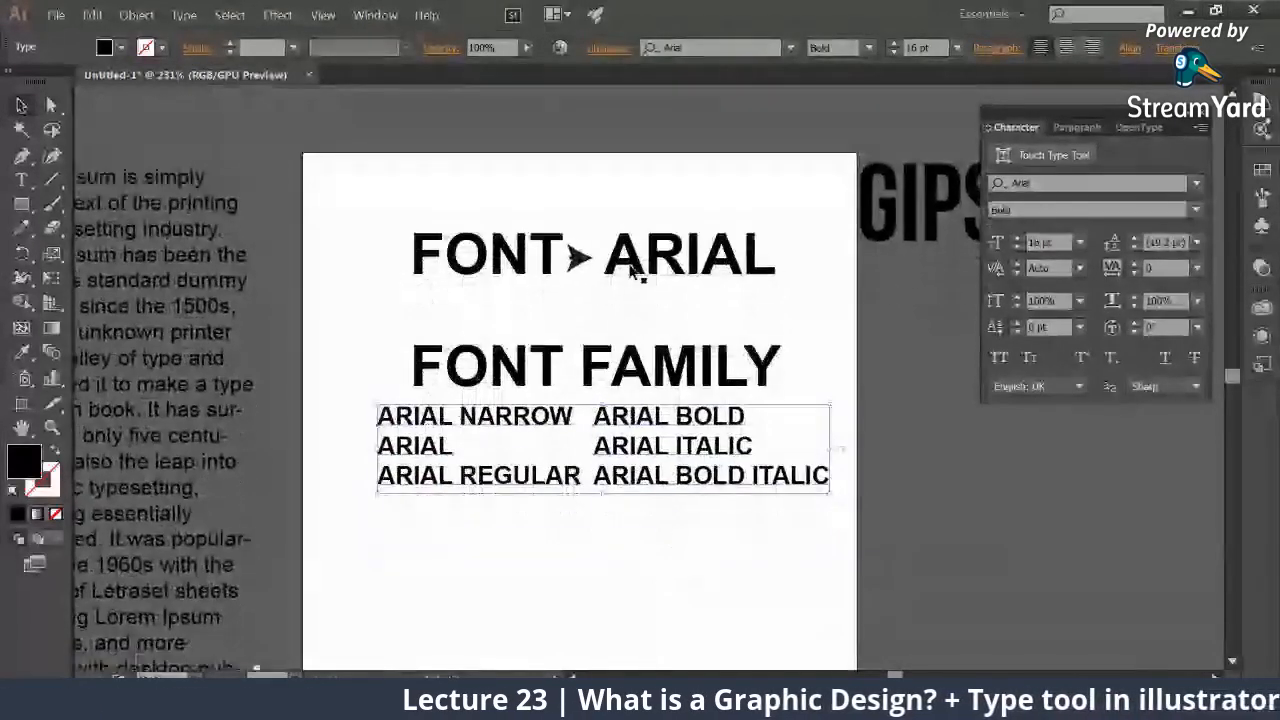
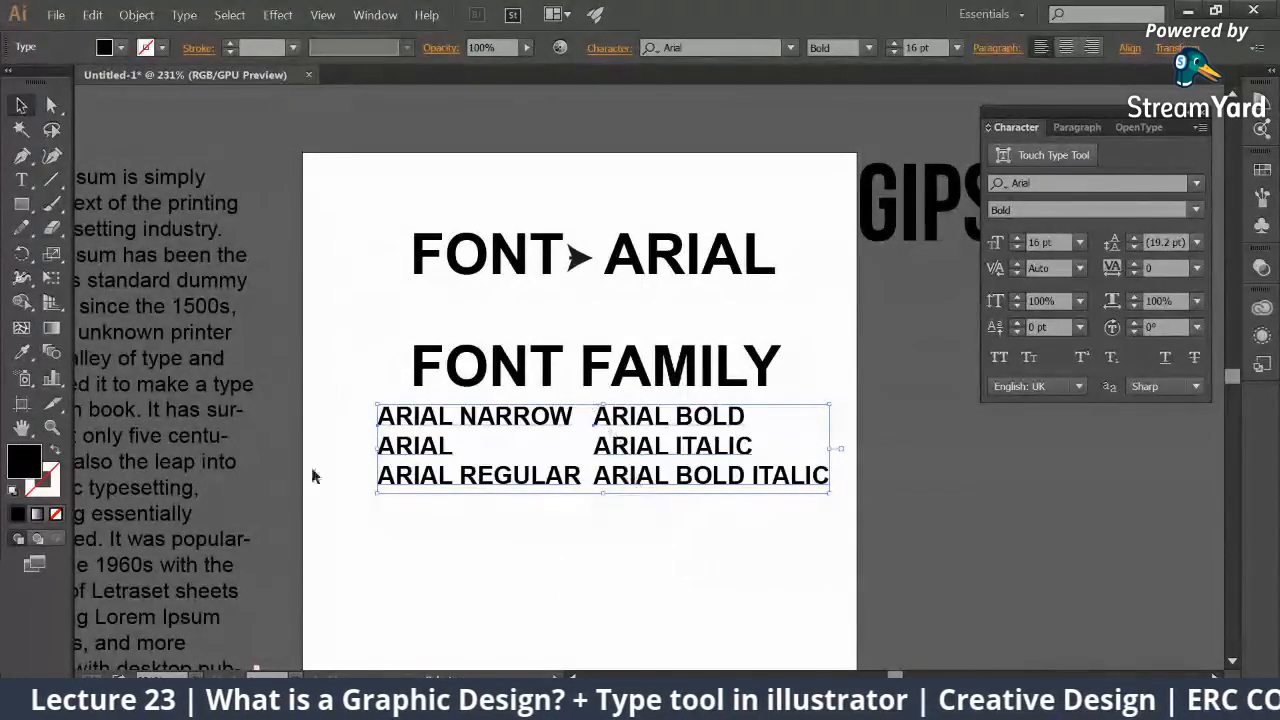
click(636, 551)
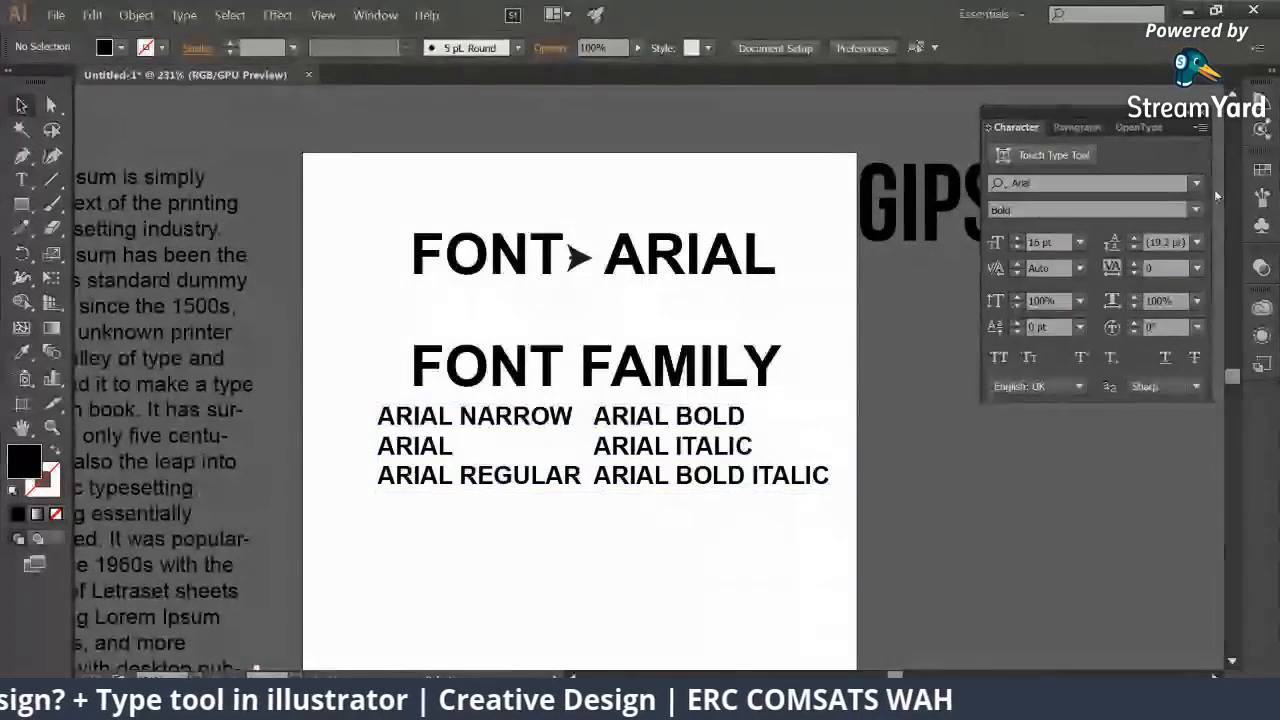
Step: Choose the Attack 13 font and add the text ATTACK below the Arial lists
click(1197, 184)
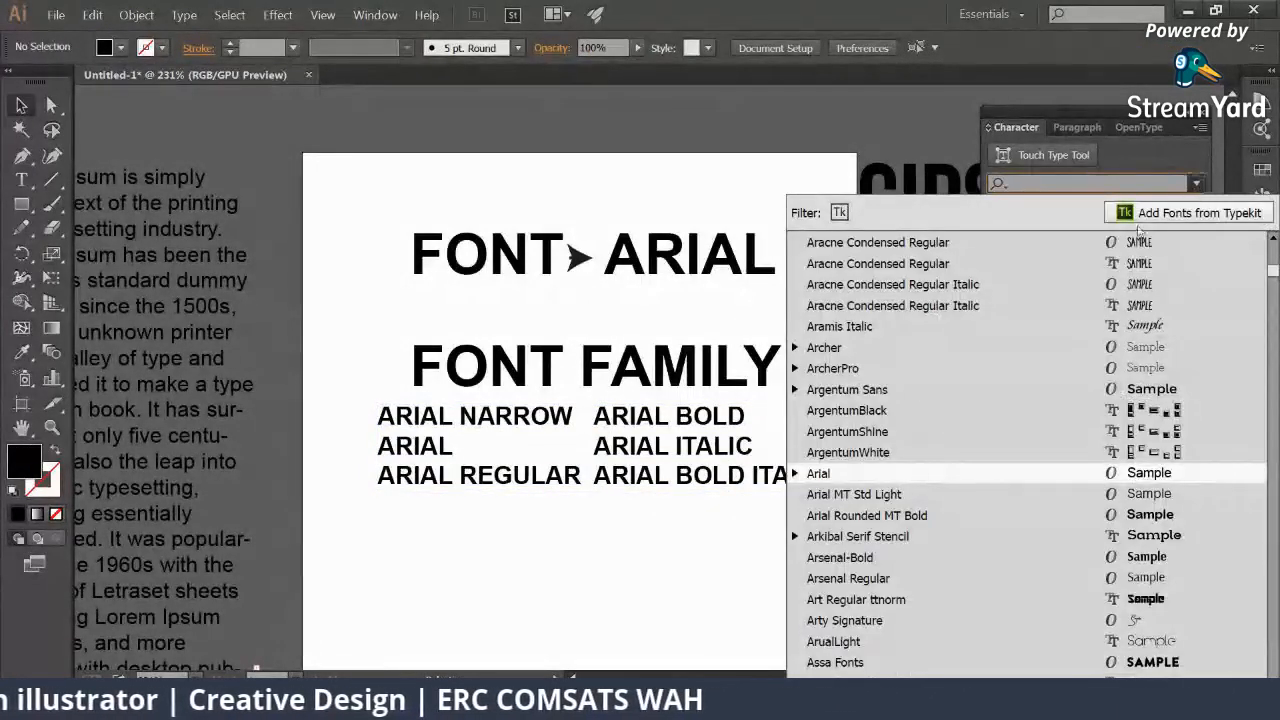
scroll(1020, 405, down, 3)
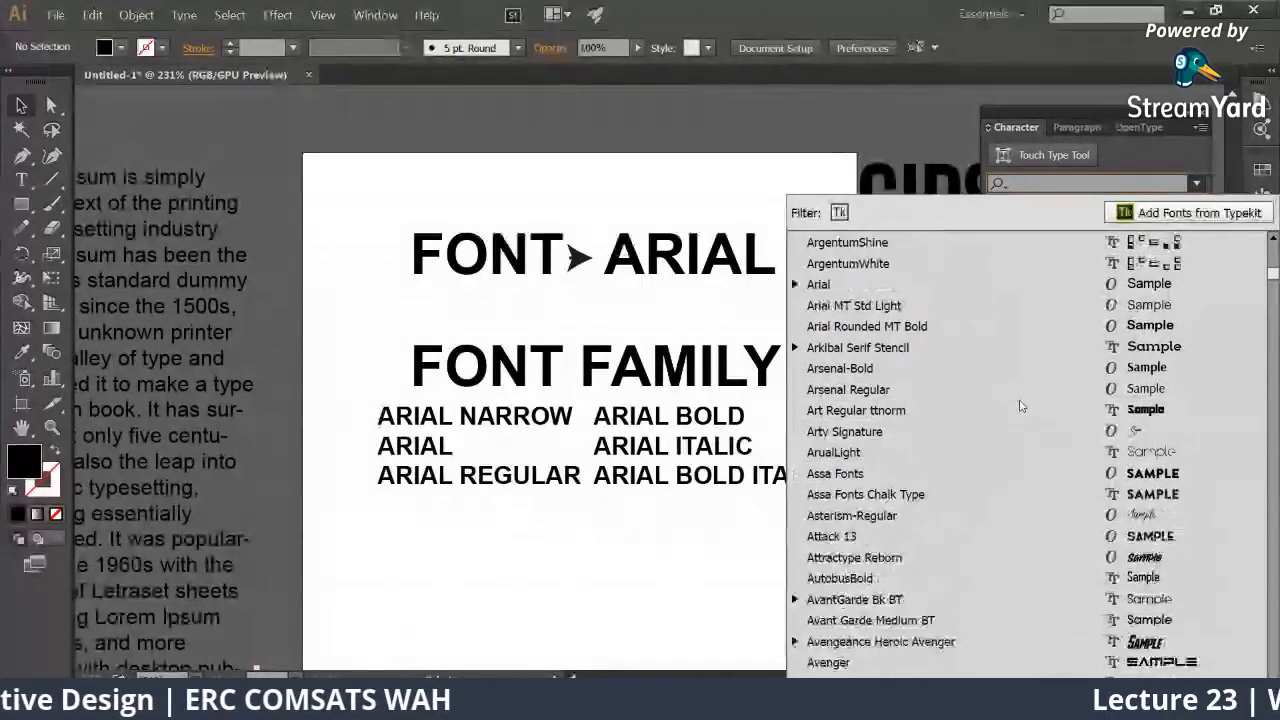
click(975, 548)
key(t)
text(KC)
key(BackSpace)
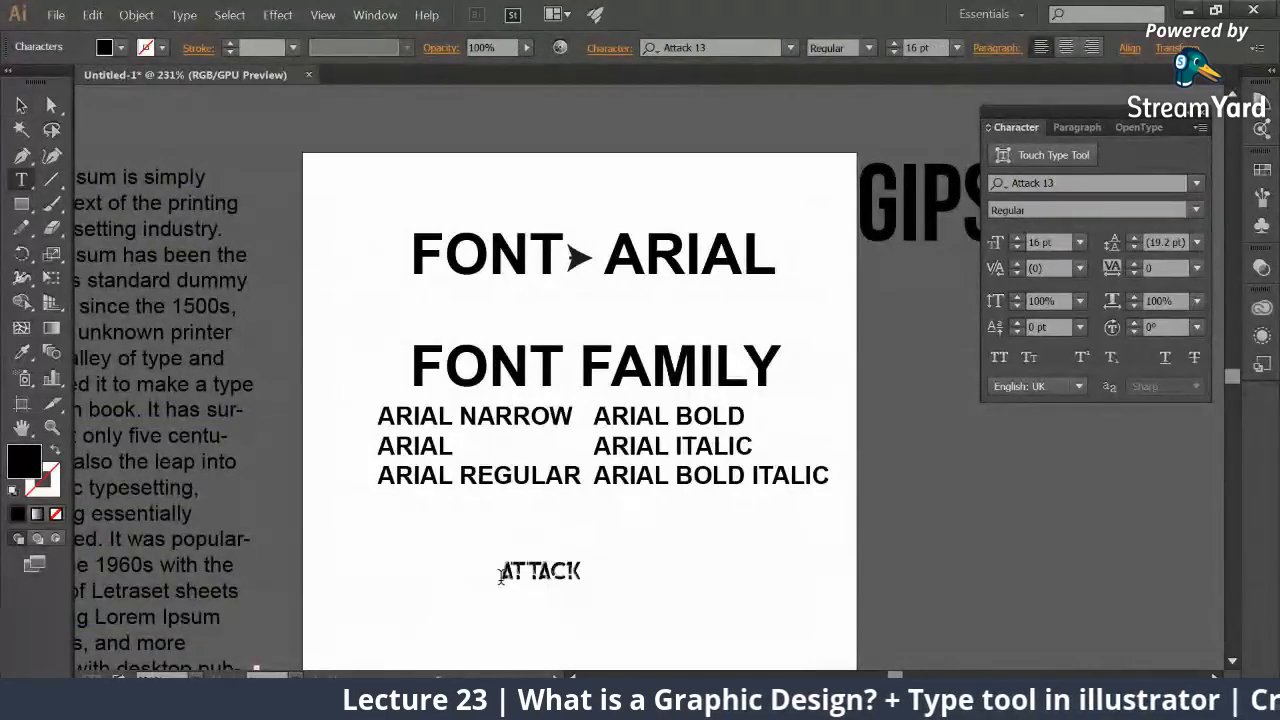
Step: Scale the ATTACK text up to 50.62 pt and choose Regular from its available font styles
click(21, 104)
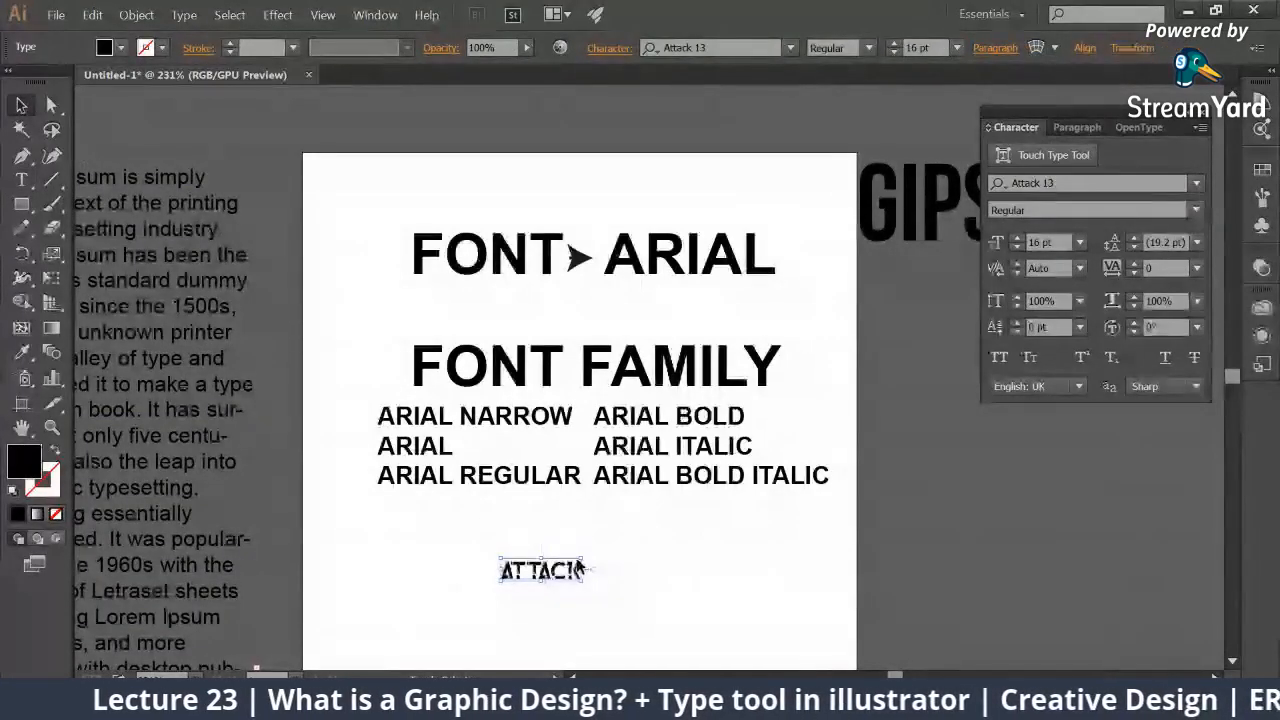
drag(582, 557, 808, 512)
drag(702, 588, 673, 406)
click(1193, 211)
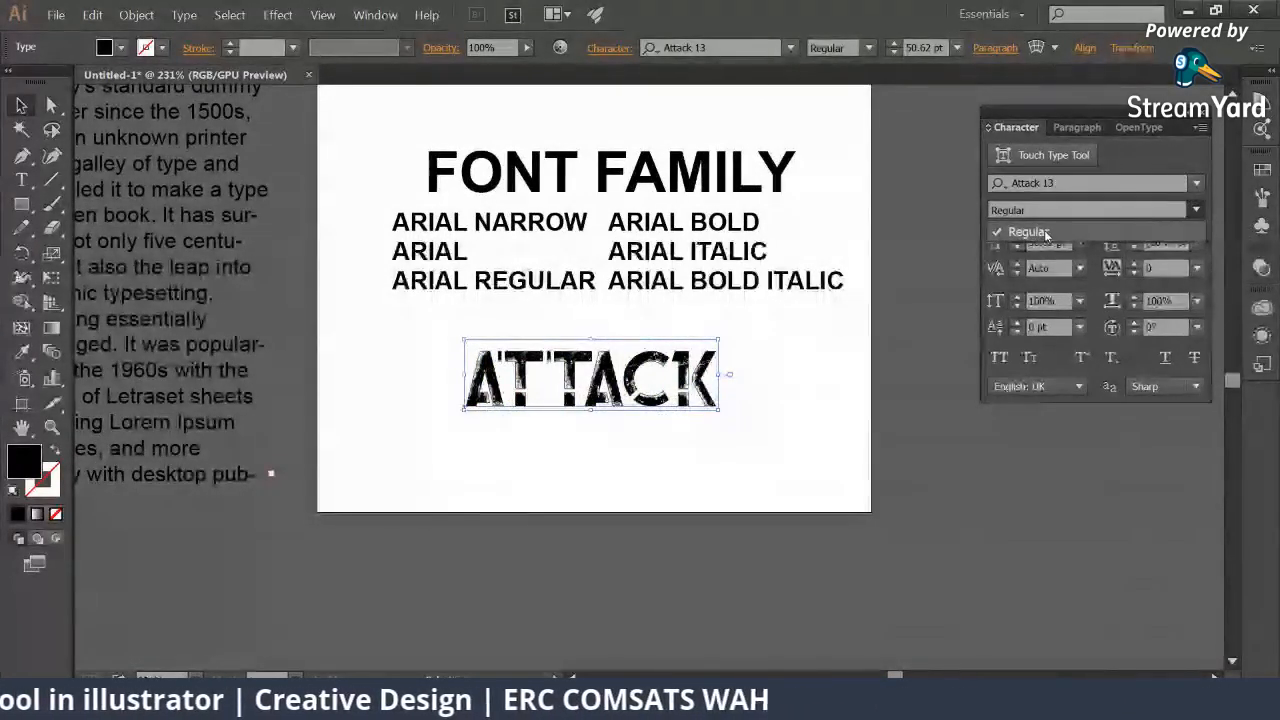
click(1045, 232)
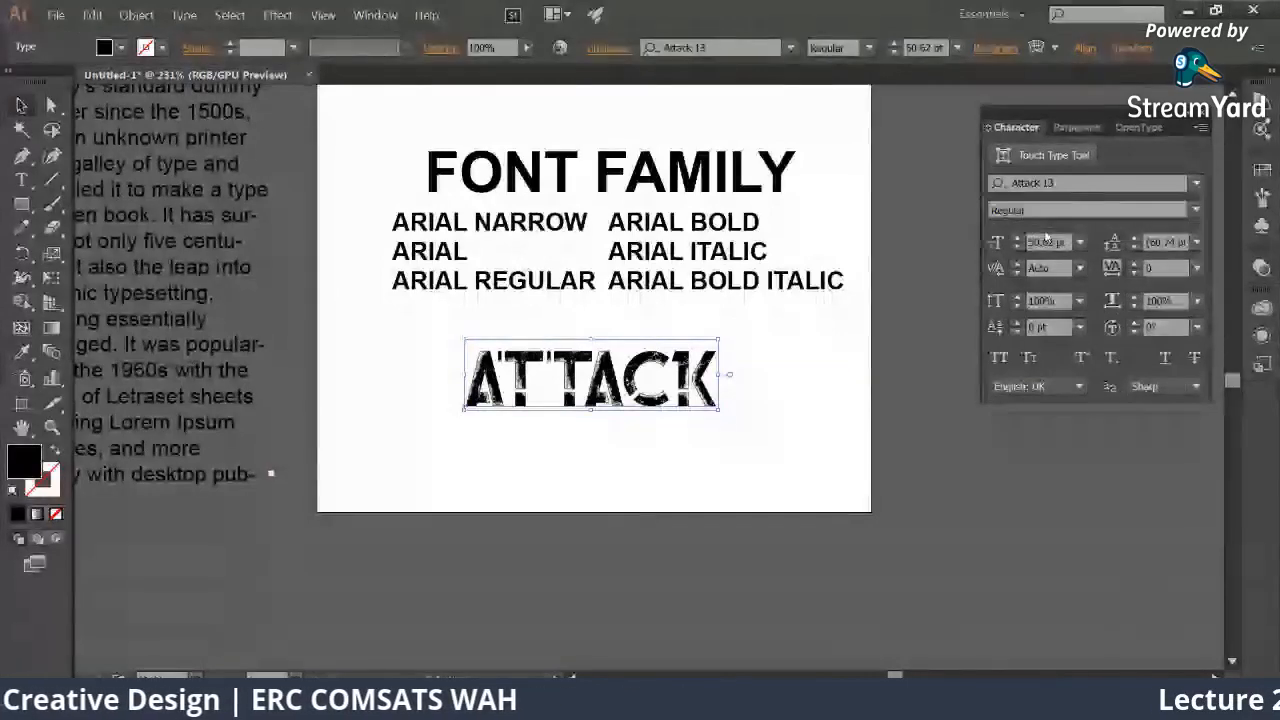
Step: Move the ATTACK text off the artboard to sit below the GIPSY ART text, then deselect it
click(807, 366)
drag(831, 339, 781, 422)
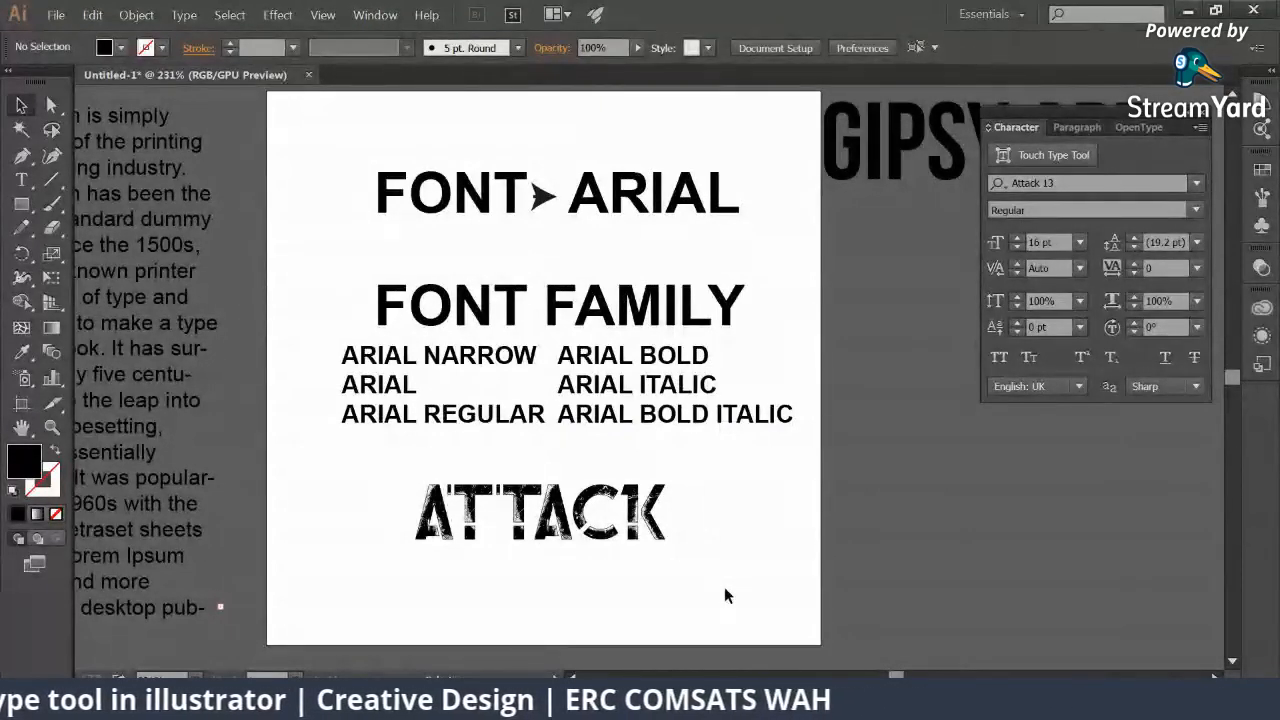
key(ctrl+minus)
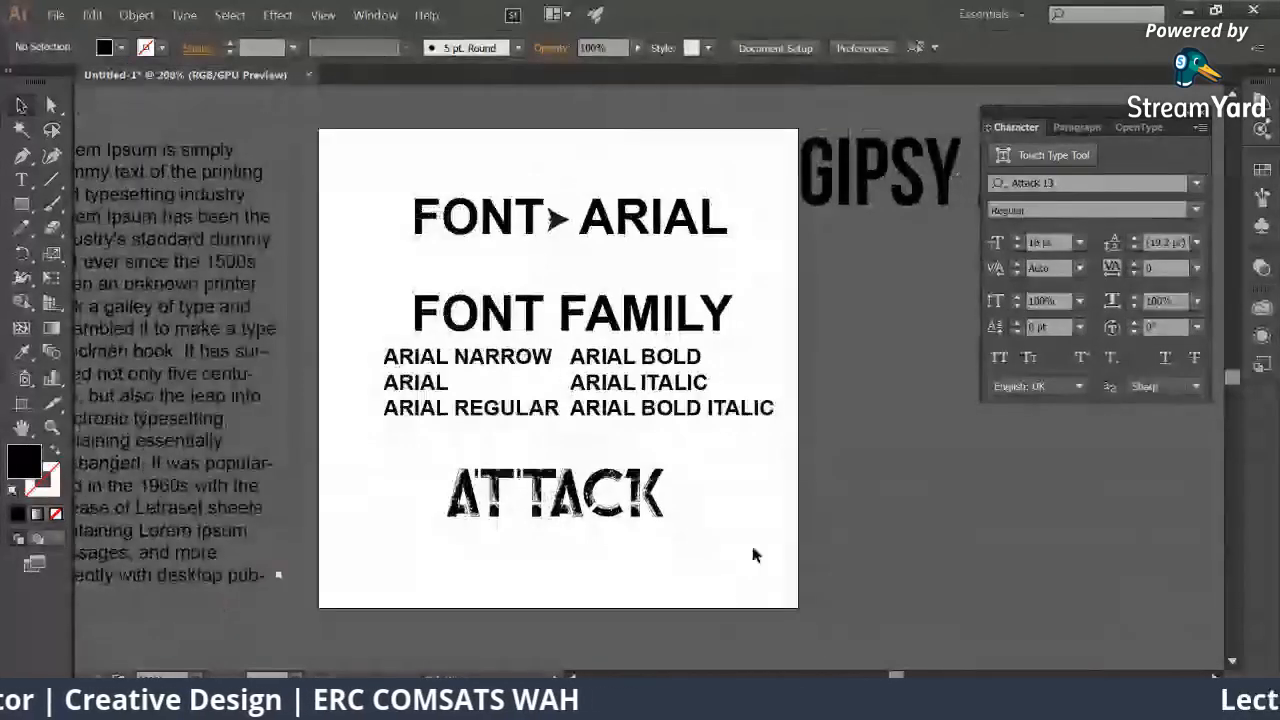
drag(676, 523, 511, 544)
drag(718, 188, 769, 188)
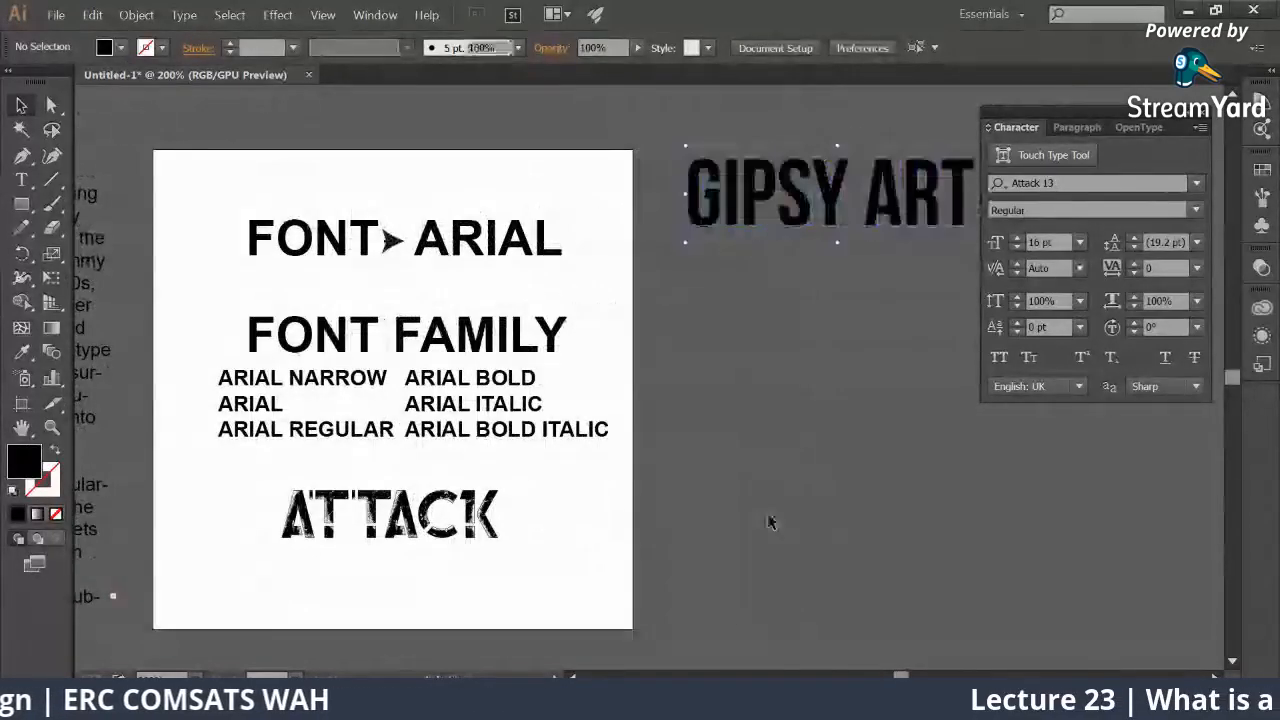
click(605, 611)
drag(385, 520, 863, 372)
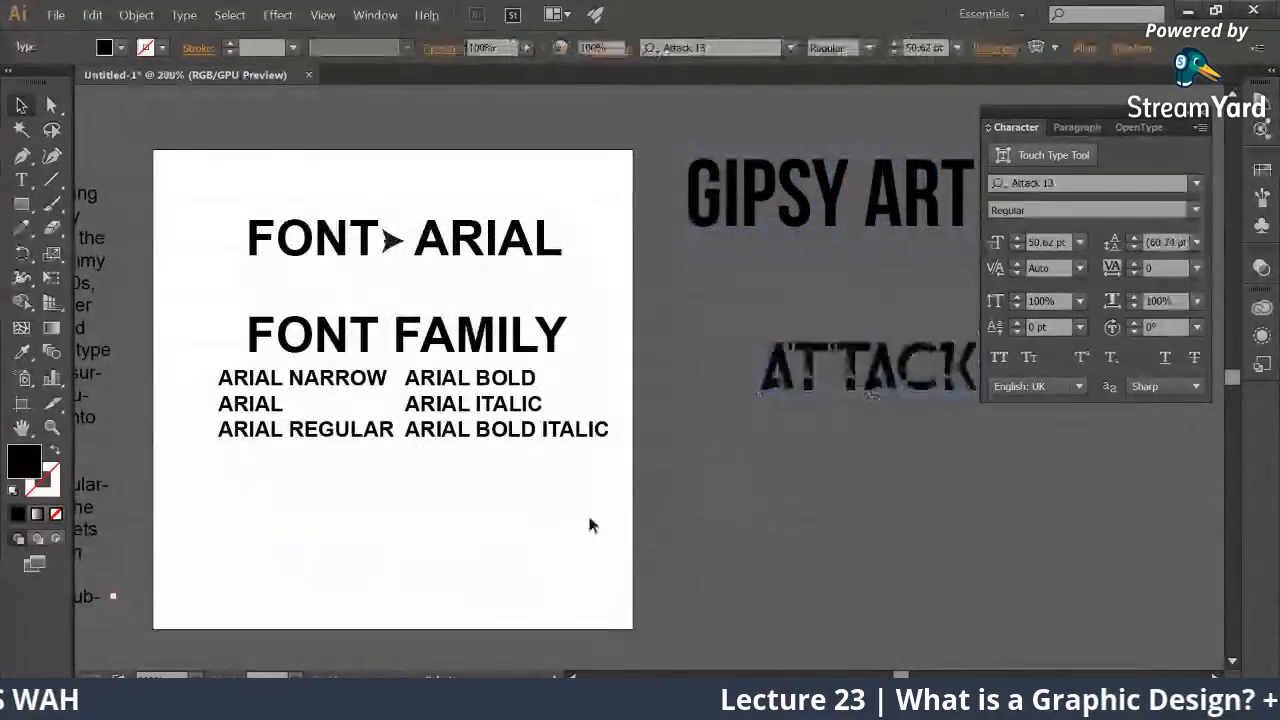
click(589, 522)
drag(640, 555, 667, 559)
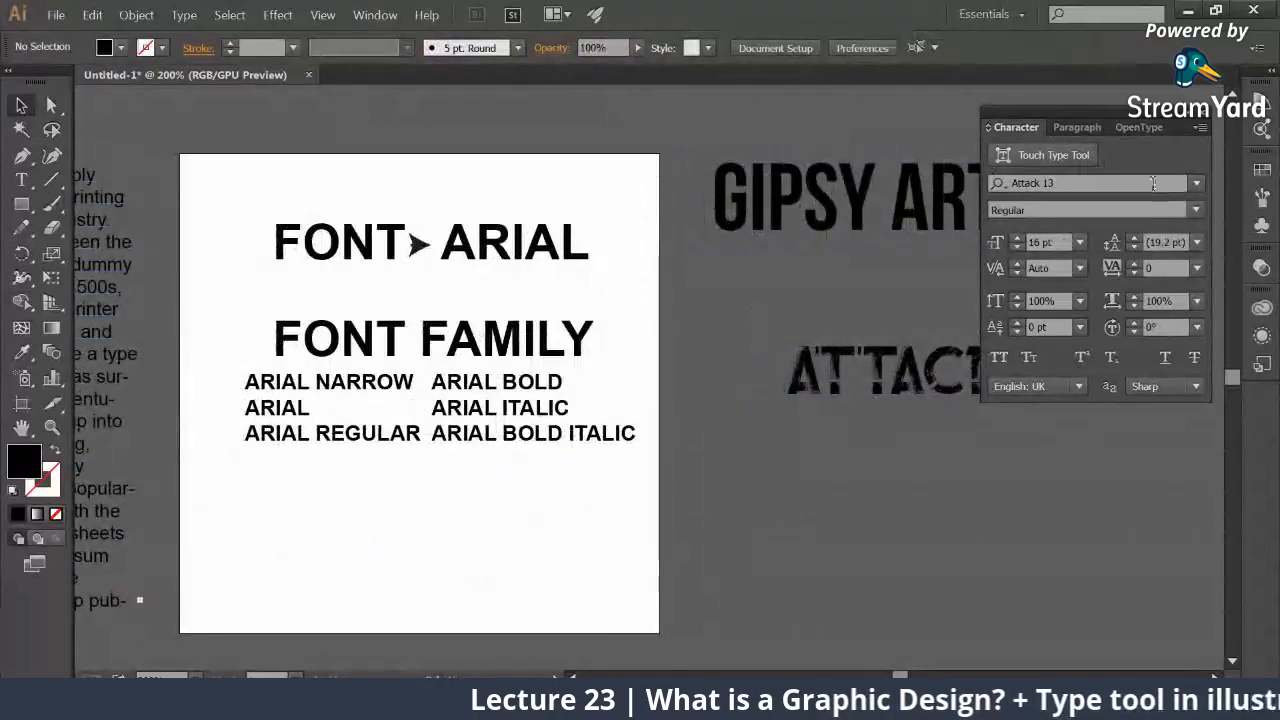
Step: Change the font of the ARIAL text beside the arrow to Calibri Bold
click(512, 243)
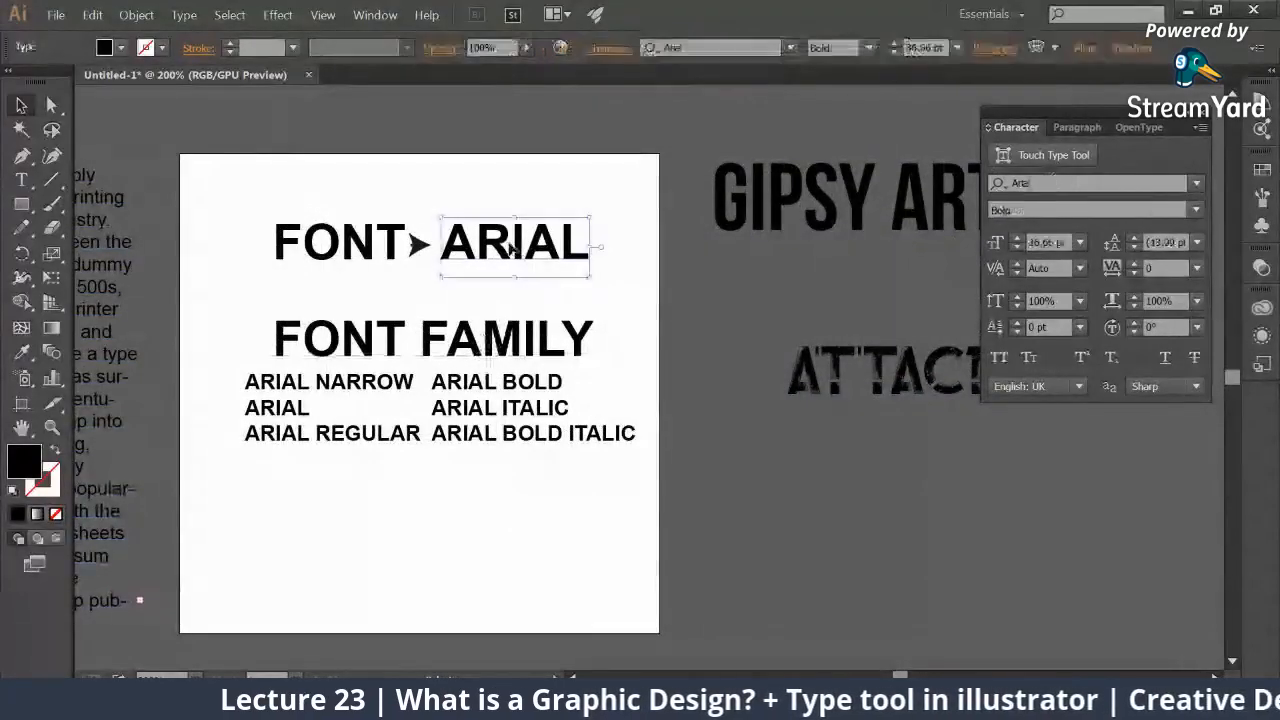
click(1199, 184)
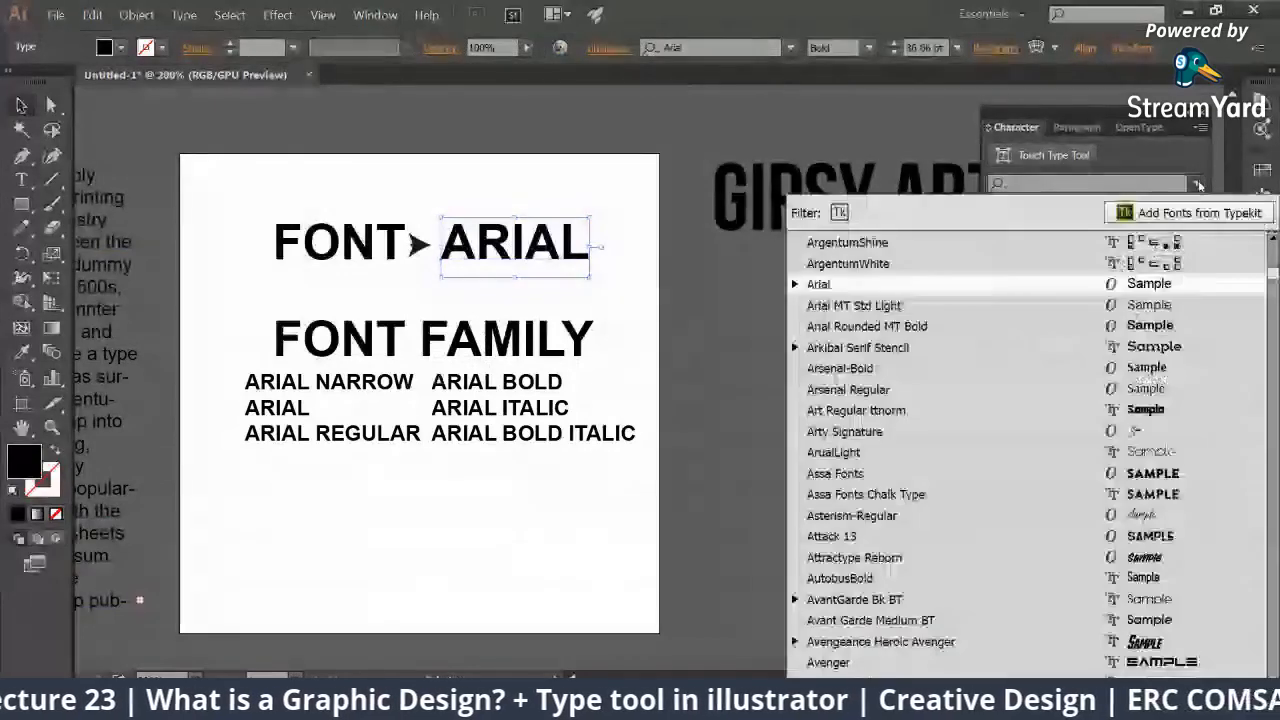
scroll(947, 365, up, 4)
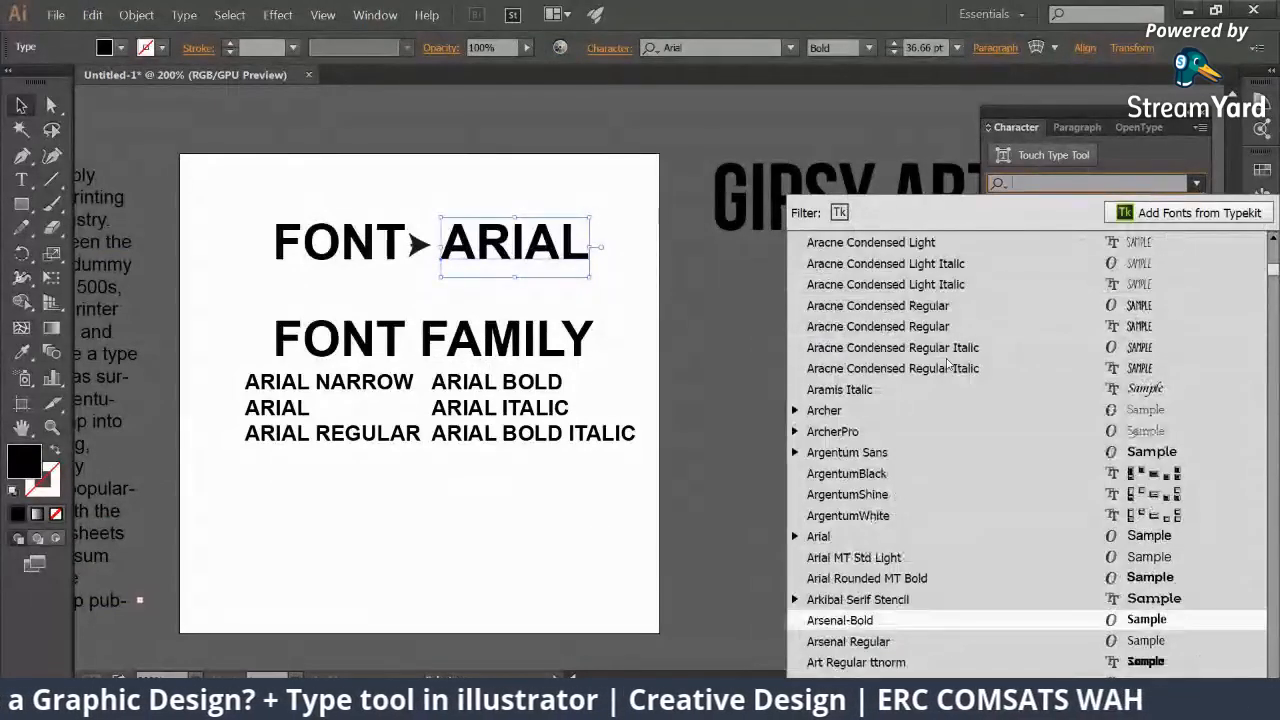
text(cal)
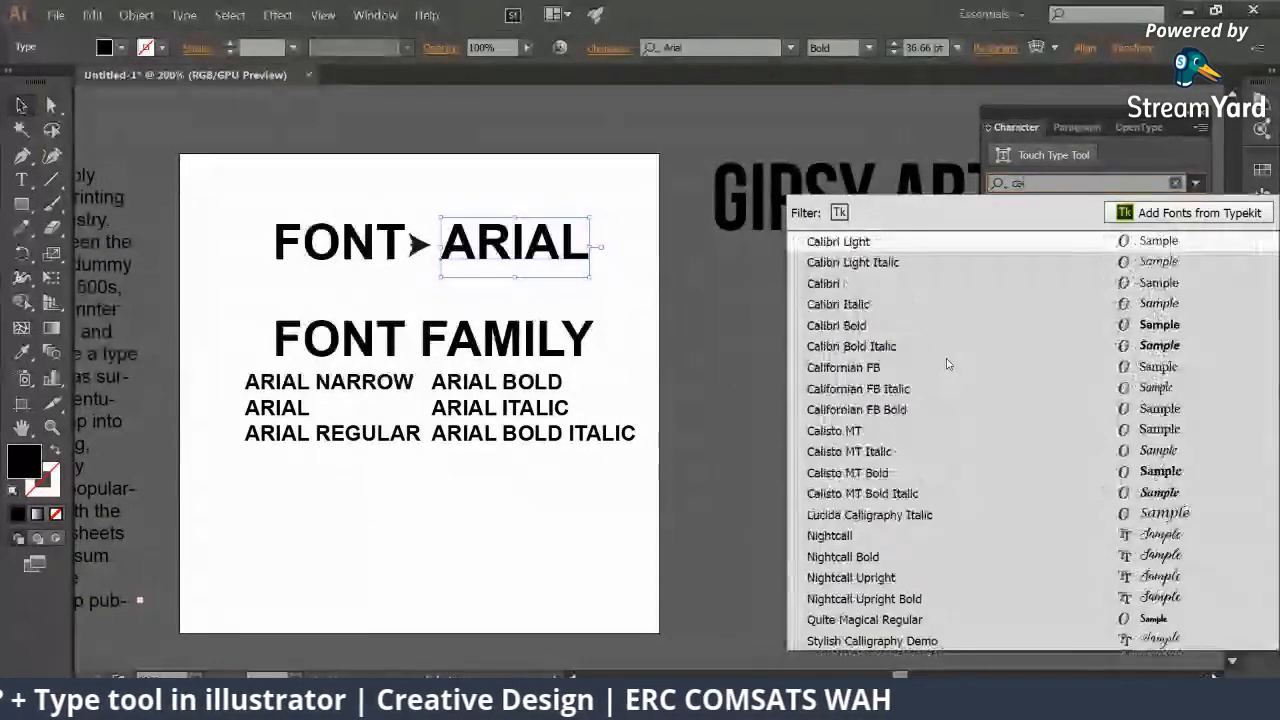
click(835, 327)
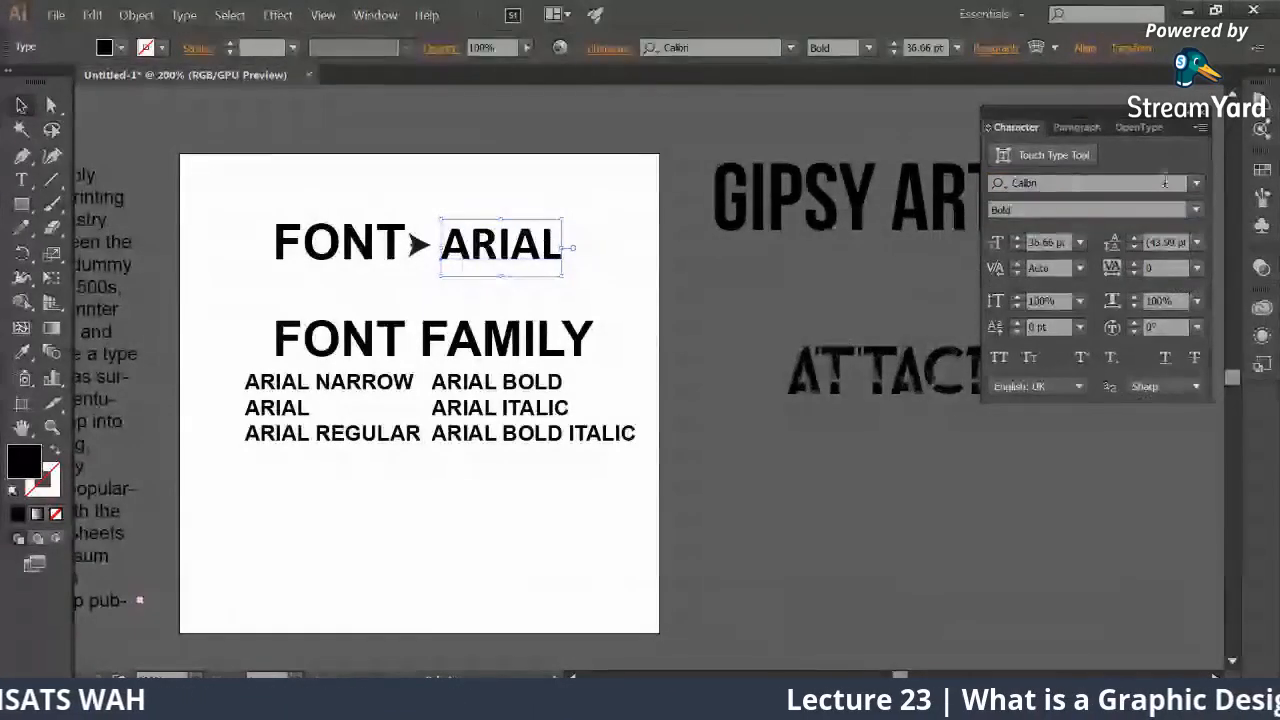
click(1032, 187)
click(1024, 208)
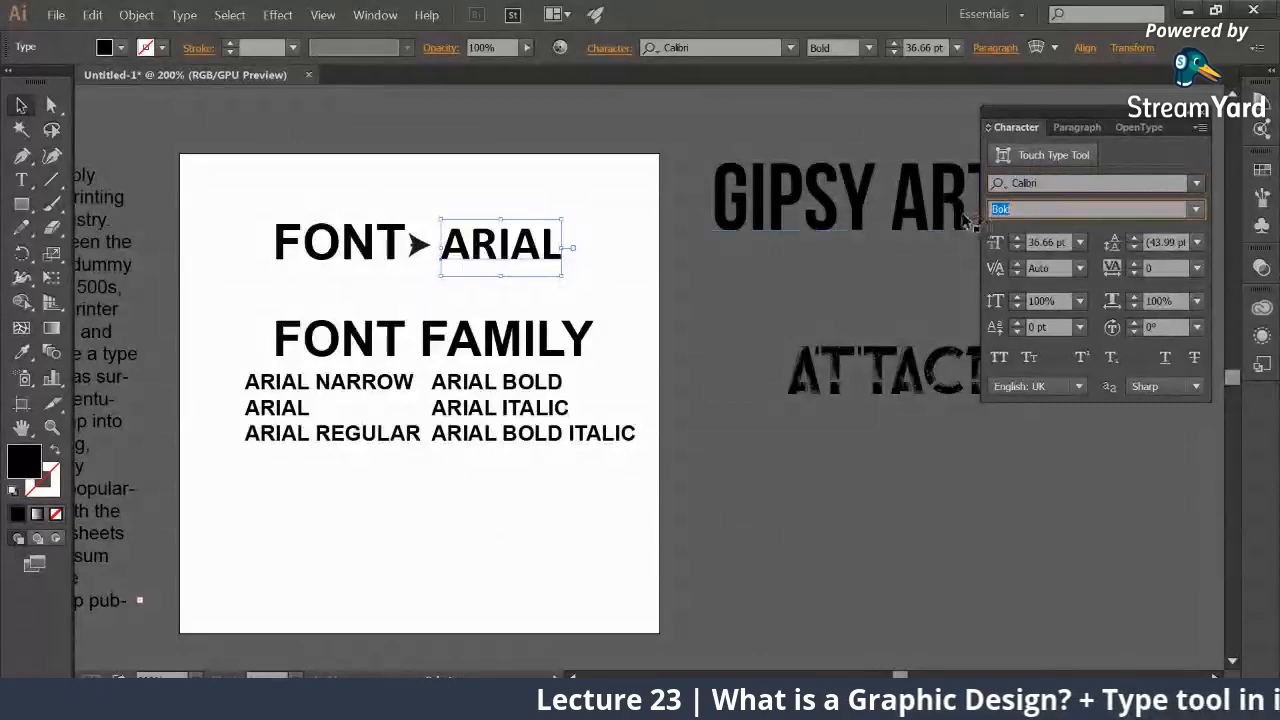
Step: Try applying the Calibri Bold formatting of the ARIAL text to the second font list with the Eyedropper and lowering the list
click(535, 384)
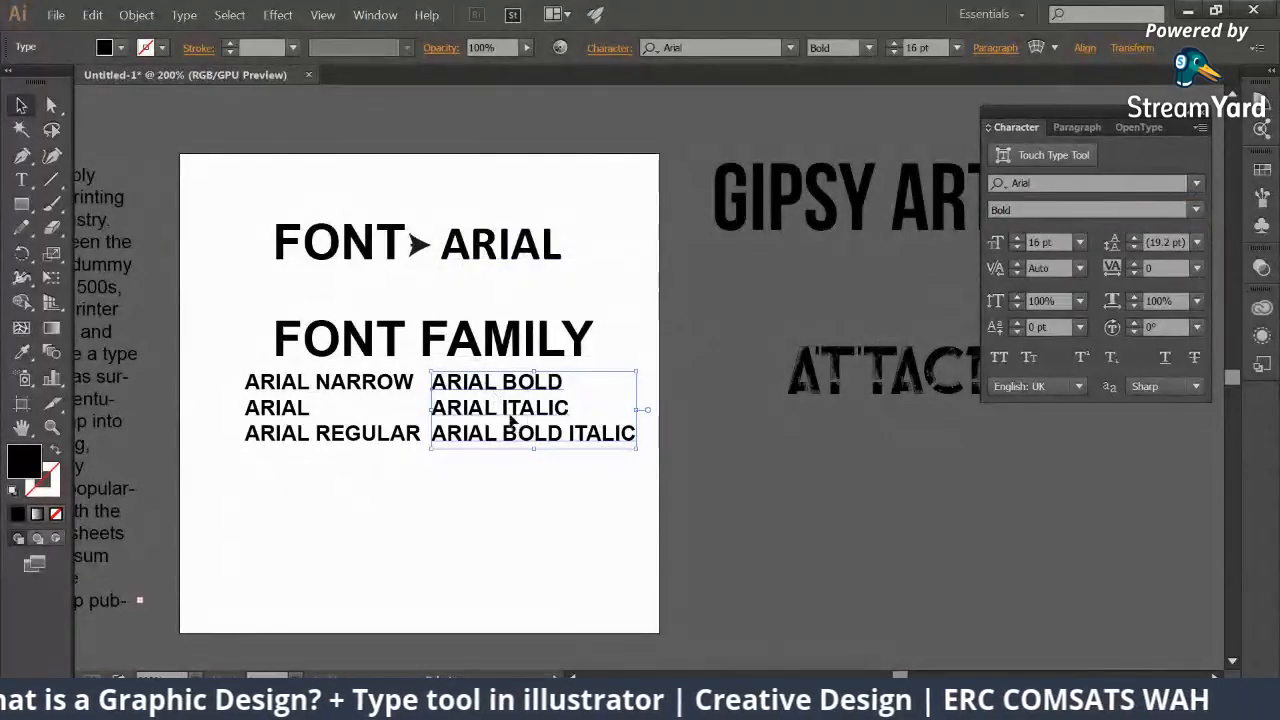
click(21, 352)
click(448, 232)
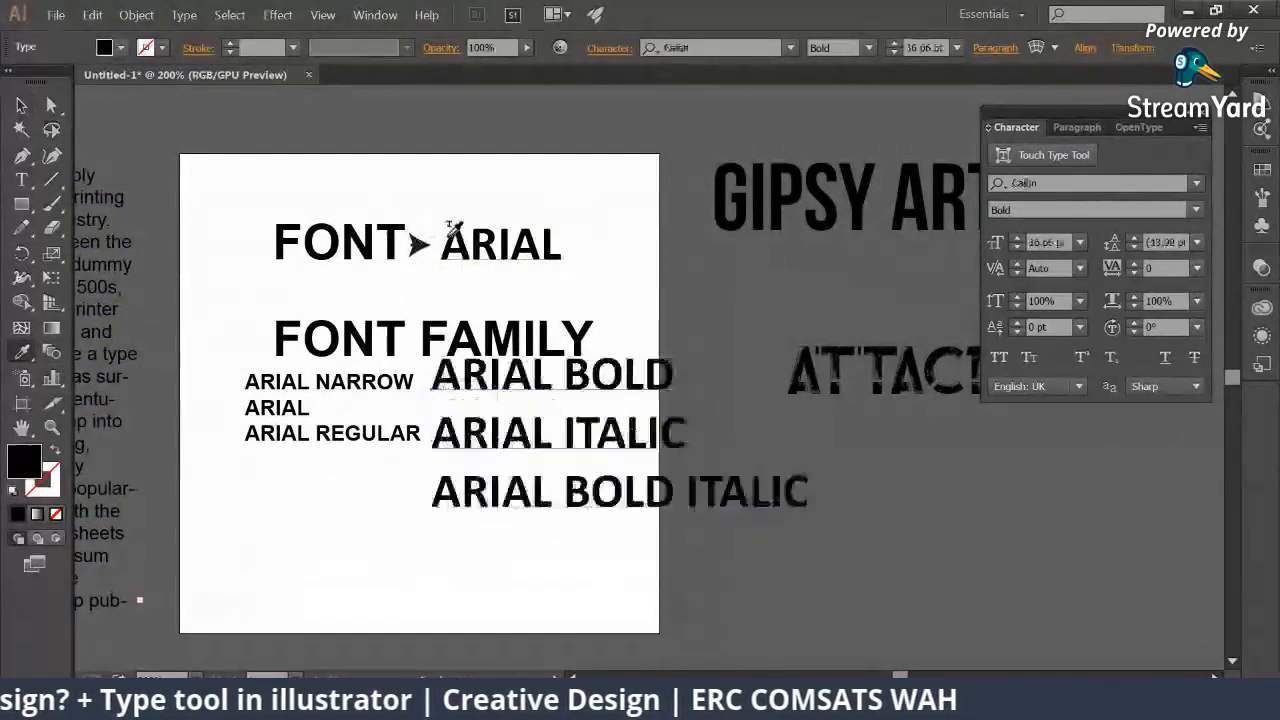
key(v)
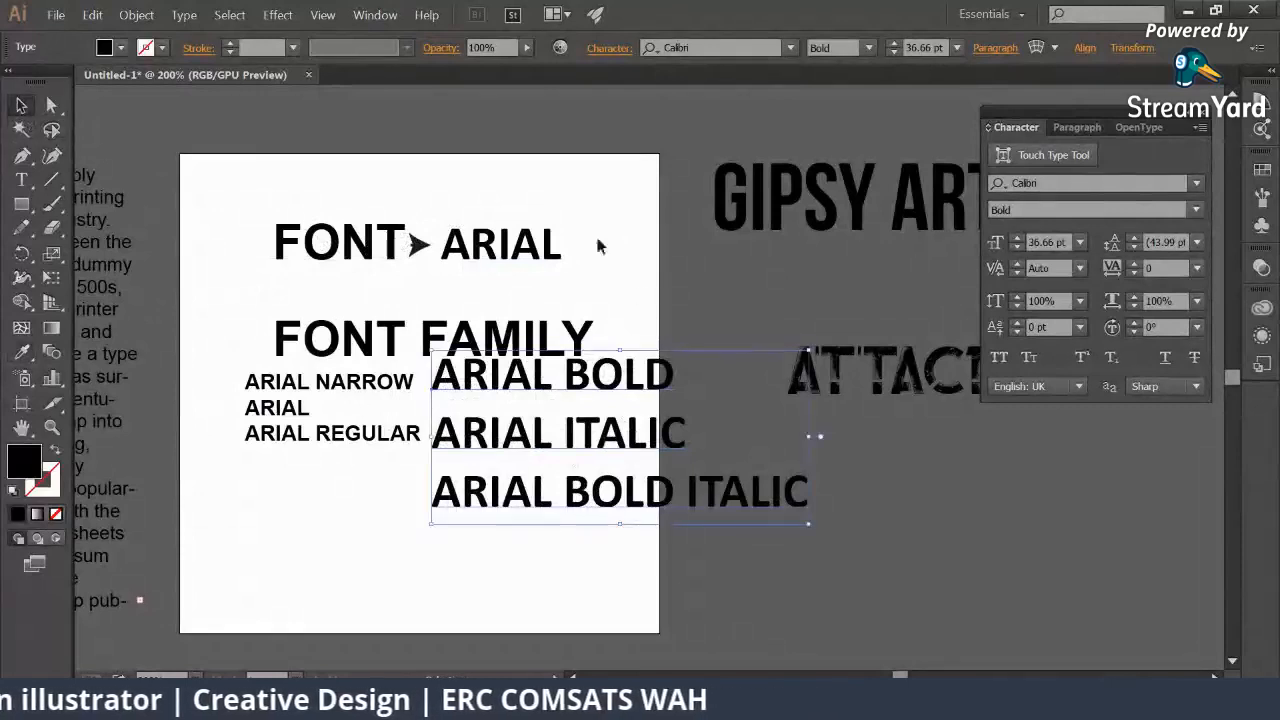
click(514, 258)
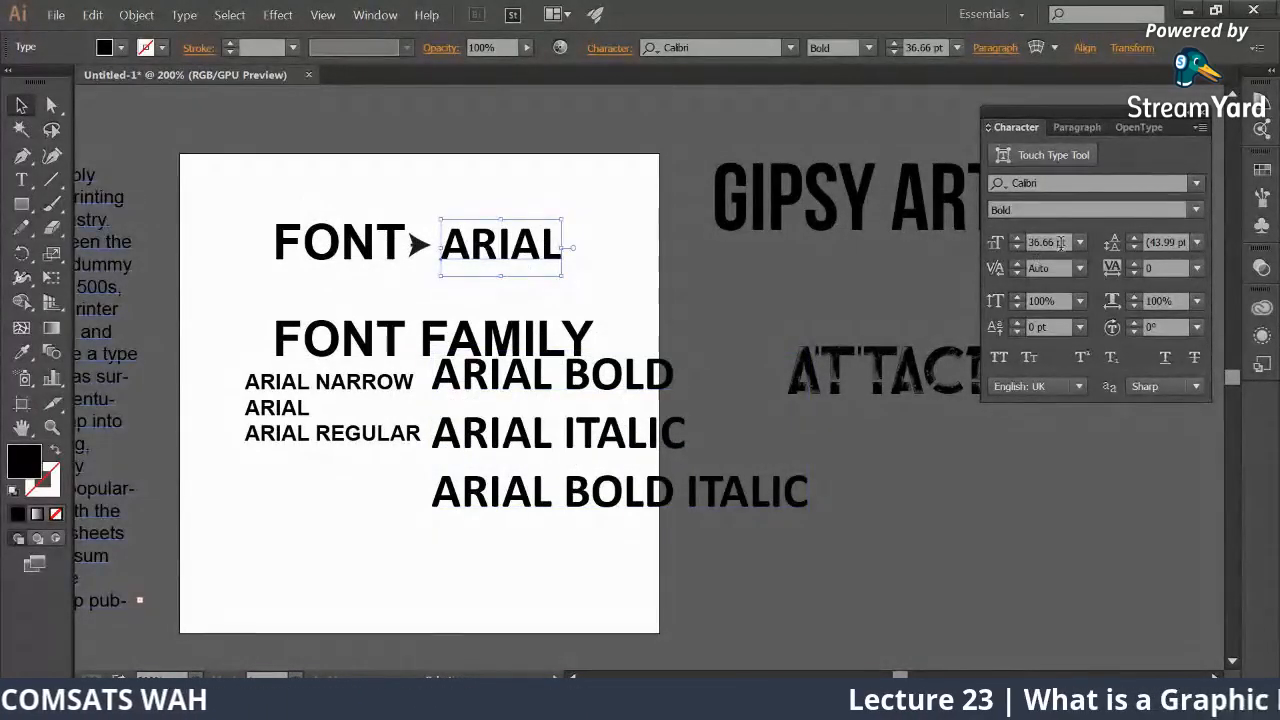
click(688, 377)
click(650, 392)
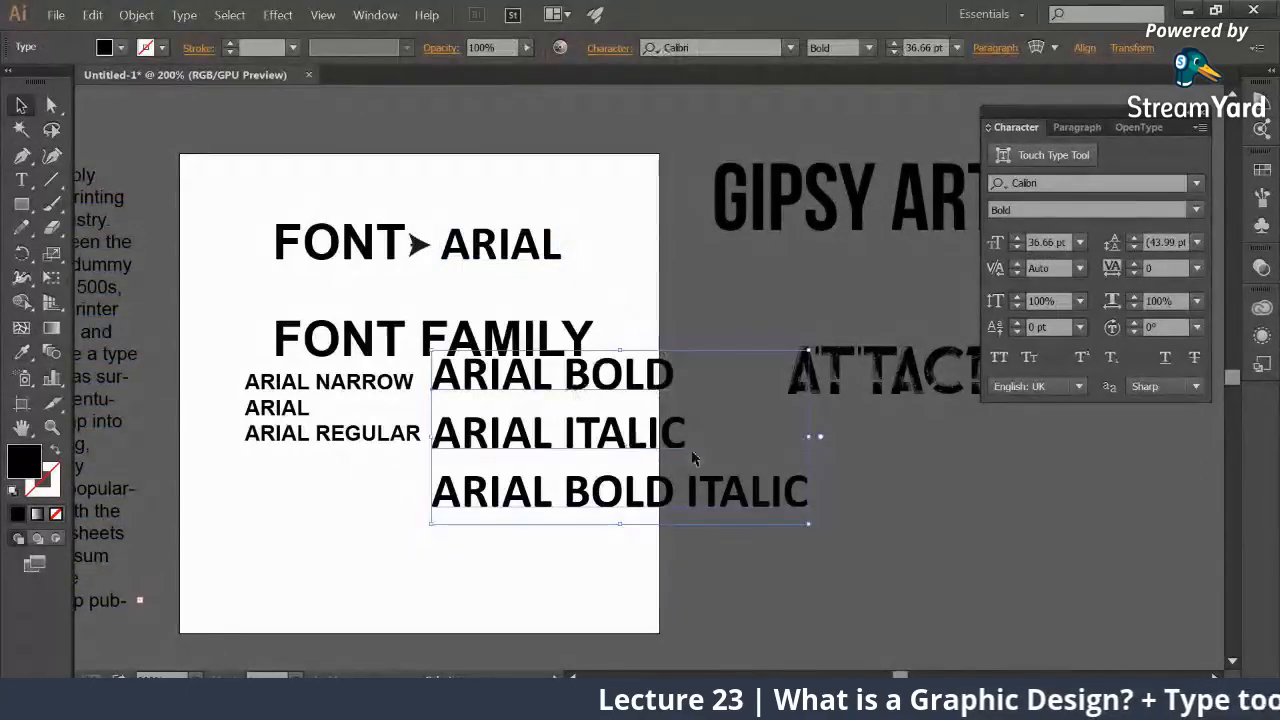
drag(650, 487, 650, 512)
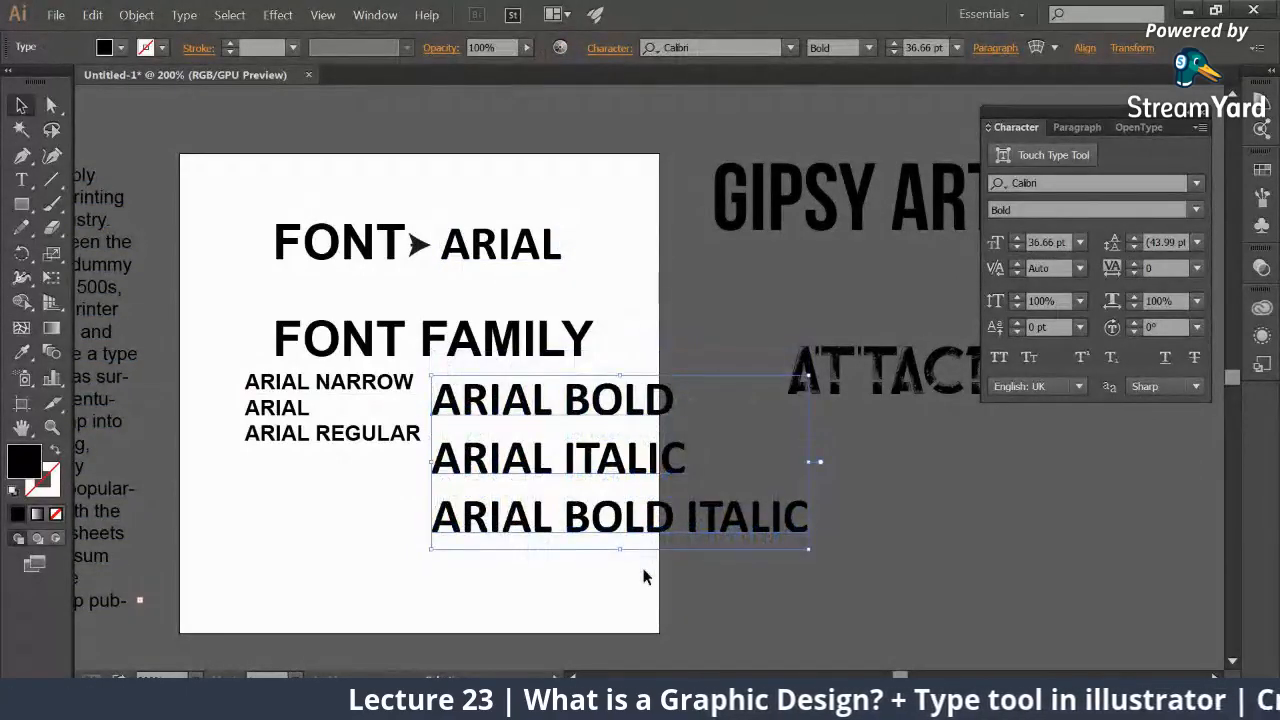
key(ctrl+z)
key(ctrl+z)
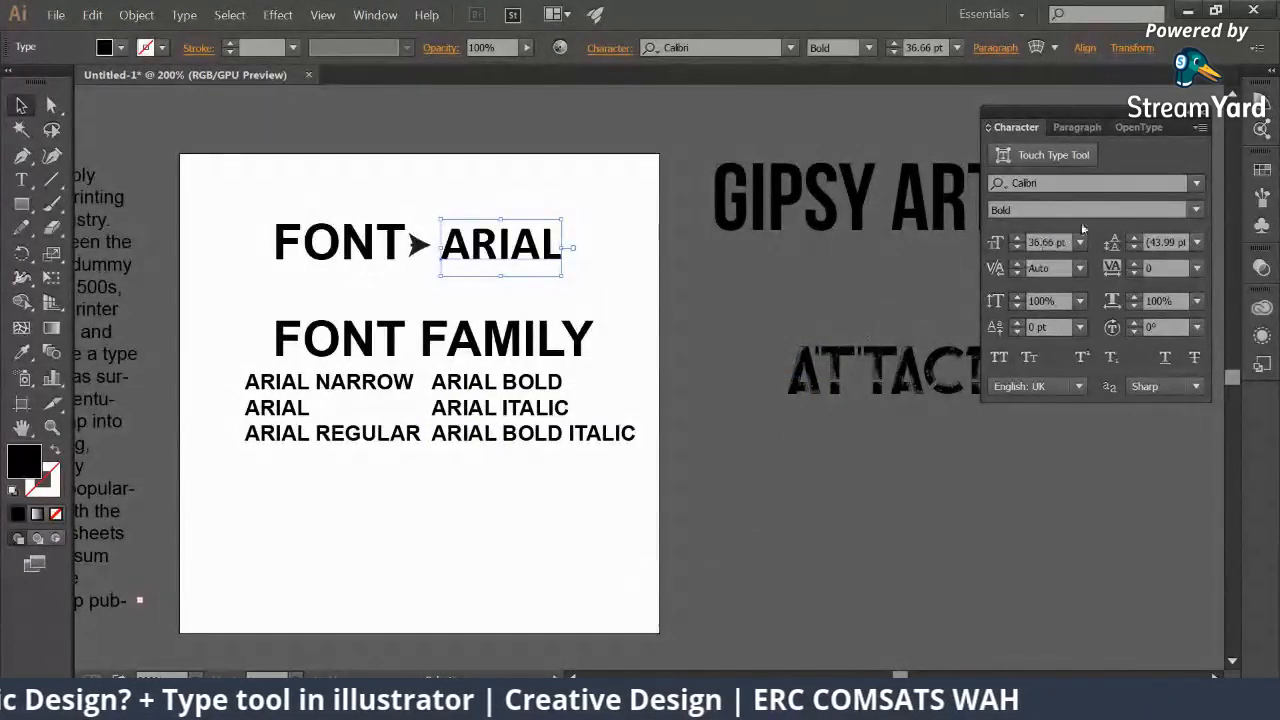
Step: Review the font styles available for Calibri, keep Bold, and deselect the ARIAL text
click(1091, 186)
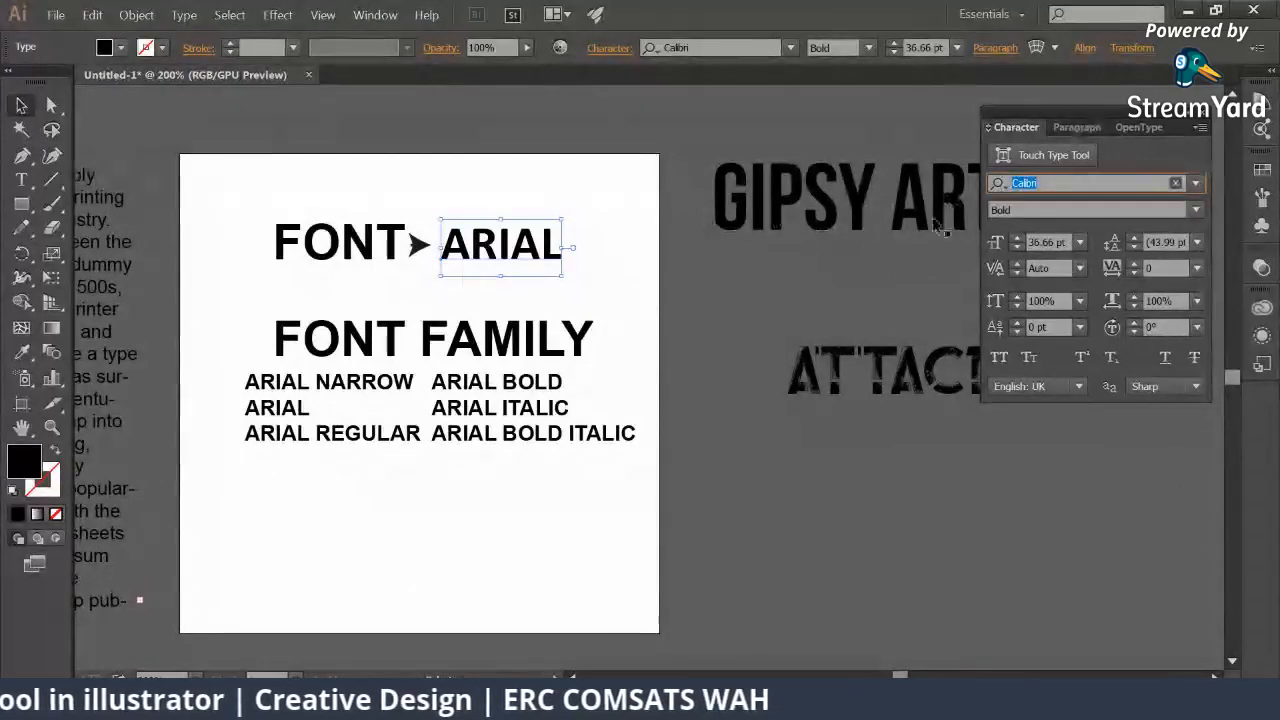
key(Tab)
click(1195, 210)
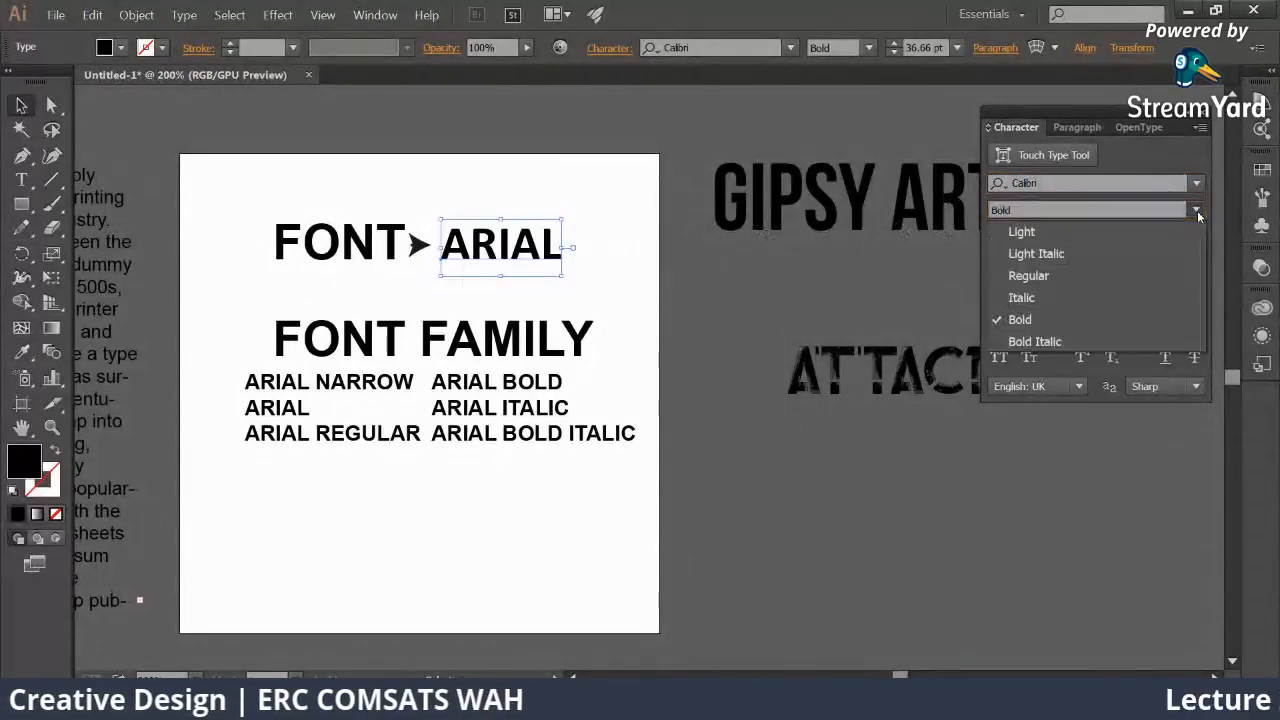
click(1056, 321)
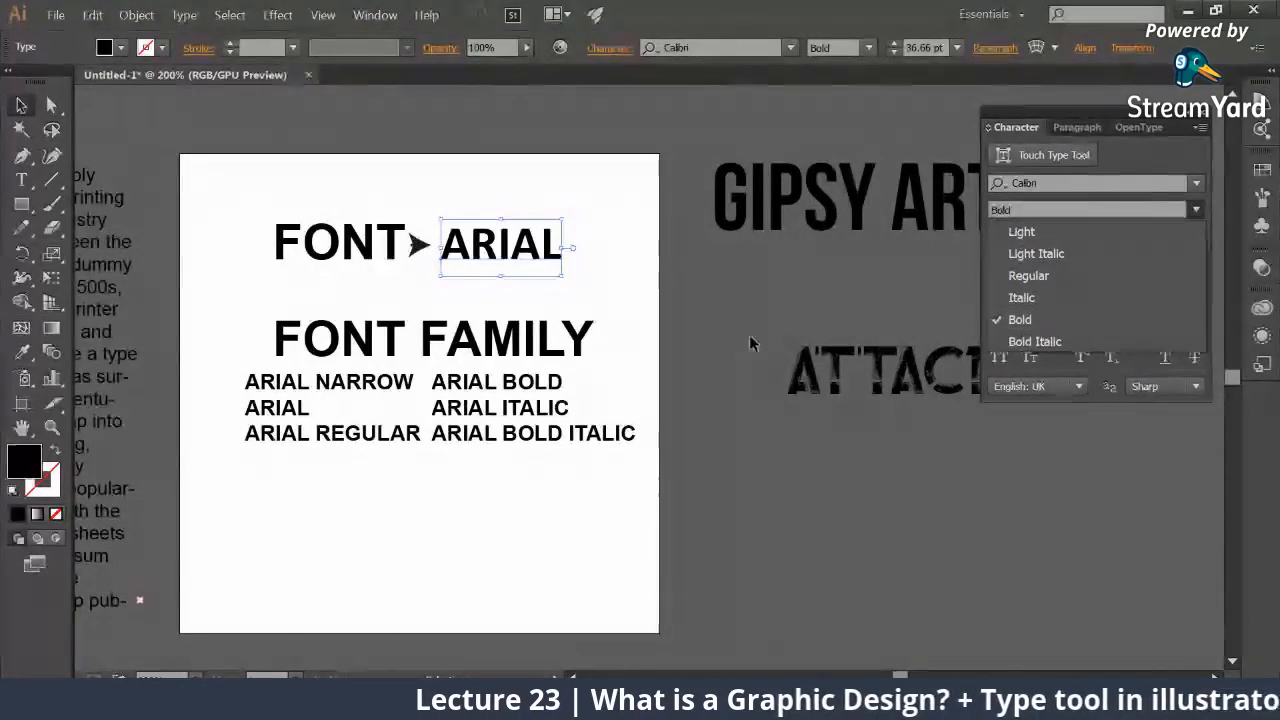
click(773, 323)
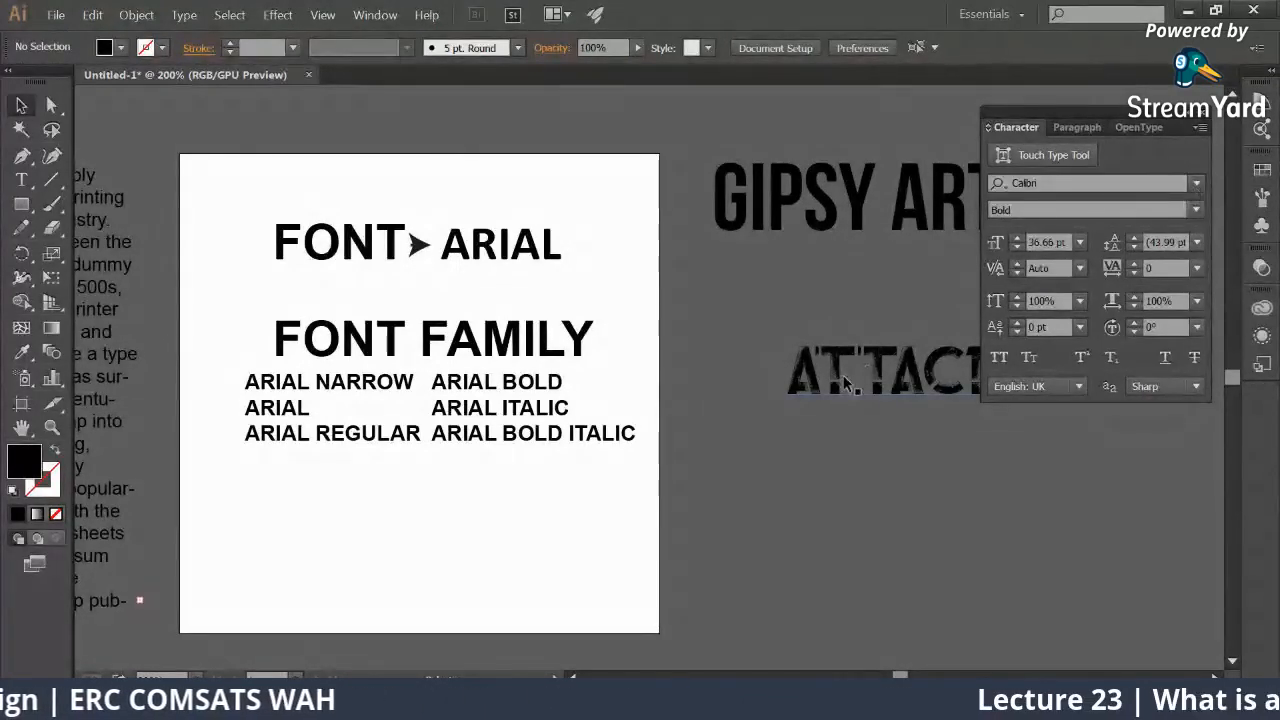
Step: Add a two-line point text reading FONT1001.COM and DAFONT.COM below the Arial lists
click(23, 181)
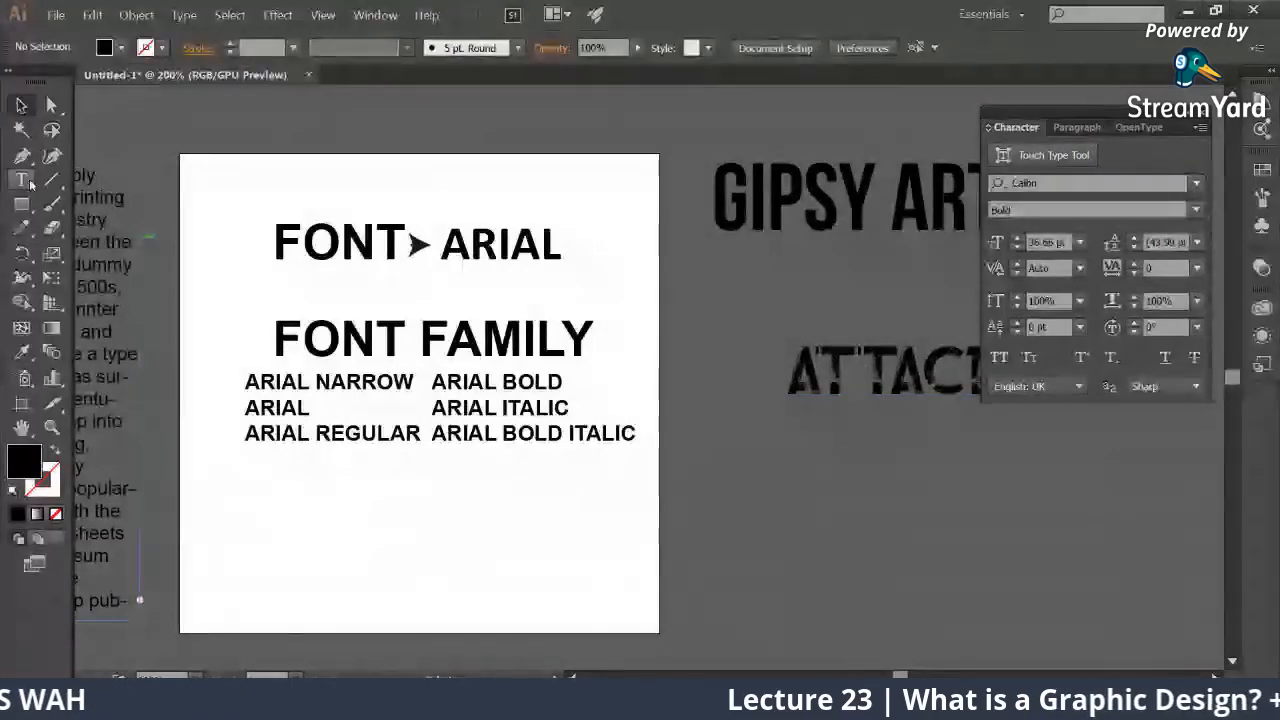
click(323, 512)
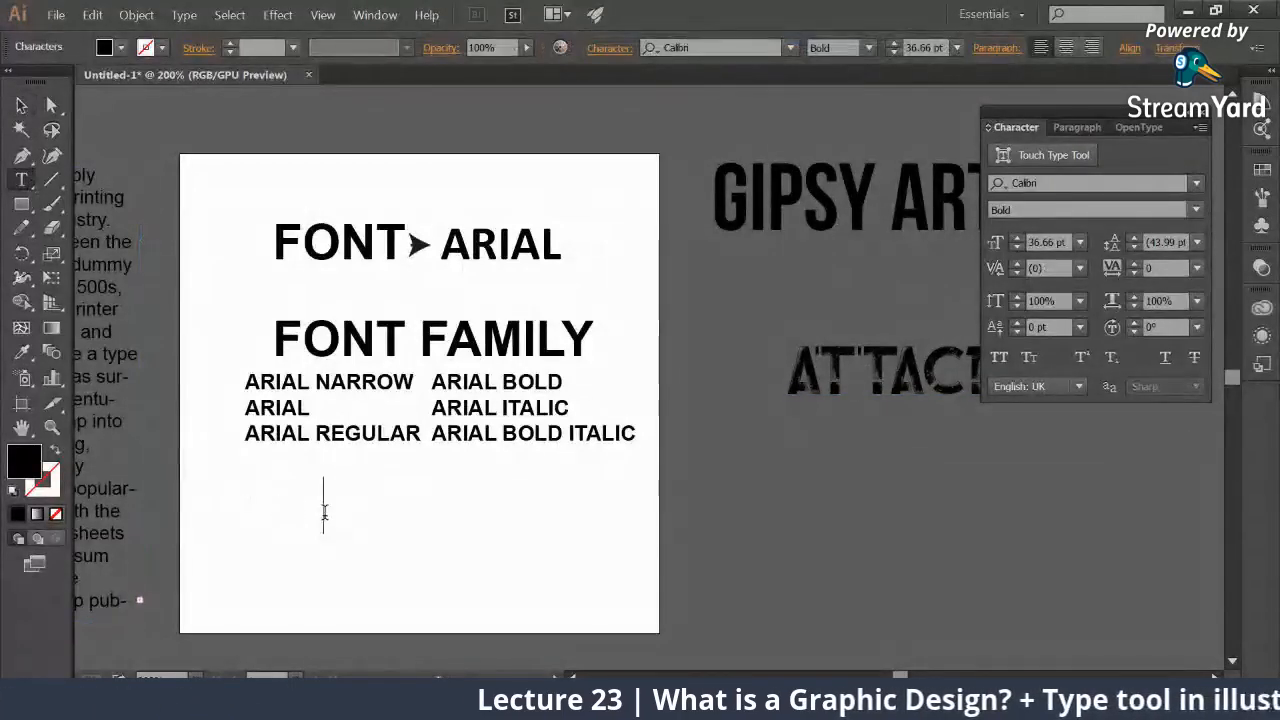
text(F)
text(ONT1001)
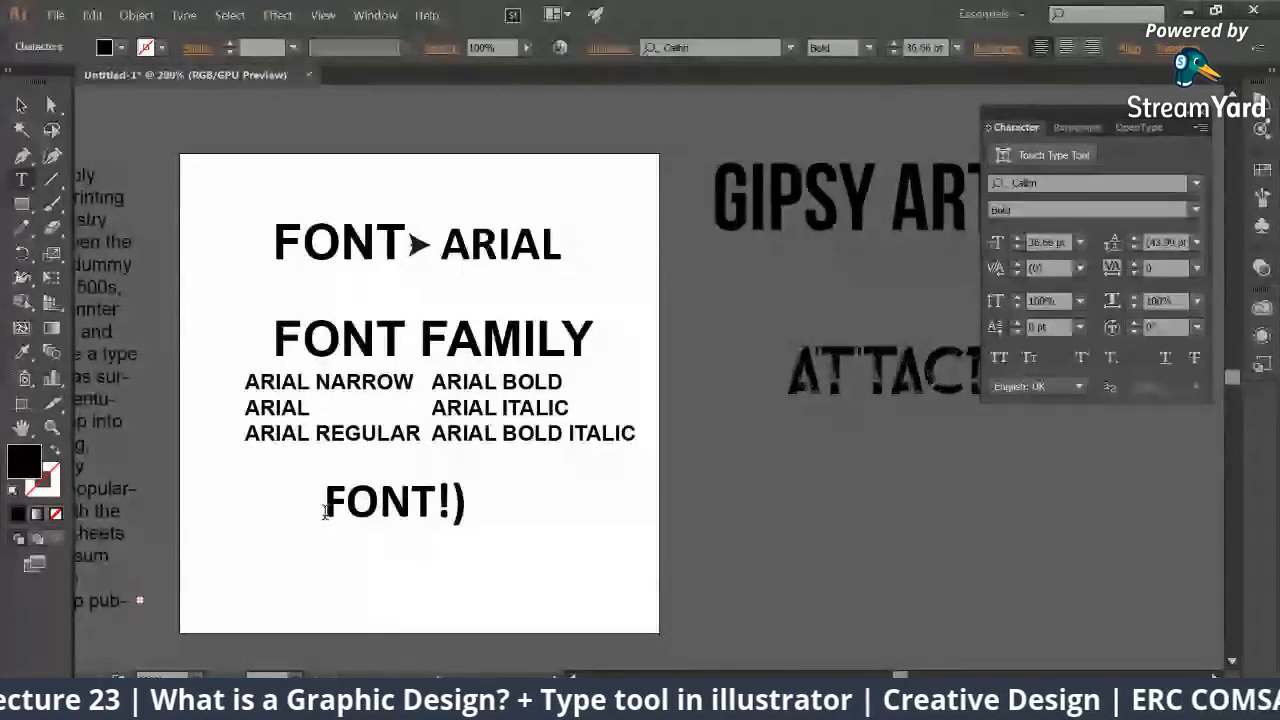
text(.COM)
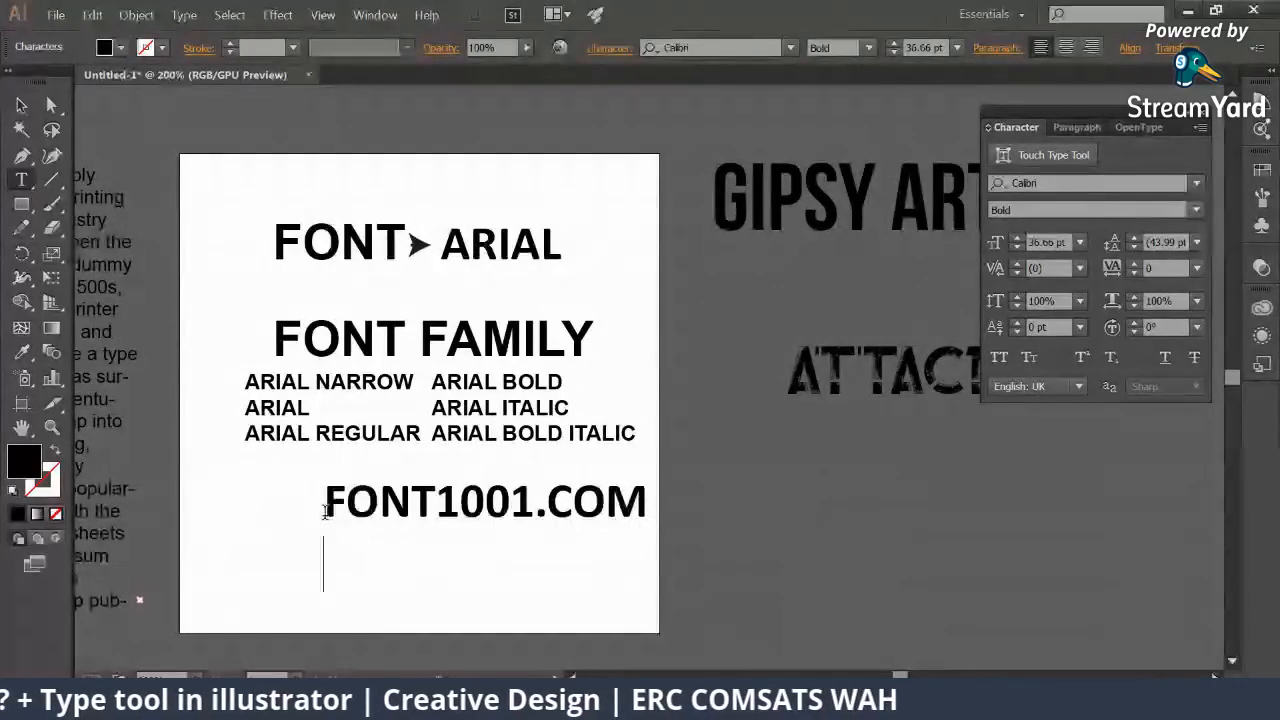
text(ONT>)
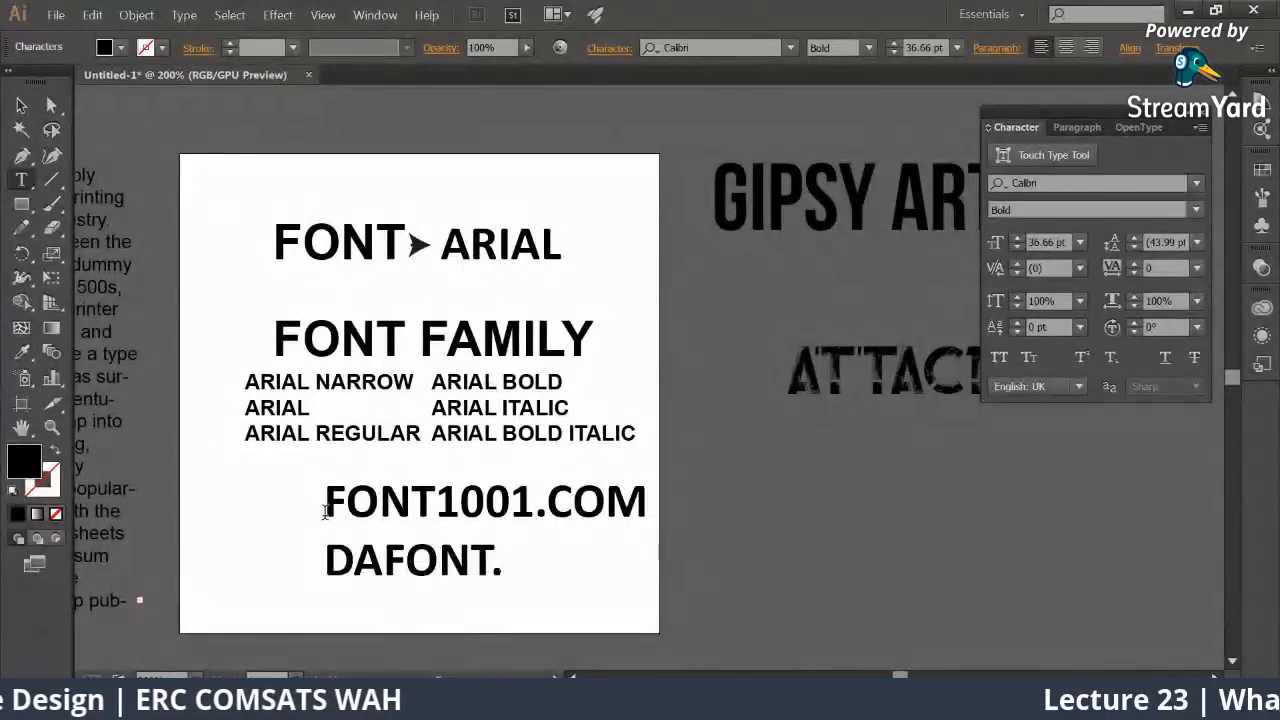
text(COM)
Step: Centre-align the two website lines and reposition them in the middle of the artboard below the lists
click(22, 106)
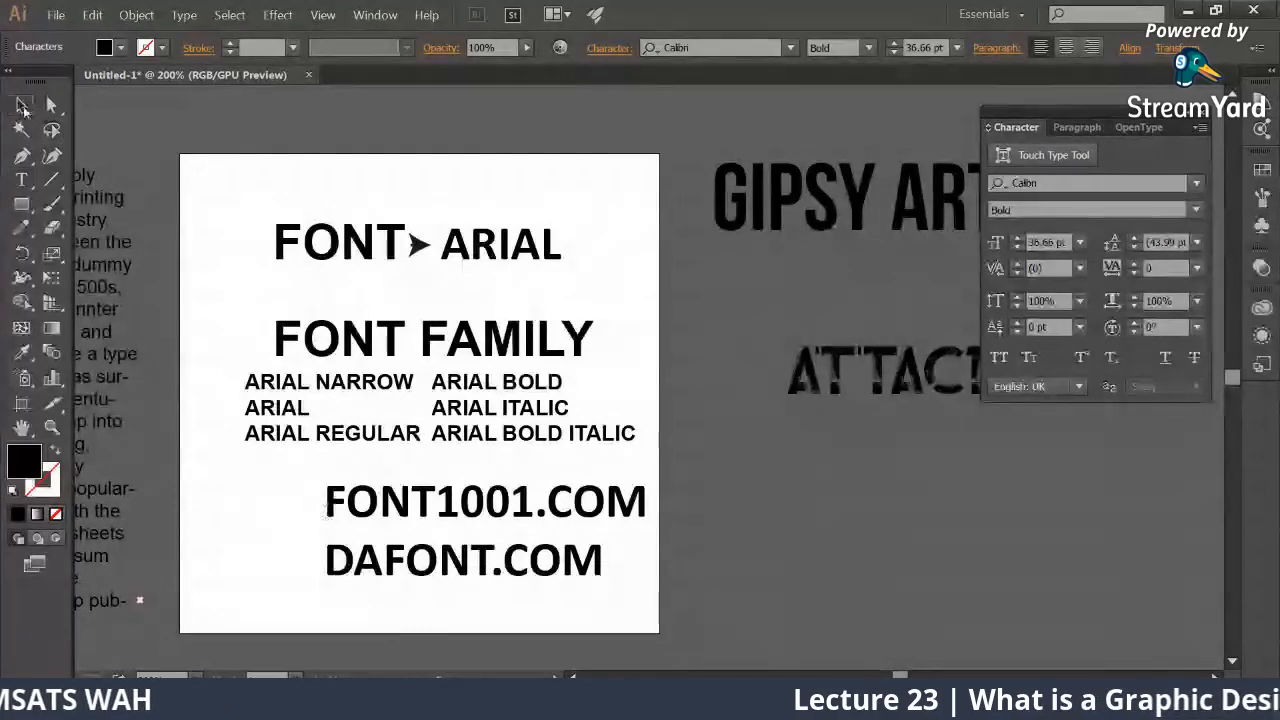
drag(421, 585, 358, 582)
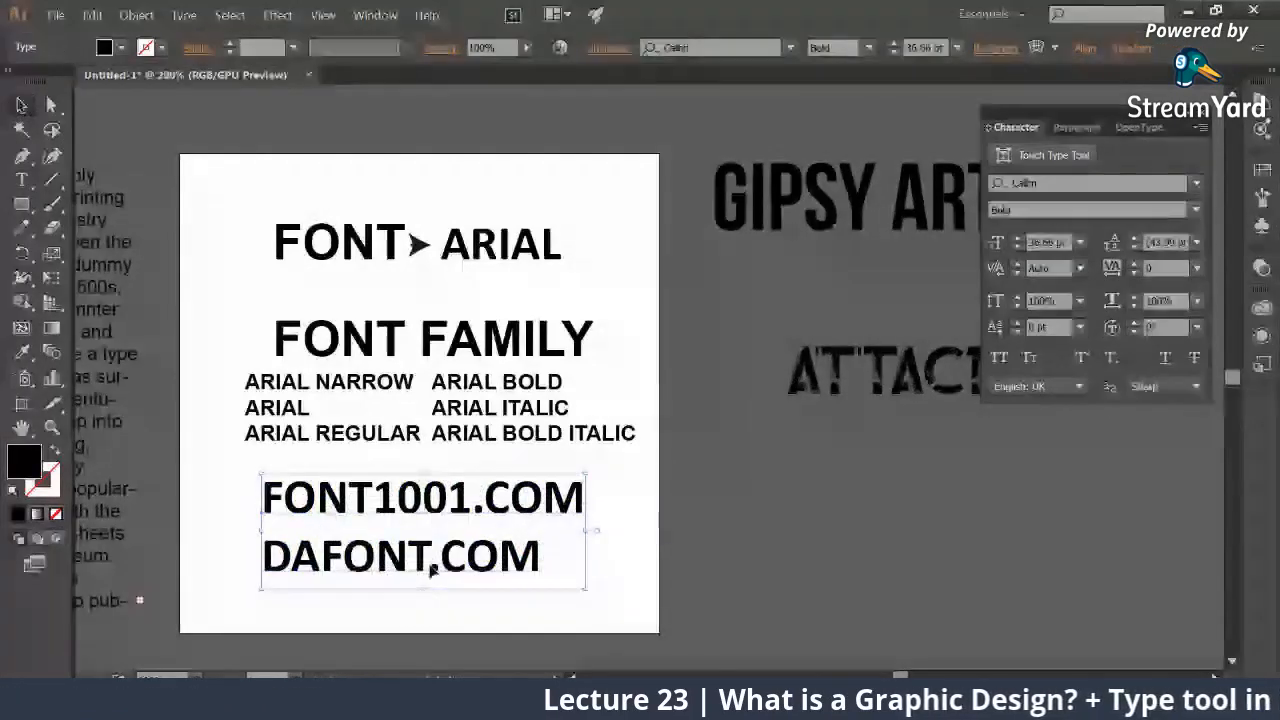
click(998, 48)
click(837, 83)
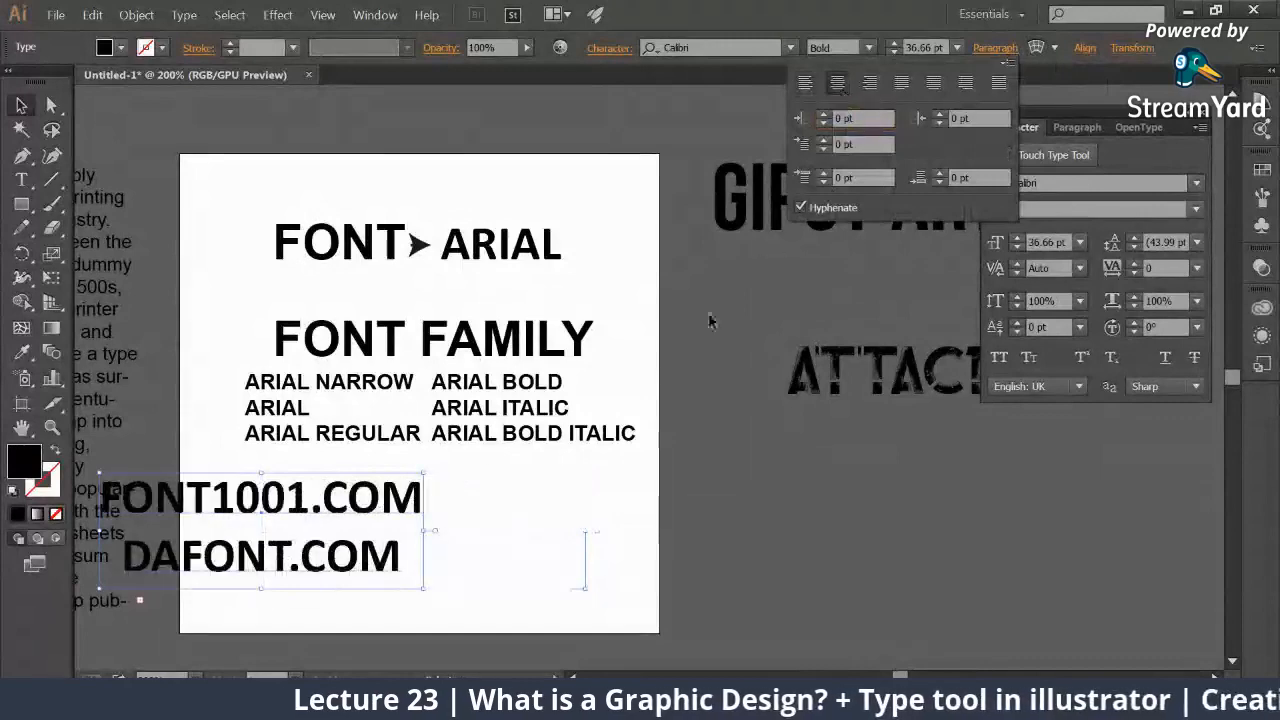
drag(347, 506, 507, 522)
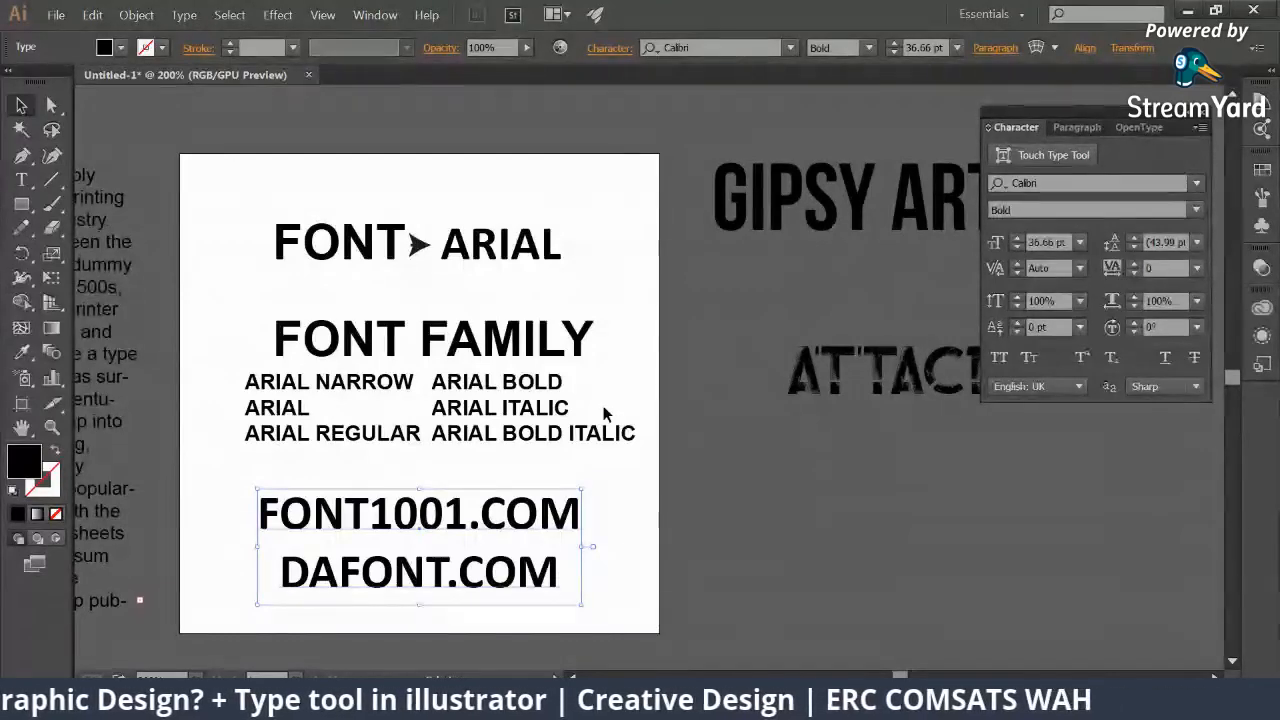
Step: Nudge the FONT FAMILY heading slightly up and left, and move all artboard text off the artboard to below ATTACK
click(535, 347)
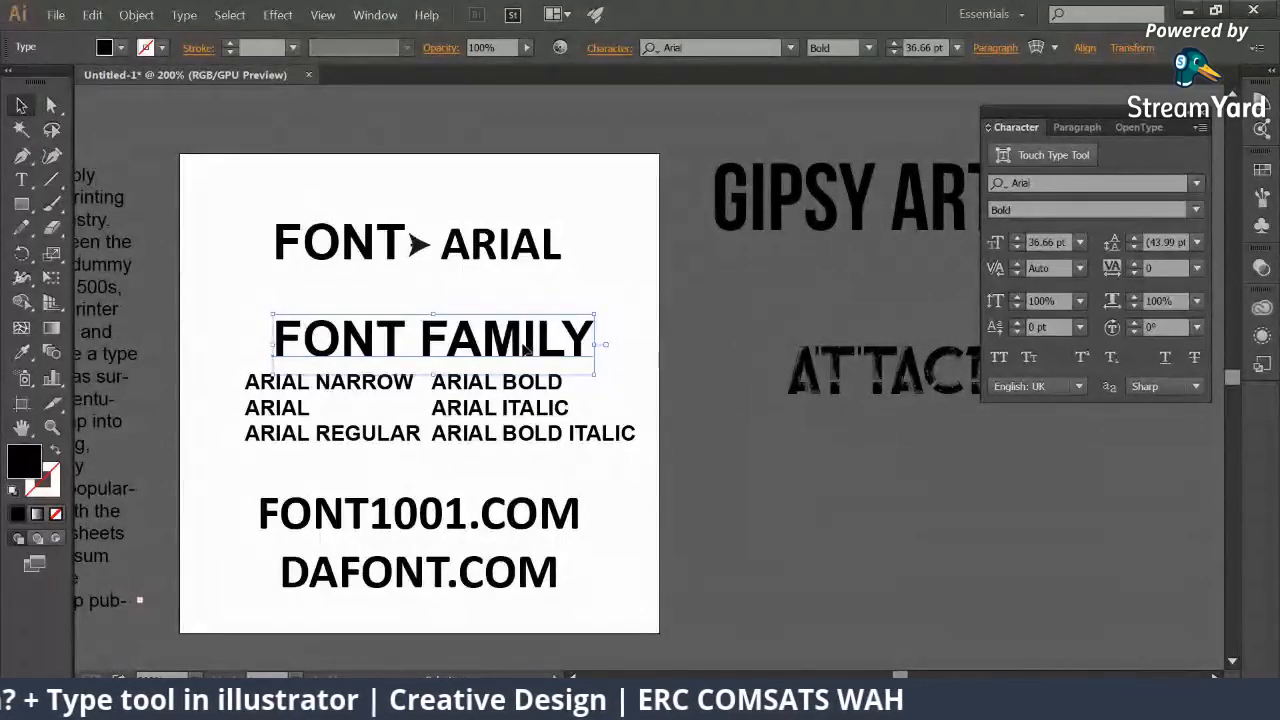
drag(524, 346, 508, 340)
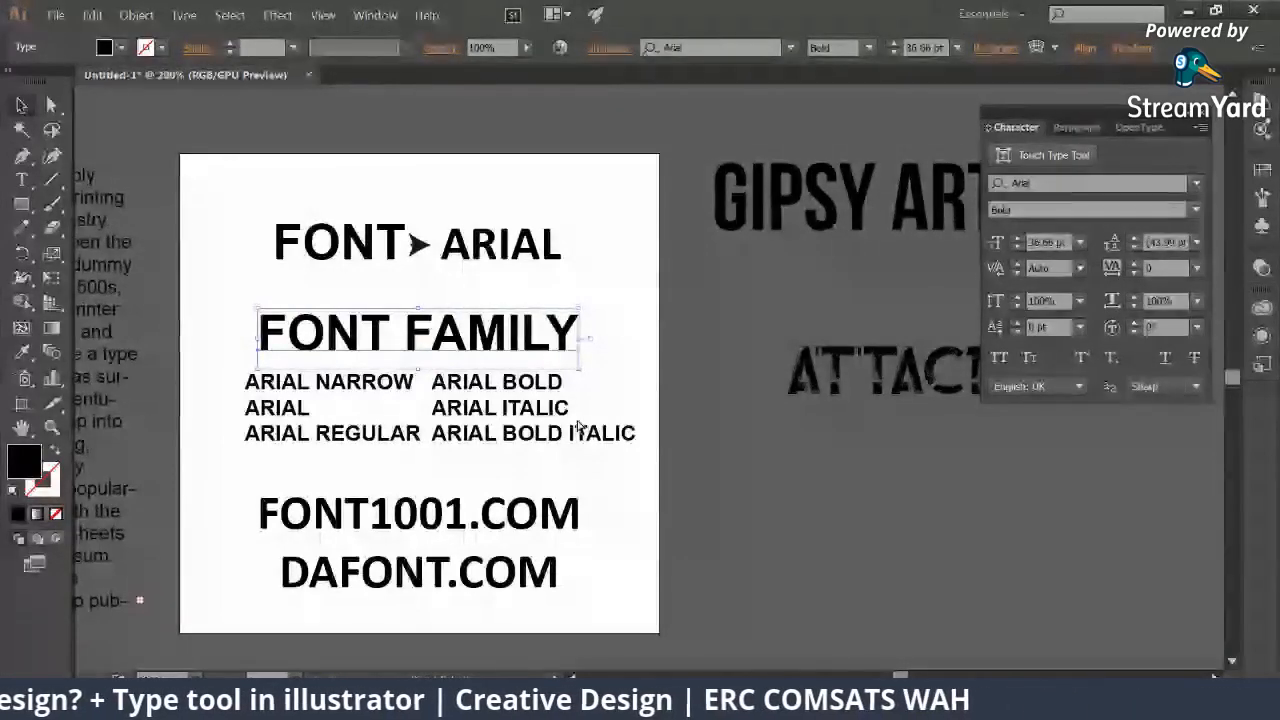
key(ctrl+1)
drag(592, 496, 442, 274)
drag(525, 310, 766, 415)
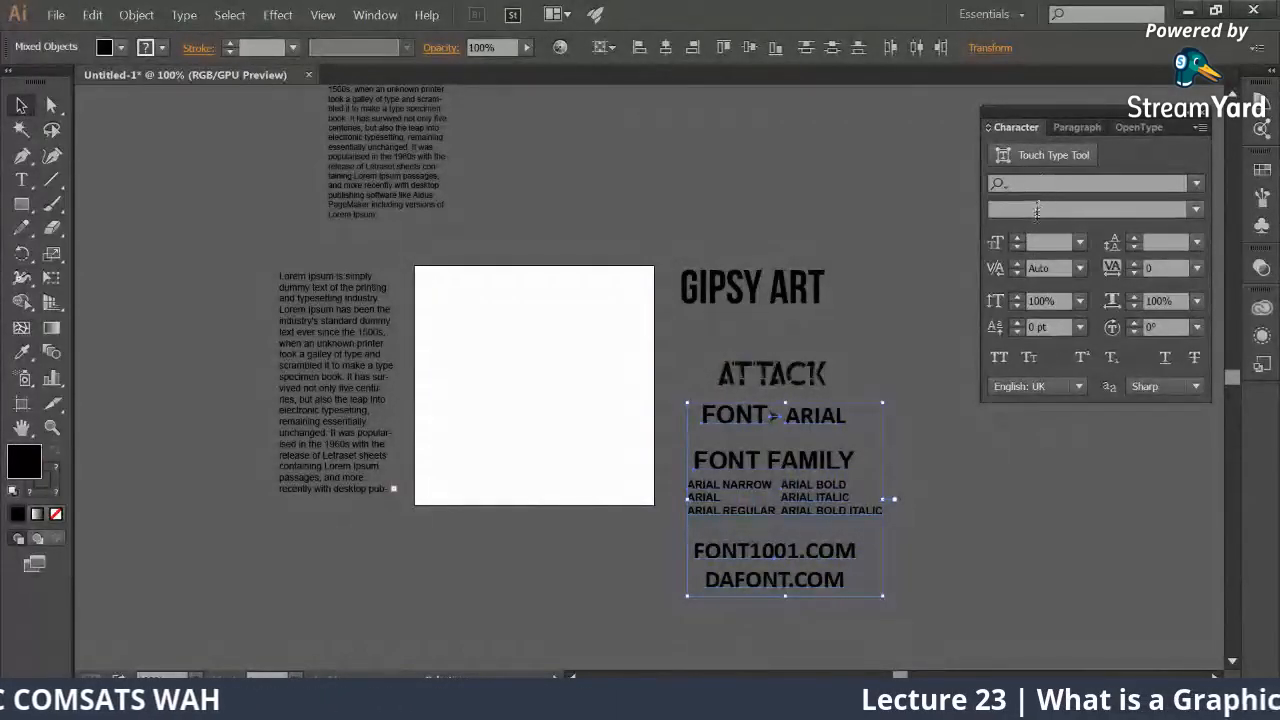
Step: Delete the lorem ipsum text frames above and beside the artboard
drag(423, 183, 380, 398)
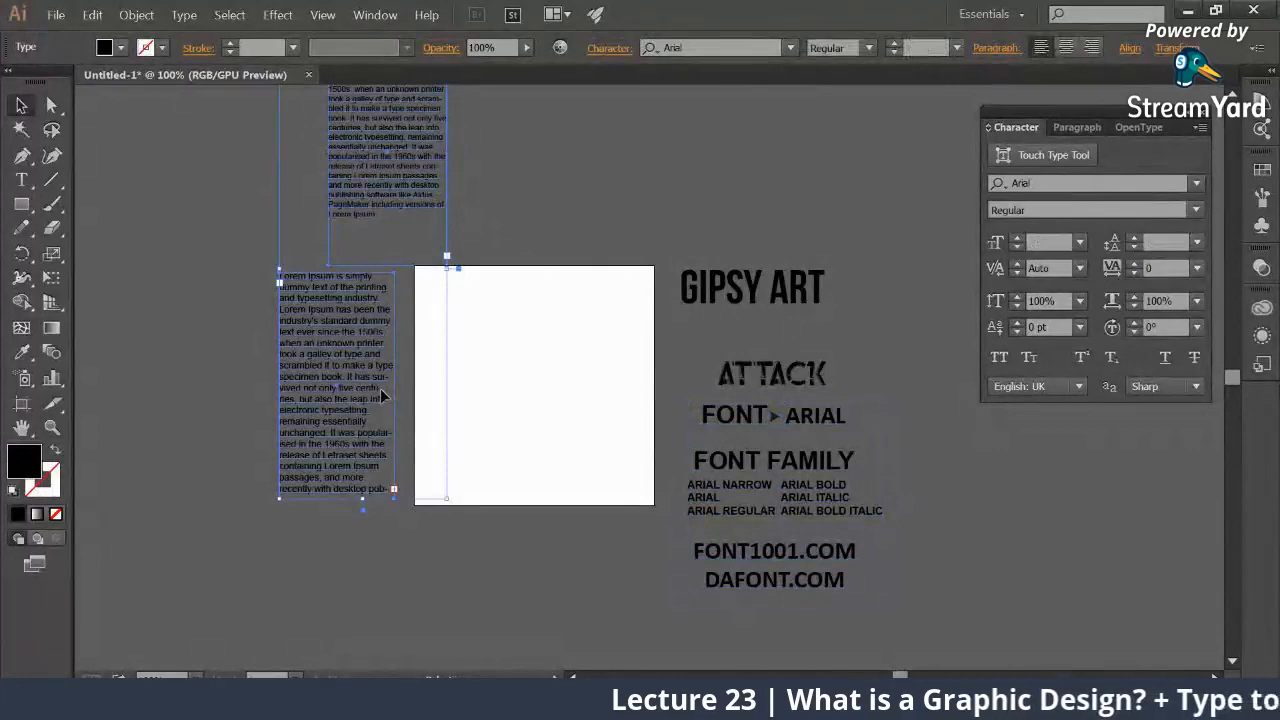
key(Delete)
Step: Gather ATTACK and the FONT and FONT FAMILY text closely below GIPSY ART, and move the whole stack slightly down beside the artboard
key(ctrl+equal)
key(ctrl+equal)
drag(381, 397, 513, 417)
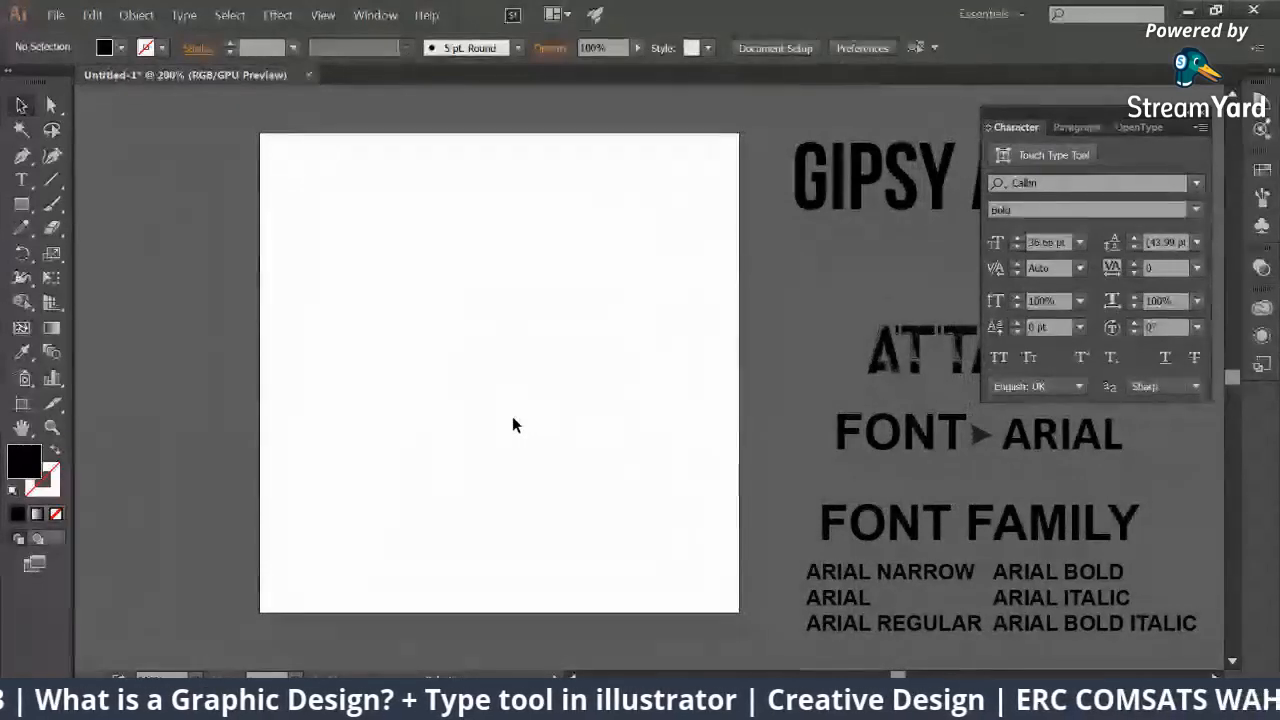
drag(648, 371, 497, 354)
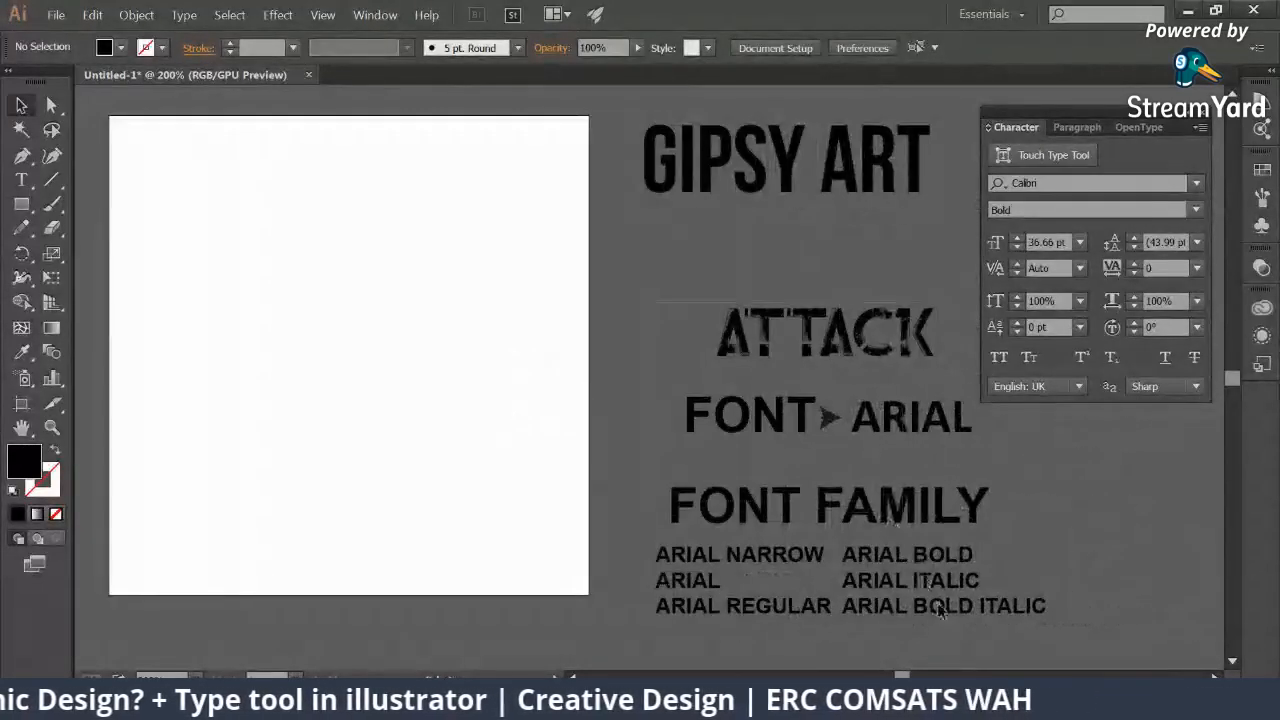
click(932, 607)
drag(932, 607, 894, 512)
shift+click(708, 240)
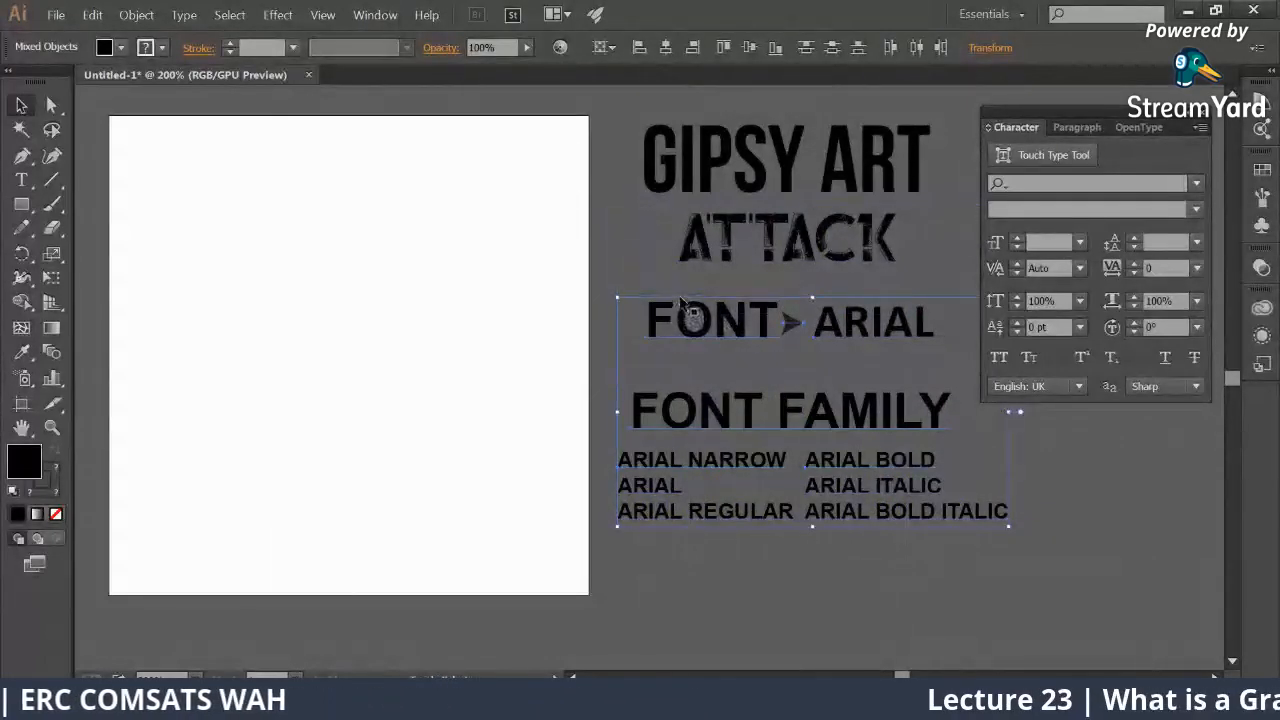
drag(684, 319, 932, 502)
key(ctrl+z)
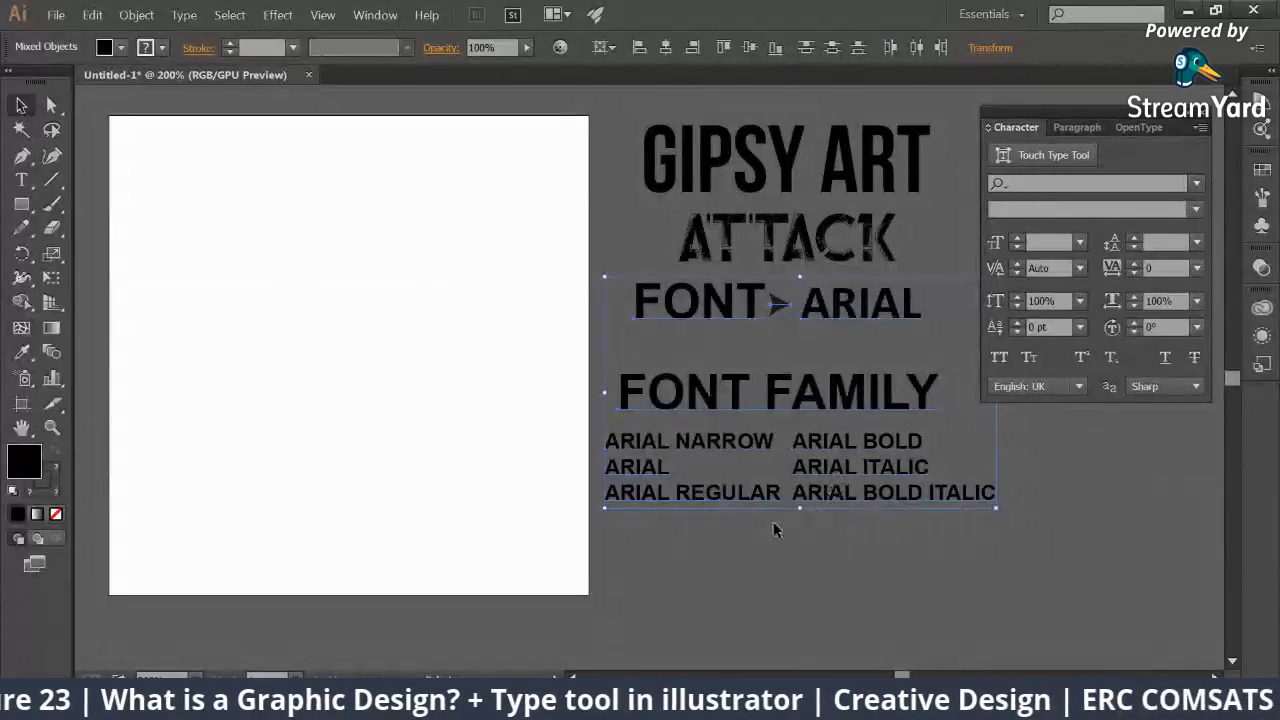
shift+click(905, 170)
drag(905, 170, 918, 212)
Step: Add a point text reading GIPSY in the upper part of the artboard
drag(582, 341, 757, 349)
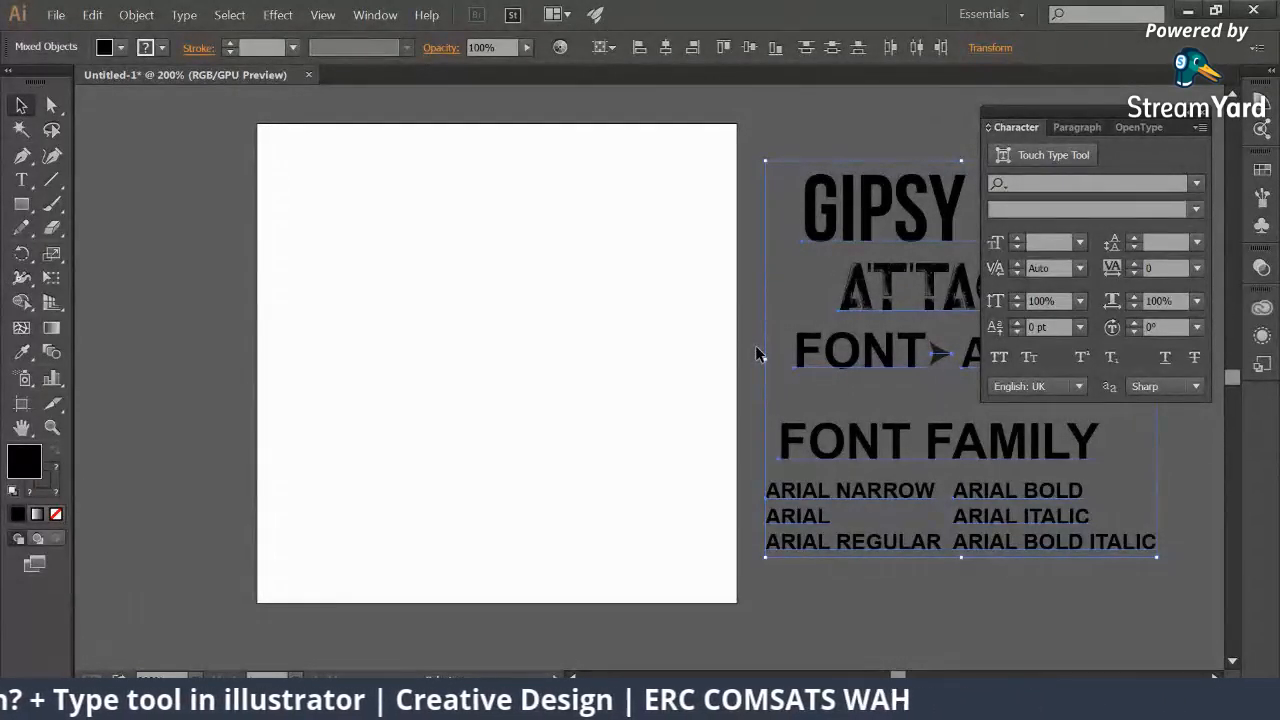
key(t)
click(435, 272)
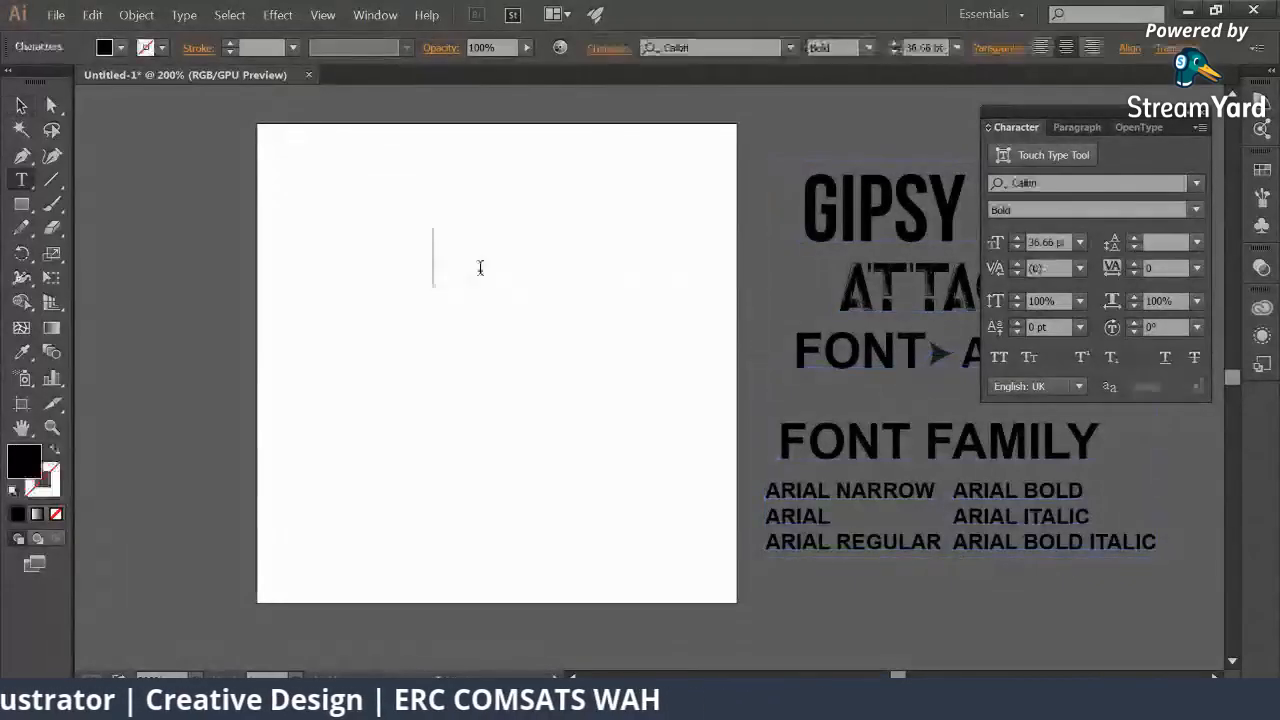
text(GIPSY)
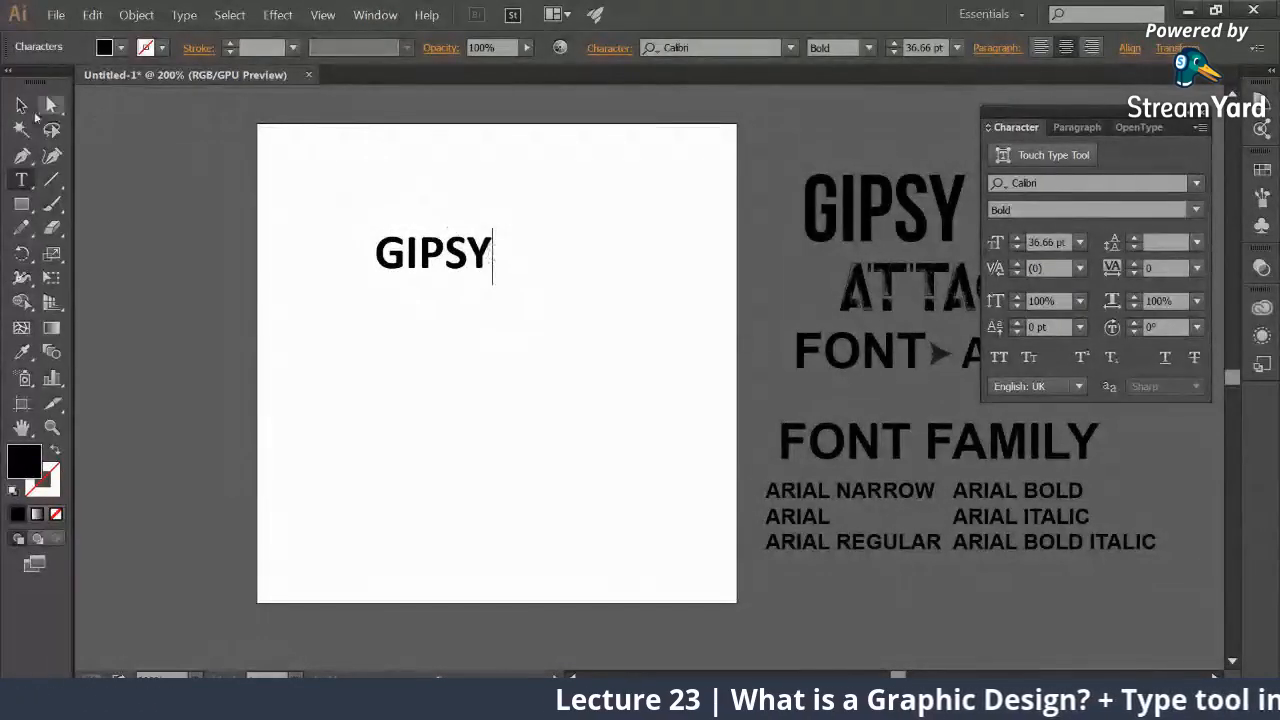
Step: Try raising the font size to 49 pt with only the cursor placed after GIPSY, testing it with a letter a that is removed again
click(1016, 238)
click(1015, 238)
click(1015, 238)
click(1015, 238)
click(1014, 239)
click(1014, 239)
click(1014, 239)
click(1014, 239)
click(1014, 239)
text(a)
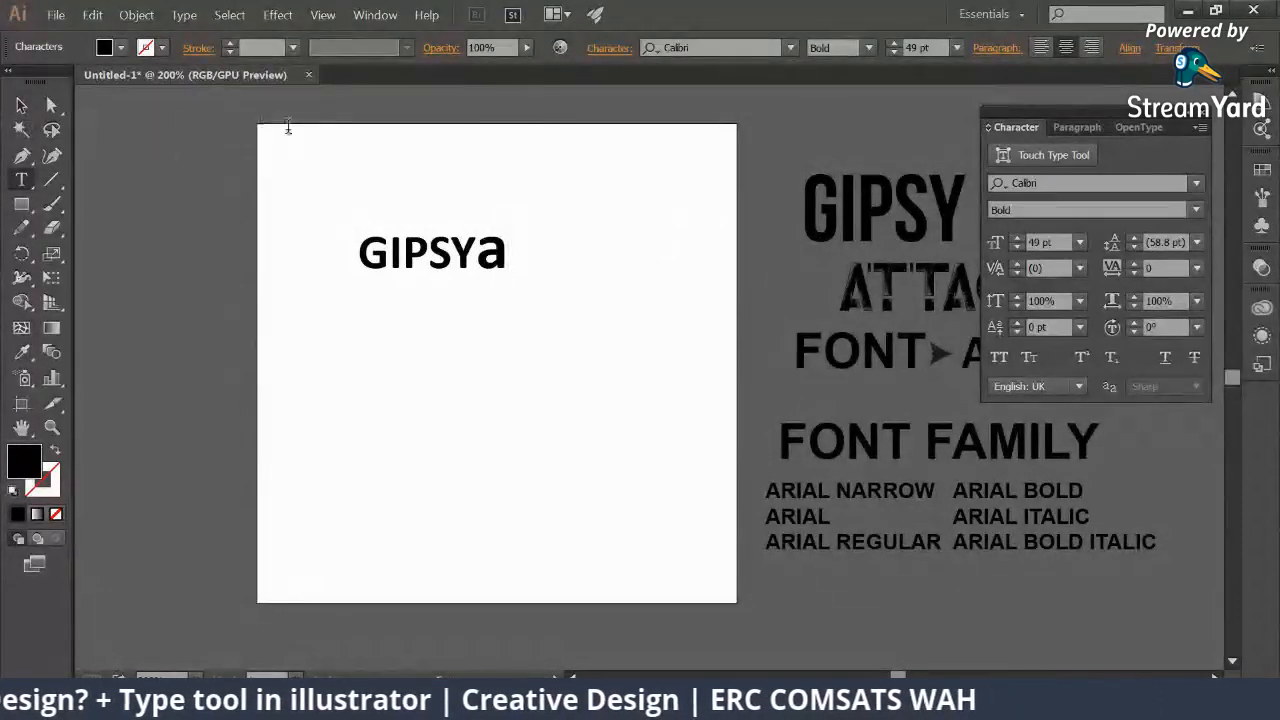
key(BackSpace)
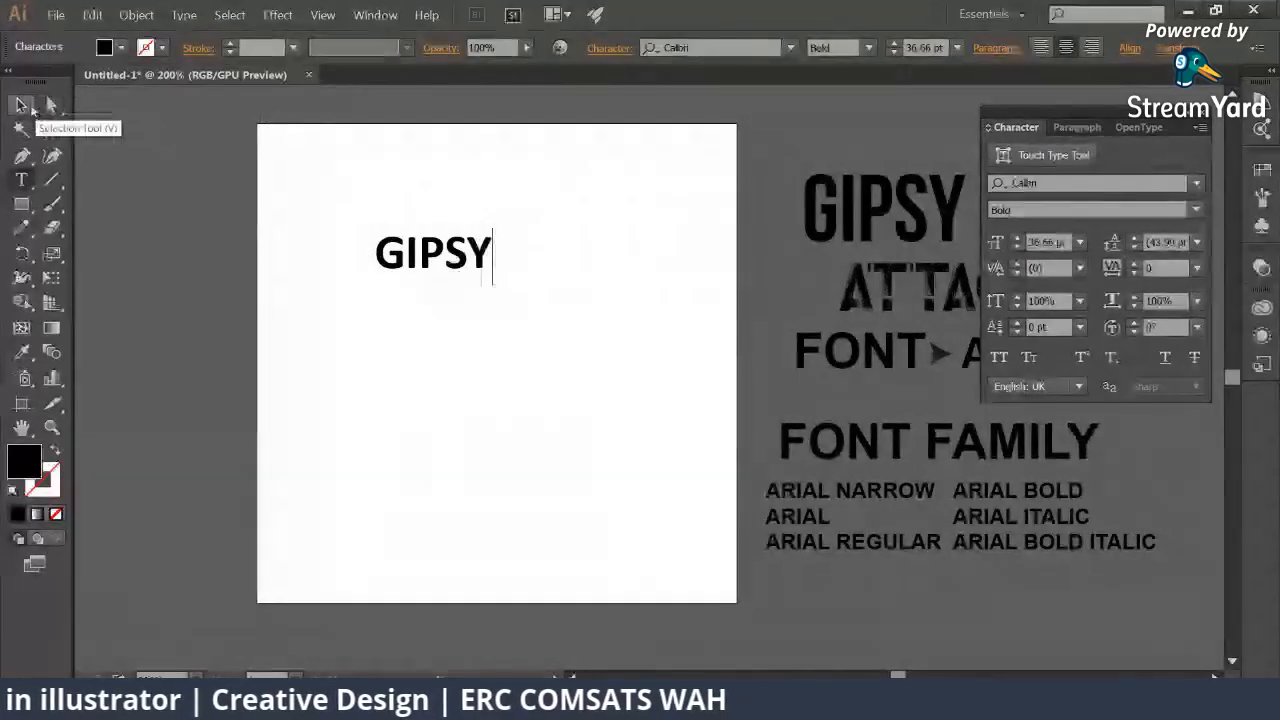
Step: Select the whole GIPSY text and enlarge it to 53 pt
click(22, 104)
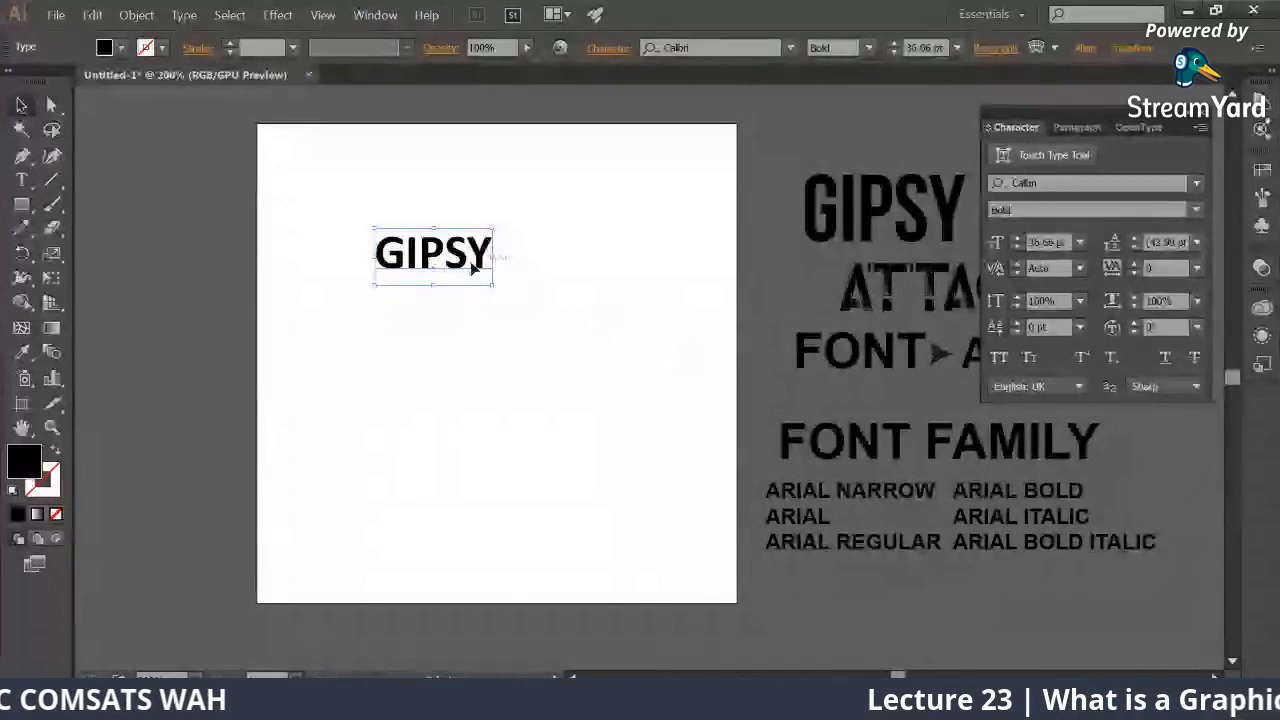
click(1018, 238)
click(1018, 238)
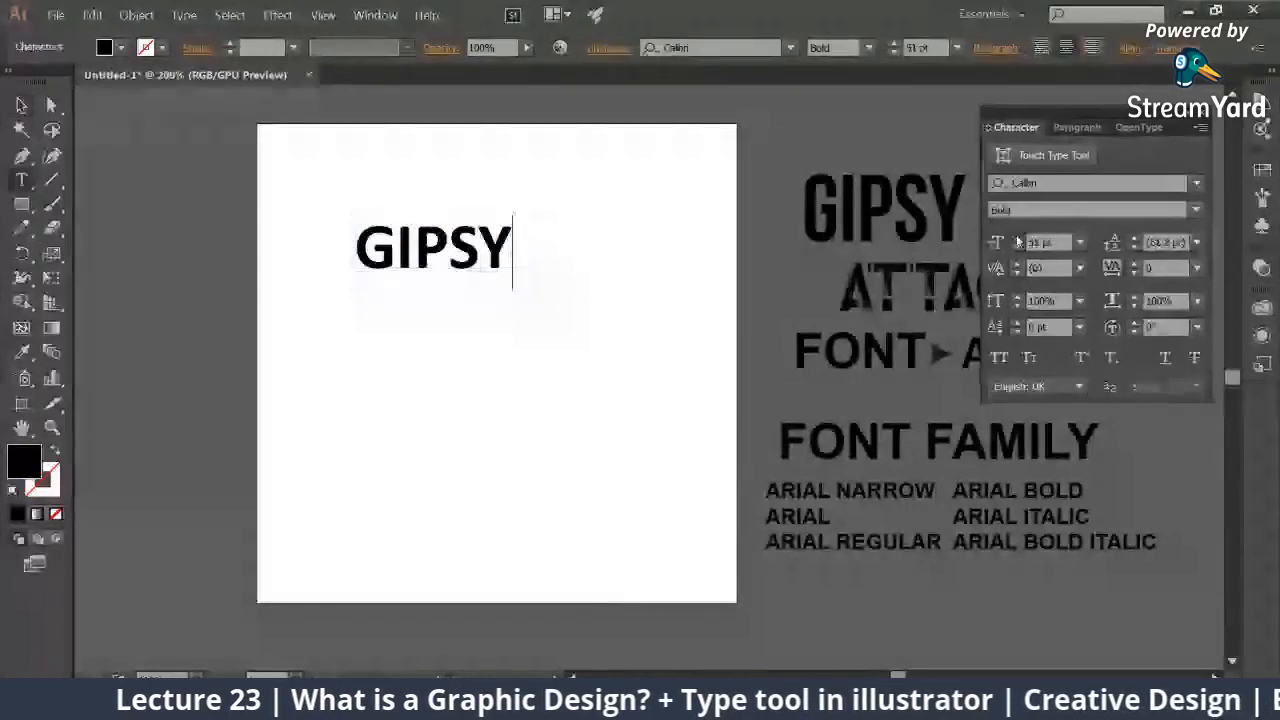
drag(520, 240, 307, 236)
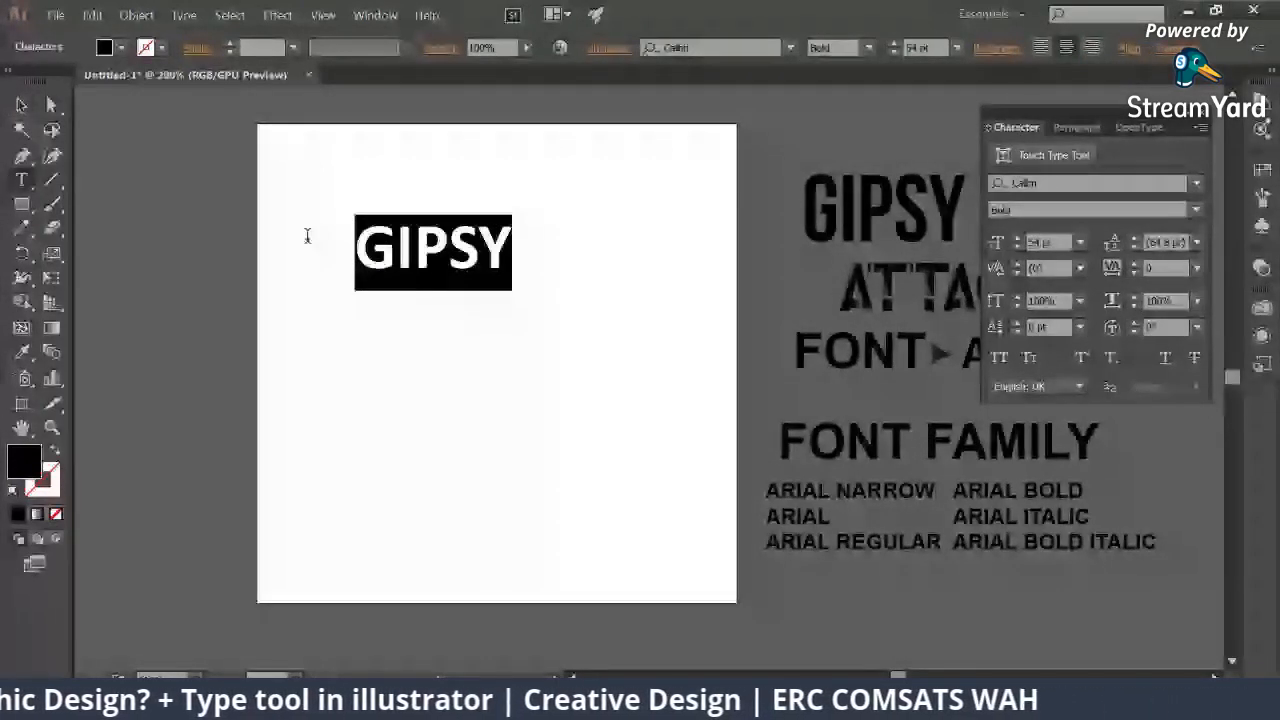
key(ctrl+shift+period)
key(ctrl+shift+period)
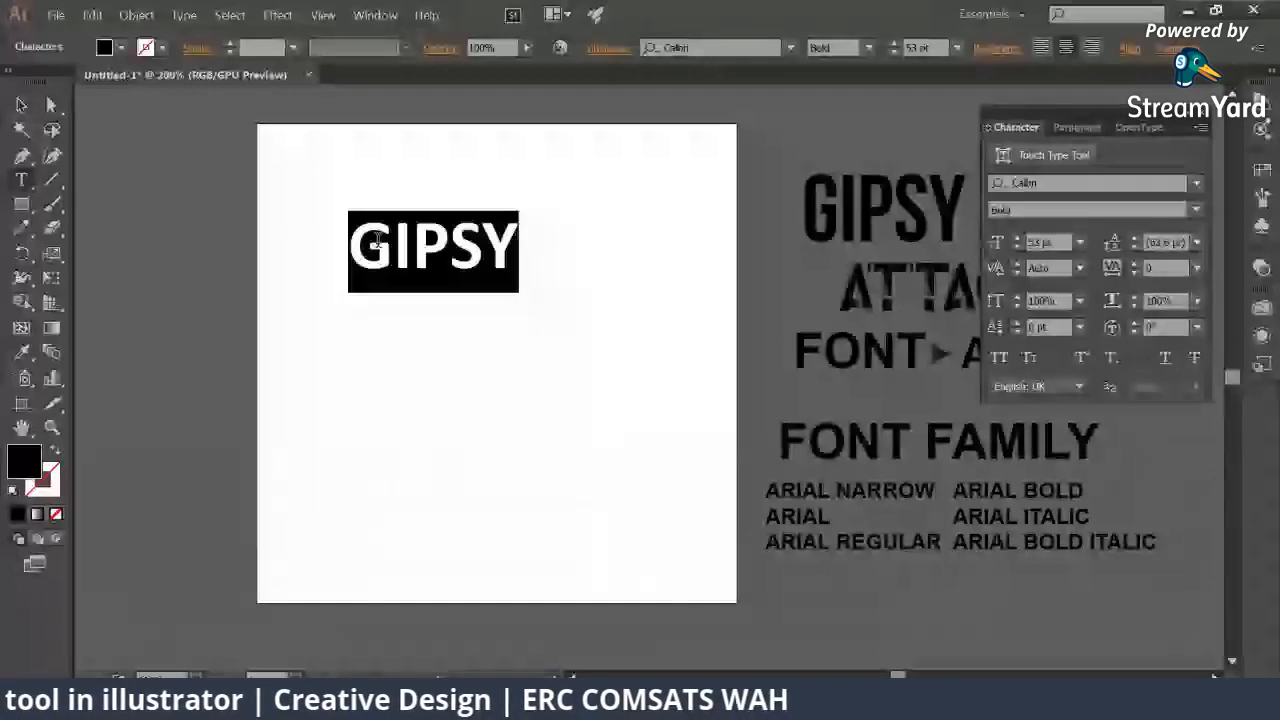
Step: Enlarge only the letters GIP within the word to 81 pt, then delete the GIPSY text from the artboard
click(426, 240)
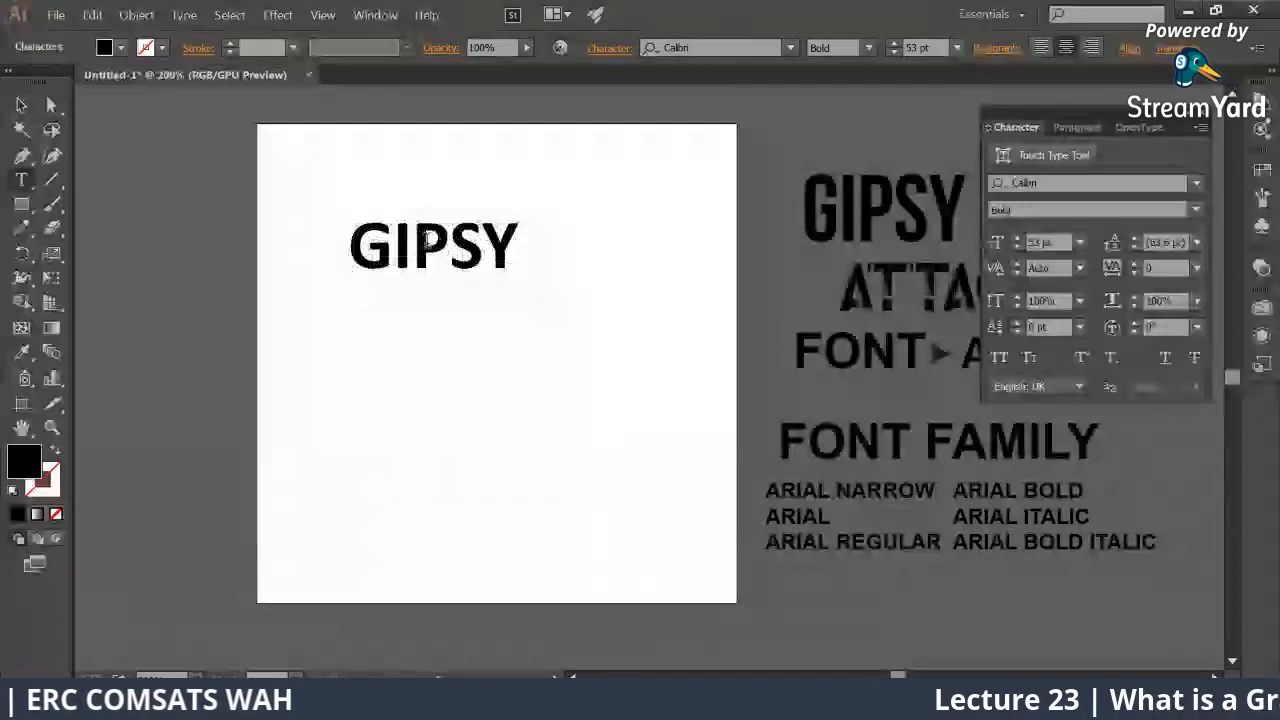
drag(440, 243, 350, 245)
click(1018, 239)
key(Escape)
click(272, 173)
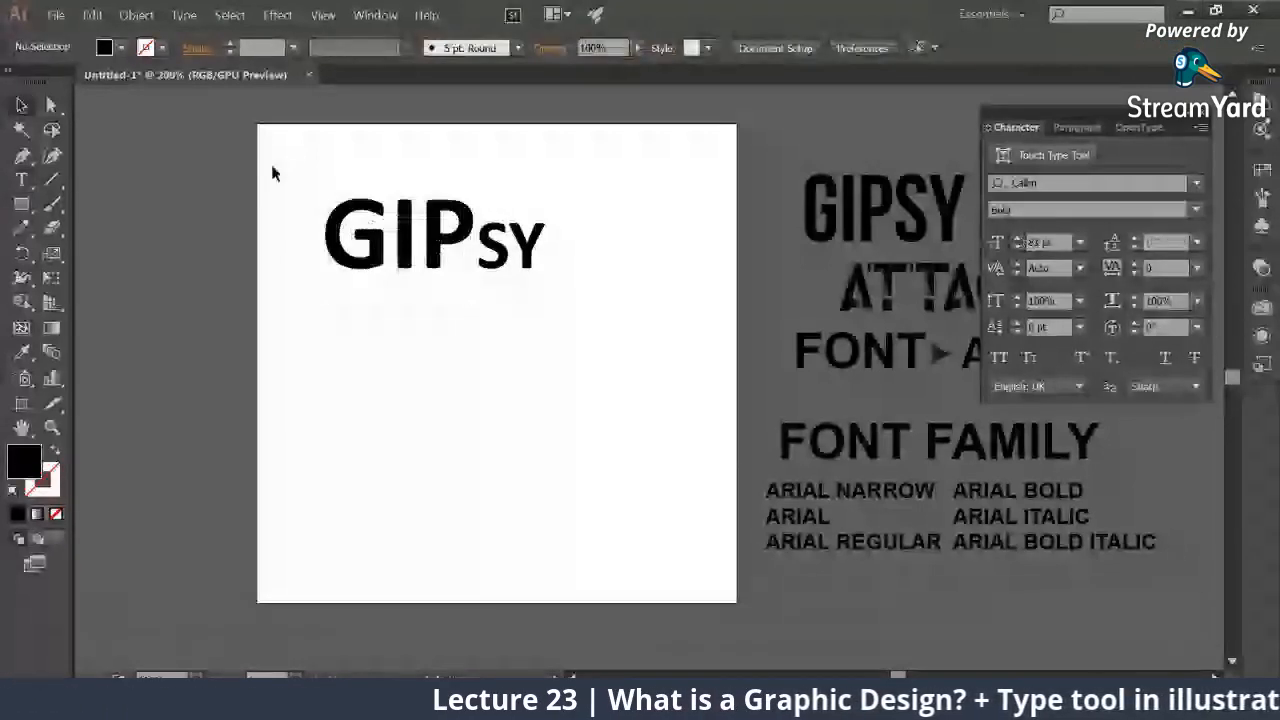
drag(272, 165, 589, 298)
key(Delete)
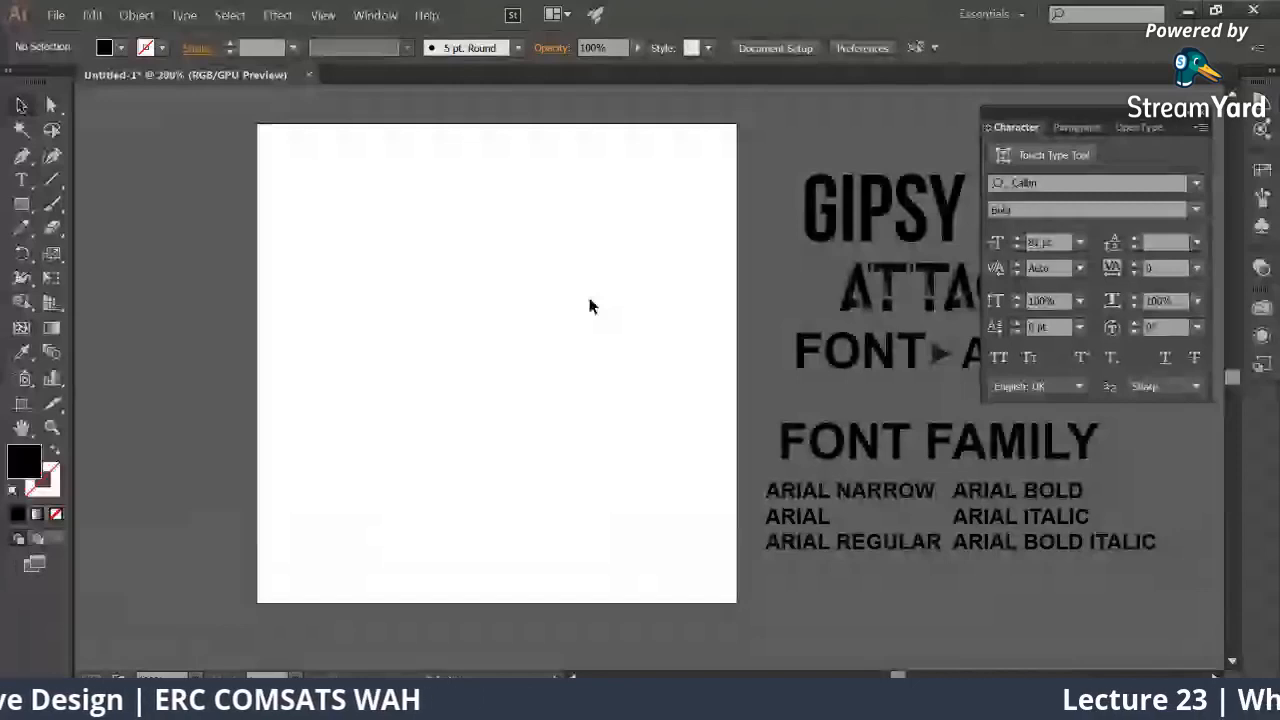
Step: Draw an area text frame over the left half of the artboard and fill it with the lorem ipsum paragraph
key(t)
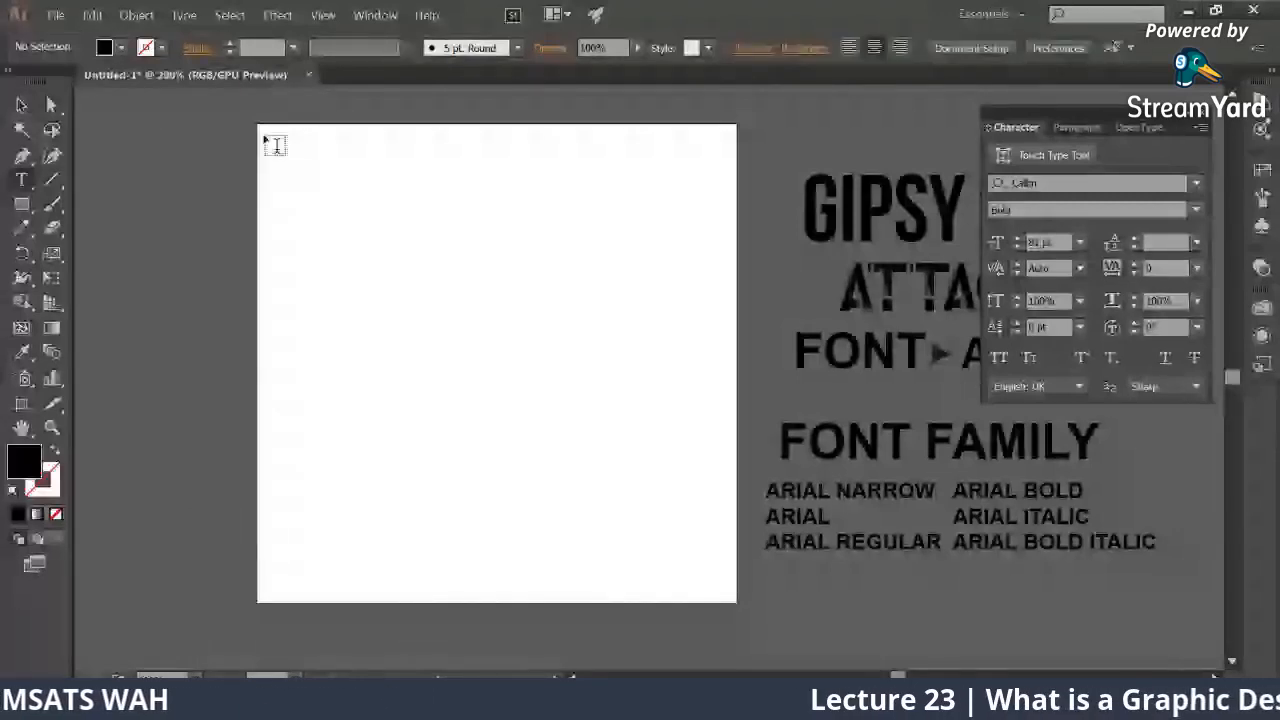
drag(264, 138, 461, 446)
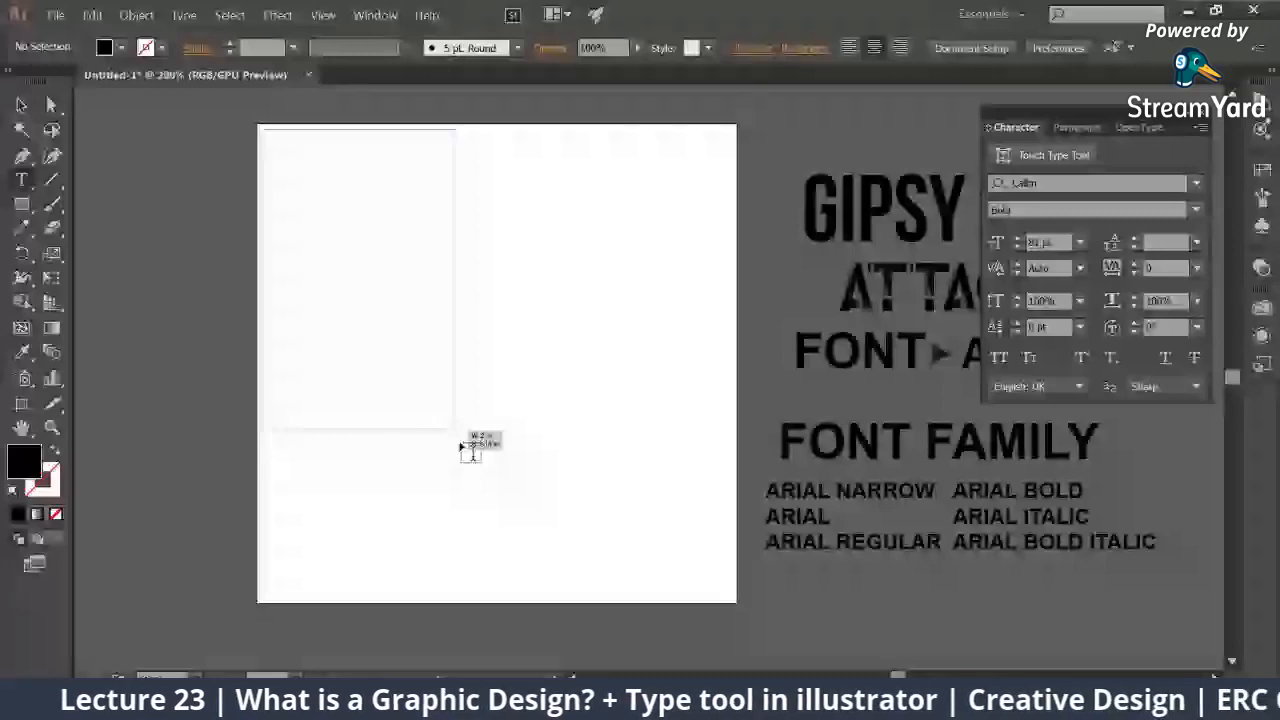
drag(470, 447, 498, 597)
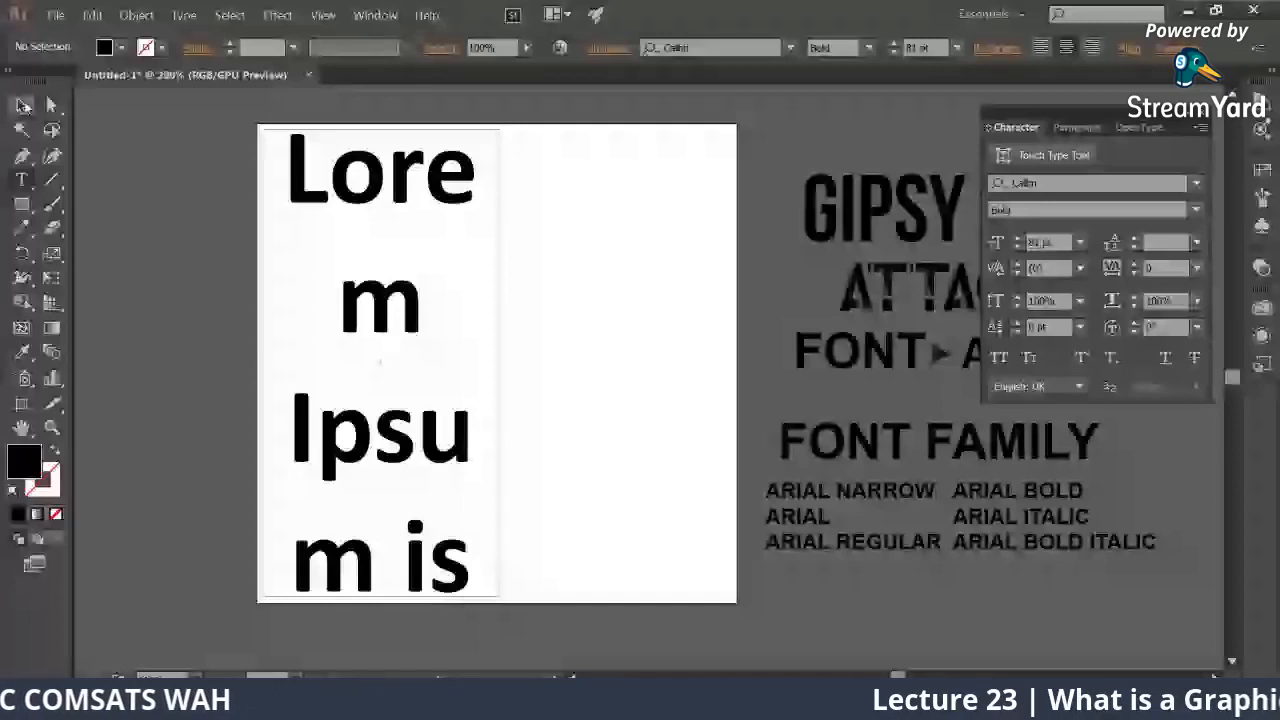
Step: Try the lorem ipsum paragraph at 15 pt, then set its font size to 10 pt
key(ctrl+z)
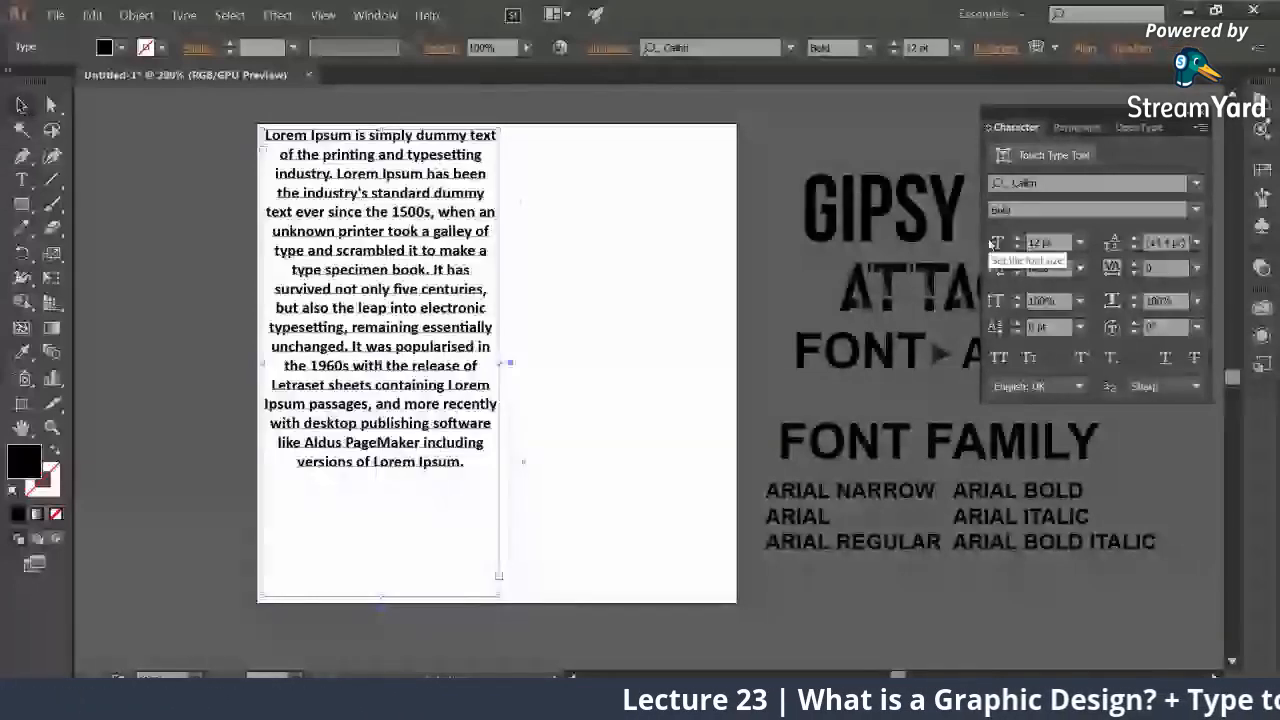
click(993, 245)
text(15)
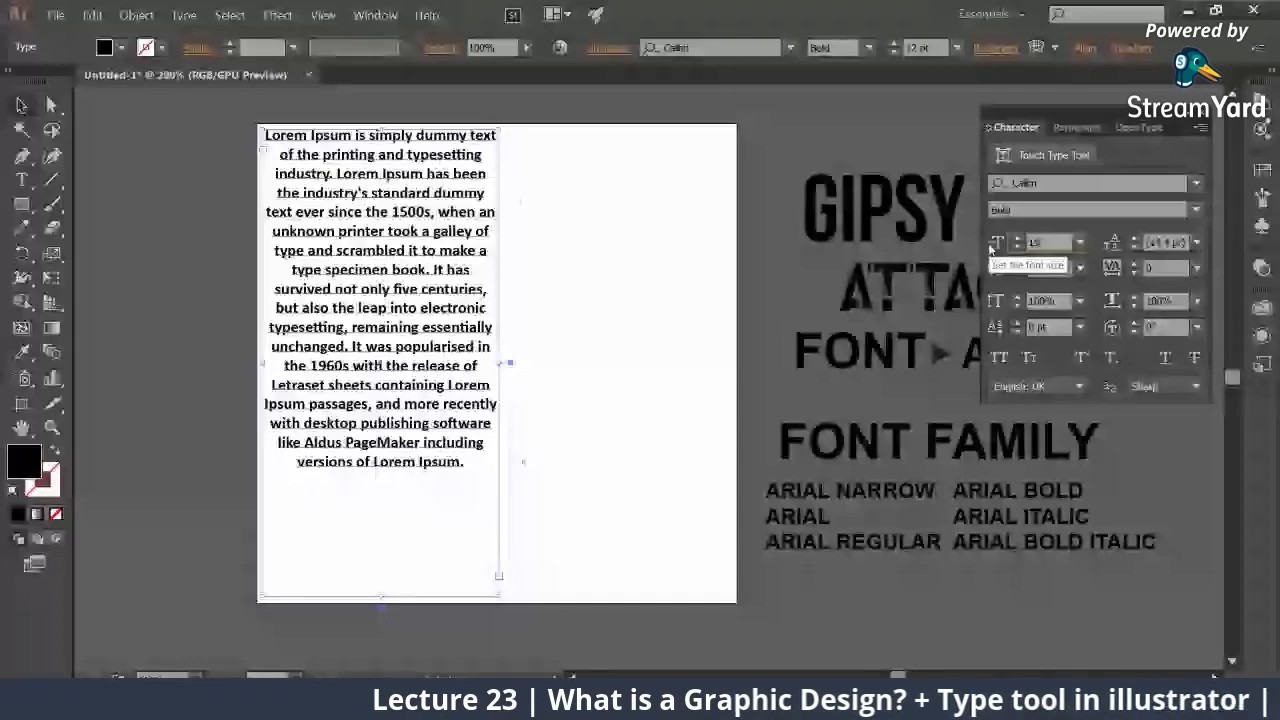
key(Return)
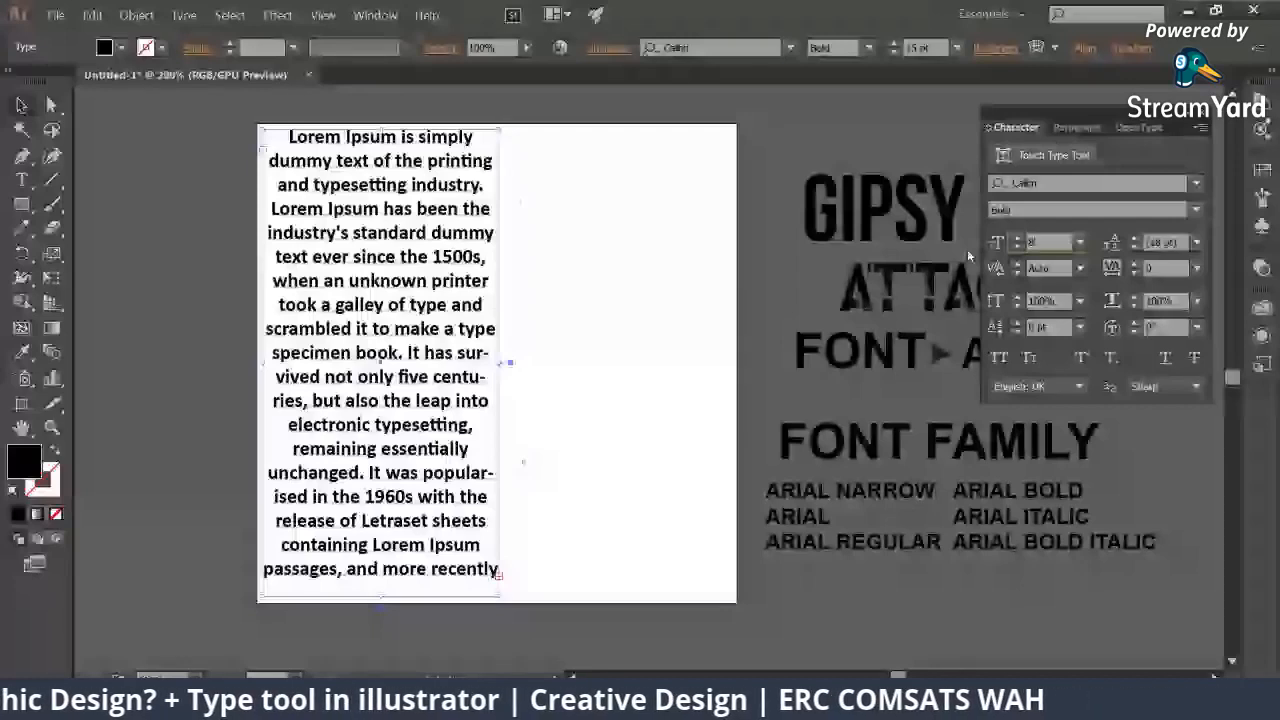
text(10)
key(Return)
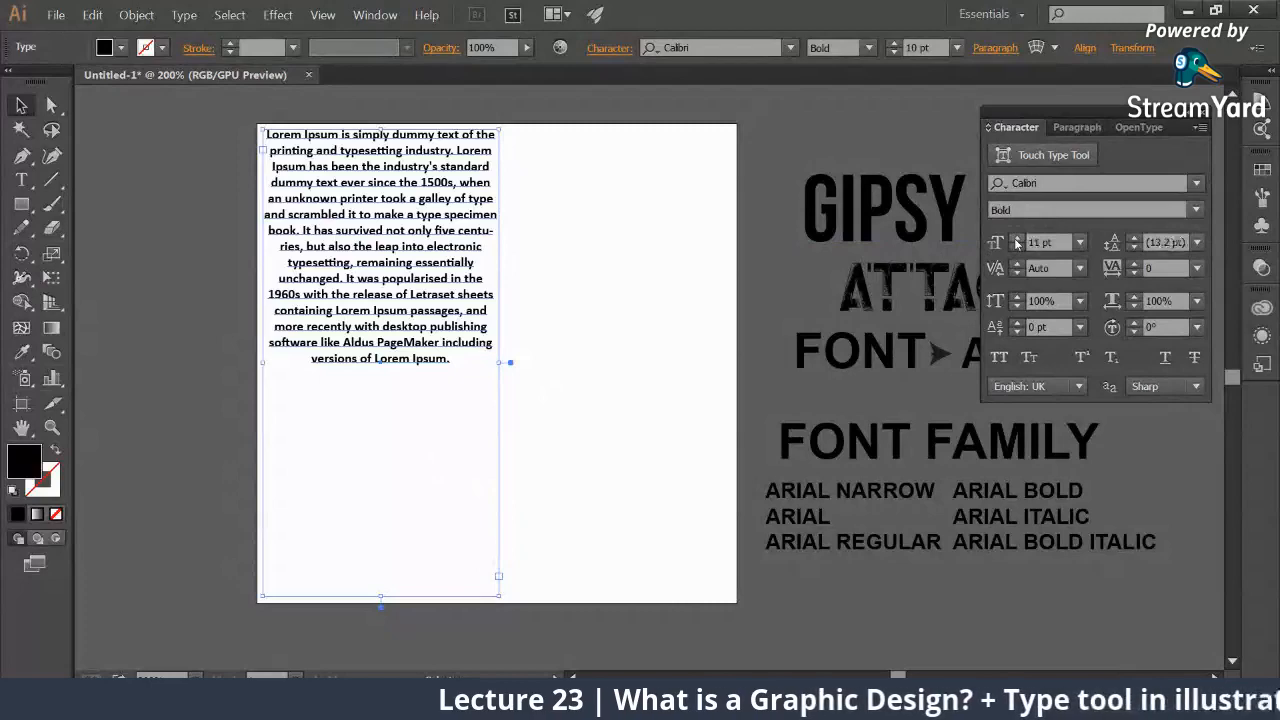
Step: Try the lorem ipsum paragraph at 13 pt and step its font size back to 10 pt
click(1017, 241)
click(1017, 241)
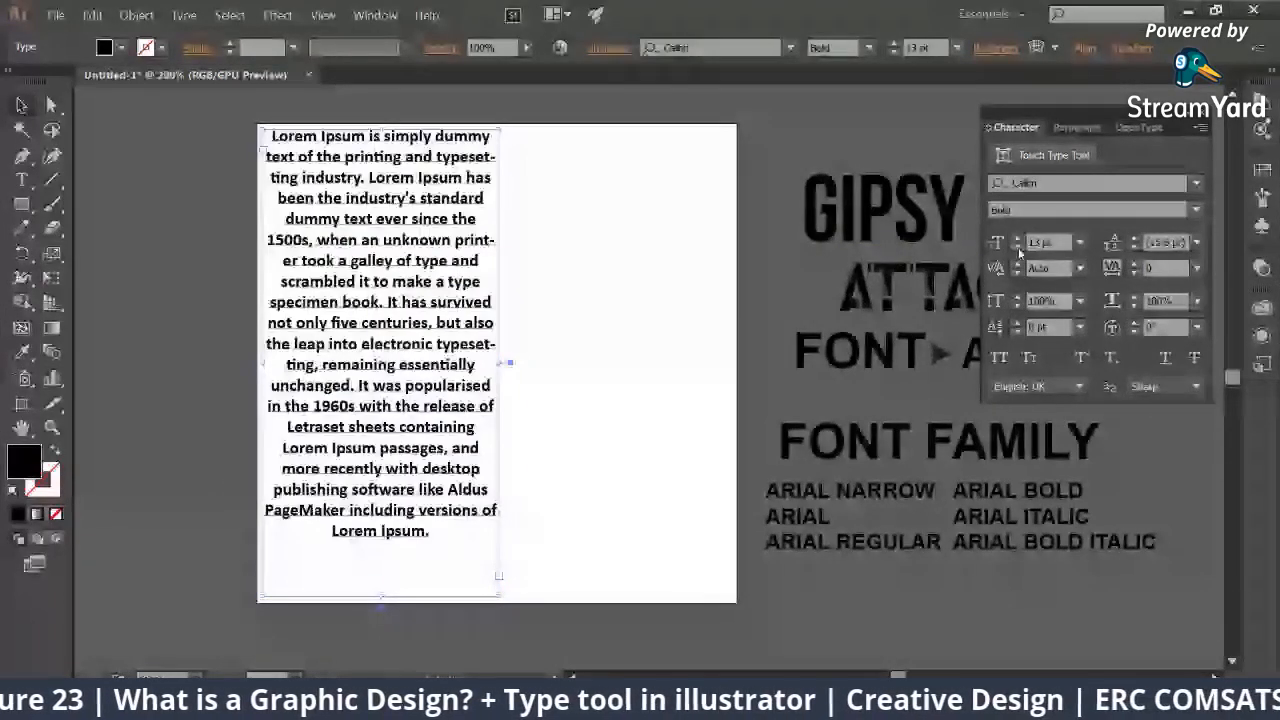
click(1018, 248)
click(1018, 248)
click(1018, 248)
Step: Paste the lorem ipsum paragraph twice more at the end of the text so that it overflows the frame
double_click(447, 359)
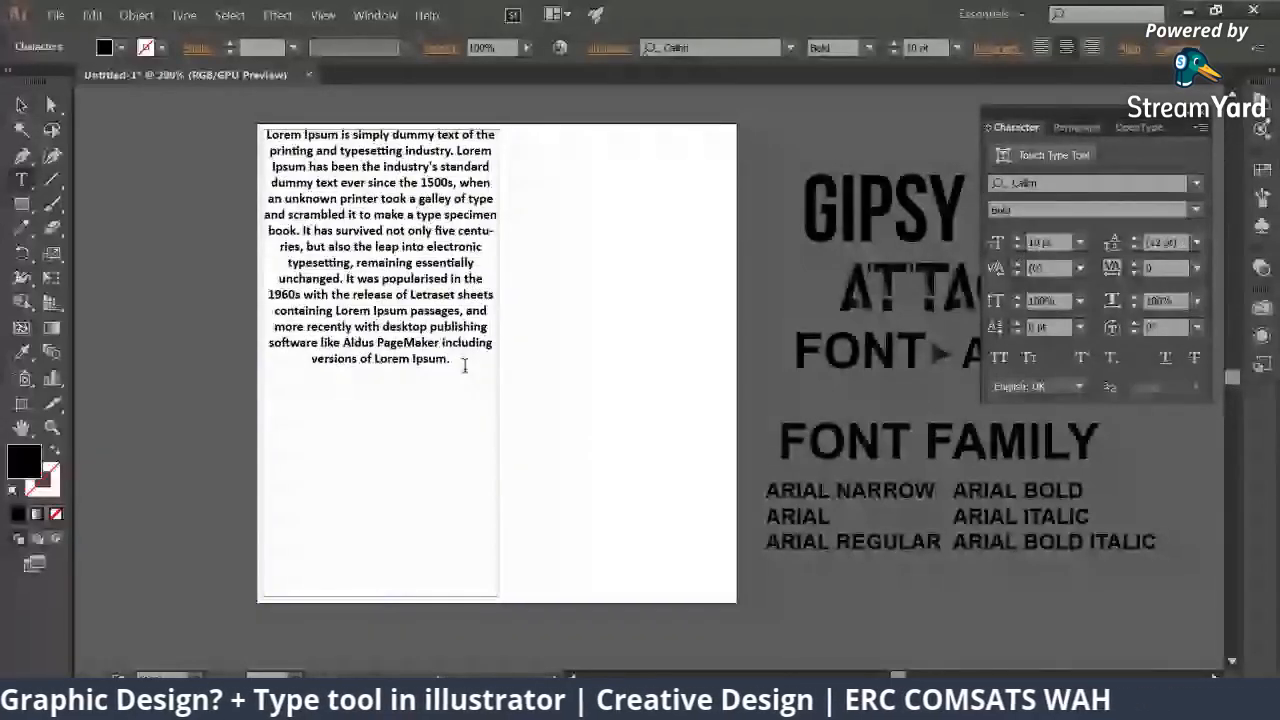
key(ctrl+v)
key(Delete)
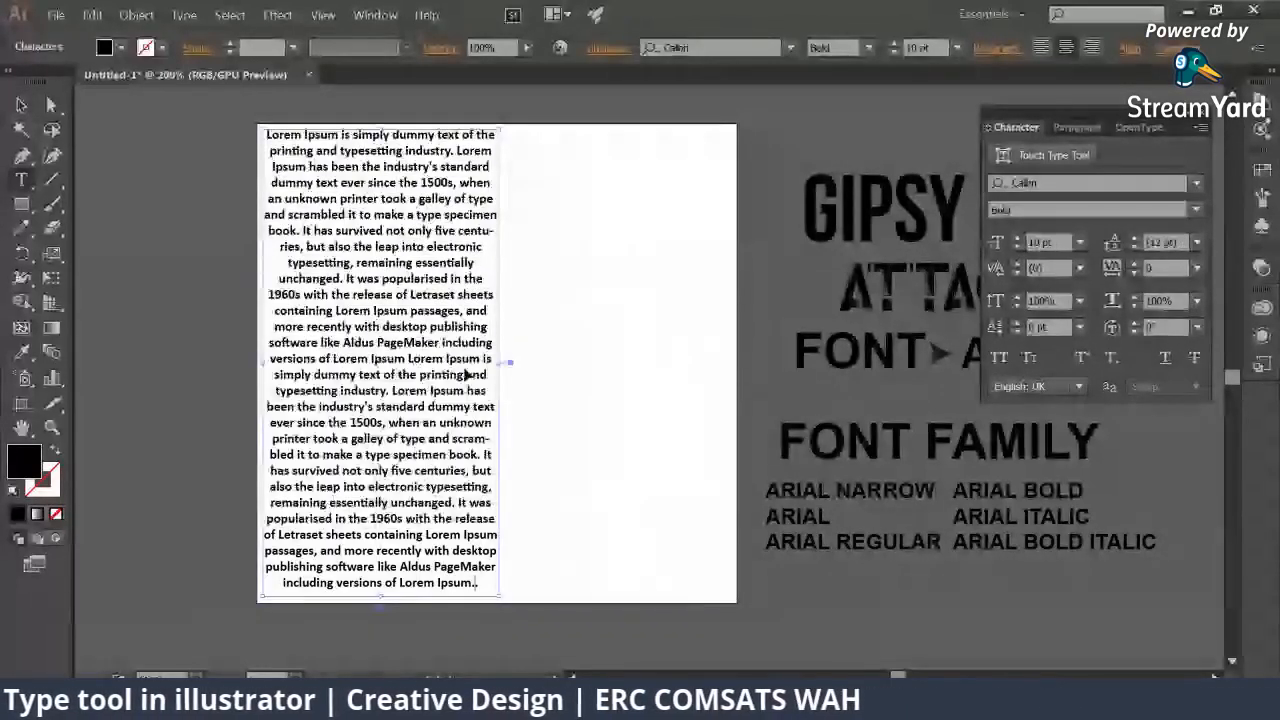
key(ctrl+v)
click(18, 104)
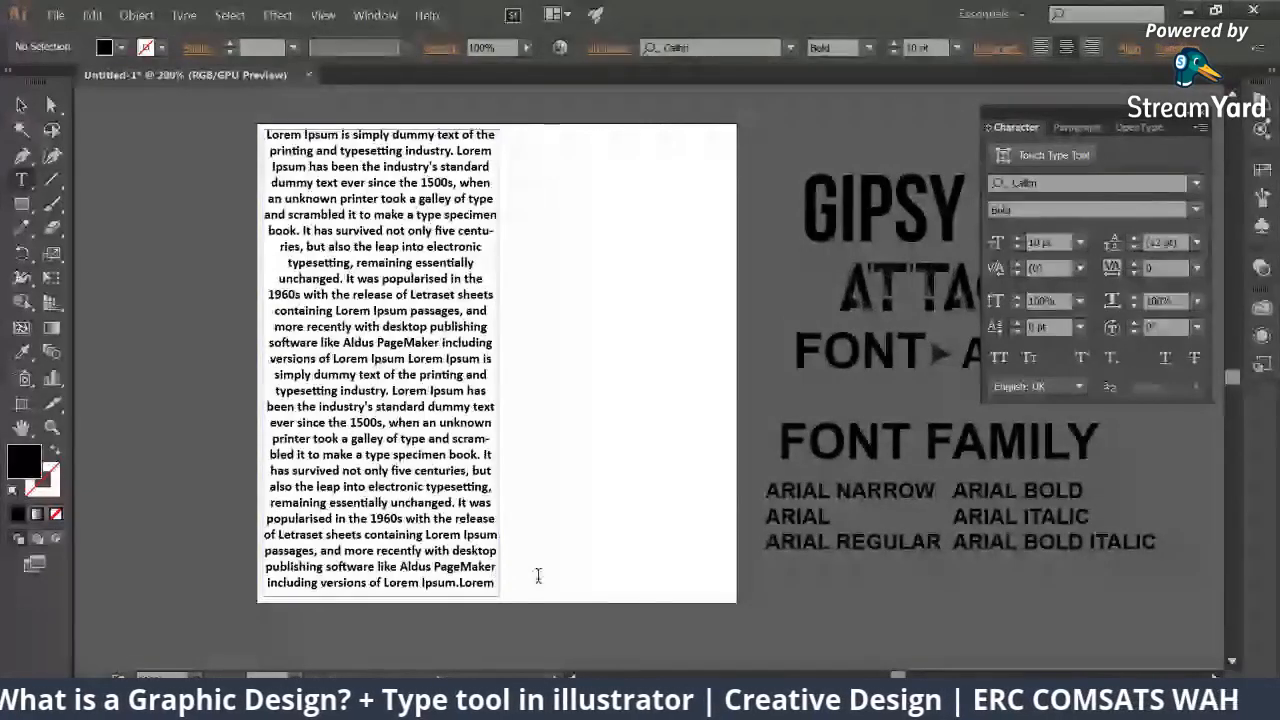
Step: Examine the overset text marker near the lower corner of the lorem ipsum frame up close, then deselect the frame
key(ctrl+equal)
key(ctrl+equal)
key(ctrl+equal)
key(ctrl+equal)
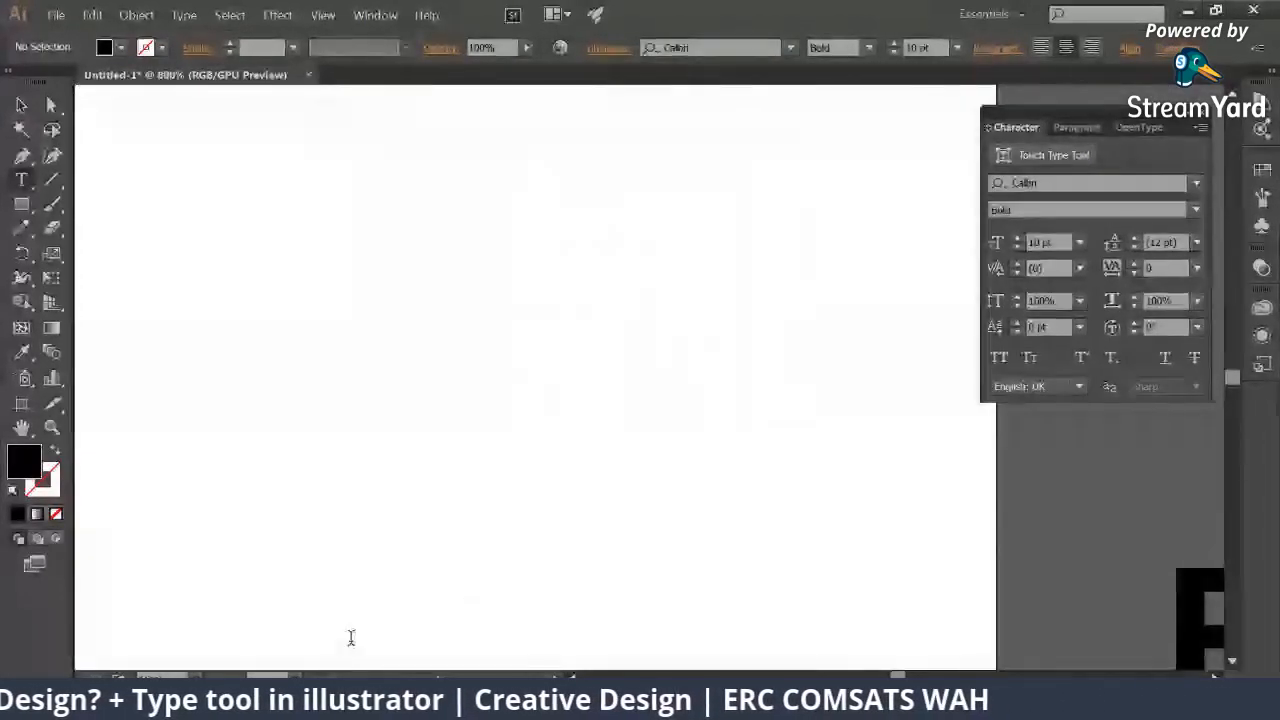
click(21, 105)
drag(350, 481, 662, 393)
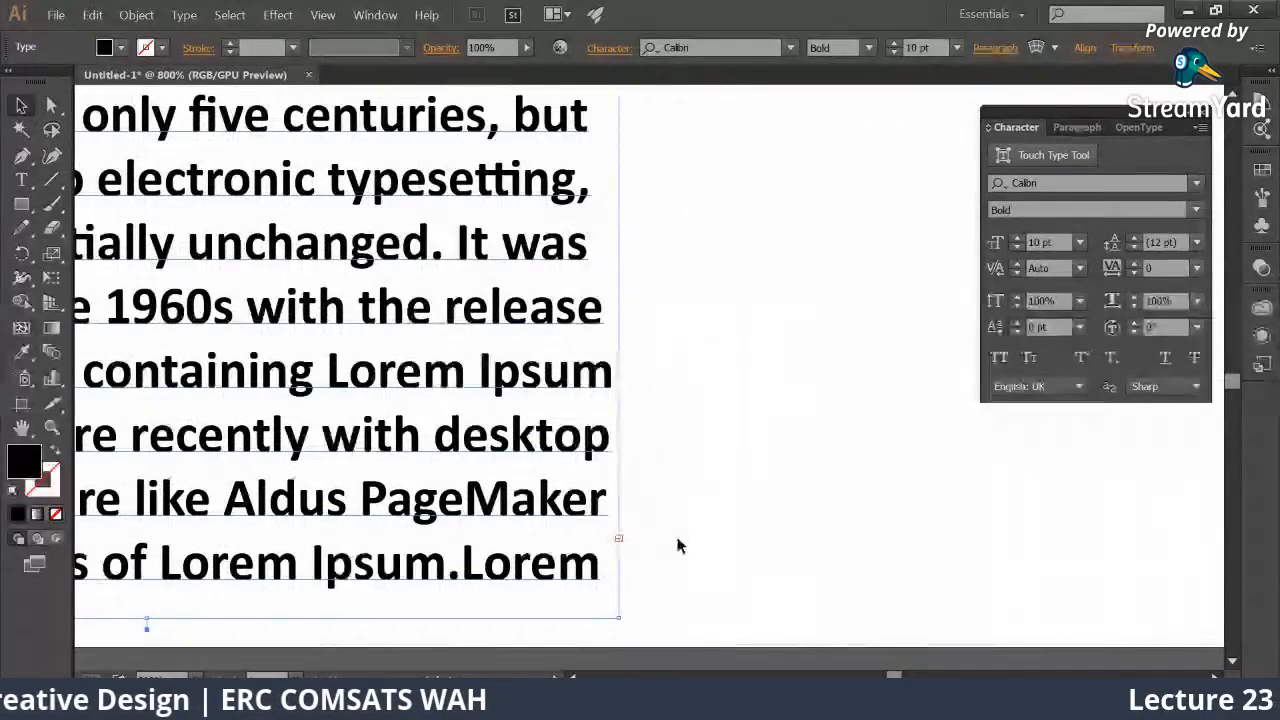
key(ctrl+plus)
key(ctrl+plus)
key(ctrl+plus)
drag(665, 349, 670, 255)
scroll(566, 366, down, 5)
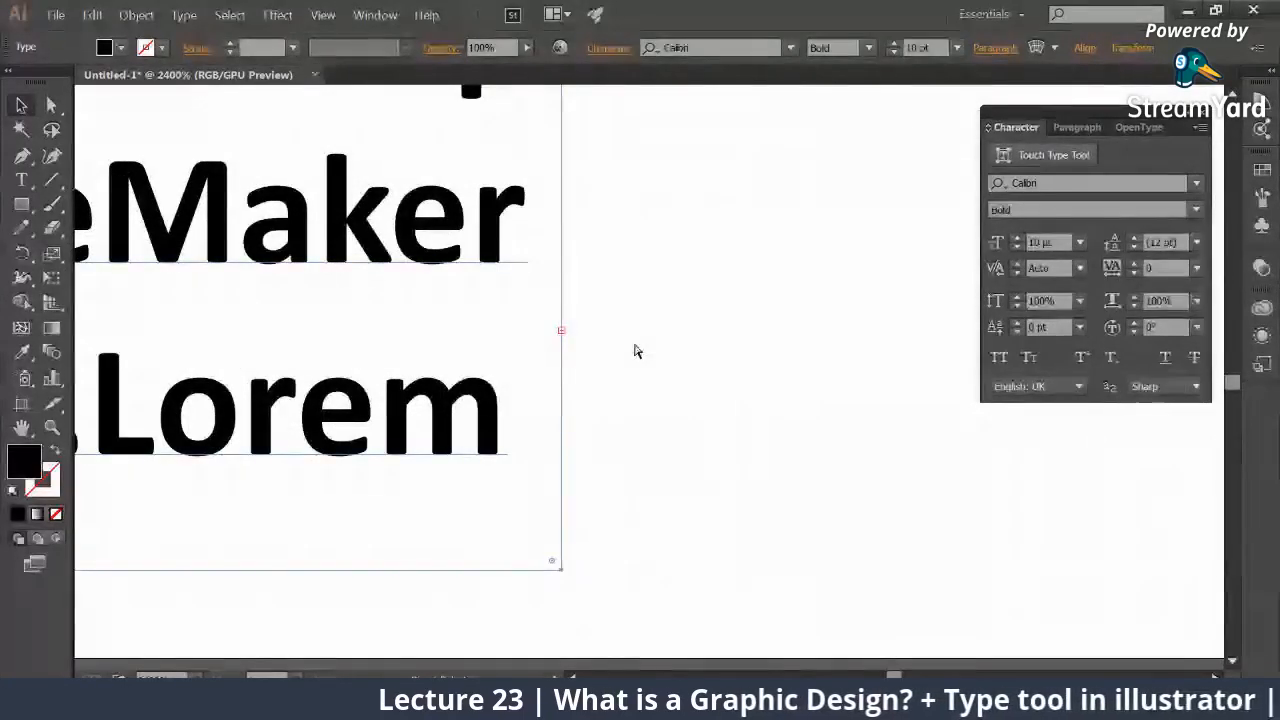
key(ctrl+minus)
key(ctrl+minus)
key(ctrl+minus)
key(ctrl+minus)
key(ctrl+minus)
key(ctrl+minus)
key(ctrl+minus)
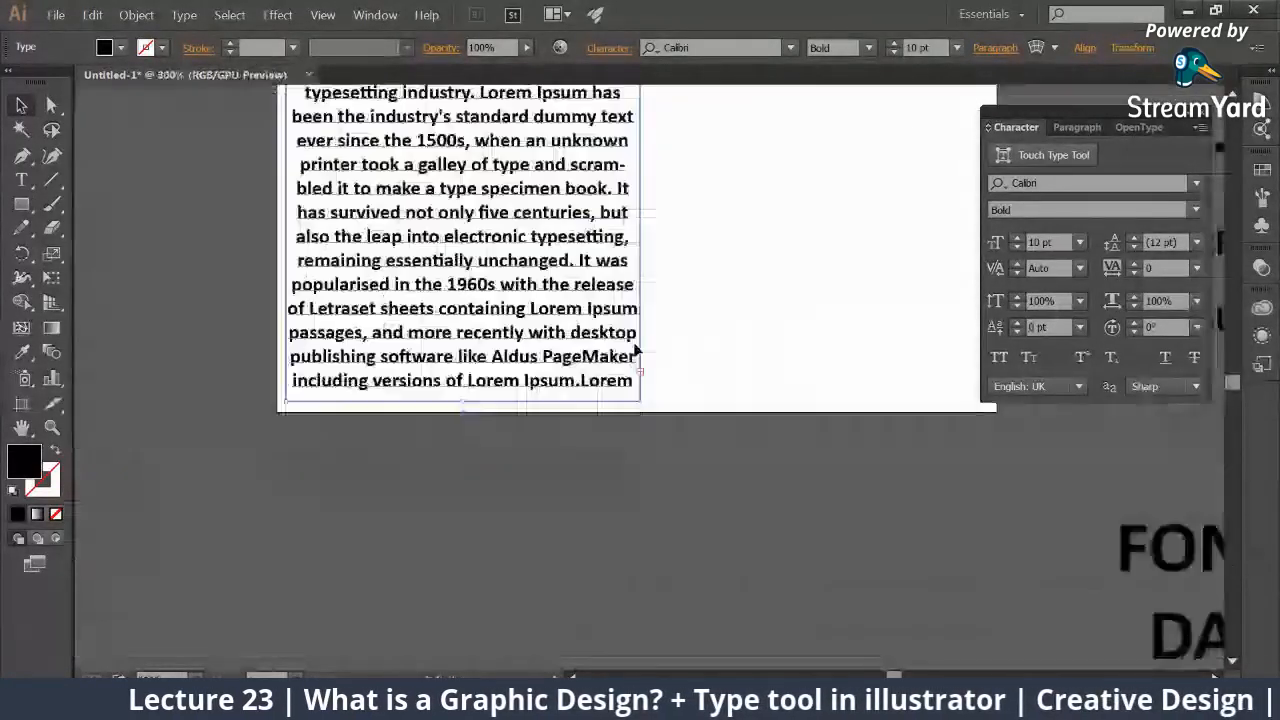
drag(702, 238, 671, 428)
key(ctrl+minus)
click(174, 178)
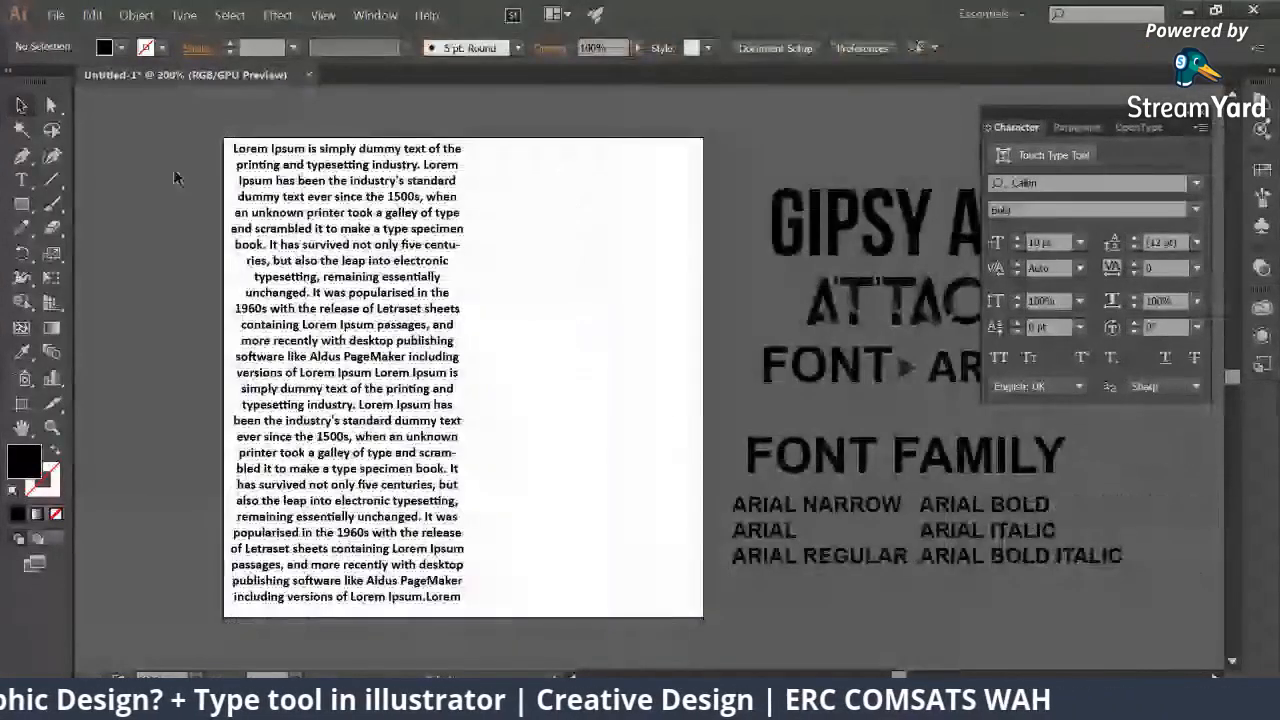
Step: Try to continue the overset lorem ipsum text in a linked second frame beside the first, then delete that second frame
click(370, 566)
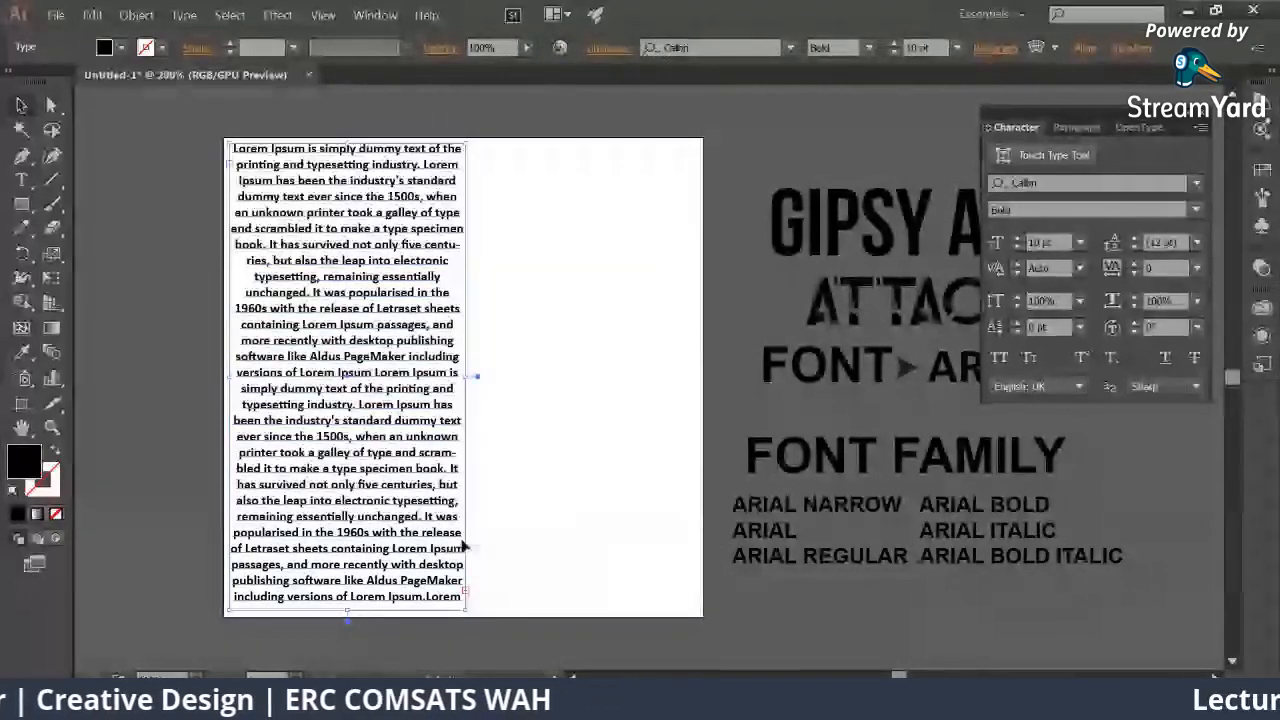
key(t)
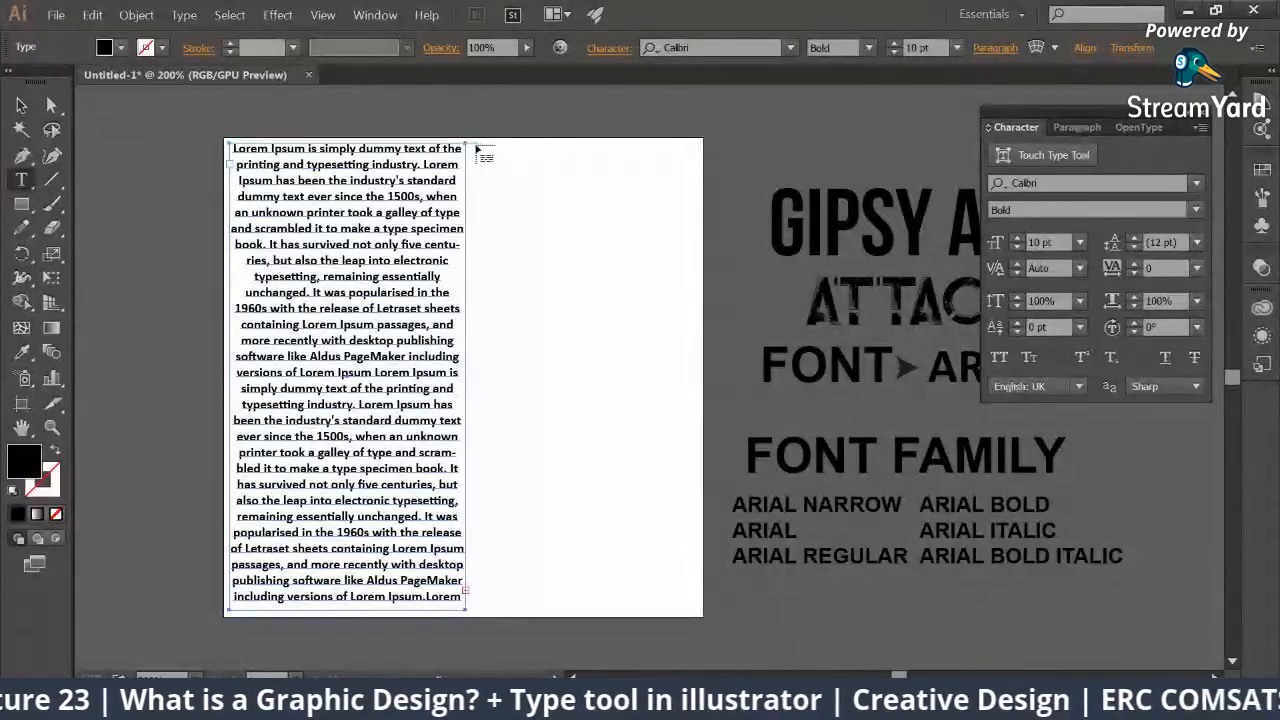
click(477, 147)
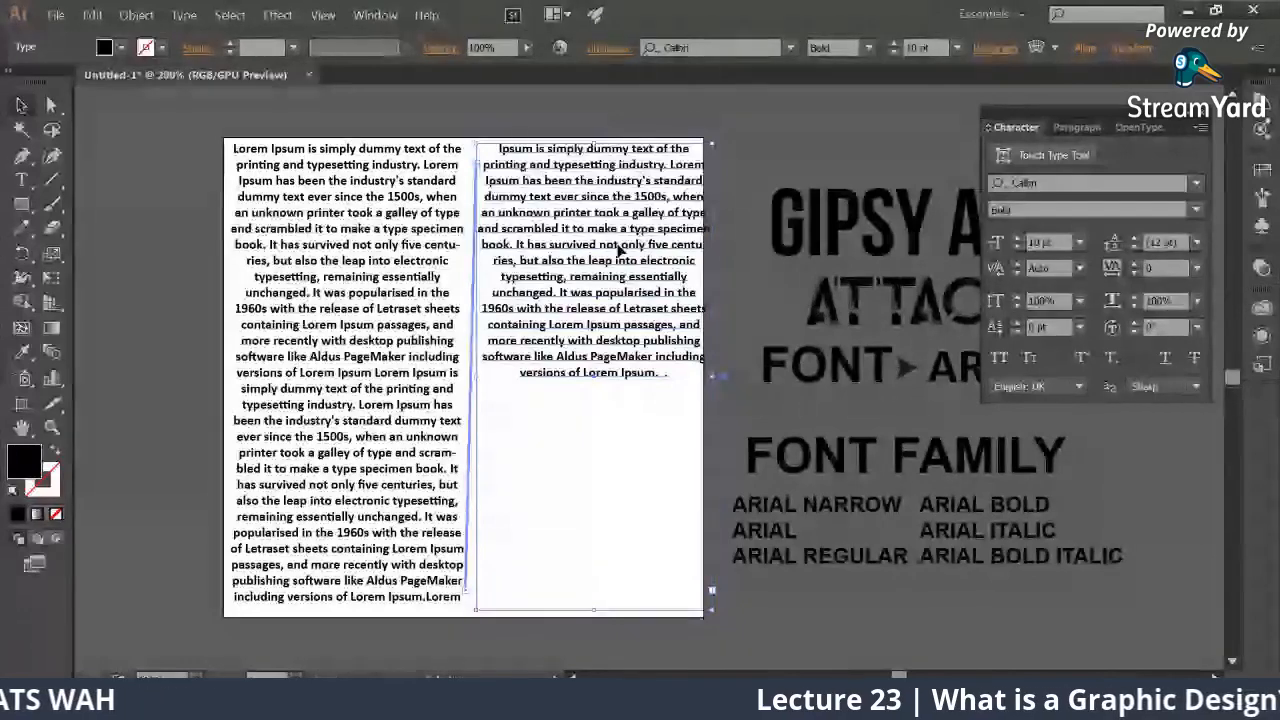
key(Delete)
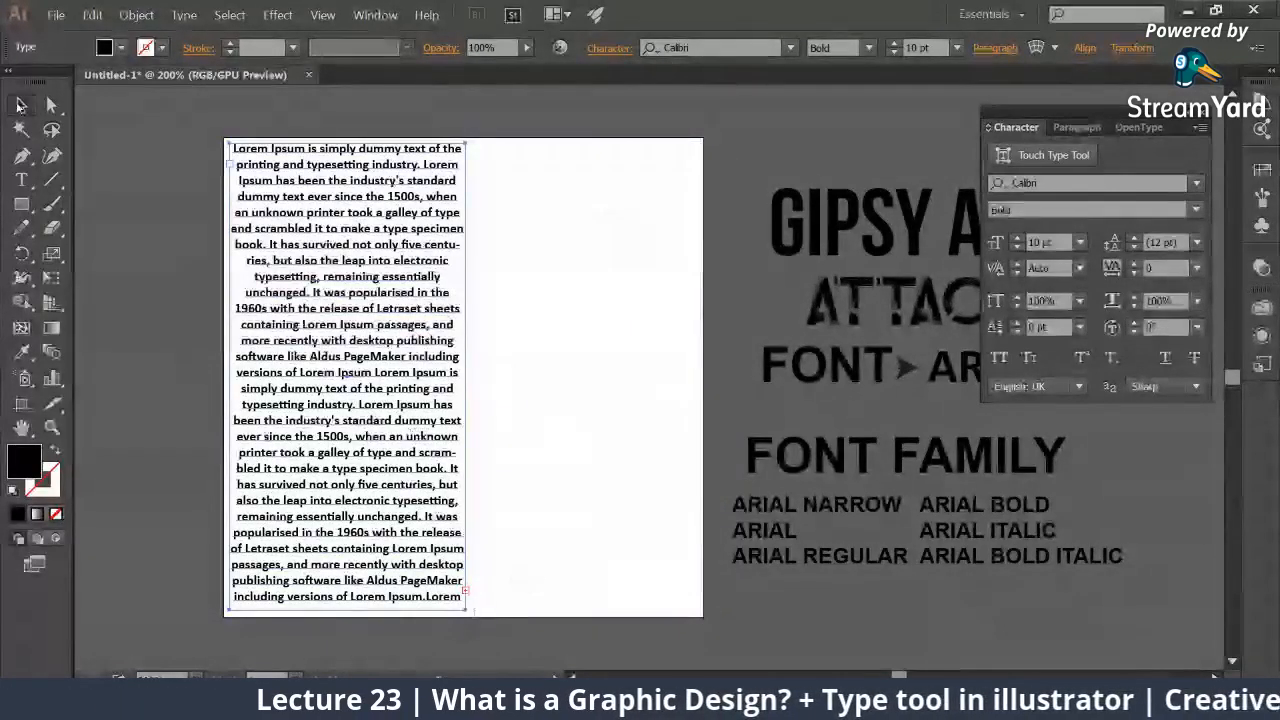
Step: Narrow the lorem ipsum text frame by moving its right edge slightly inward
click(221, 407)
click(300, 440)
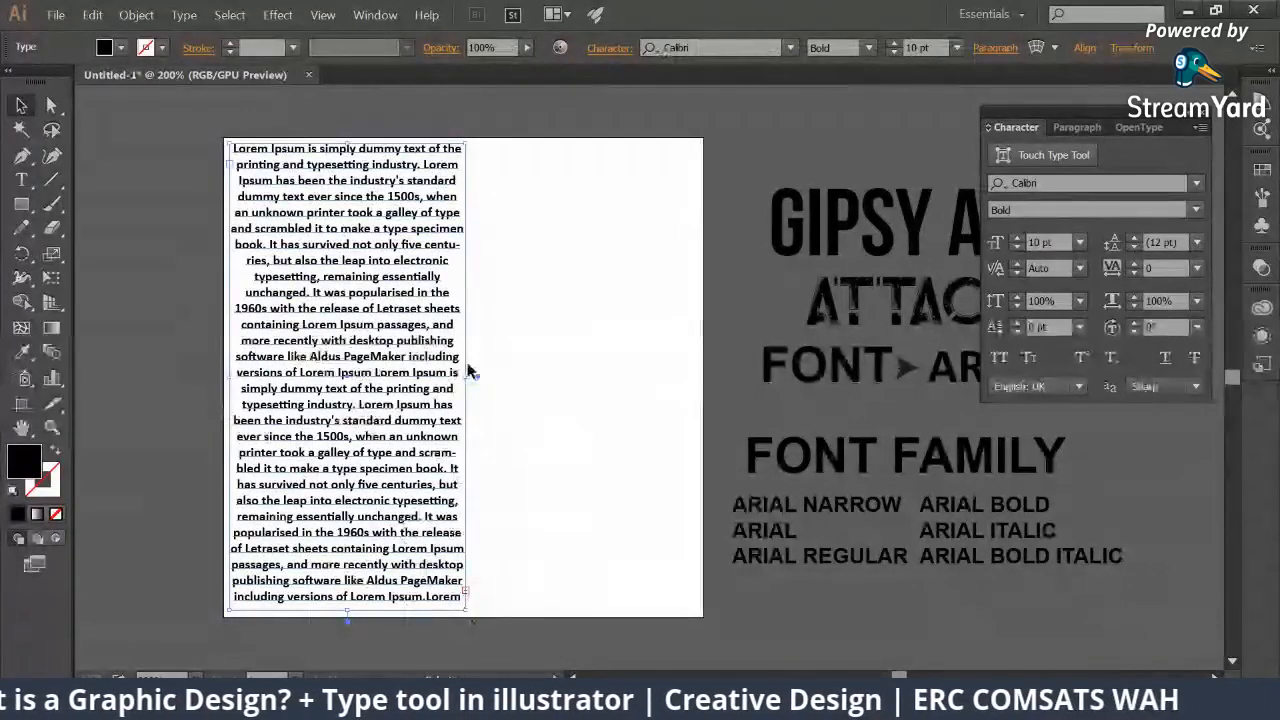
drag(466, 375, 430, 378)
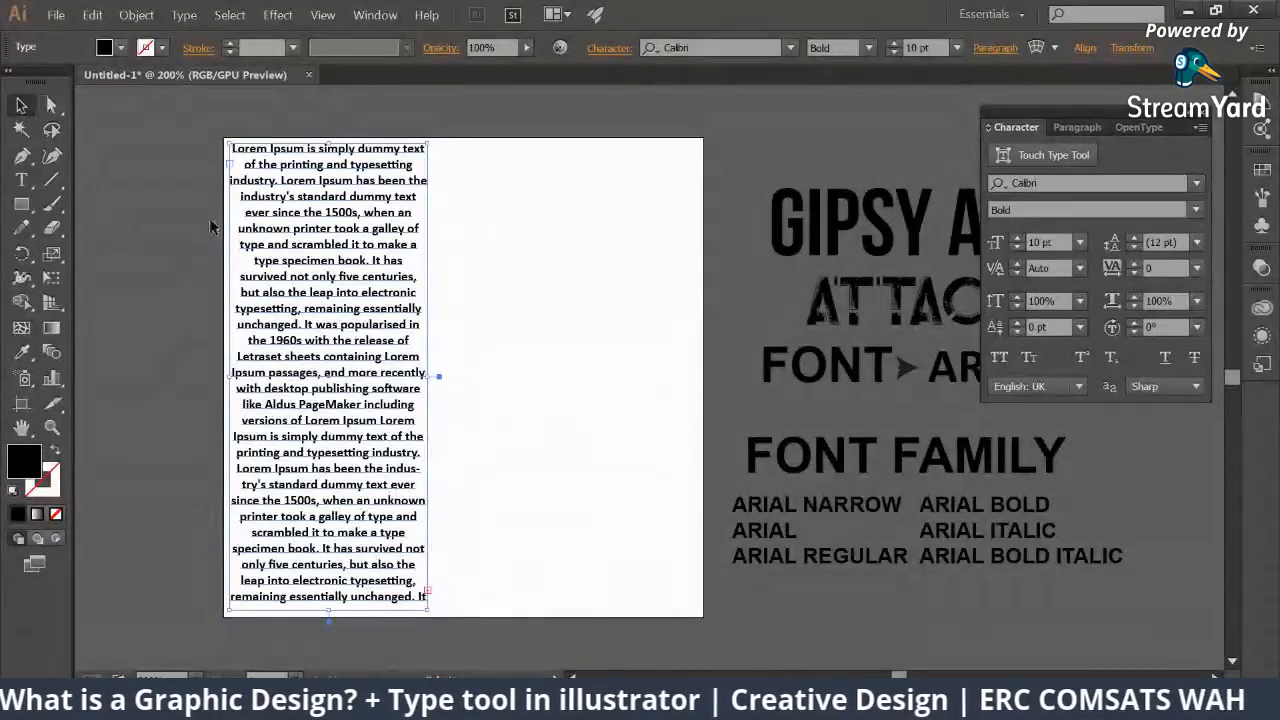
Step: Load the overset text from the narrowed lorem ipsum frame's overflow marker for placement in a linked frame beside it
click(432, 598)
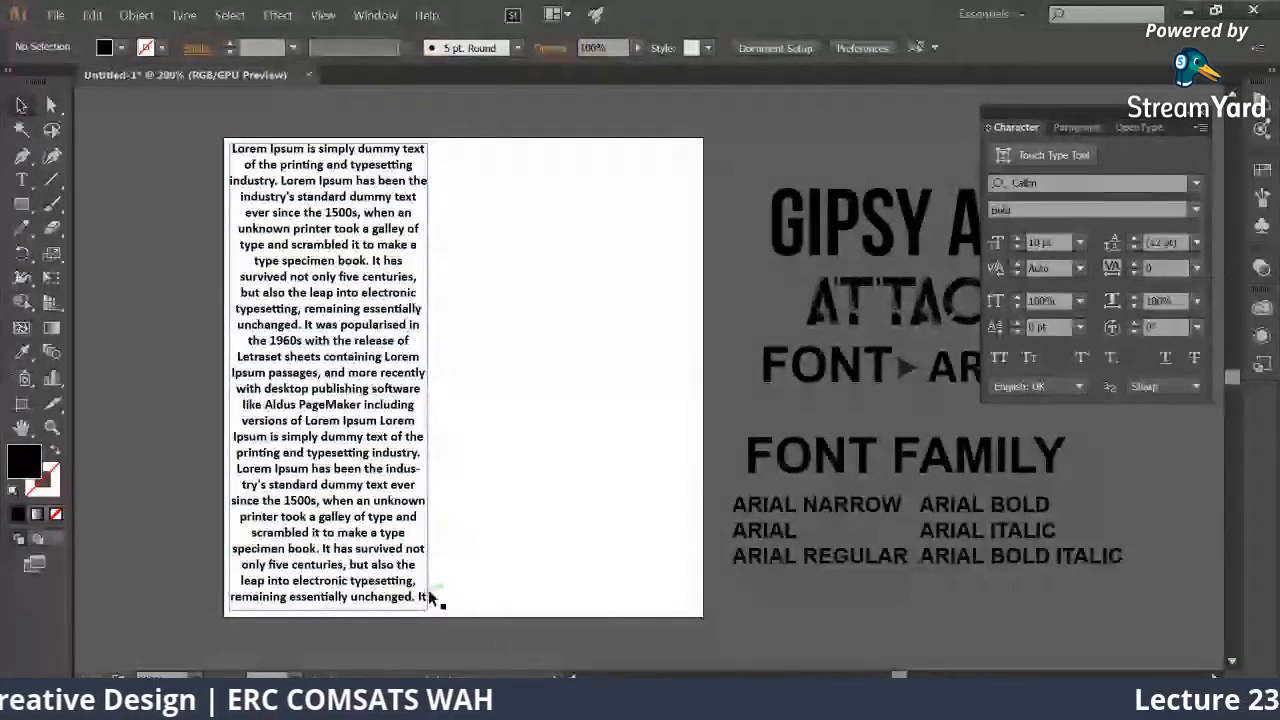
click(368, 538)
click(427, 591)
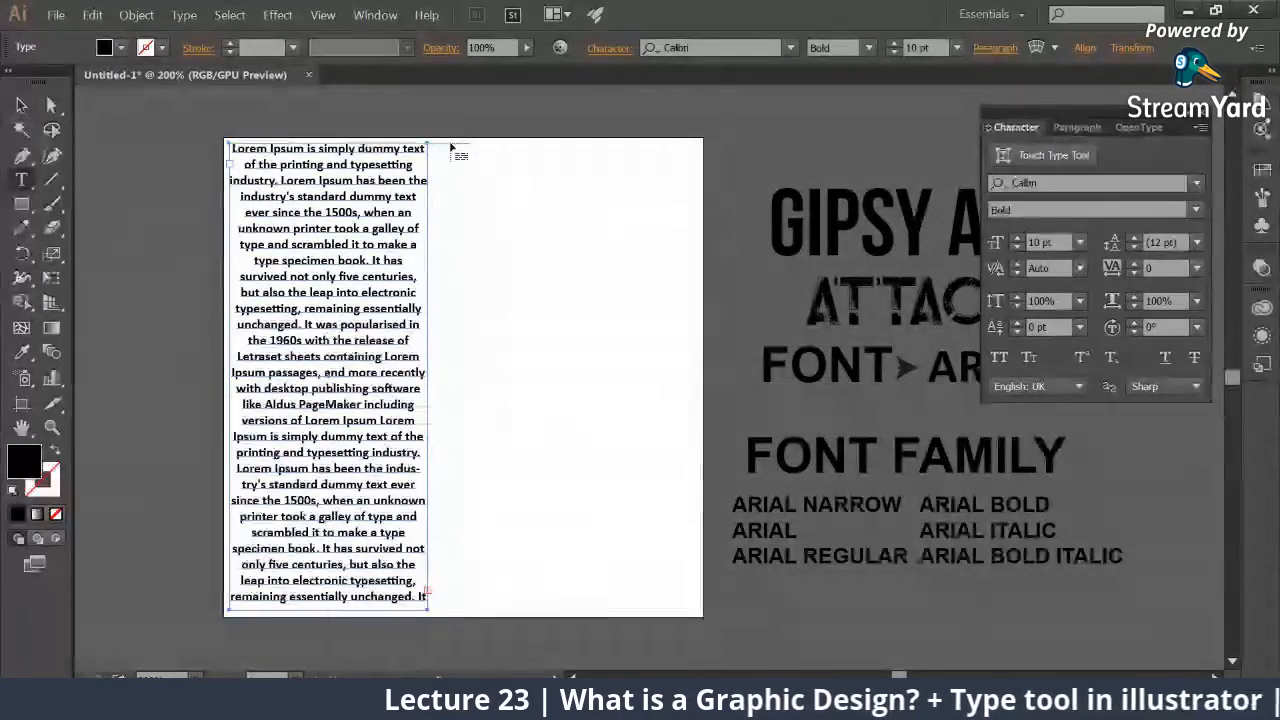
Step: Thread the overflow text into a second column, then try deleting the first column's sentence beginning "It has survived not only five centuries"
click(451, 146)
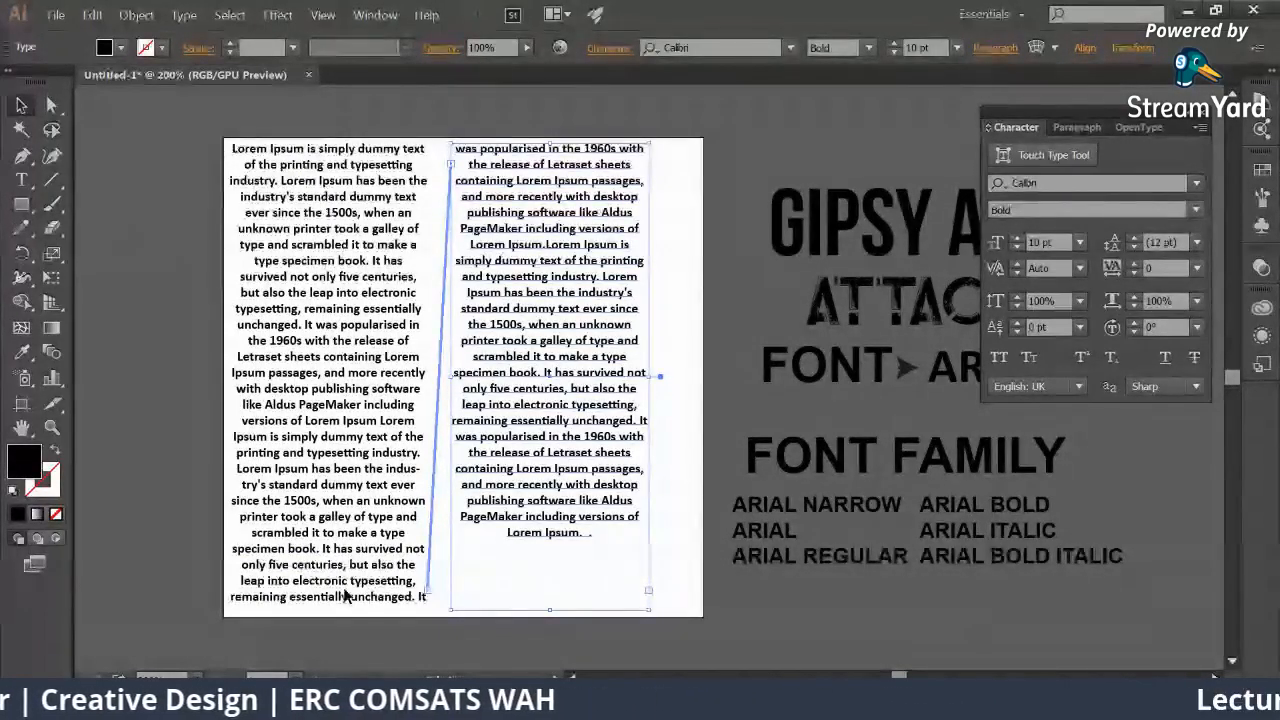
key(t)
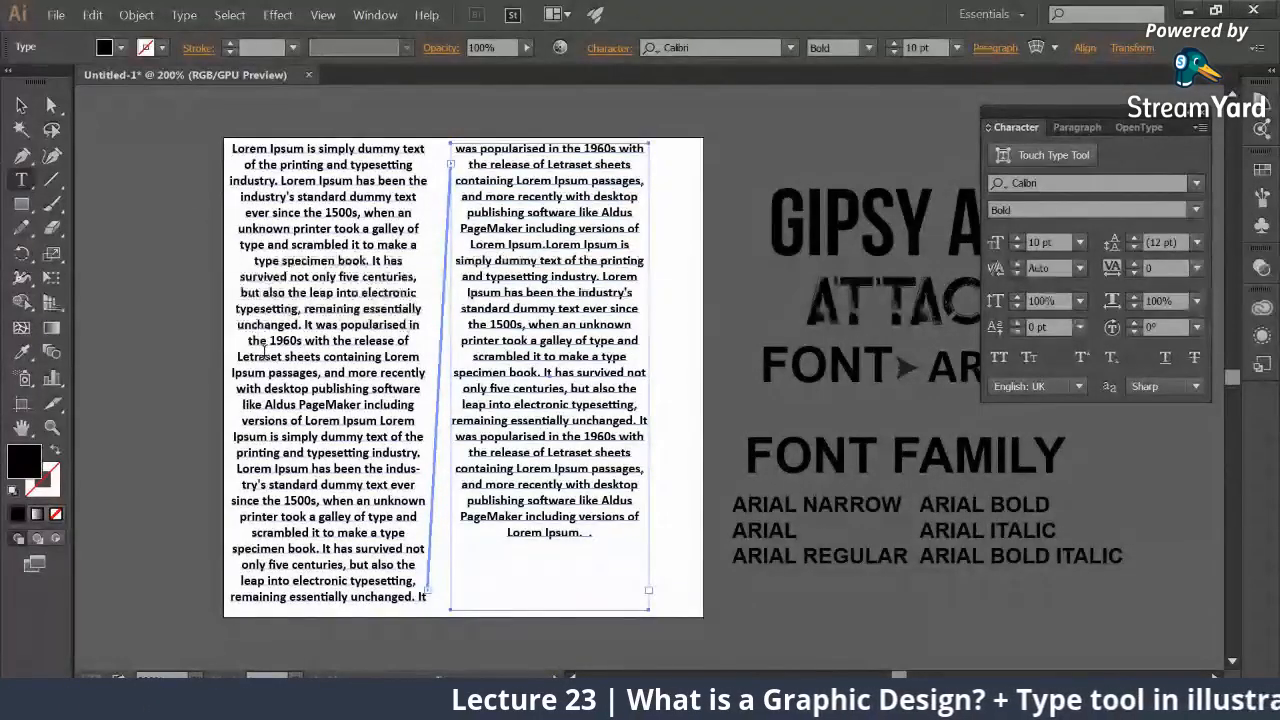
drag(373, 260, 303, 325)
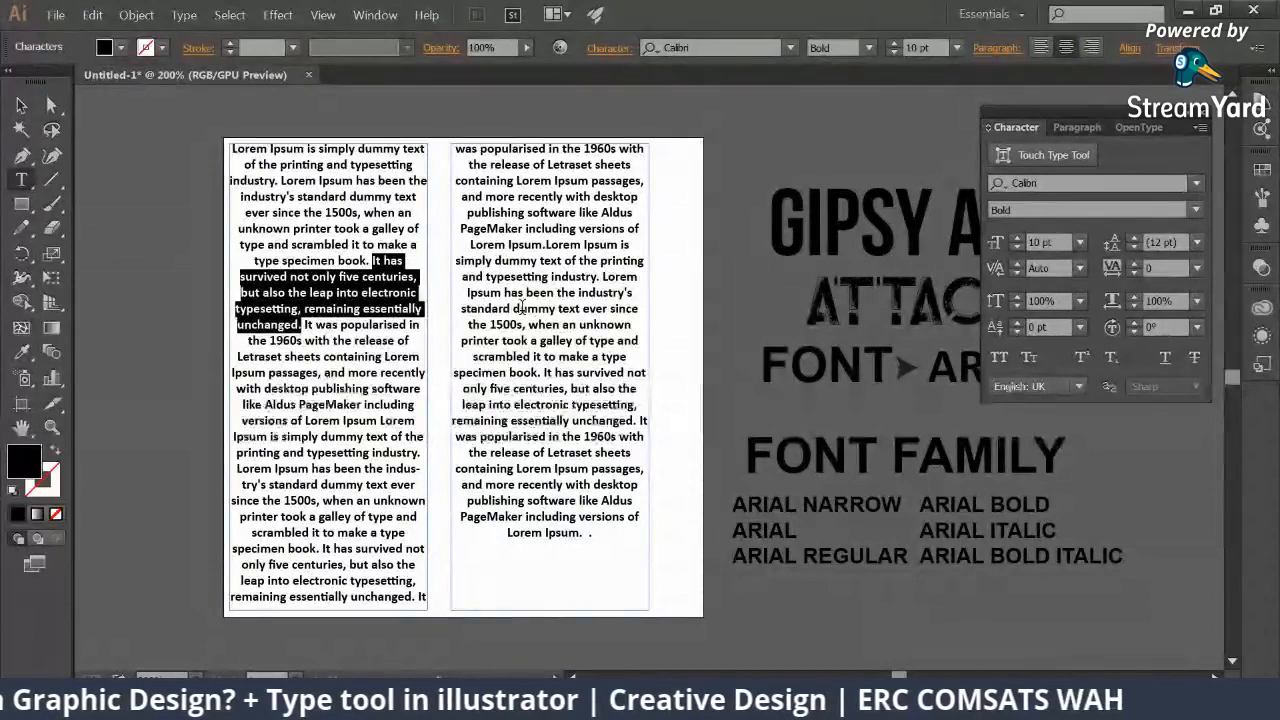
key(BackSpace)
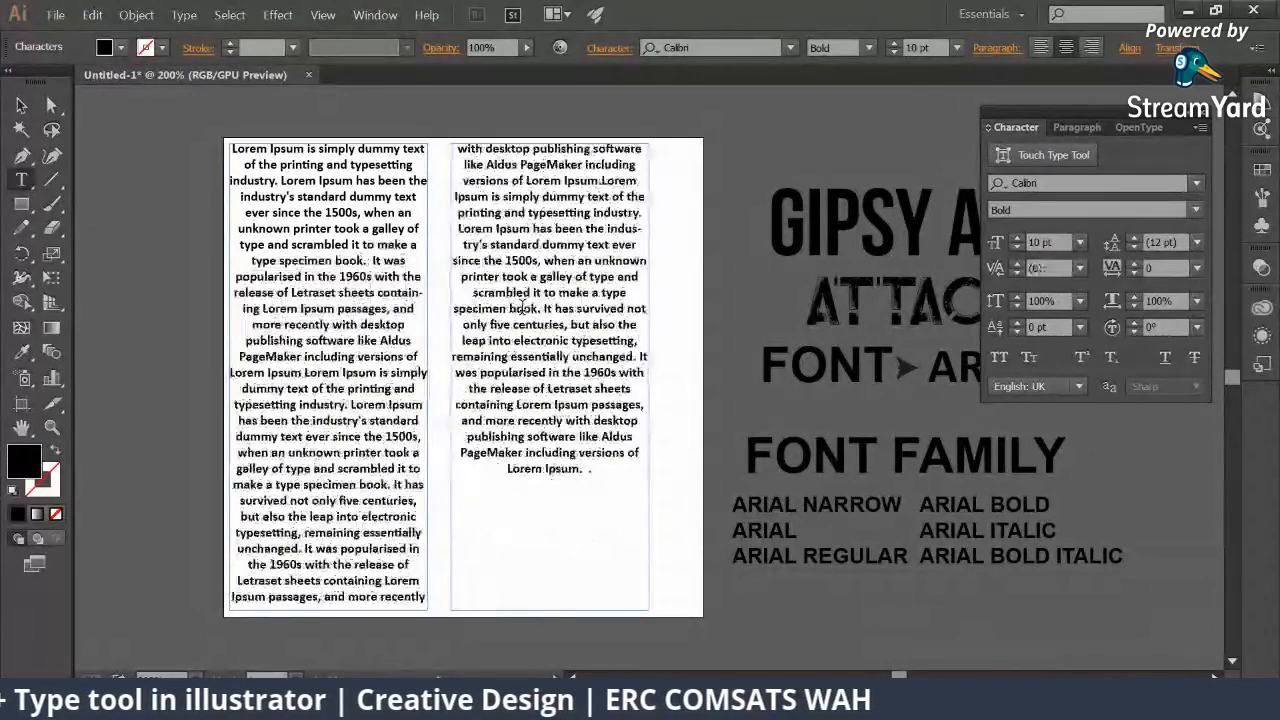
key(ctrl+z)
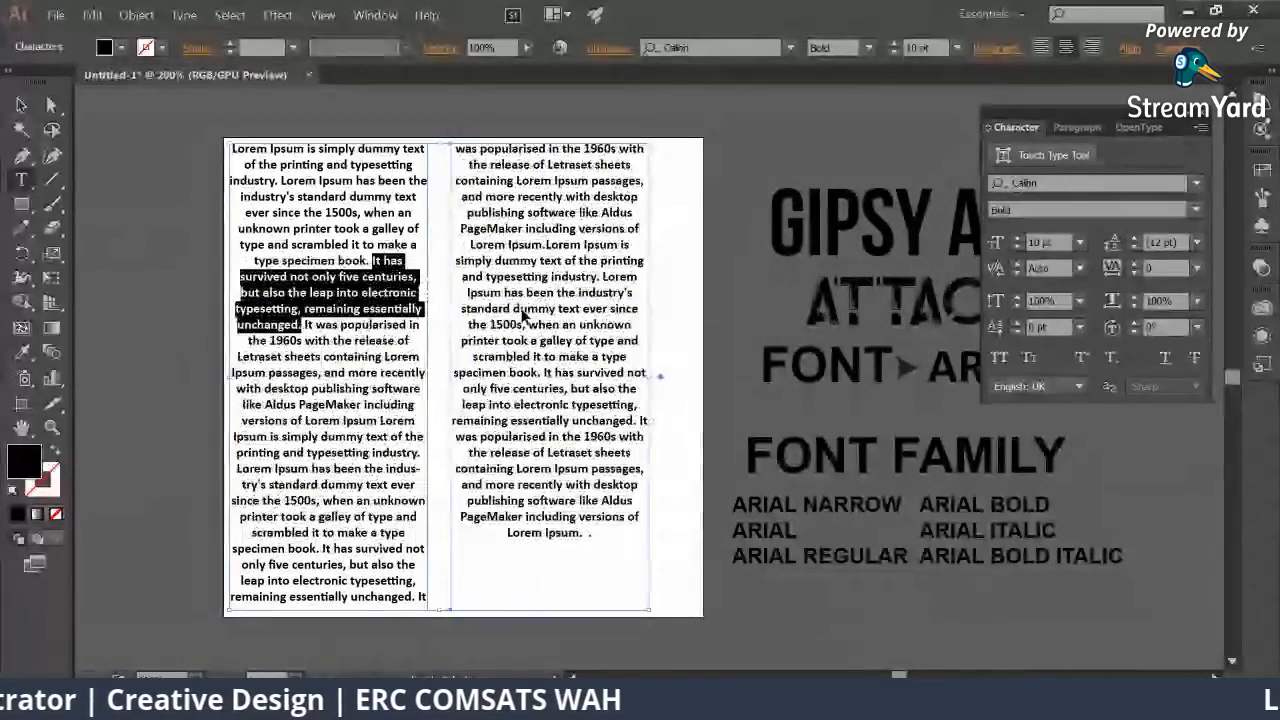
key(BackSpace)
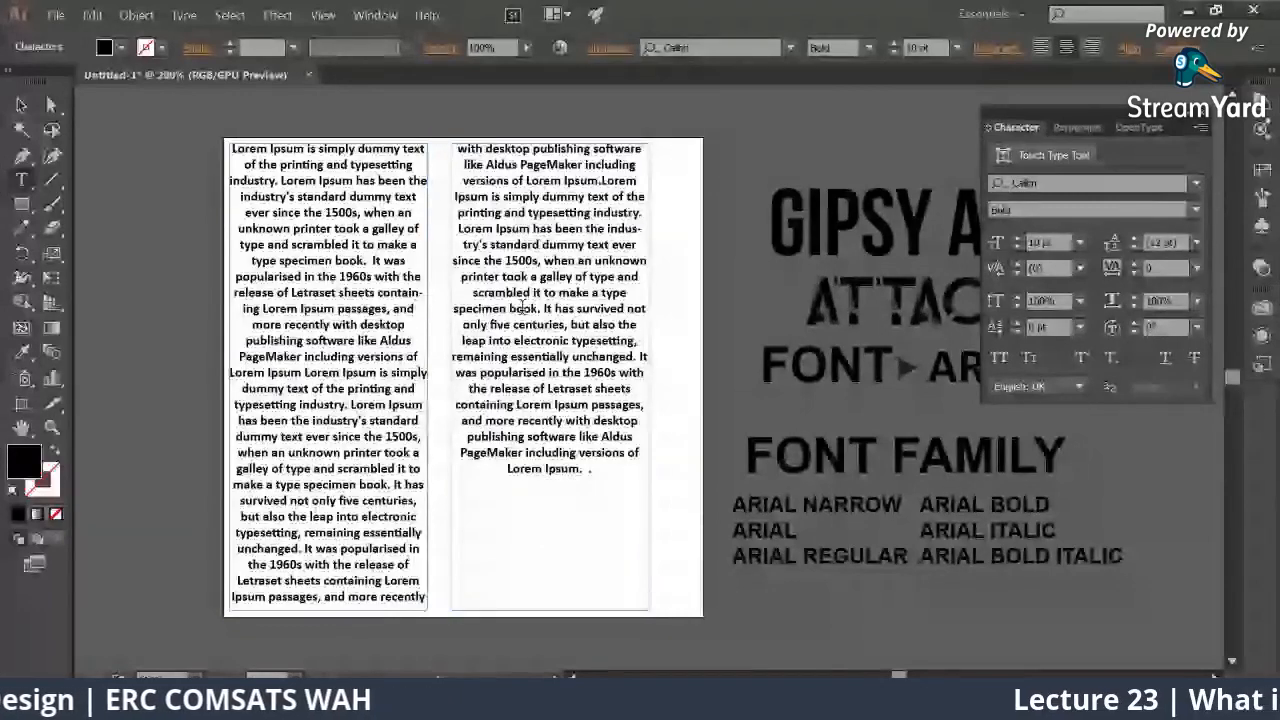
Step: Undo the sentence deletion and the threaded second column, leaving only the first text frame selected
drag(420, 468, 405, 197)
key(Escape)
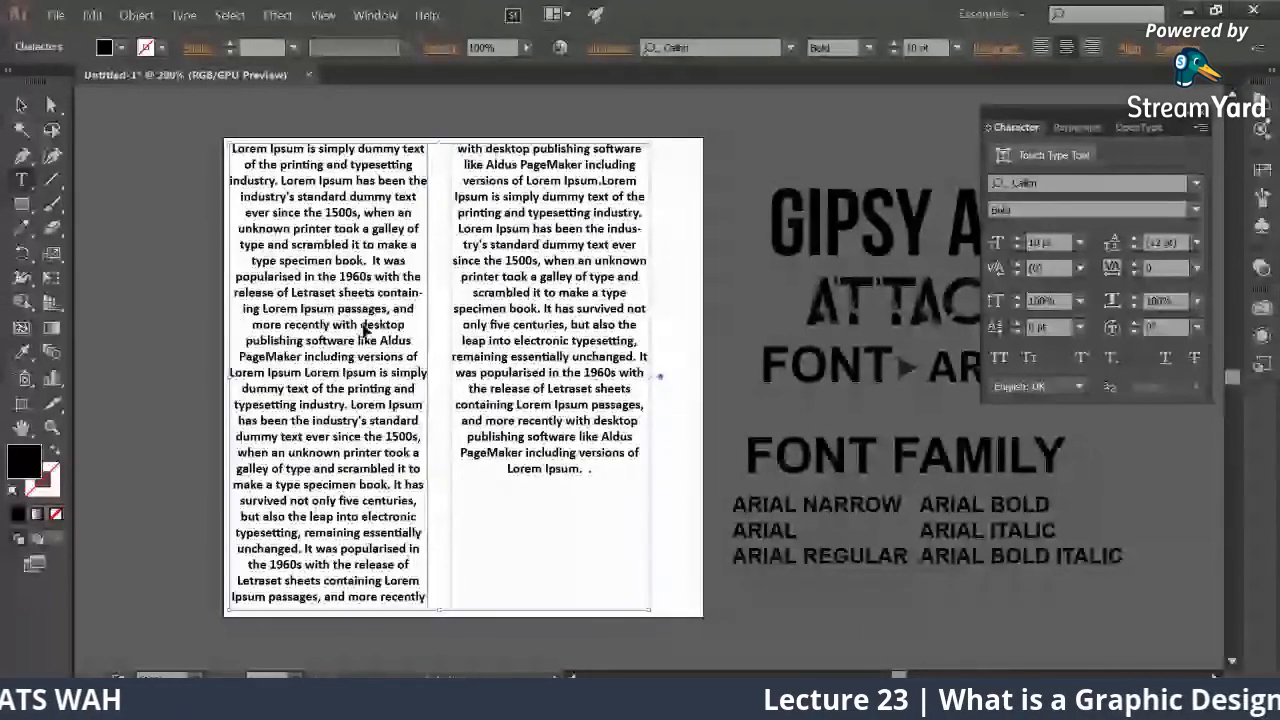
key(ctrl+z)
key(ctrl+z)
click(428, 596)
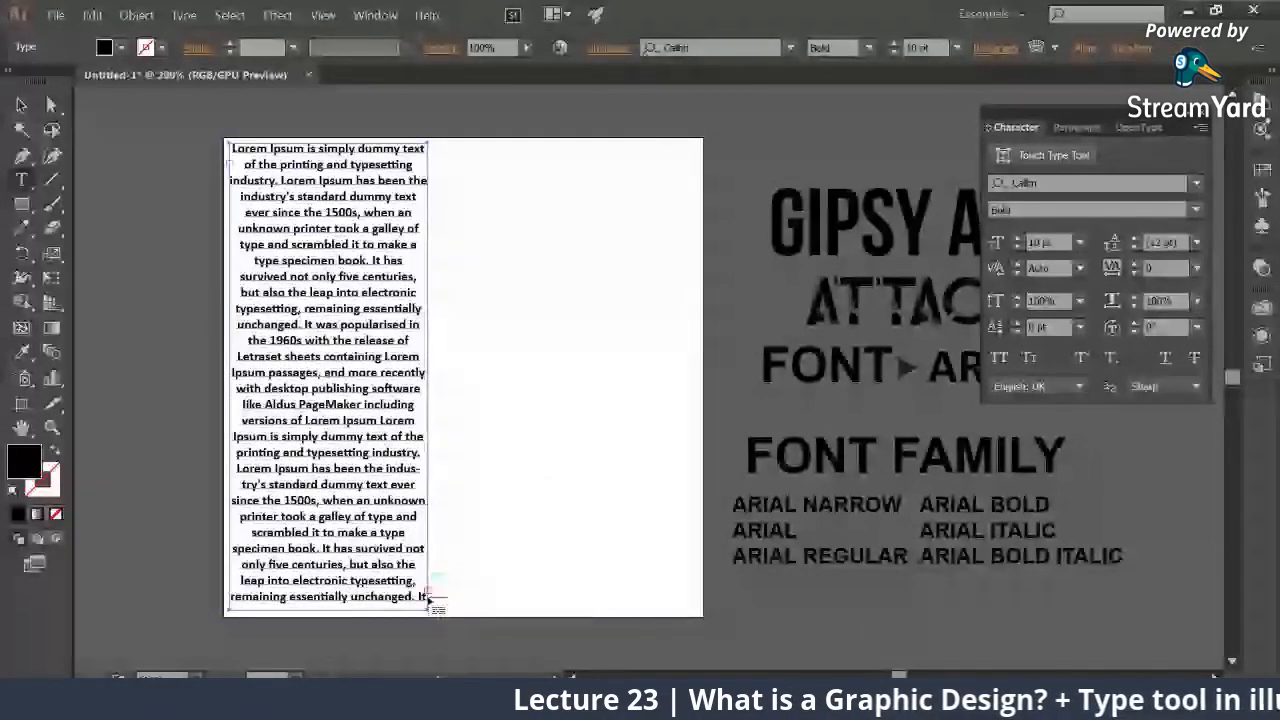
click(21, 105)
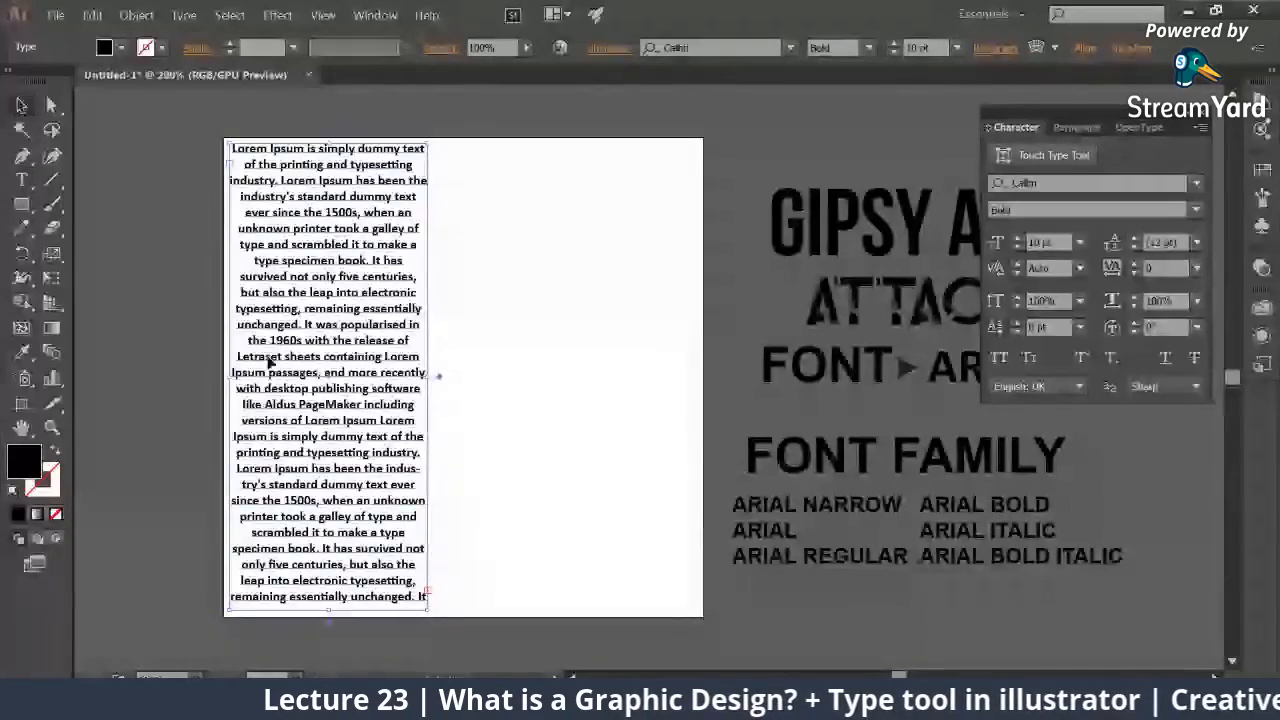
Step: Duplicate the text column outside the artboard, extend the copy downward, and select its overflow text starting at "It was popularised"
drag(319, 445, 398, 294)
drag(408, 457, 411, 643)
drag(478, 542, 482, 336)
drag(410, 443, 411, 662)
key(t)
drag(502, 240, 489, 636)
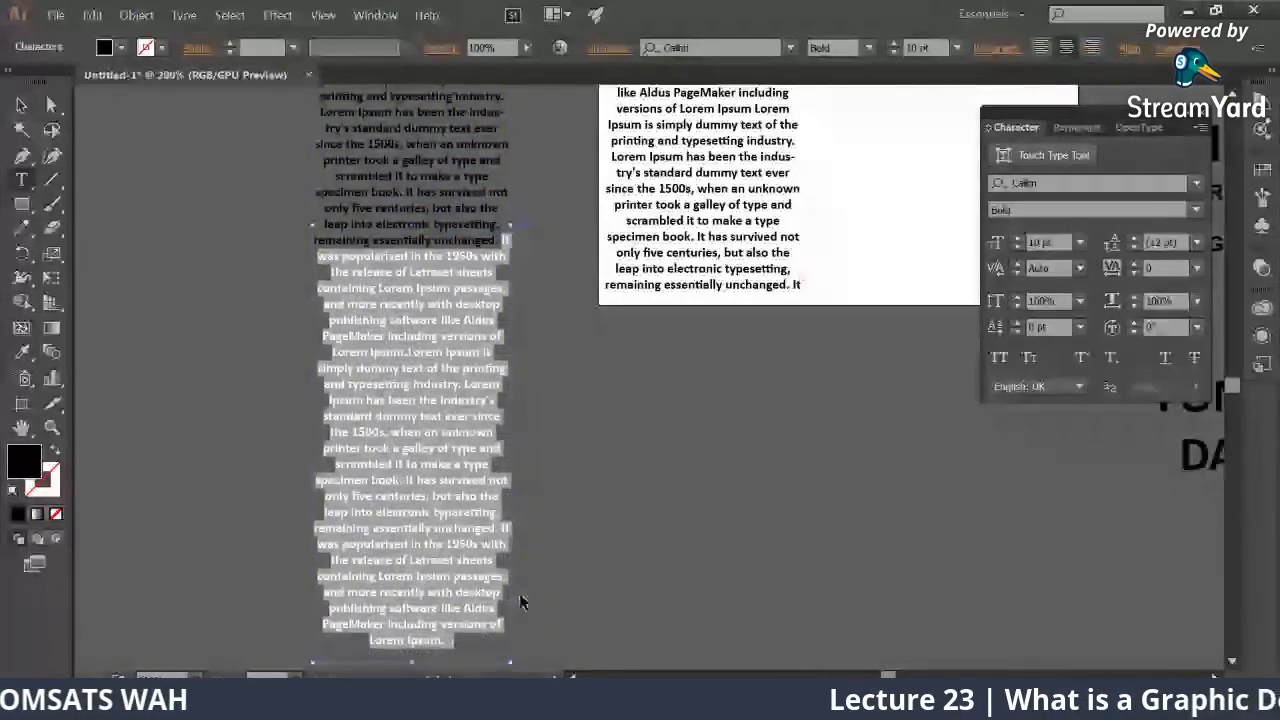
Step: Draw a separate text frame beside the artboard's column, fill it with the copied overflow text, and remove its leading "It"
click(21, 105)
drag(570, 361, 470, 465)
drag(760, 95, 598, 269)
key(t)
drag(546, 157, 790, 614)
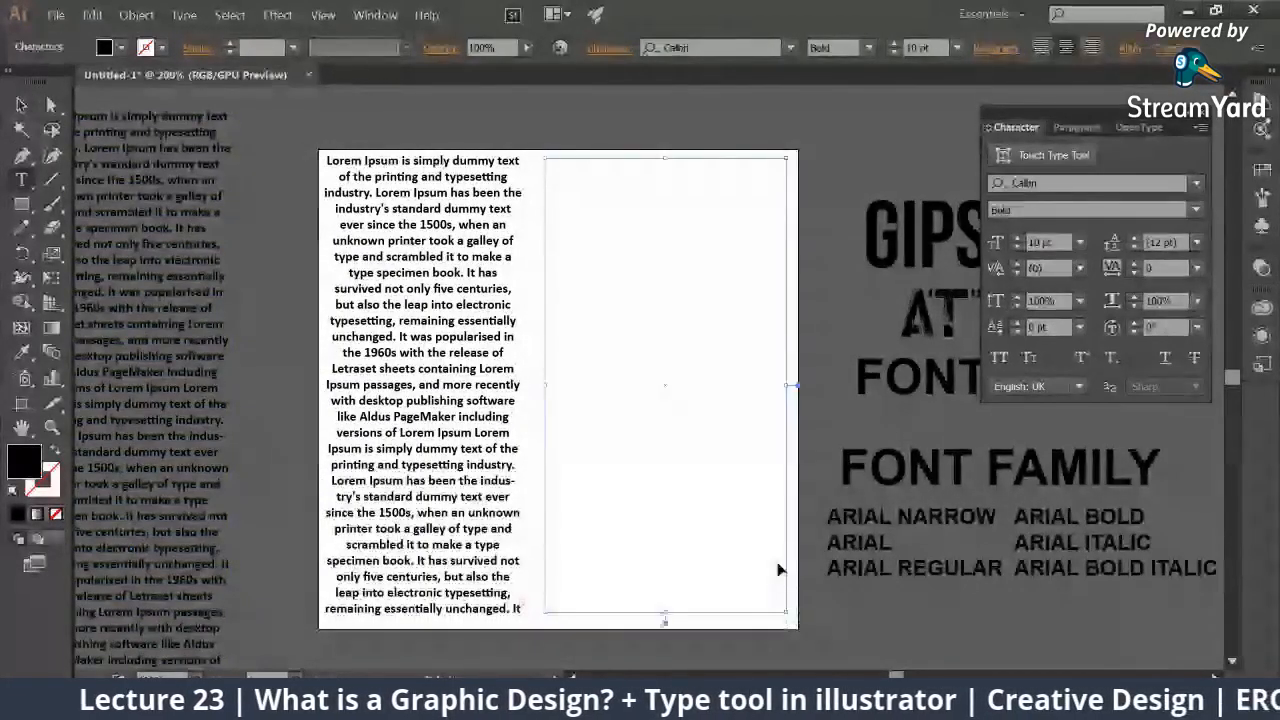
click(20, 106)
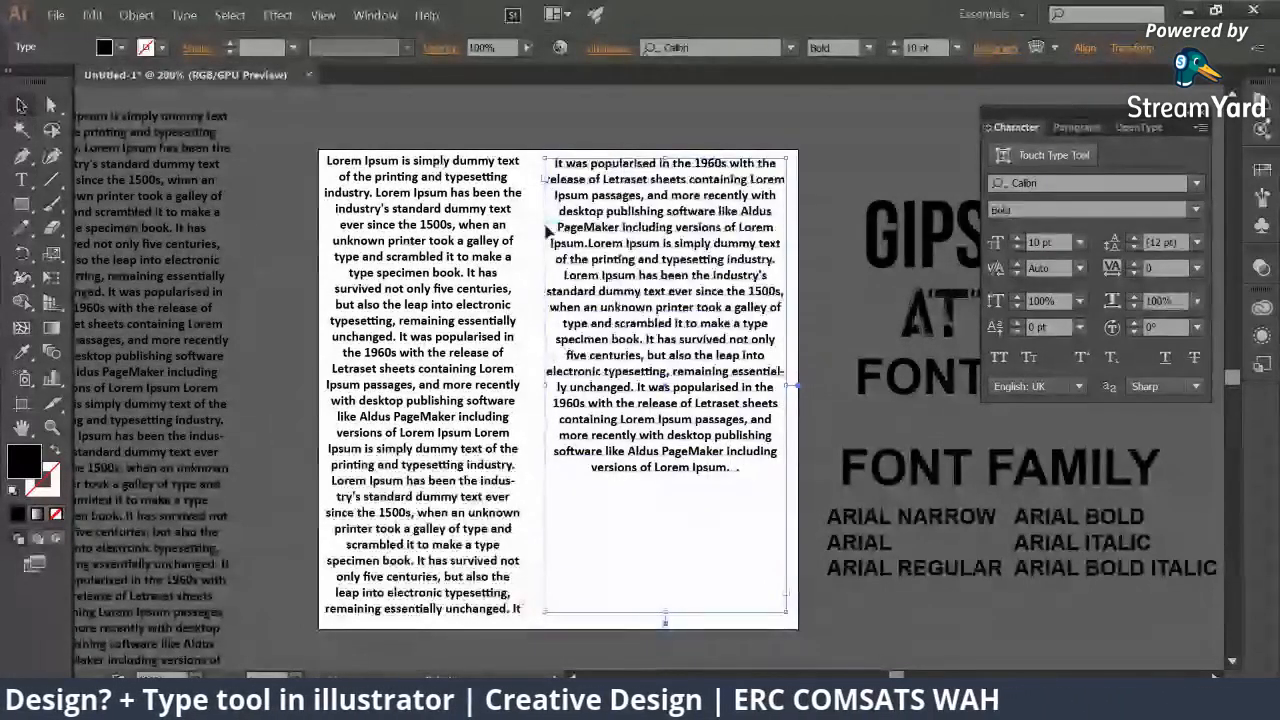
key(t)
click(548, 162)
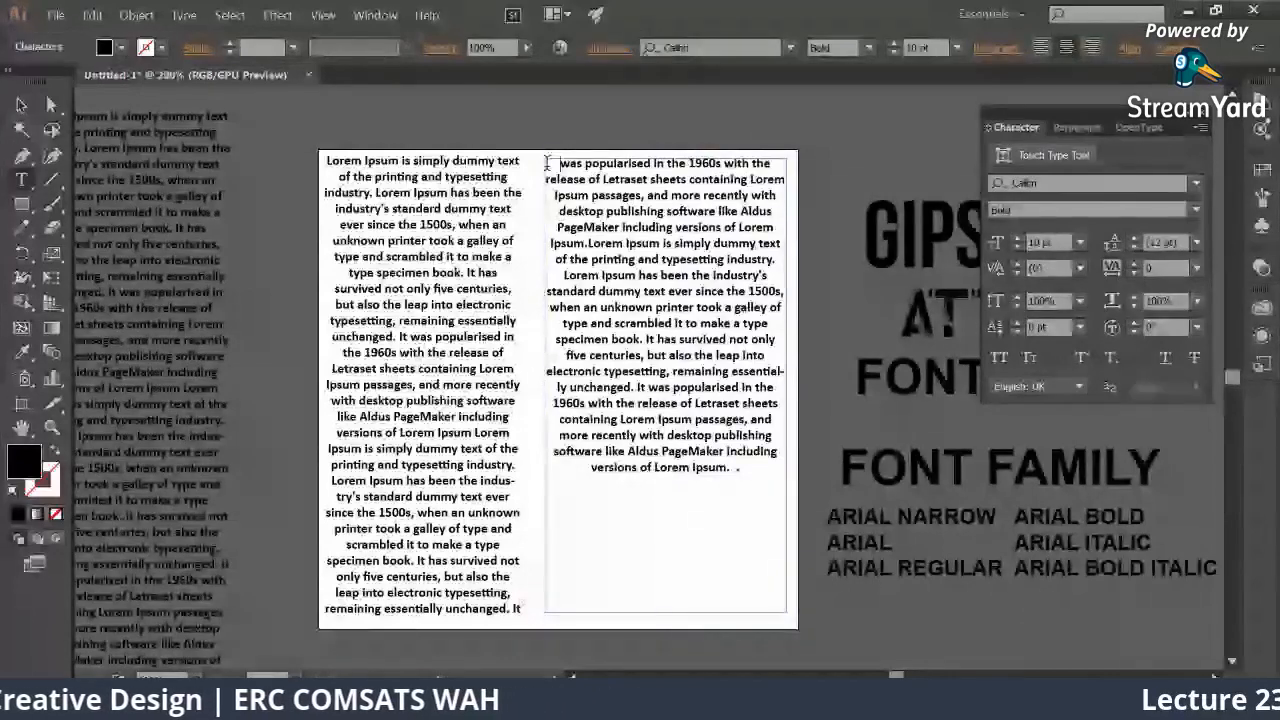
key(Escape)
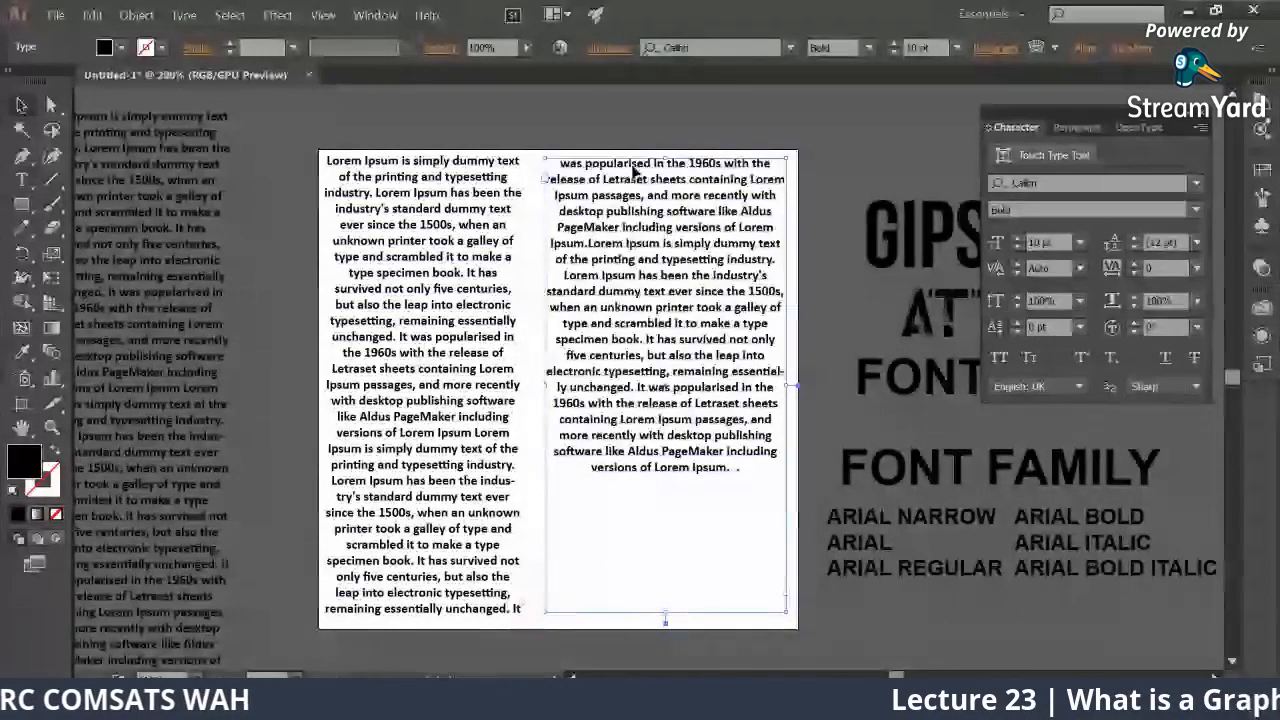
click(860, 142)
Step: Delete the passage from "It was popularised in the 1960s" through "Lorem Ipsum passages" in the first column
key(t)
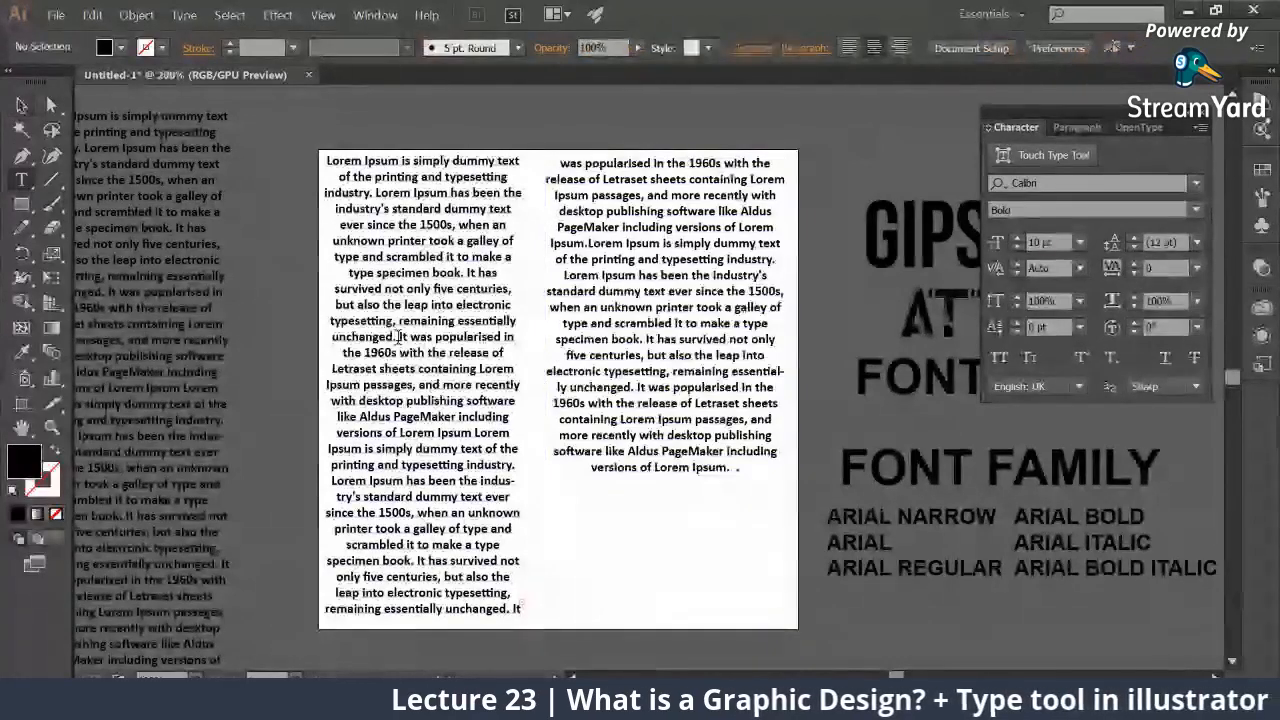
drag(398, 337, 413, 385)
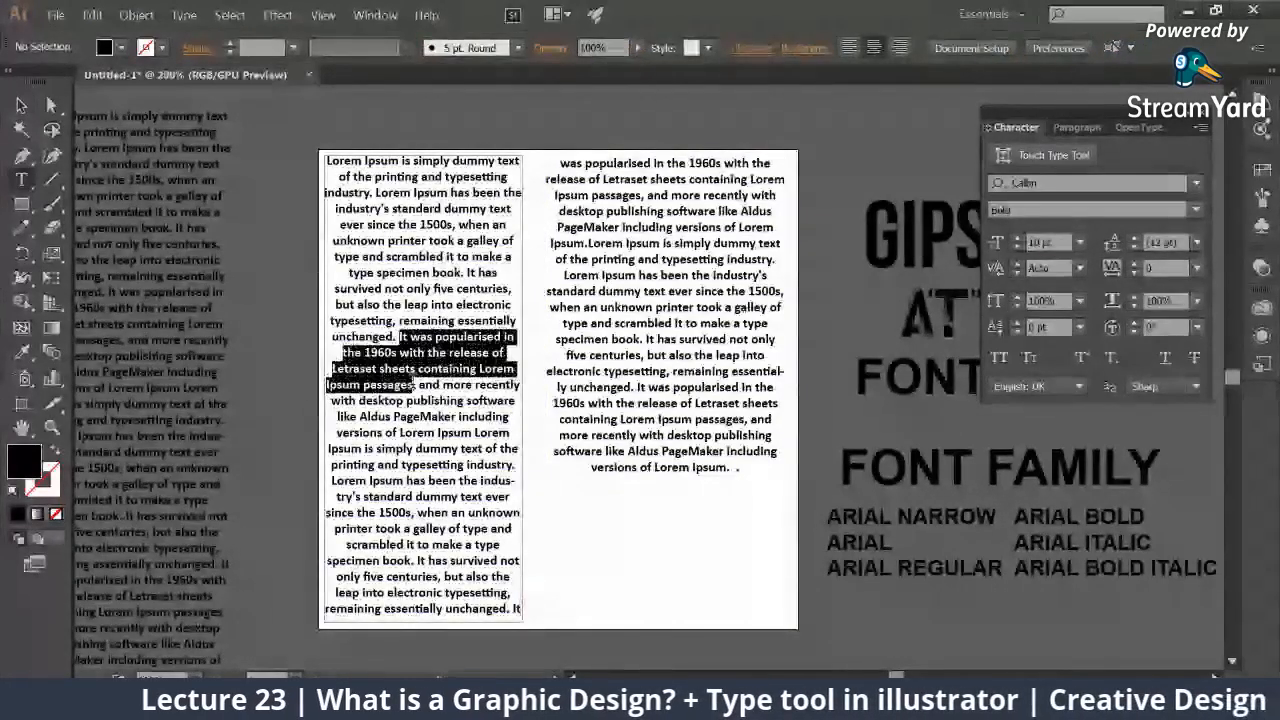
key(BackSpace)
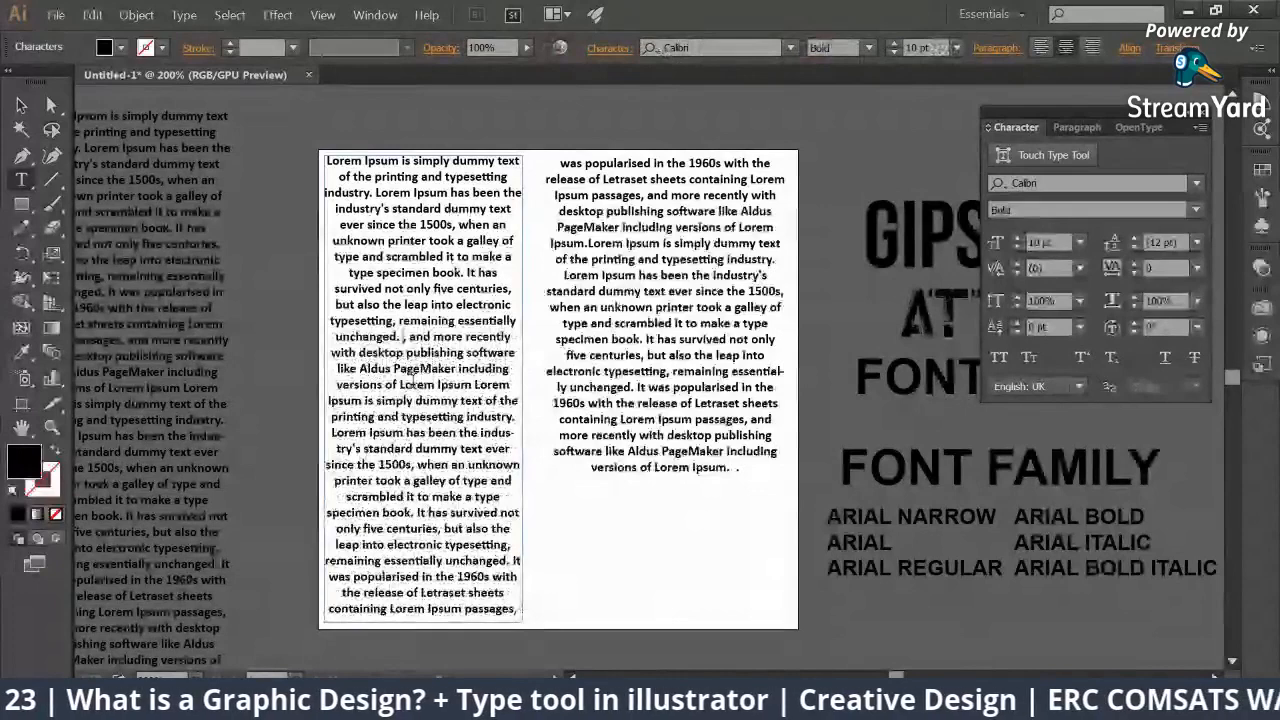
key(Escape)
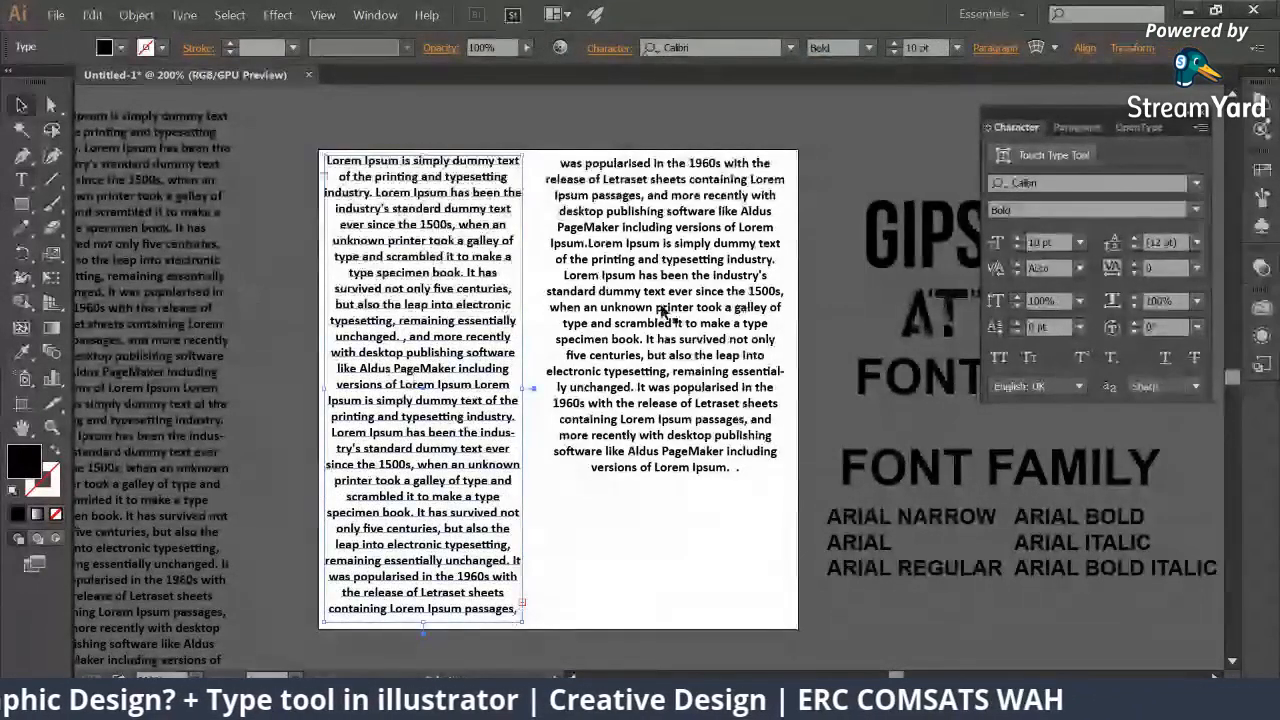
Step: Delete the second frame's opening passage from "was popularised" through "Ipsum passages,"
double_click(643, 195)
drag(643, 195, 558, 157)
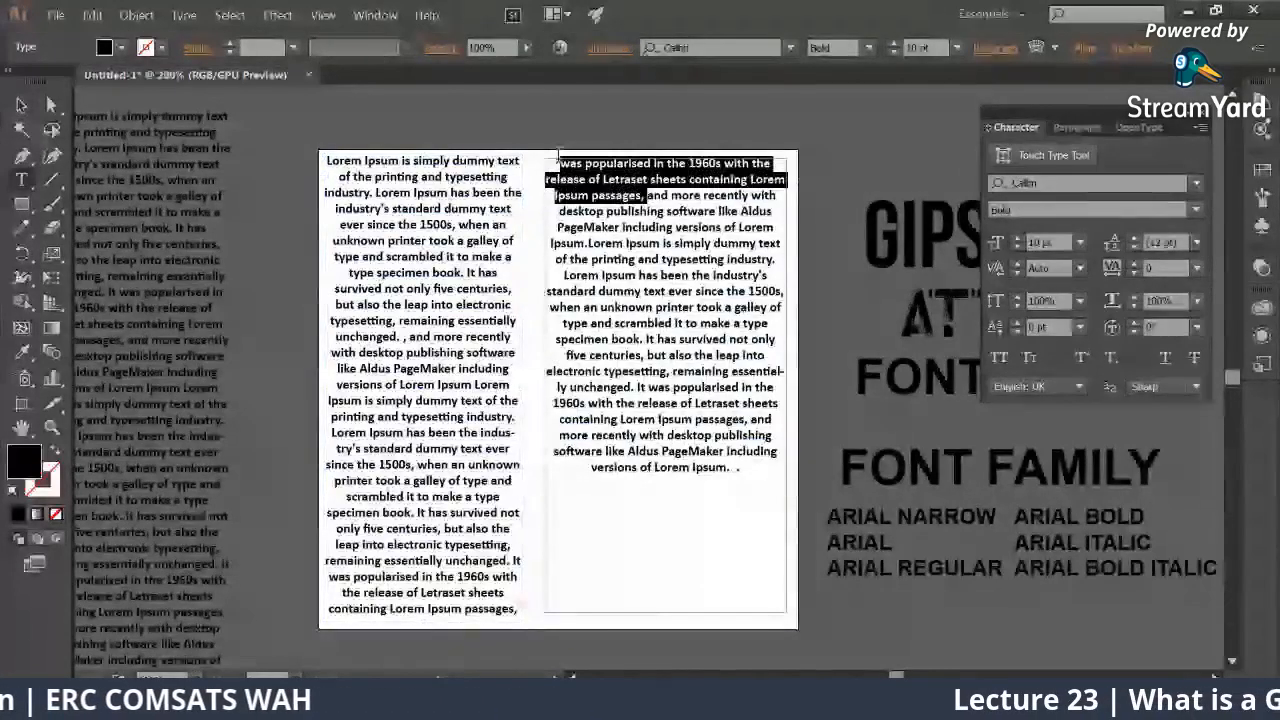
key(BackSpace)
key(Escape)
scroll(678, 481, right, 3)
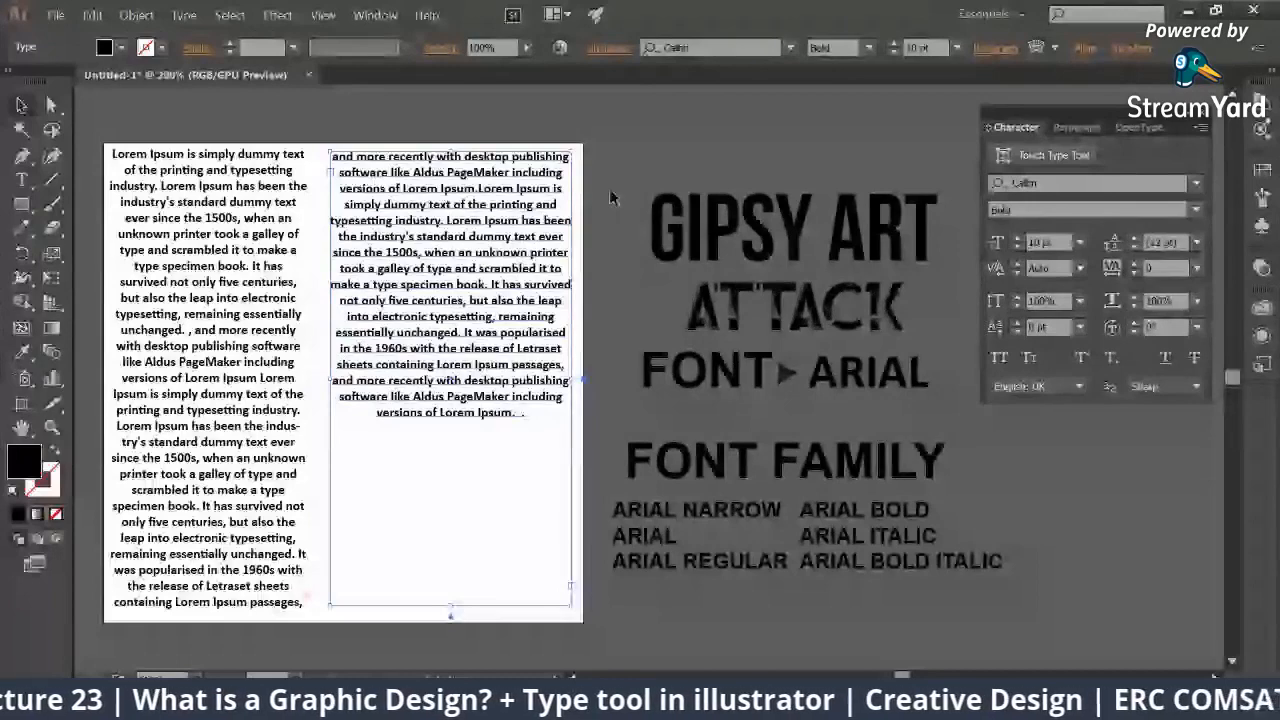
Step: Undo the passage deletions in both columns and the separately pasted second text frame
key(ctrl+z)
key(ctrl+z)
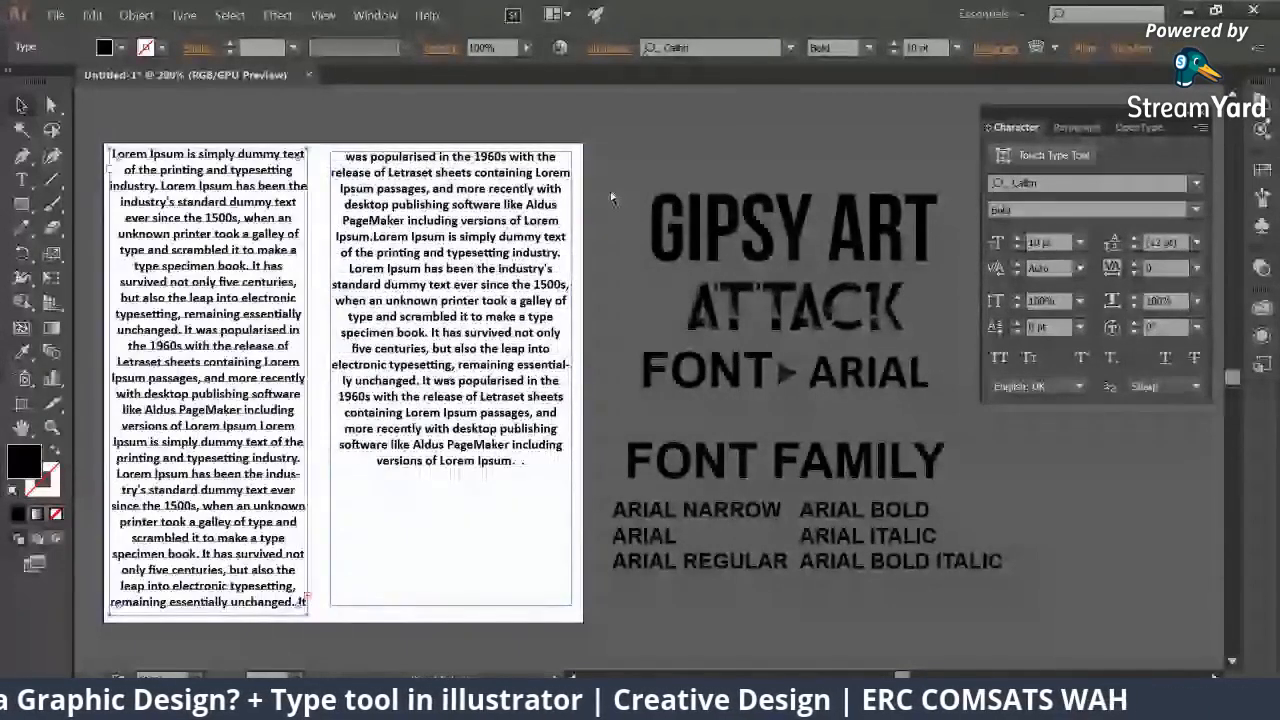
key(ctrl+z)
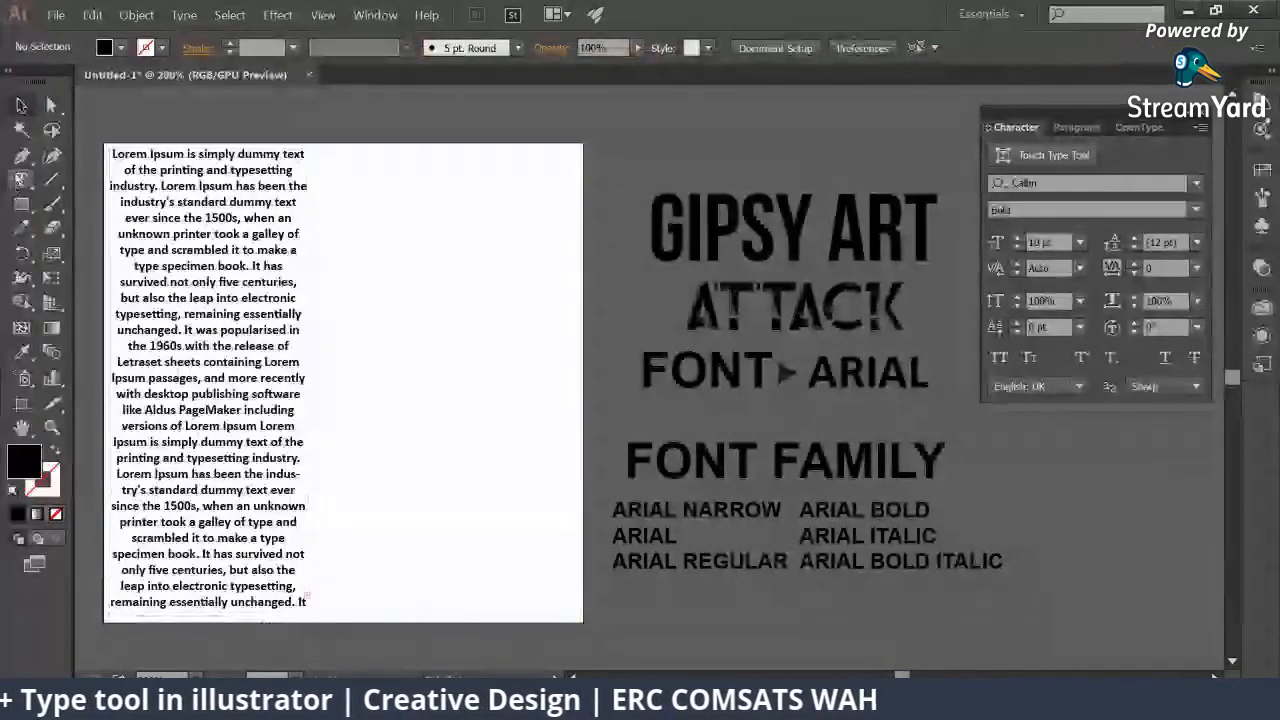
Step: Thread the first column's overflow text into a same-size linked frame placed close beside it
click(303, 602)
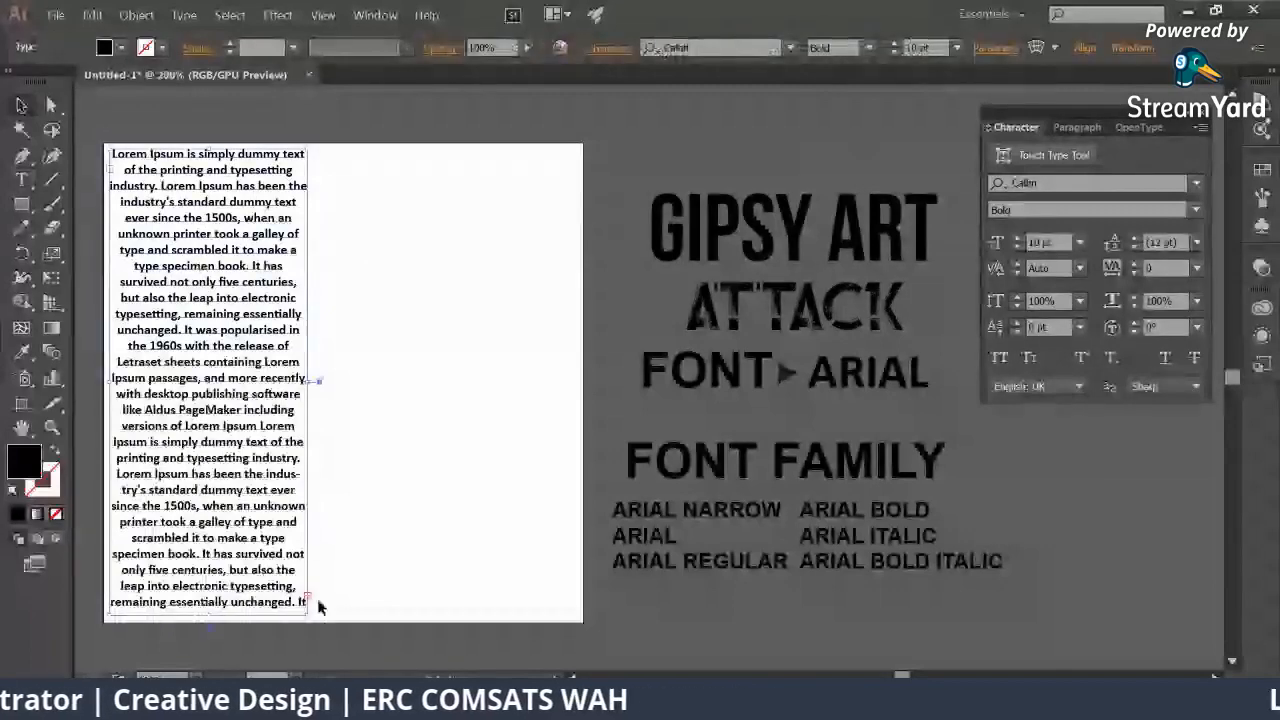
key(t)
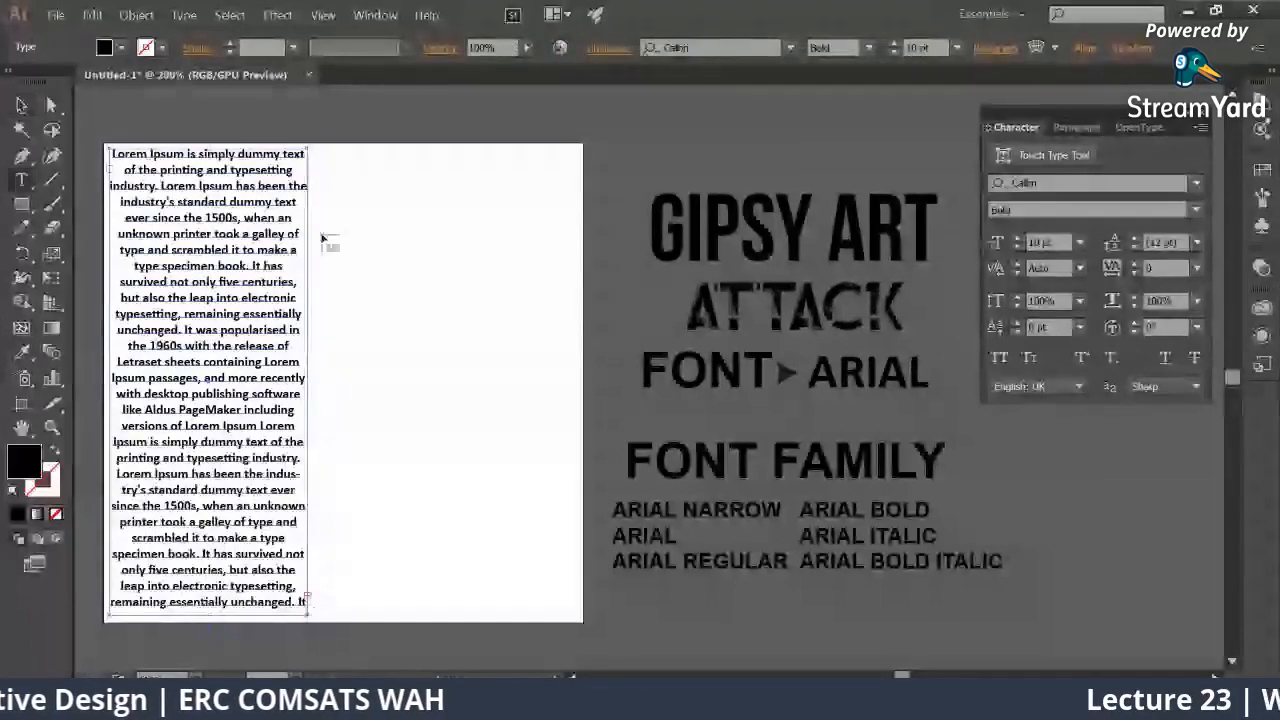
click(318, 154)
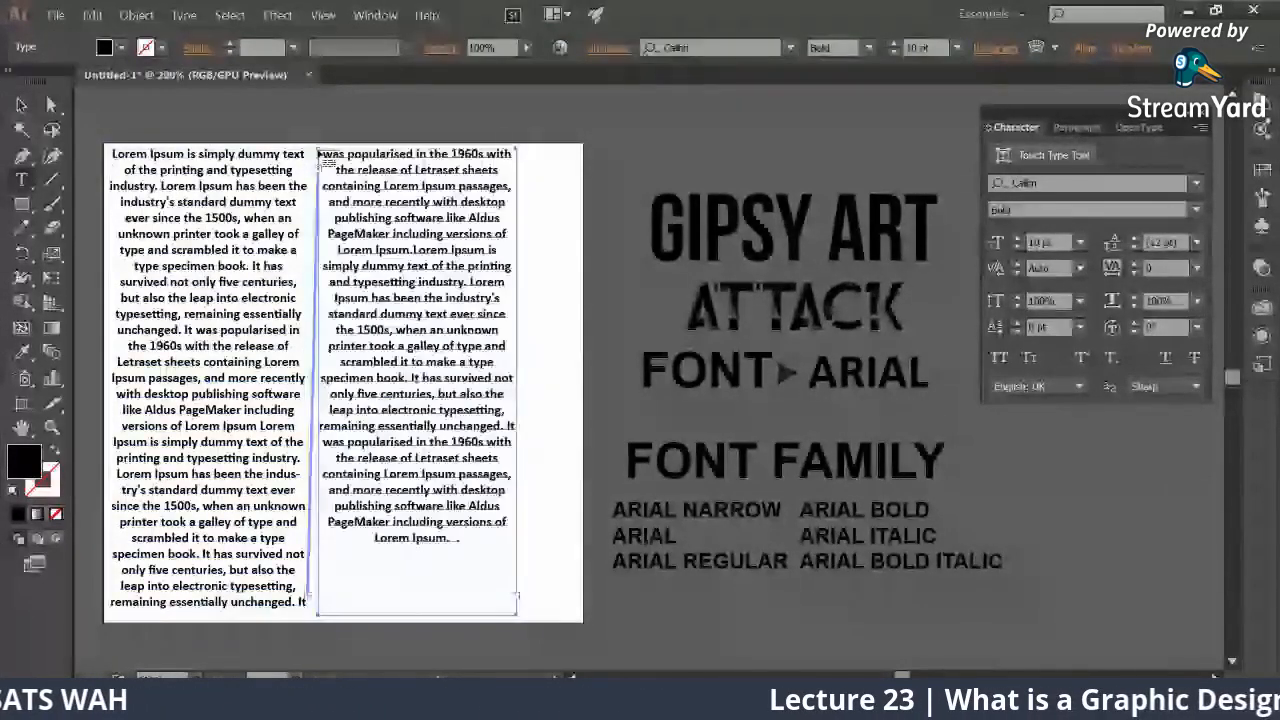
Step: Insert random letters inside the word "publishing" in the first column to test the text flow, then undo the insertion
click(231, 393)
text(asdsadadasd-sad)
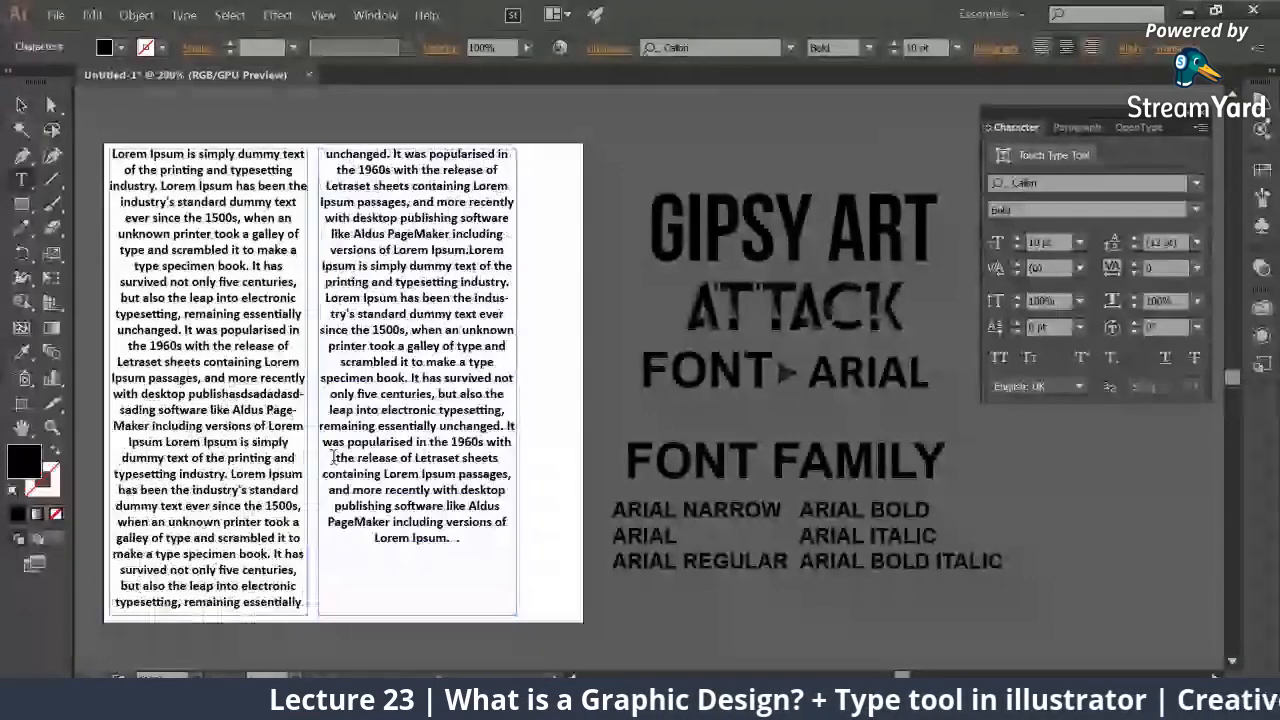
text(sadsadsadasdasdading software)
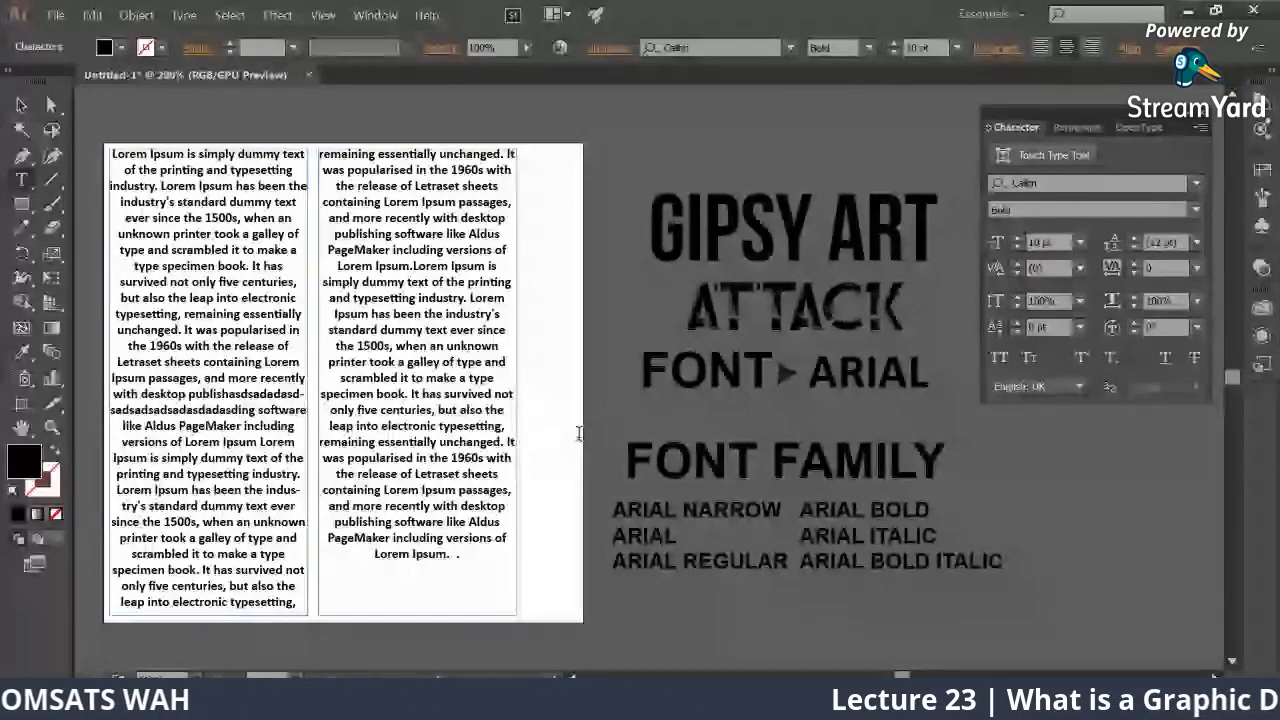
key(ctrl+z)
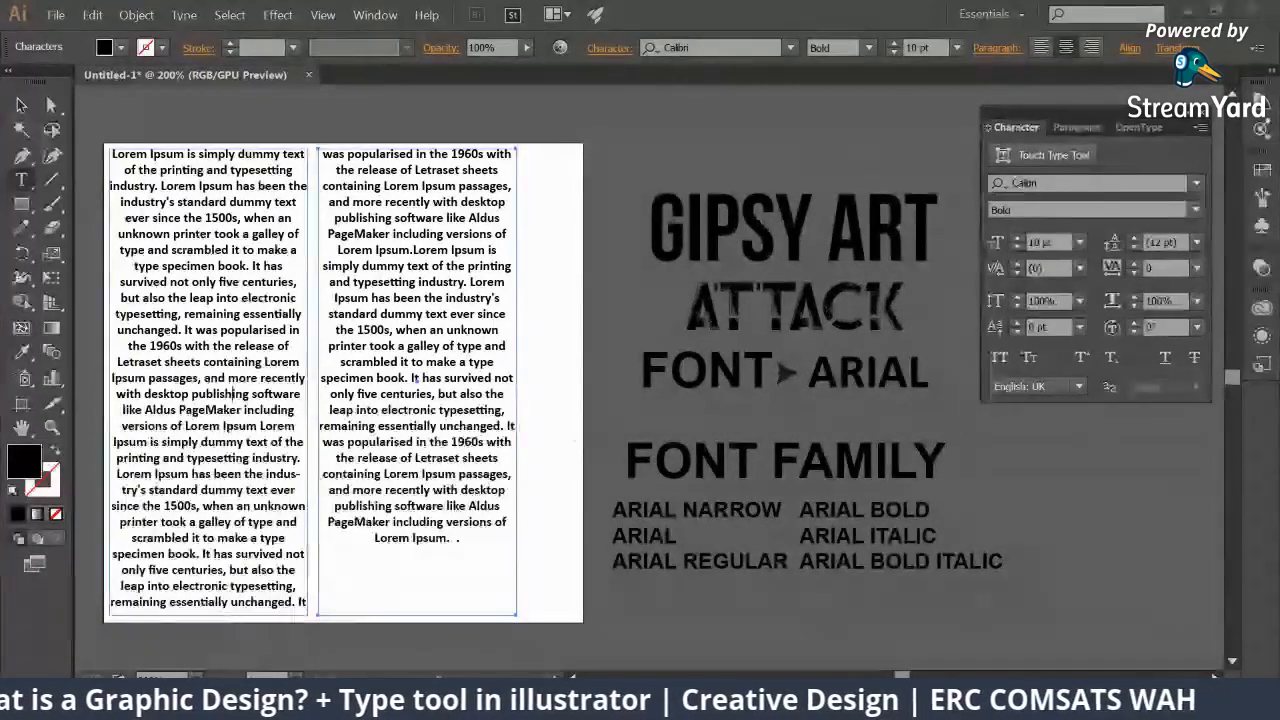
Step: Move the linked second column slightly away from the first to widen the gap between them
mouse_move(180, 708)
click(121, 638)
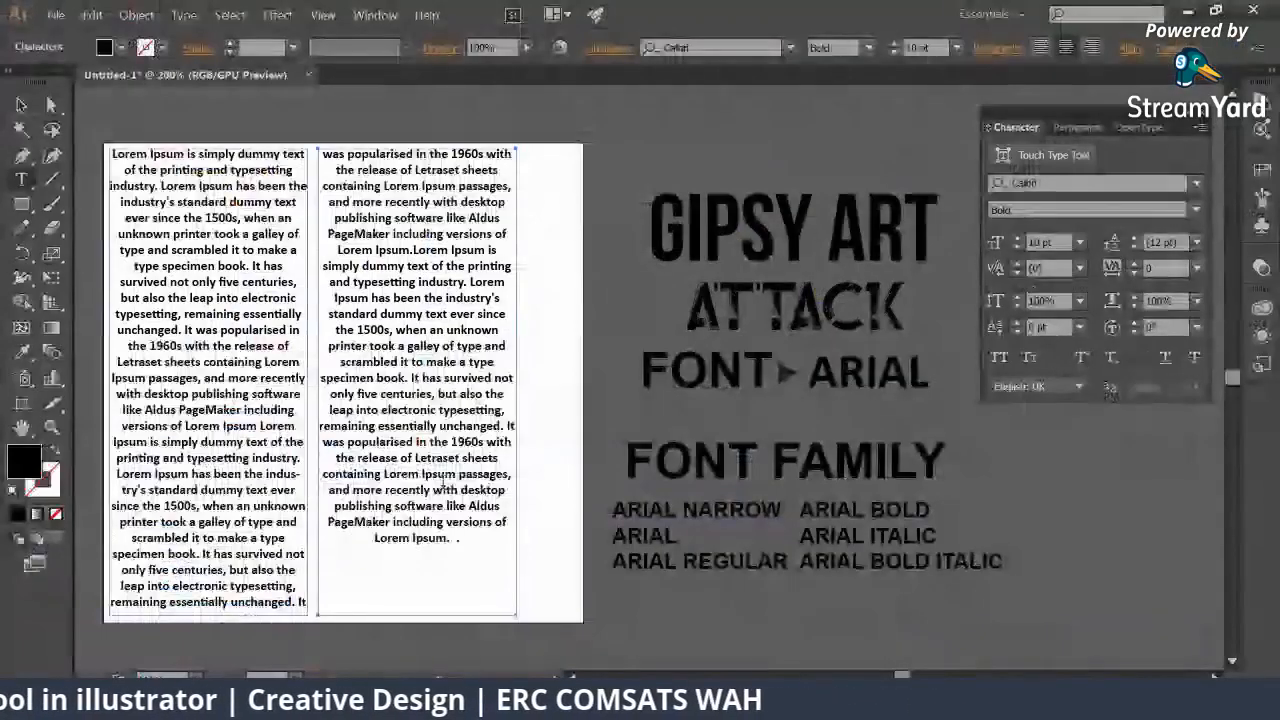
key(Escape)
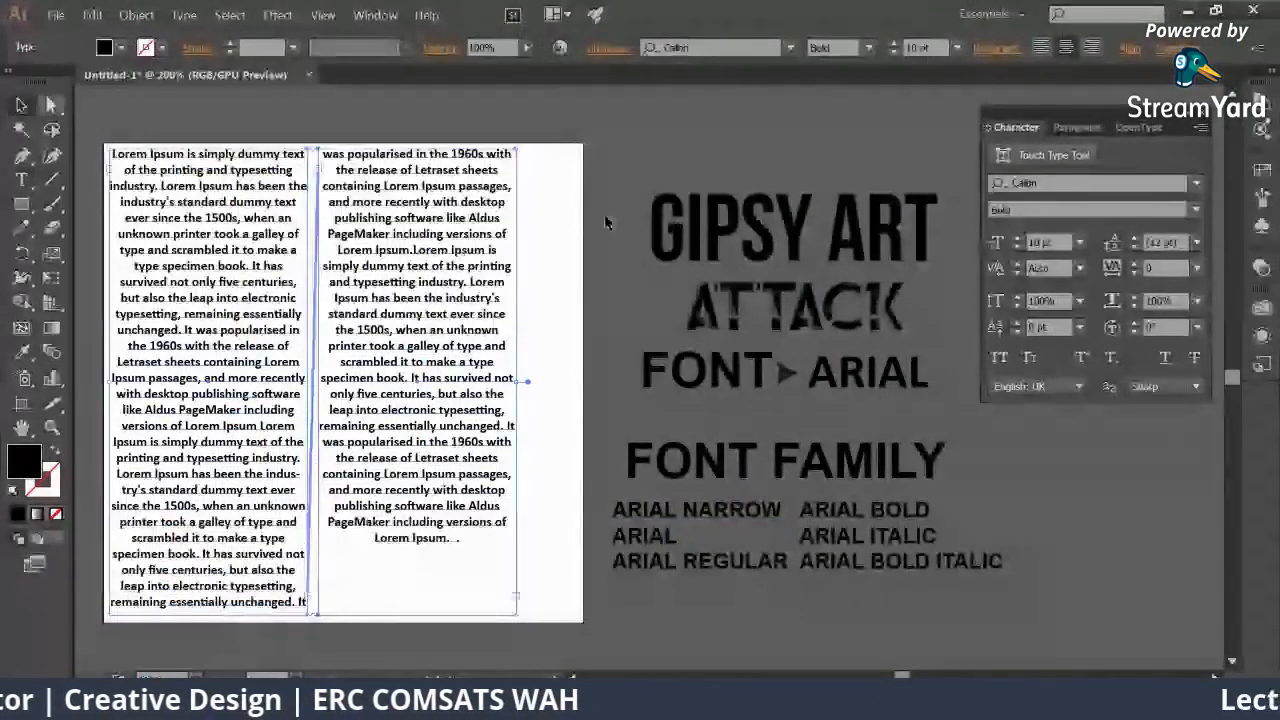
click(617, 364)
drag(454, 376, 475, 378)
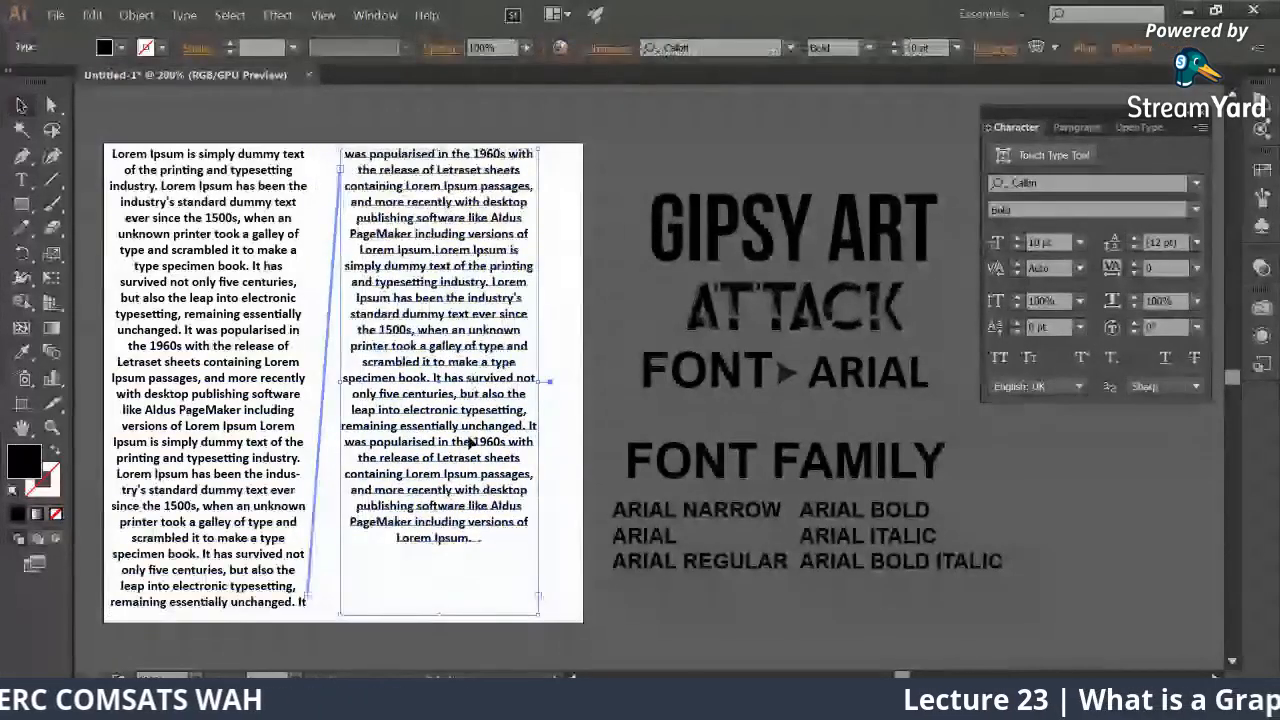
Step: Switch to StreamYard in the browser to check the live comments, then return to Illustrator
mouse_move(160, 700)
click(90, 610)
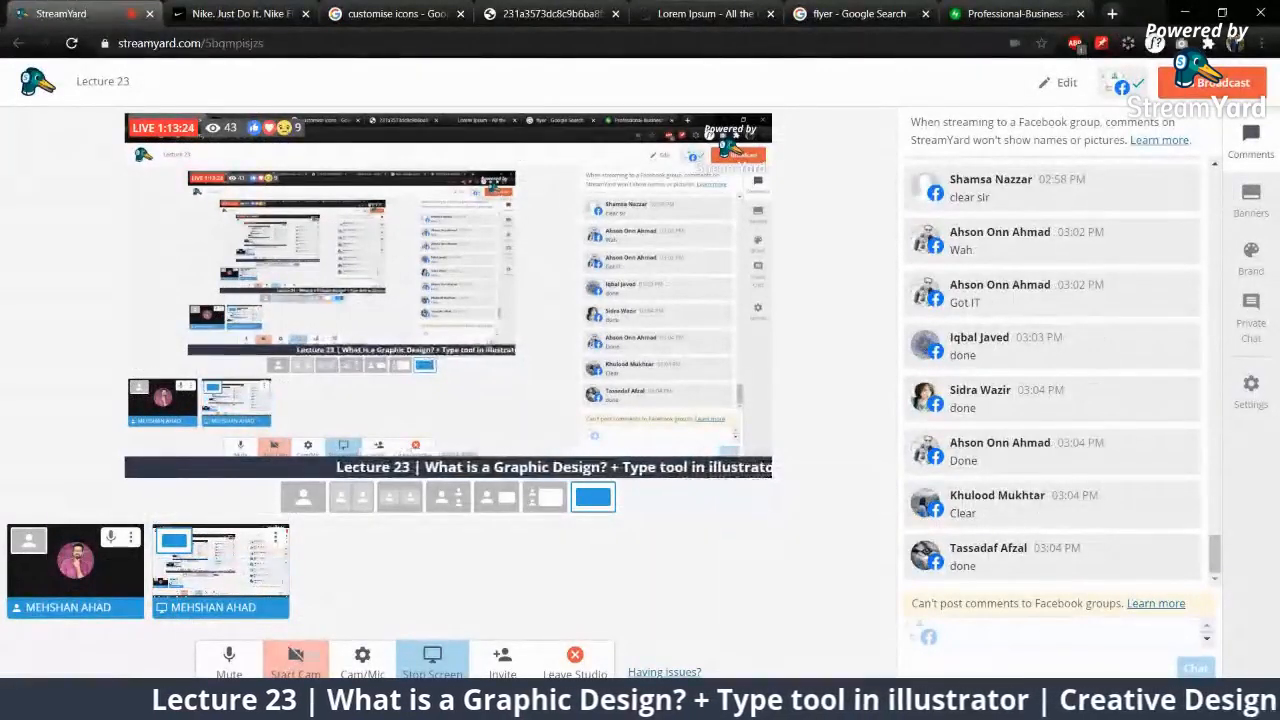
key(alt+Tab)
Step: Delete the second column and thread the overflow text into a newly drawn frame, wider and about half the first column's height
key(Delete)
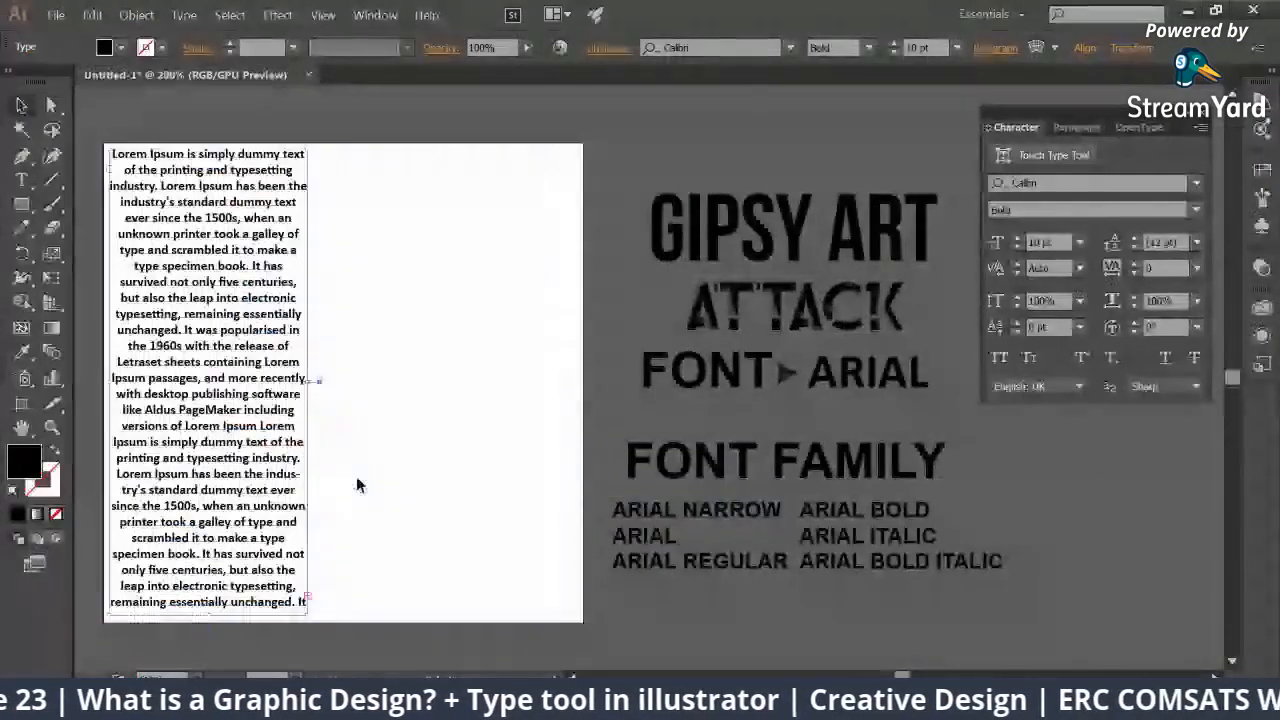
click(306, 600)
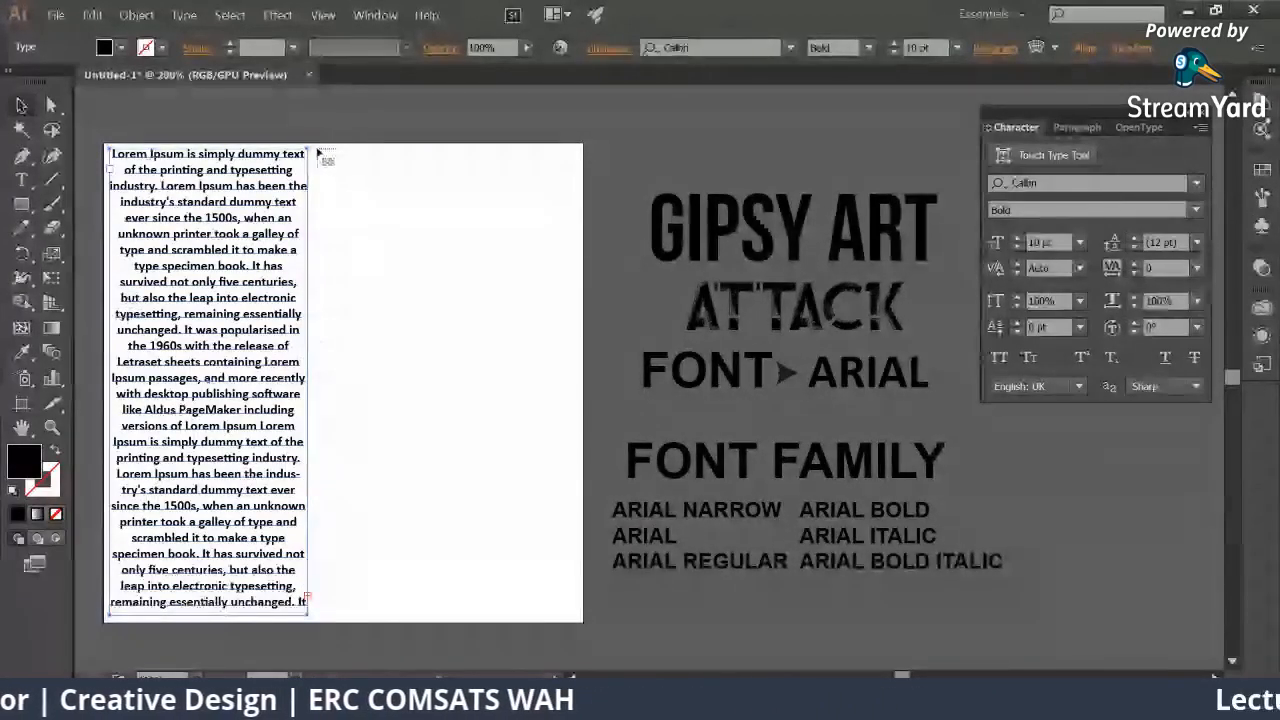
drag(319, 151, 563, 383)
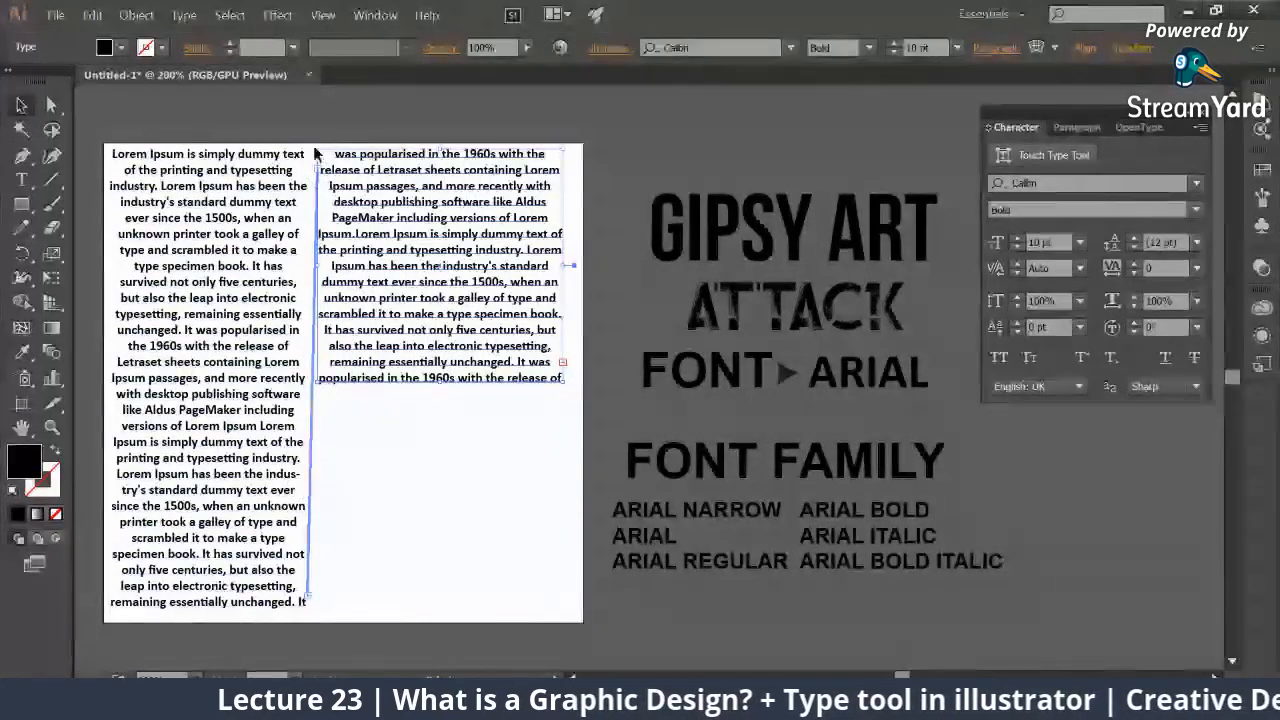
Step: Replace the second text frame with a newly drawn one in the artboard's lower right half, threaded from the first column's overflow
key(Delete)
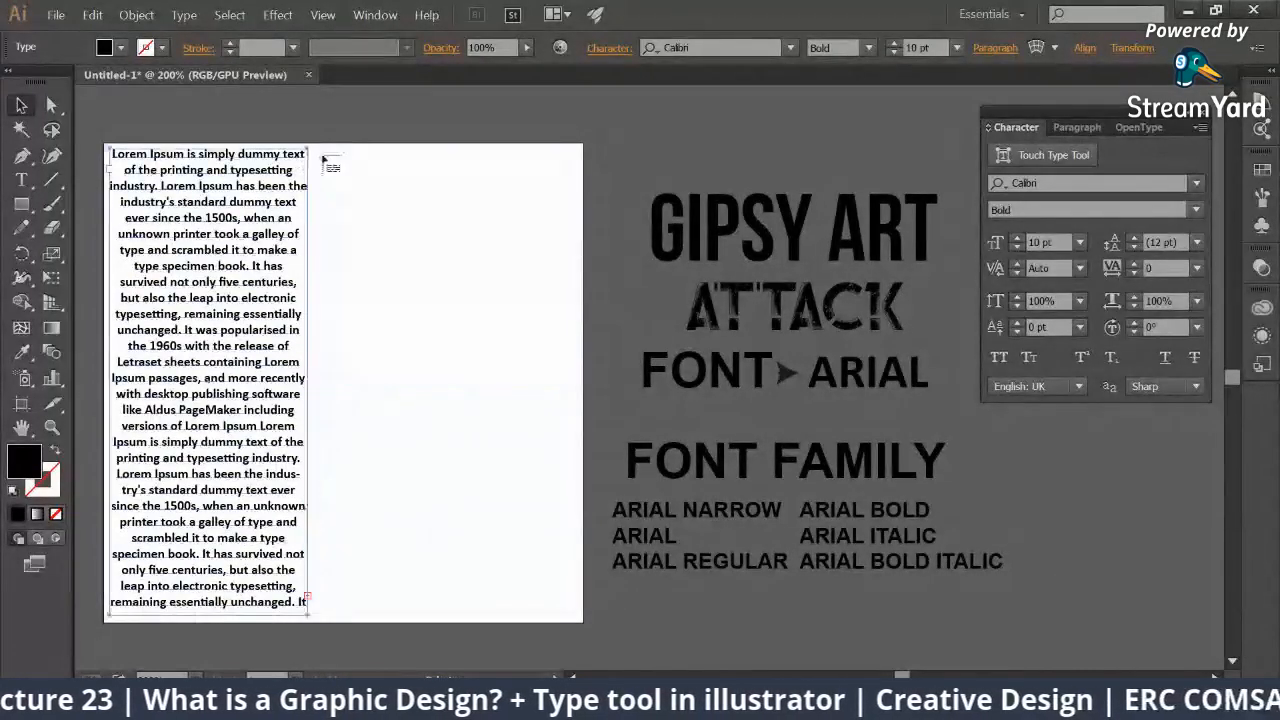
key(ctrl+z)
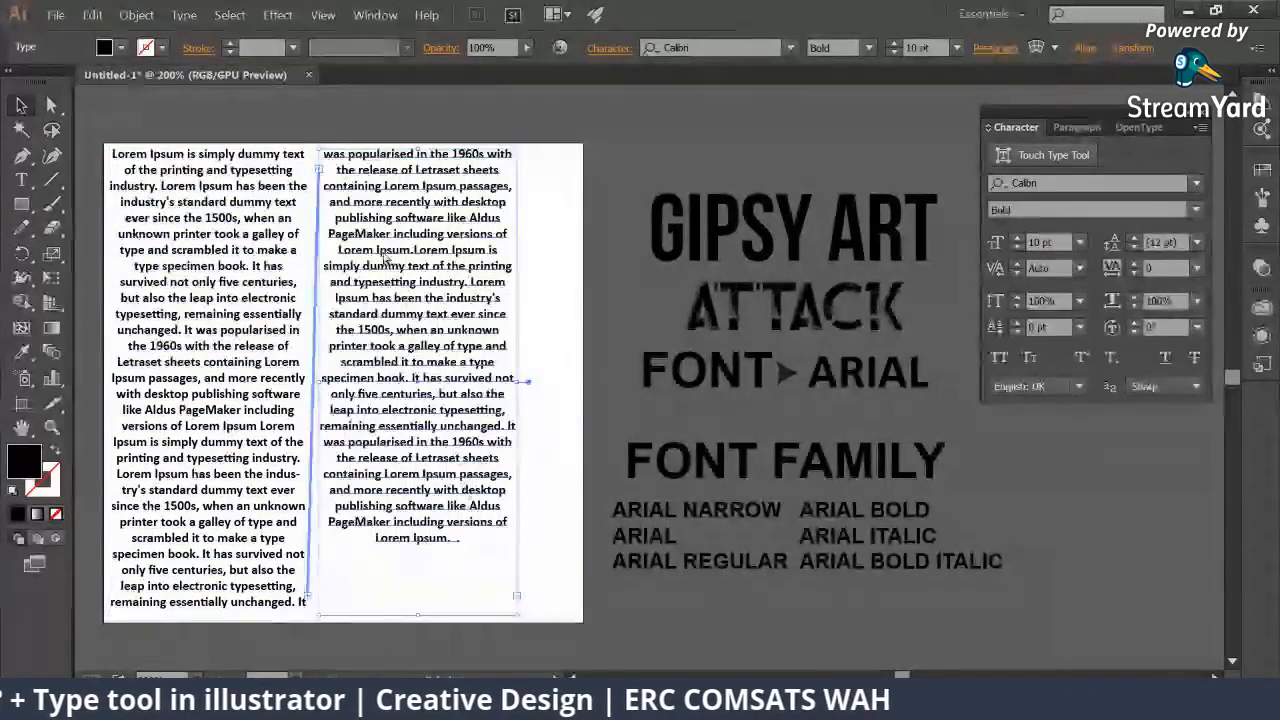
key(Delete)
drag(319, 161, 407, 283)
key(ctrl+z)
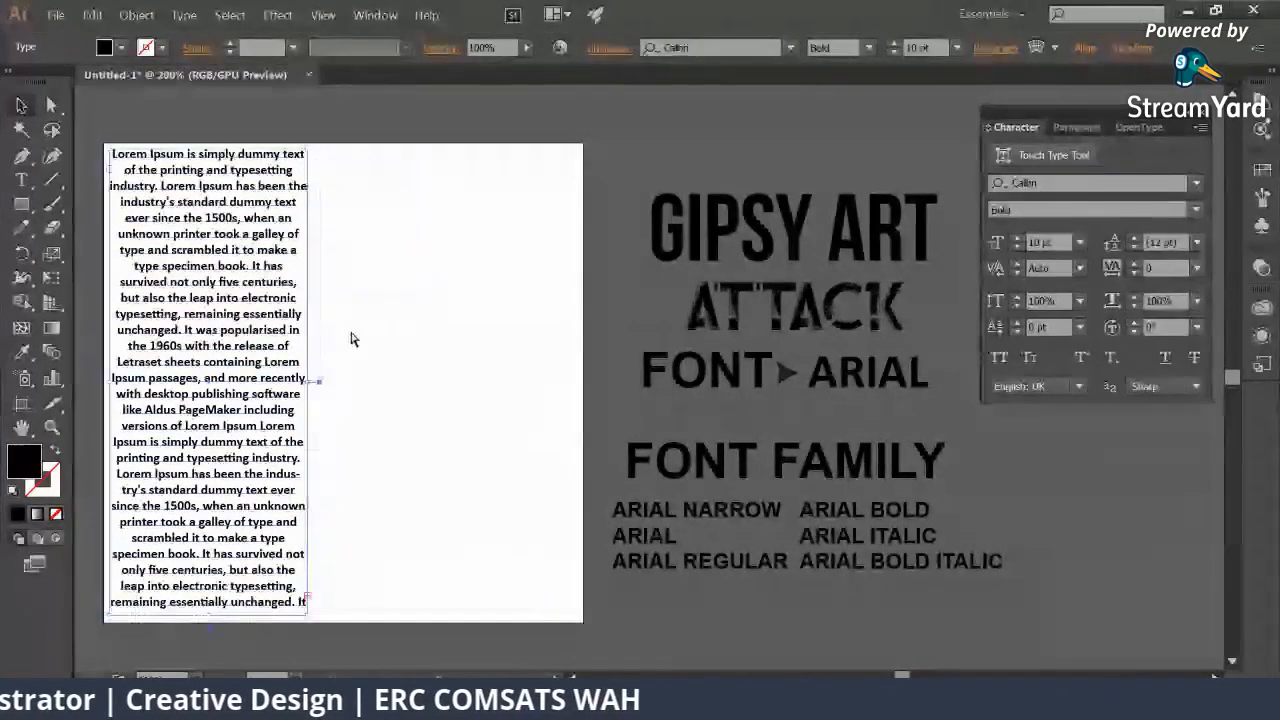
drag(328, 367, 577, 606)
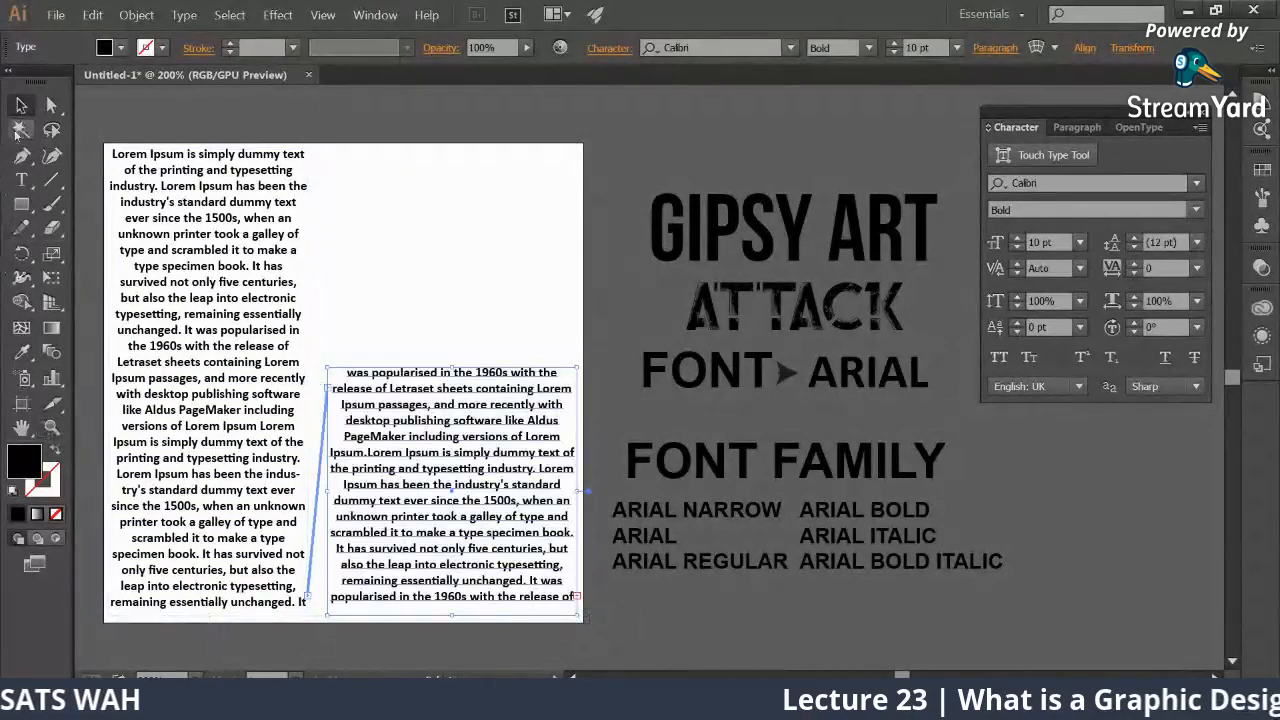
Step: Place the GIPSY ART heading above the second text frame and position ATTACK directly beneath it
click(628, 90)
drag(787, 237, 455, 214)
drag(620, 156, 542, 187)
drag(324, 244, 344, 242)
click(745, 316)
drag(736, 322, 397, 282)
click(663, 244)
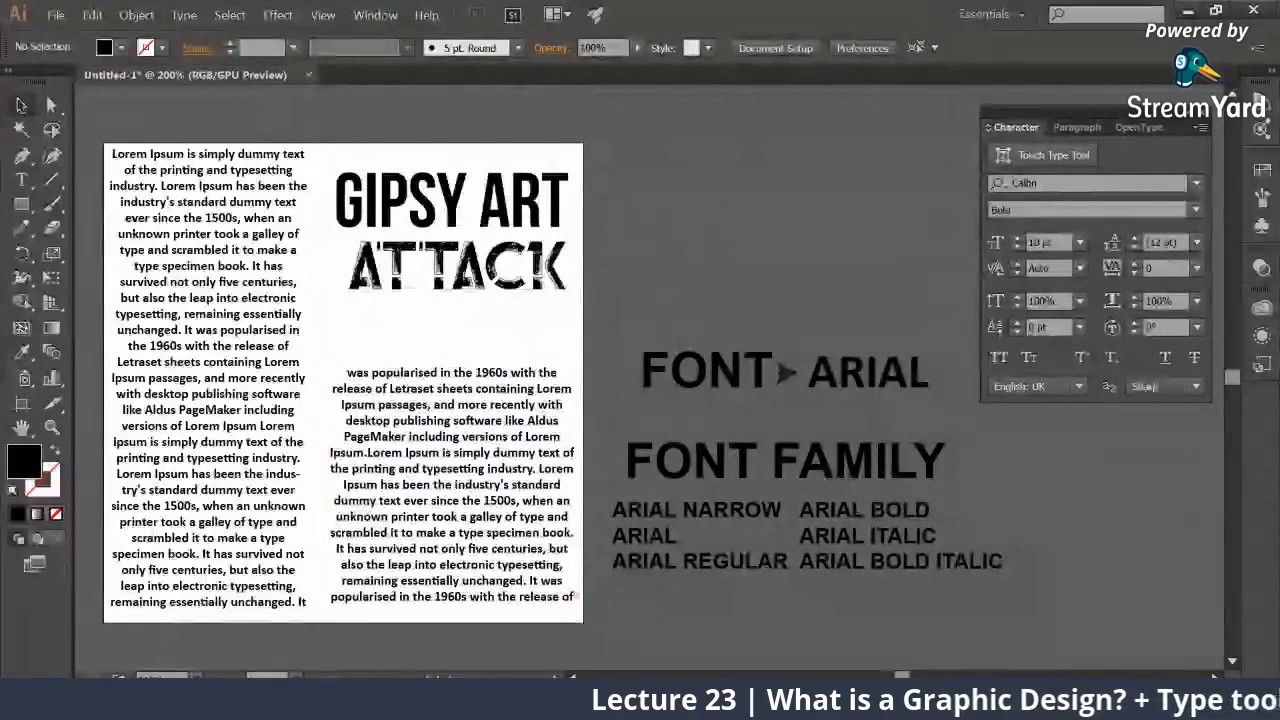
Step: Check the live comments in StreamYard twice, returning to Illustrator each time
click(110, 668)
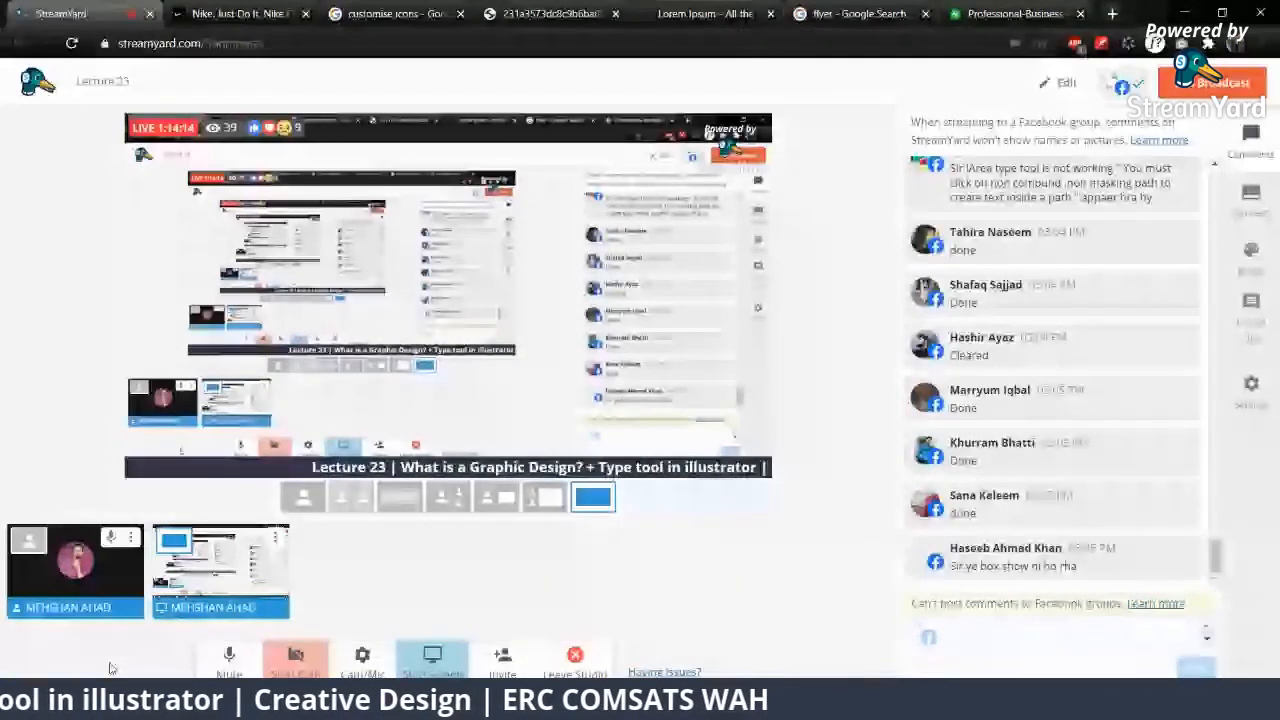
key(alt+Tab)
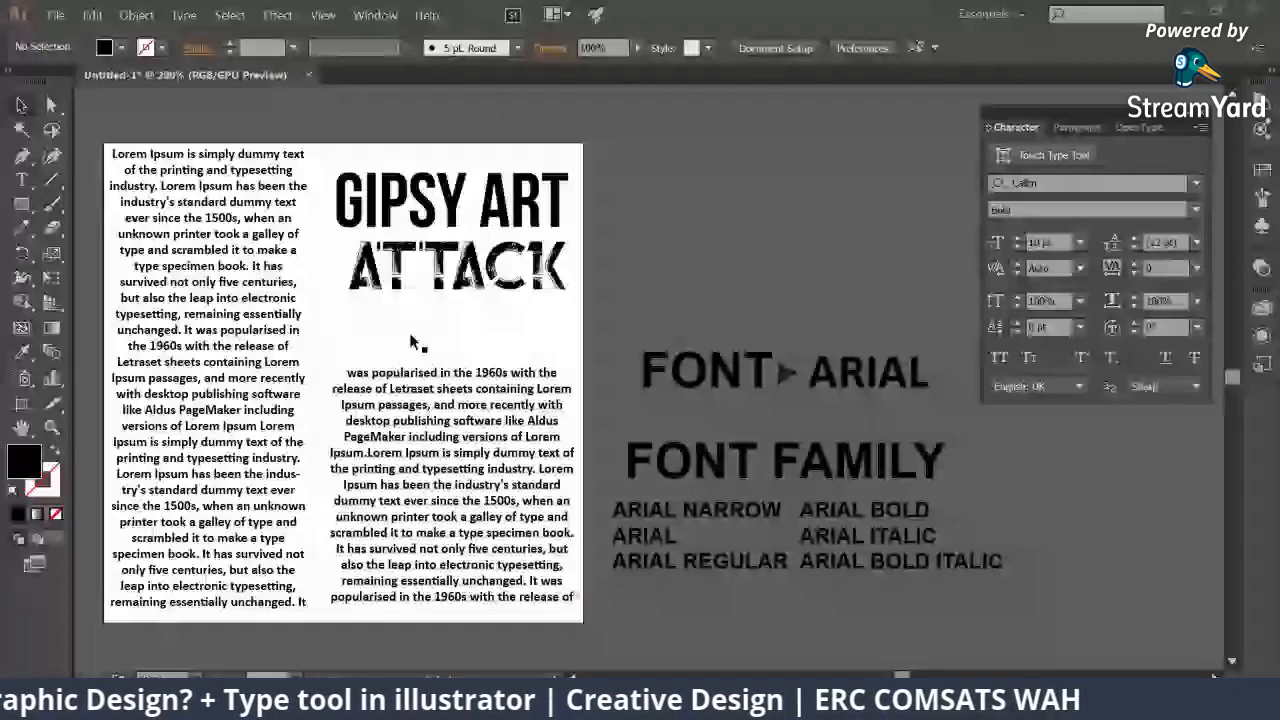
mouse_move(180, 700)
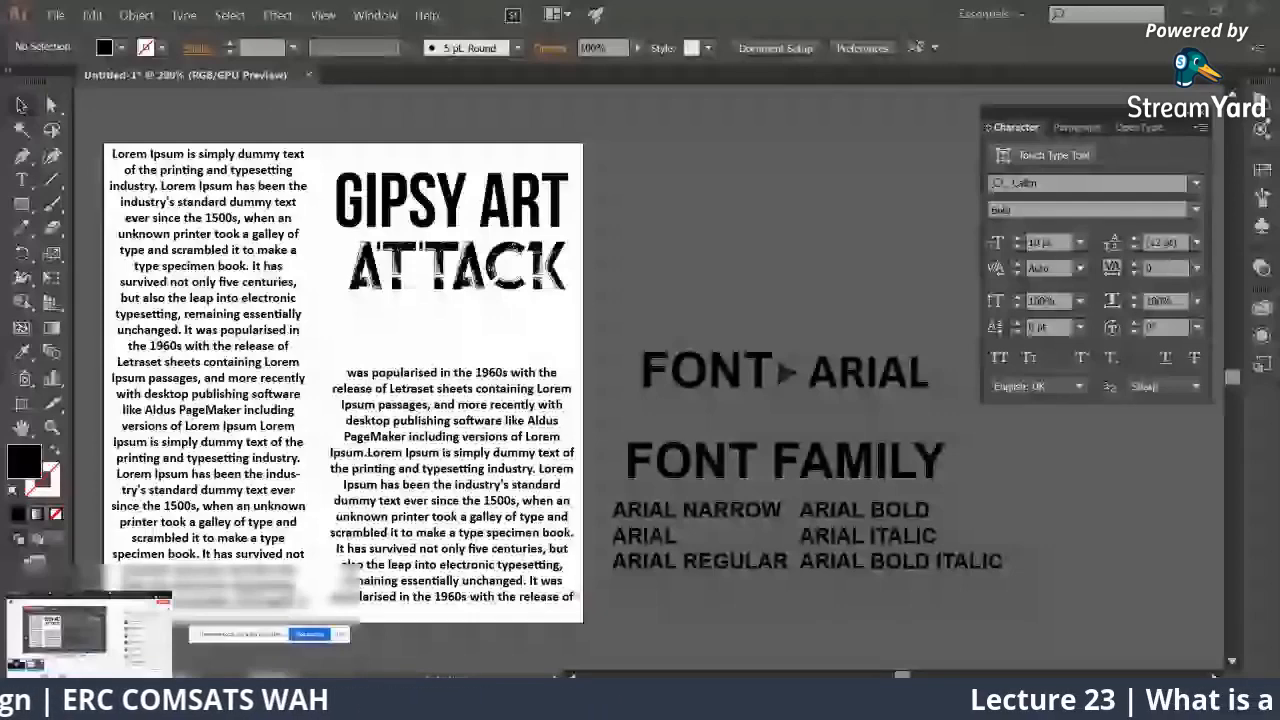
click(88, 635)
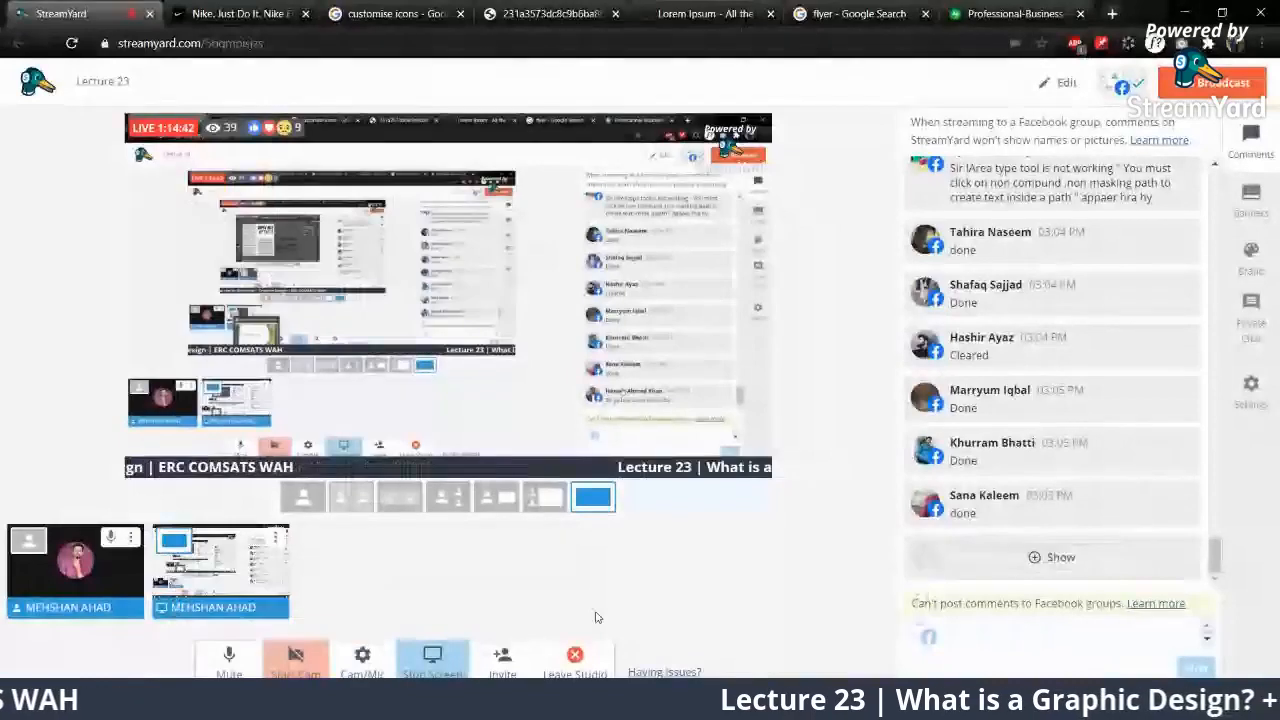
key(alt+Tab)
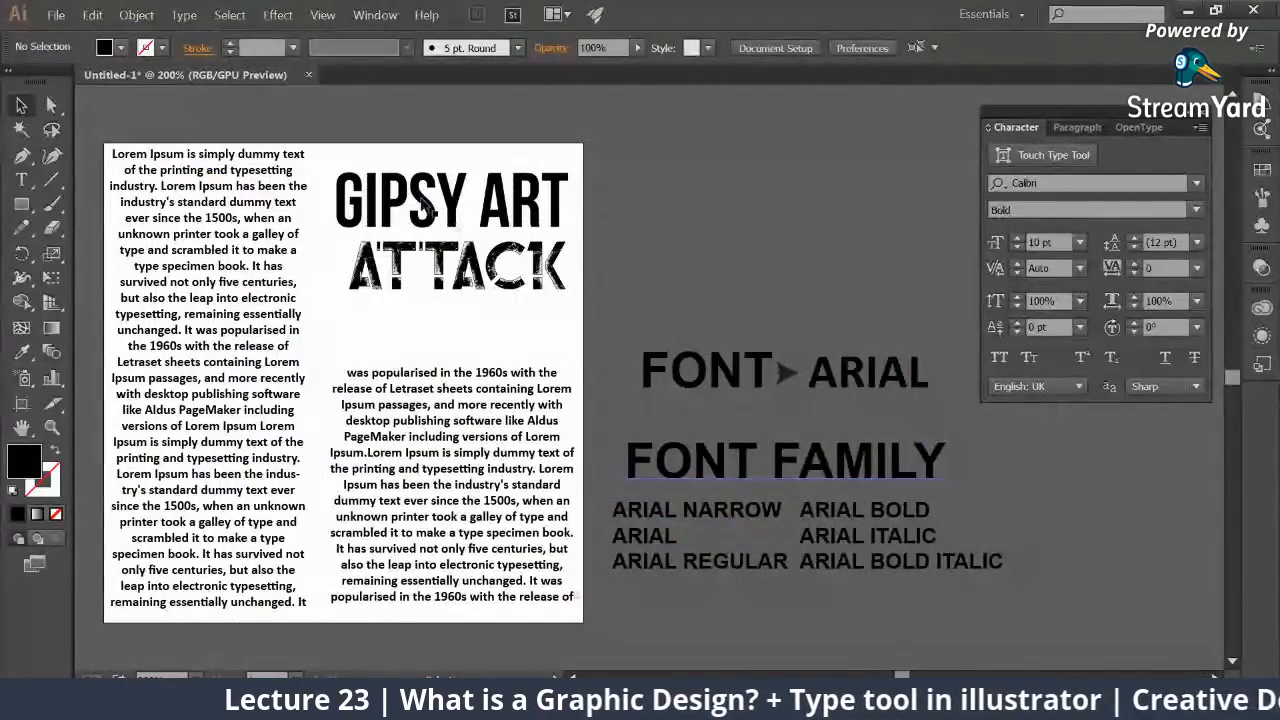
Step: Clear the headings and second frame, then thread the first column's overflow text into a full-height second column beside it
click(572, 613)
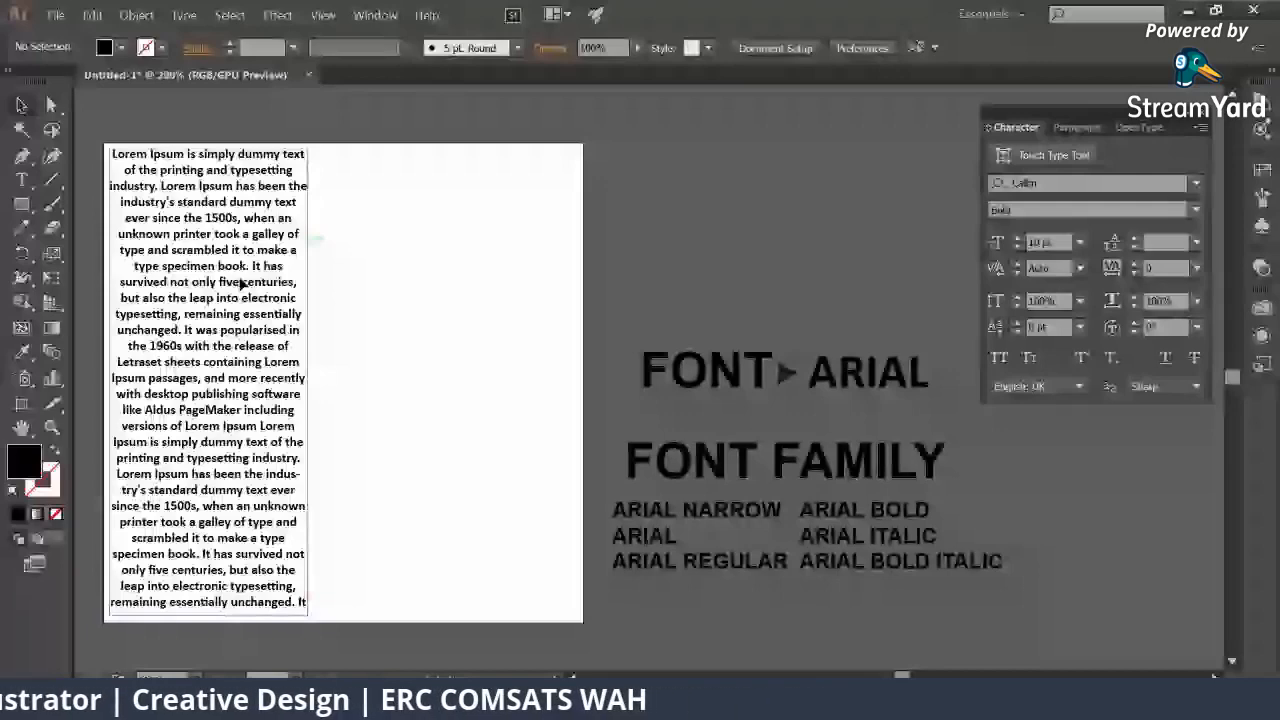
click(239, 279)
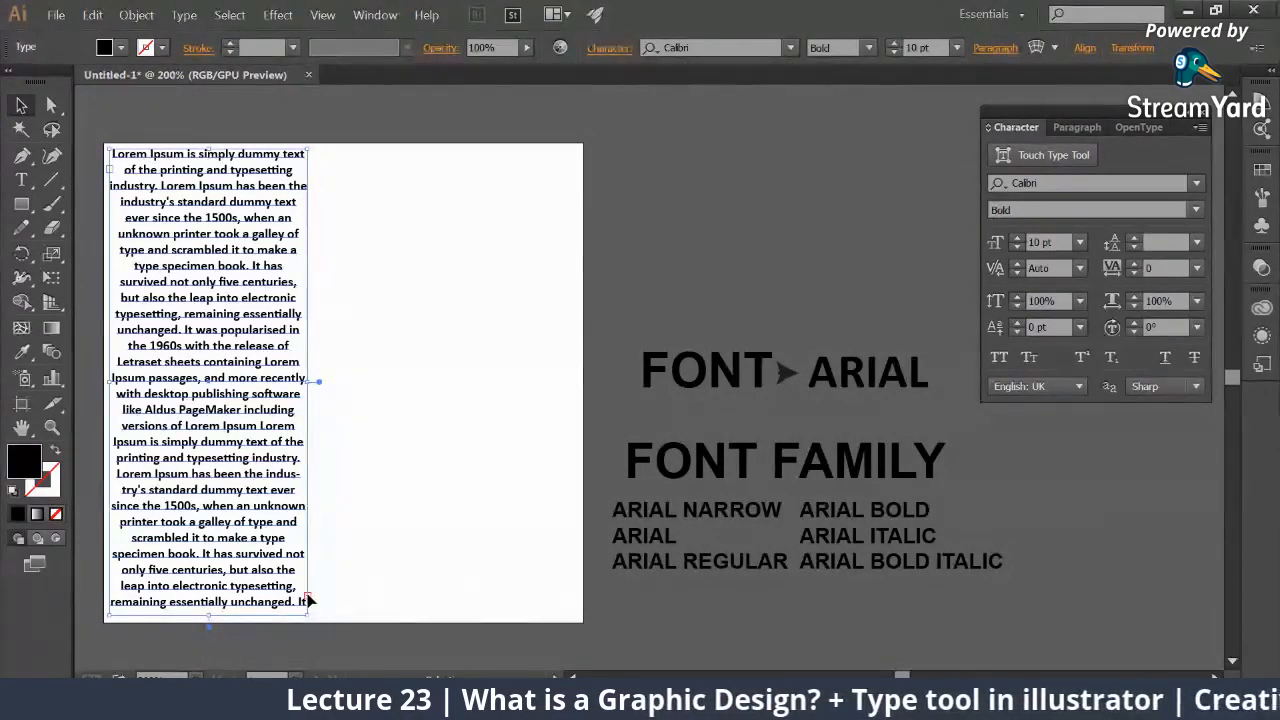
click(308, 600)
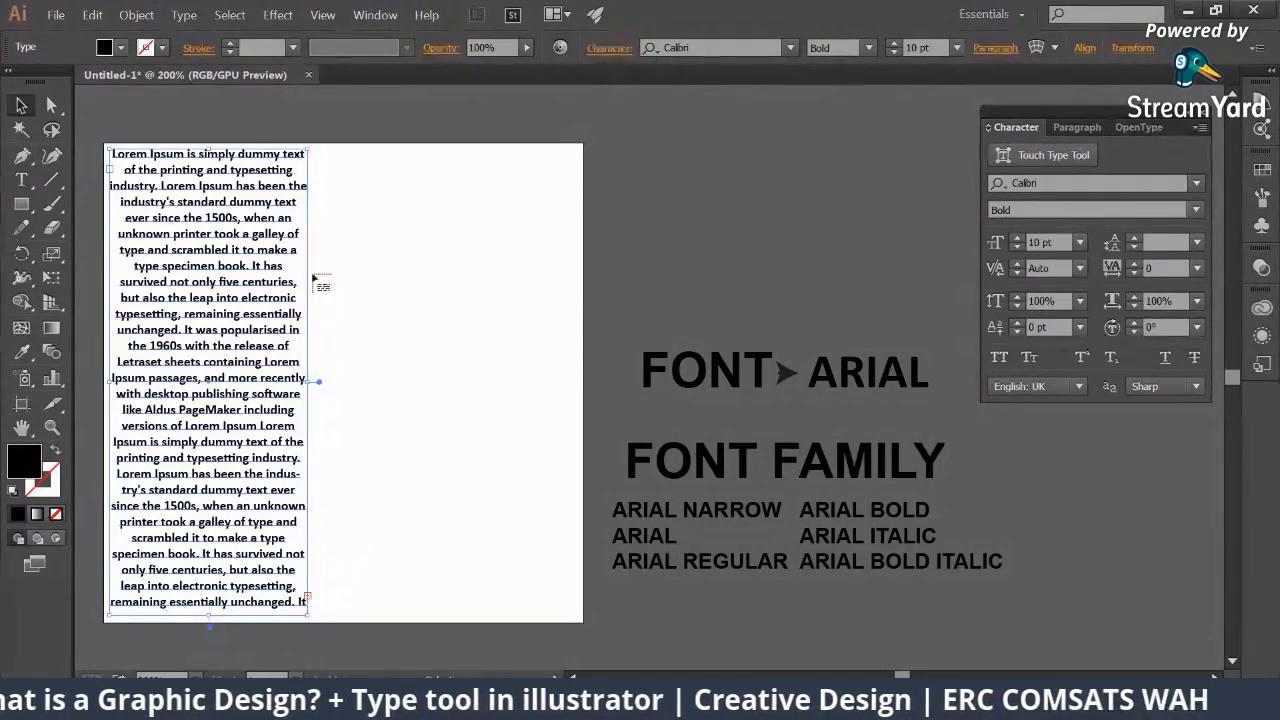
key(t)
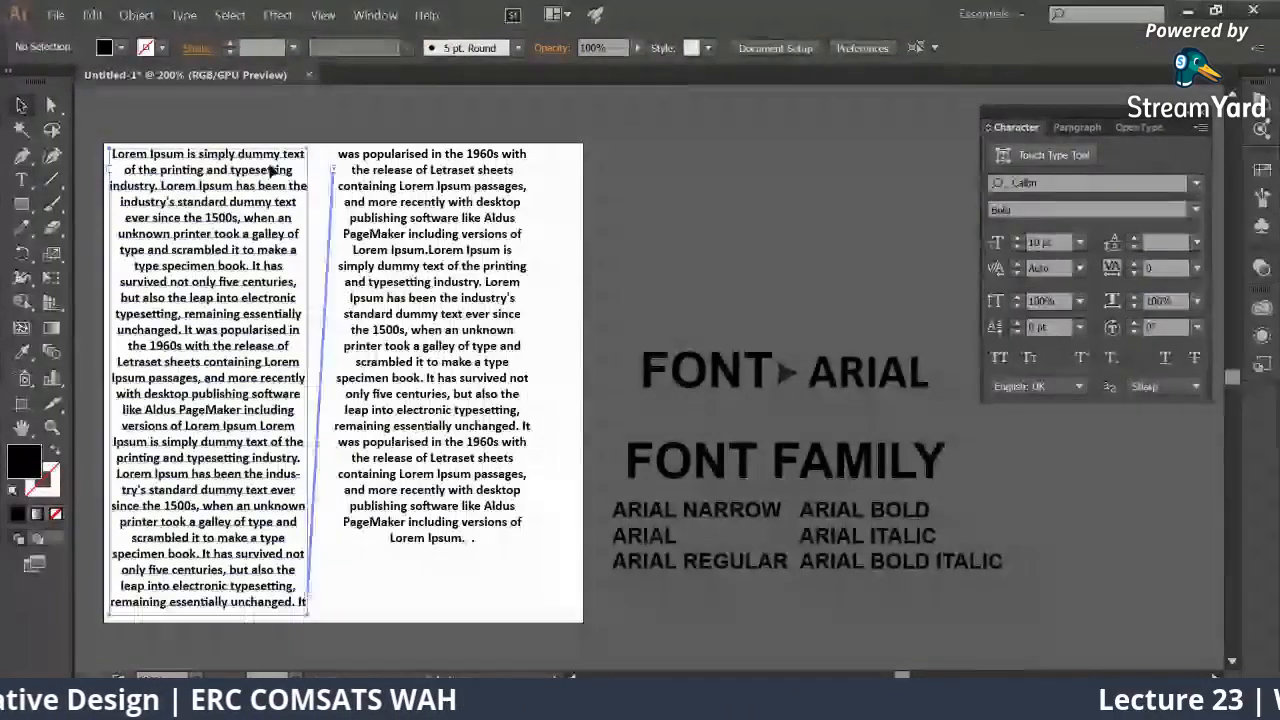
Step: Hide the bounding box around the selected first text column, then restore it
click(270, 172)
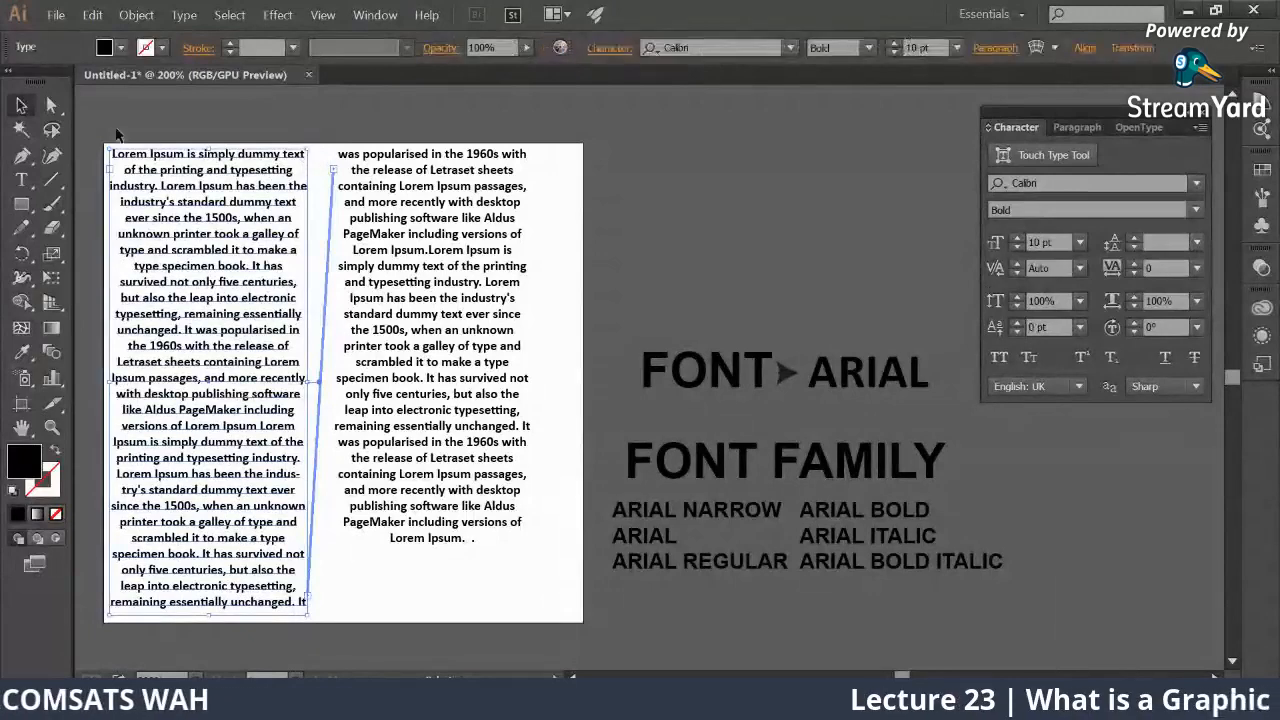
click(322, 16)
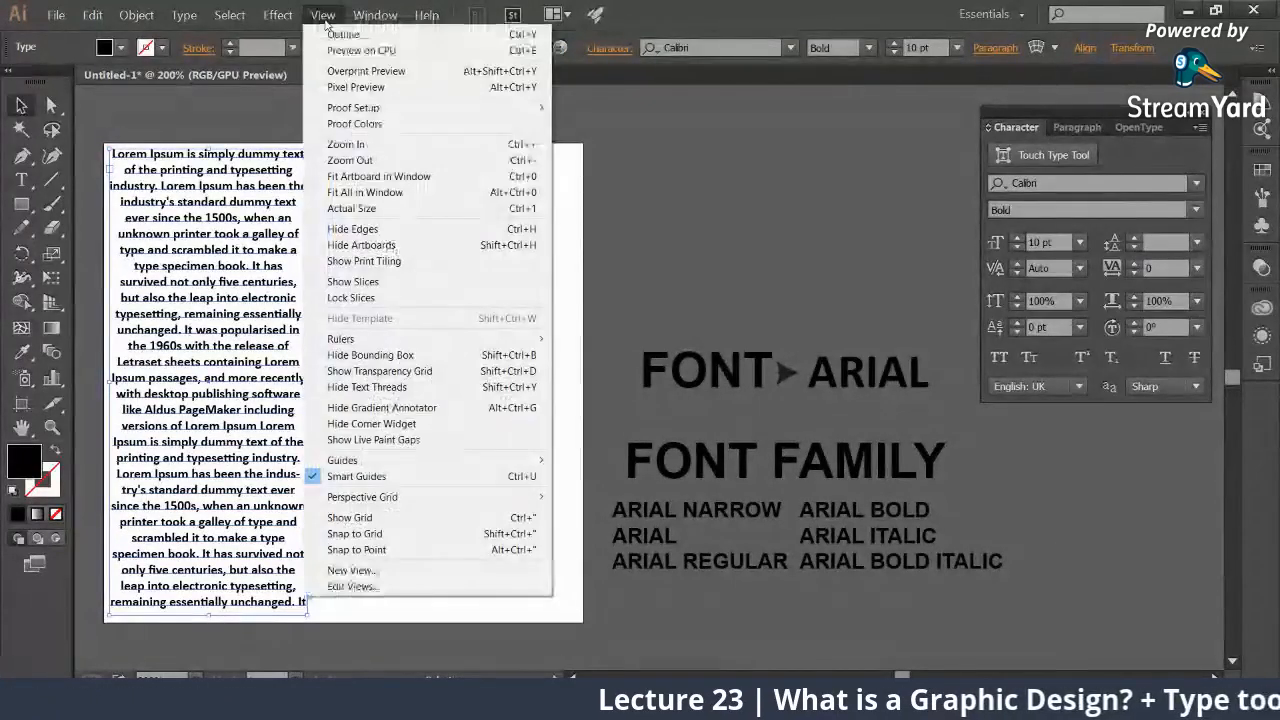
click(381, 356)
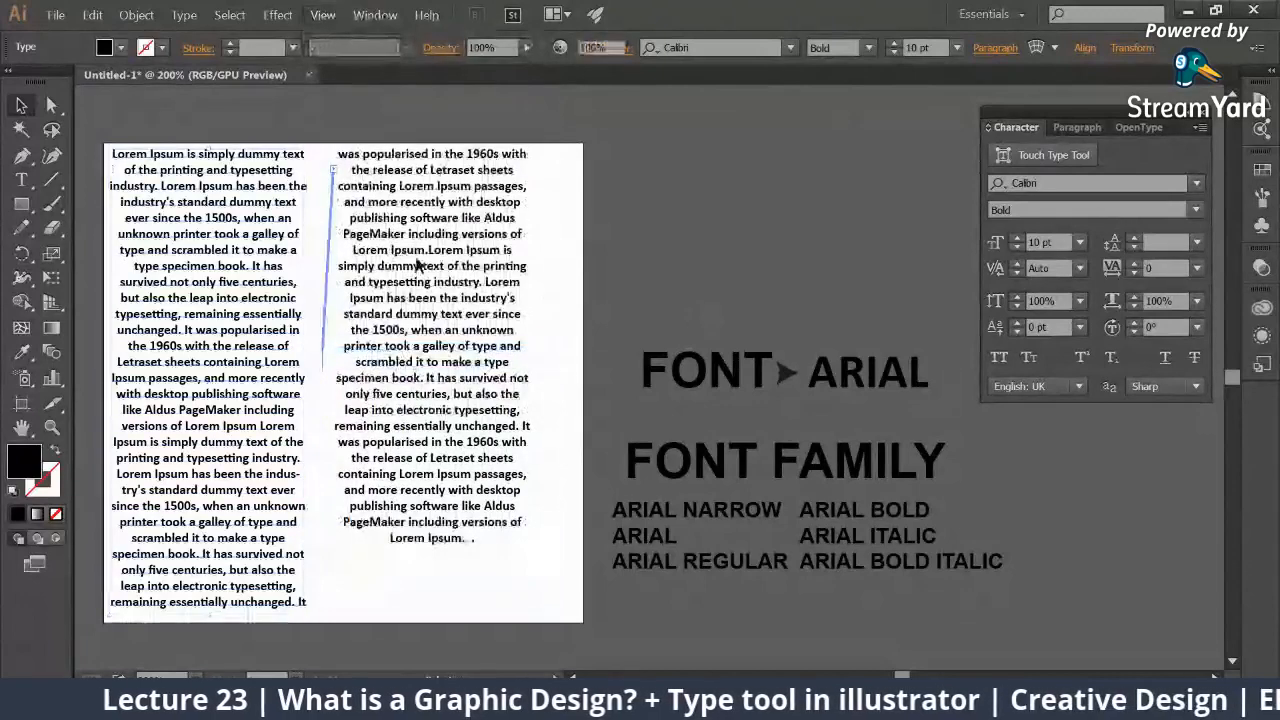
click(265, 210)
click(372, 14)
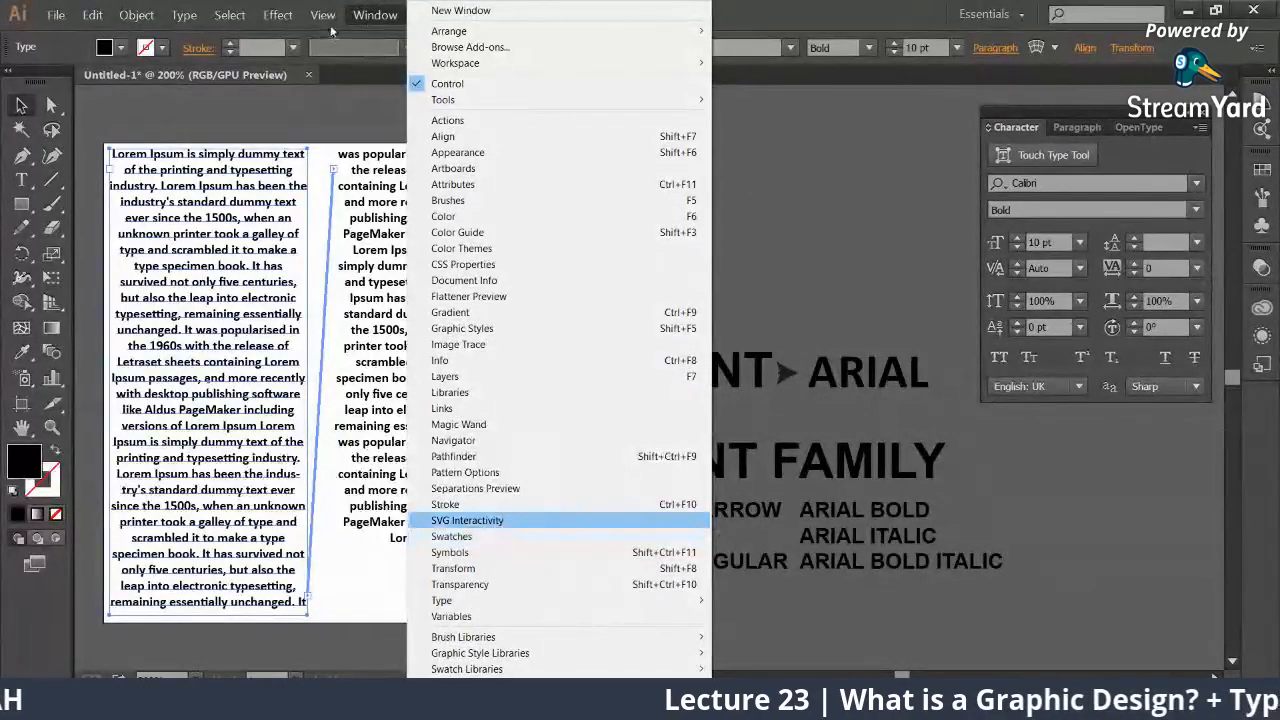
click(330, 31)
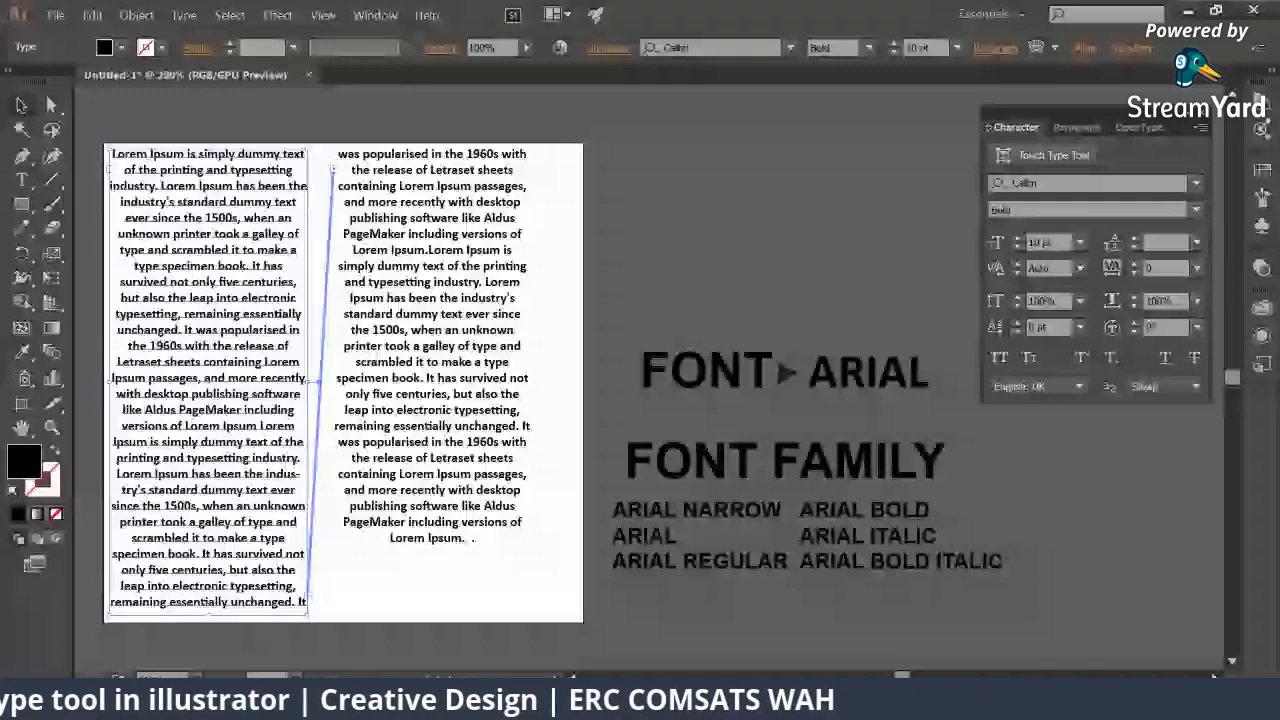
Step: Close the separate "Updated Creative Course" document window
mouse_move(268, 700)
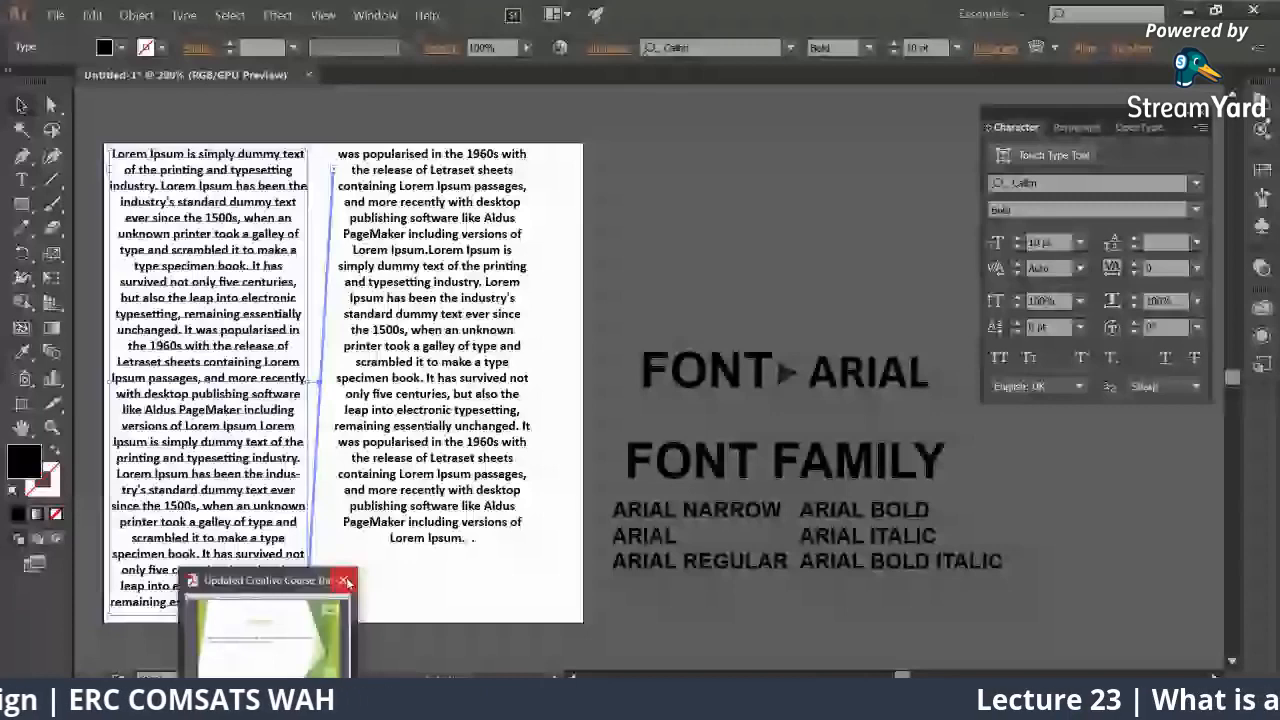
click(345, 581)
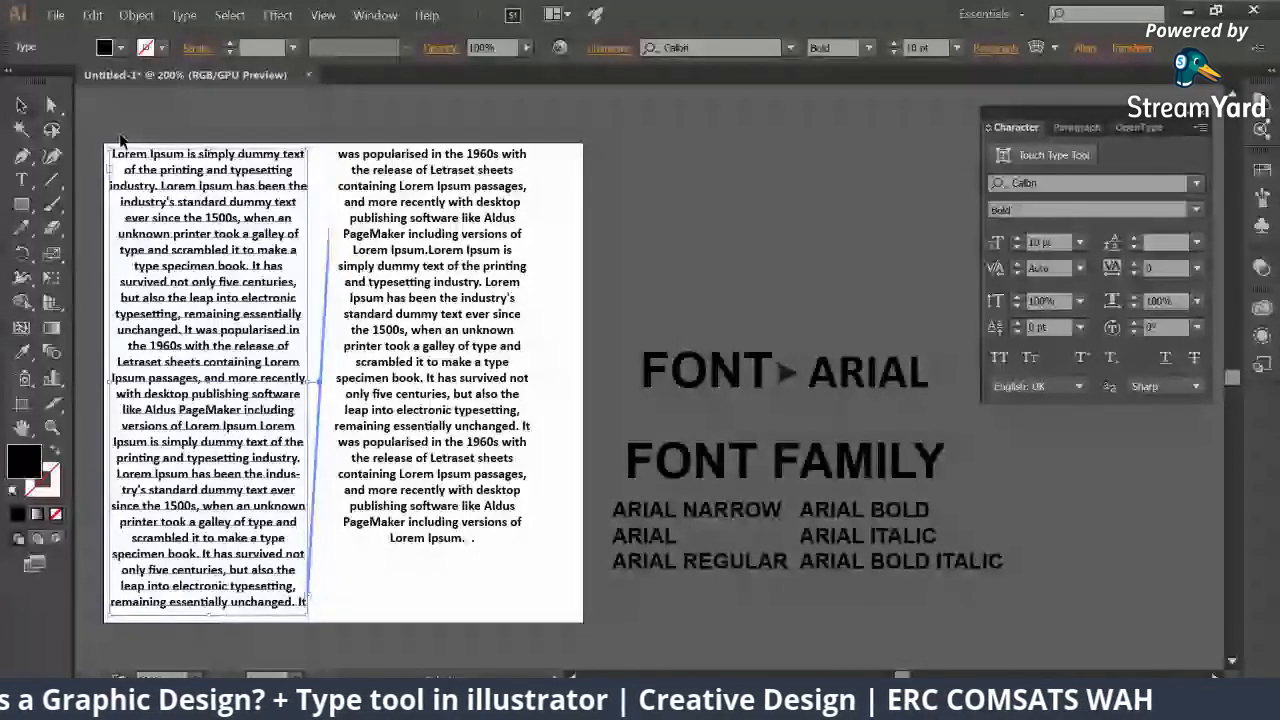
Step: Delete both linked text columns and all the remaining sample text beside the artboard
drag(120, 140, 544, 639)
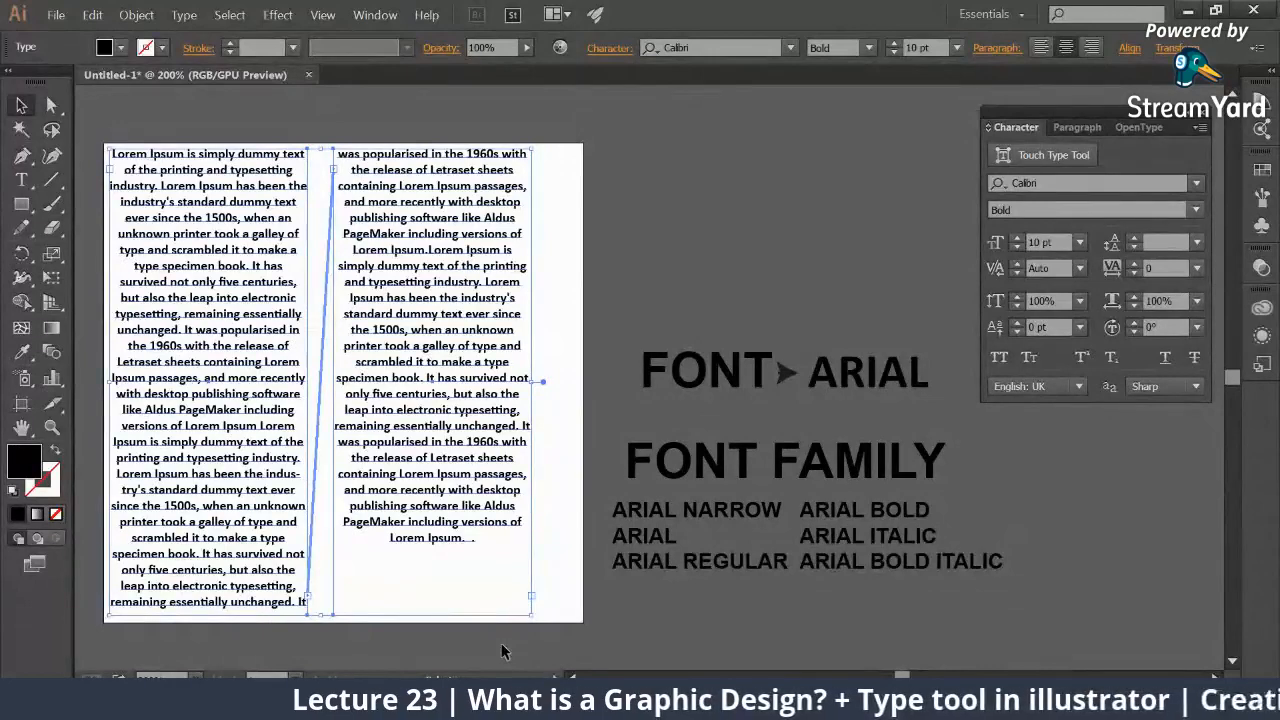
key(Delete)
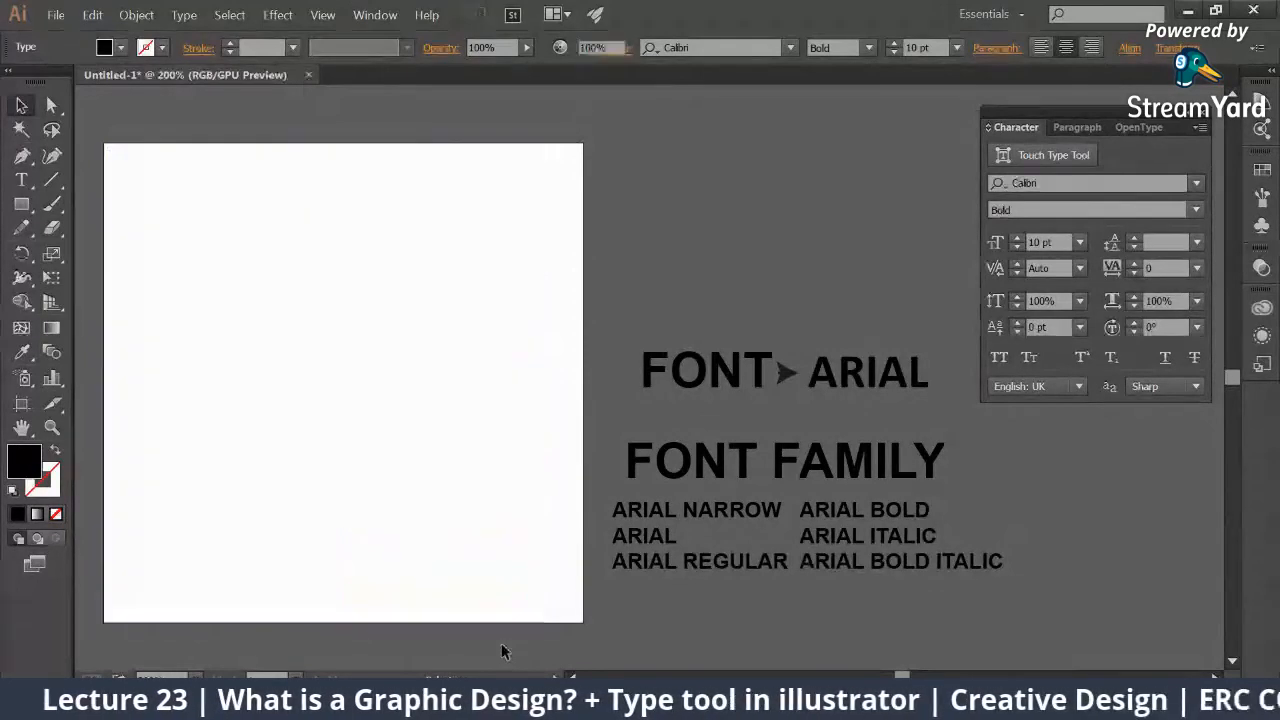
key(ctrl+minus)
key(ctrl+minus)
drag(207, 200, 819, 592)
key(Delete)
key(ctrl+plus)
key(ctrl+plus)
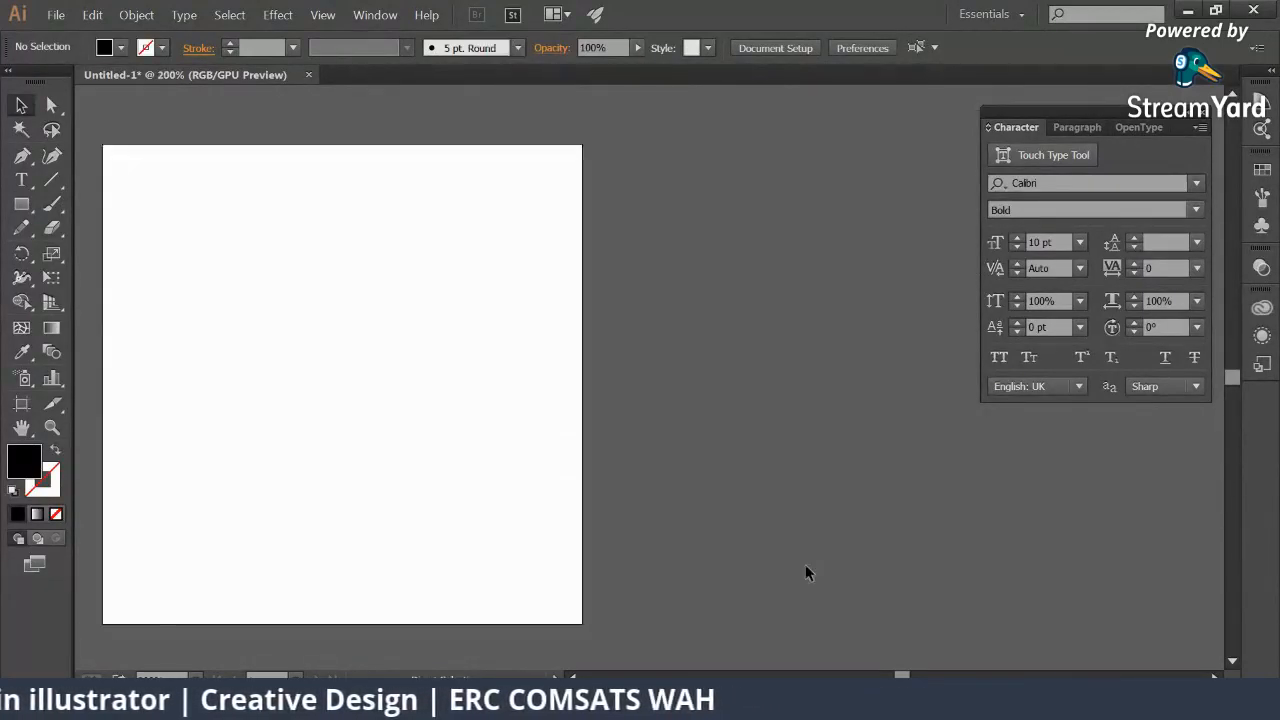
Step: Draw a wide text area across the artboard's upper half and fill it with the Lorem Ipsum passage beginning "It was popularised in the 1960s"
drag(206, 326, 471, 326)
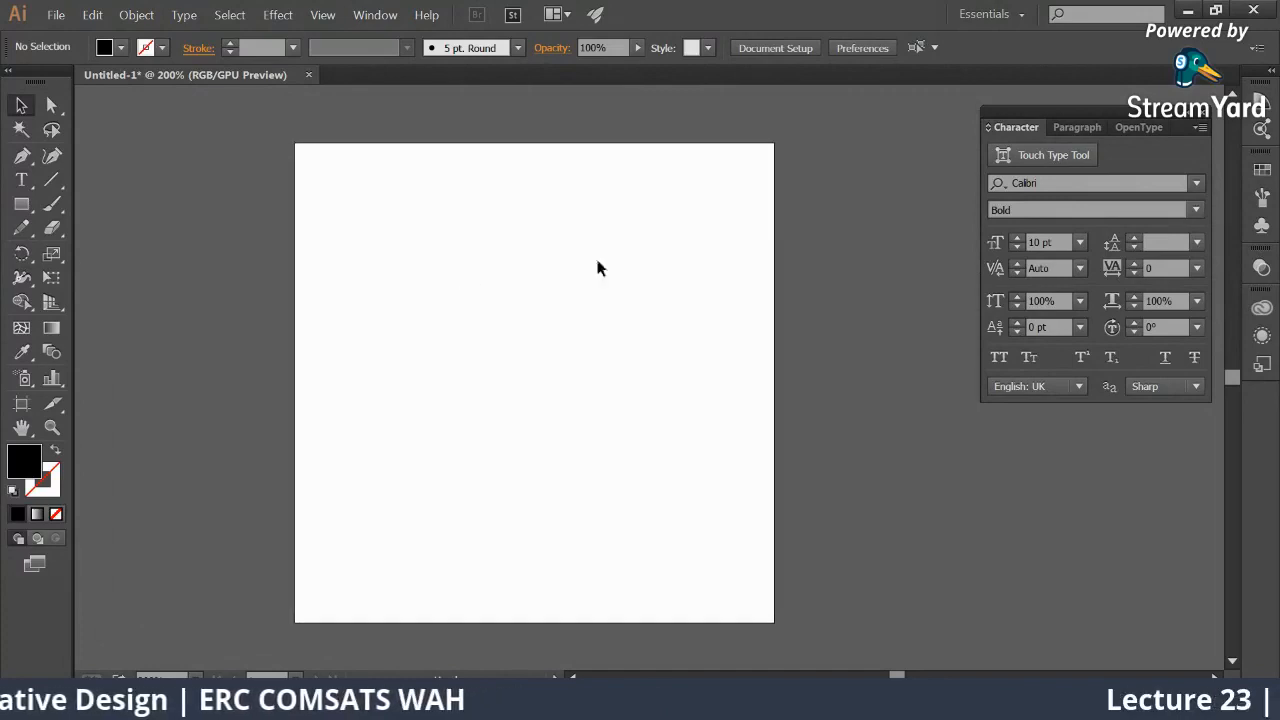
click(22, 180)
drag(302, 164, 763, 428)
text(It was popularised in the 1960s with the release of Letraset sheets containing Lorem Ipsum passages, and more recently with desktop publishing software like Aldus PageMaker including versions of Lorem Ipsum.Lorem Ipsum is simply dummy text of the printing and typesetting industry. Lorem Ipsum has been the industry's standard dummy text ever since the 1500s, when an unknown printer took a galley of type and scrambled it to make a type specimen book. It has survived not only five centuries, but also the leap into electronic typesetting, remaining essentially unchanged. It was popularised in the 1960s with the release of Letraset sheets containing Lorem Ipsum passages, and more recently with desktop publishing software like Aldus PageMaker including versions of Lorem Ipsum.)
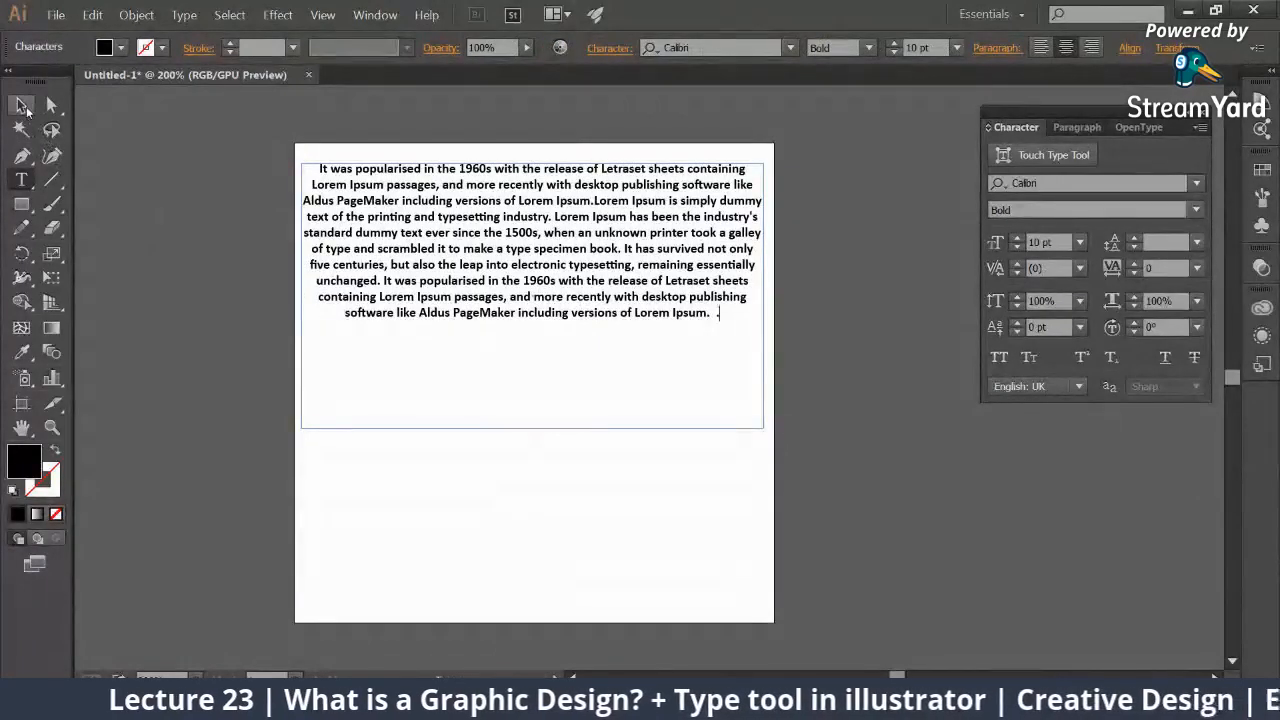
click(24, 107)
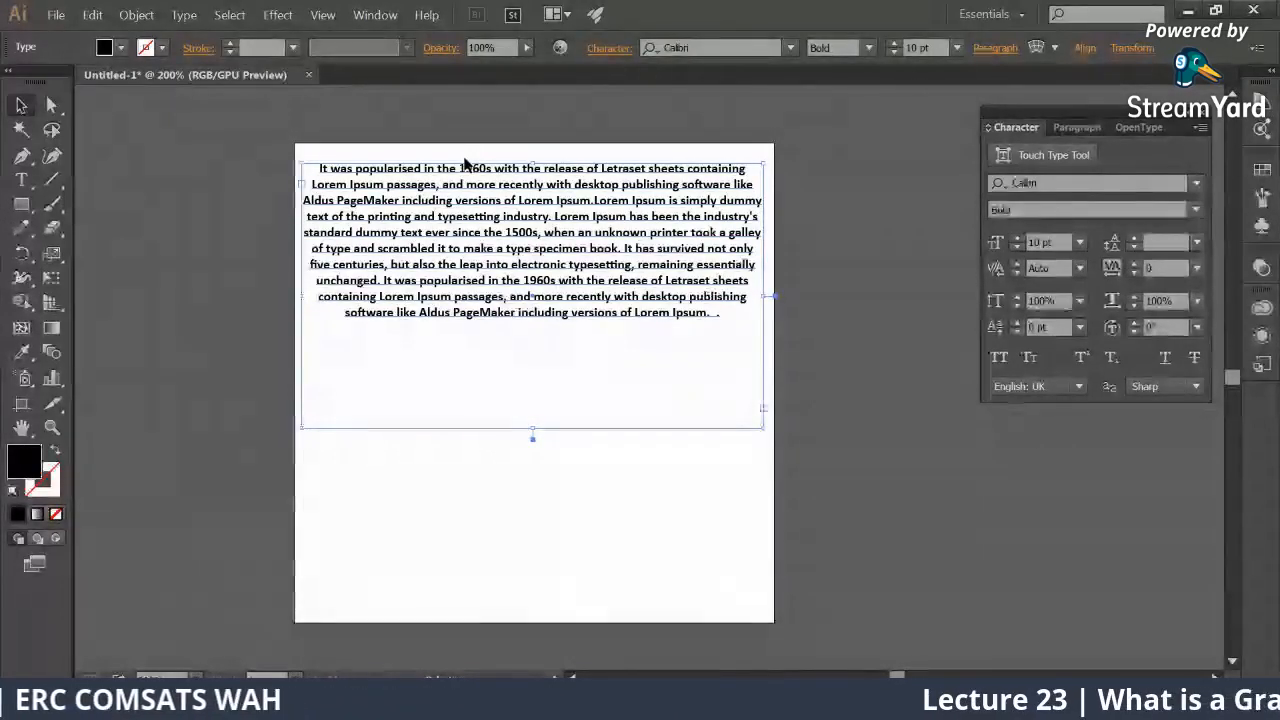
Step: Set the paragraph's font size to 12 pt
click(1016, 240)
click(1016, 240)
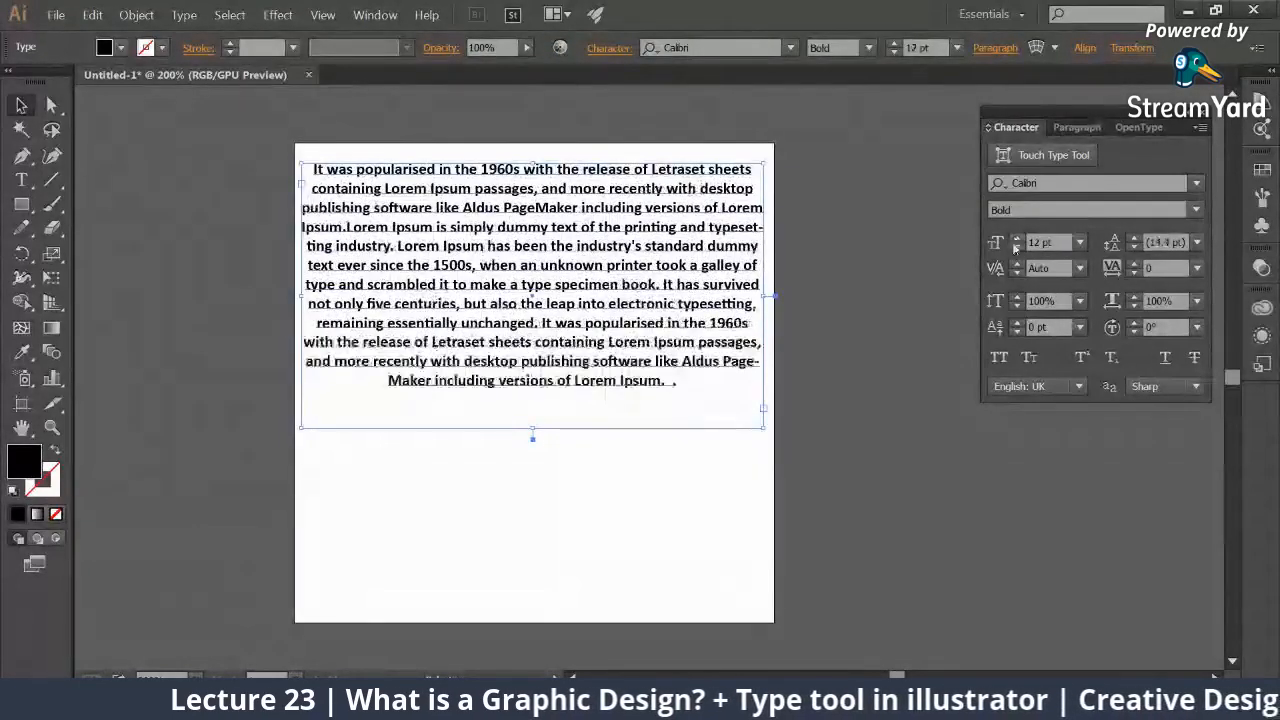
click(1016, 249)
click(1016, 240)
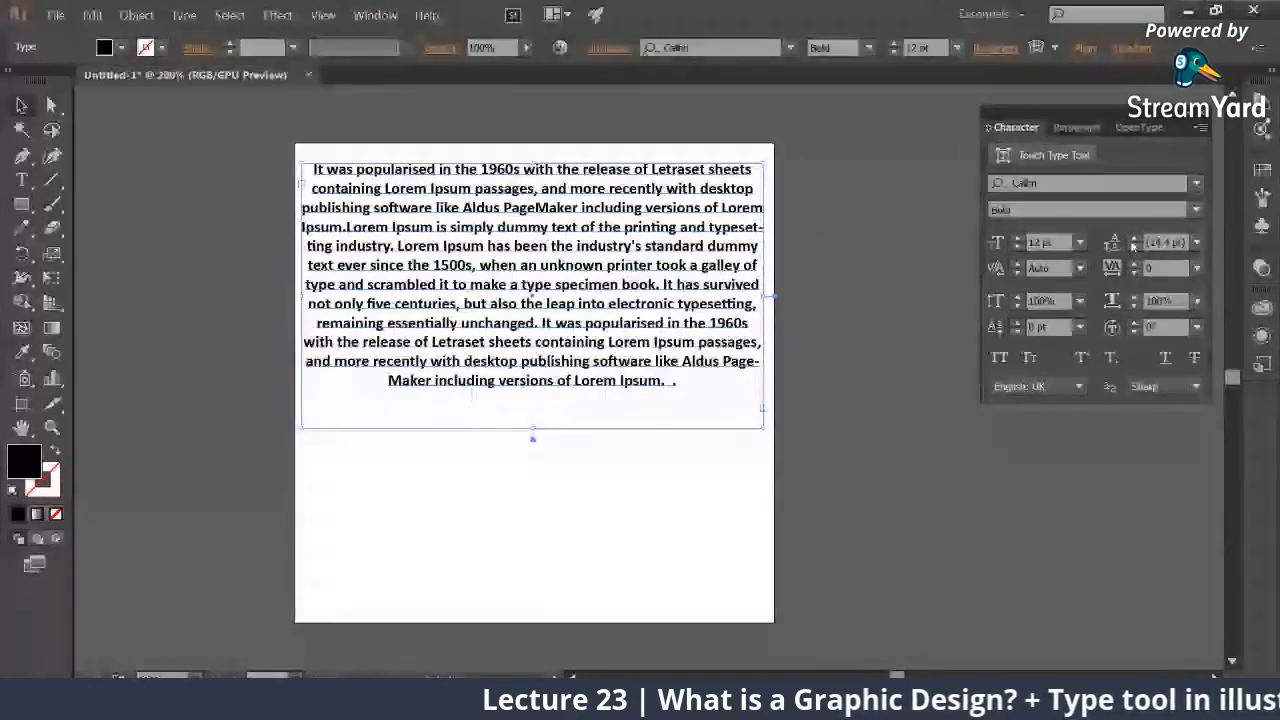
Step: Set the paragraph's leading to 18 pt
click(1198, 244)
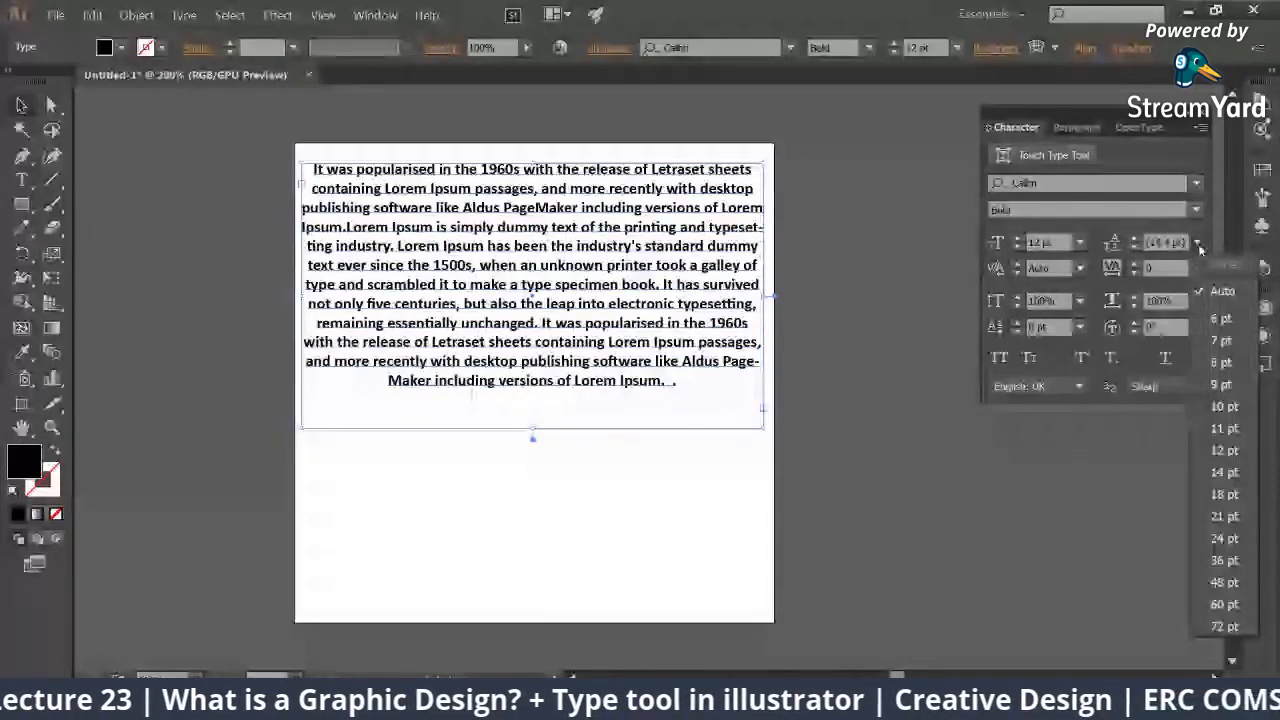
click(1199, 246)
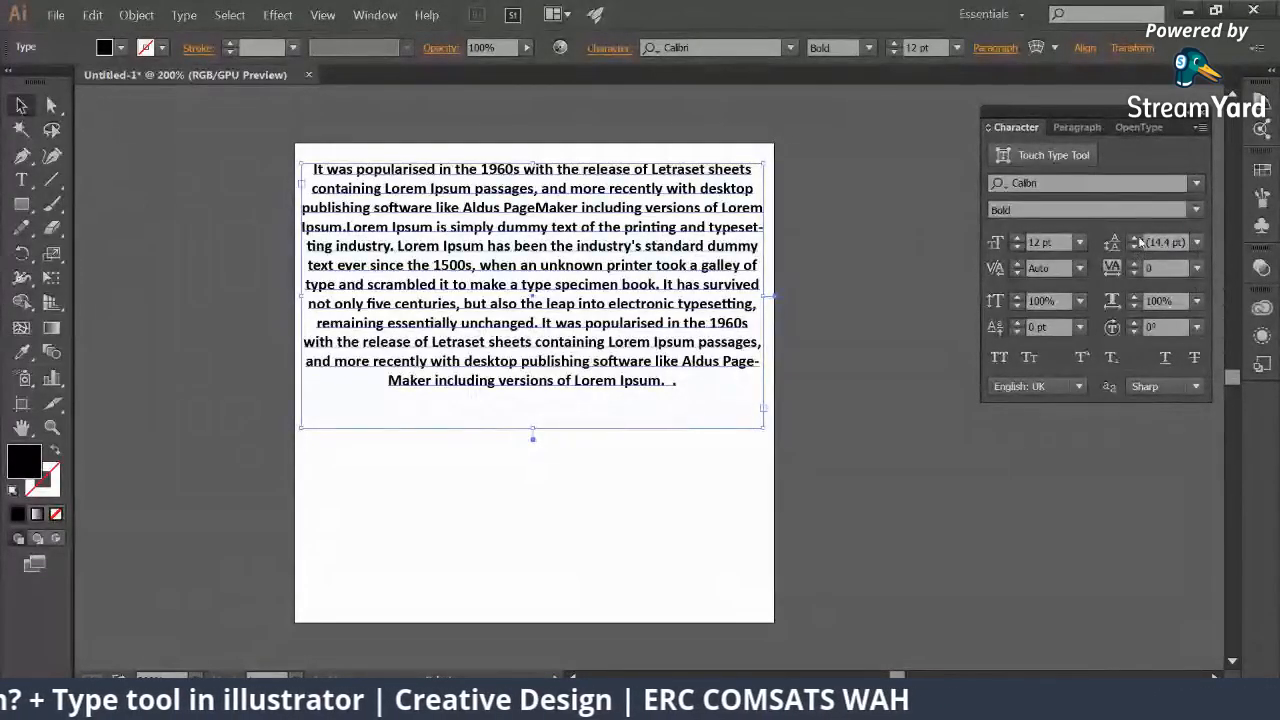
click(1136, 239)
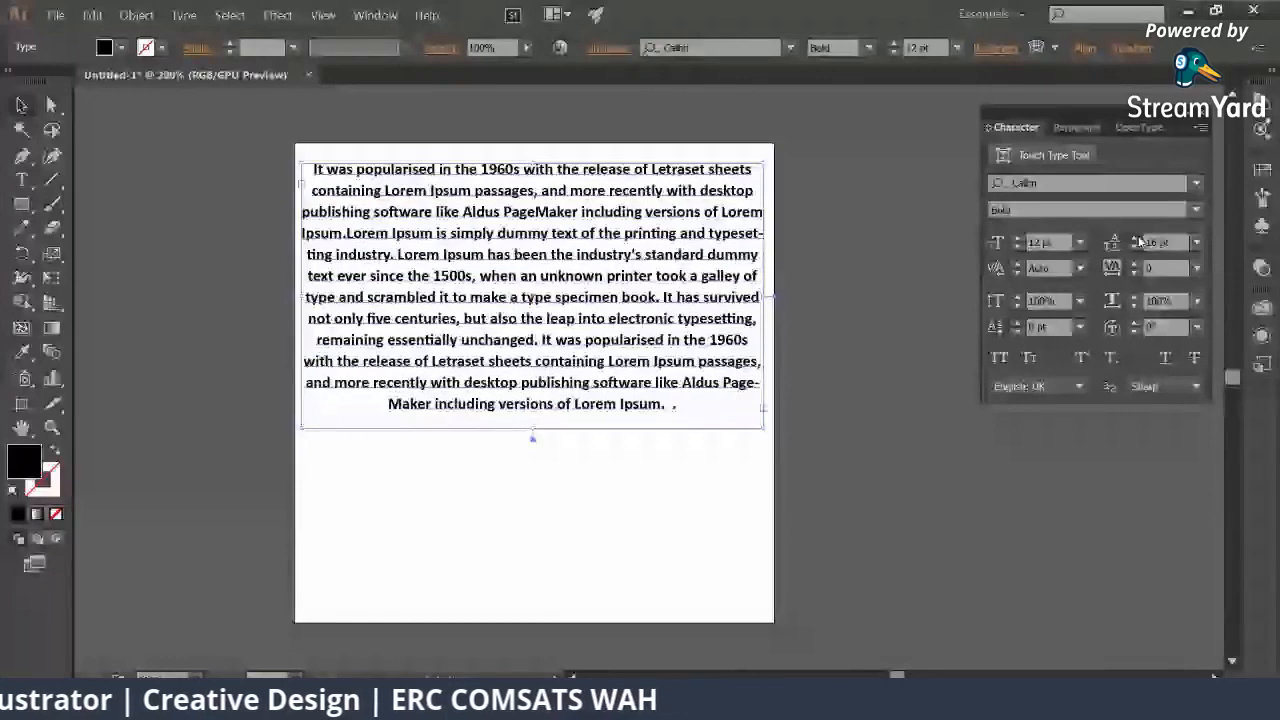
click(1136, 240)
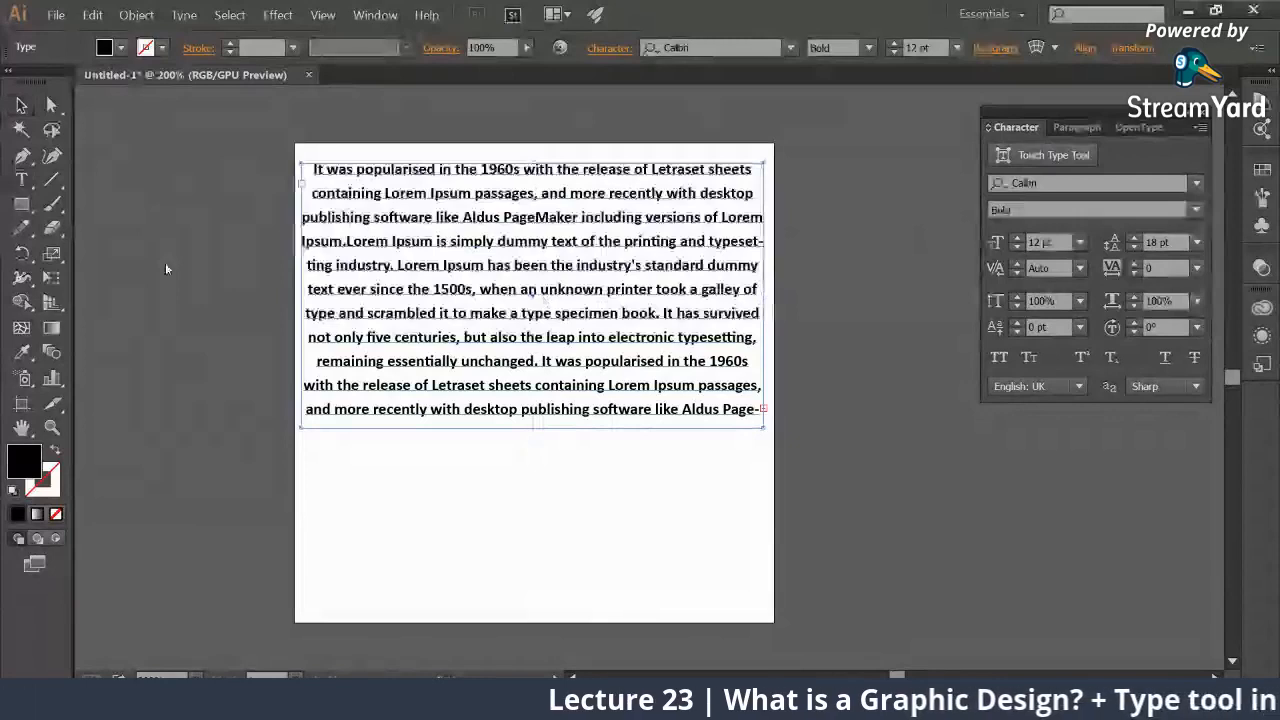
Step: Add the point text "GYPSY ART" below the paragraph and enlarge it to about 52.53 pt
key(t)
click(426, 488)
text(GYPSY)
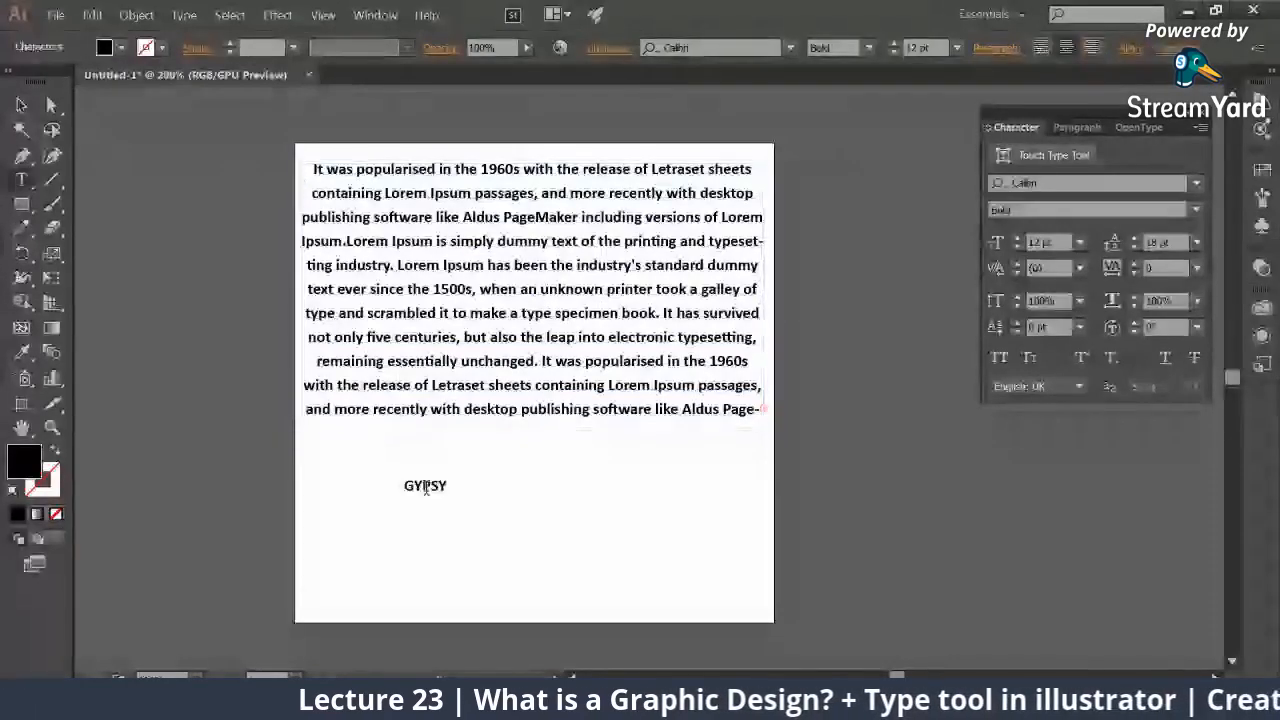
text( S)
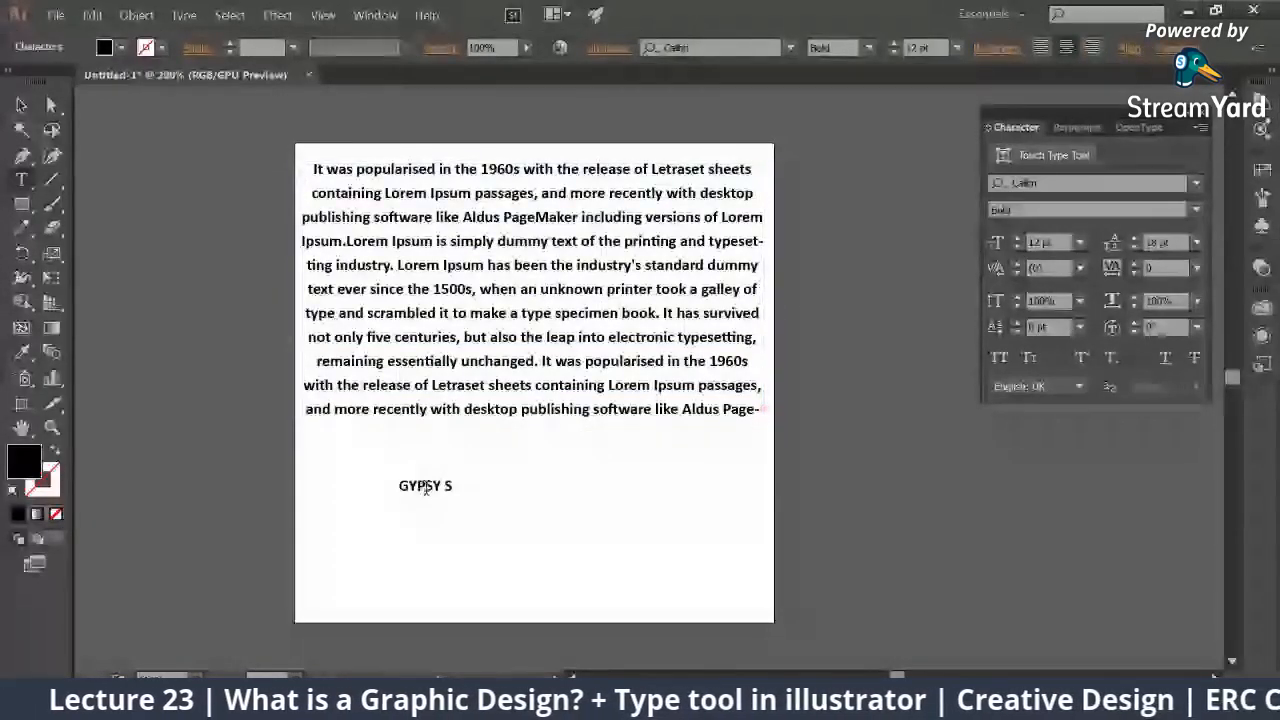
key(BackSpace)
key(BackSpace)
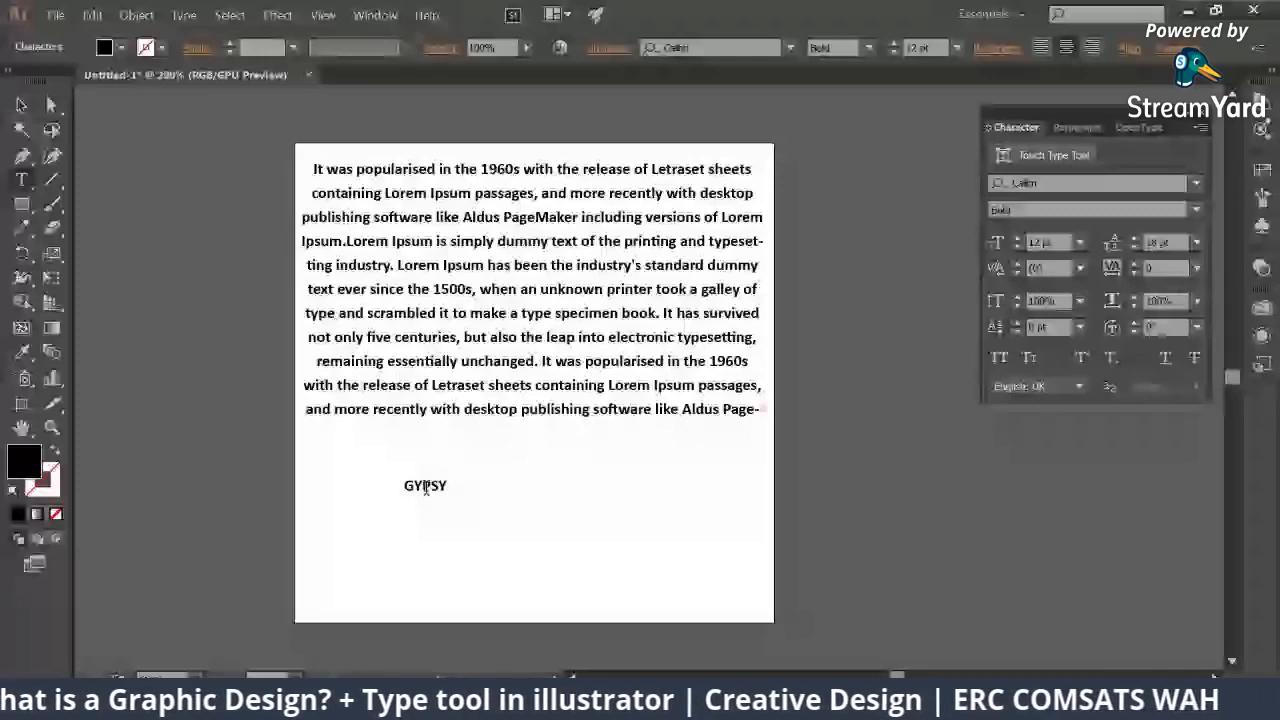
text(AR)
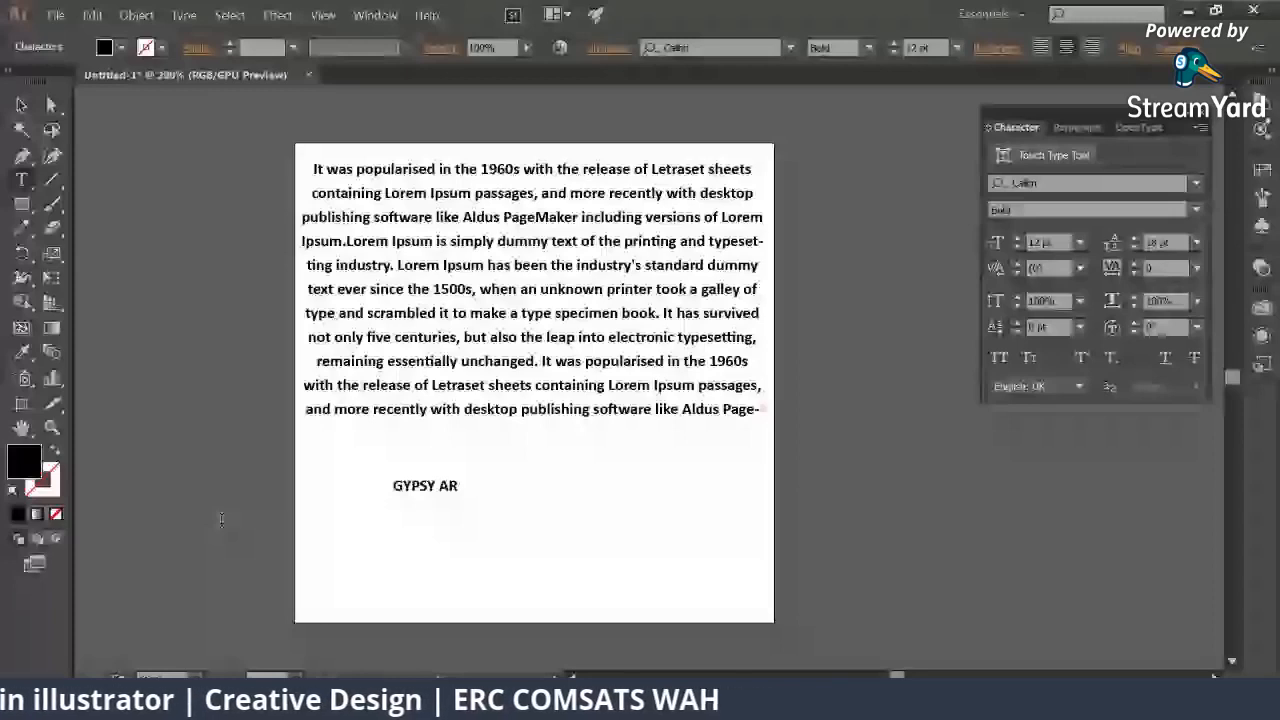
text(T)
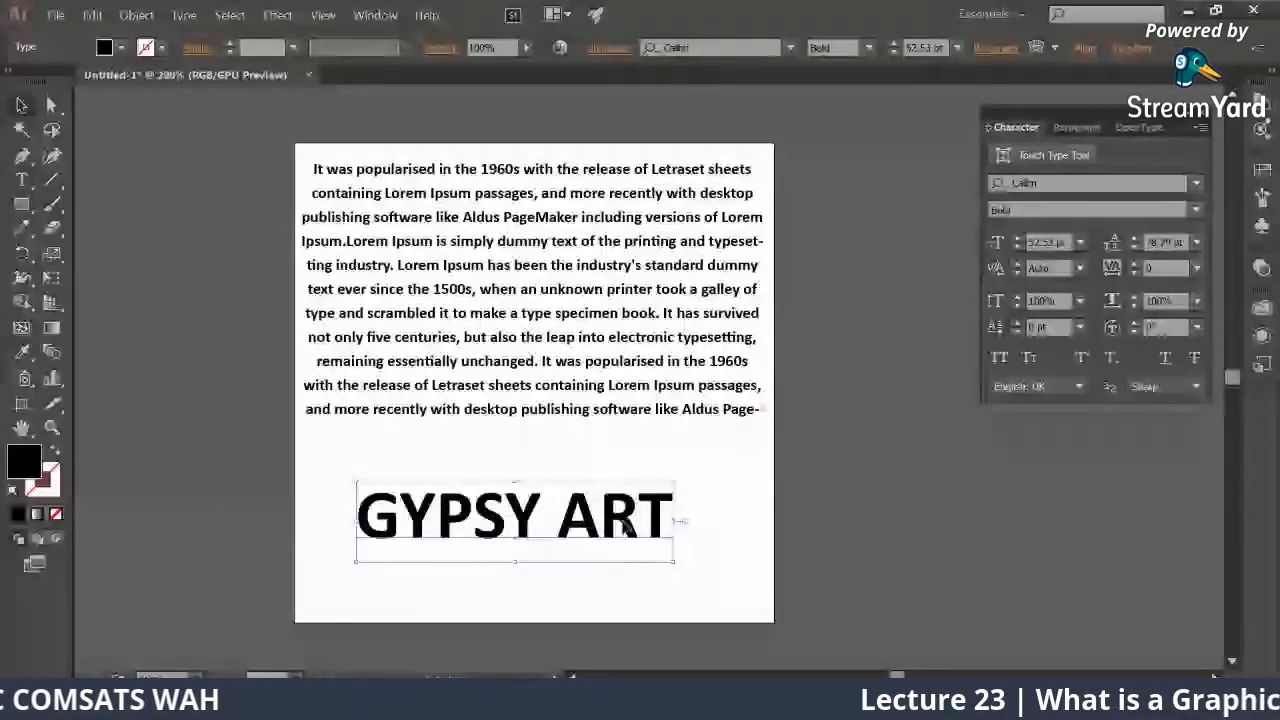
Step: Raise the GYPSY ART text's leading to 103 pt and add a second line reading "asdadsa"
click(1134, 238)
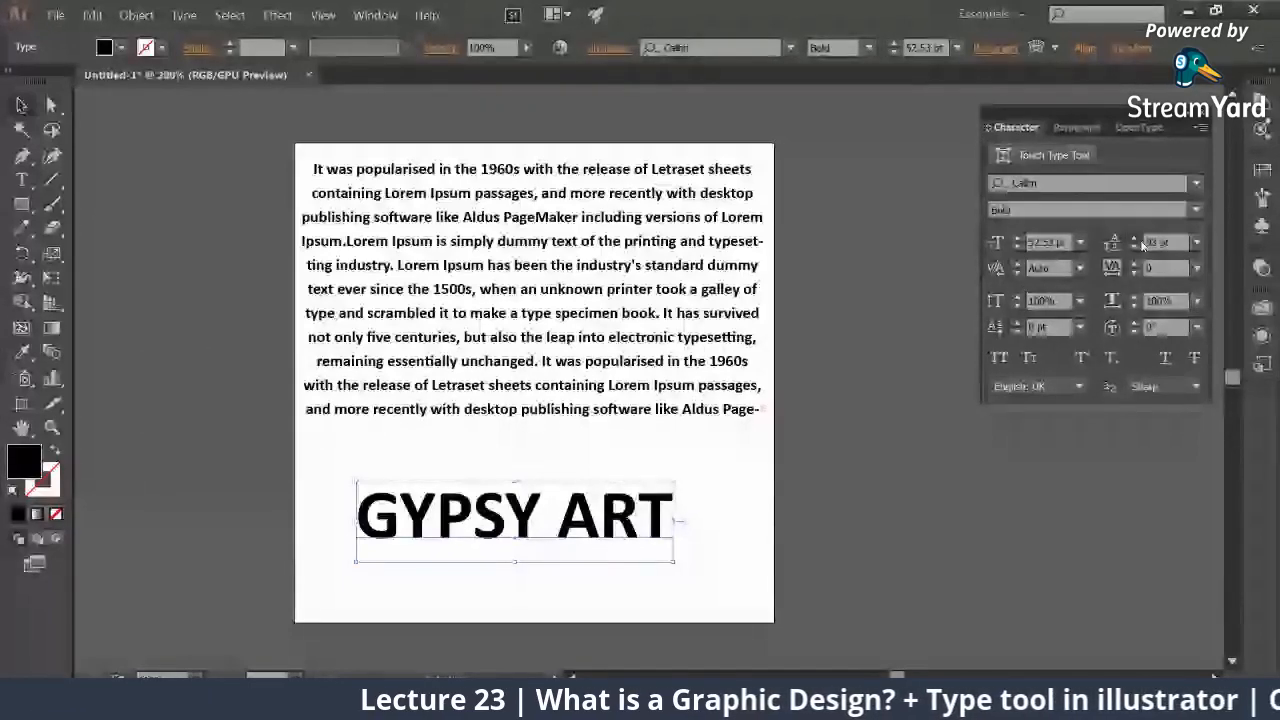
scroll(729, 507, down, 5)
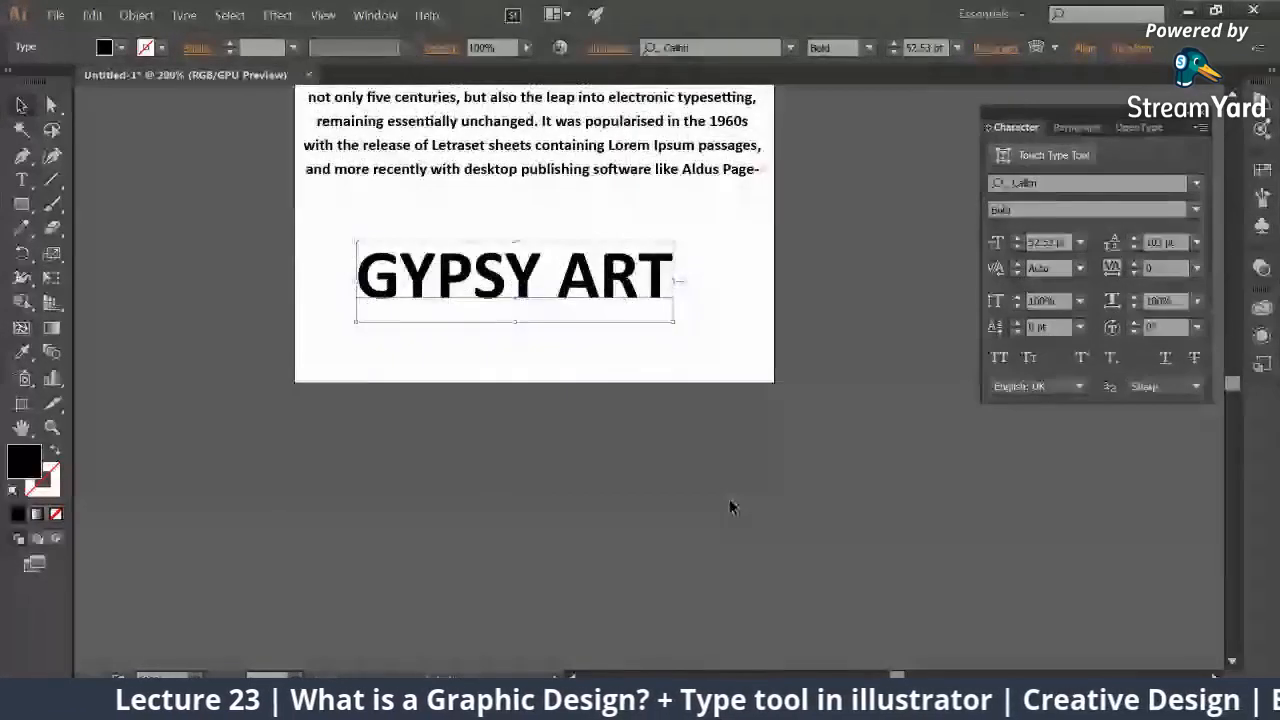
scroll(729, 507, down, 1)
double_click(669, 232)
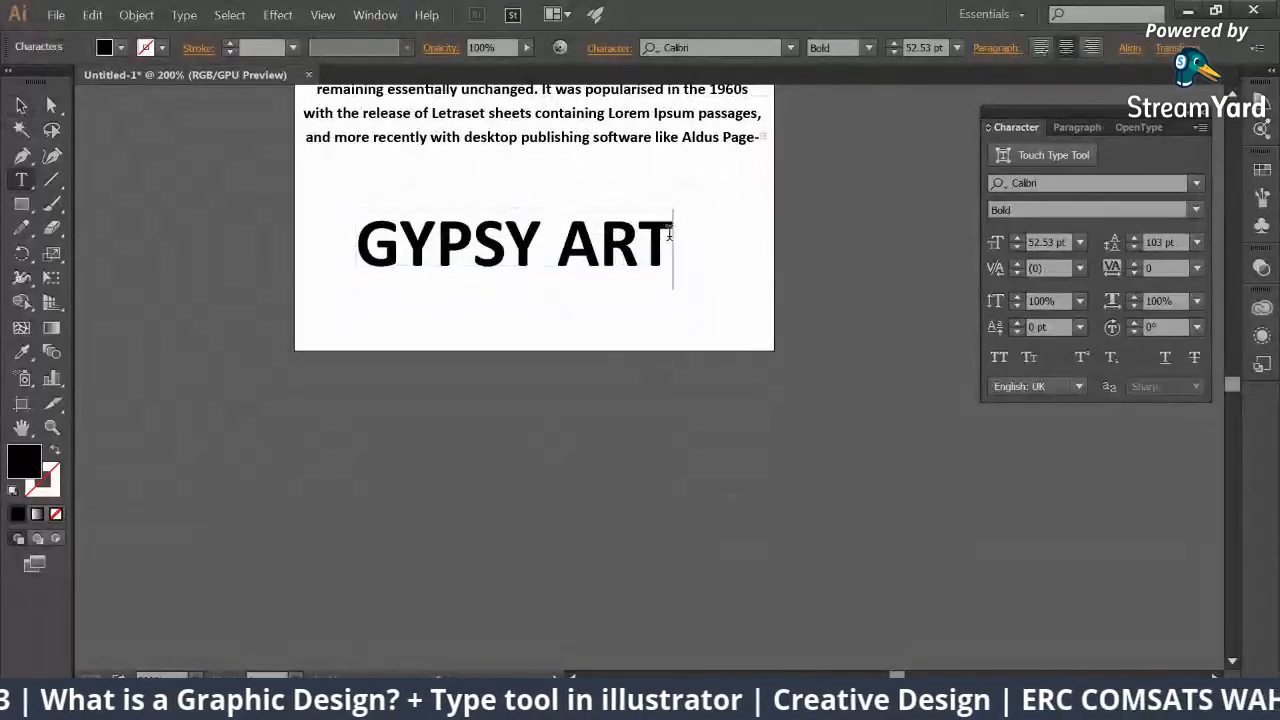
key(Return)
text(asdad)
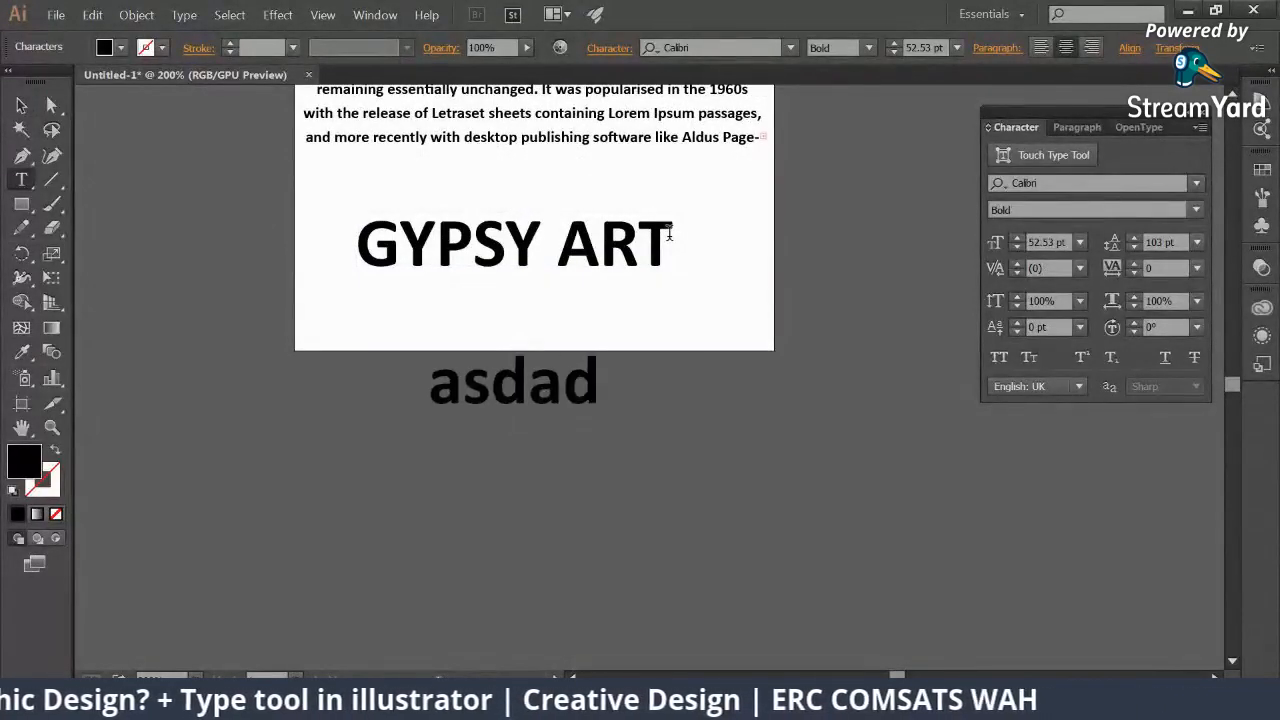
text(sa)
click(21, 104)
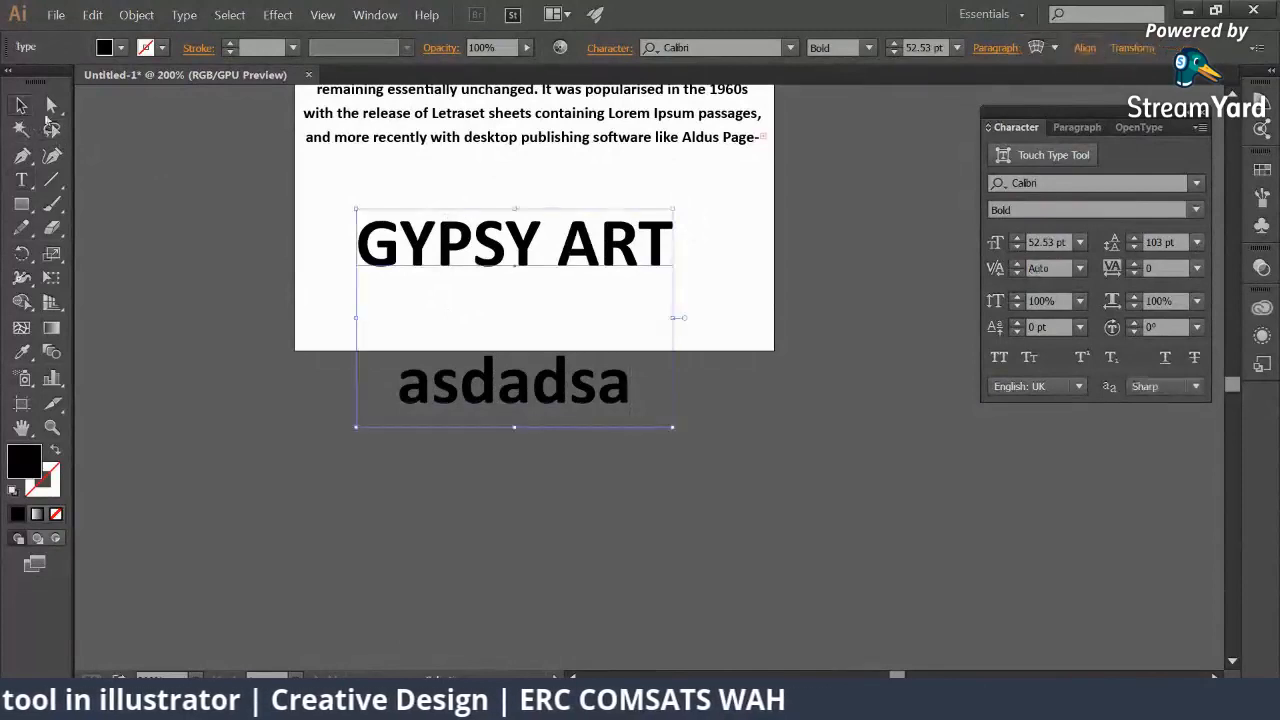
Step: Raise the two-line text's leading to 160 pt, and reset it to Auto
click(1134, 238)
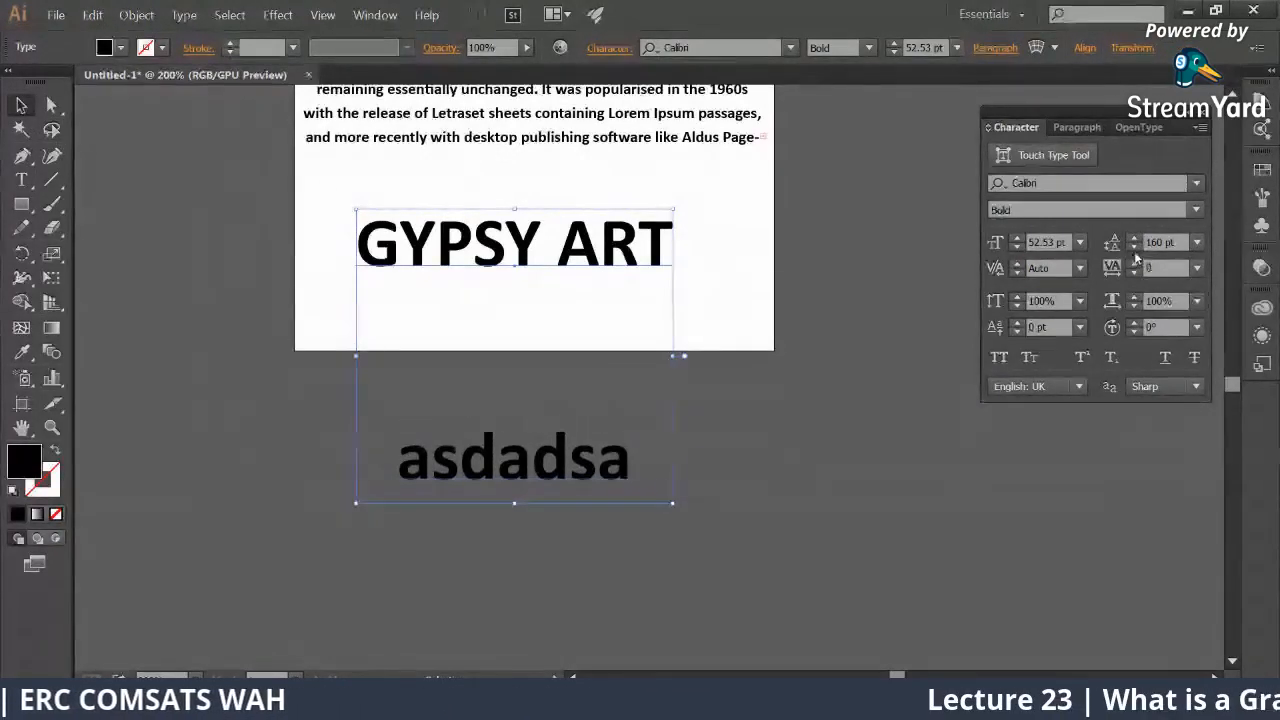
click(1134, 250)
click(1200, 248)
click(1220, 262)
click(743, 241)
scroll(751, 380, up, 5)
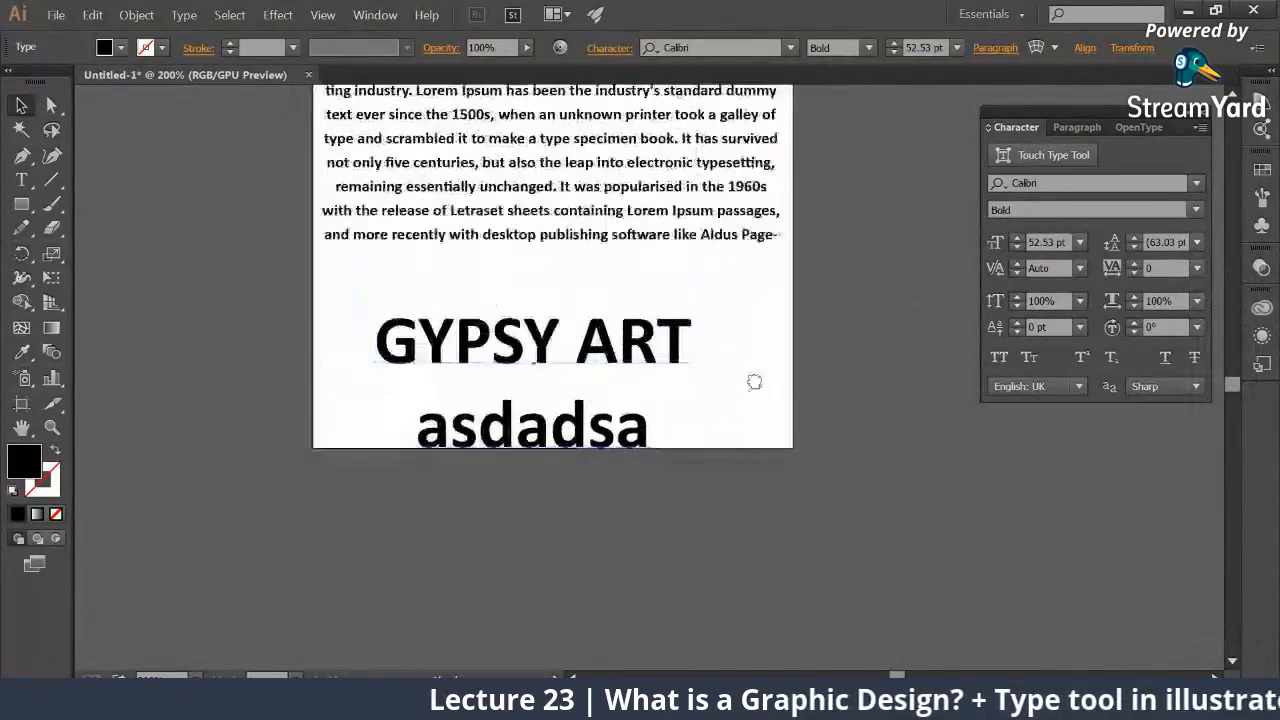
Step: Delete the two-line GYPSY ART text below the paragraph
click(555, 545)
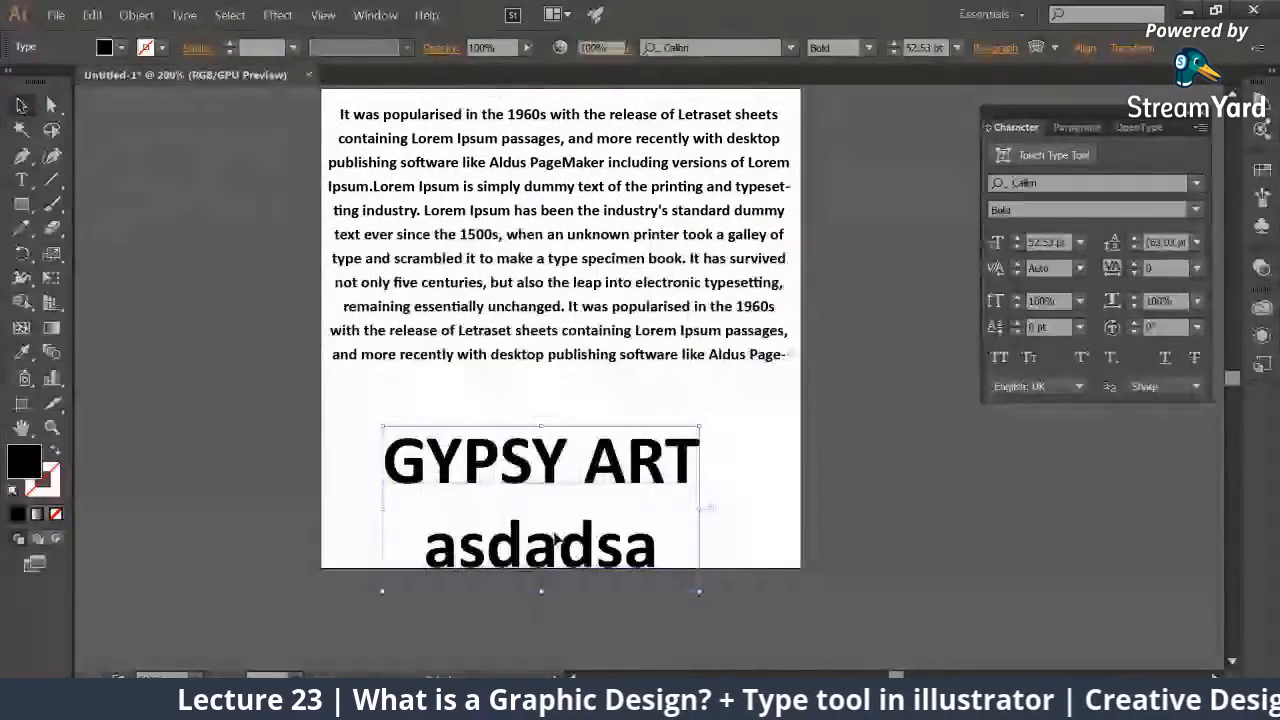
key(Delete)
drag(715, 248, 703, 289)
drag(895, 278, 843, 329)
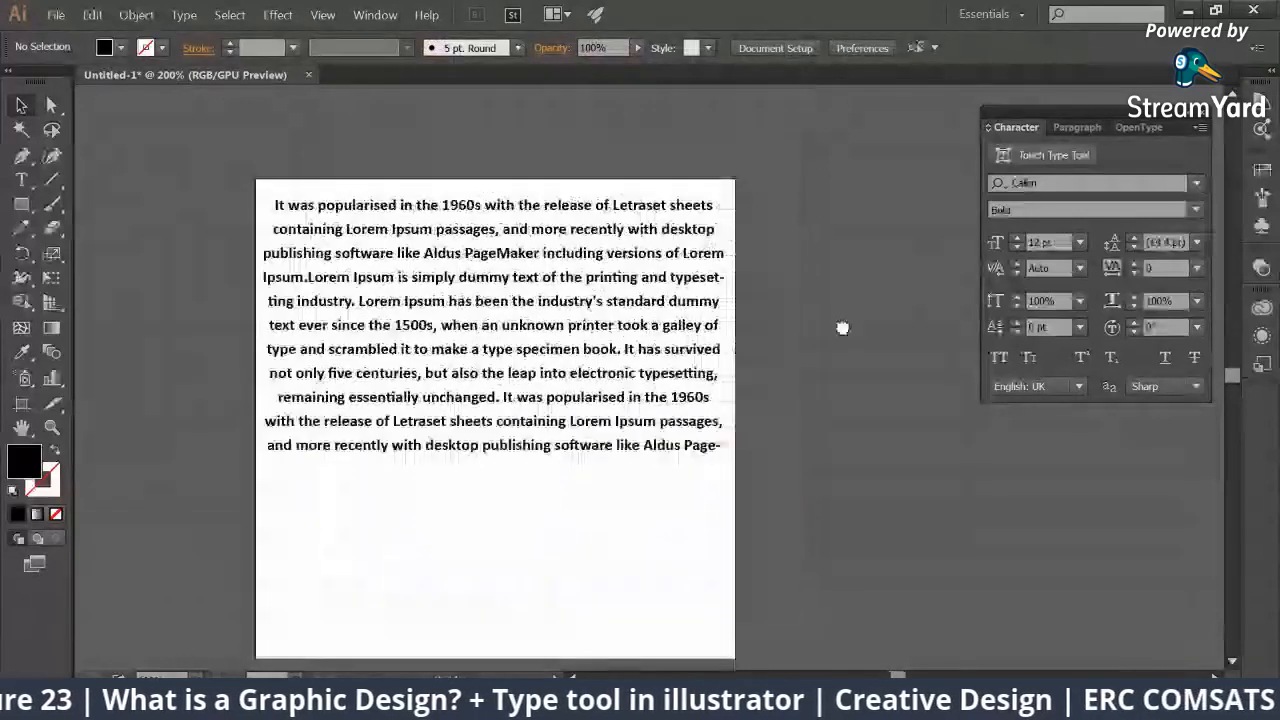
drag(651, 330, 655, 290)
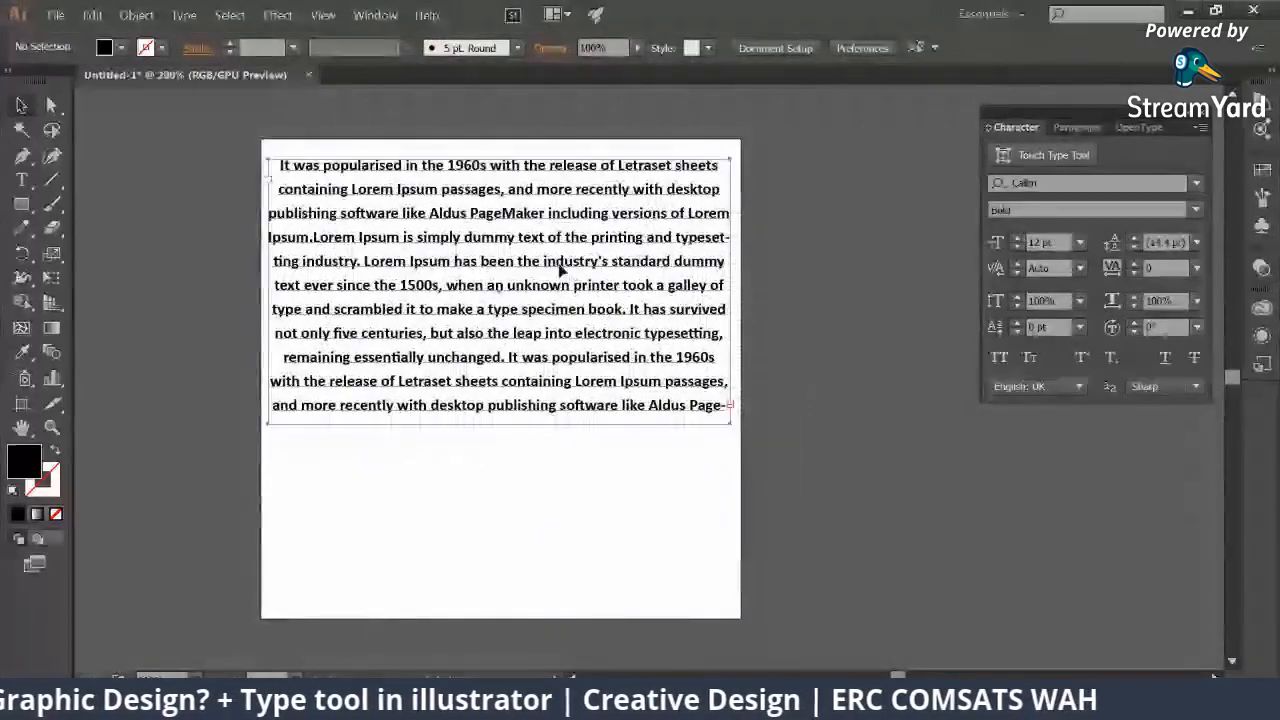
key(ctrl+z)
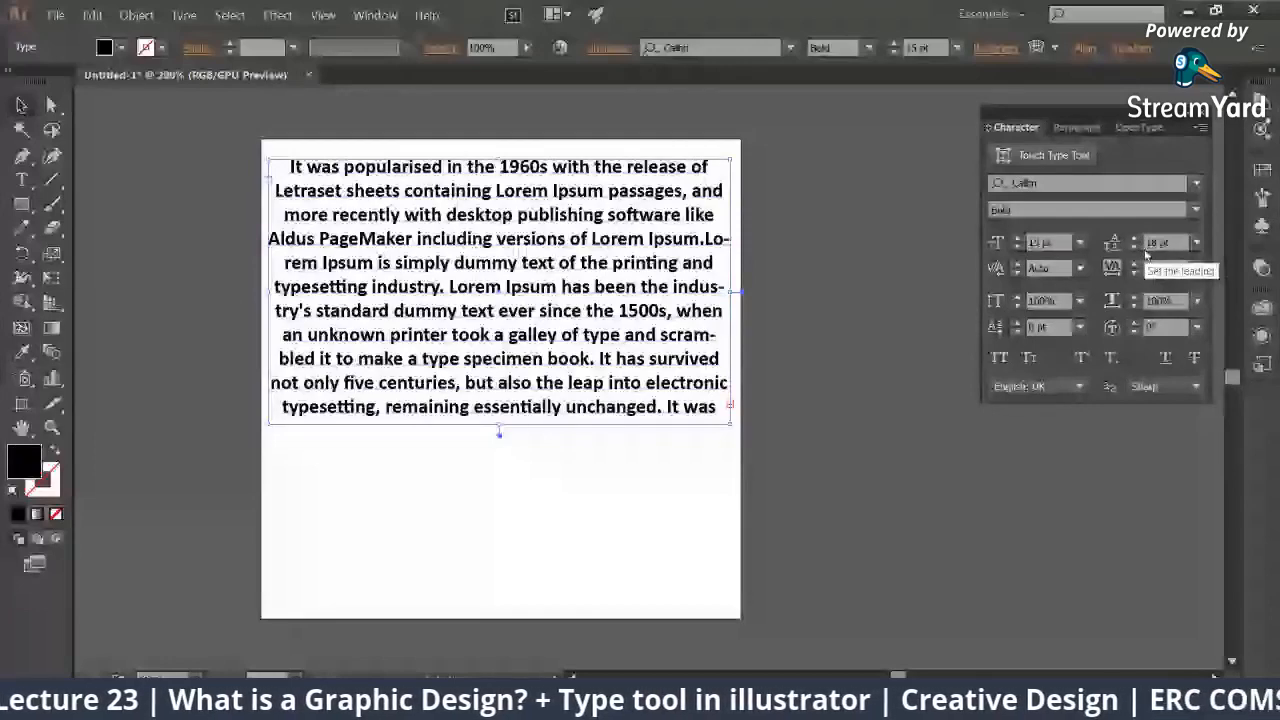
Step: Try Optical kerning on the Lorem Ipsum paragraph and return it to Auto kerning
click(1079, 269)
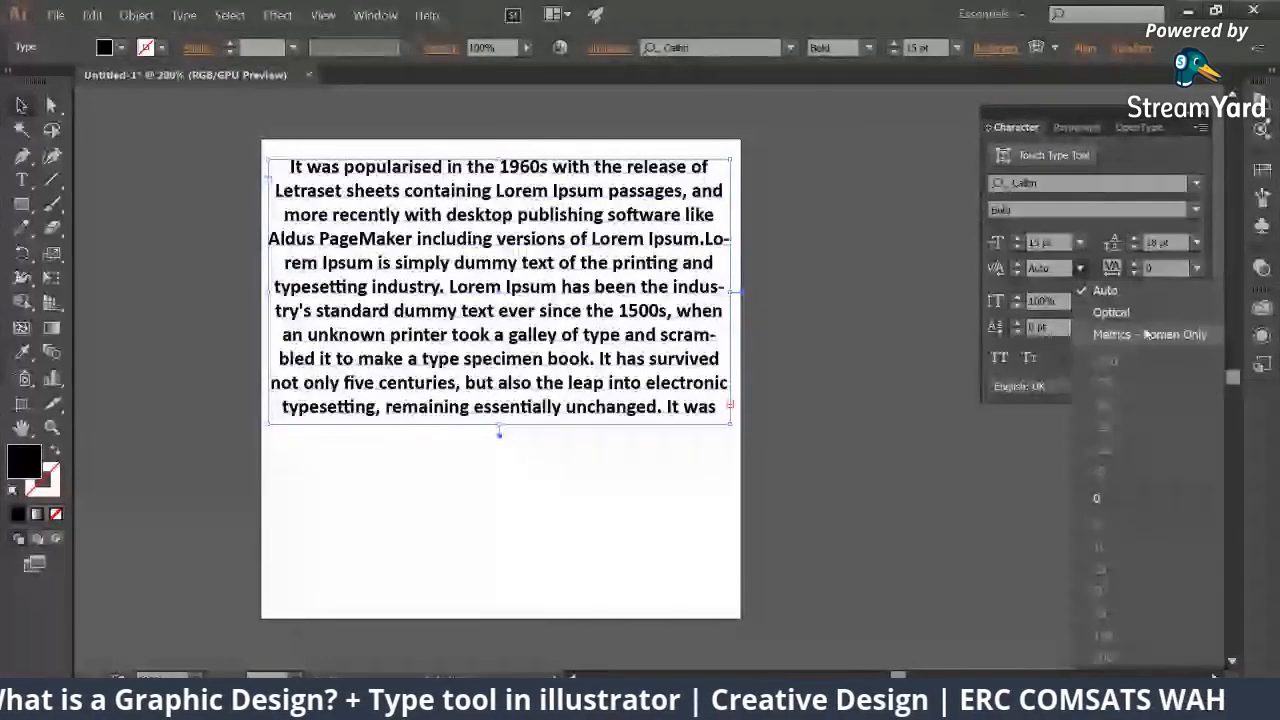
click(1118, 295)
click(1080, 268)
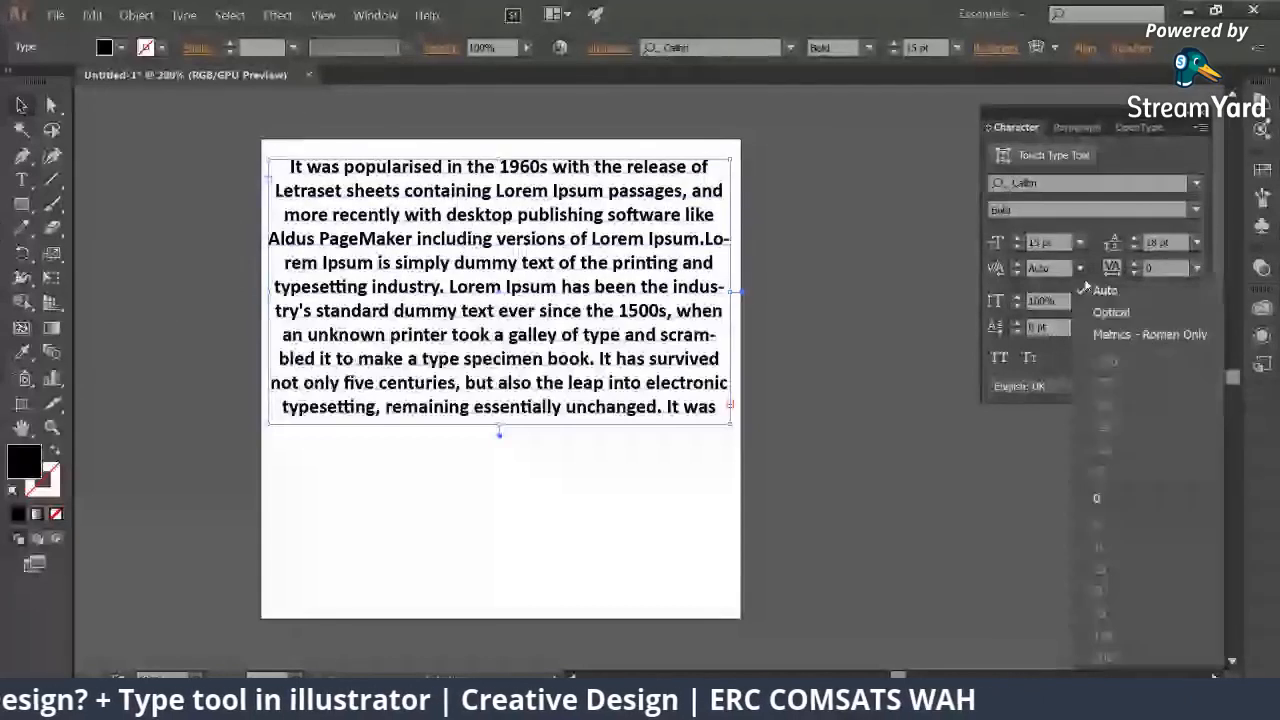
click(1110, 312)
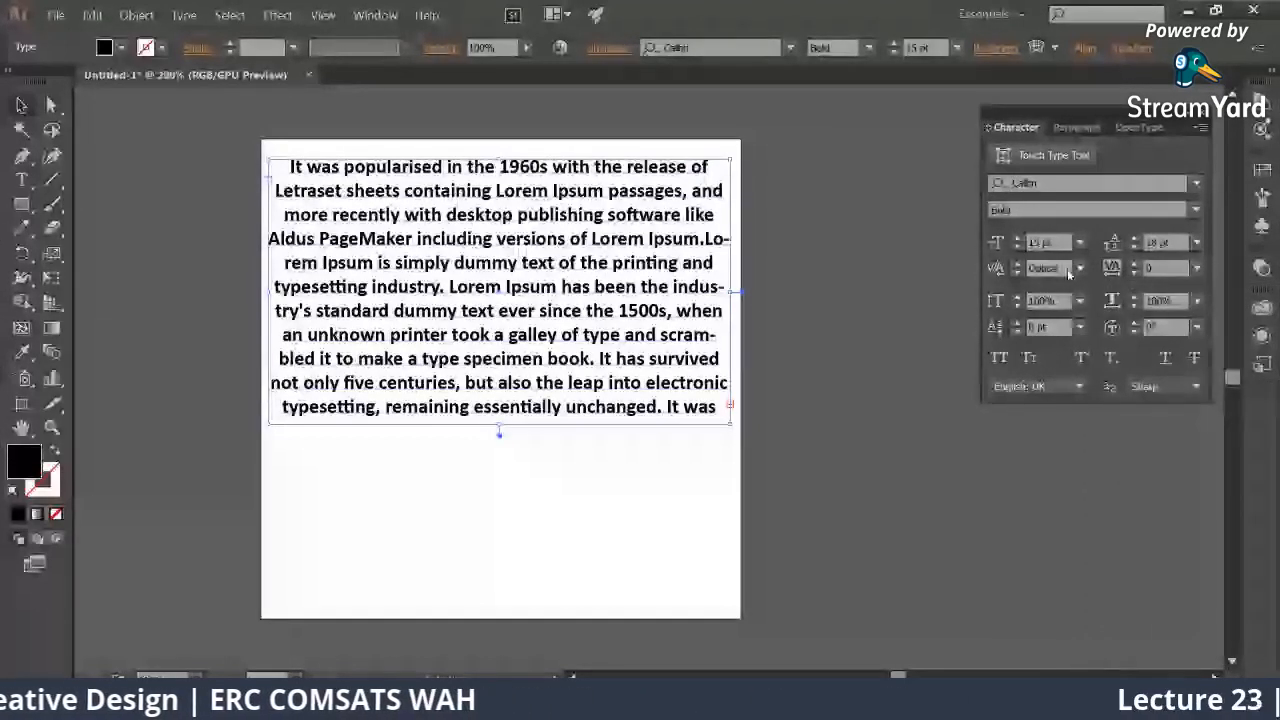
click(1079, 269)
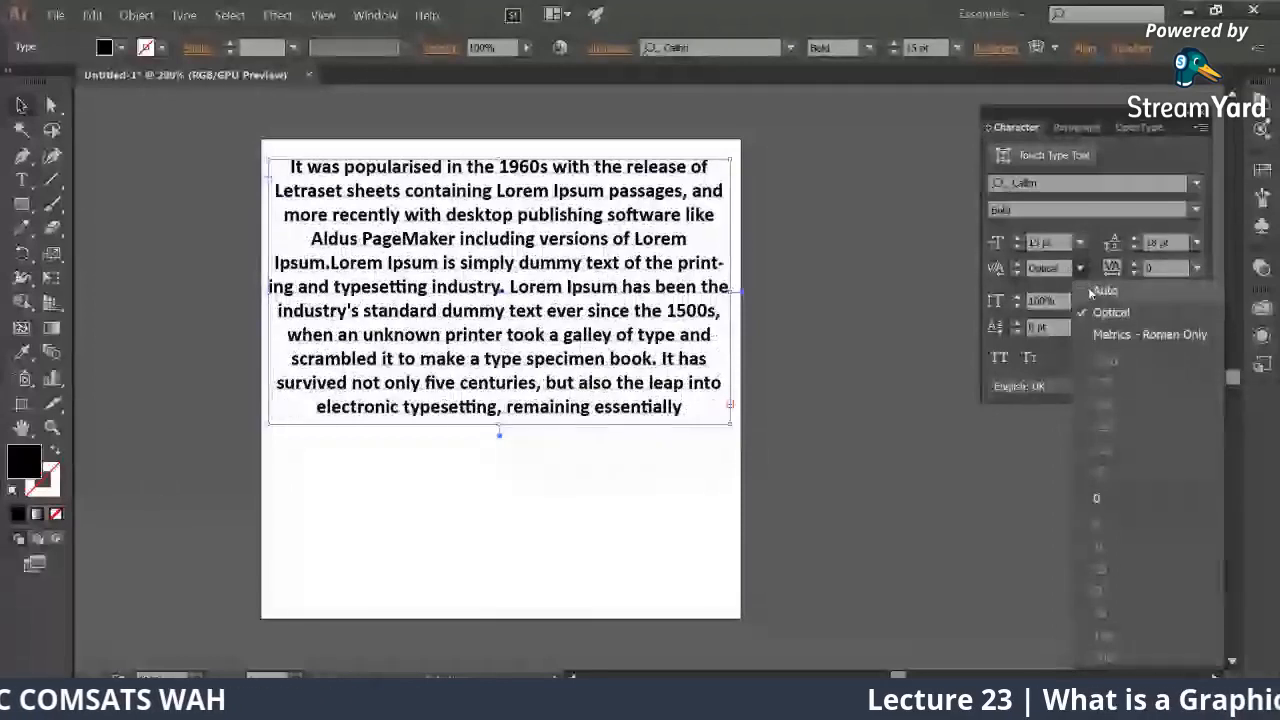
click(1090, 291)
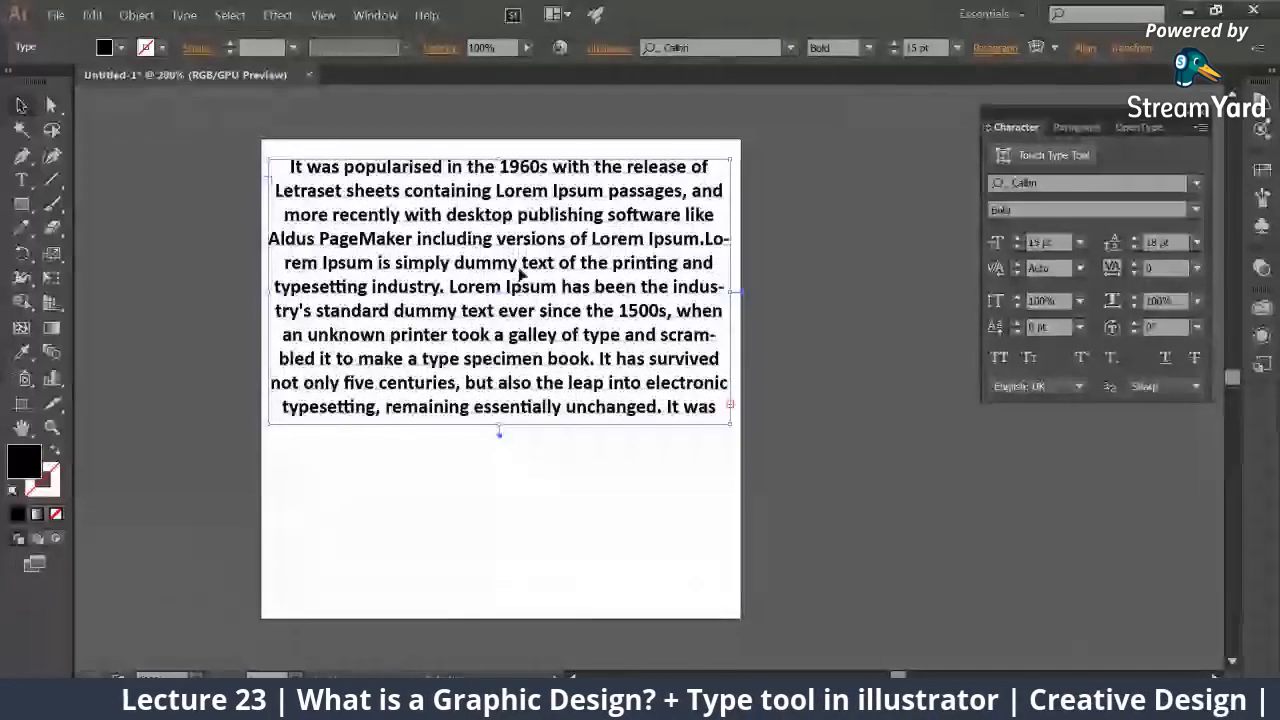
Step: Apply Optical kerning to the paragraph again to examine its letter spacing up close, and restore Auto kerning
click(1081, 270)
click(1100, 300)
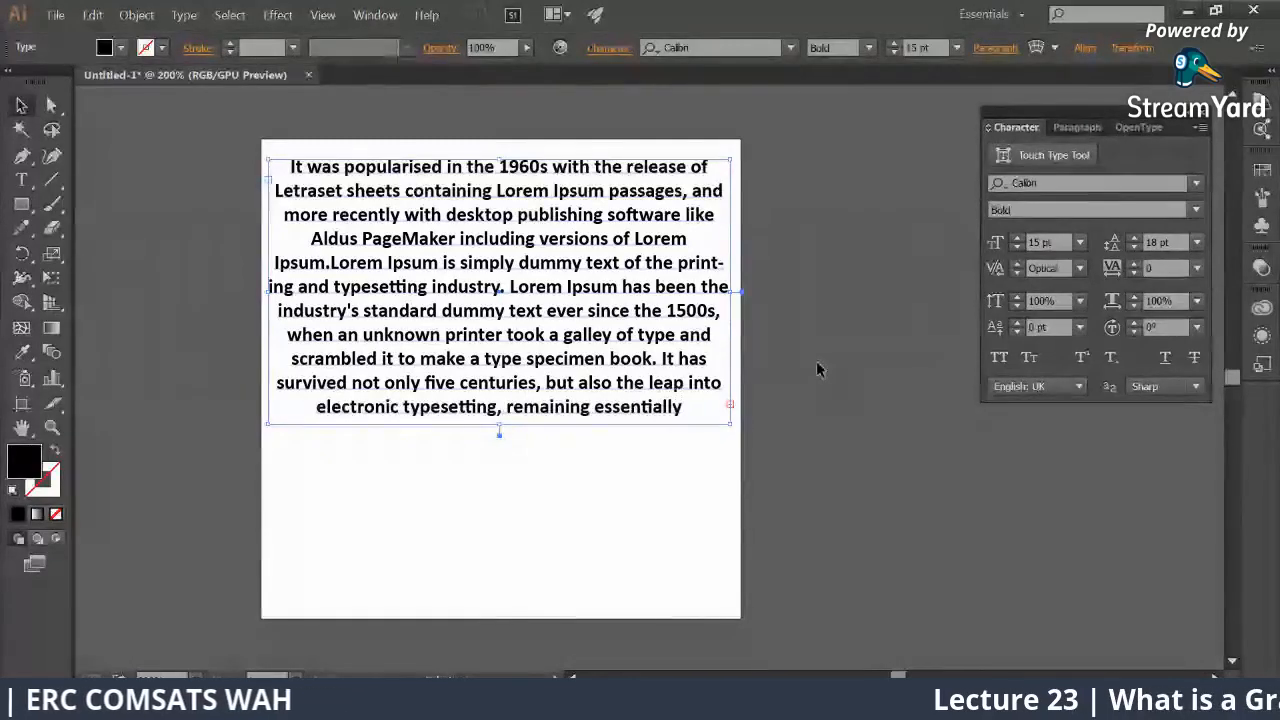
key(ctrl+plus)
key(ctrl+plus)
key(ctrl+plus)
key(ctrl+plus)
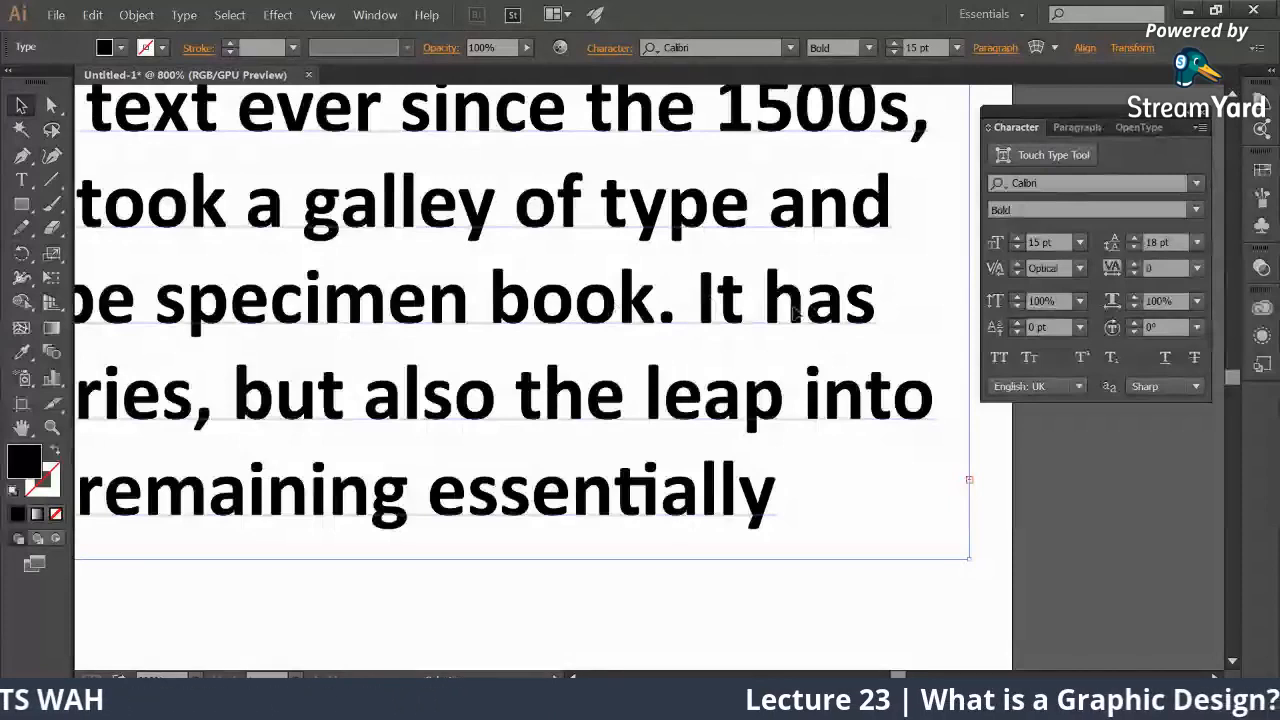
click(1081, 269)
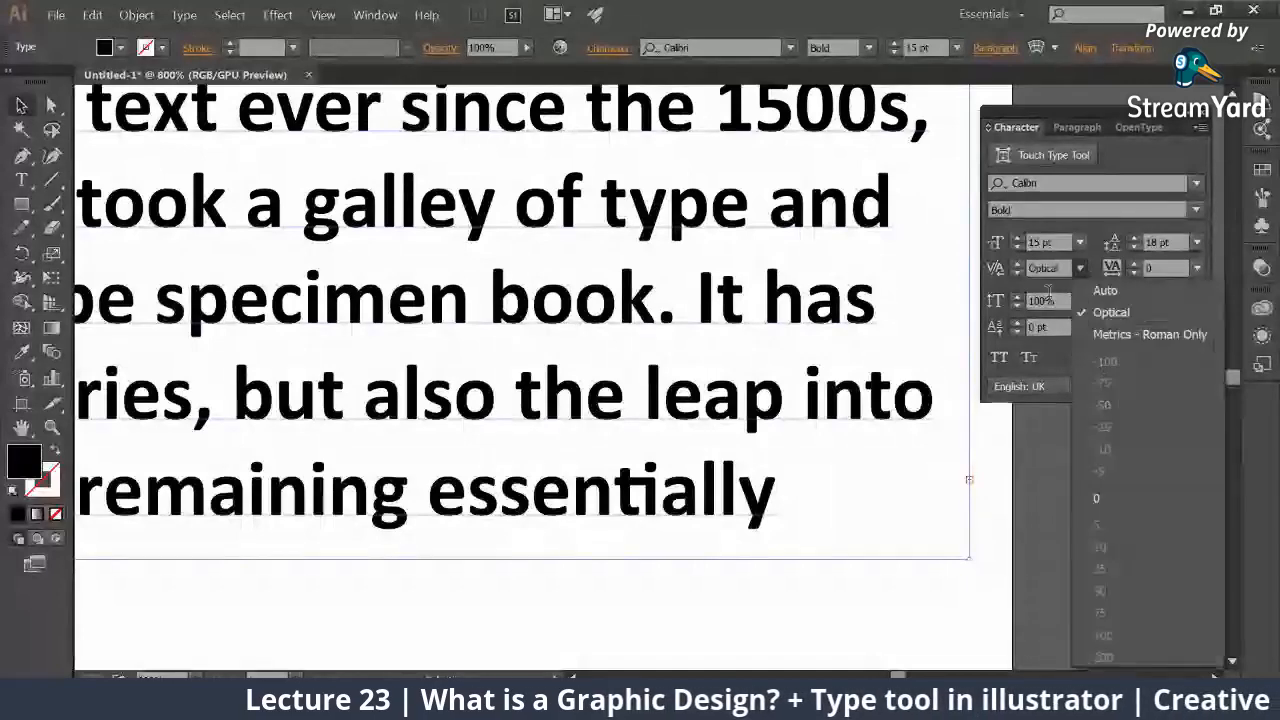
click(1104, 291)
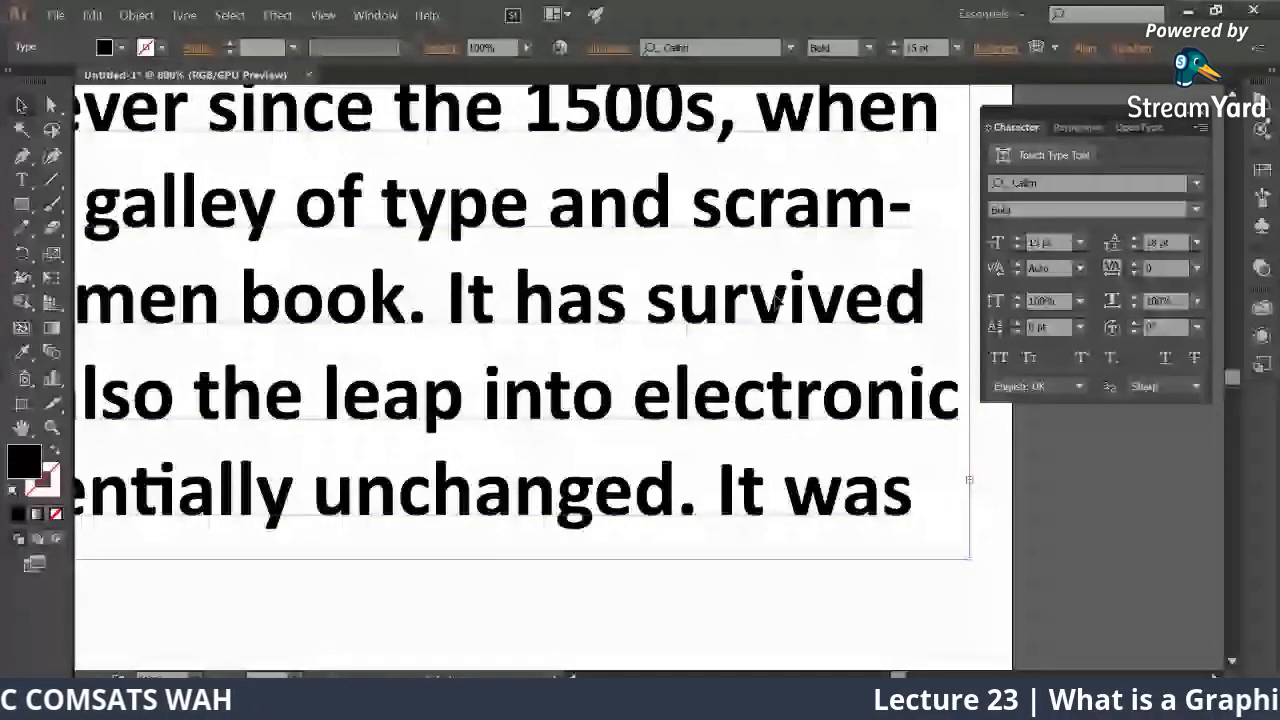
key(ctrl+0)
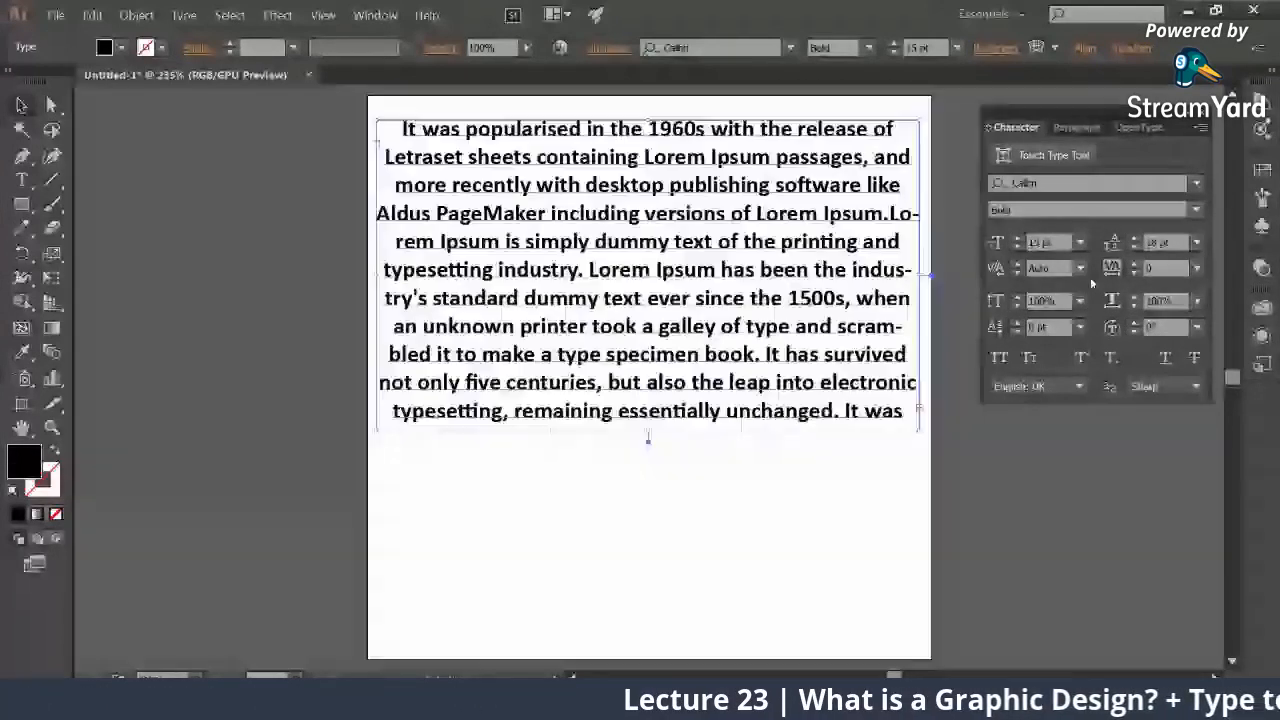
Step: Increase the paragraph's tracking to 26 and move it off the artboard to the left
click(1134, 265)
click(1134, 265)
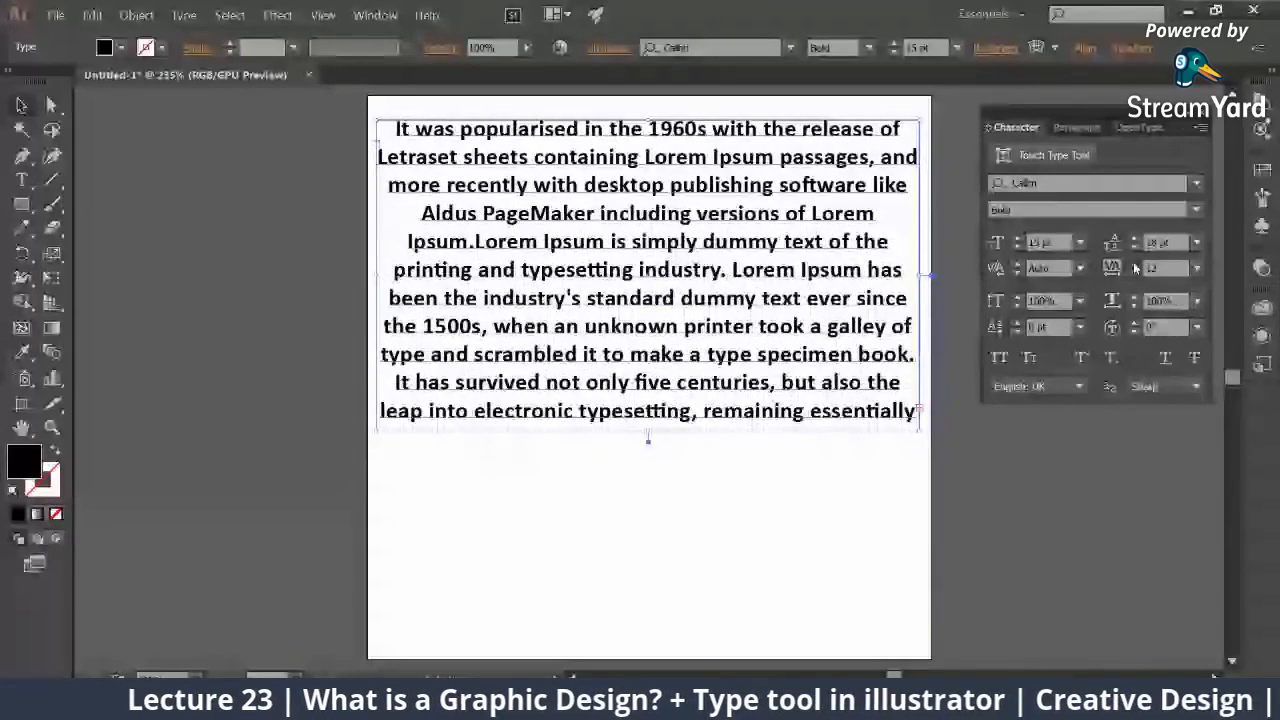
click(1134, 265)
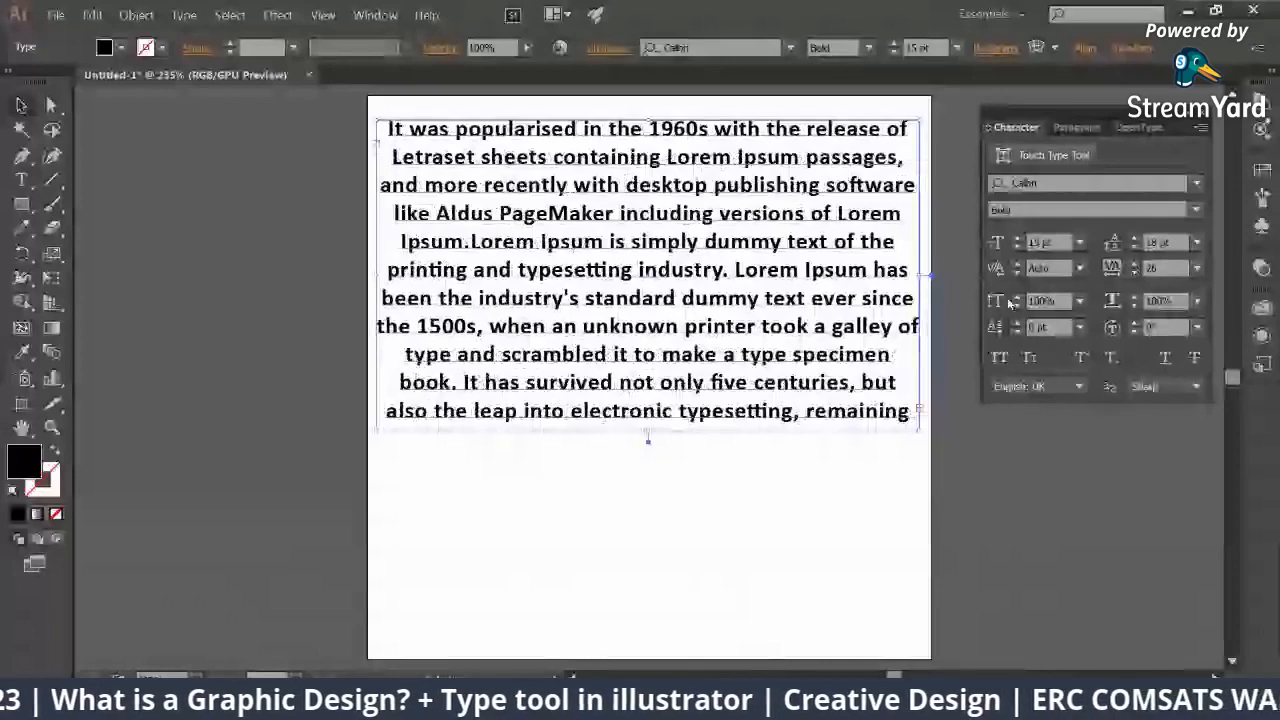
click(958, 318)
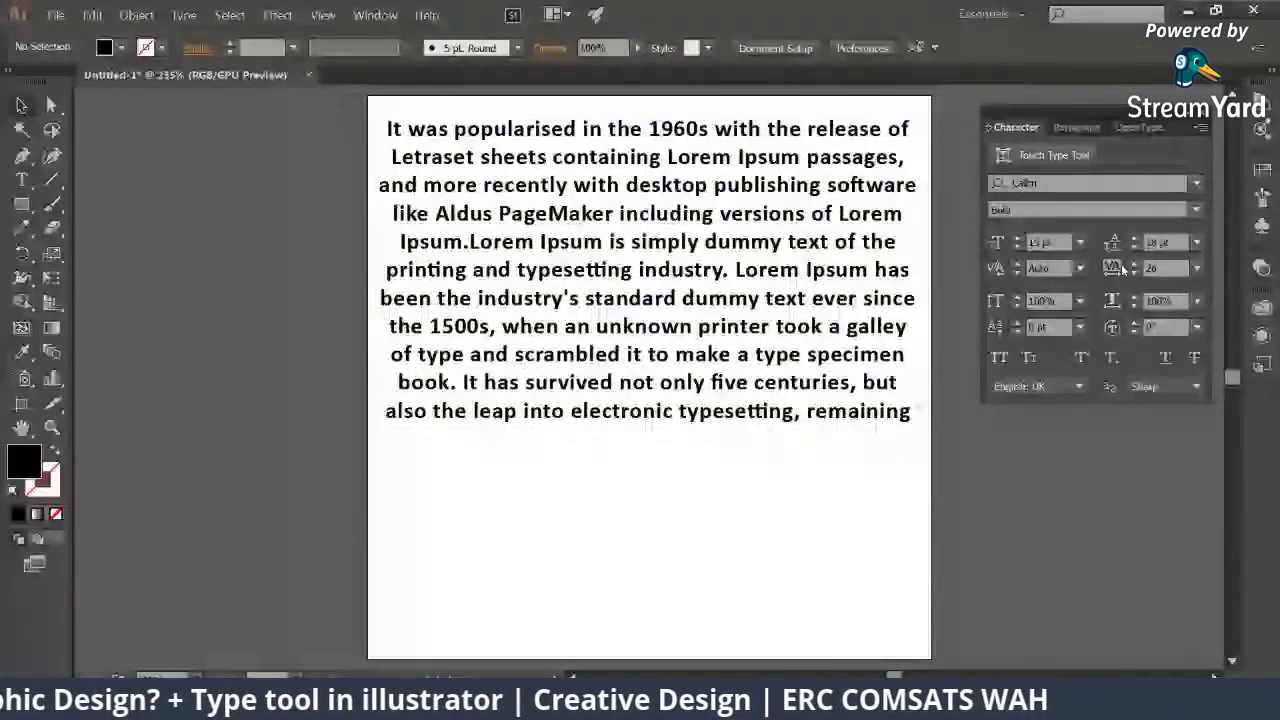
drag(800, 270, 155, 223)
drag(500, 300, 362, 375)
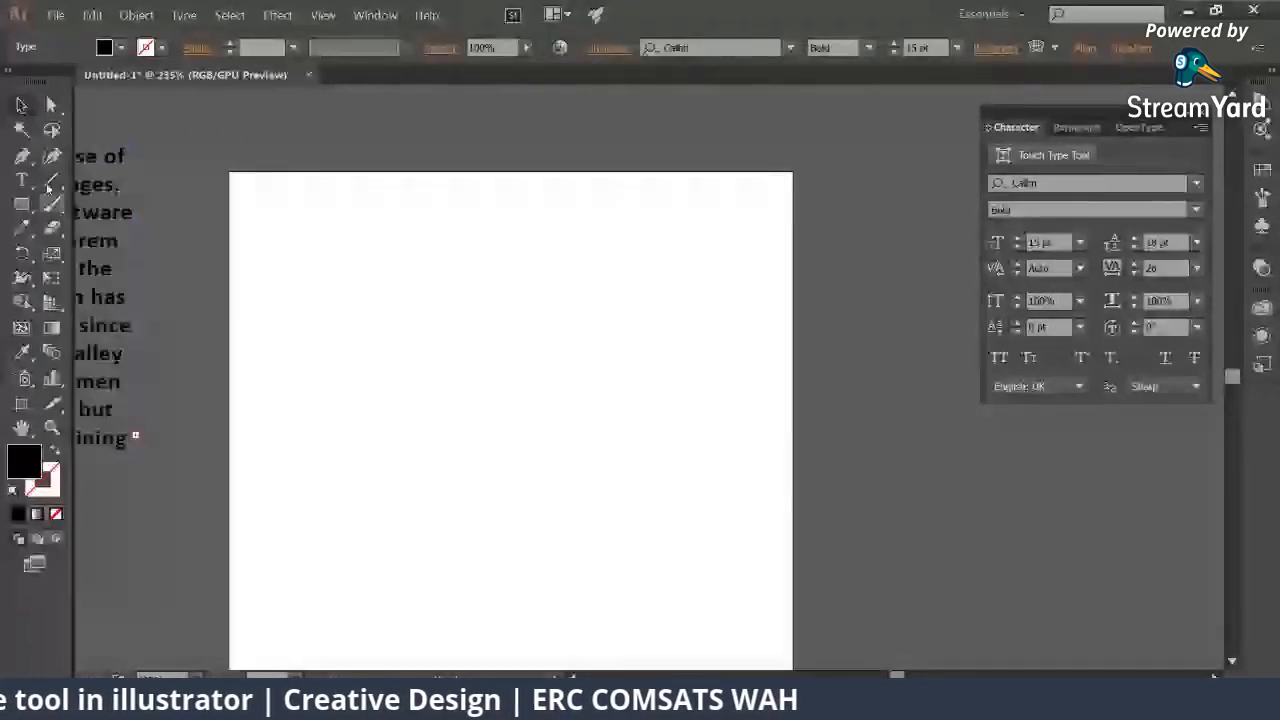
Step: Add the point text "GYPSY ART" on the emptied artboard
click(466, 292)
text(SYPSY)
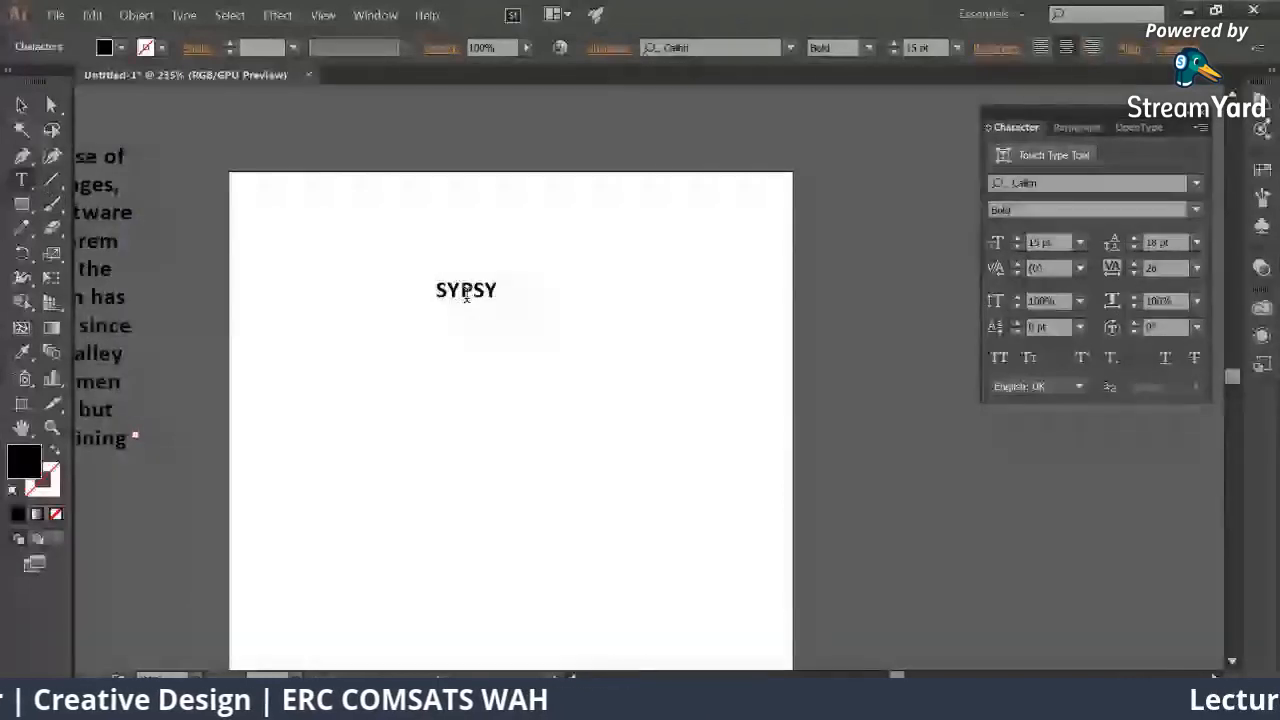
double_click(466, 292)
text(GYS)
key(BackSpace)
text(PSY ART)
key(Escape)
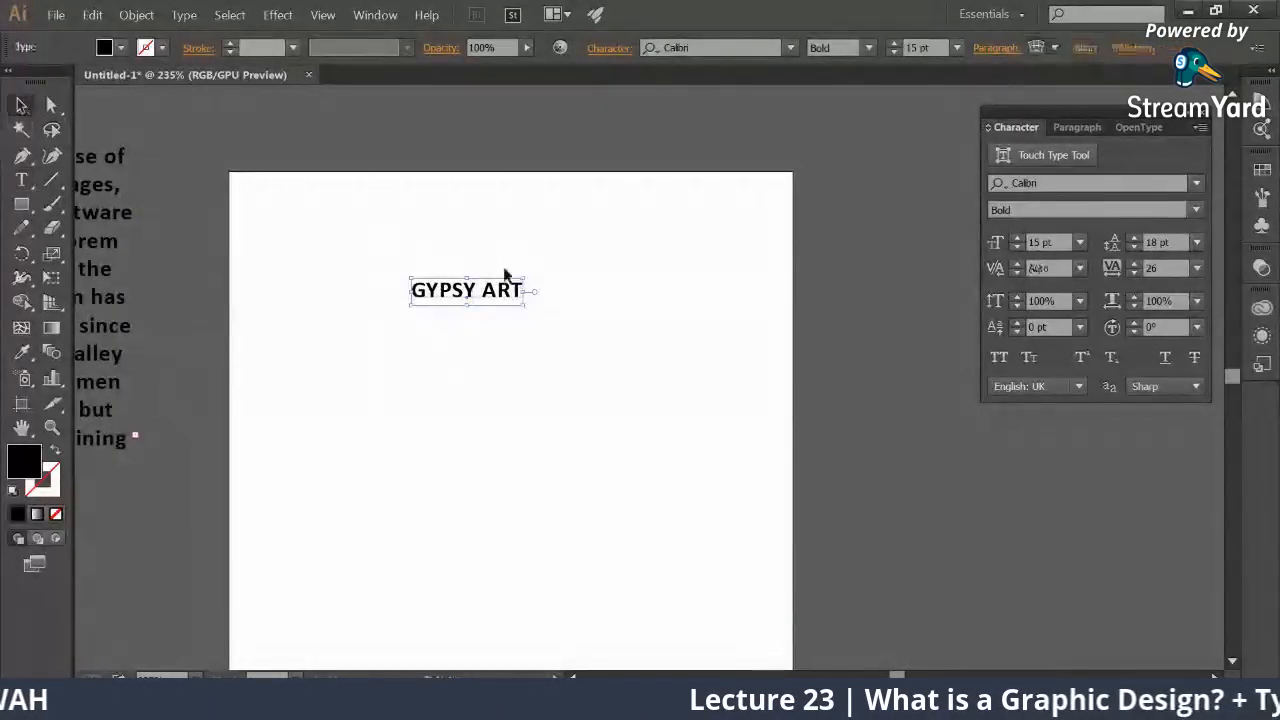
Step: Enlarge the GYPSY ART text to about 42.35 pt and place a copy of it directly below
drag(525, 281, 728, 229)
drag(666, 295, 585, 537)
click(596, 456)
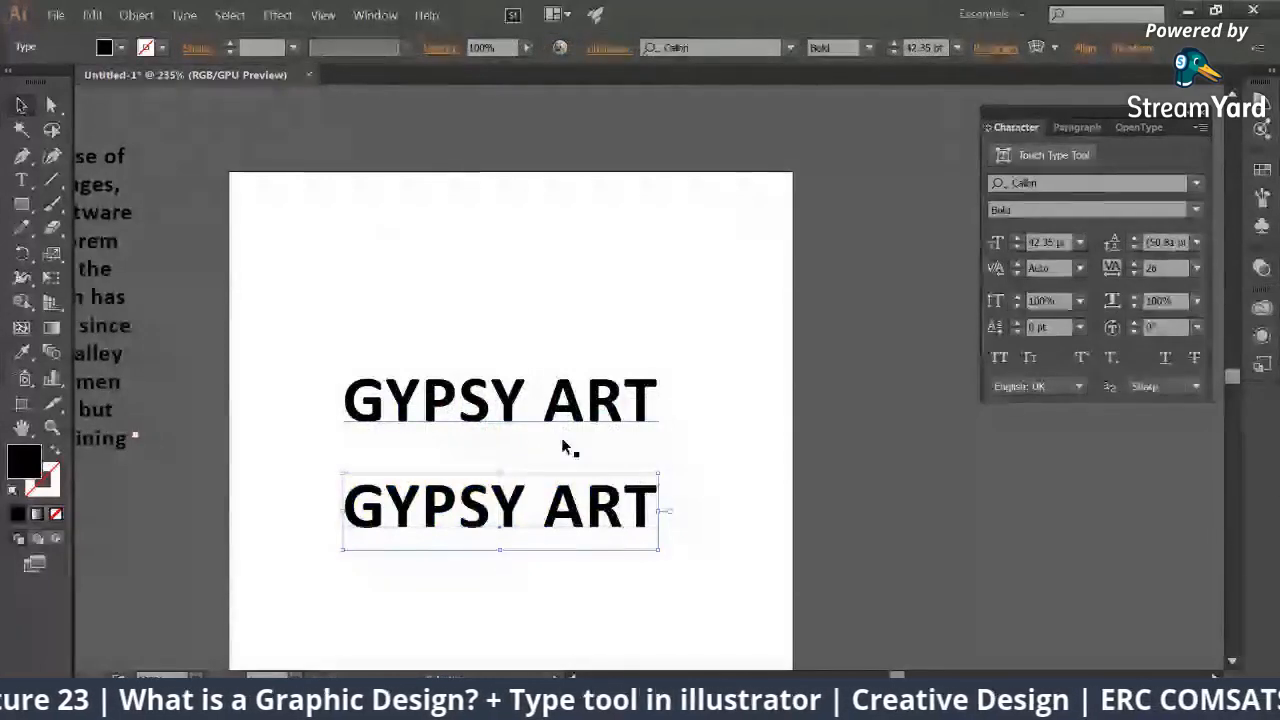
Step: Replace the lower GYPSY ART copy's text with the tagline "SOLUTION TO ALL CREATIVE NEEDS"
key(t)
triple_click(502, 505)
text(S)
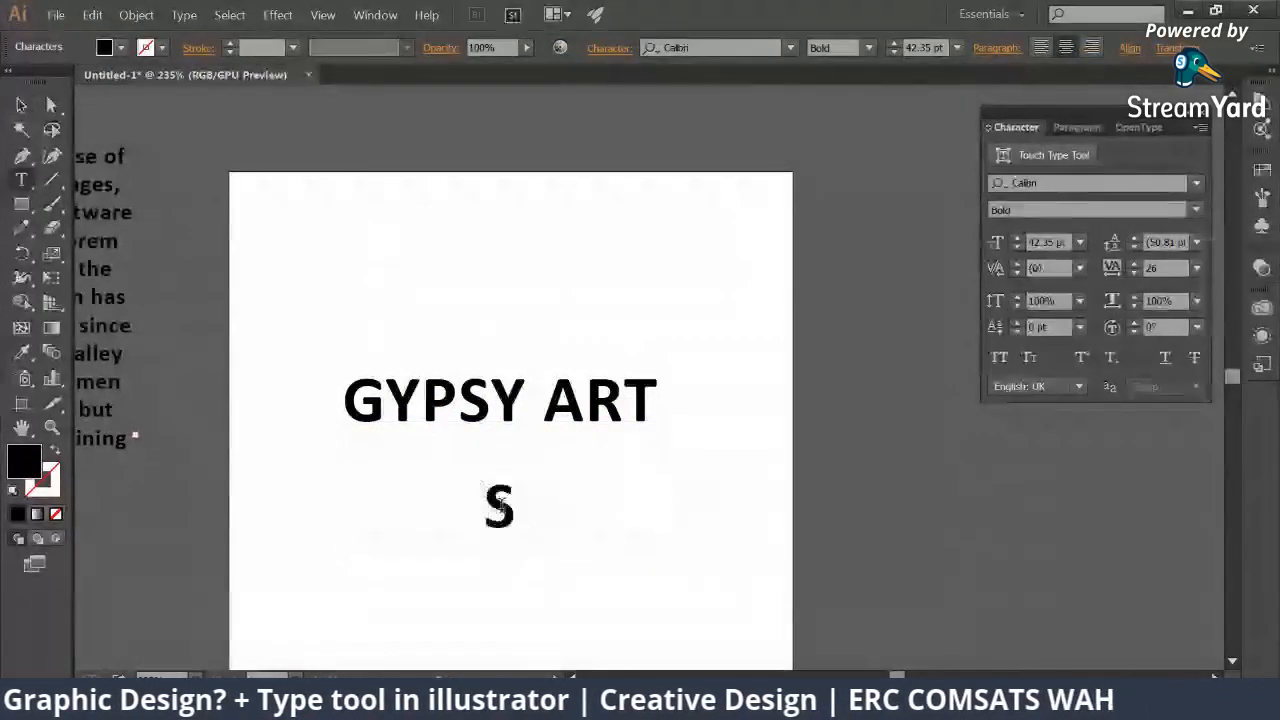
text(OLUTION TO ALL CRR)
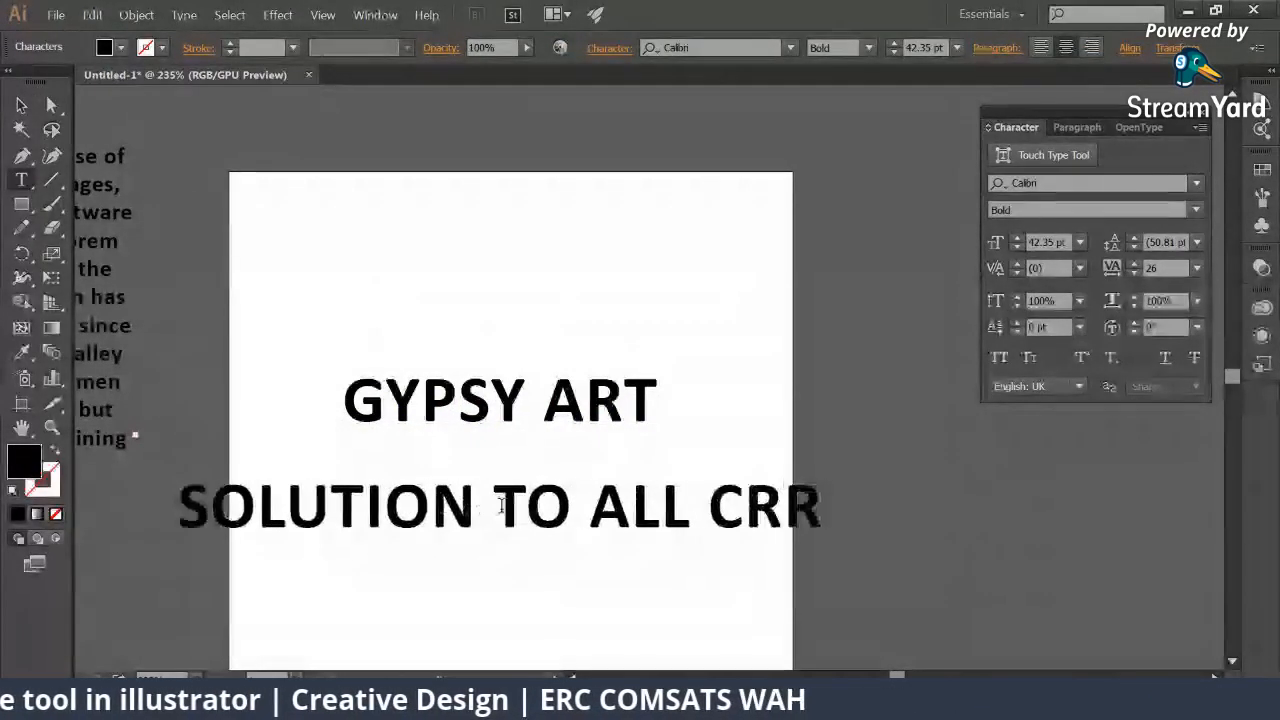
key(BackSpace)
text(EATIVE NE)
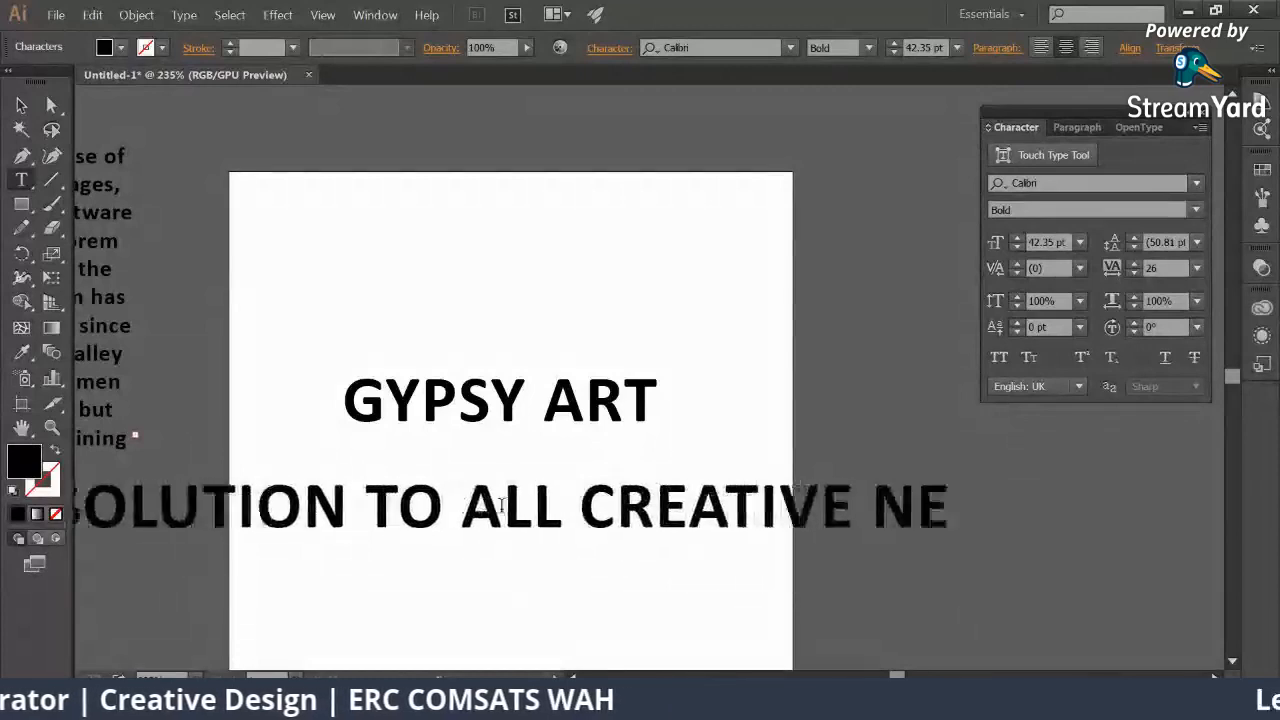
text(EDS)
key(Escape)
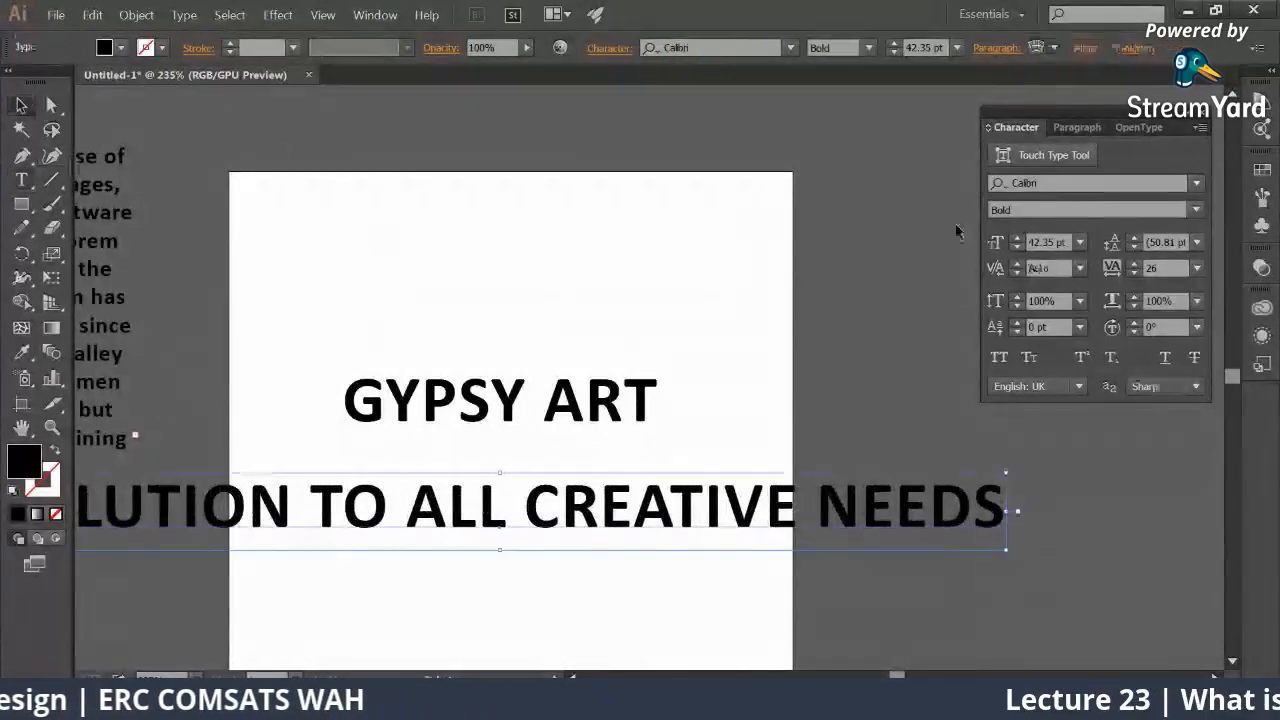
Step: Reduce the tagline's font size to 10 pt and move it up directly beneath the GYPSY ART title
shift+click(1017, 249)
shift+click(1017, 249)
shift+click(1017, 249)
shift+click(1017, 249)
shift+click(1017, 249)
shift+click(1015, 239)
click(559, 538)
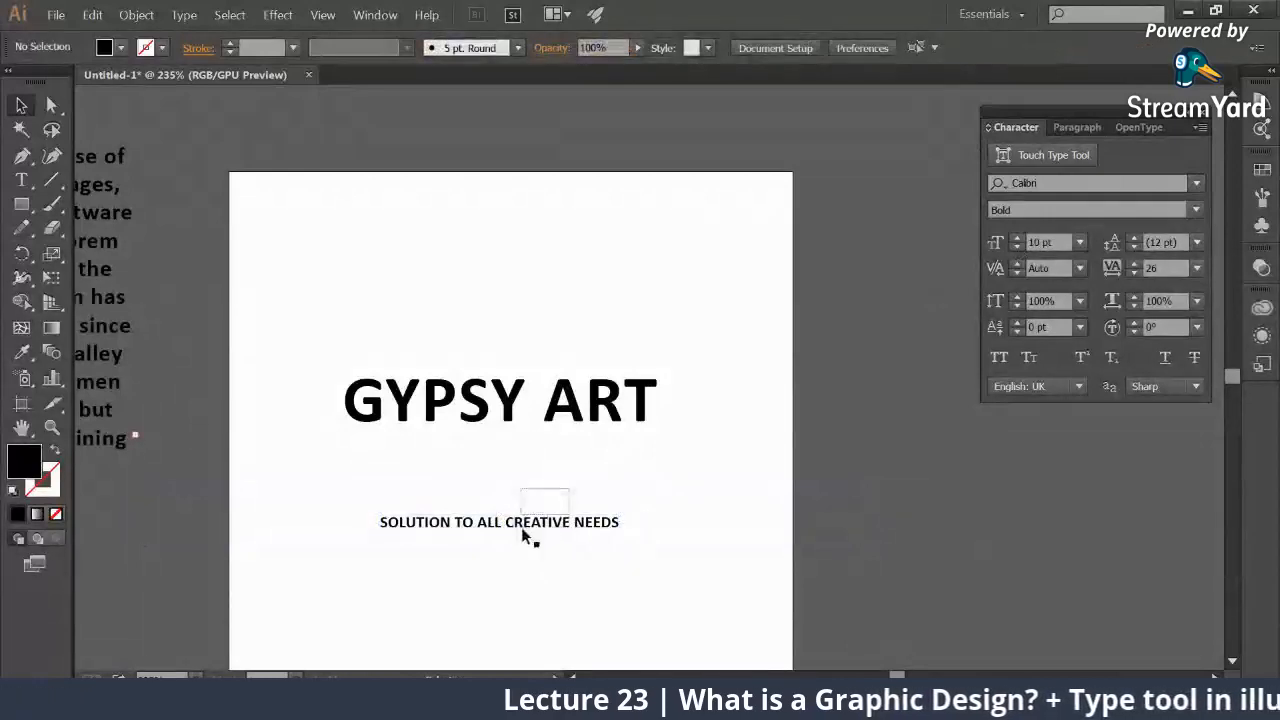
drag(507, 532, 475, 444)
Step: Set the tagline's font style to Light and align its start with the title's left edge
click(1118, 209)
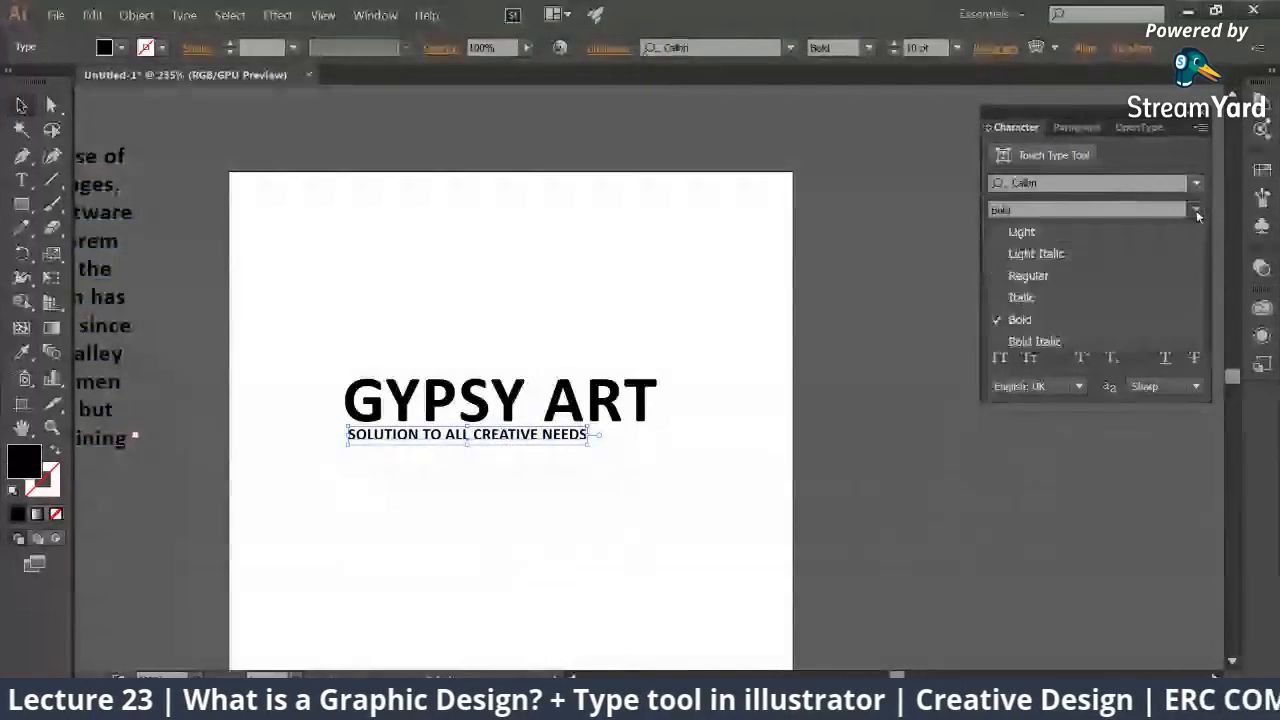
click(1173, 232)
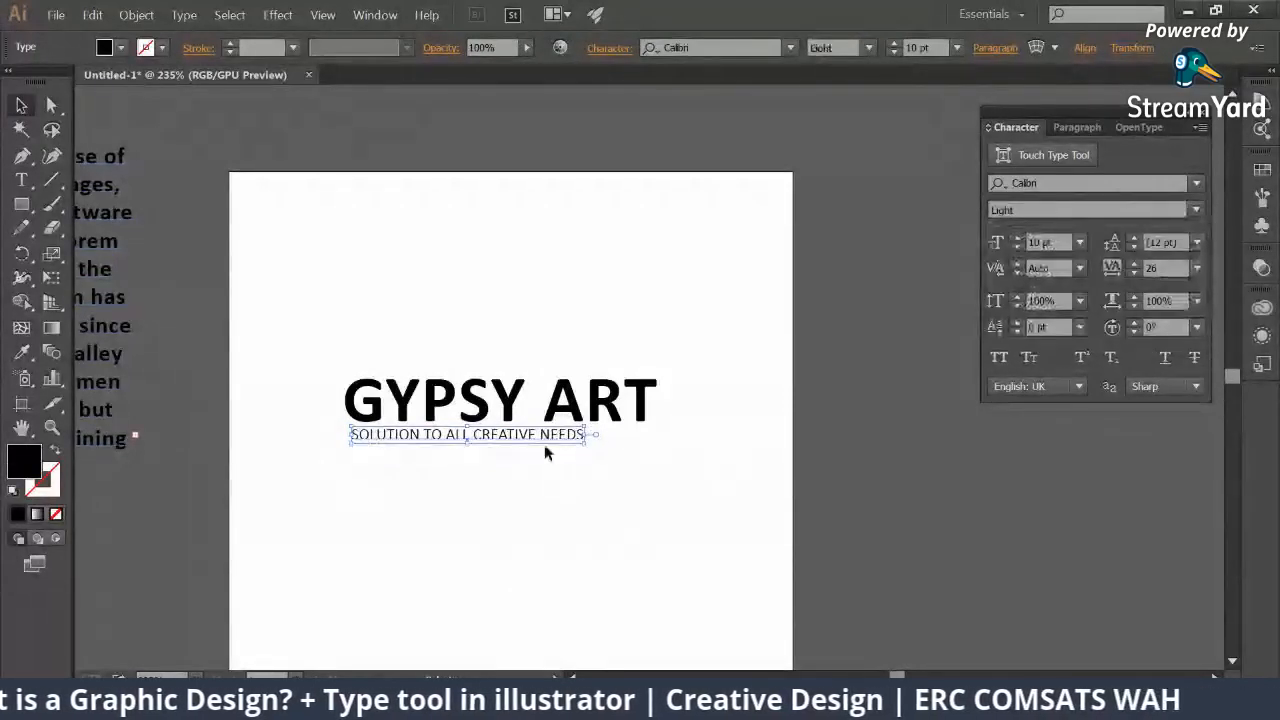
drag(552, 445, 548, 448)
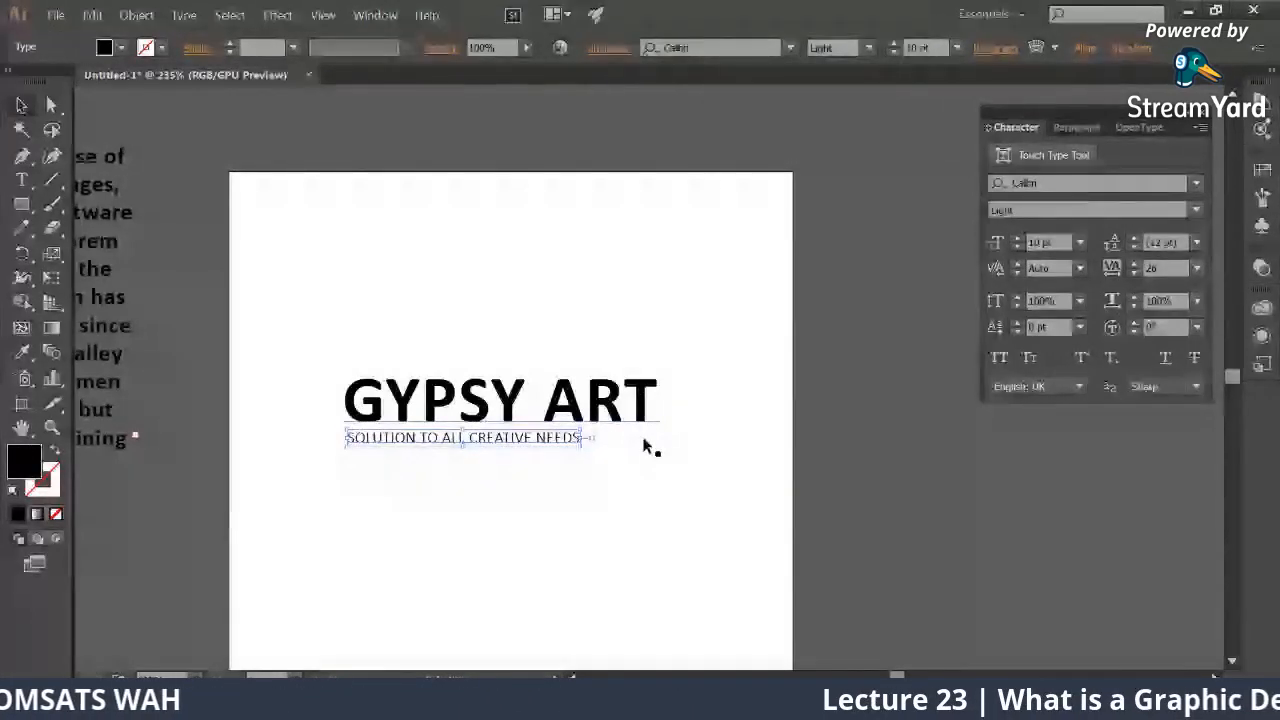
Step: Increase the tagline's tracking to 180 and position it so it spans the width of the GYPSY ART title
click(1134, 265)
click(1134, 265)
click(1134, 265)
click(1134, 265)
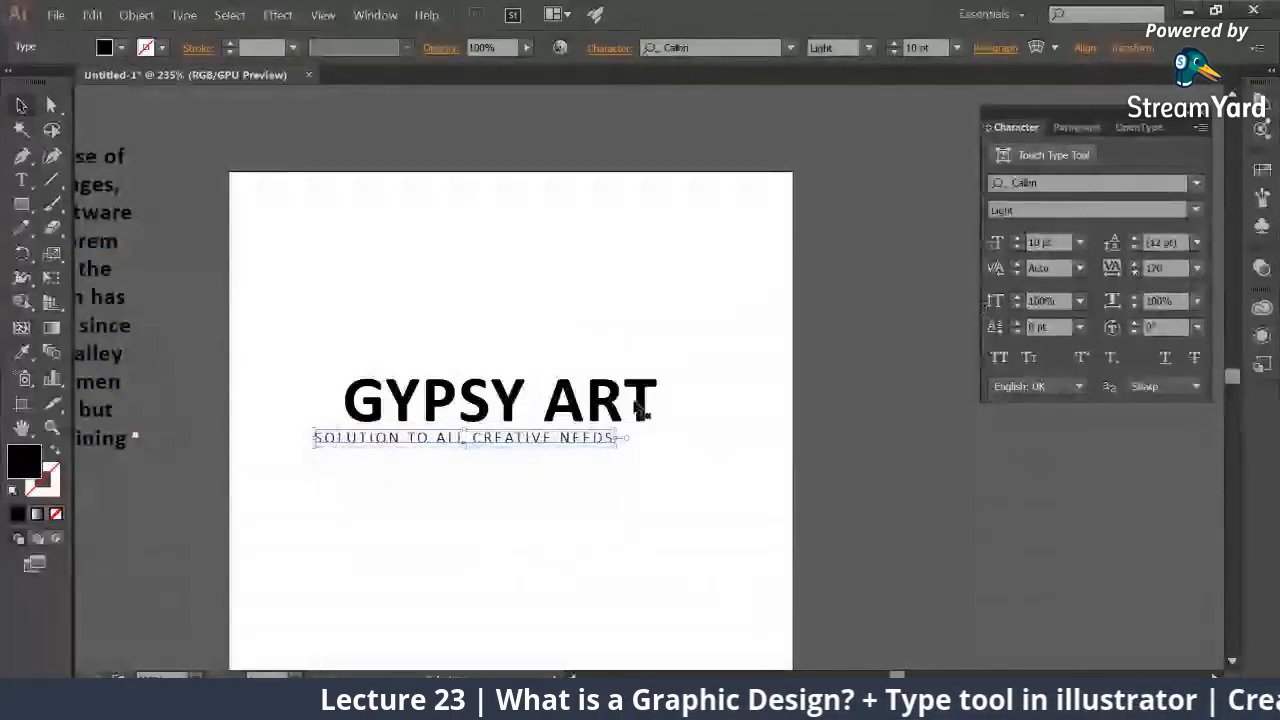
drag(586, 442, 650, 442)
click(1134, 265)
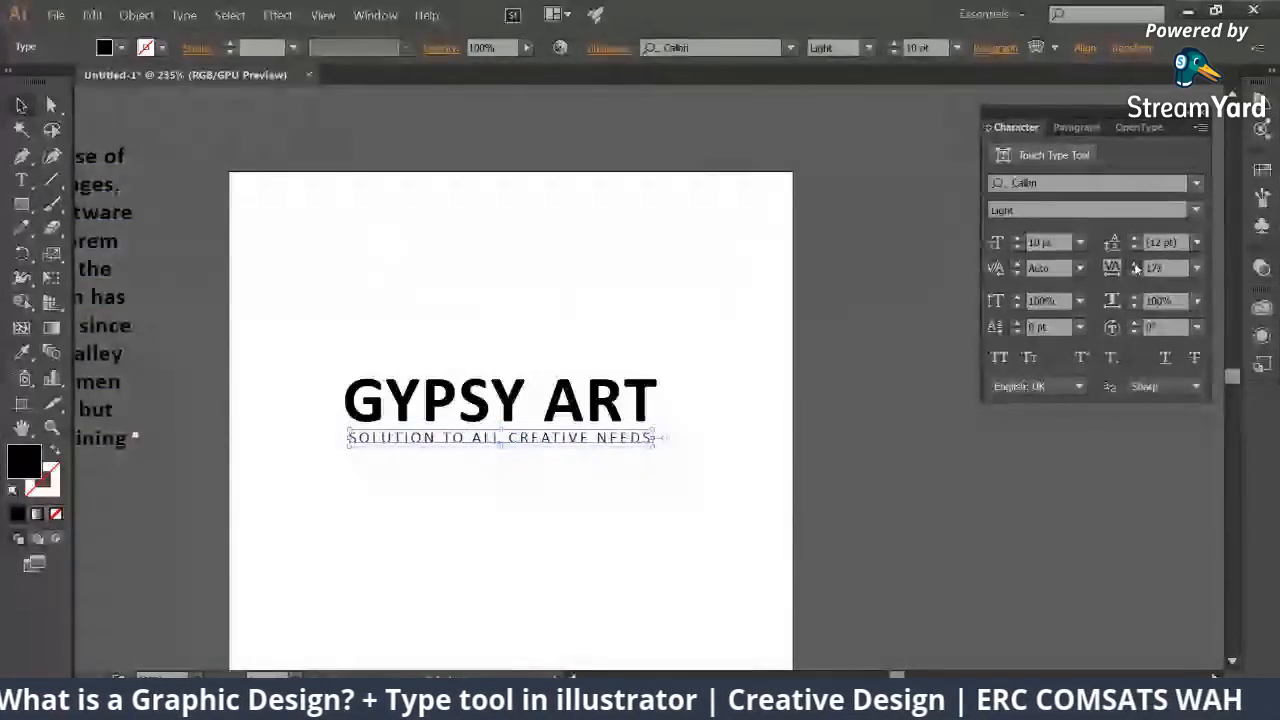
click(847, 467)
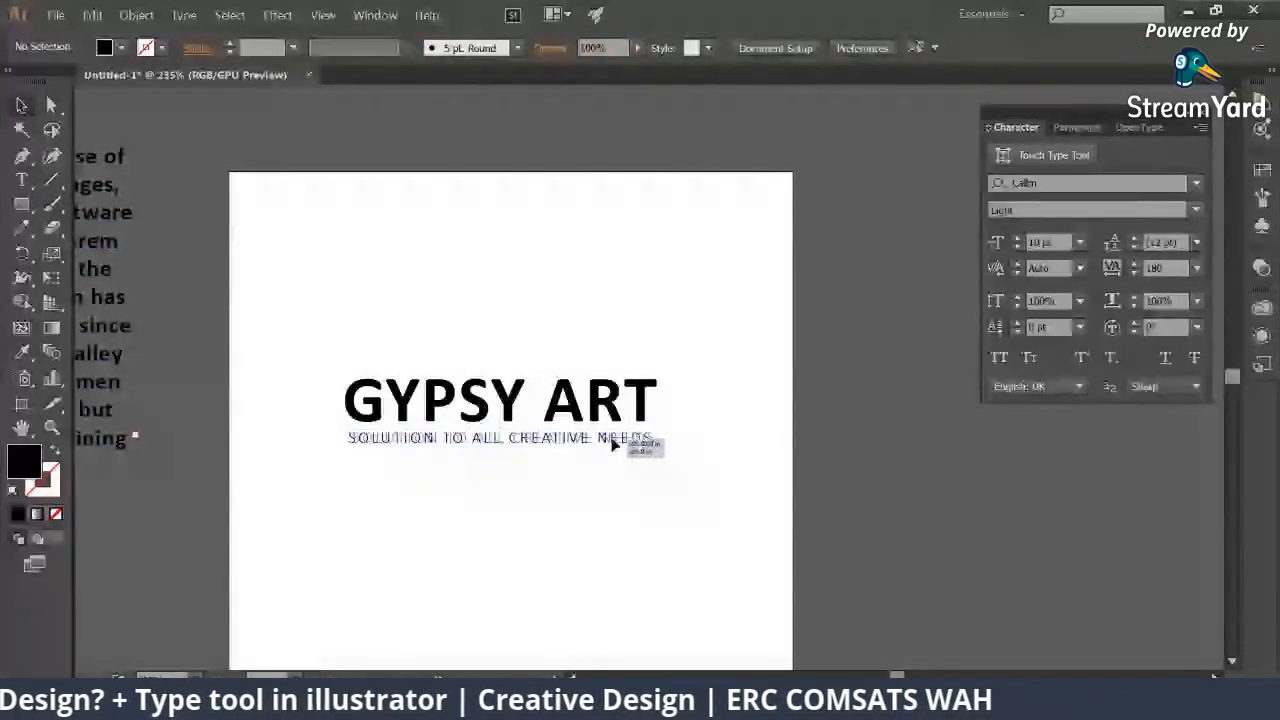
Step: Move the title and tagline together slightly down the artboard
drag(314, 326, 626, 489)
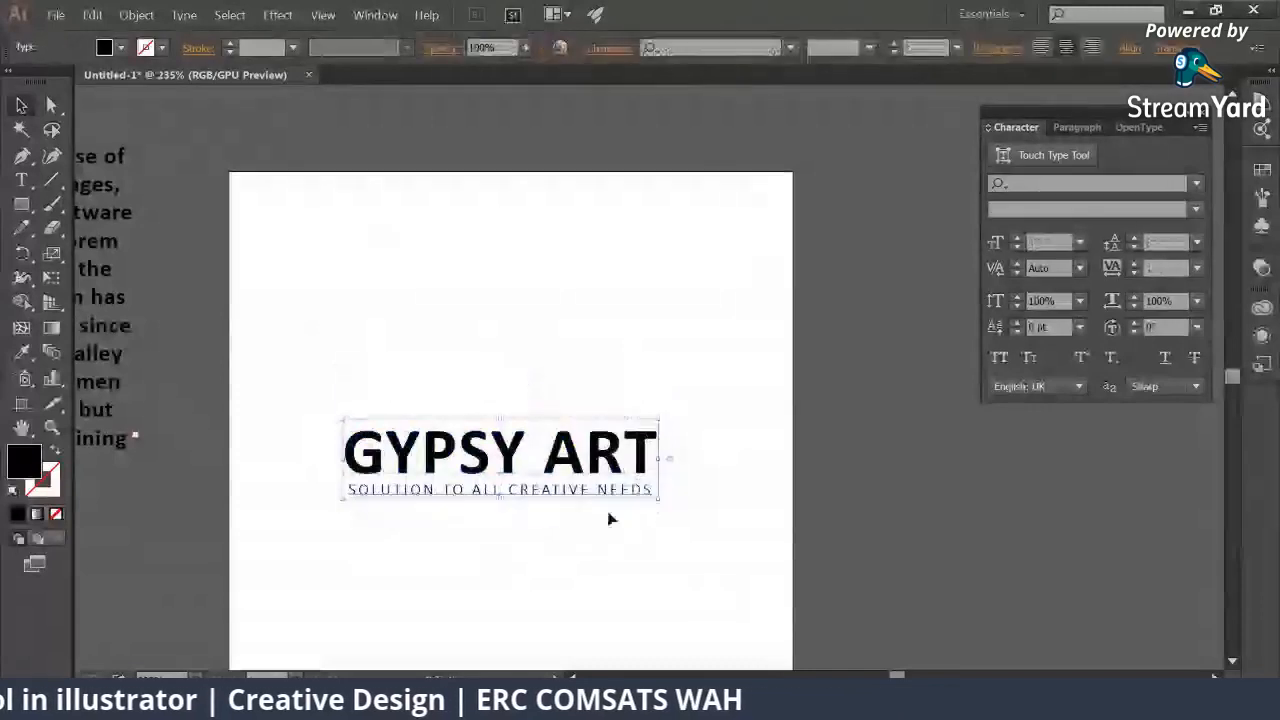
click(311, 493)
drag(311, 487, 729, 518)
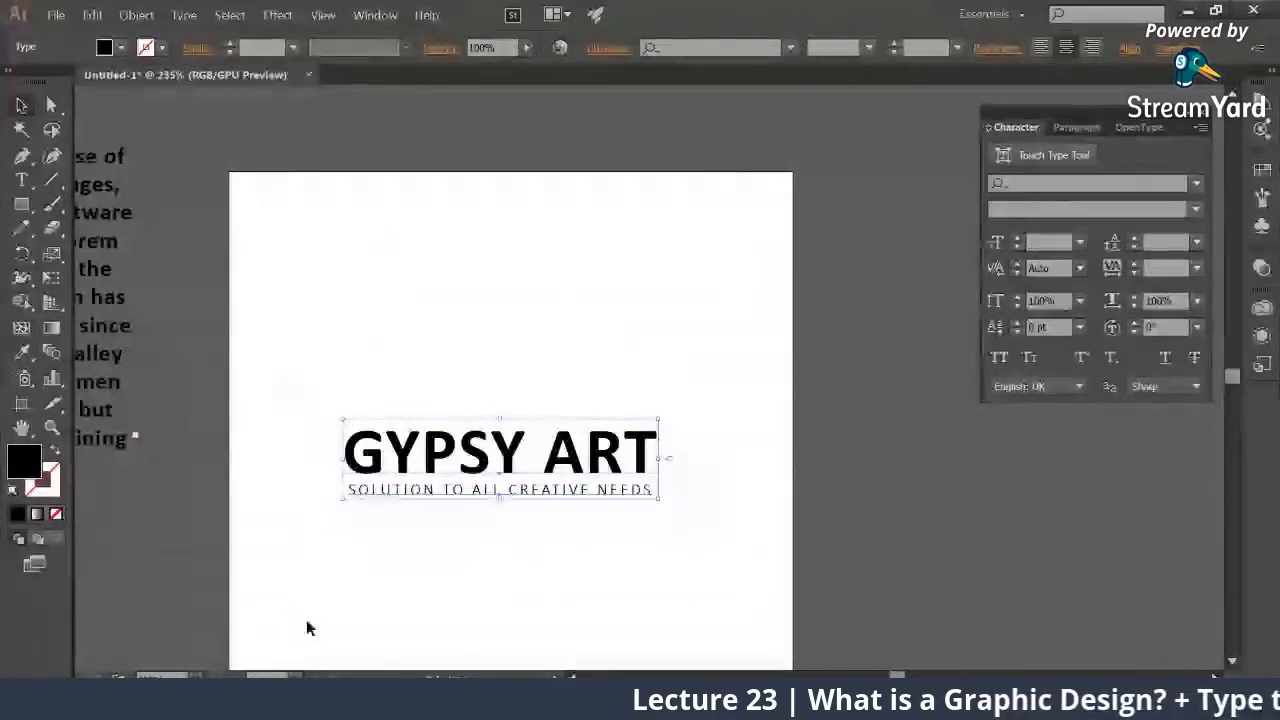
click(671, 519)
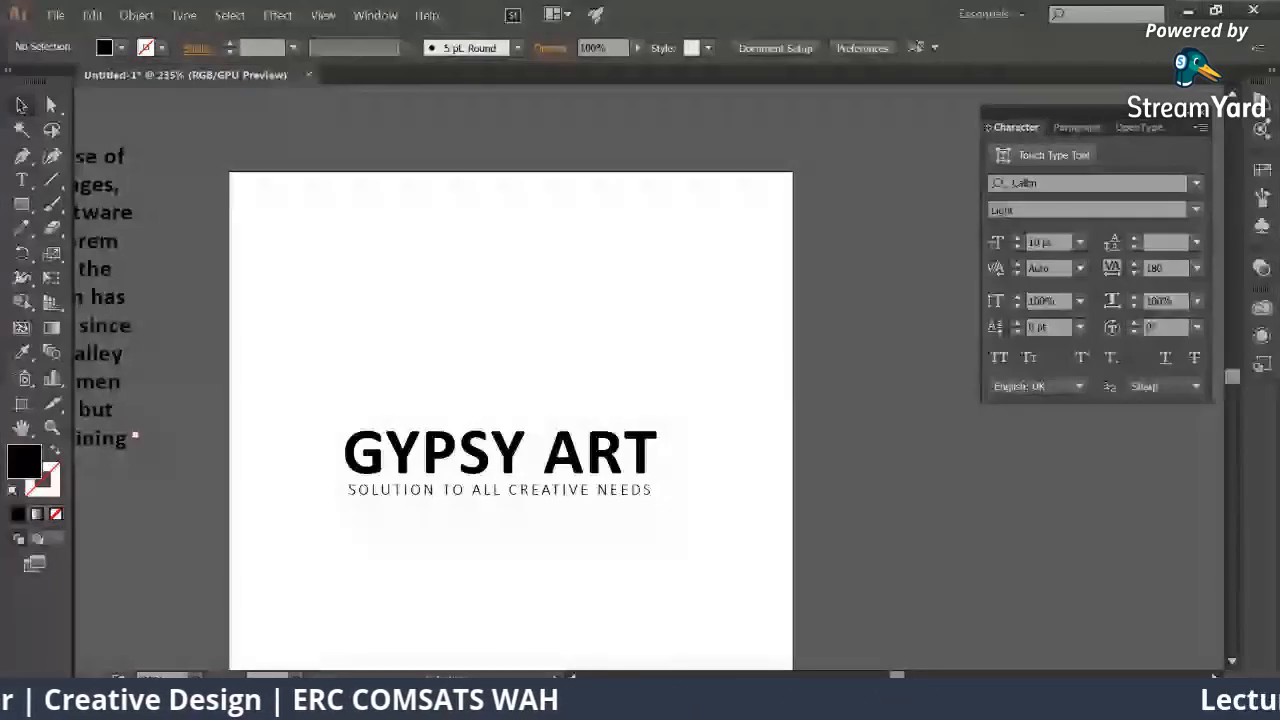
Step: Switch to StreamYard, show the viewer's question about the eyedropper capturing text formatting on the broadcast, and return to Illustrator
key(alt+Tab)
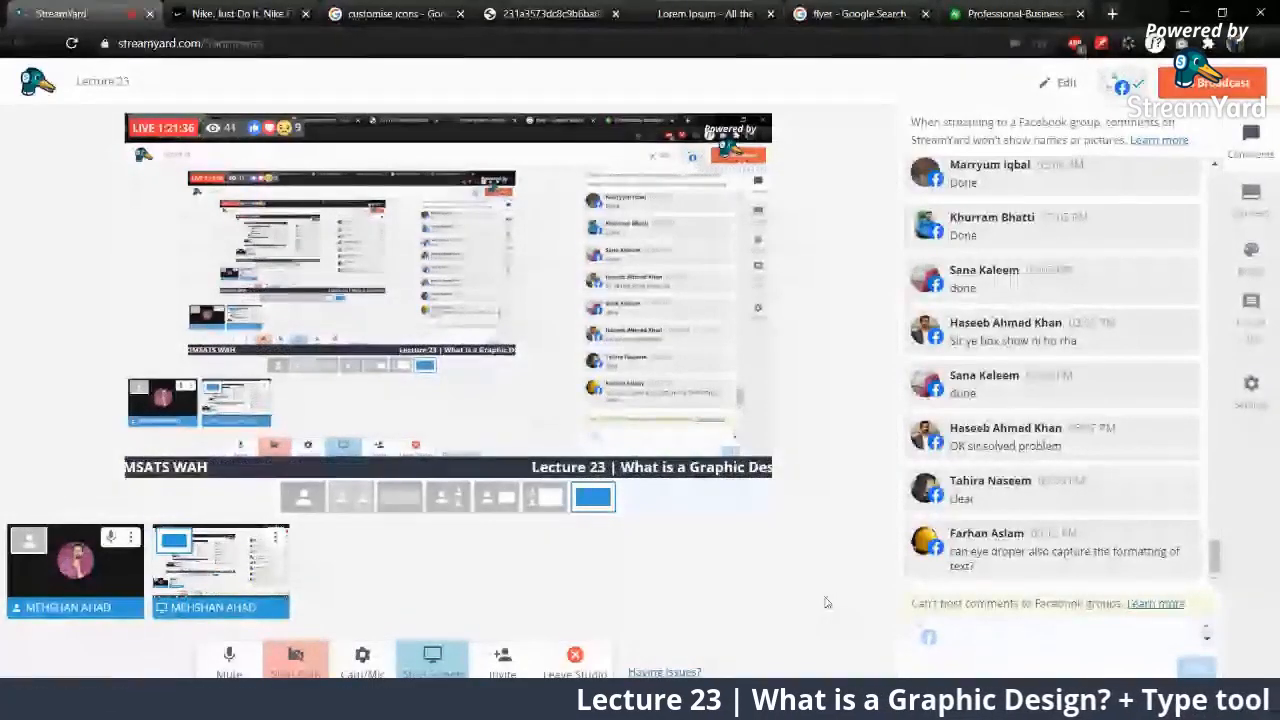
click(1040, 555)
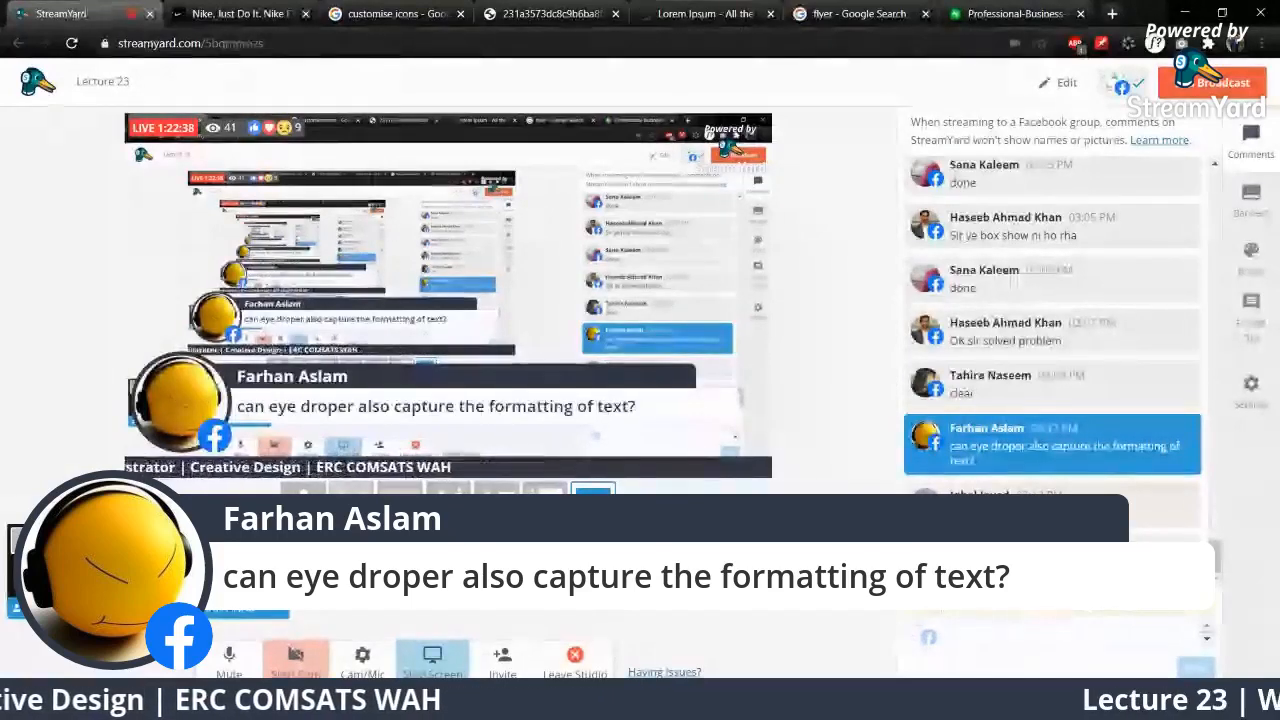
key(alt+Tab)
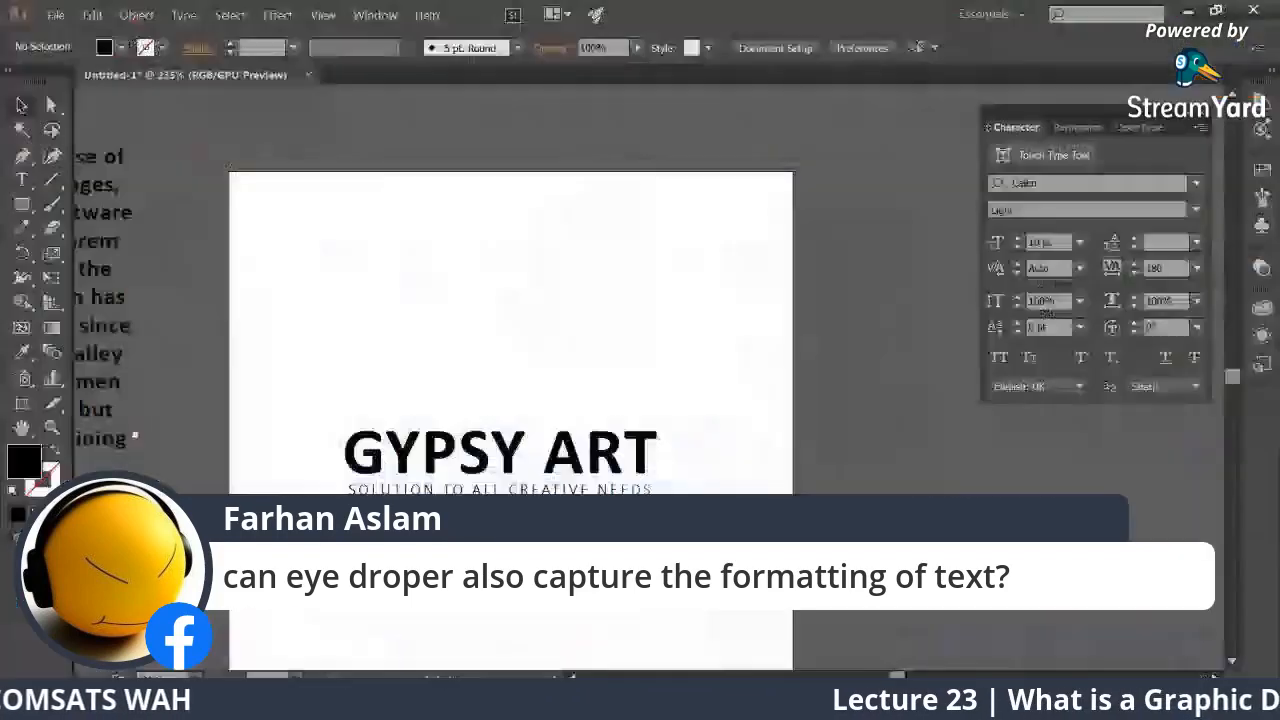
Step: Apply the GYPSY ART title's formatting to the tagline with the Eyedropper tool
click(500, 489)
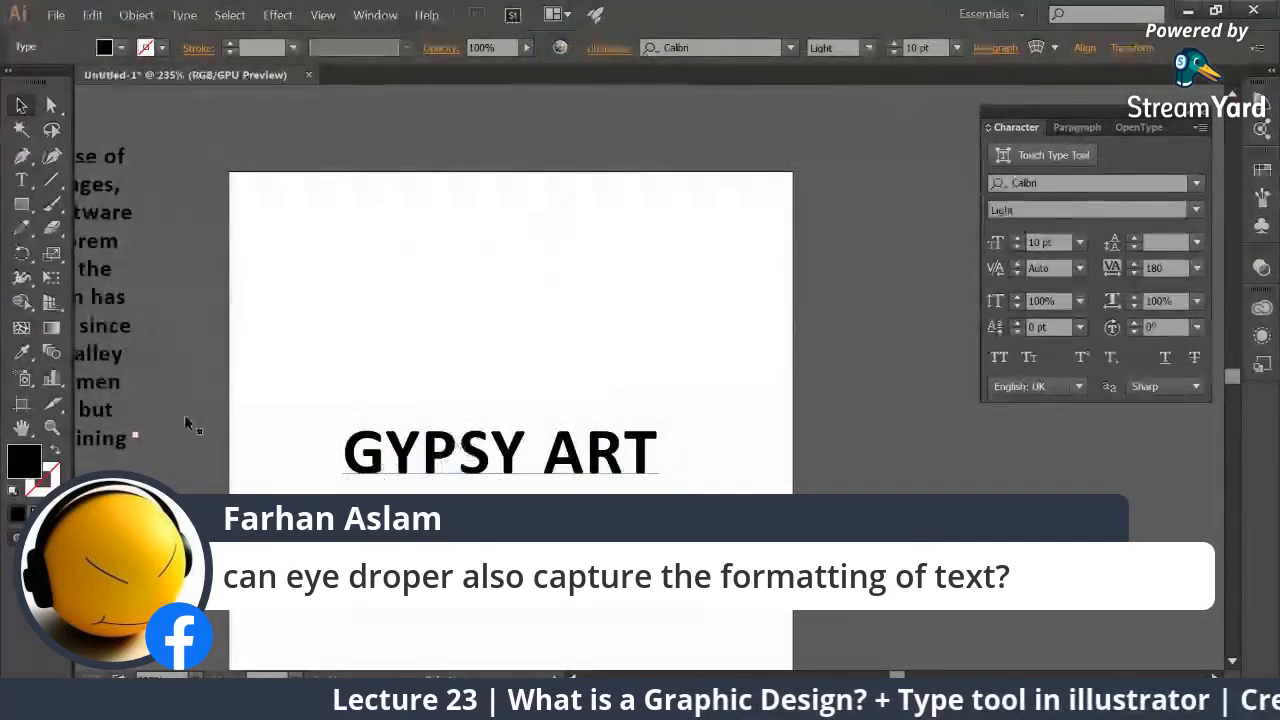
click(21, 352)
click(403, 436)
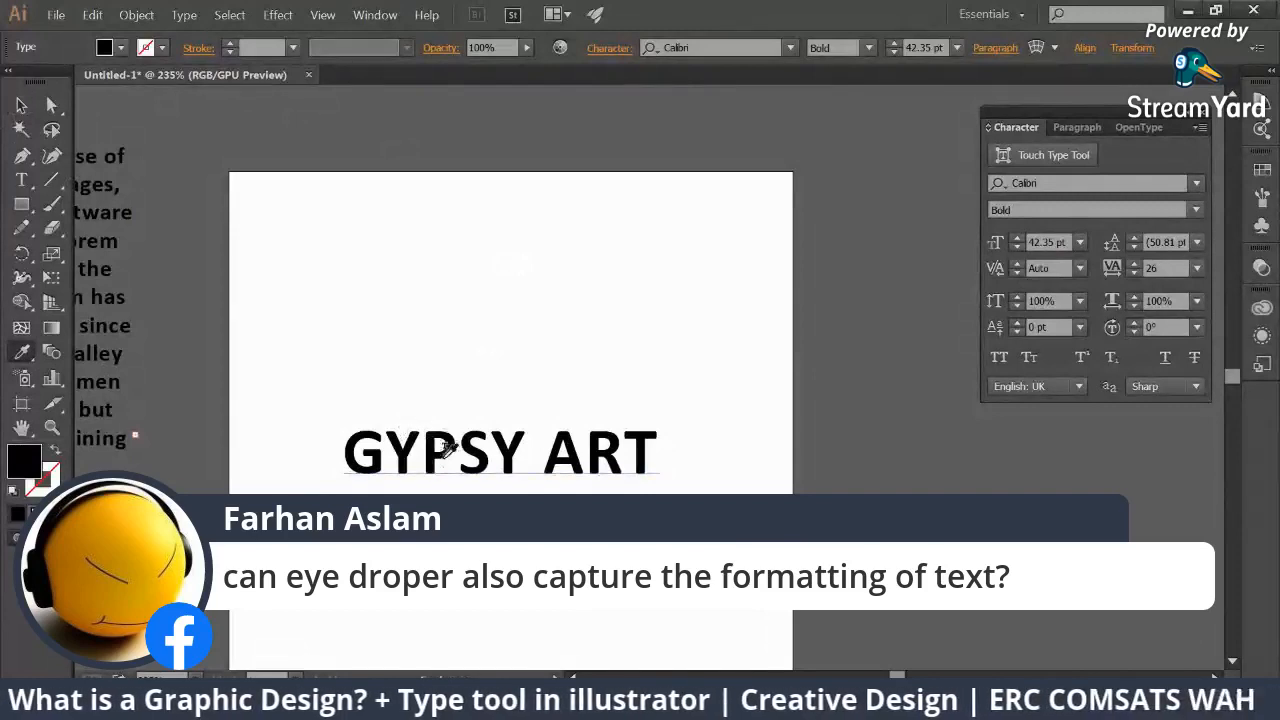
Step: Try the Eyedropper the other way, giving the title the tagline's formatting, and undo the eyedropper changes
key(v)
click(450, 445)
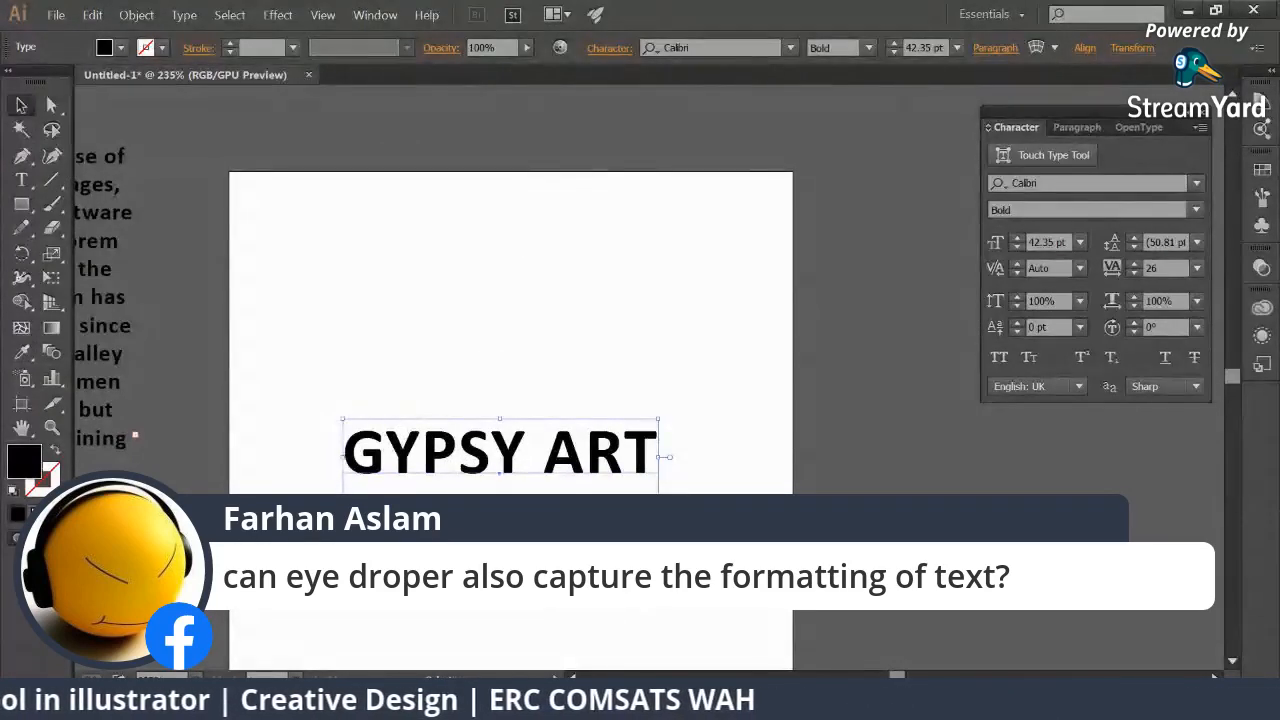
click(22, 351)
key(ctrl+z)
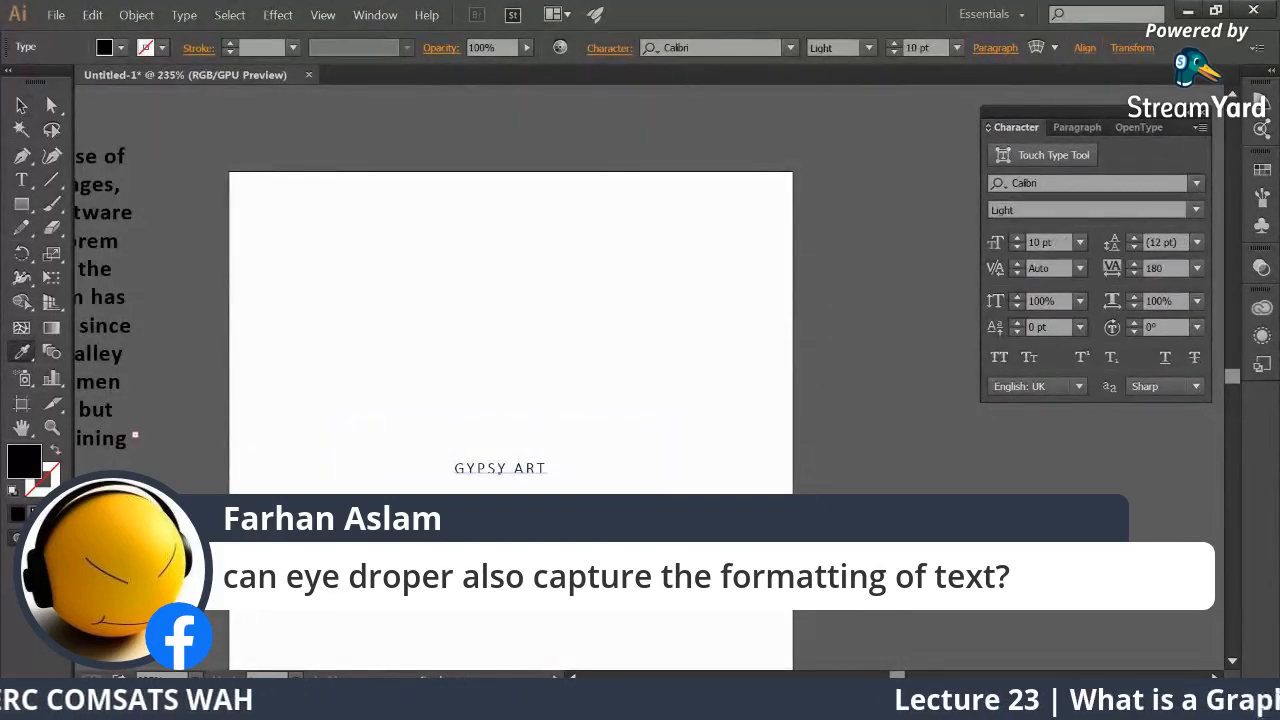
key(ctrl+z)
key(ctrl+z)
Step: Move the title and tagline together slightly to the right to centre them on the artboard
key(v)
drag(380, 370, 646, 439)
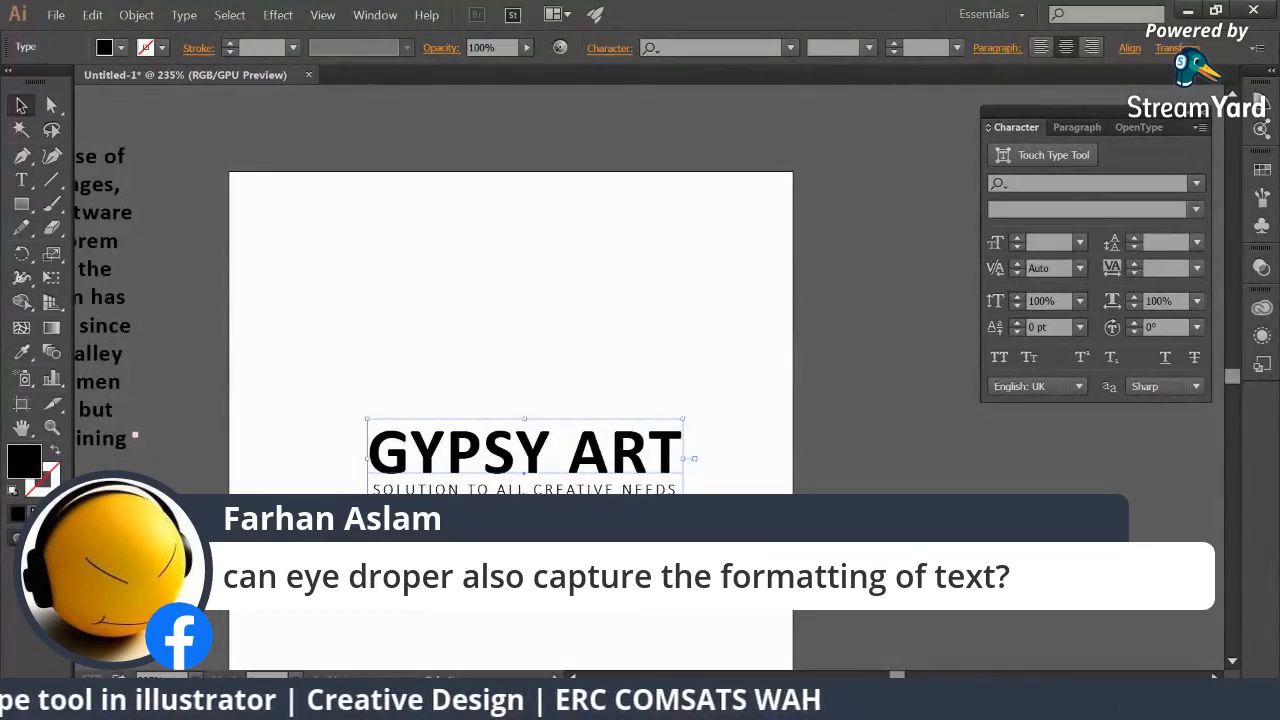
drag(617, 461, 607, 461)
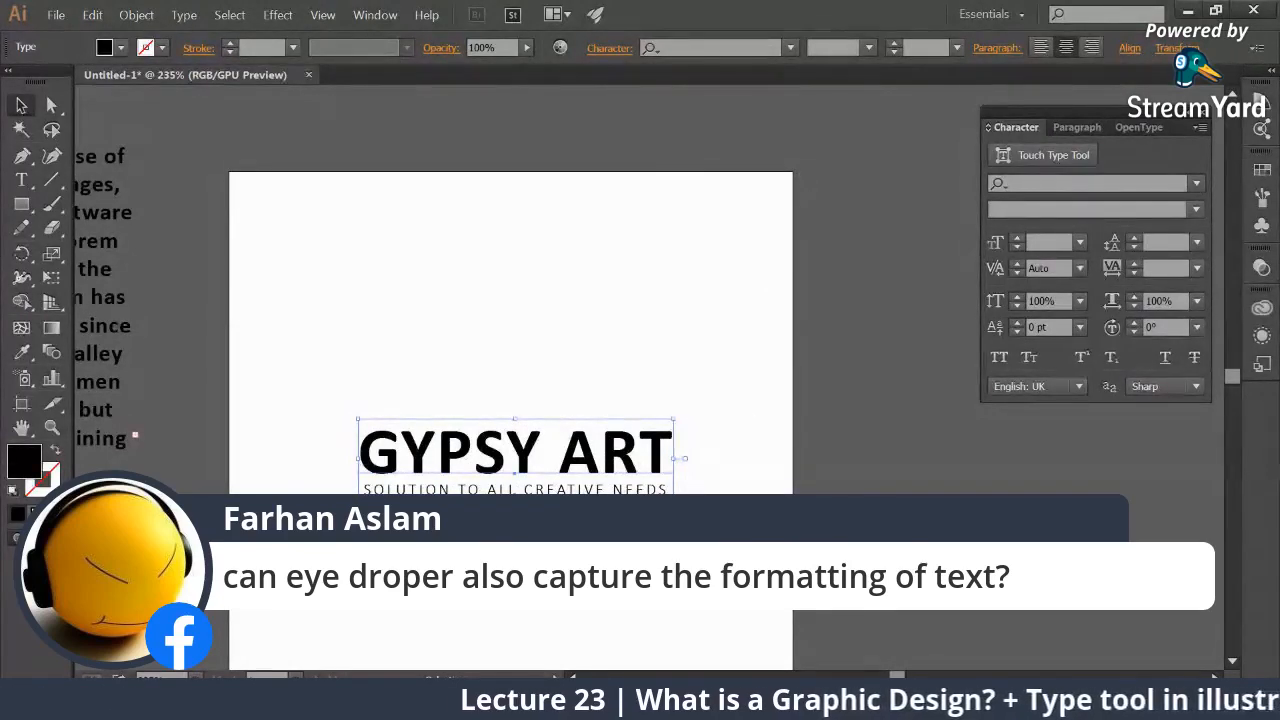
click(740, 530)
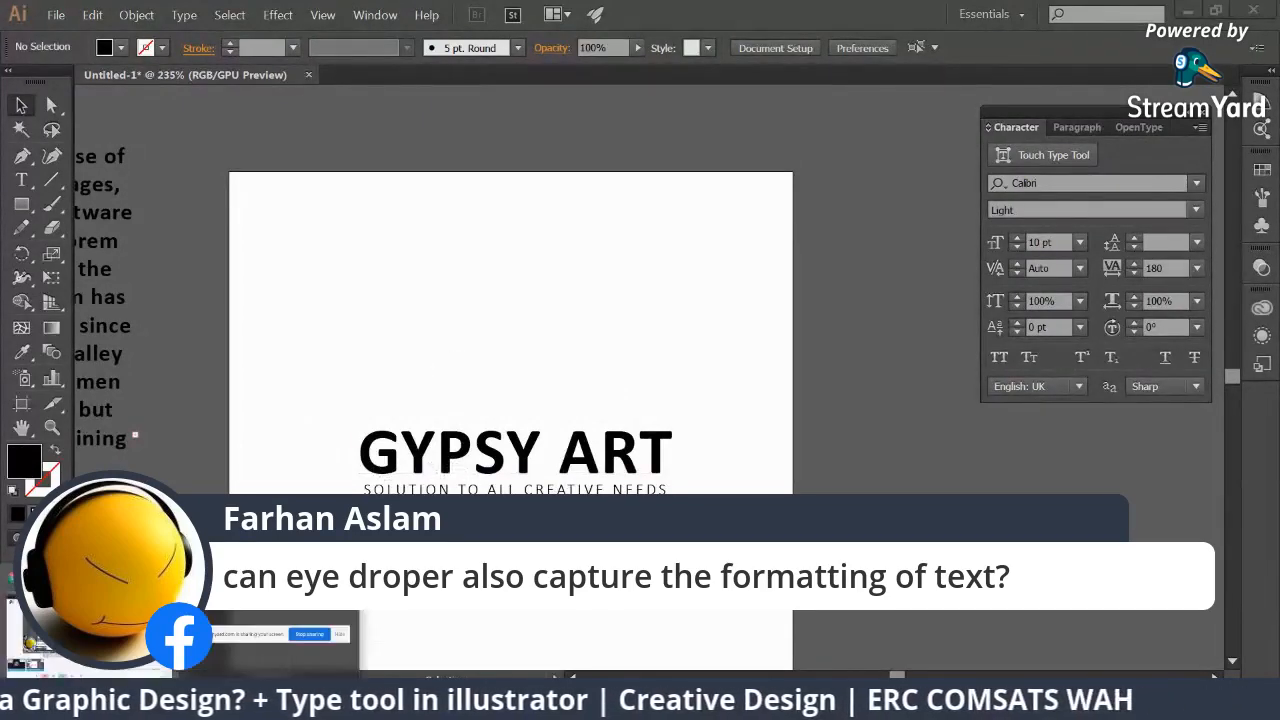
Step: Switch to StreamYard, hide the viewer's comment from the broadcast, and return to Illustrator
click(90, 620)
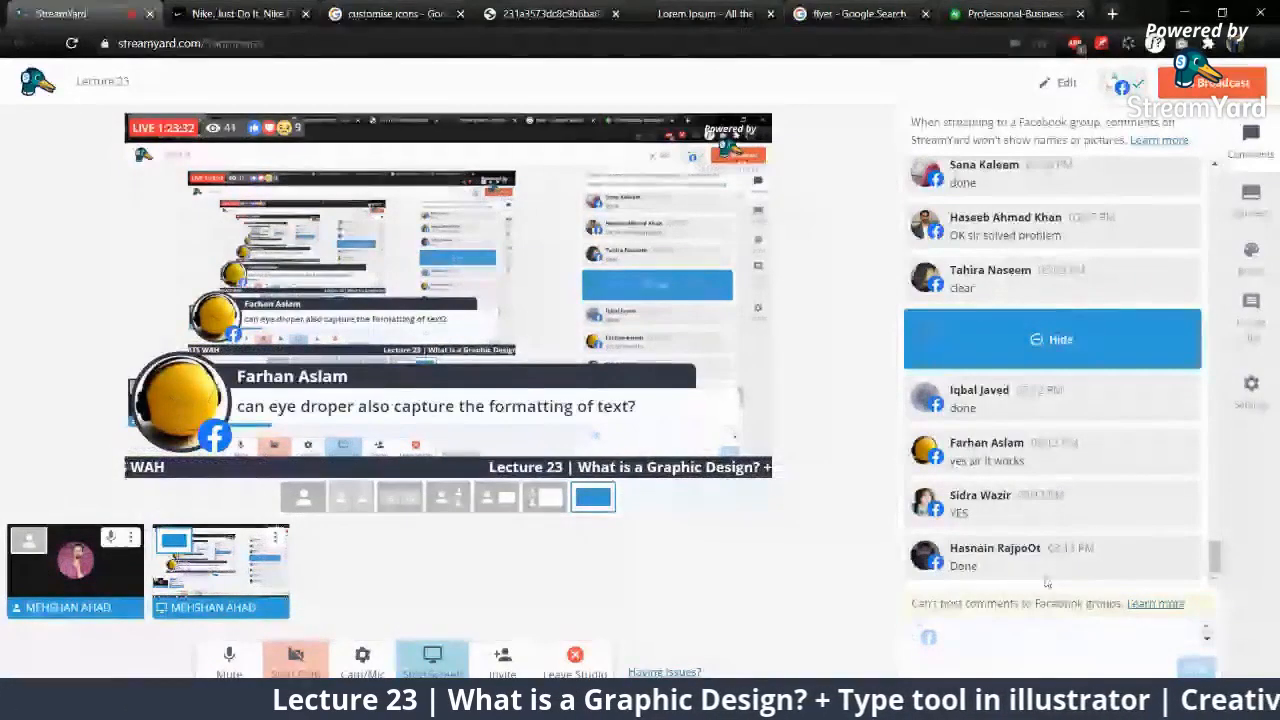
key(super+a)
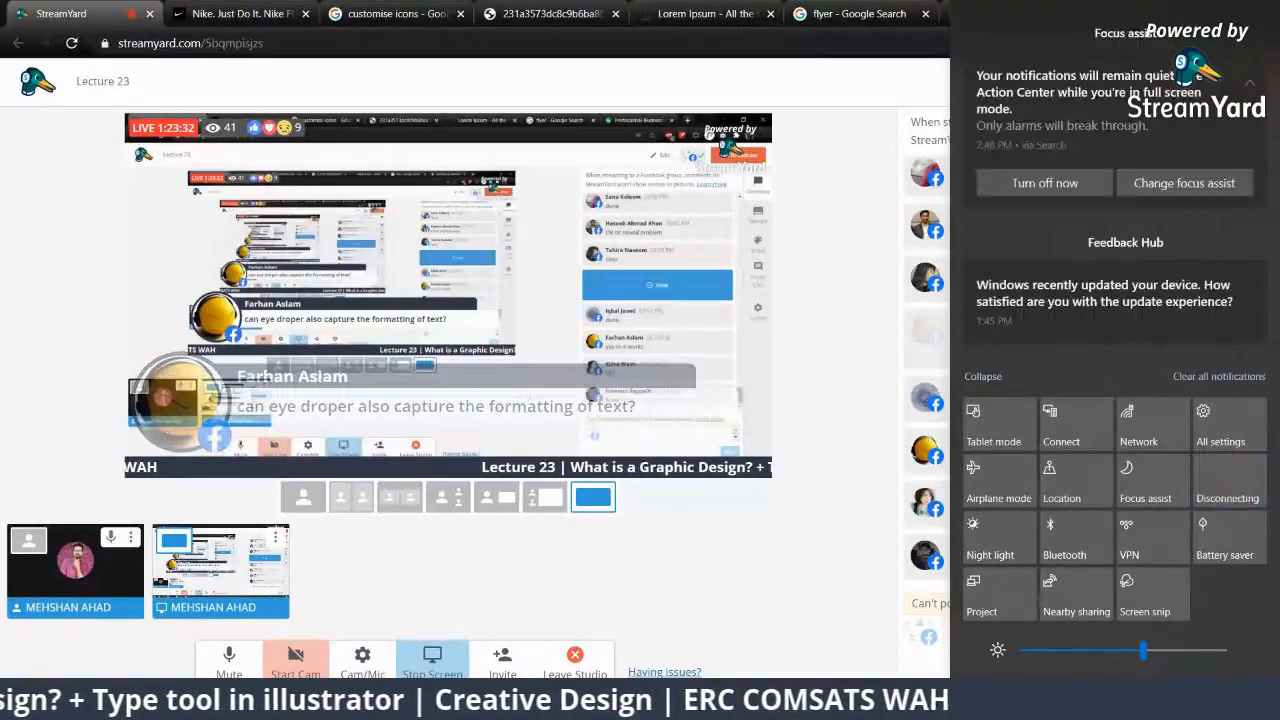
click(772, 602)
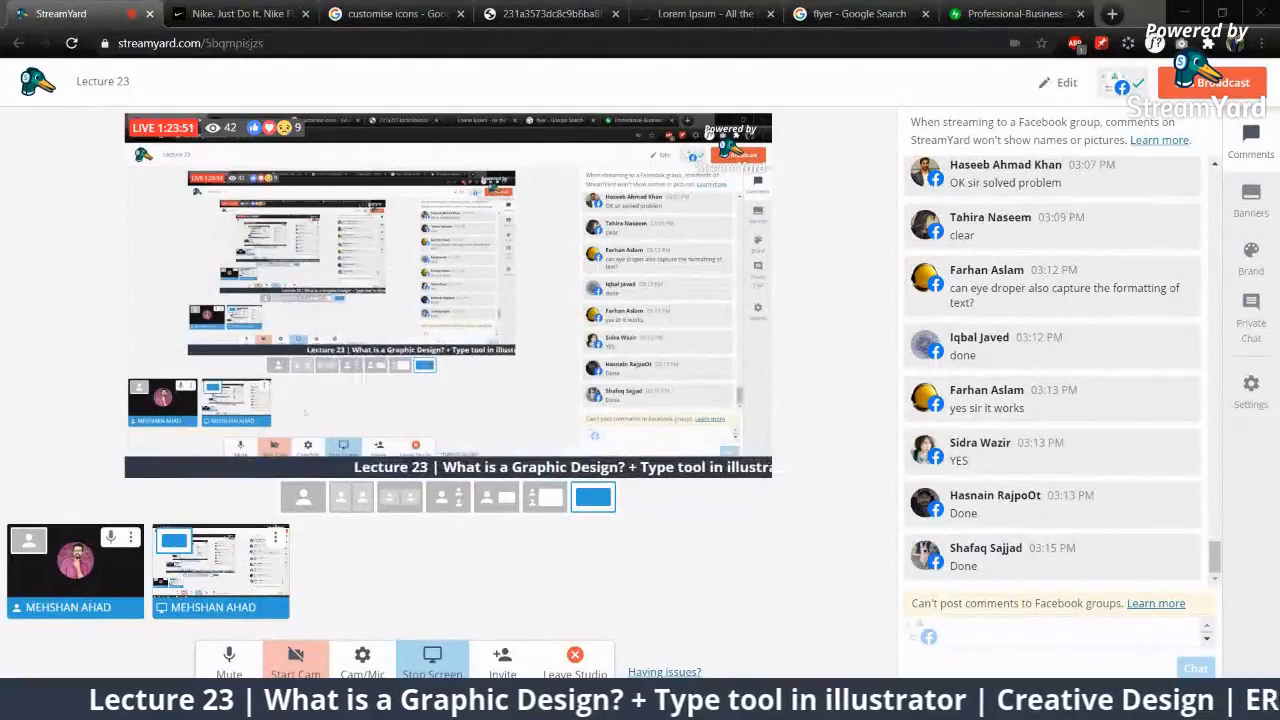
key(alt+Tab)
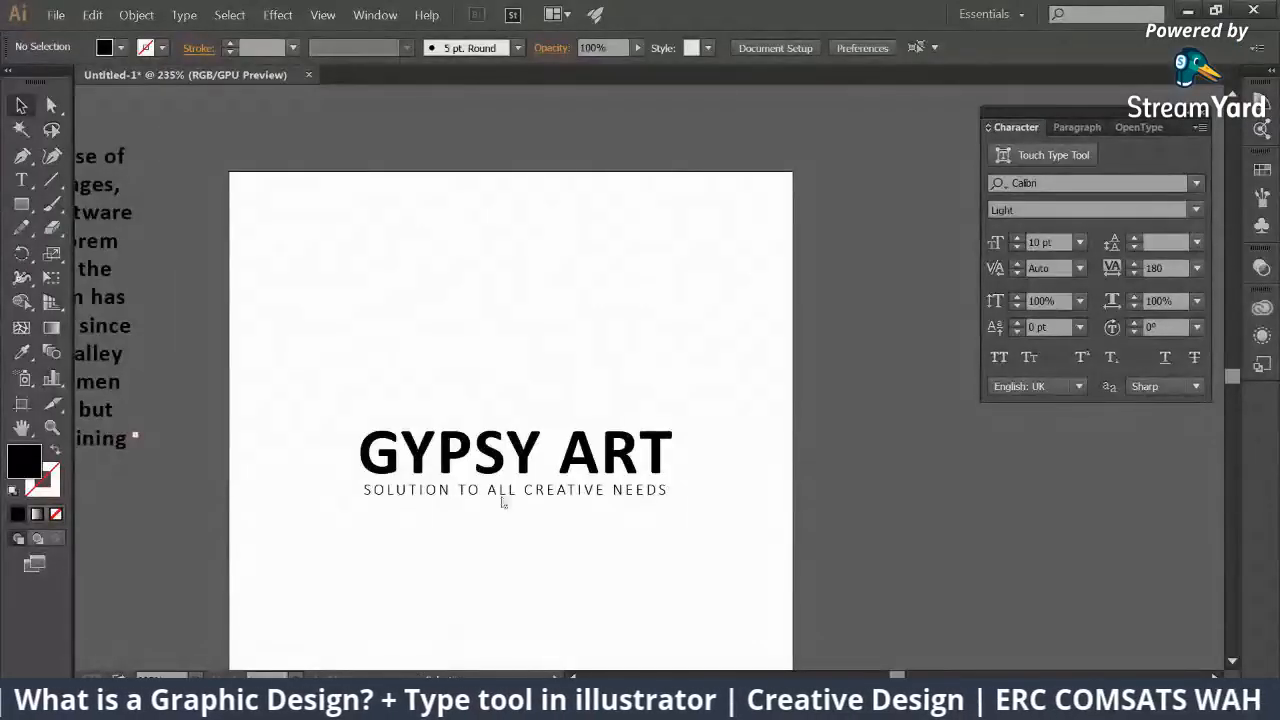
key(alt+Tab)
key(alt+Tab)
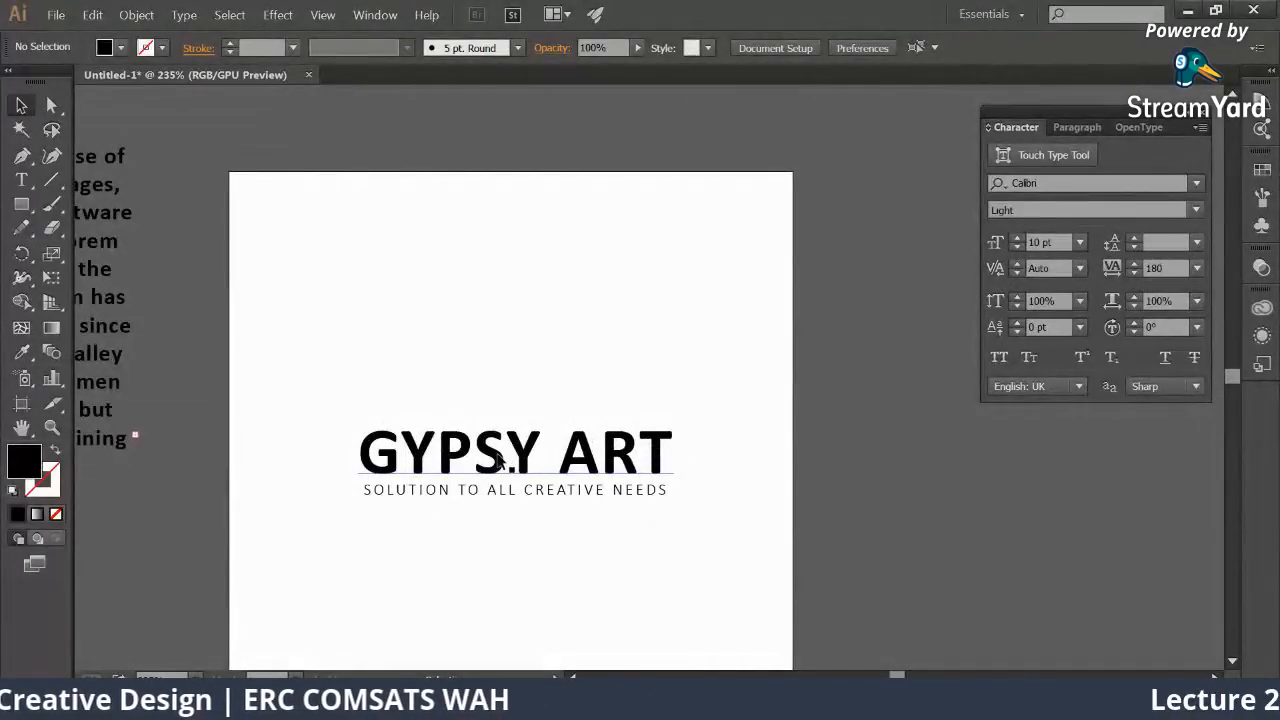
Step: Place a copy of the GYPSY ART title near the artboard's upper edge and set its vertical scale to 200%
drag(500, 460, 492, 266)
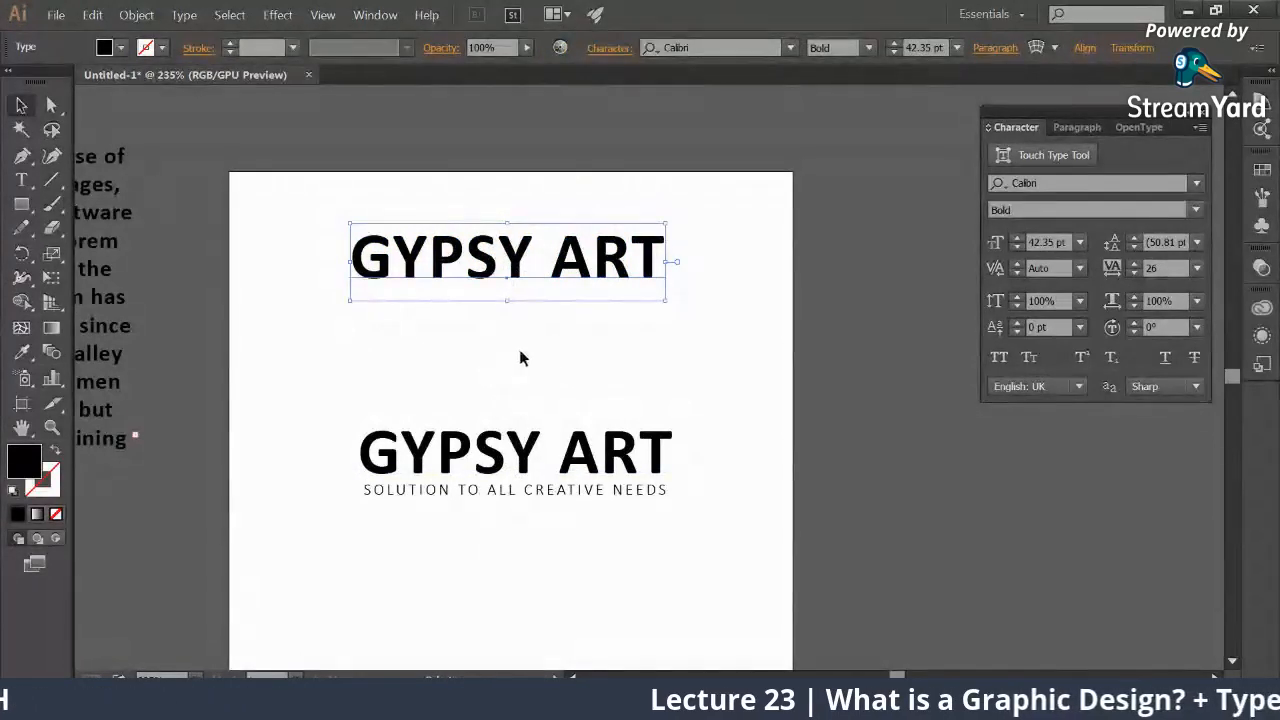
click(1018, 297)
click(1018, 297)
click(1018, 297)
Step: Move the original title and tagline together down near the artboard's lower edge
key(space)
drag(687, 506, 711, 422)
drag(358, 325, 709, 437)
drag(654, 388, 645, 582)
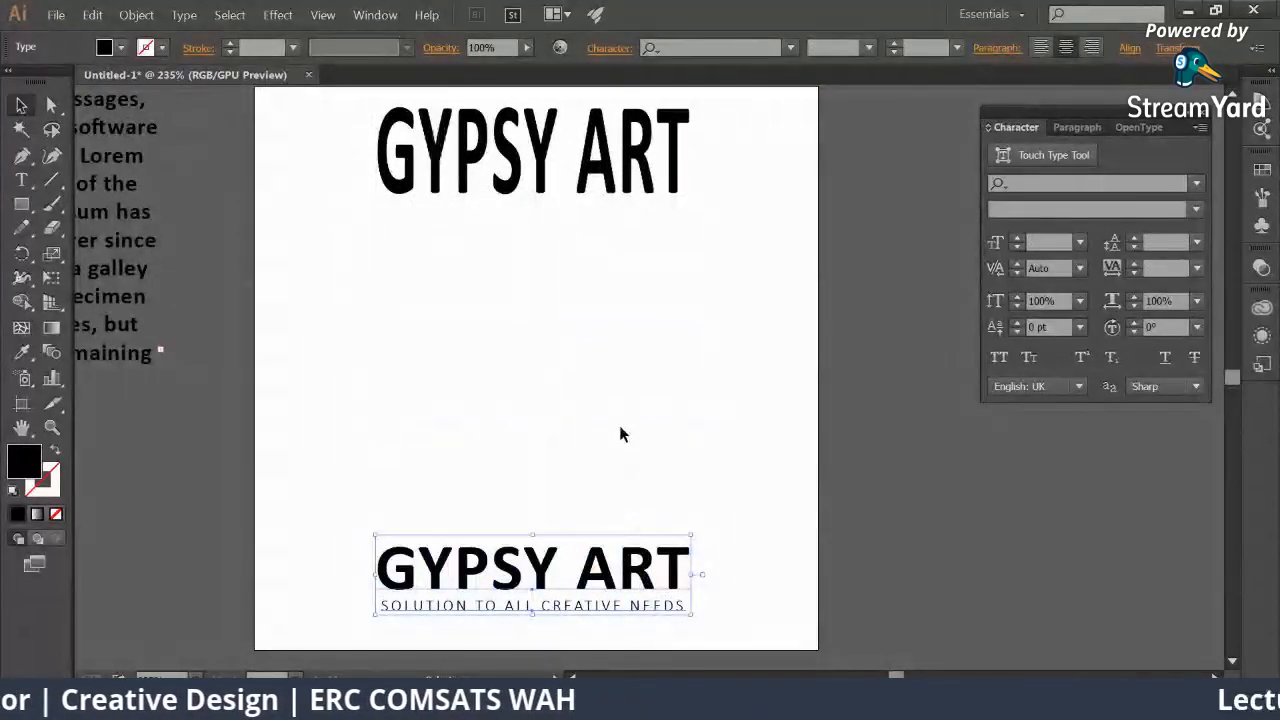
Step: Set the vertically stretched title copy's horizontal scale to 200%
drag(657, 349, 729, 377)
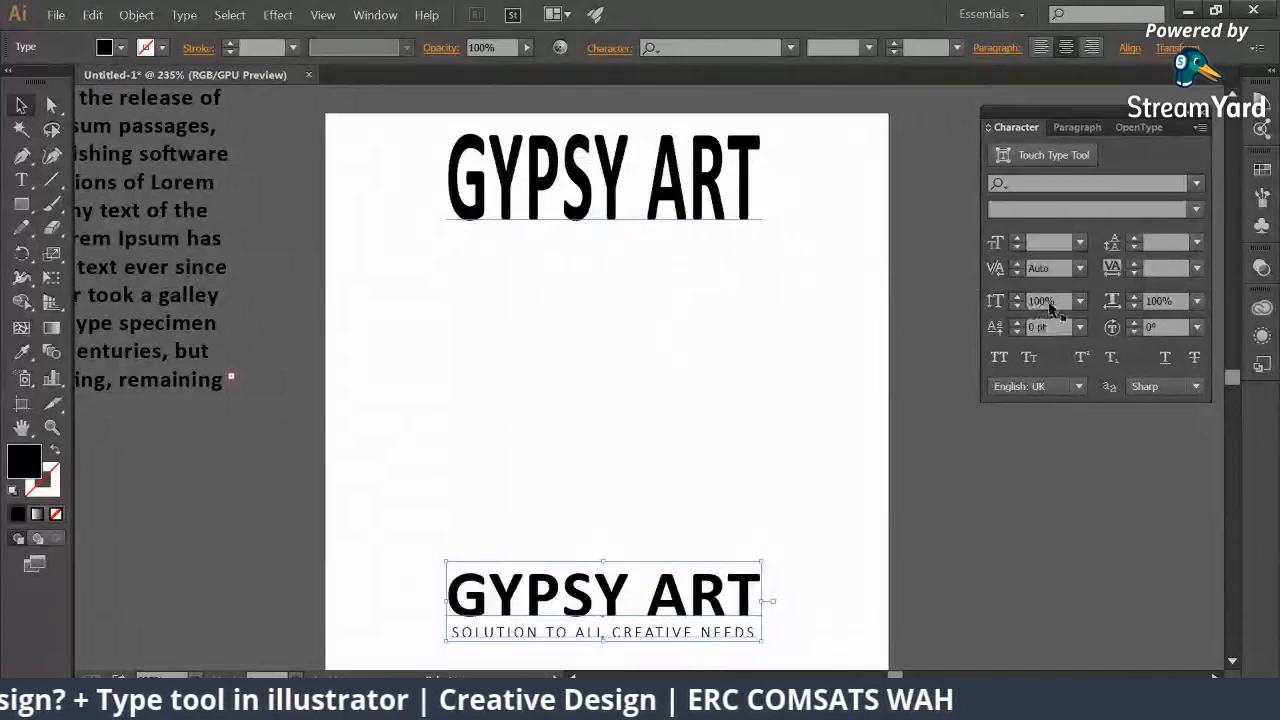
click(737, 195)
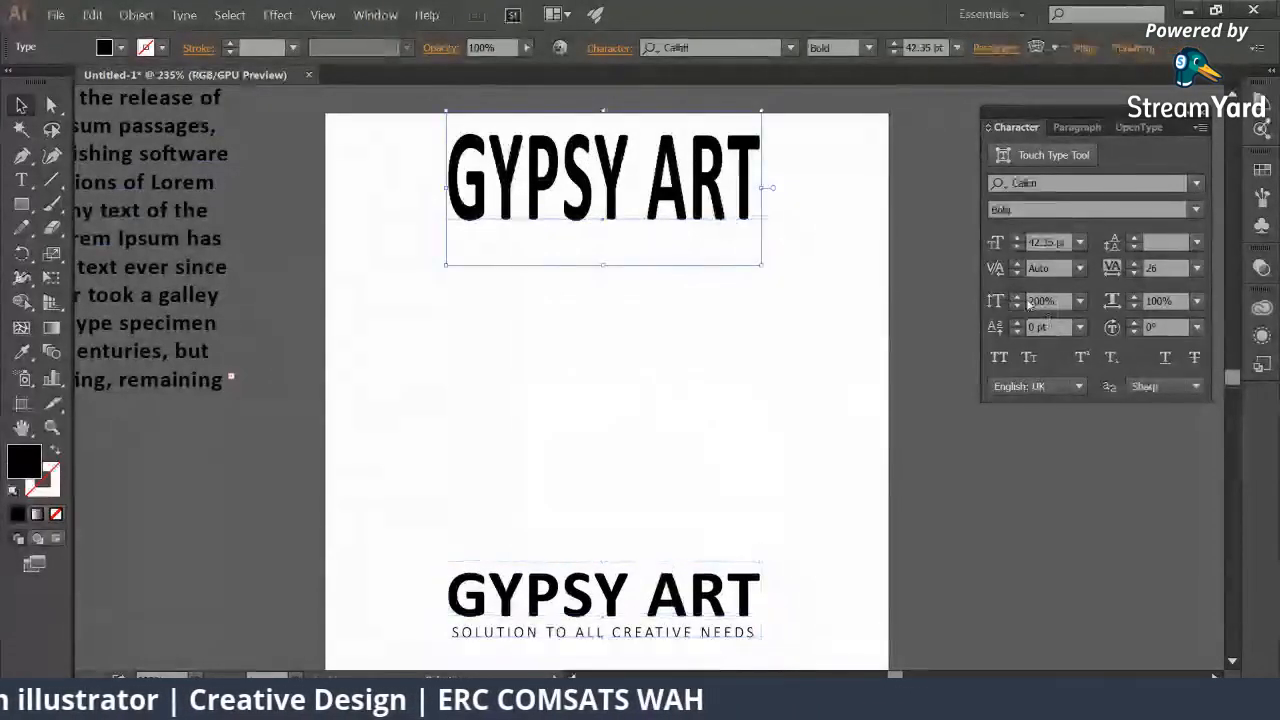
click(1134, 297)
click(1134, 297)
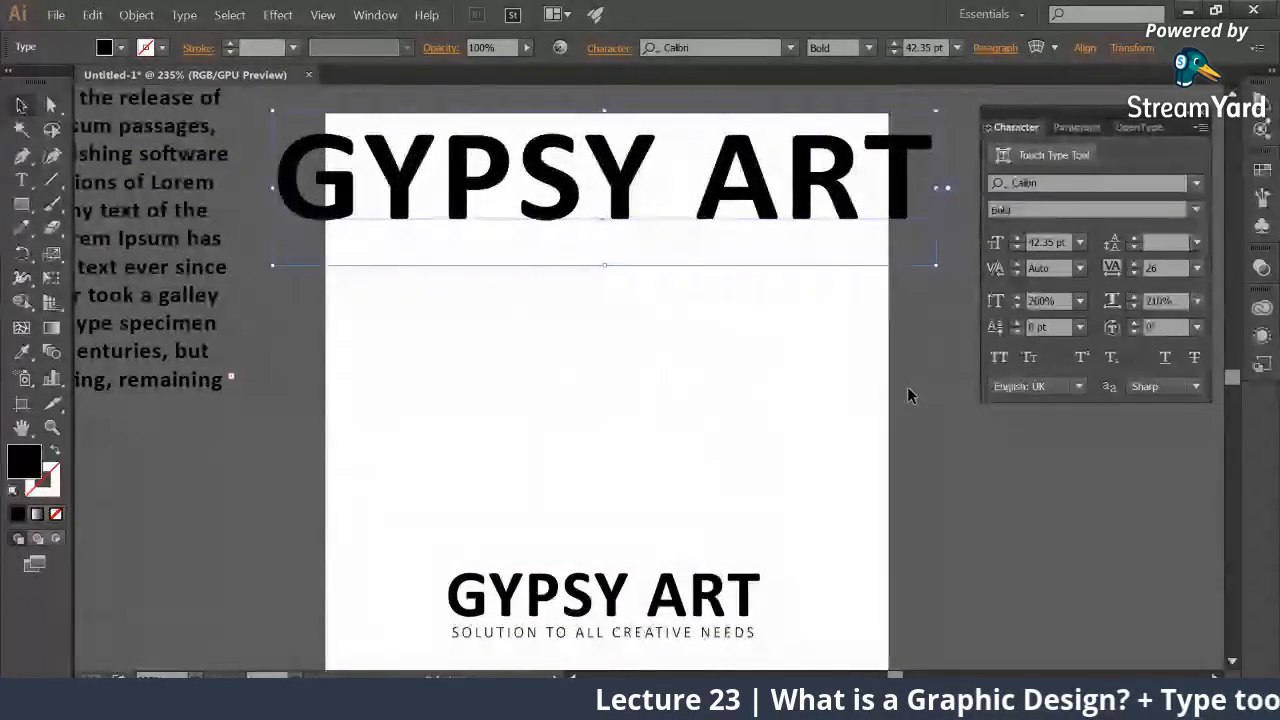
key(ctrl+z)
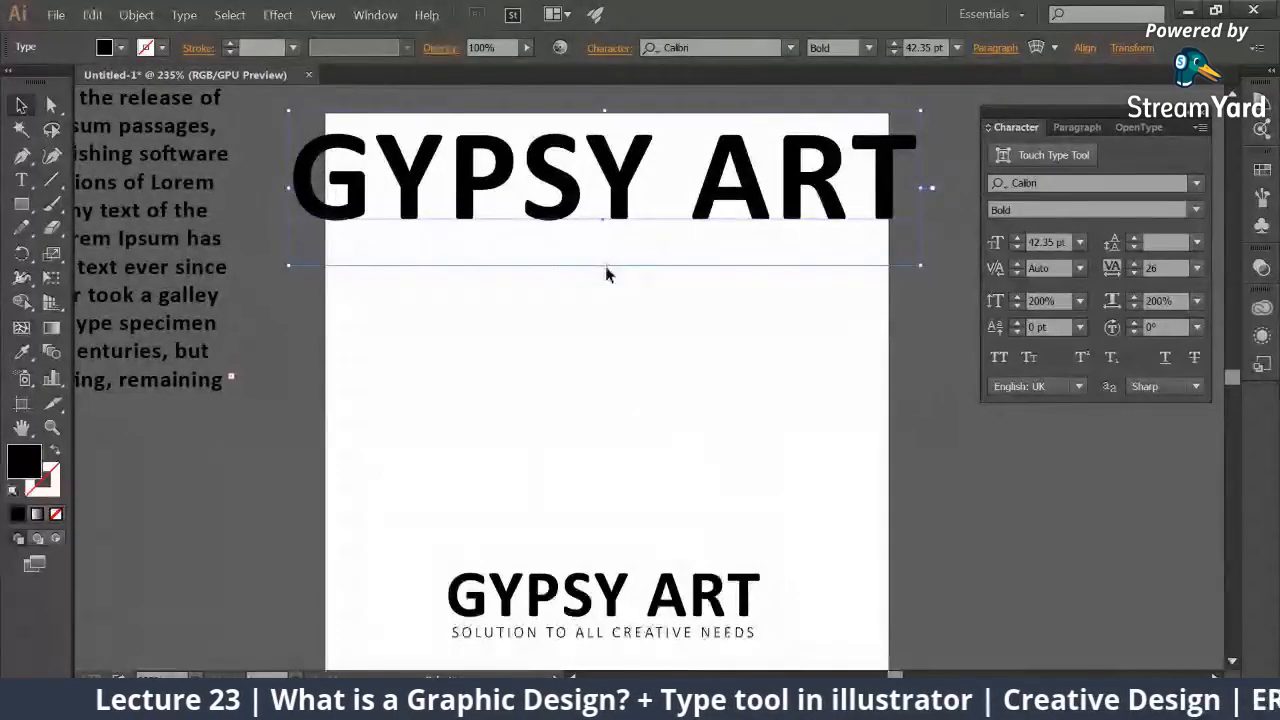
Step: Set both the vertical and horizontal scale of the stretched title copy to 100%
click(1042, 300)
text(100)
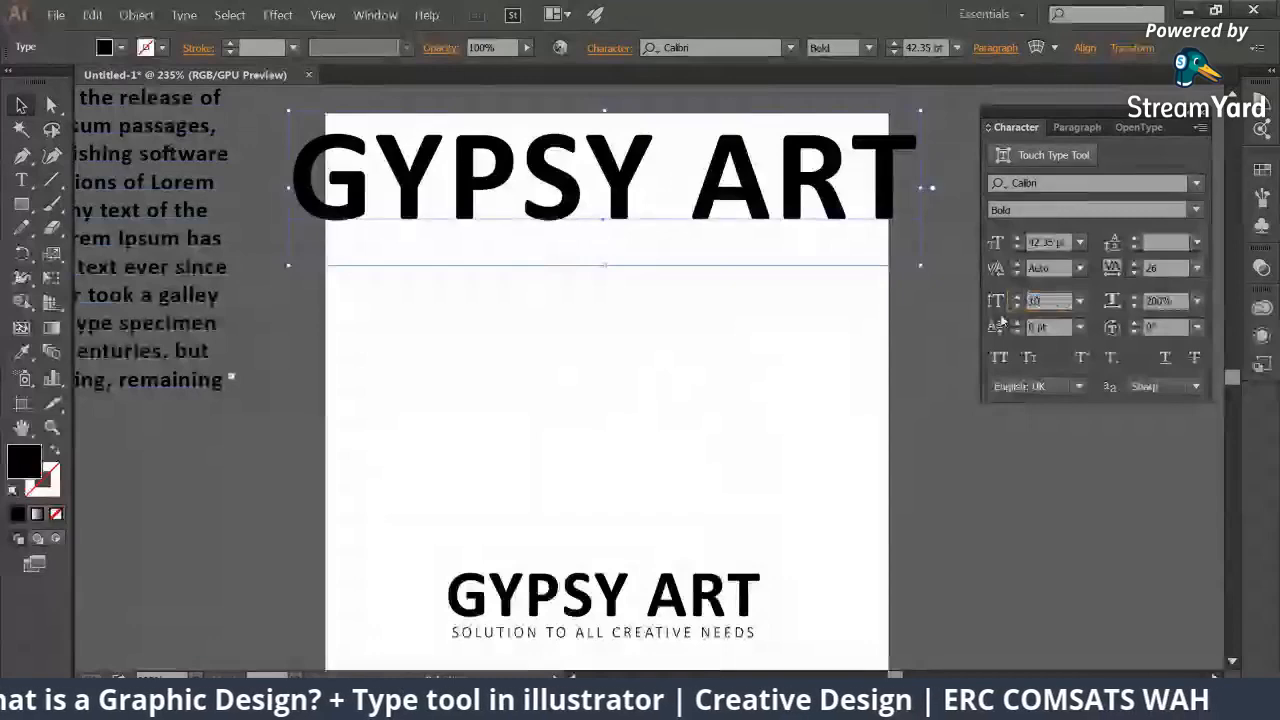
key(Tab)
text(100)
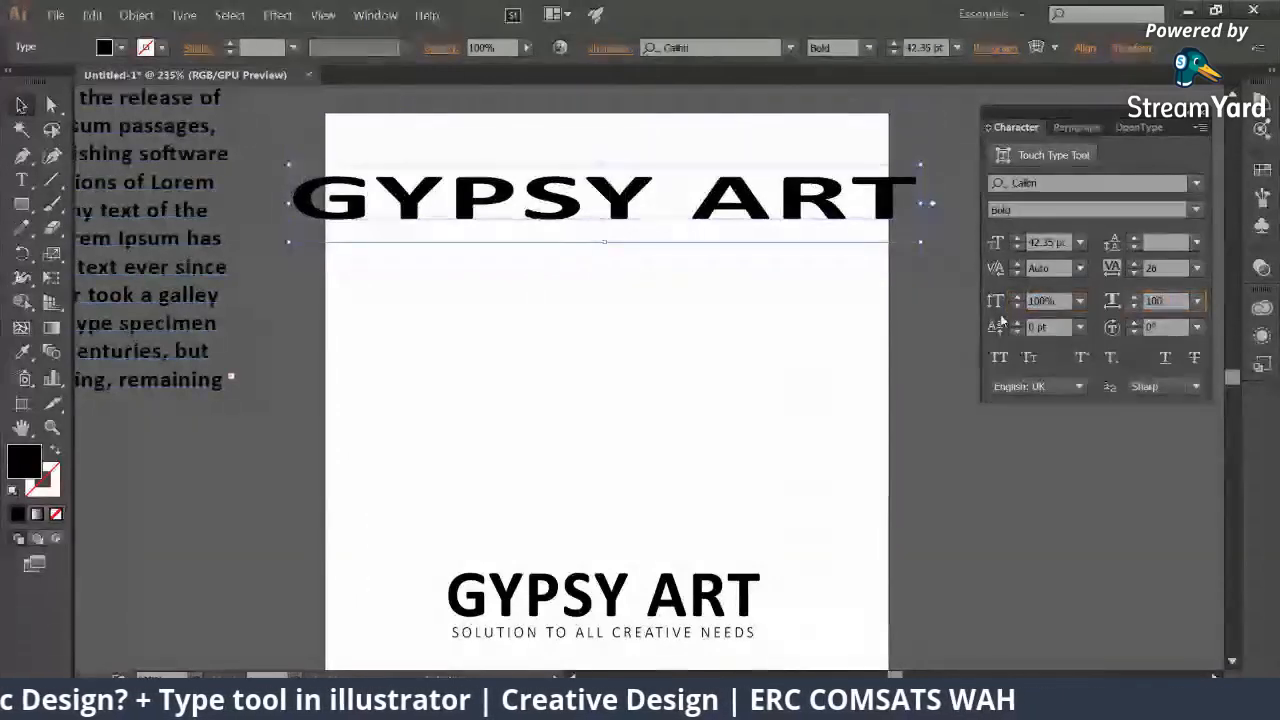
key(Return)
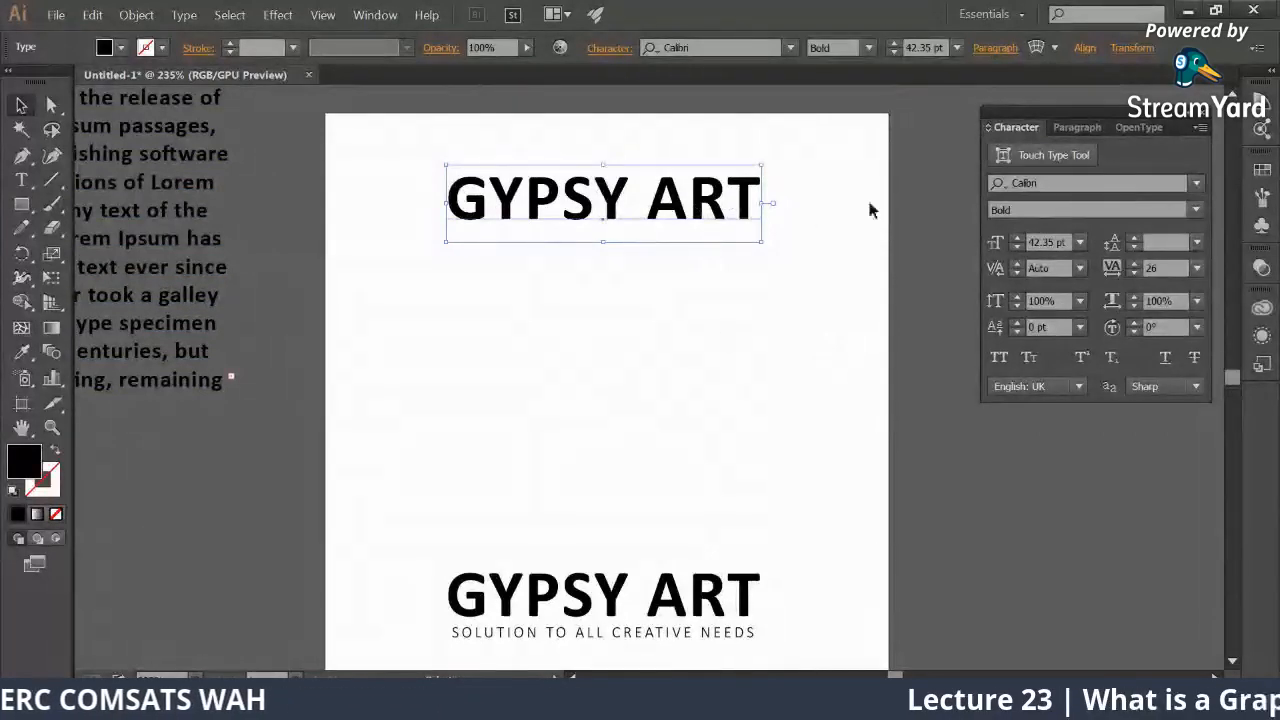
Step: Move the title copy further down the artboard and squeeze its width to about 26.56% horizontal scale
drag(714, 202, 533, 333)
click(632, 394)
drag(642, 452, 639, 446)
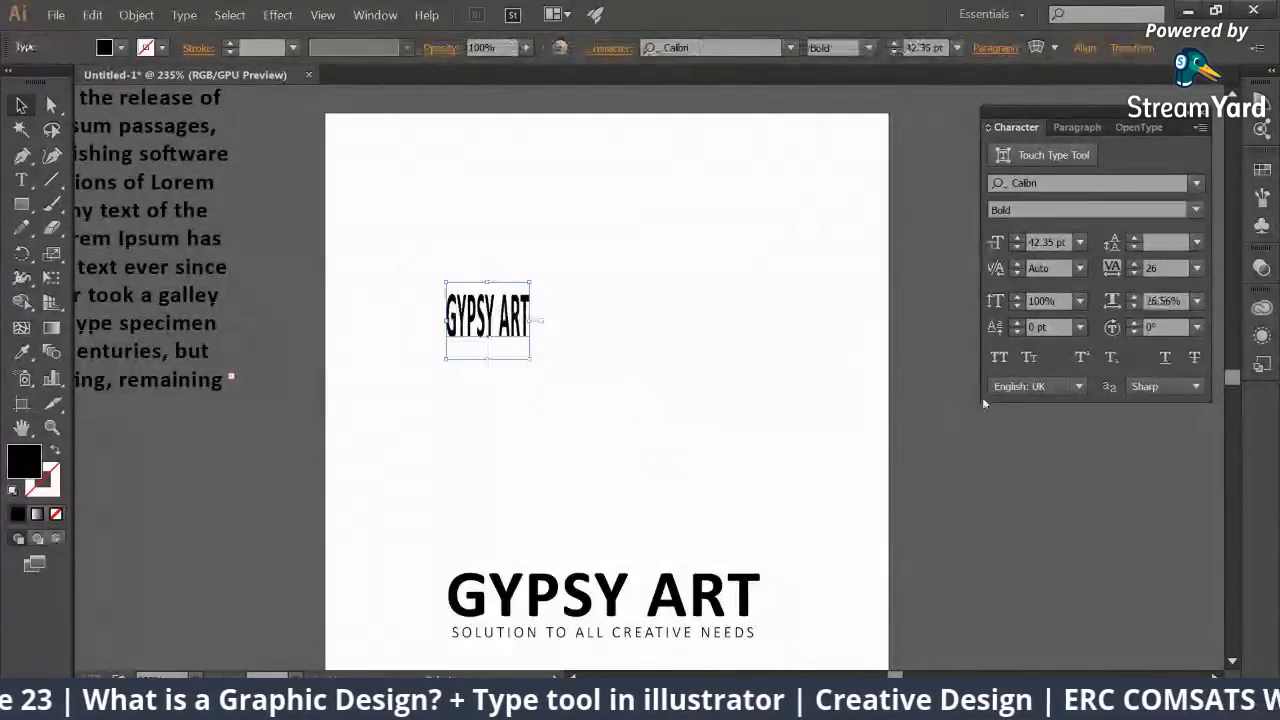
Step: Set the squeezed title's horizontal scale to 100% and centre it near the artboard's upper edge
double_click(1160, 300)
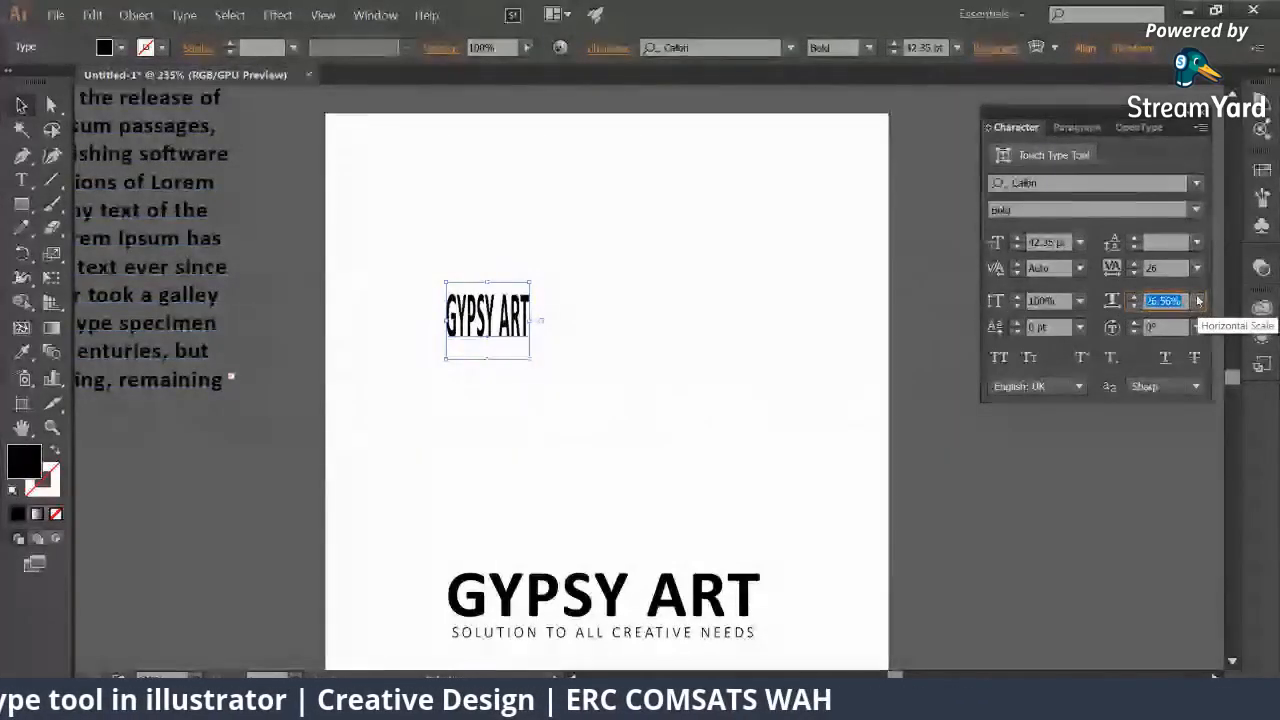
text(100)
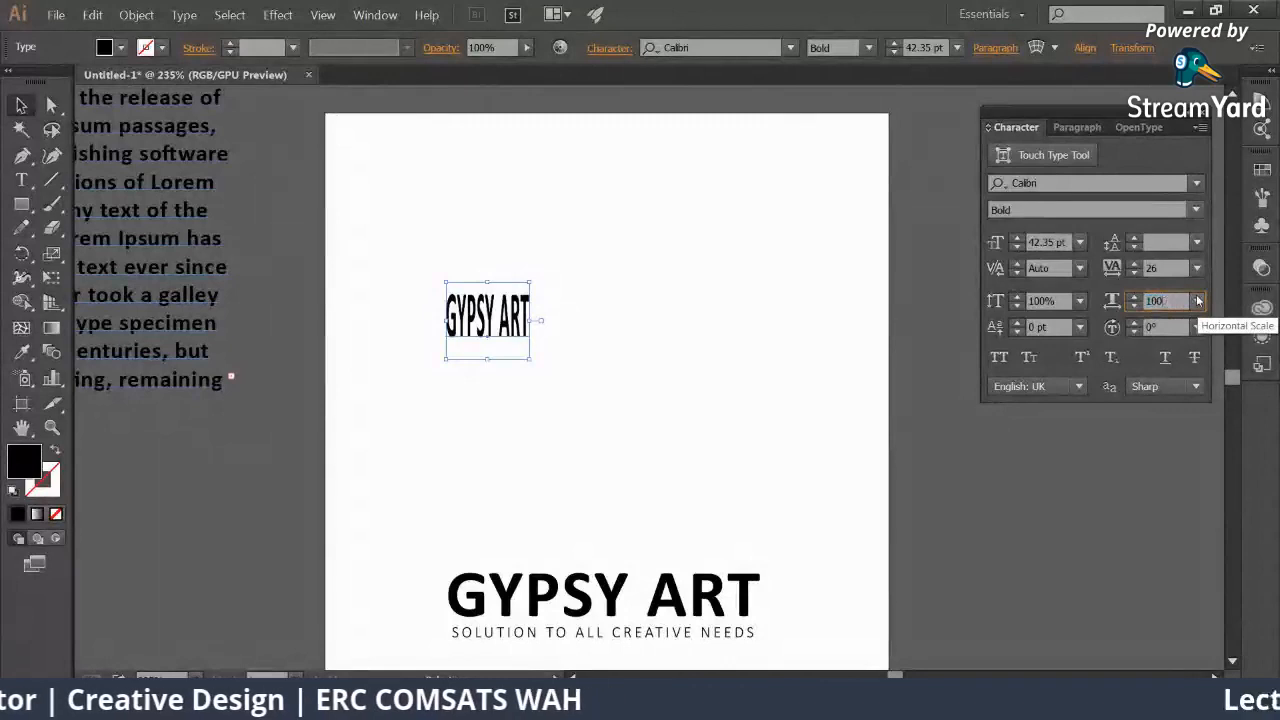
key(Return)
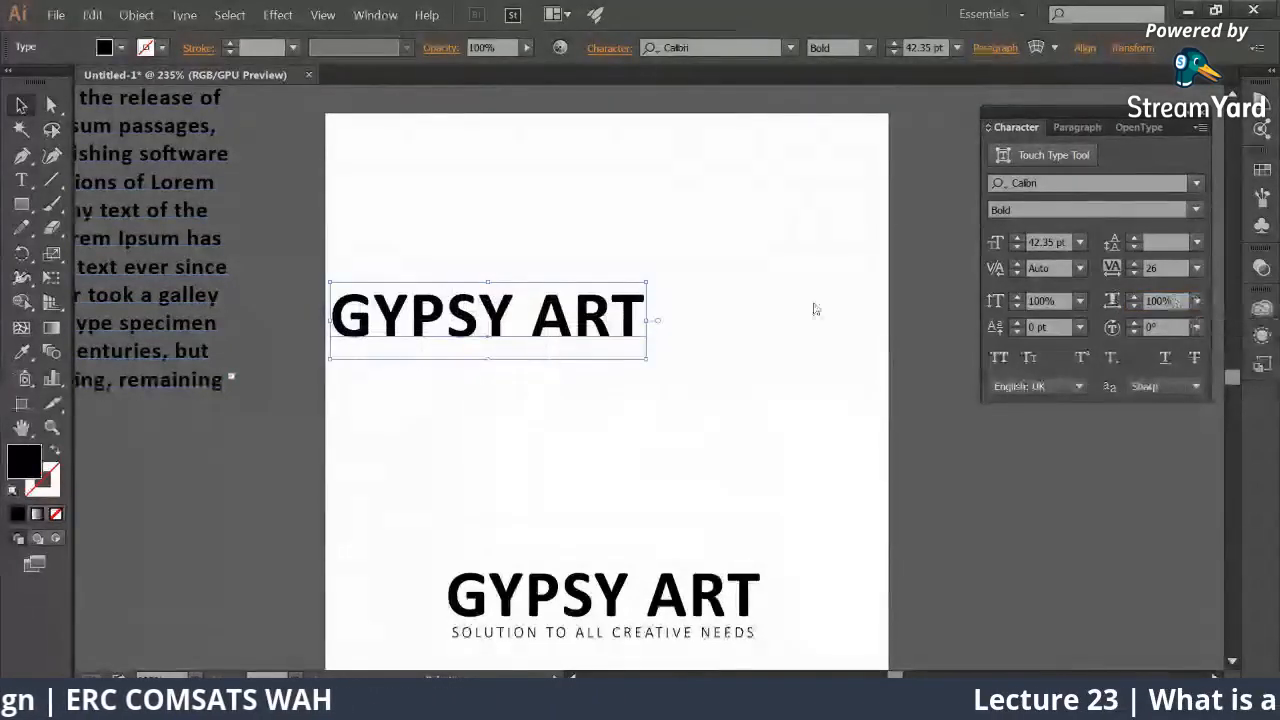
drag(628, 320, 727, 240)
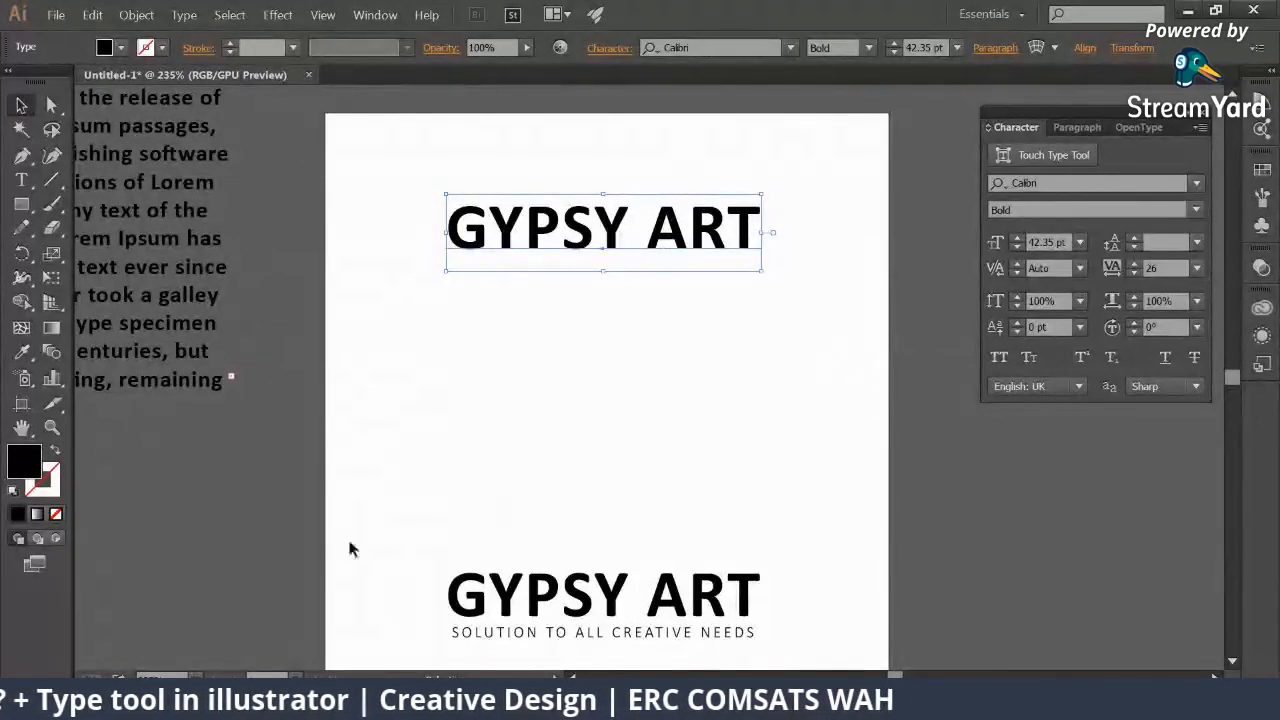
Step: Switch to StreamYard to check the viewers' comments, and return to Illustrator
click(142, 668)
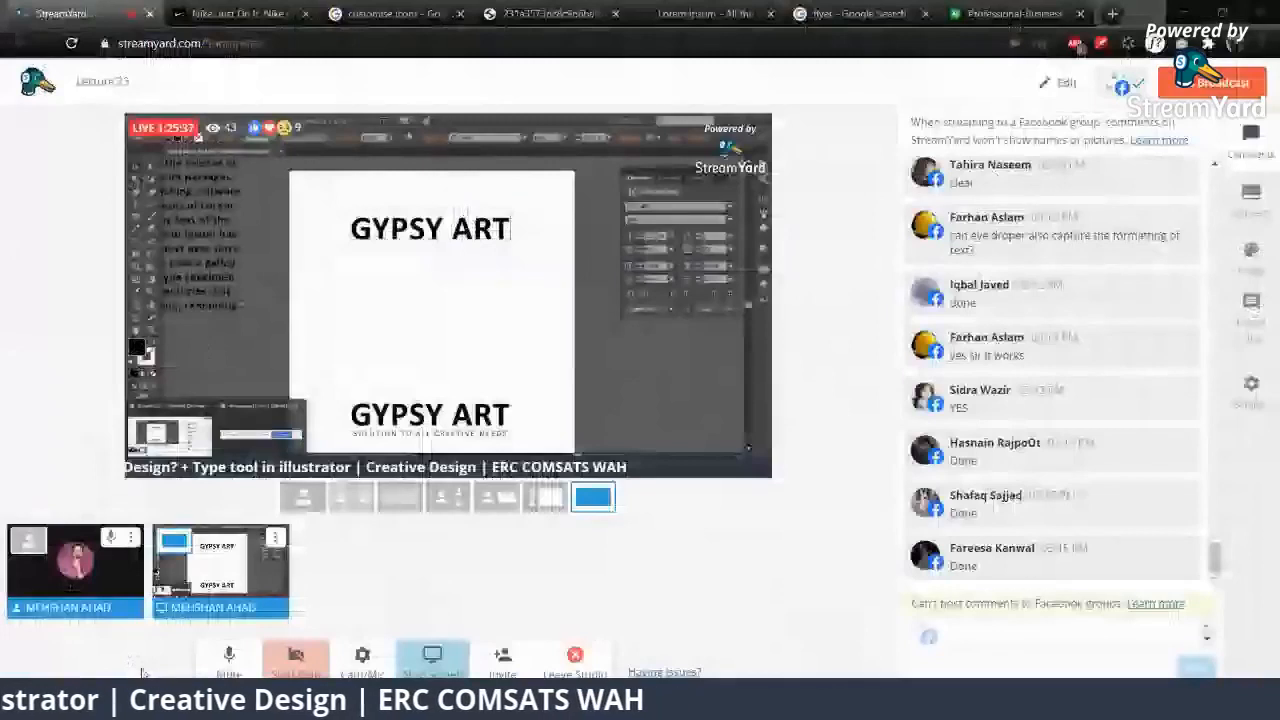
key(alt+Tab)
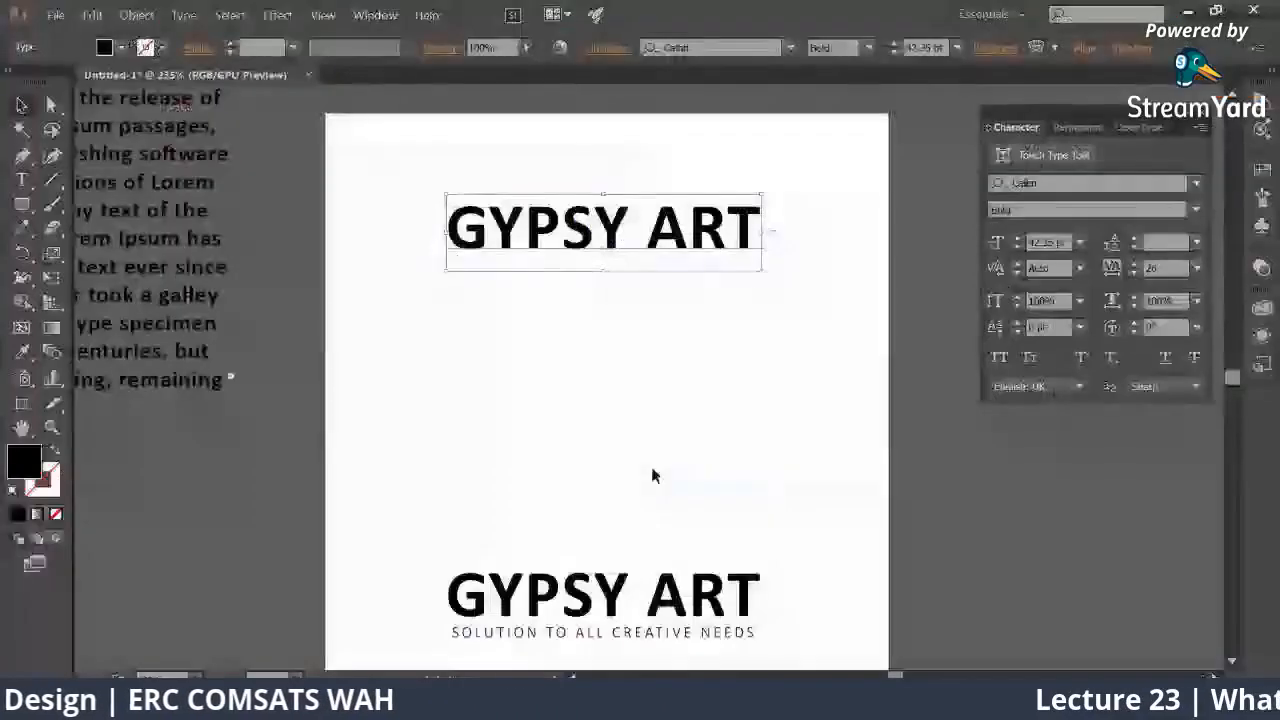
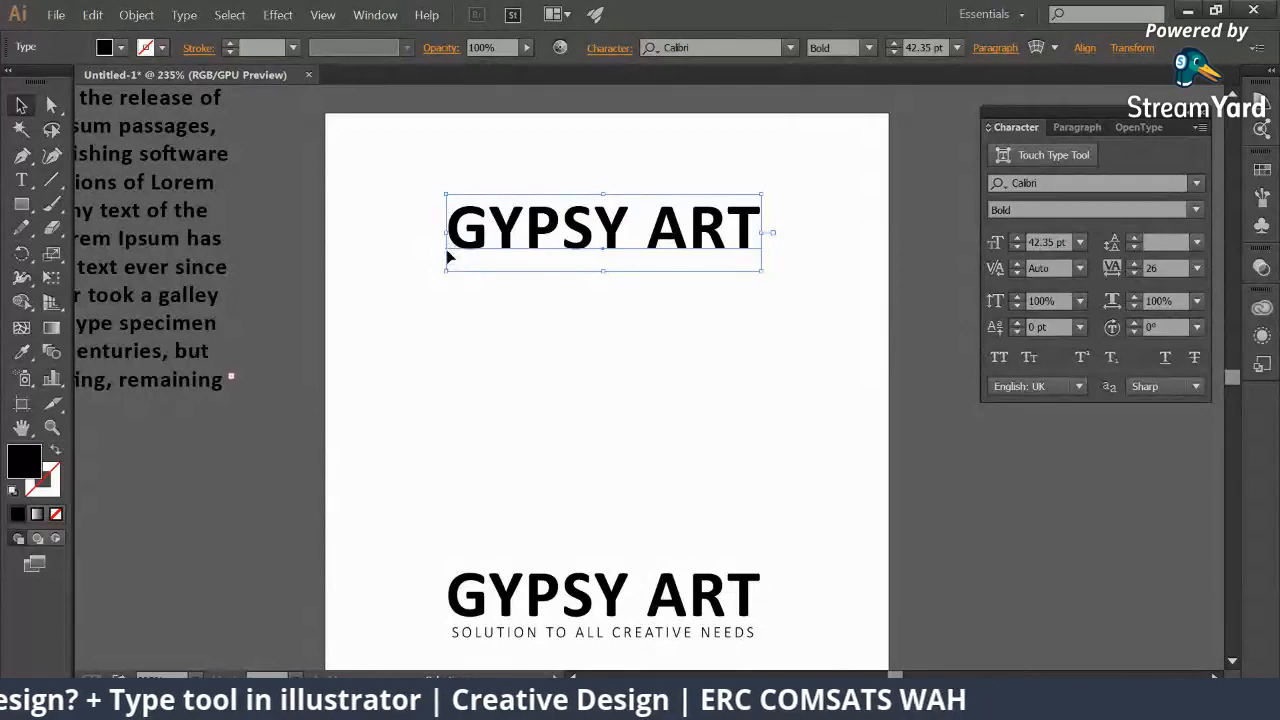
Step: Raise the upper GYPSY ART title's baseline shift to 34 pt and deselect it
click(1017, 323)
click(1017, 323)
click(1017, 323)
click(1017, 323)
click(1017, 323)
click(1017, 323)
click(1017, 323)
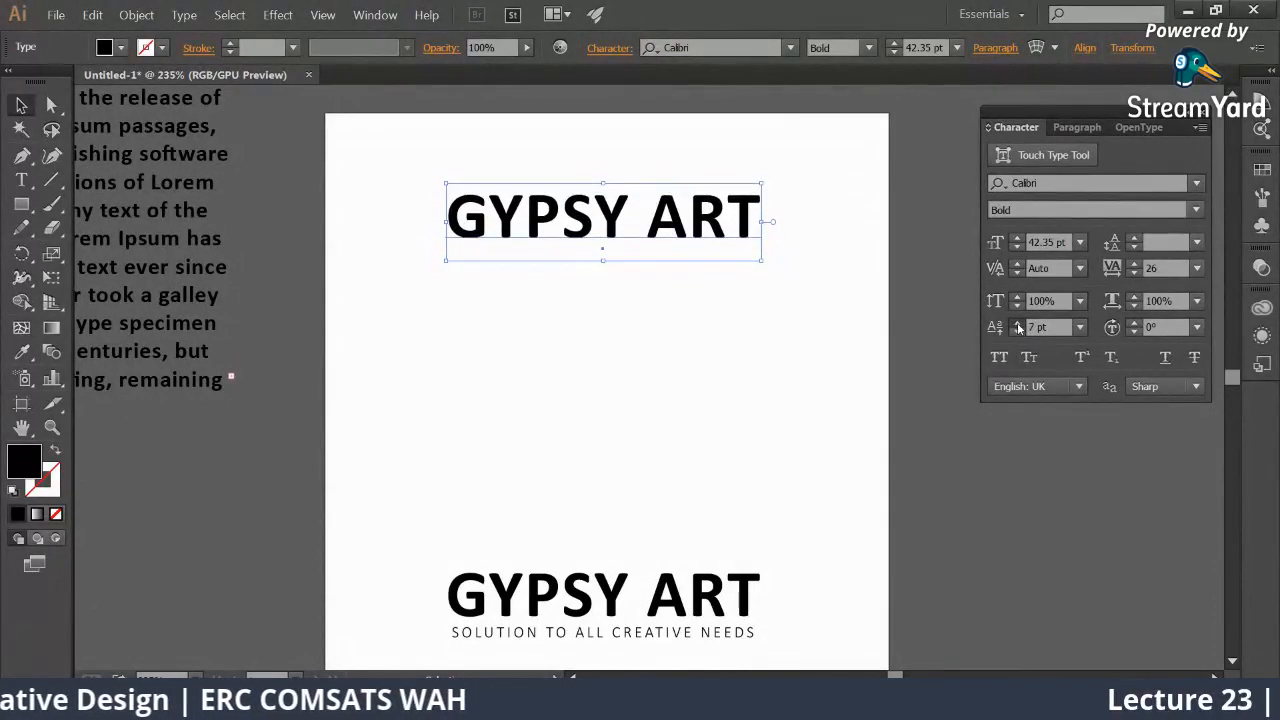
drag(1018, 325, 1018, 327)
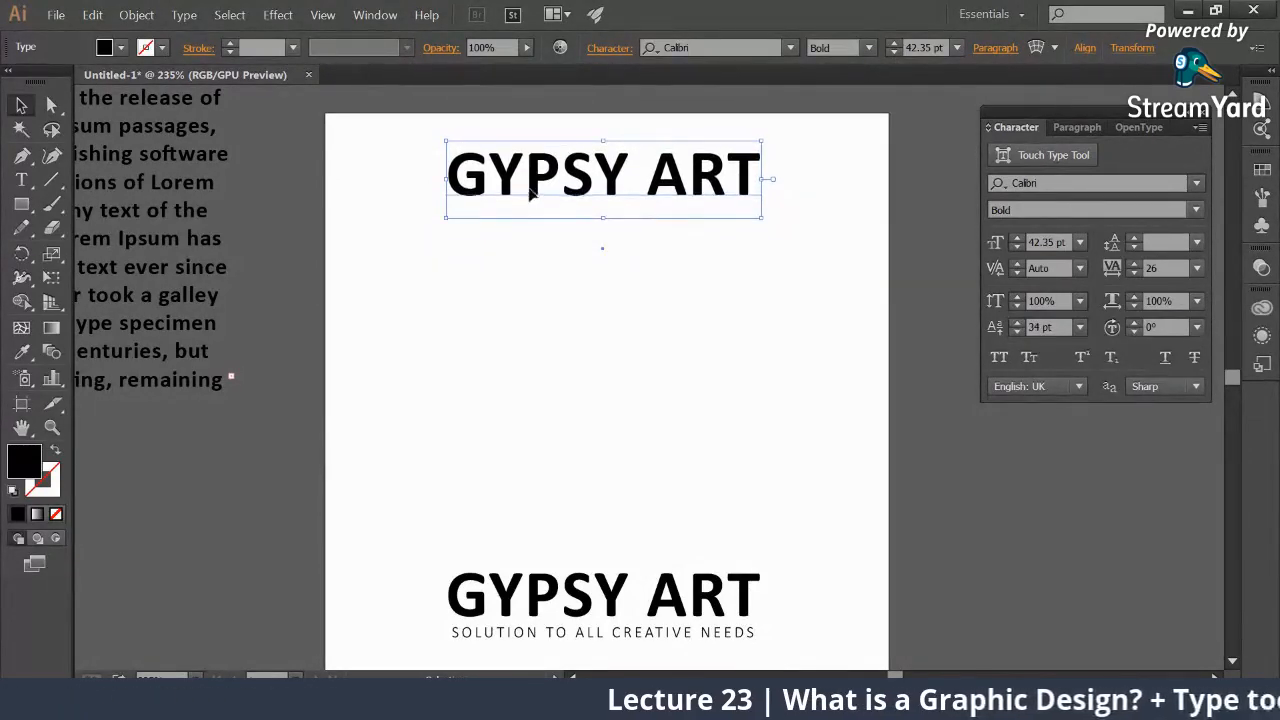
click(441, 316)
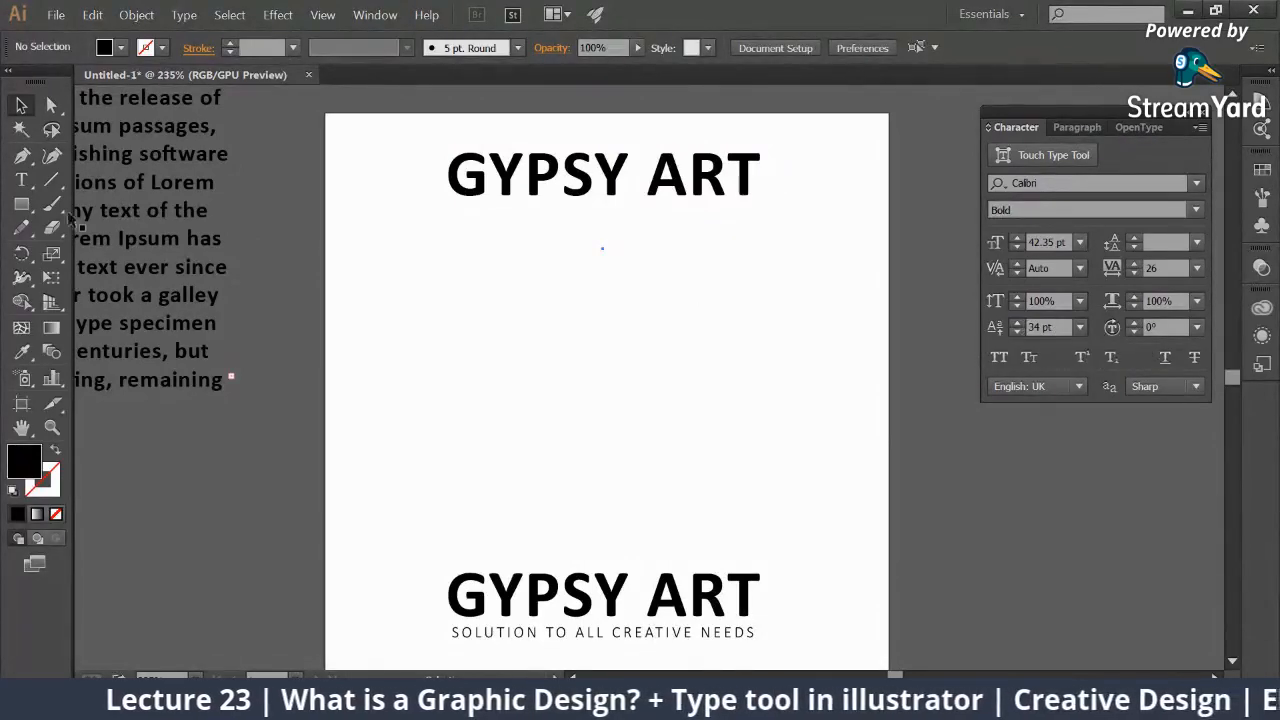
Step: Add the point text GYPSY in the middle of the artboard with the Type tool
click(22, 181)
click(537, 420)
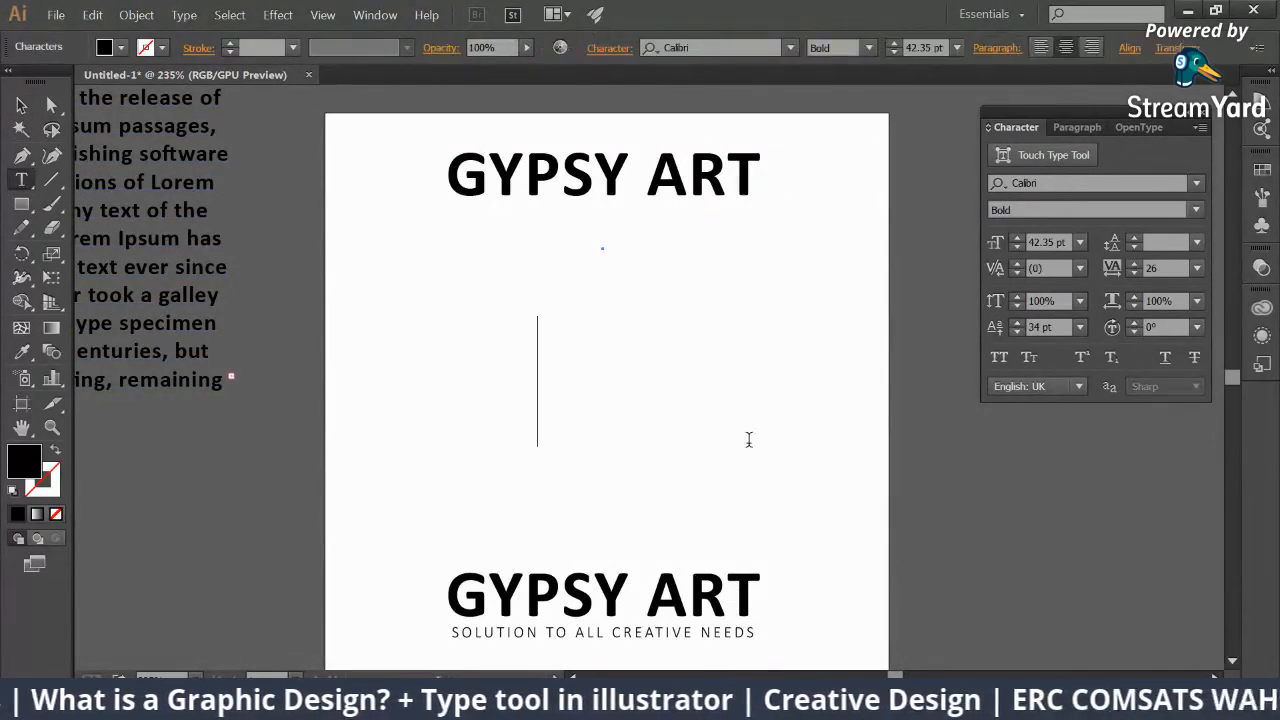
text(GYPSY)
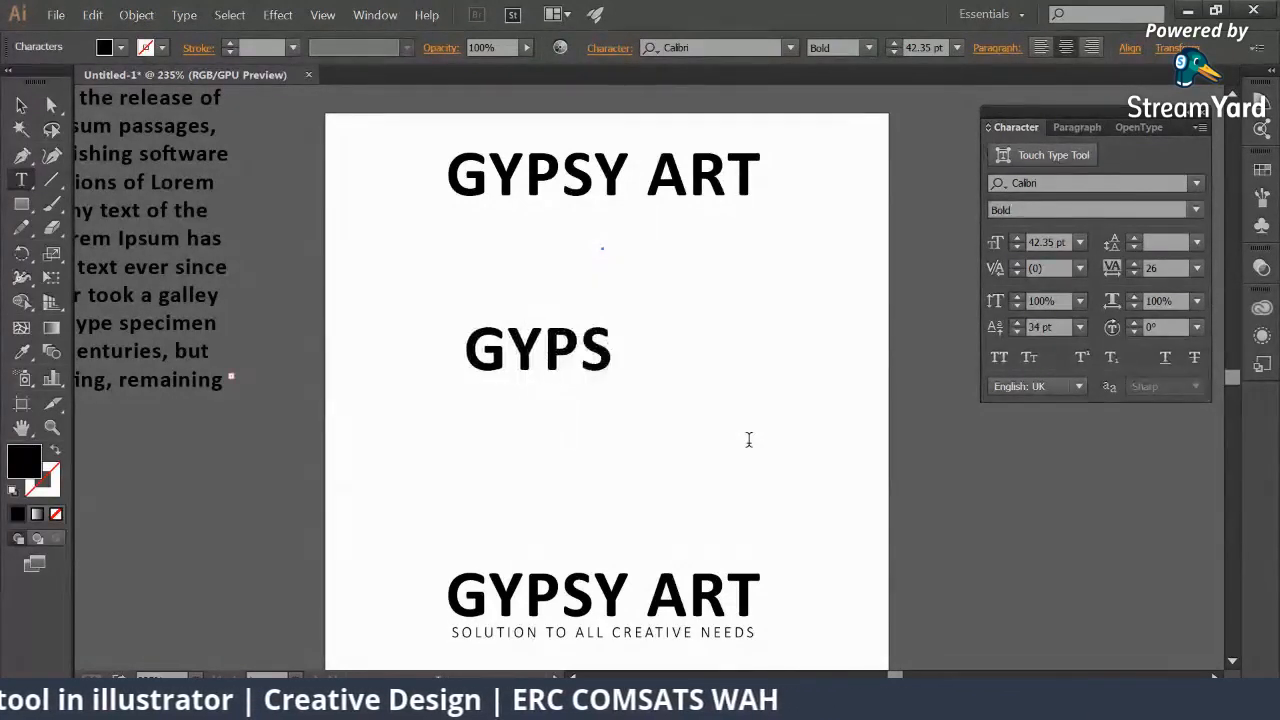
click(22, 105)
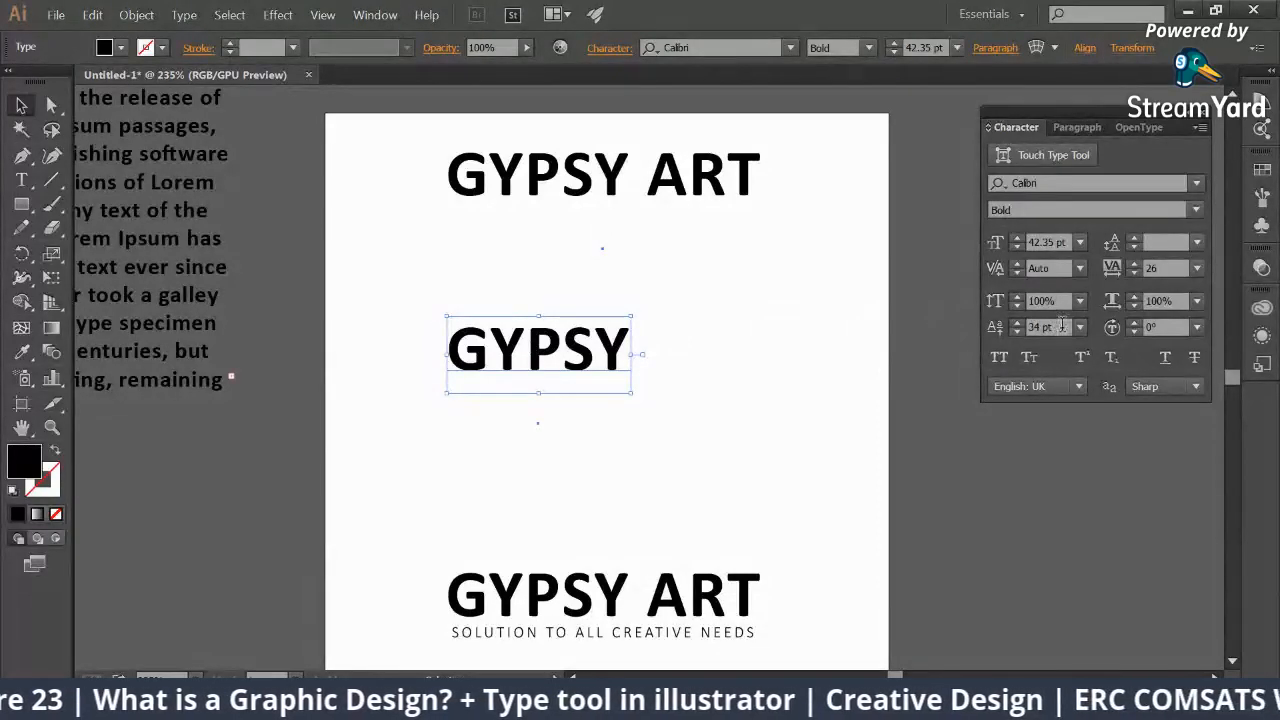
Step: Set the baseline shift of the new GYPSY text to 0 pt
drag(1062, 325, 1006, 330)
text(0)
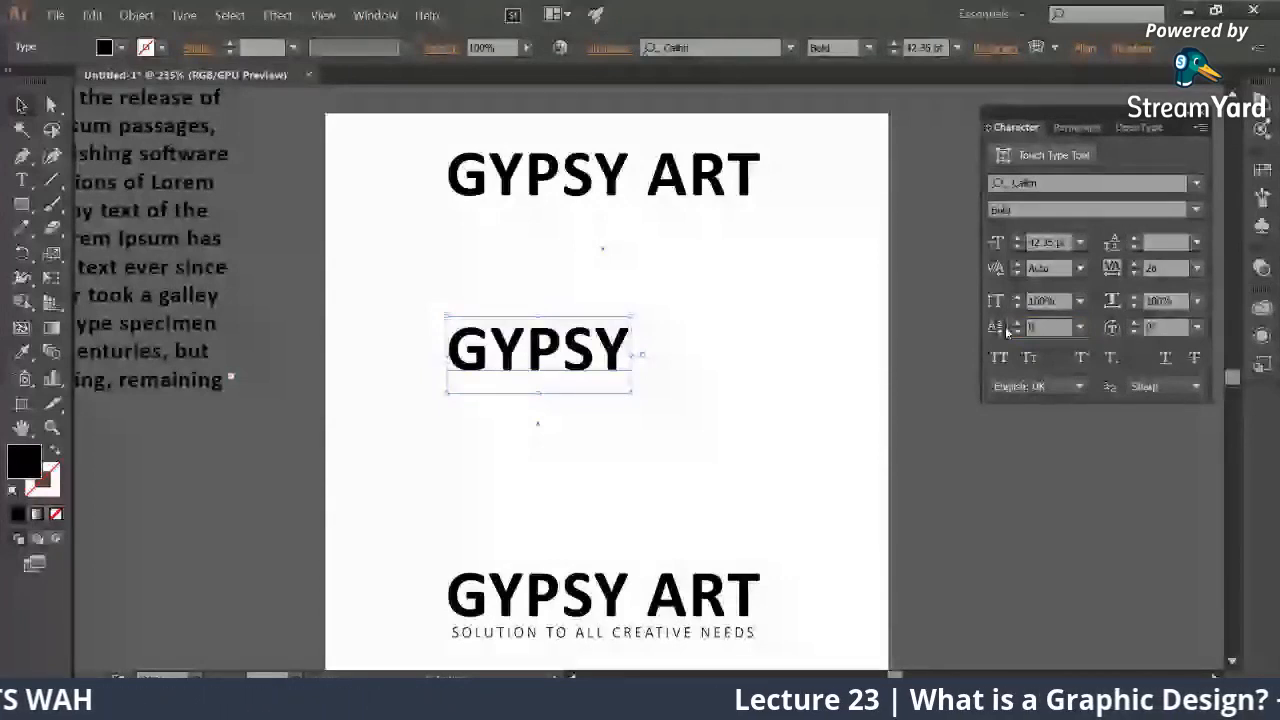
key(Return)
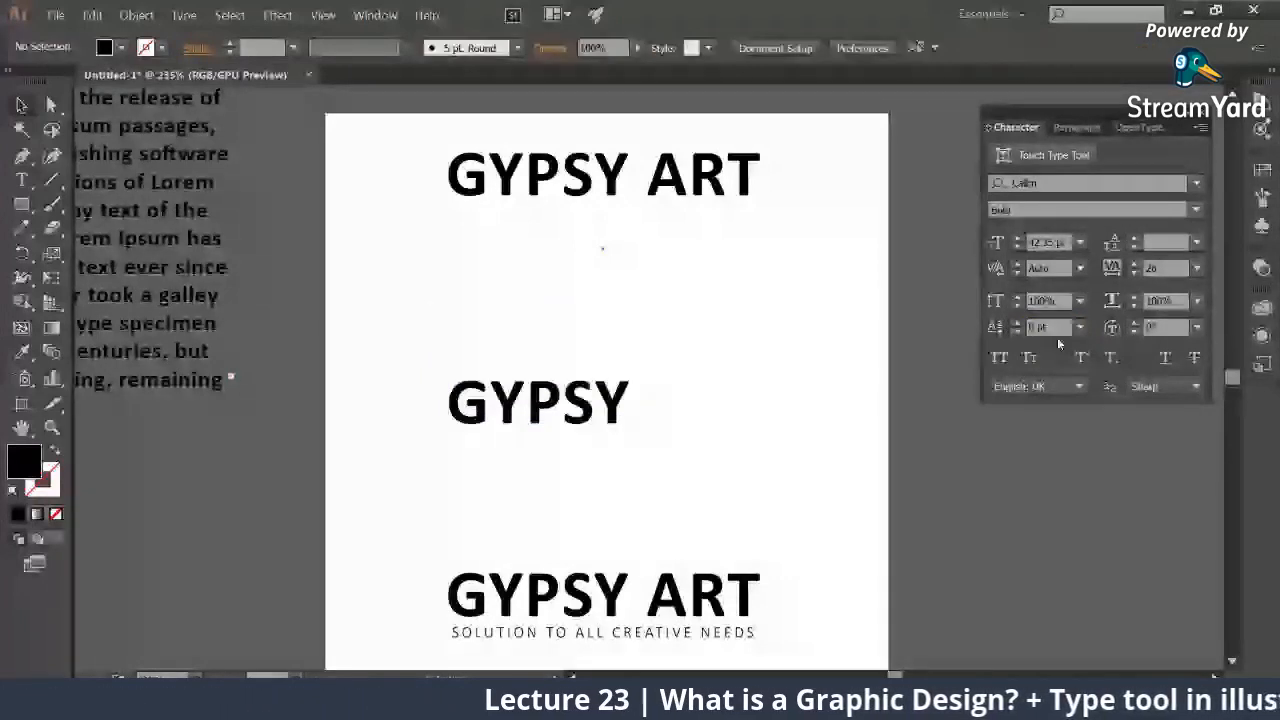
Step: Increase the character rotation of the GYPSY text to 180°
click(590, 392)
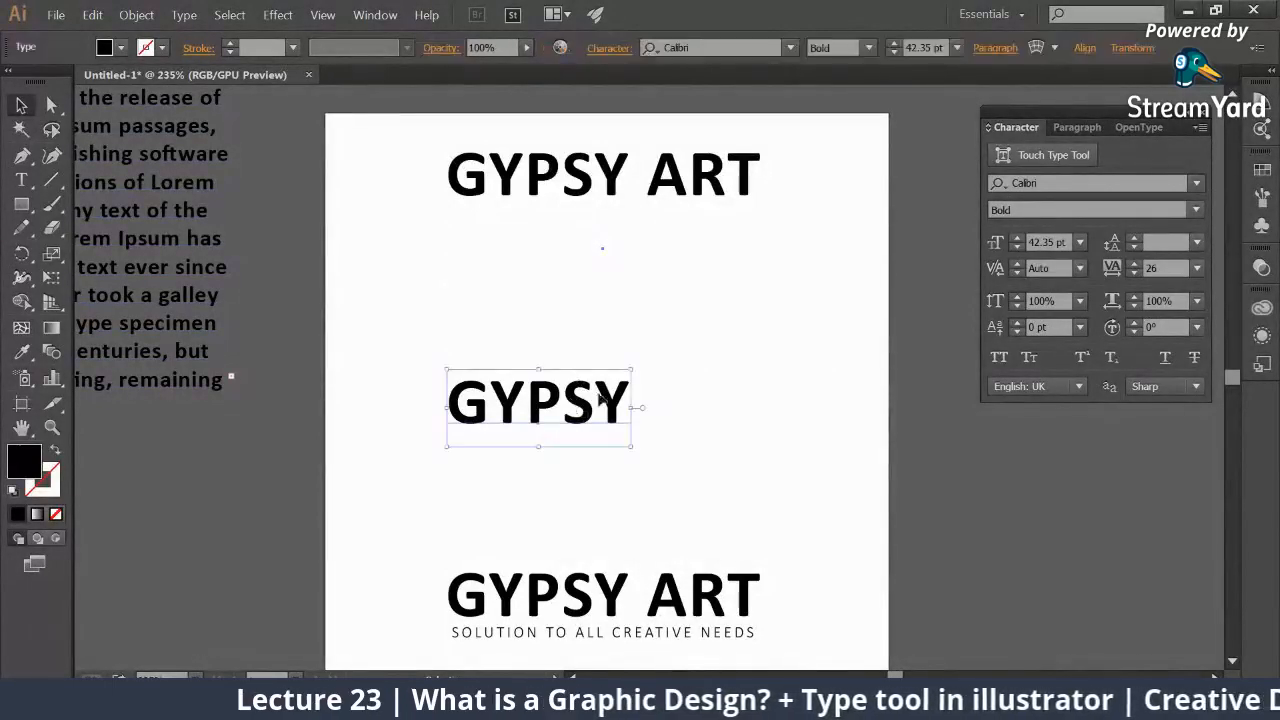
click(1133, 323)
click(1133, 323)
click(1133, 323)
click(1133, 323)
click(1133, 323)
click(1133, 323)
click(1133, 323)
click(1133, 323)
click(1133, 323)
click(1133, 323)
click(1133, 323)
click(1133, 323)
click(1133, 323)
click(1133, 323)
click(1133, 323)
click(1133, 323)
click(1133, 323)
click(1133, 323)
click(1133, 323)
click(1133, 323)
click(1133, 323)
click(1133, 323)
click(1133, 323)
click(1133, 323)
click(1133, 323)
click(1133, 323)
click(1133, 323)
click(1133, 323)
click(1133, 323)
click(1133, 323)
click(1133, 323)
click(1133, 323)
click(1133, 323)
click(1133, 323)
click(1133, 323)
click(1133, 323)
click(1133, 323)
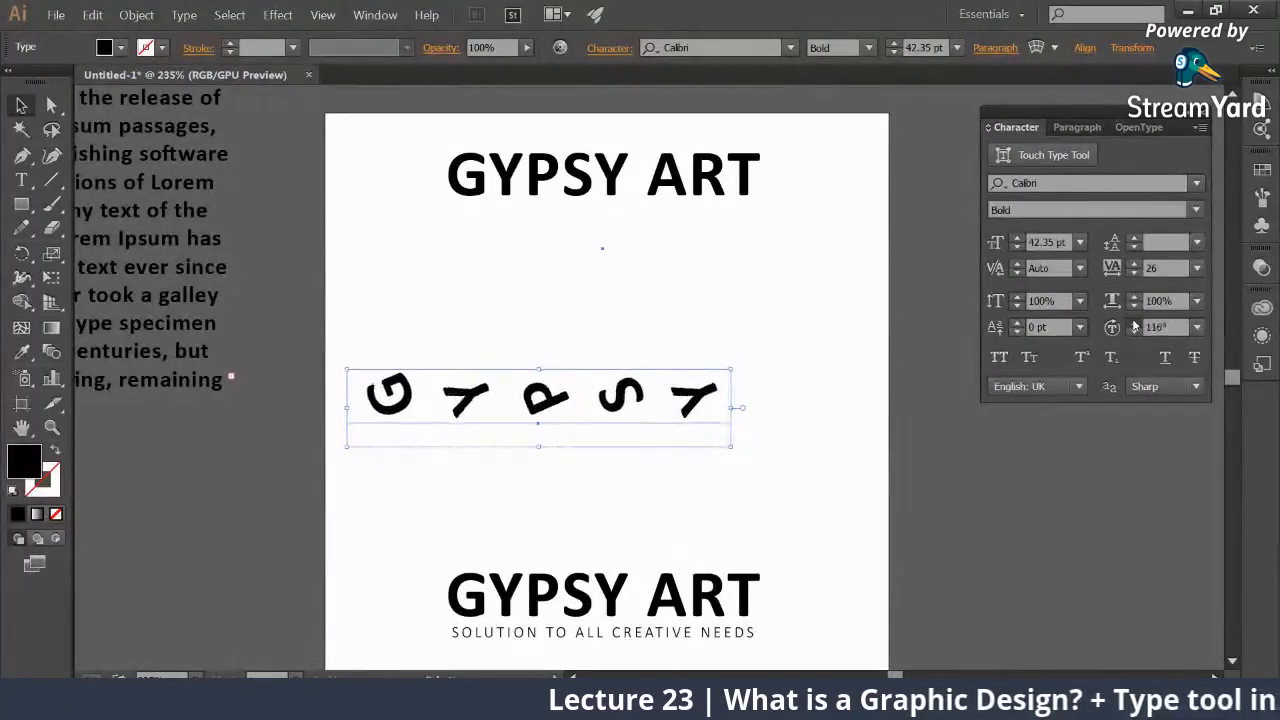
click(1133, 323)
click(1133, 323)
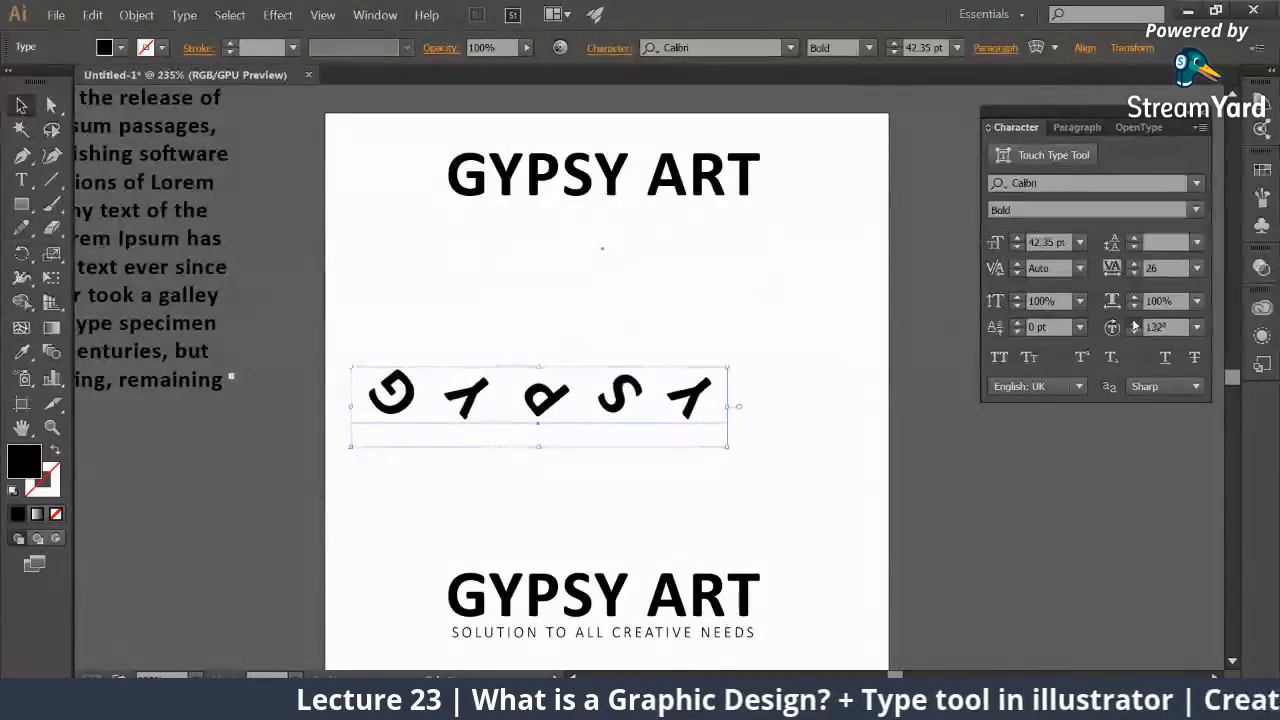
click(1133, 323)
click(1133, 323)
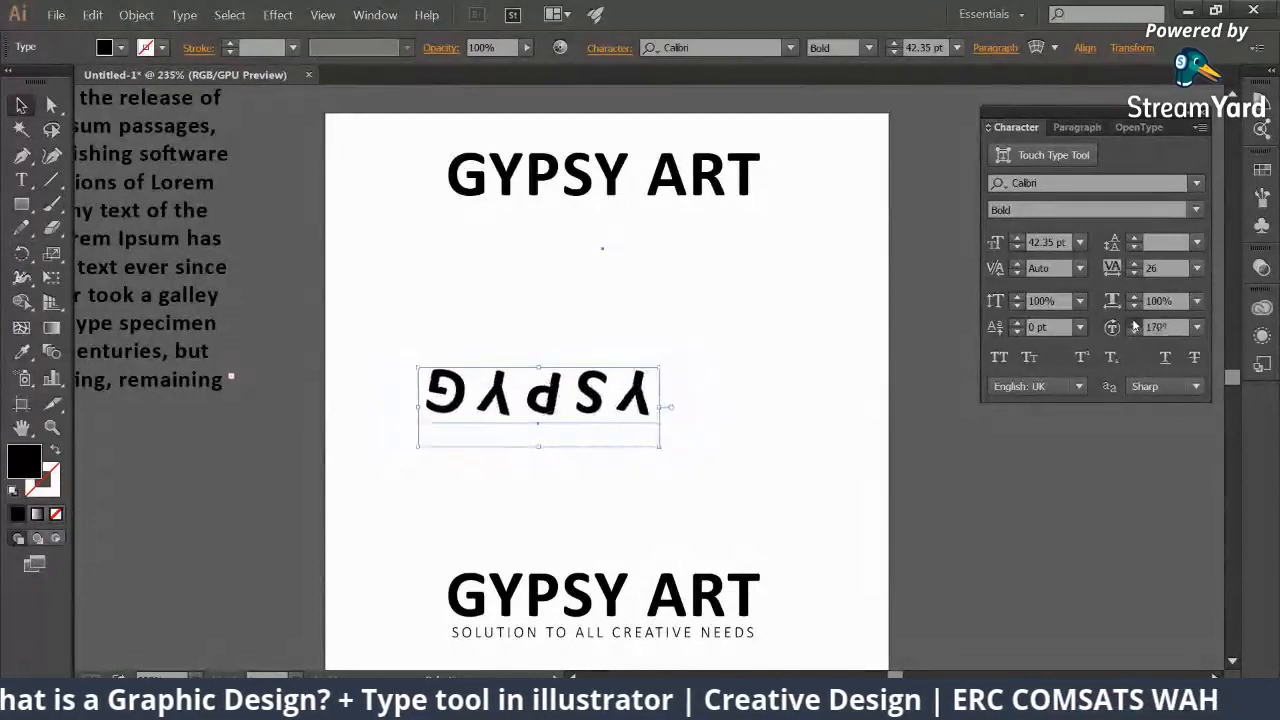
click(1133, 323)
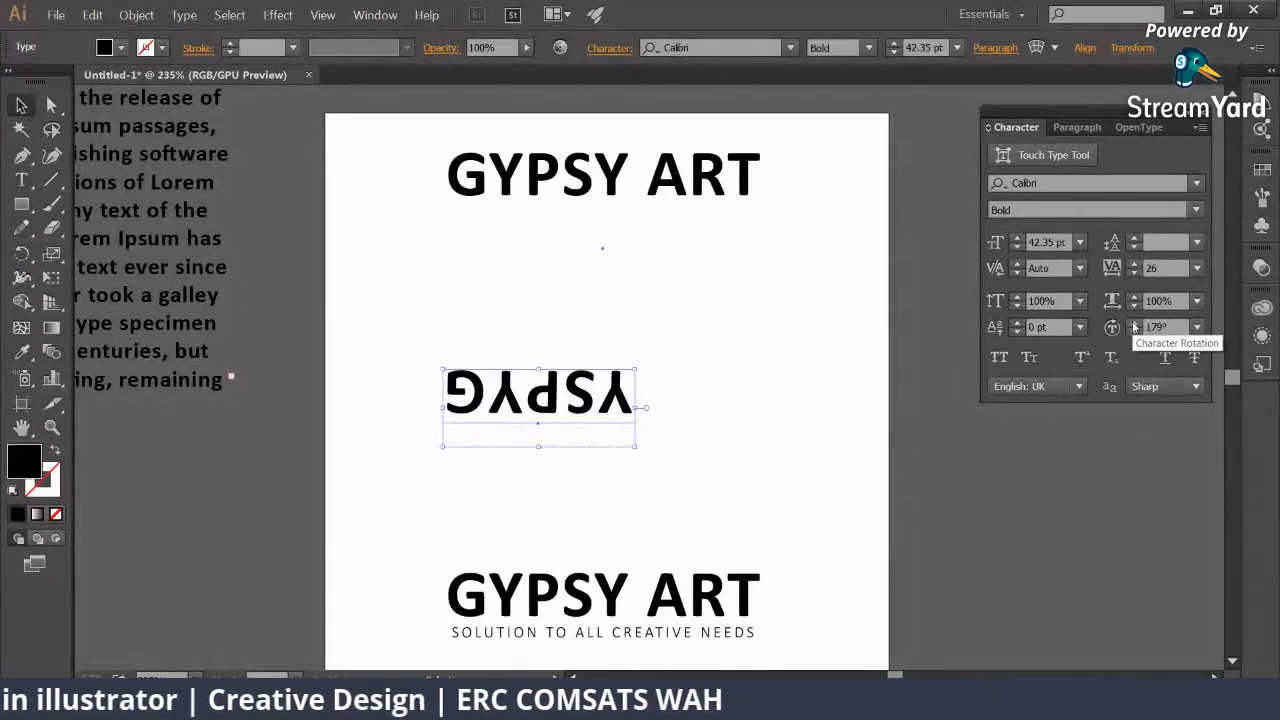
click(1133, 323)
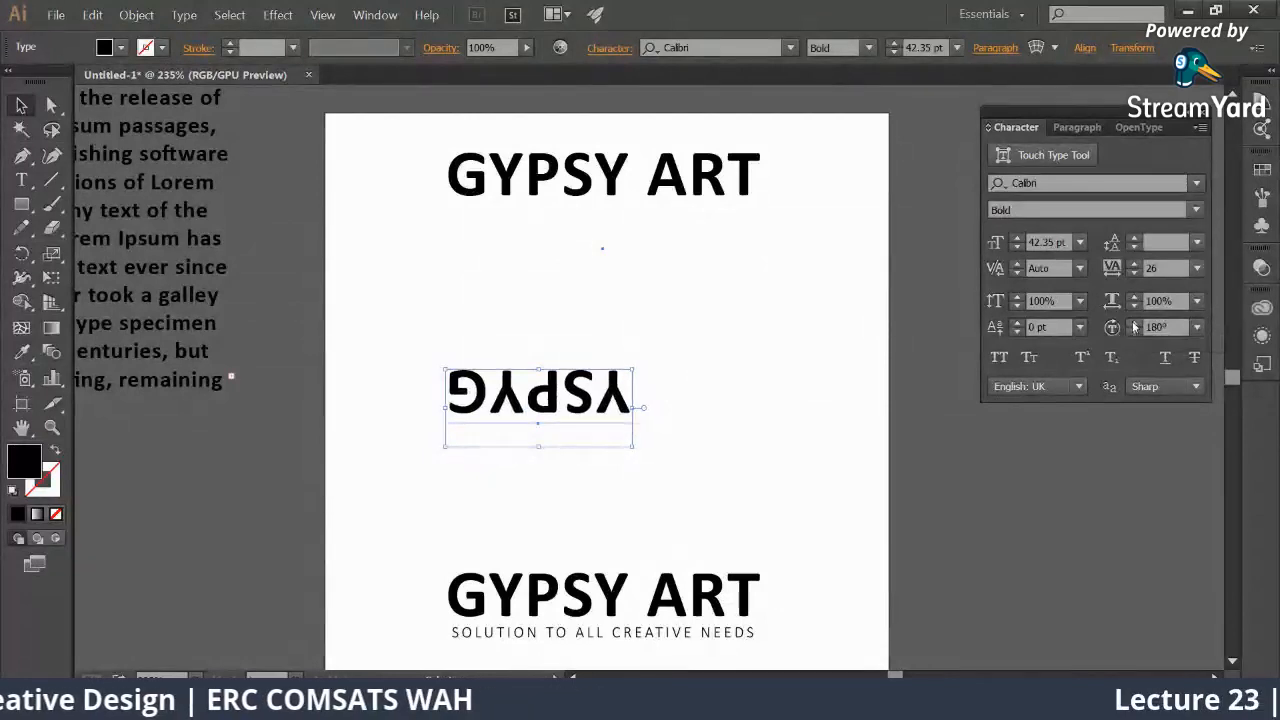
Step: Place a copy of the flipped GYPSY text above it and set the copy's character rotation to 0°
drag(550, 390, 549, 303)
drag(1182, 328, 1106, 326)
text(0)
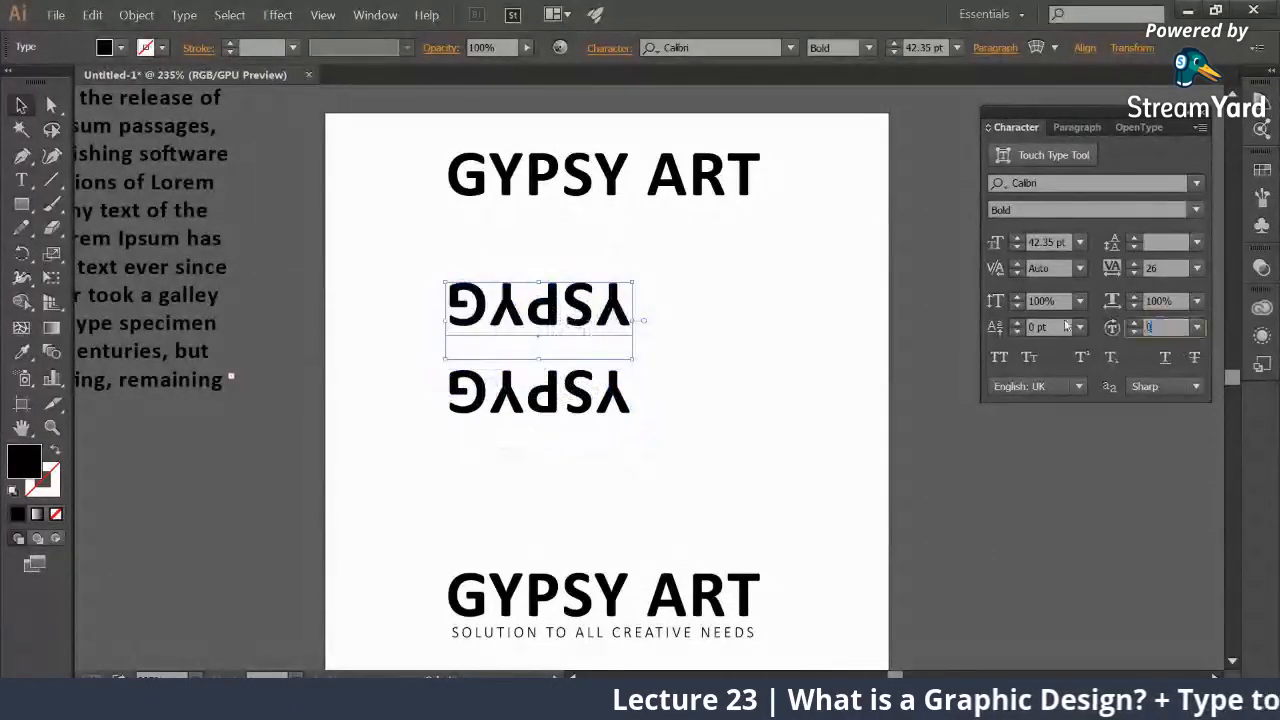
key(Return)
Step: Move the upright GYPSY down until it meets the flipped word like a reflection
click(567, 372)
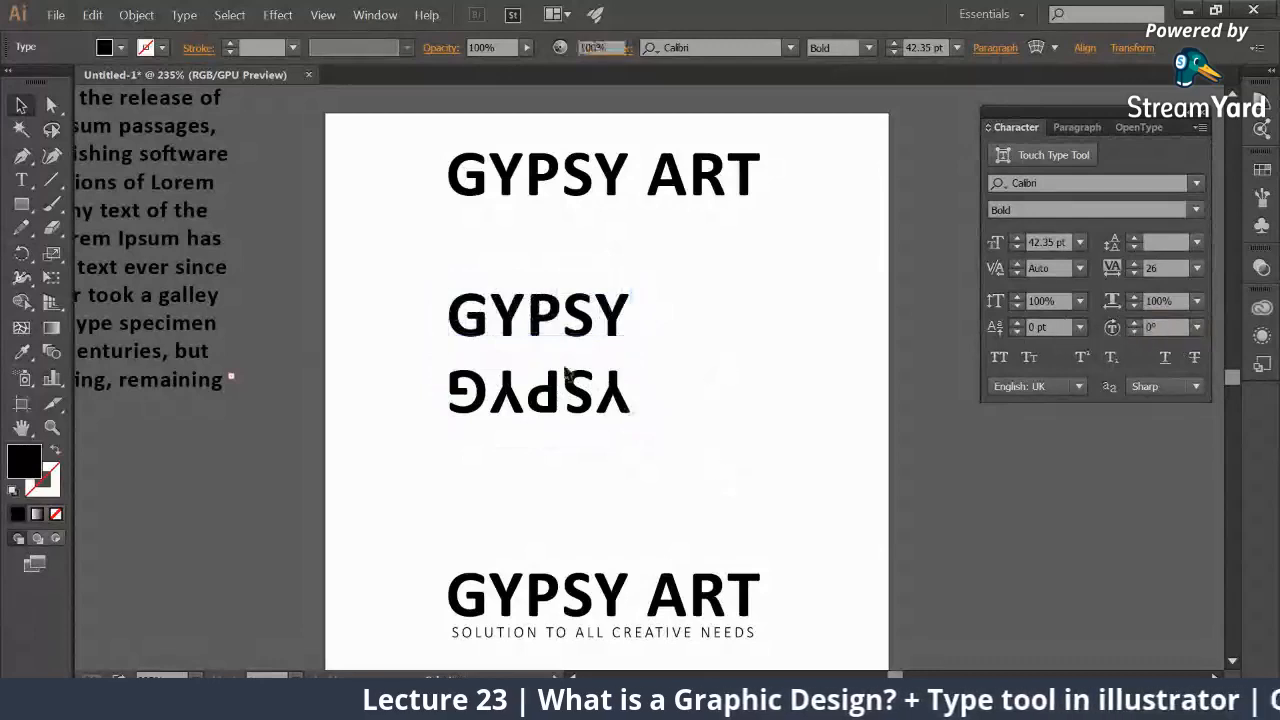
drag(537, 330, 537, 362)
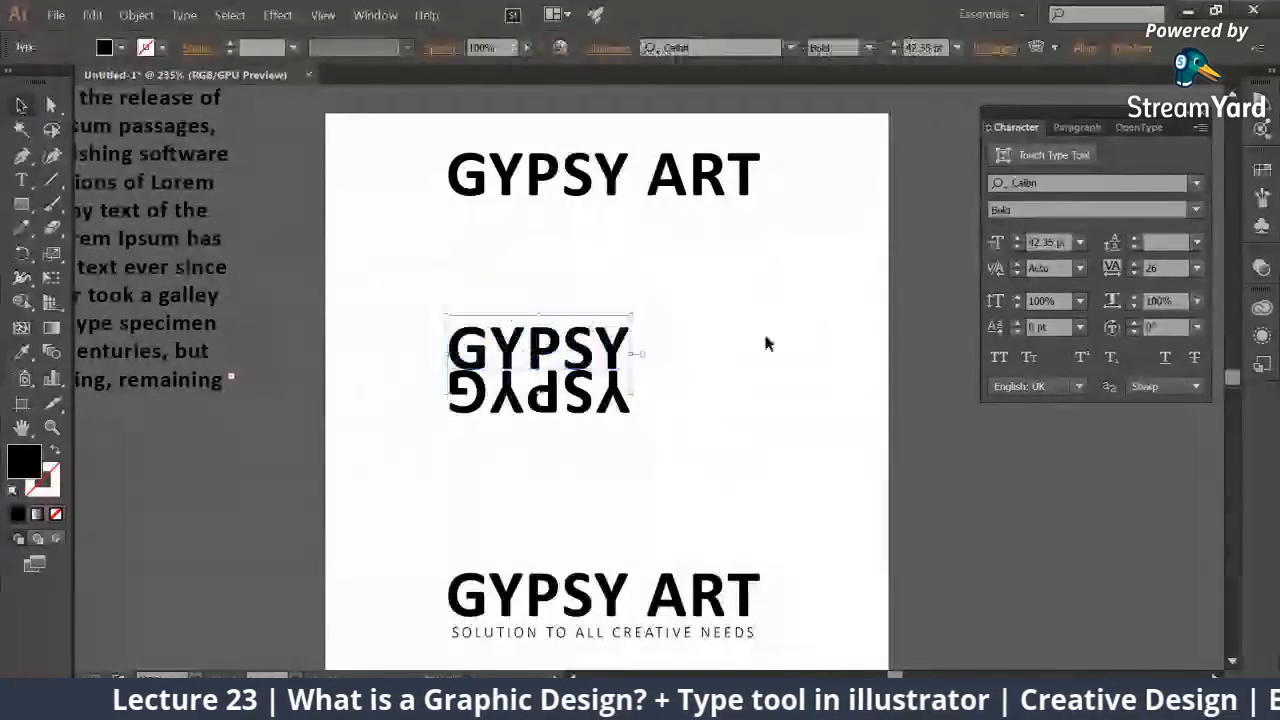
click(485, 430)
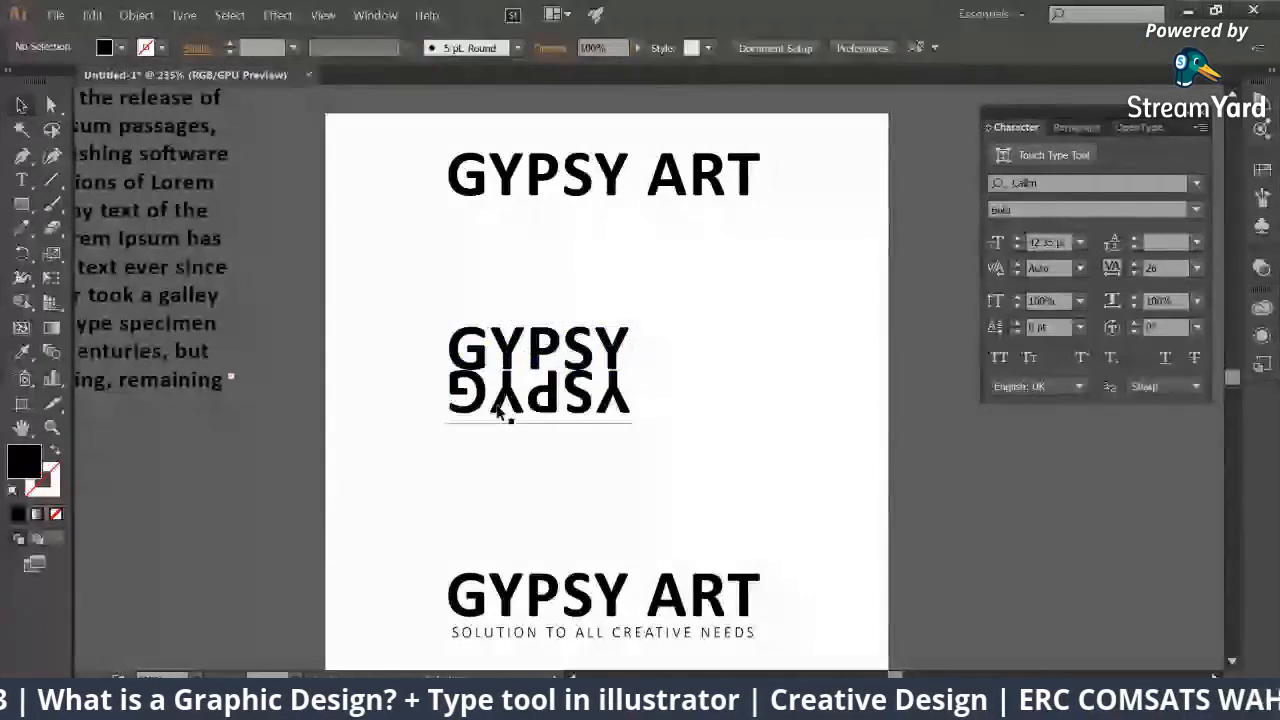
Step: Move the flipped GYPSY off the artboard's right edge and position the upright GYPSY below the upper title
drag(630, 405, 588, 303)
drag(462, 393, 897, 452)
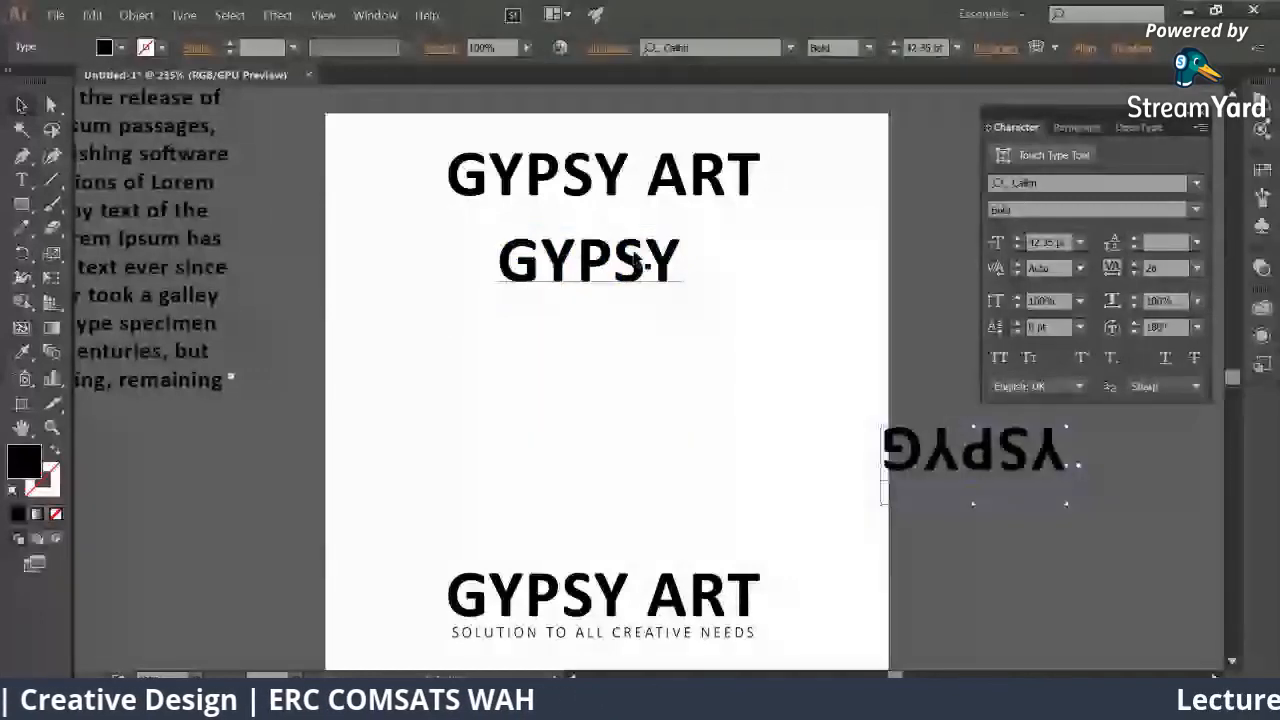
drag(636, 261, 636, 331)
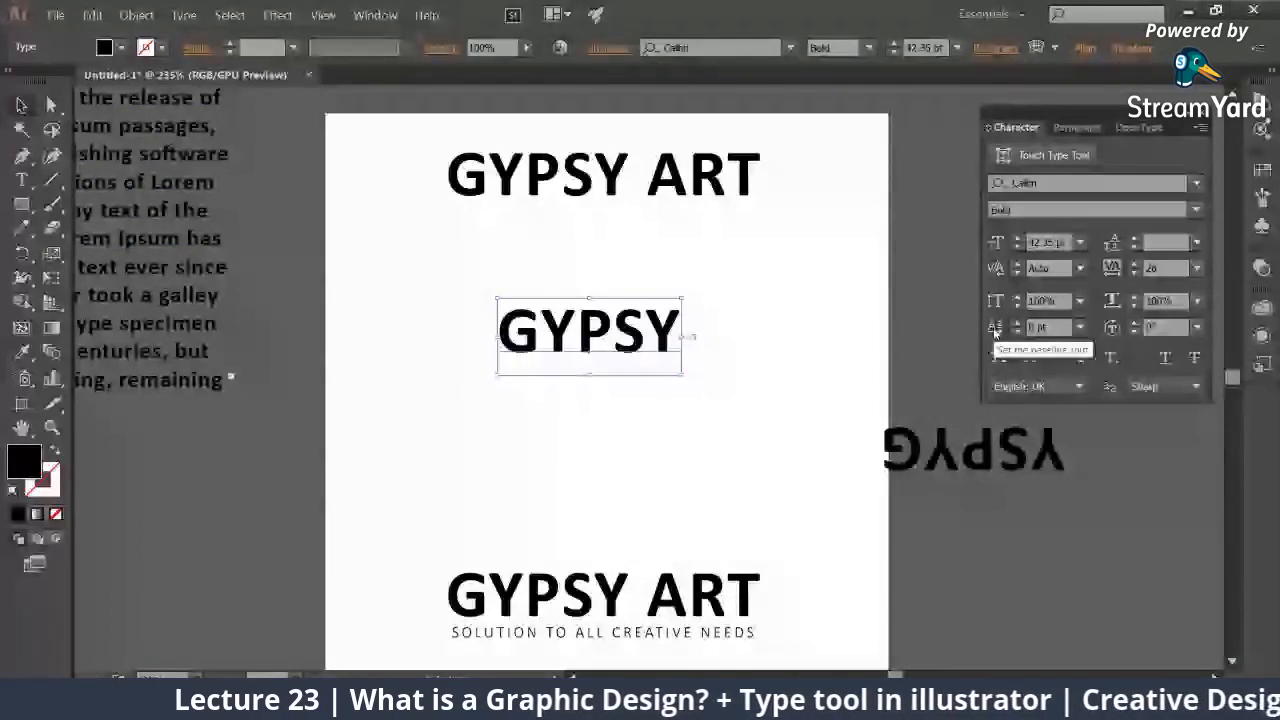
Step: Increase the character rotation of the upright GYPSY text to 80°
click(1134, 322)
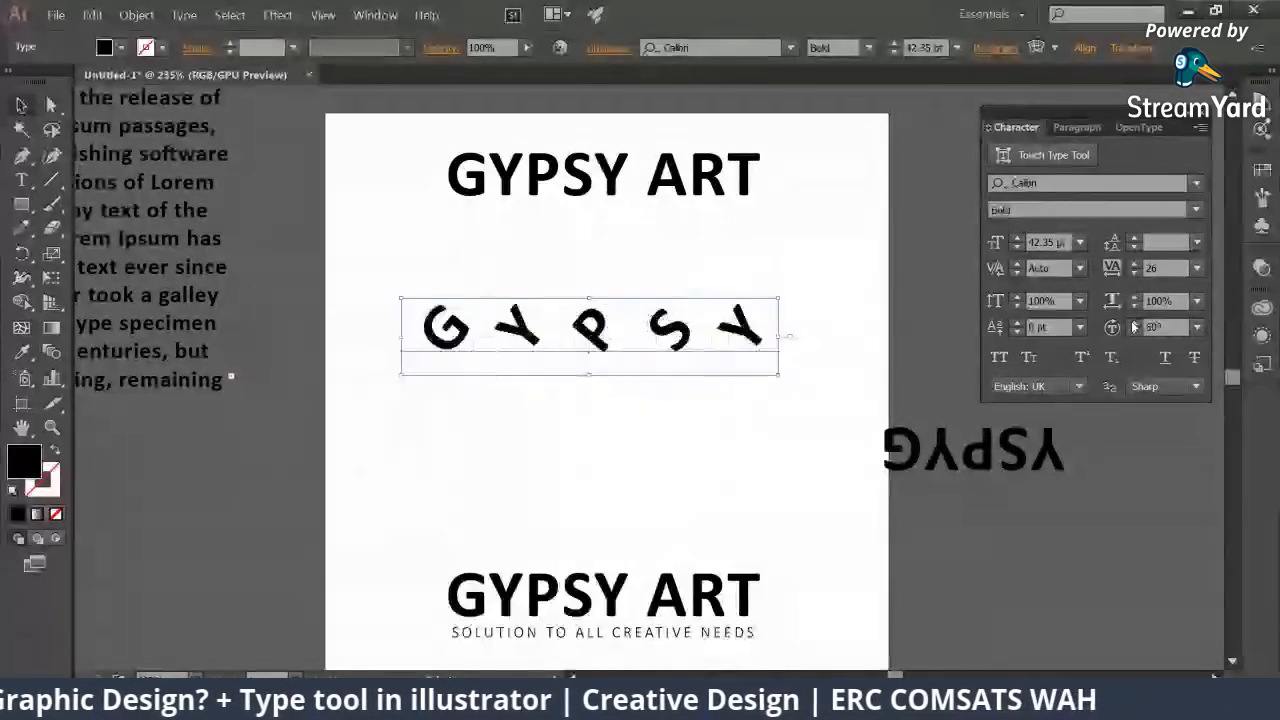
click(1134, 322)
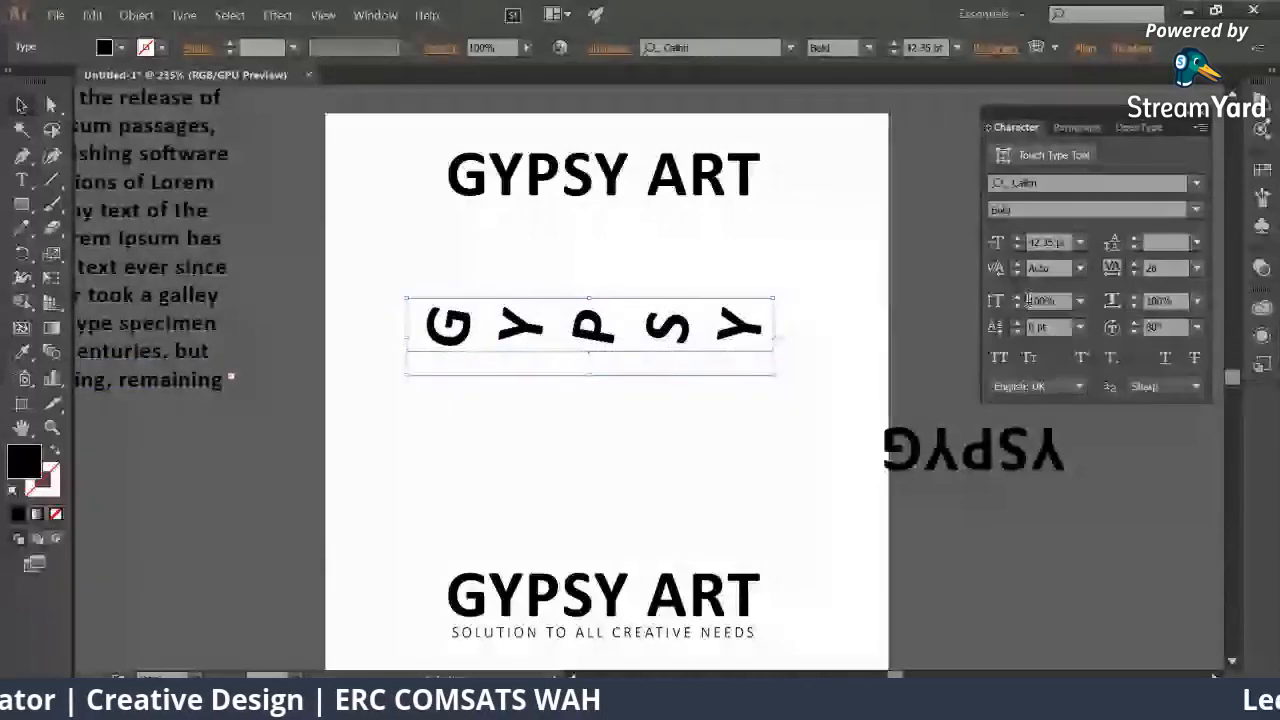
click(125, 645)
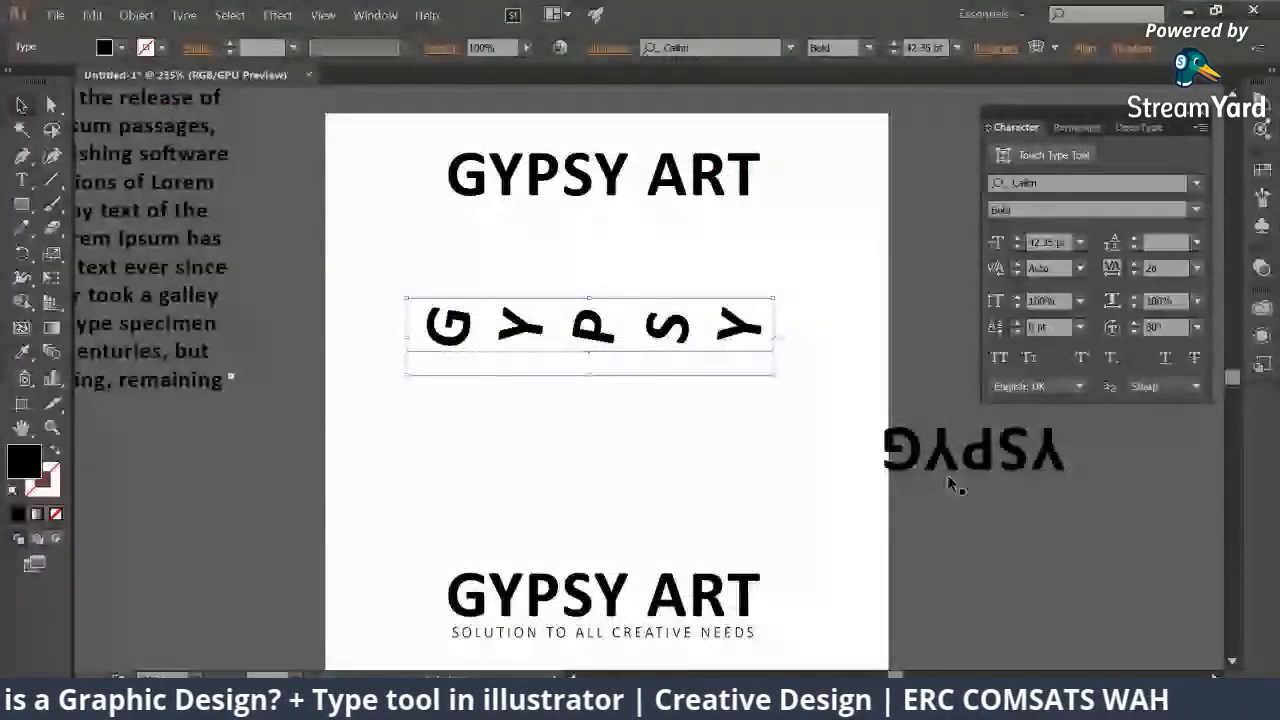
Step: Delete the upper GYPSY ART title and both loose GYPSY words, and move the remaining title with its tagline up the artboard
drag(371, 154, 914, 454)
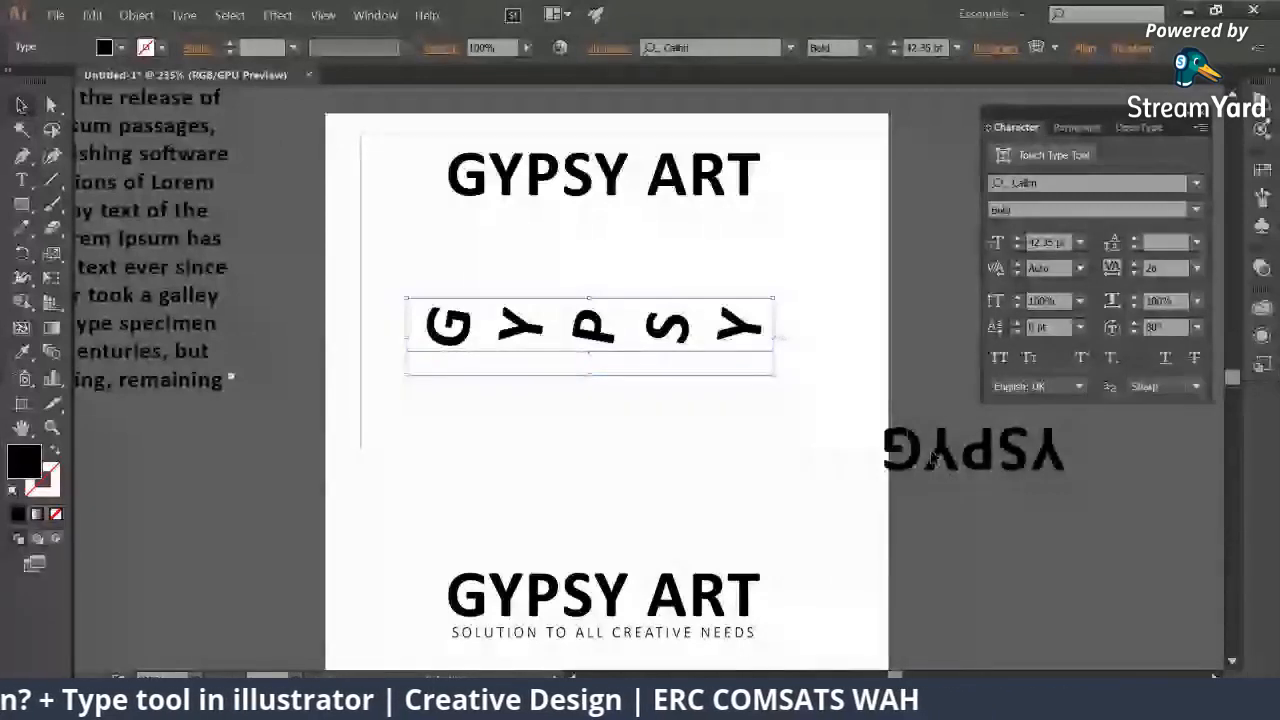
key(Delete)
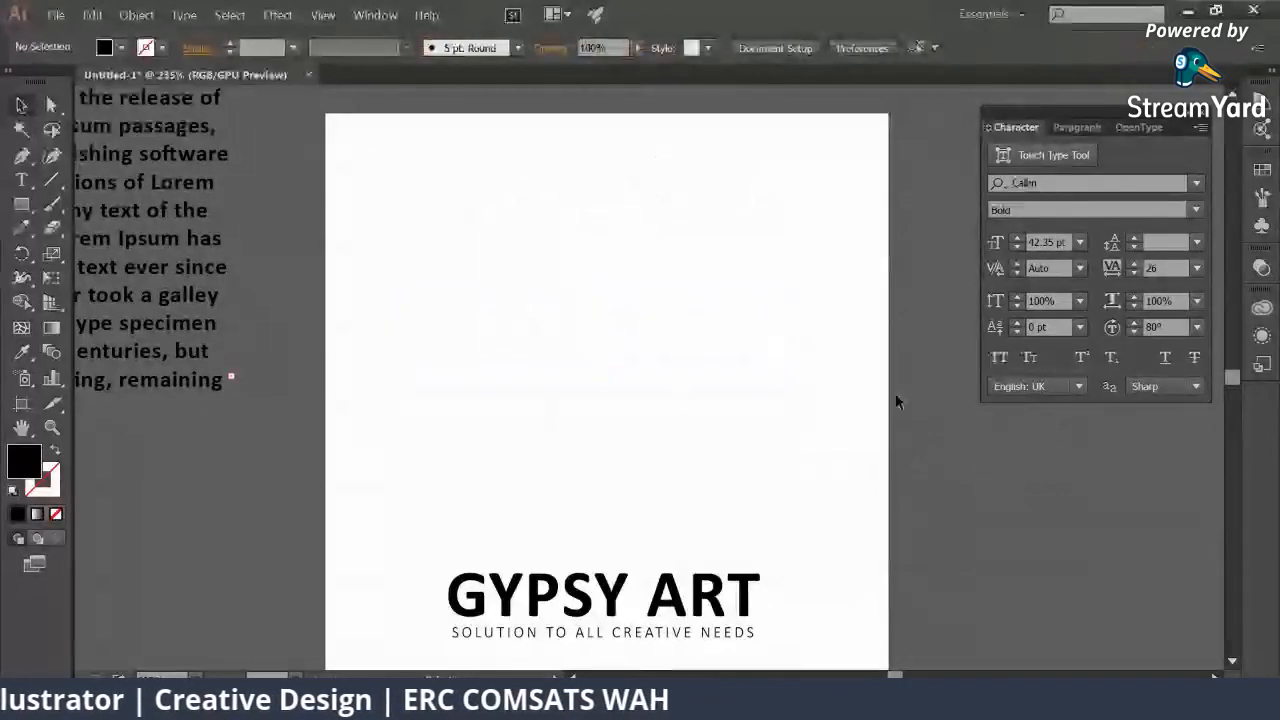
drag(440, 558, 790, 630)
drag(700, 635, 708, 312)
click(734, 399)
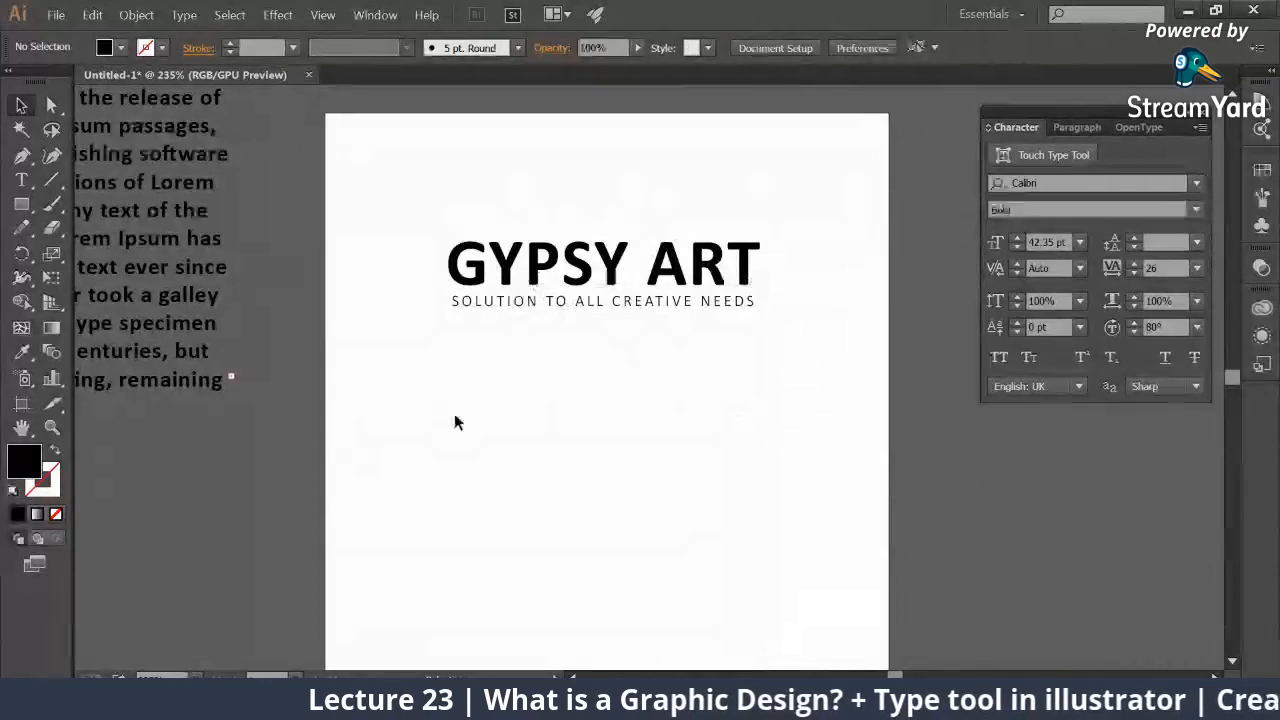
Step: Add a new lowercase point text "gypsy" in the empty area below the tagline
key(t)
click(523, 436)
text(gy)
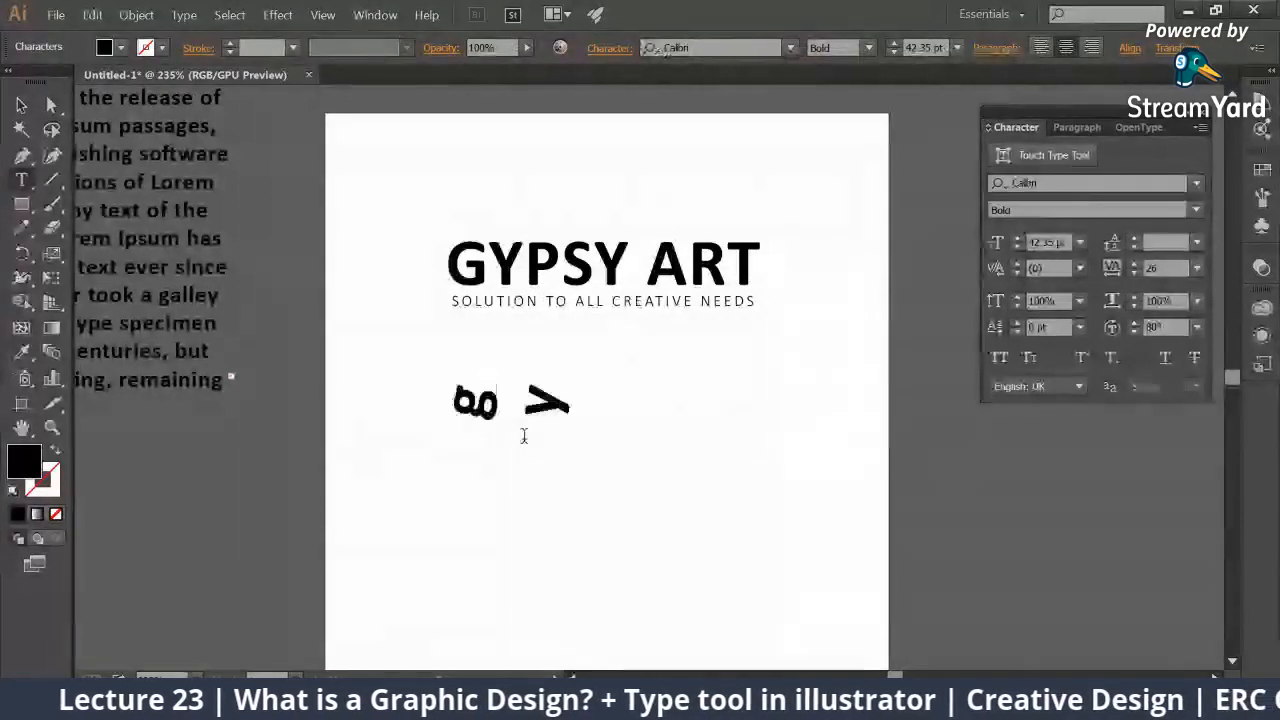
text(psy)
key(Escape)
Step: Position the gypsy text centrally below the tagline with its character rotation set to 0° and All Caps applied
drag(1170, 327, 1091, 331)
text(0)
key(Return)
drag(560, 415, 656, 433)
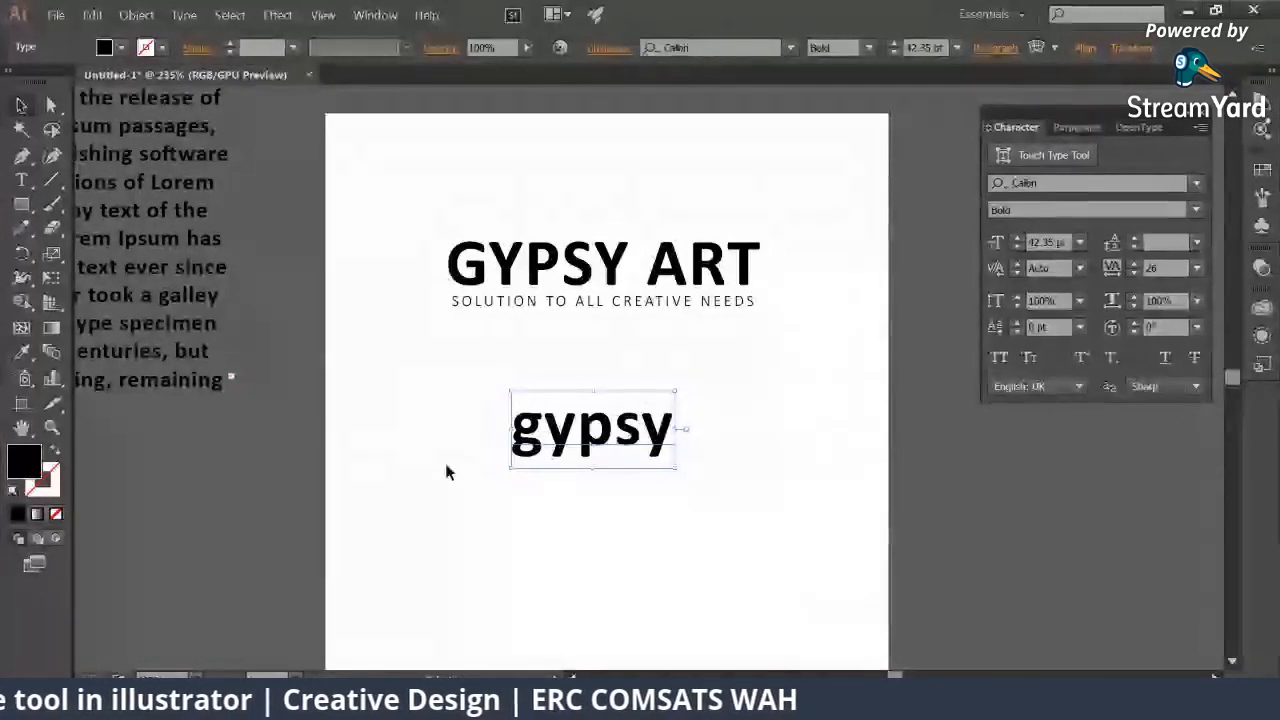
click(1000, 358)
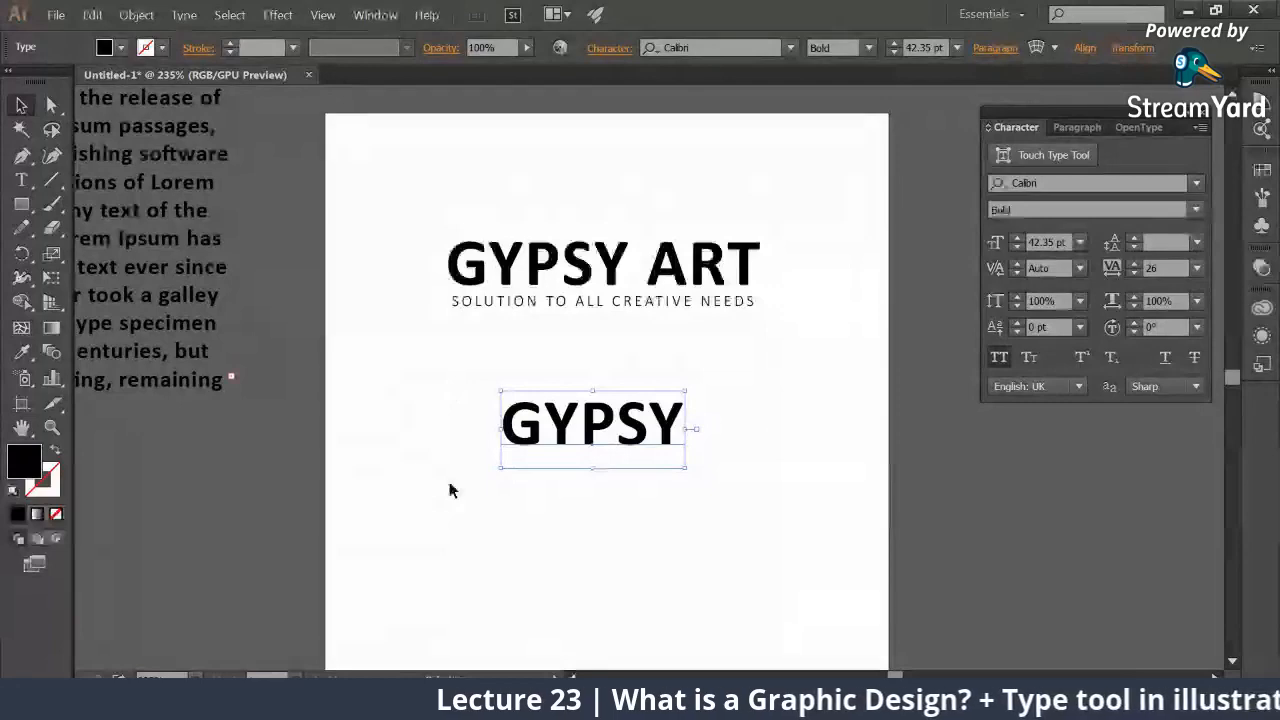
Step: Apply All Caps to the Lorem ipsum paragraph beside the artboard and turn it off again
key(ctrl+minus)
key(ctrl+minus)
drag(632, 491, 900, 505)
click(530, 314)
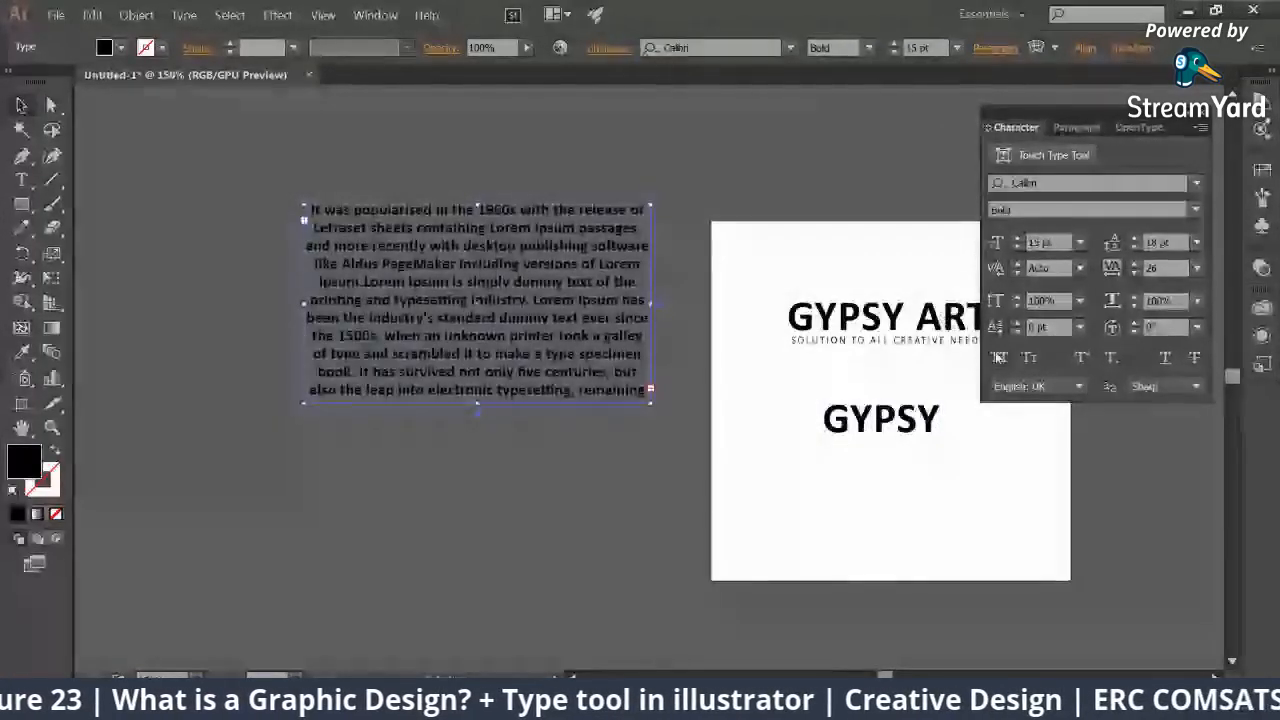
key(ctrl+shift+k)
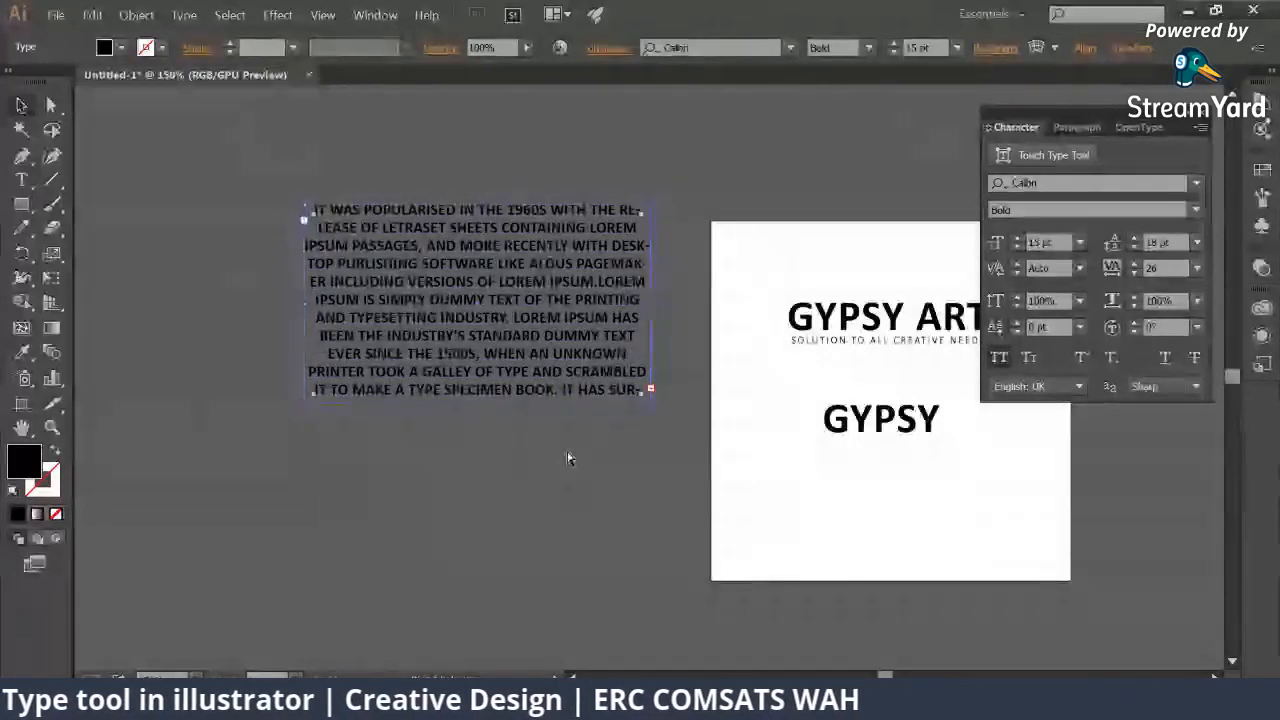
key(ctrl+shift+k)
drag(705, 464, 574, 460)
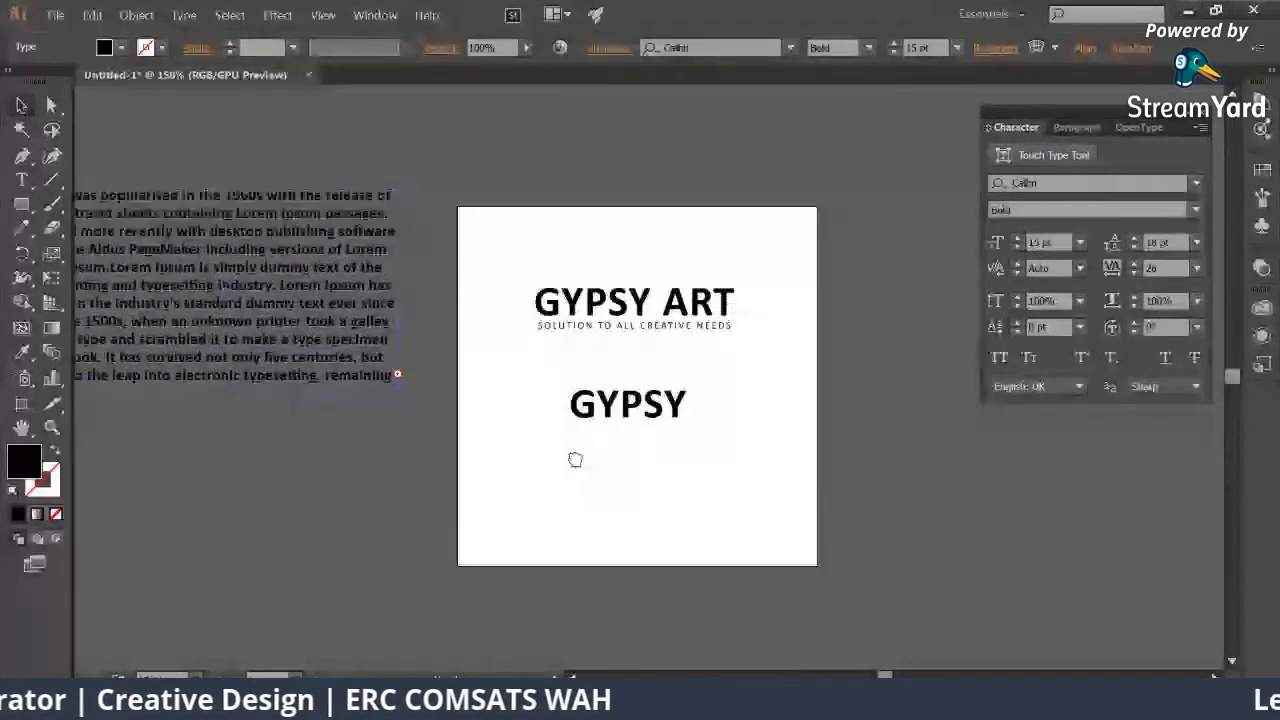
key(ctrl+plus)
drag(628, 416, 610, 485)
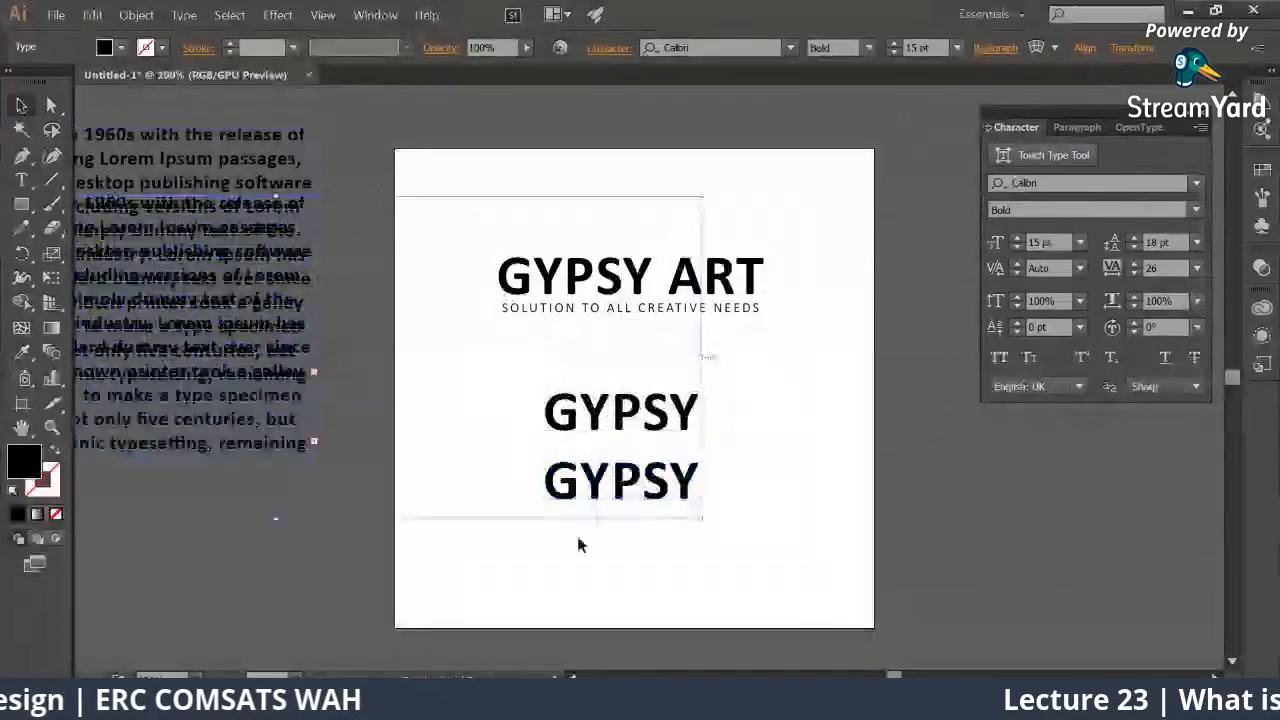
click(575, 556)
key(ctrl+z)
Step: Duplicate only the GYPSY word directly below itself and turn off All Caps on the copy
click(593, 429)
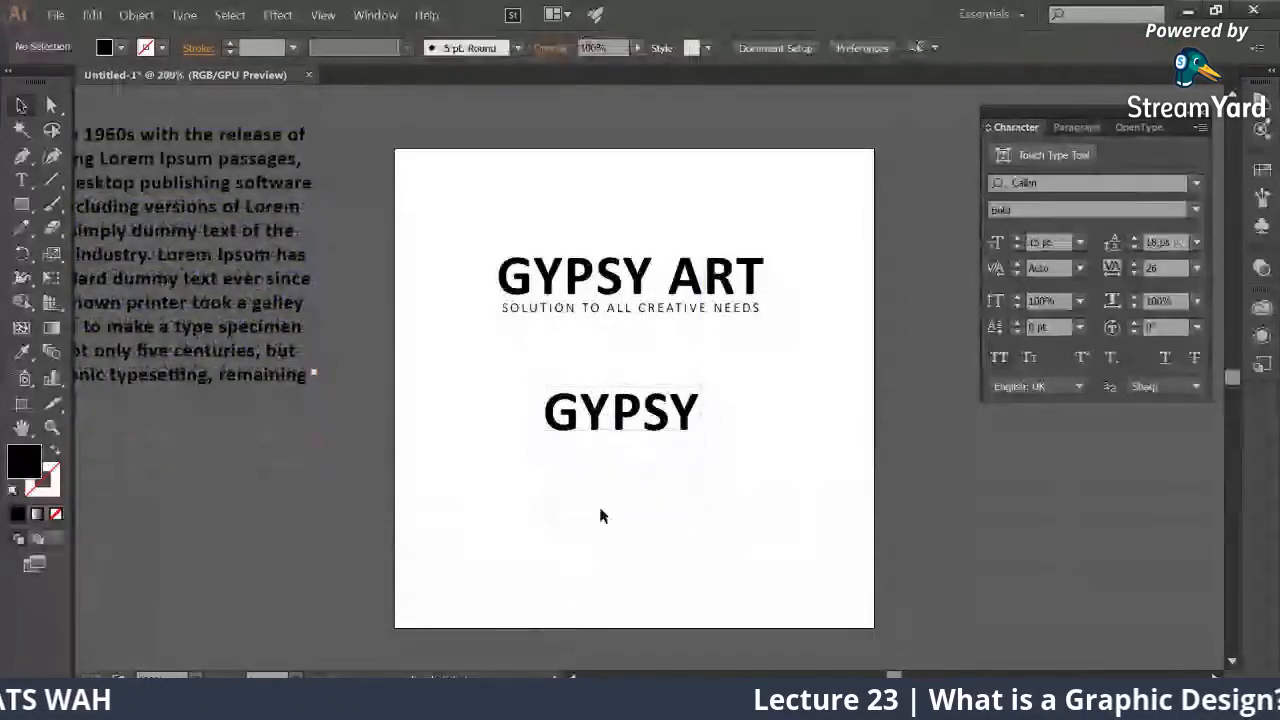
drag(597, 410, 667, 498)
click(591, 531)
click(600, 508)
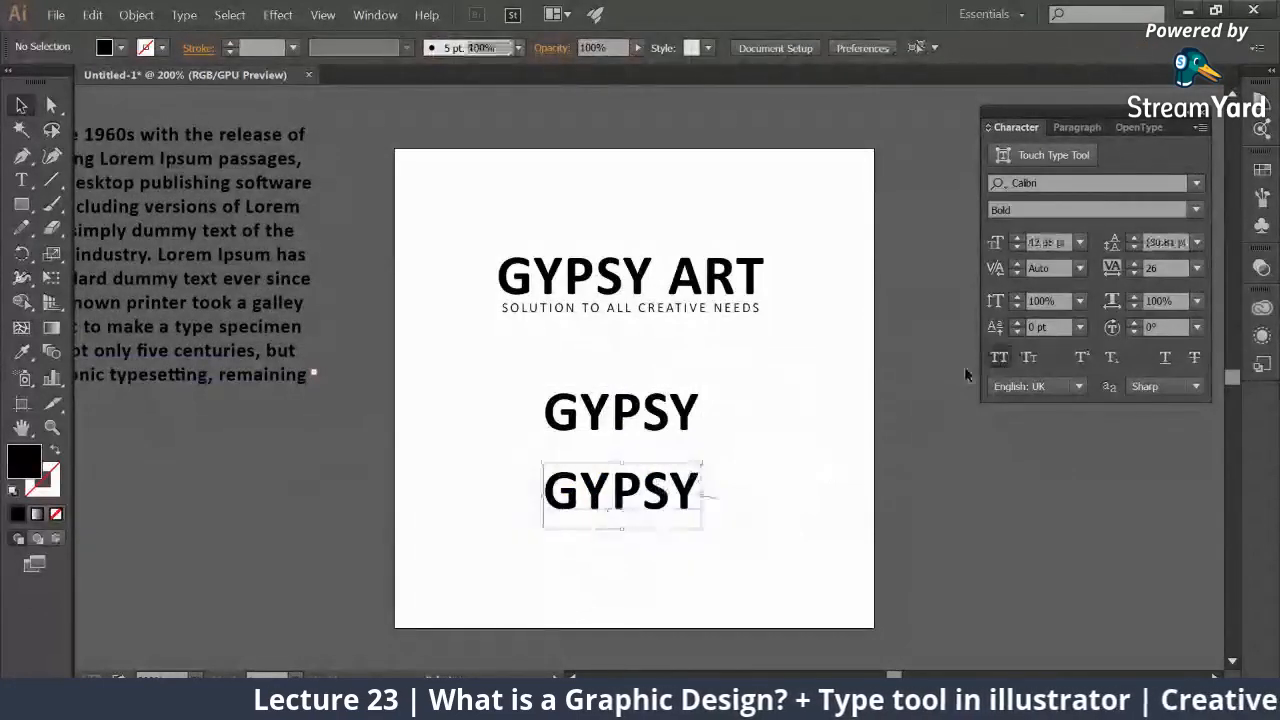
click(998, 357)
Step: Retype the lower gypsy word's second and fourth letters as capitals so it reads gYpSy
double_click(632, 508)
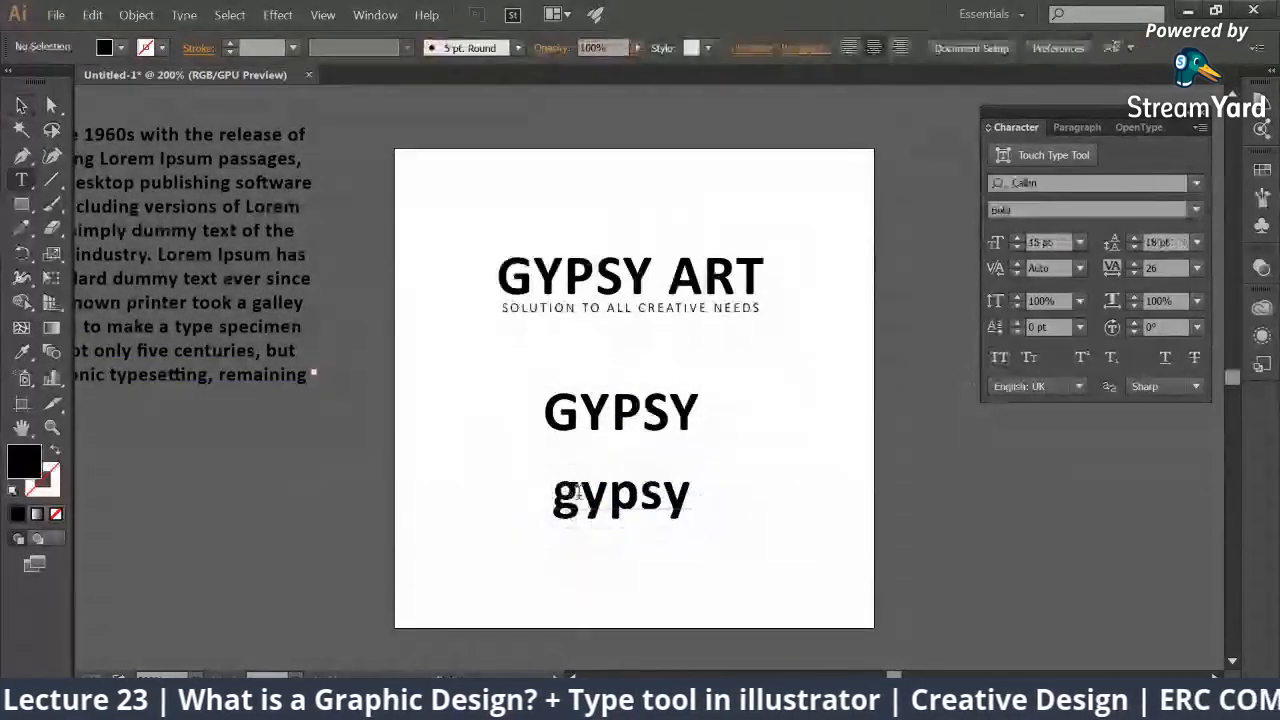
drag(604, 490, 581, 487)
text(Y)
drag(664, 490, 642, 490)
text(S)
key(Escape)
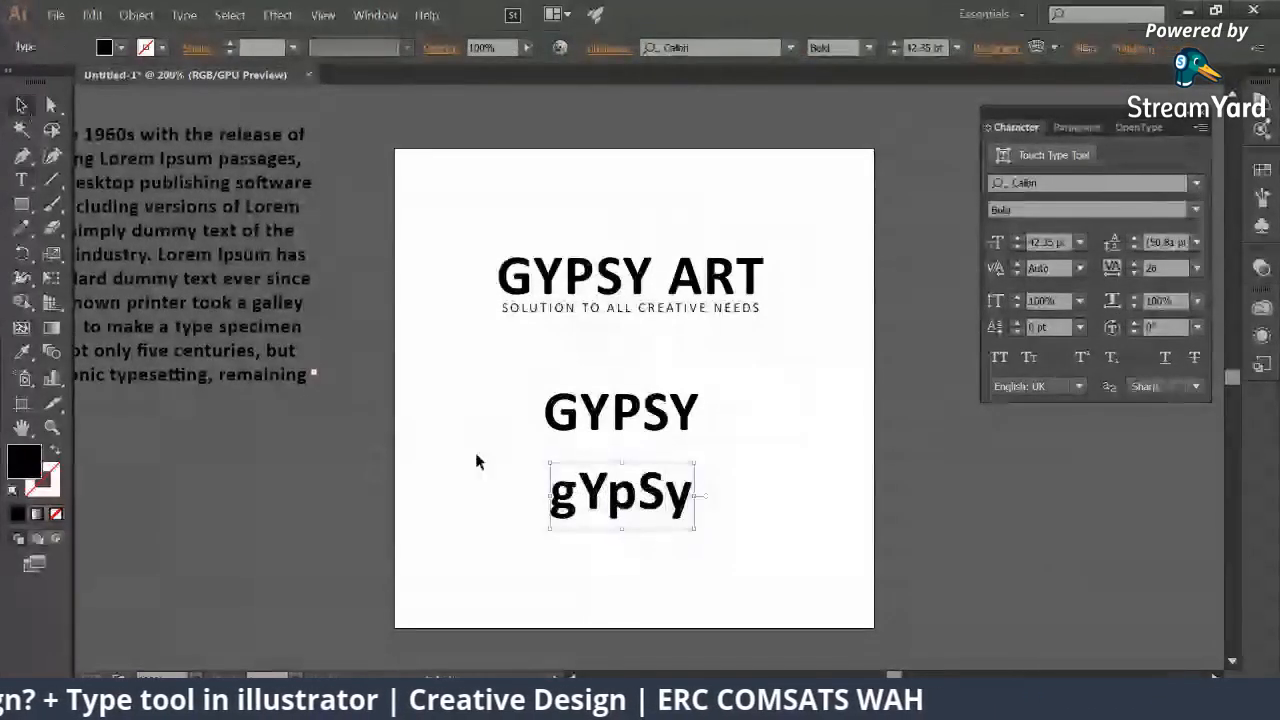
Step: Place two gYpSy words side by side below GYPSY and apply Small Caps to the right-hand one
click(1031, 357)
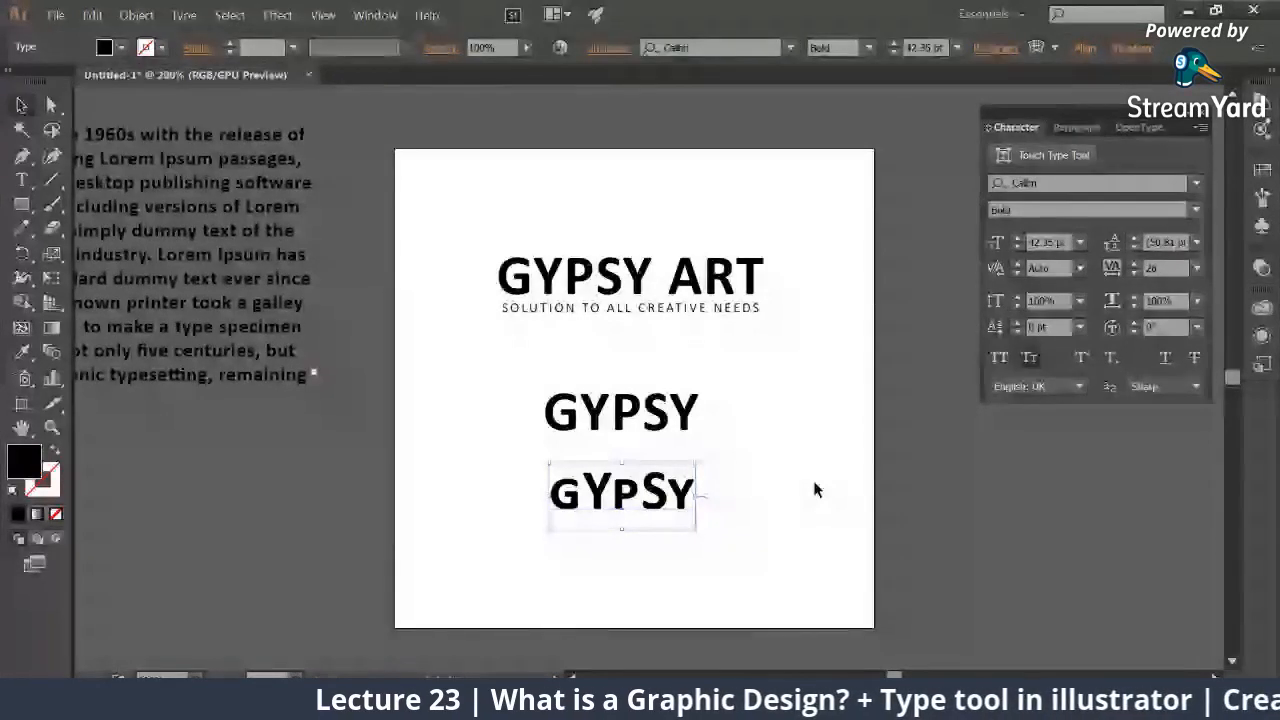
drag(617, 507, 730, 499)
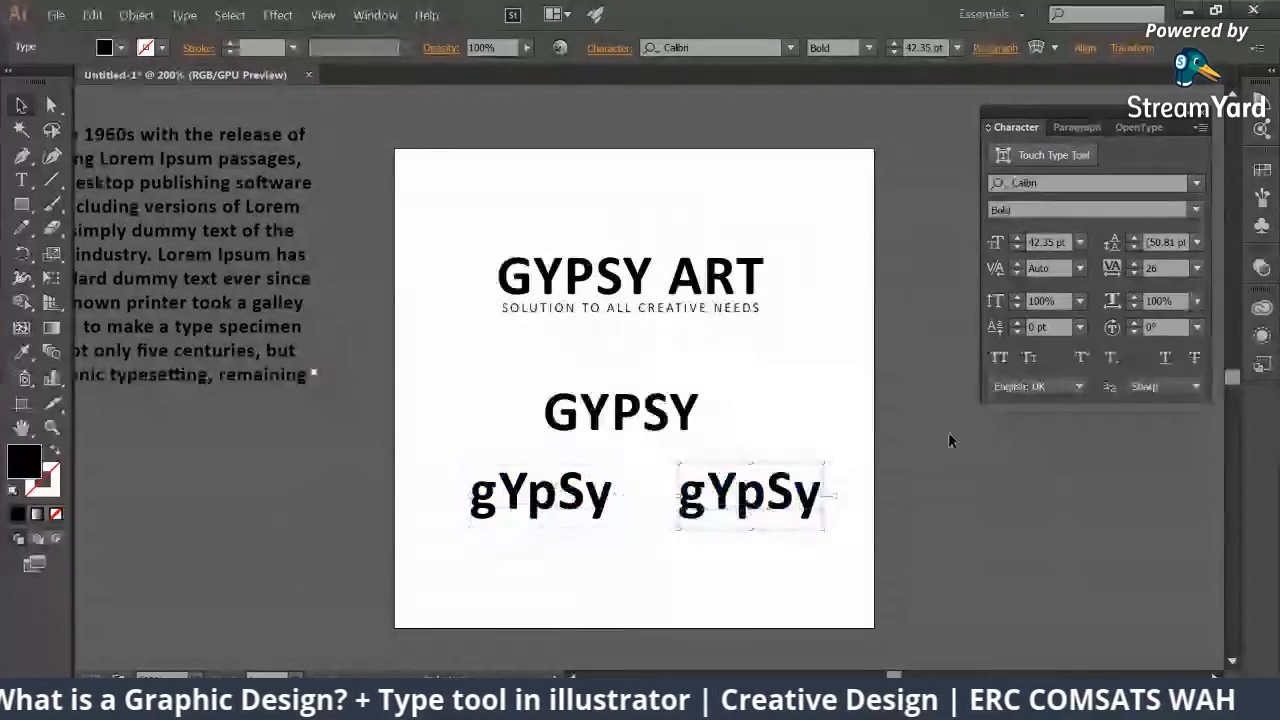
click(1029, 357)
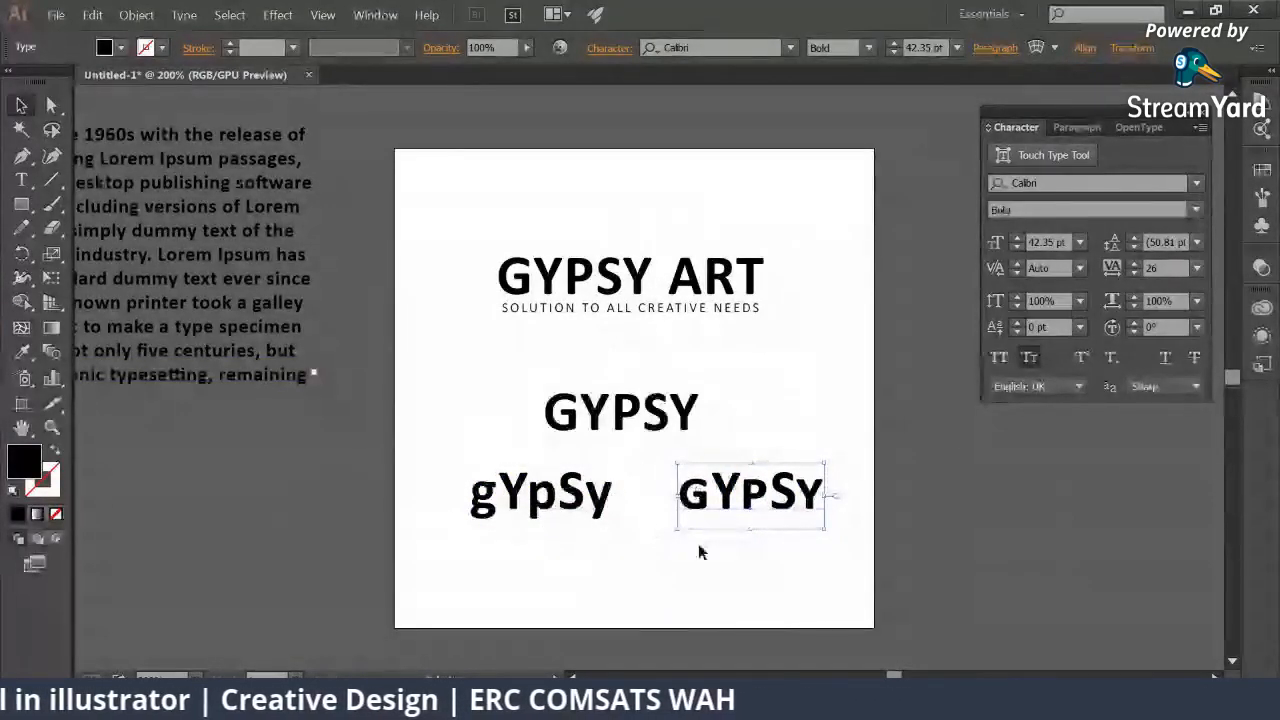
Step: Capture the two gYpSy words in a screenshot overlay, draw red arrows linking matching letters, and discard the capture
key(Print)
drag(430, 453, 887, 558)
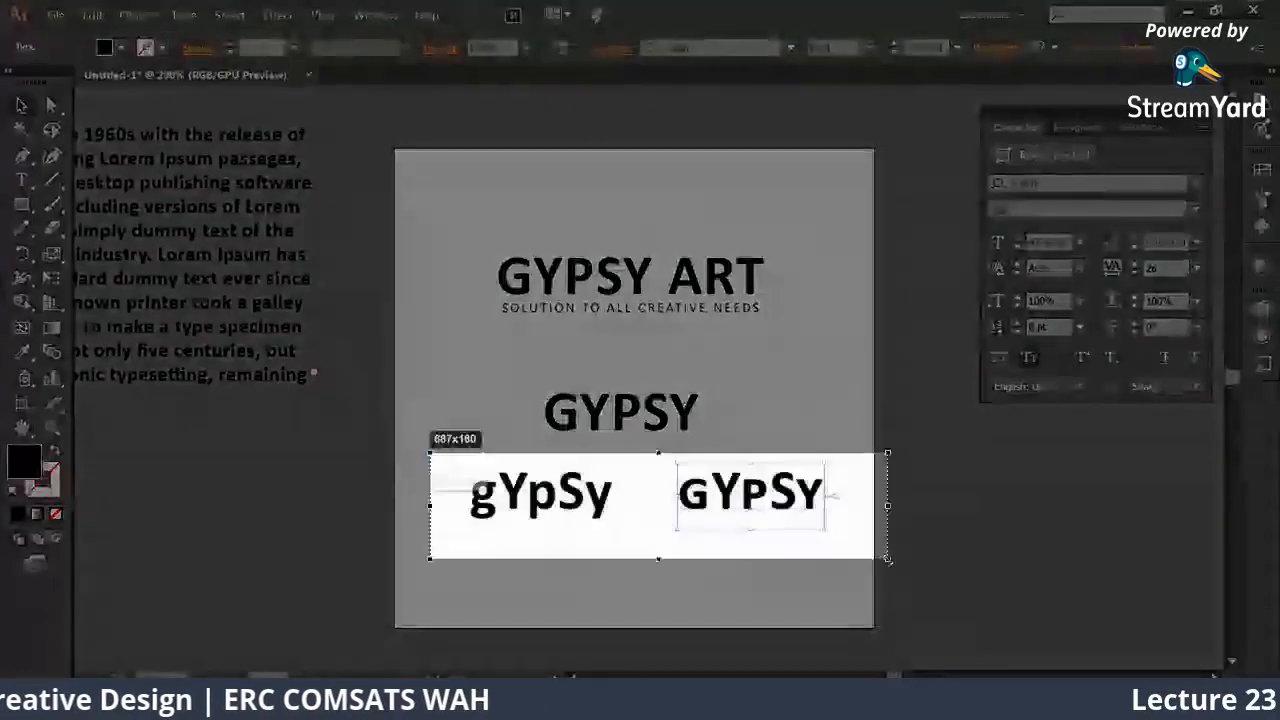
click(900, 433)
mouse_move(478, 523)
mouse_down()
mouse_move(573, 557)
mouse_move(670, 519)
mouse_up()
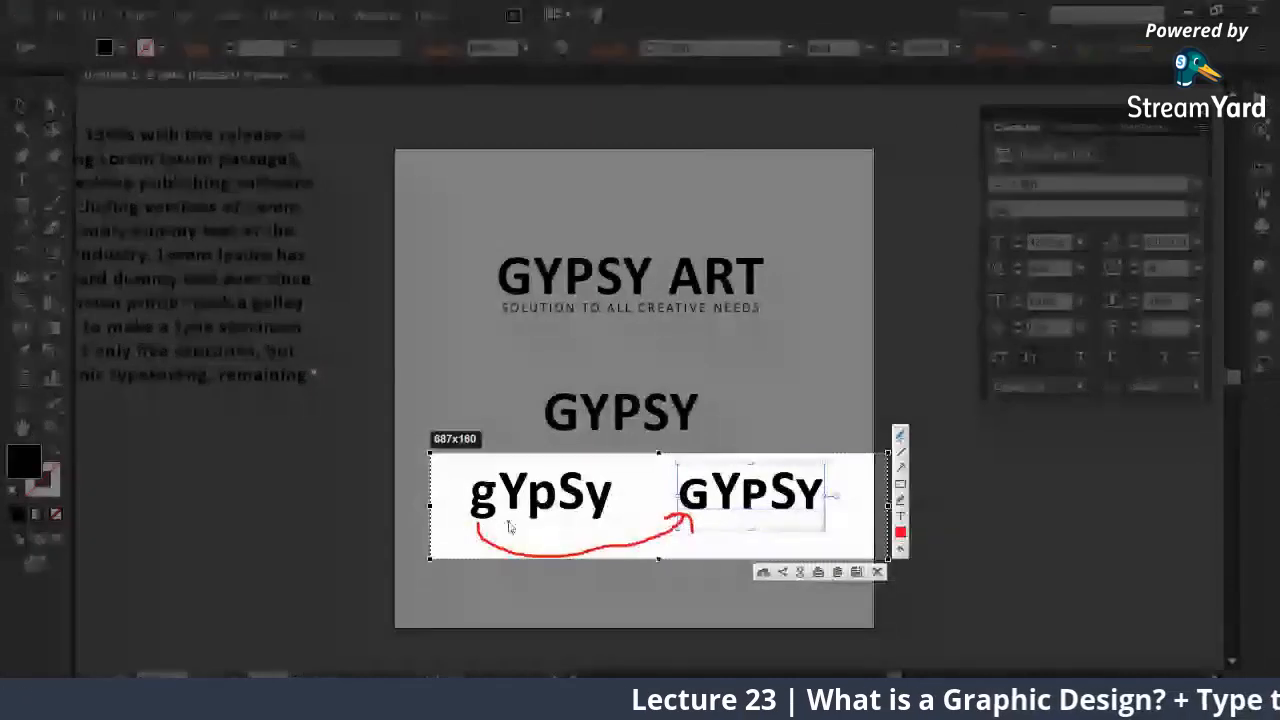
mouse_move(512, 517)
mouse_down()
mouse_move(521, 539)
mouse_move(728, 526)
mouse_up()
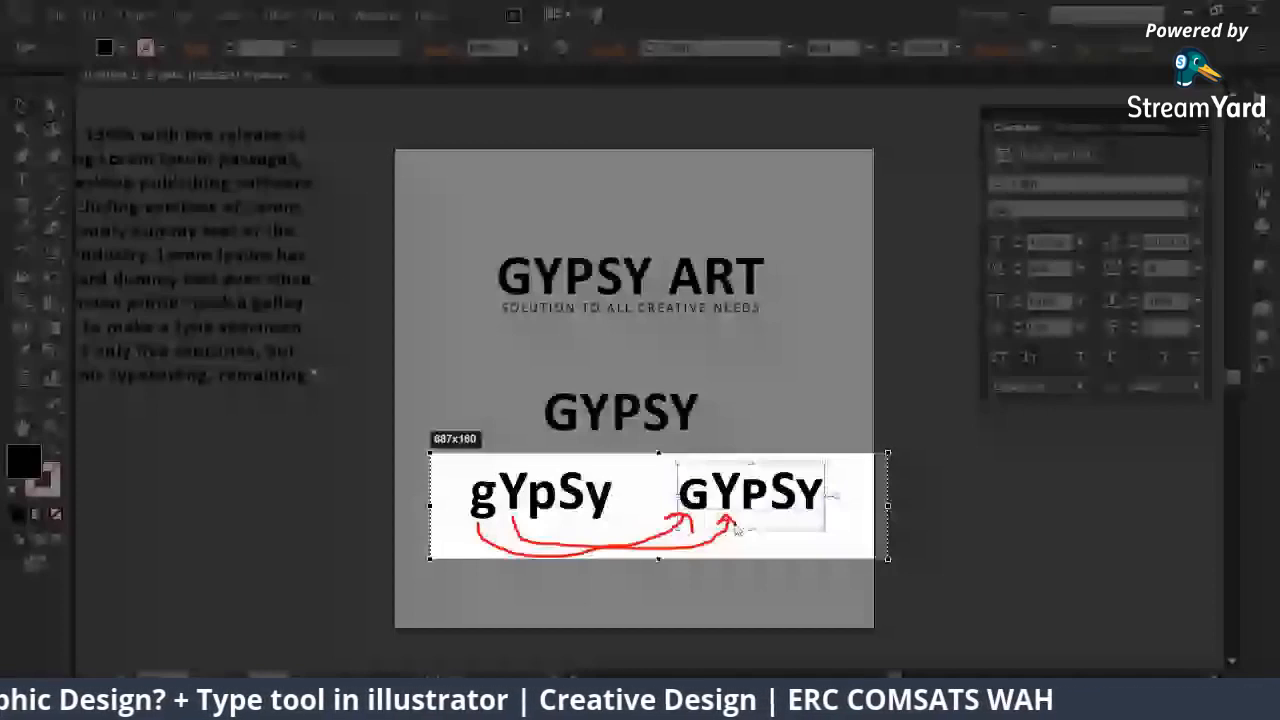
drag(540, 513, 746, 515)
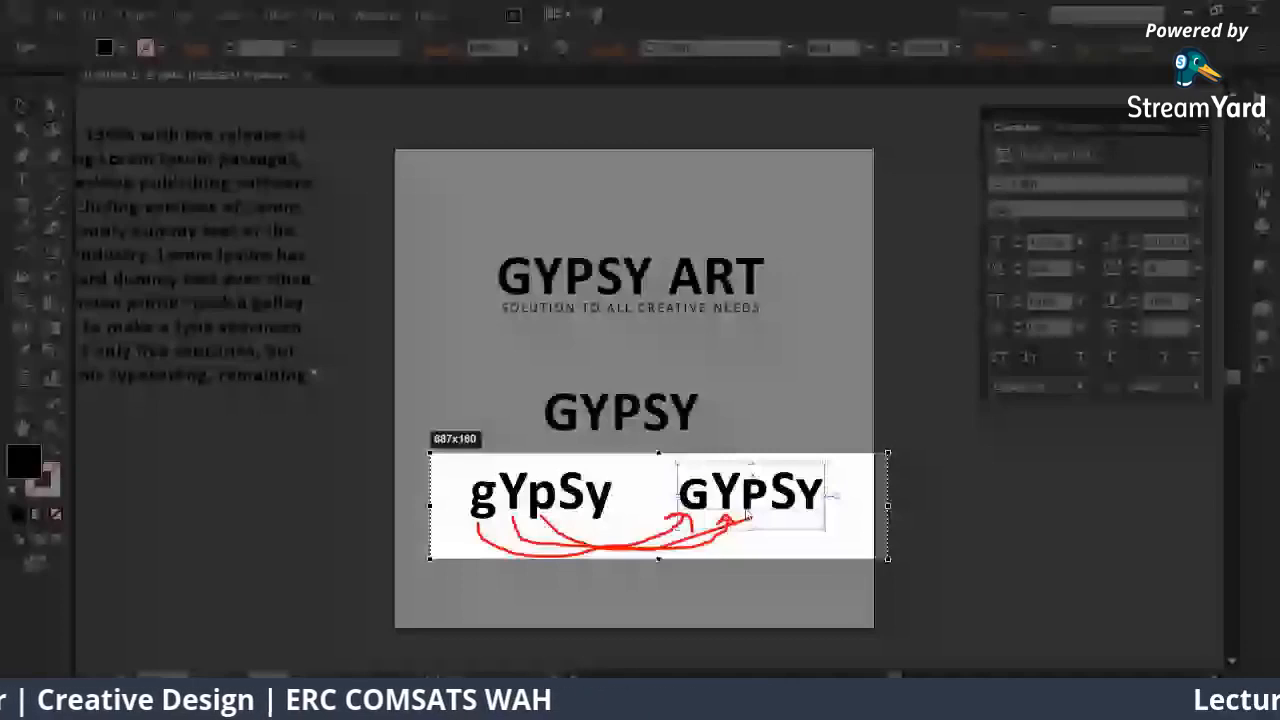
drag(746, 508, 742, 480)
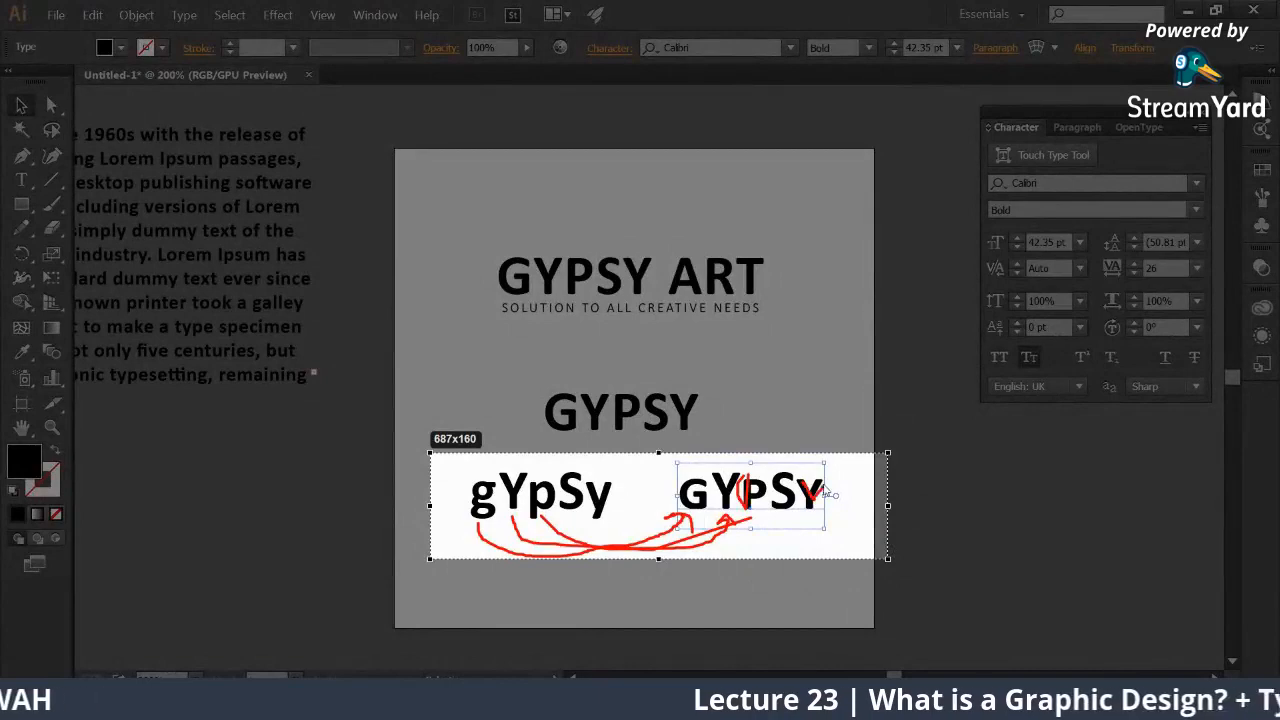
drag(824, 485, 810, 517)
key(Escape)
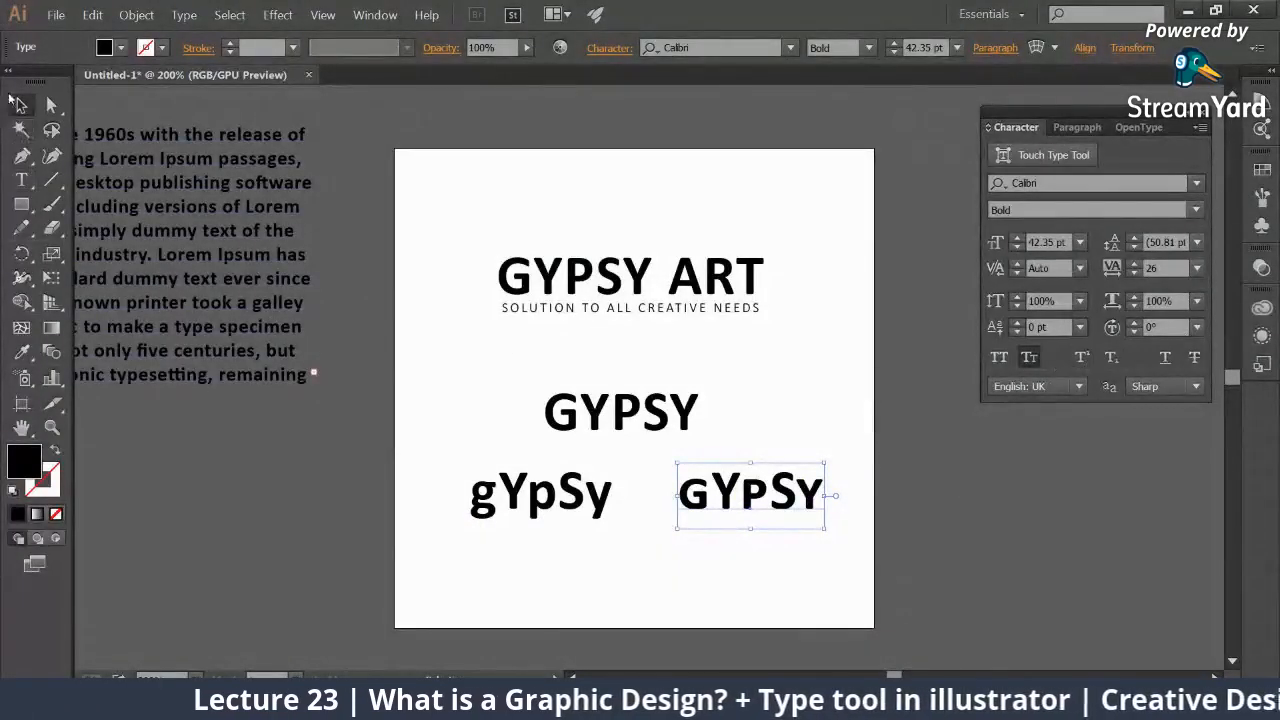
Step: Move the GYPSY word and both gYpSy samples together off the artboard's left edge
drag(420, 396, 310, 518)
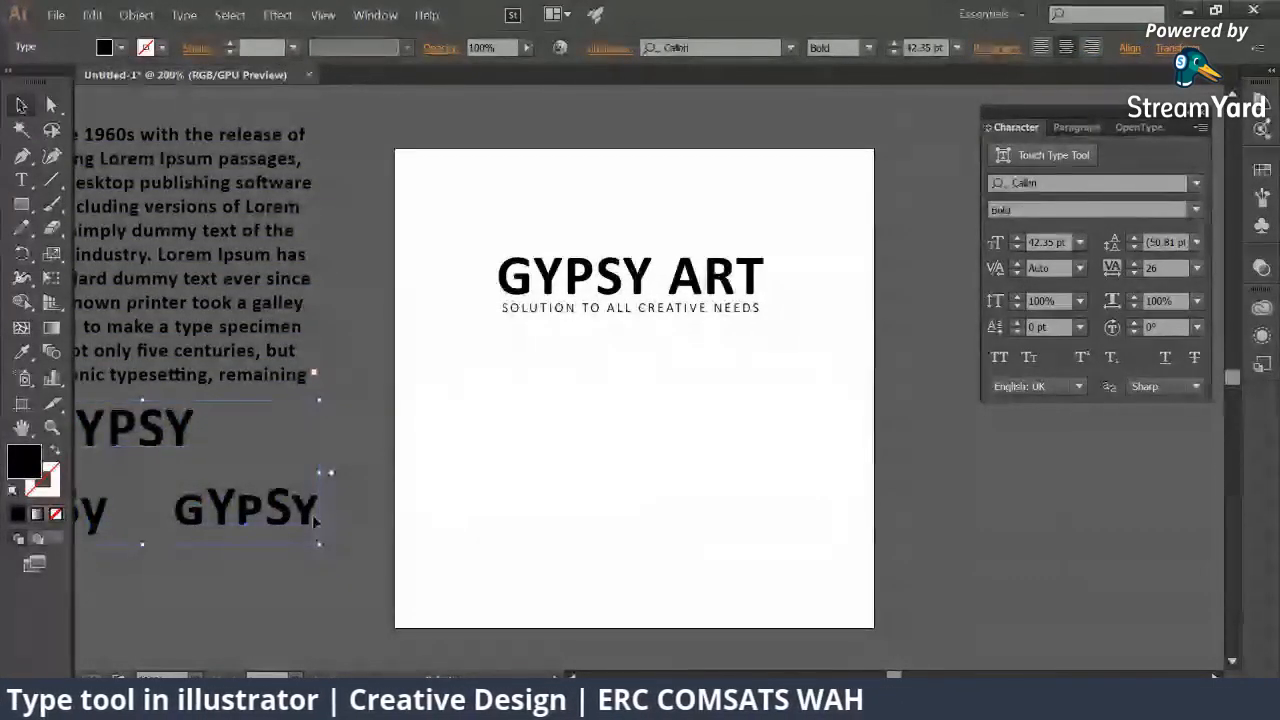
click(556, 401)
Step: Turn off Small Caps for new text, testing it with a letter A below the tagline, and delete the test letter
key(t)
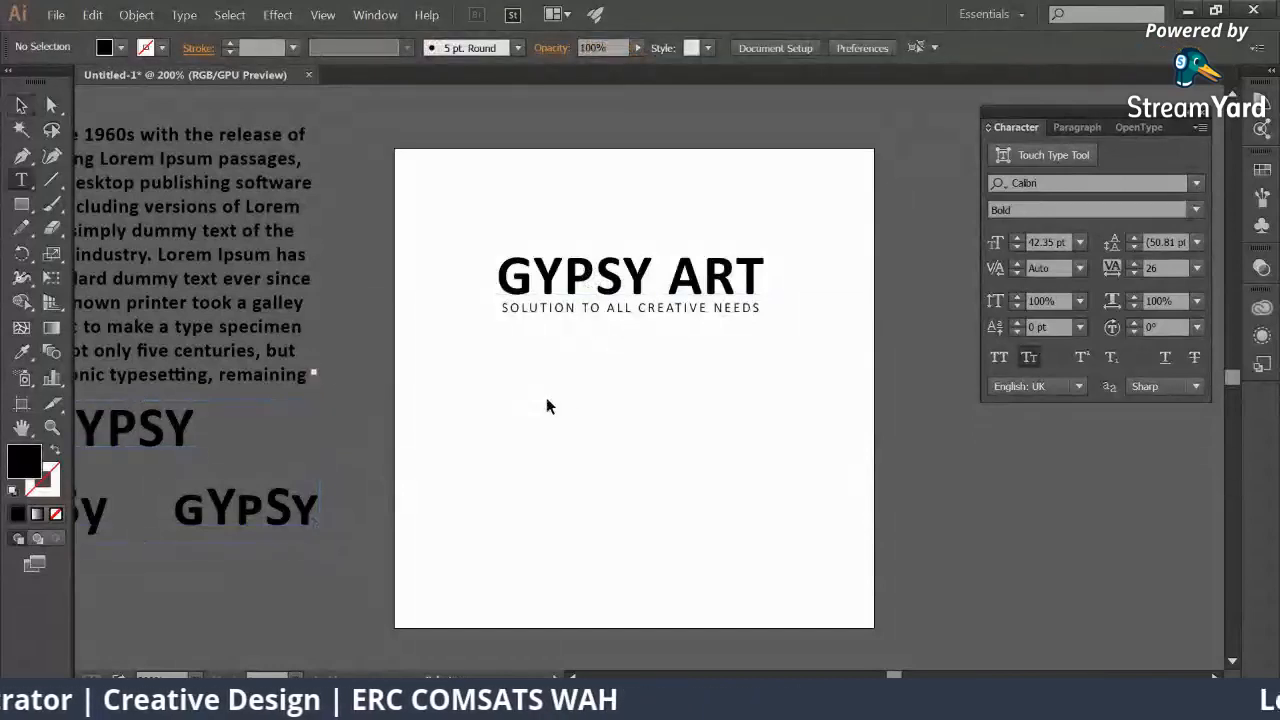
click(556, 414)
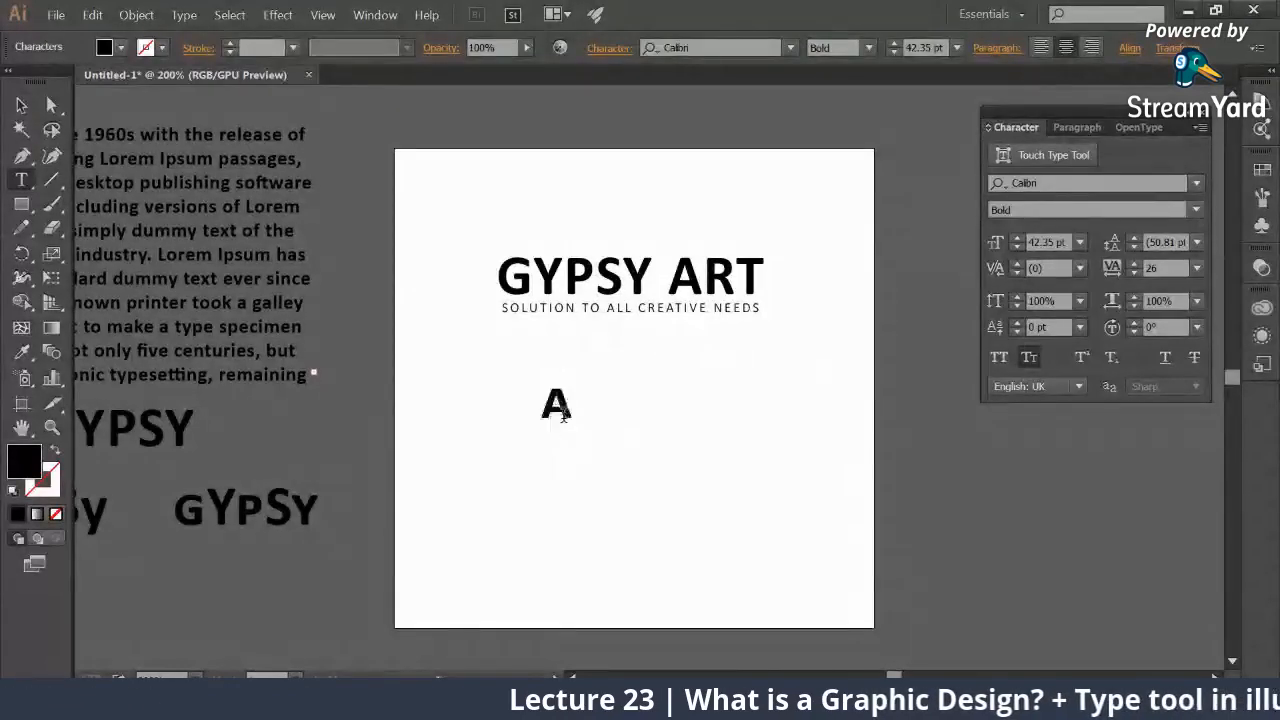
key(BackSpace)
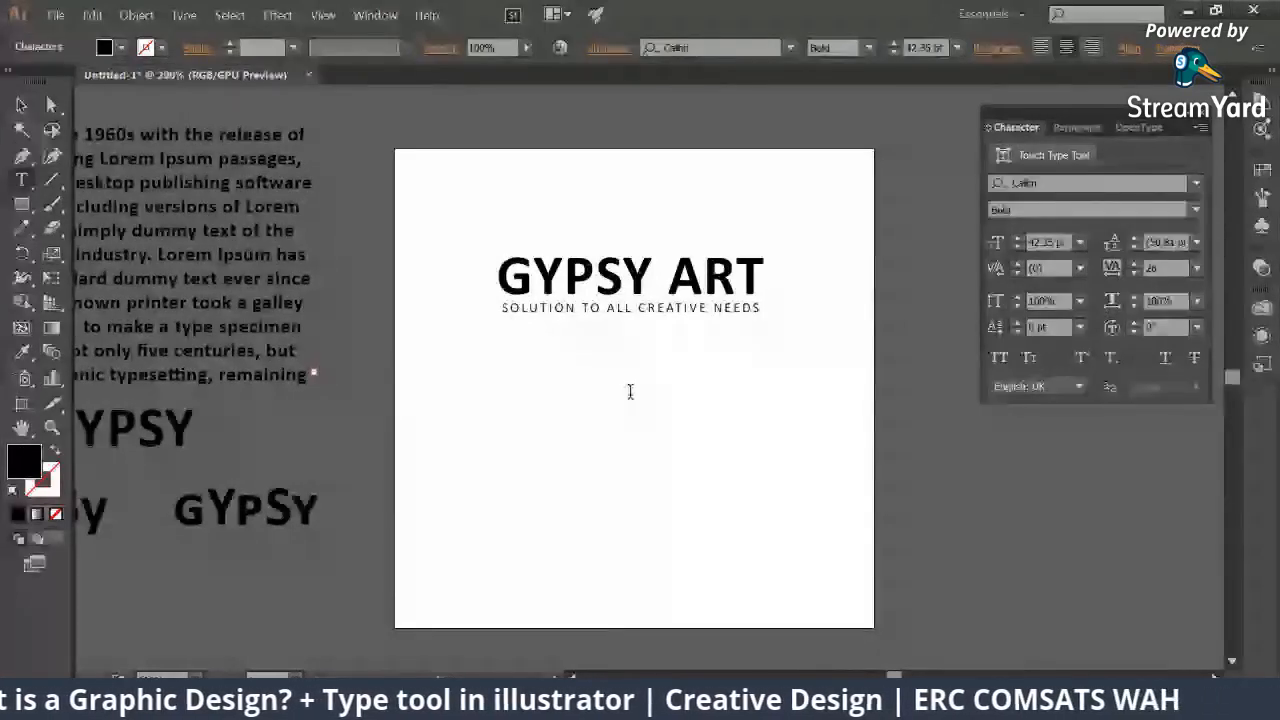
text(A)
click(20, 105)
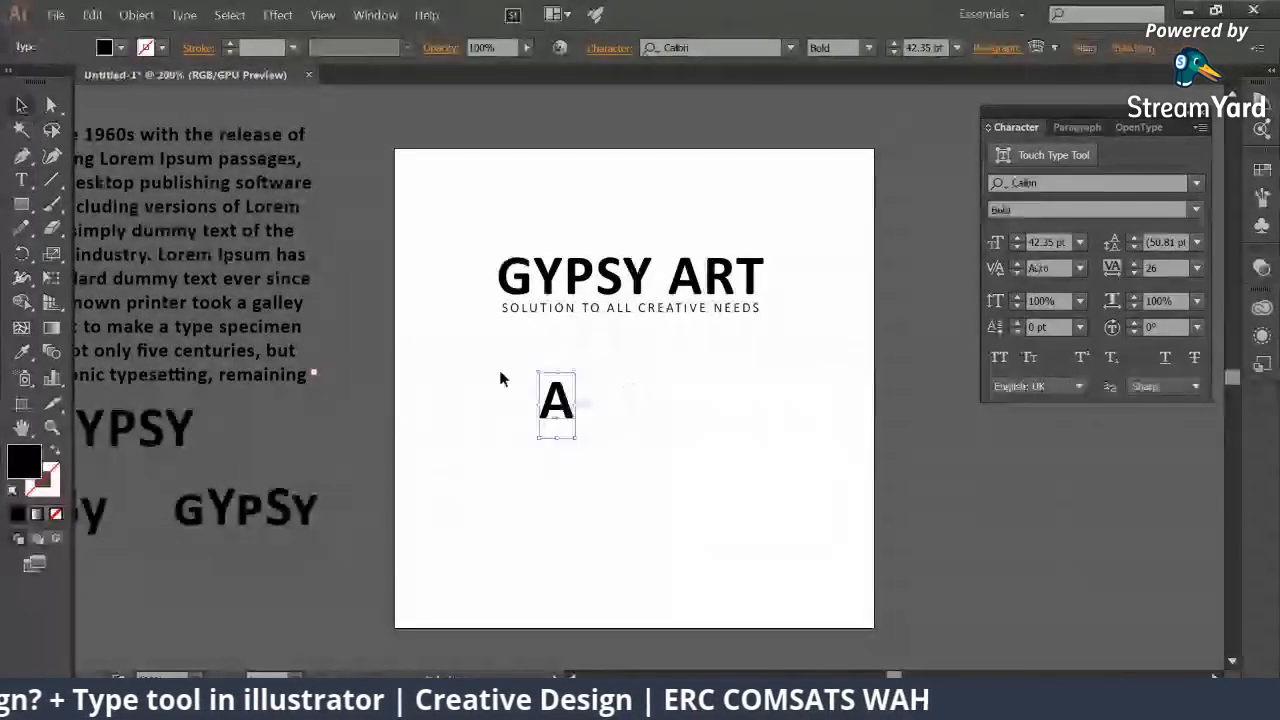
key(Delete)
Step: Add the text "a2 + b2 + 2ab" below the tagline and centre it on the artboard
click(22, 178)
click(479, 422)
text(a2 +)
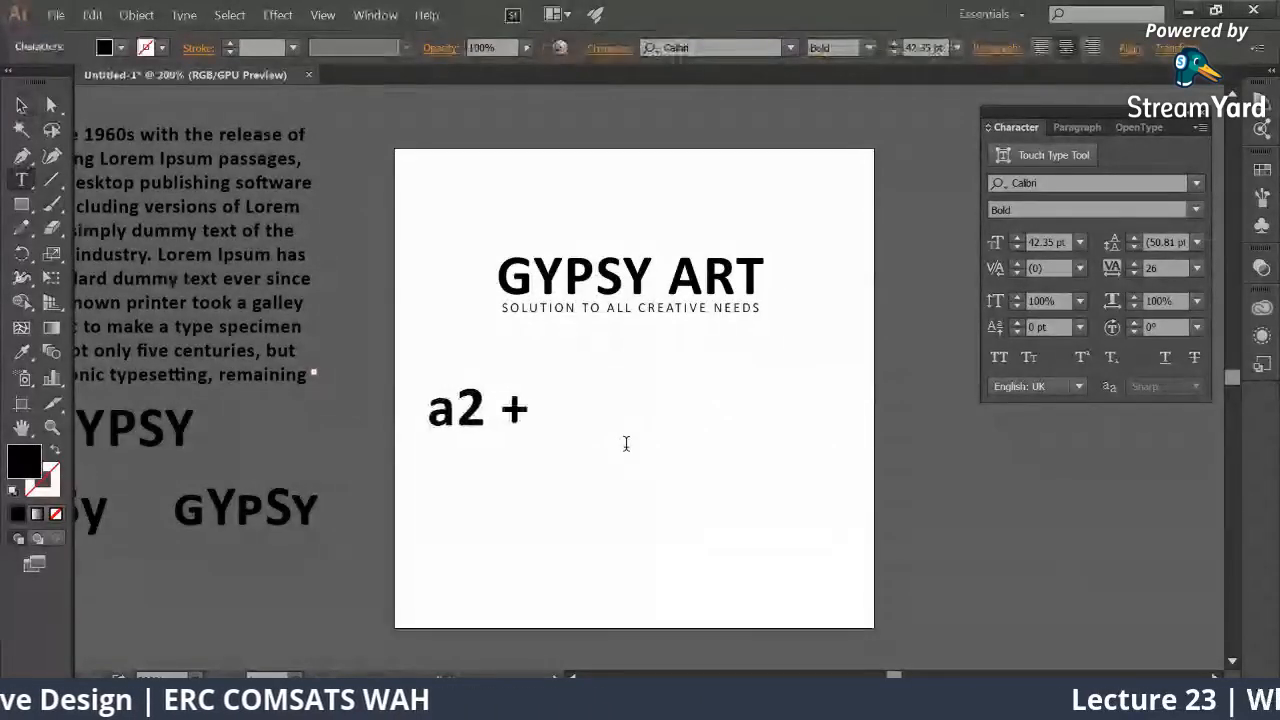
text( b2 =)
key(BackSpace)
key(BackSpace)
text(+)
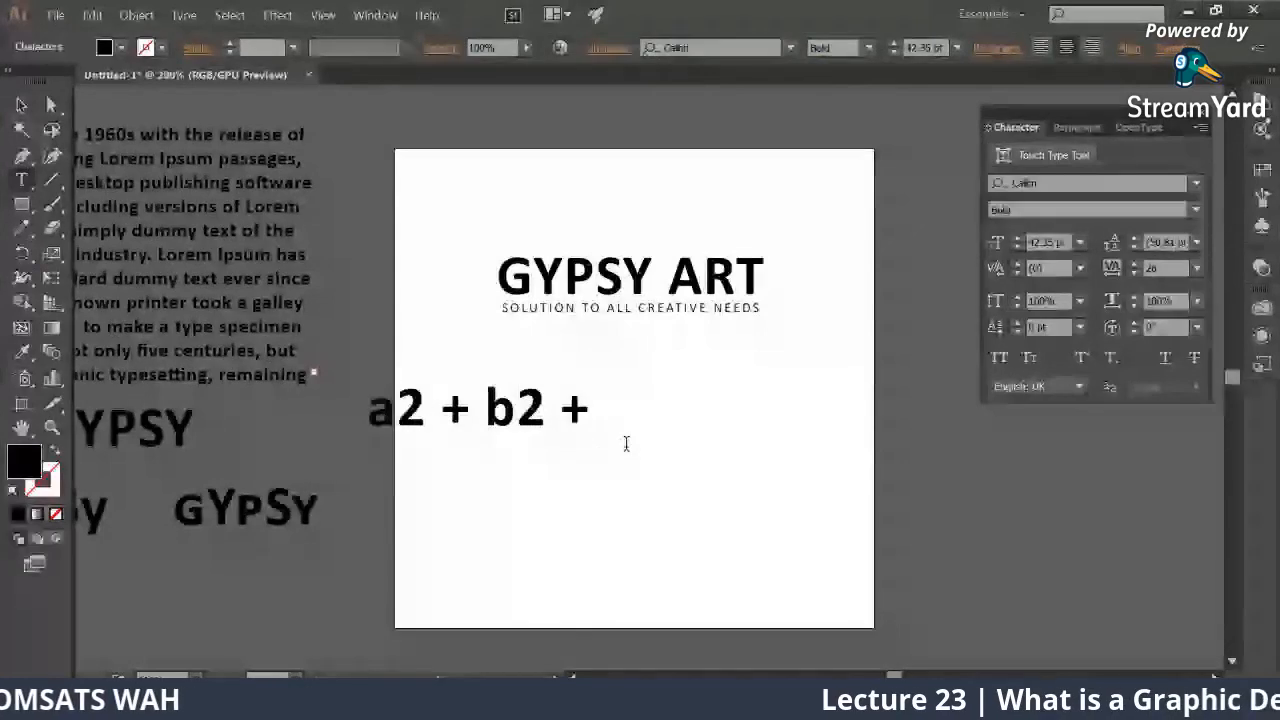
text( 2ab)
key(Escape)
drag(535, 398, 669, 390)
Step: Format the 2 after a and the 2 after b as superscripts, and move the formula up closer to the tagline
key(t)
drag(486, 405, 516, 405)
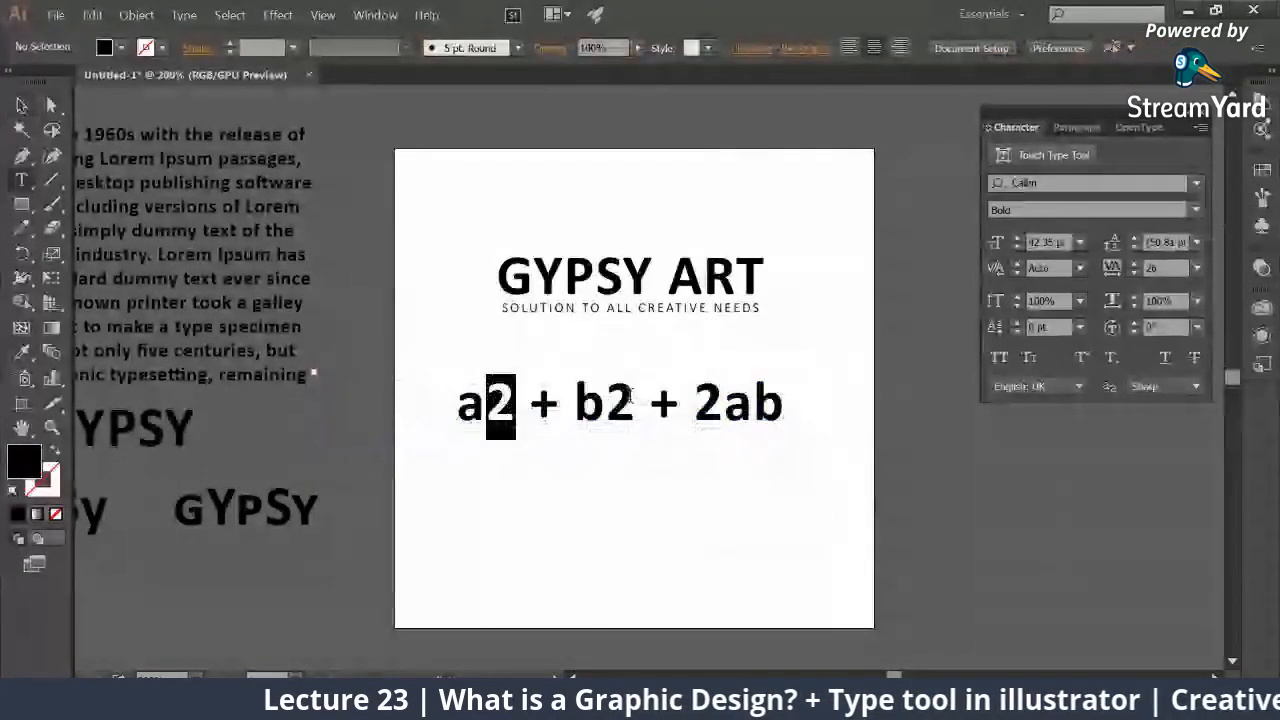
click(1079, 360)
drag(598, 405, 629, 405)
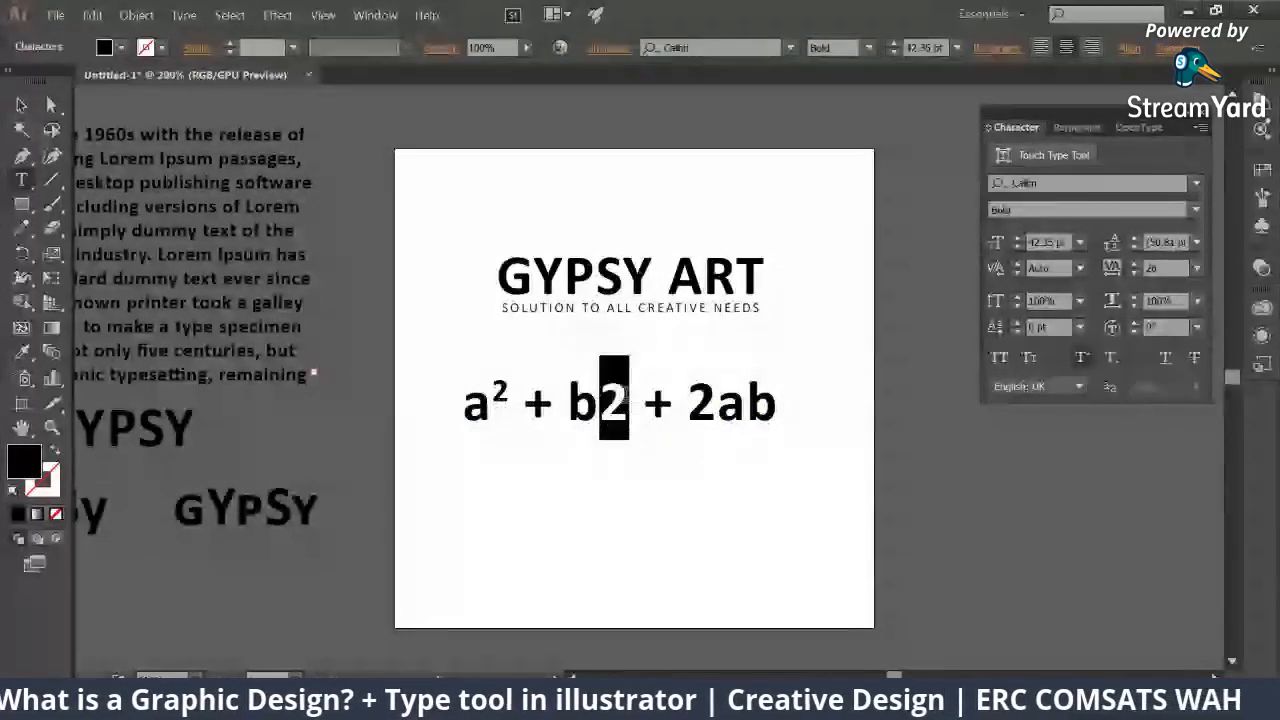
click(1079, 358)
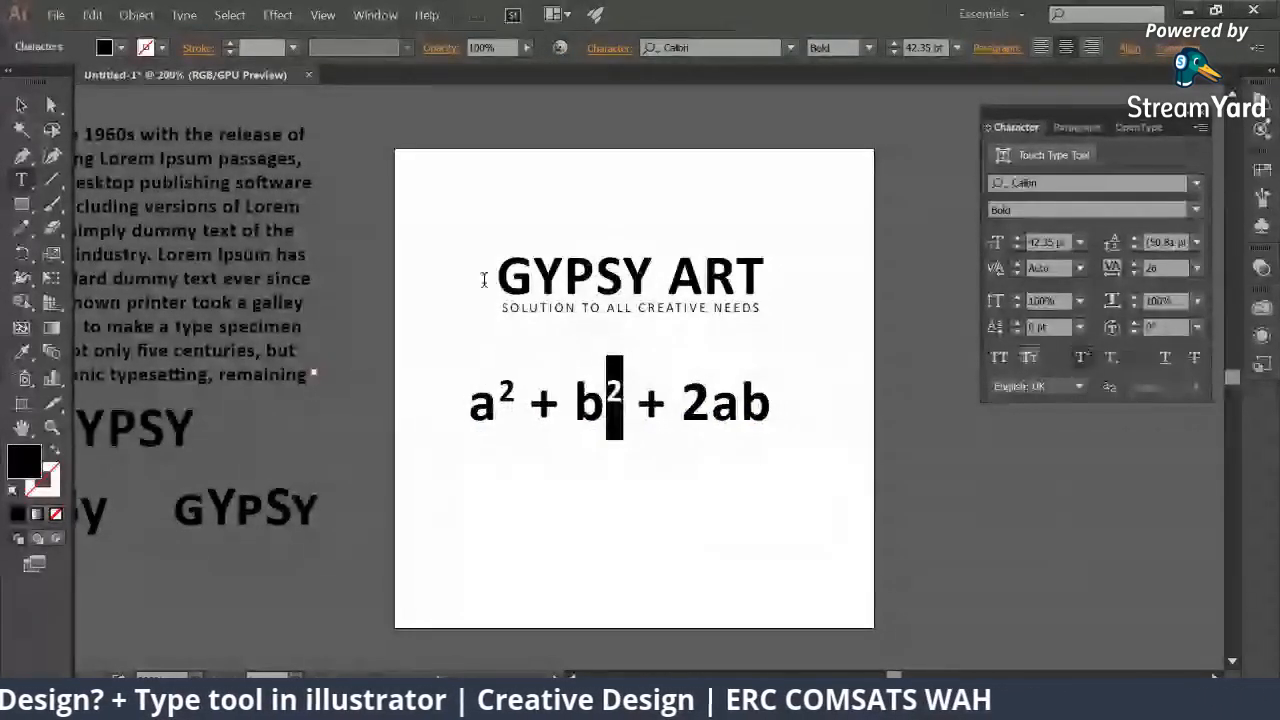
click(30, 107)
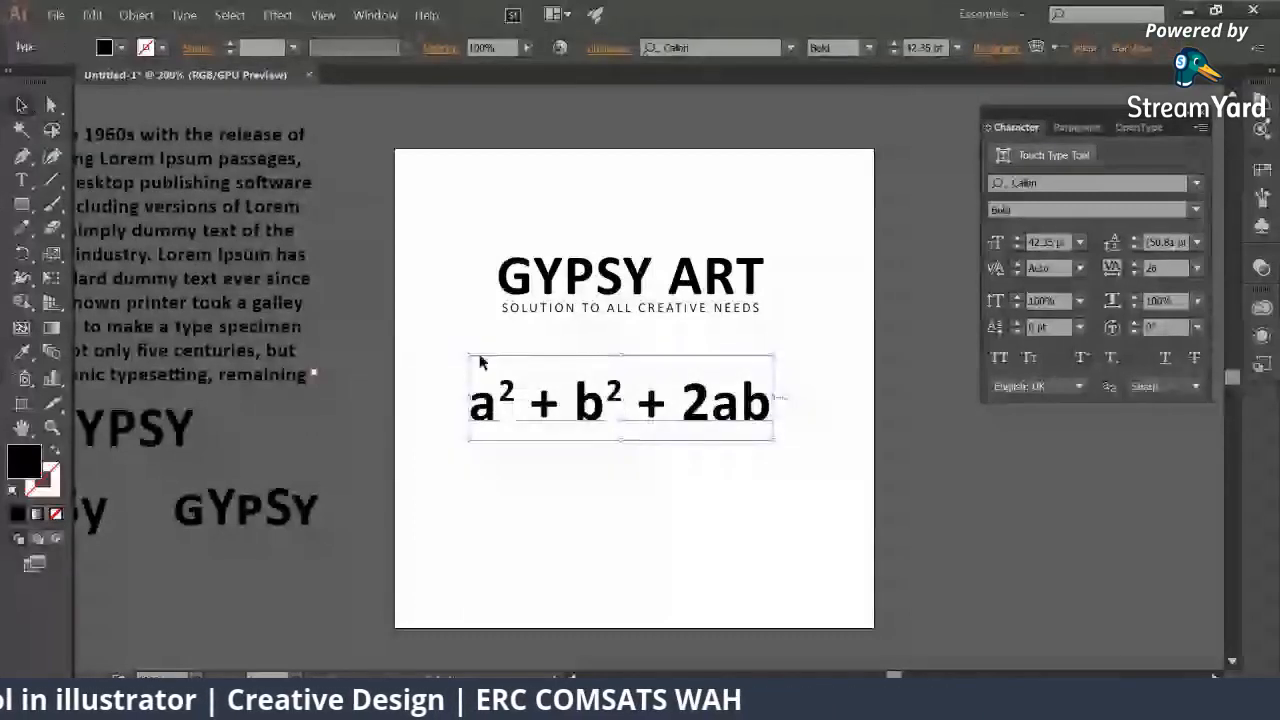
drag(583, 400, 591, 368)
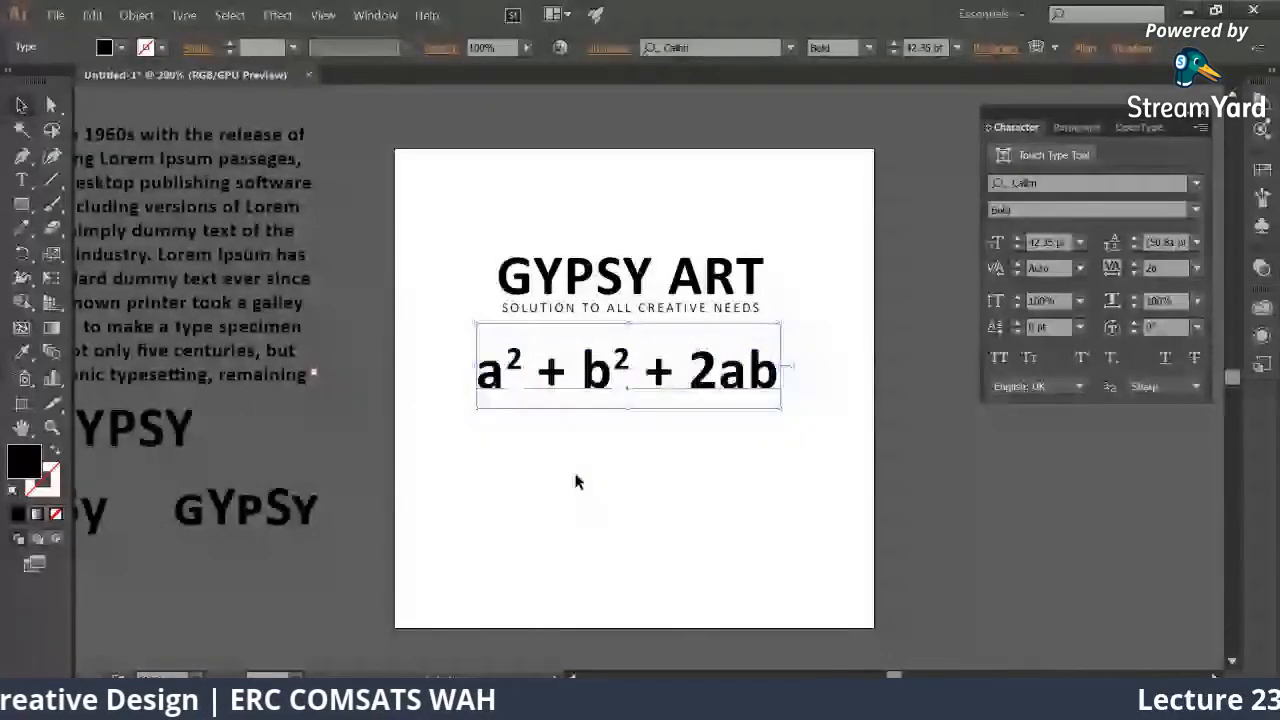
Step: Turn off Superscript on a test word added below the formula and enlarged to 70 pt, and delete the word
click(587, 464)
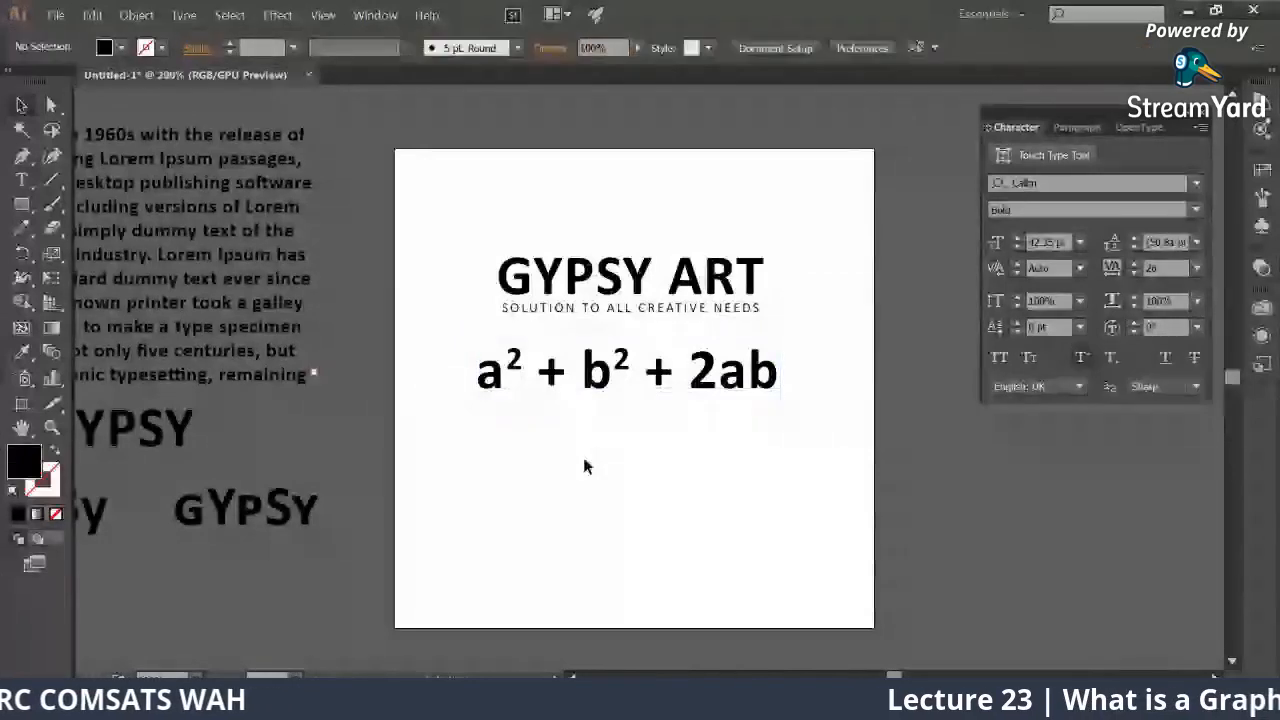
key(t)
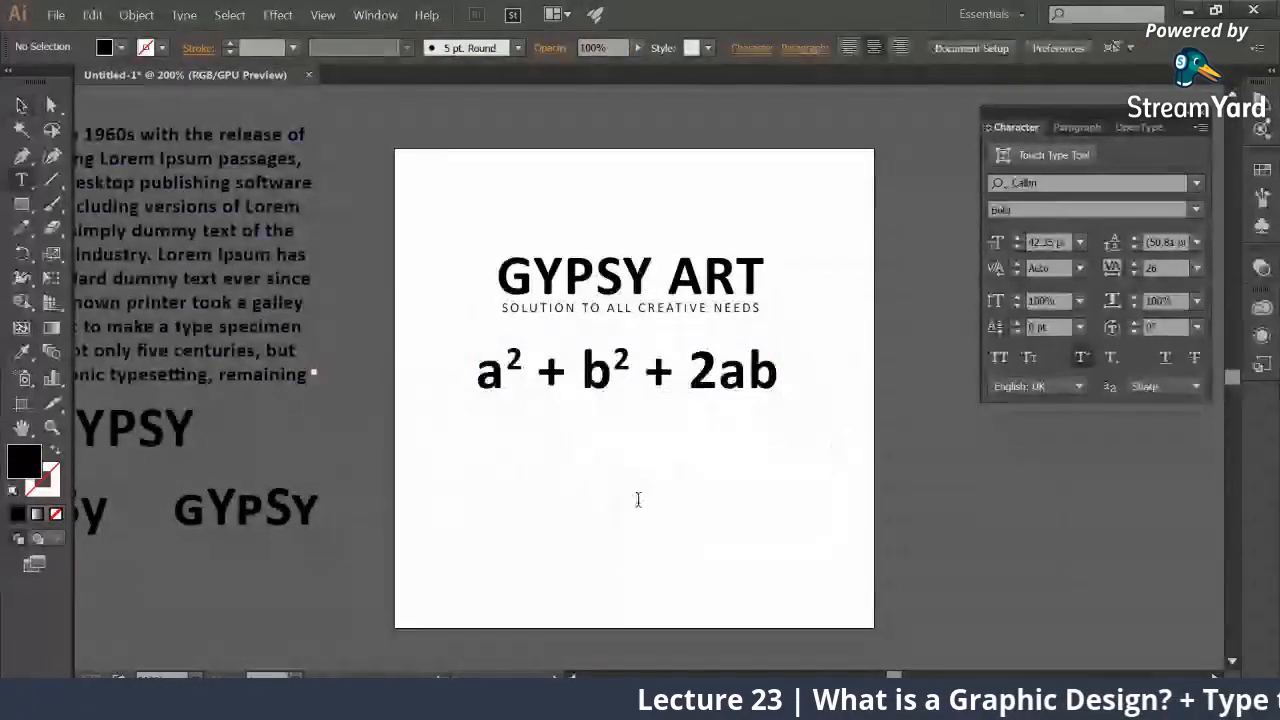
click(583, 465)
text(MEHSHAN)
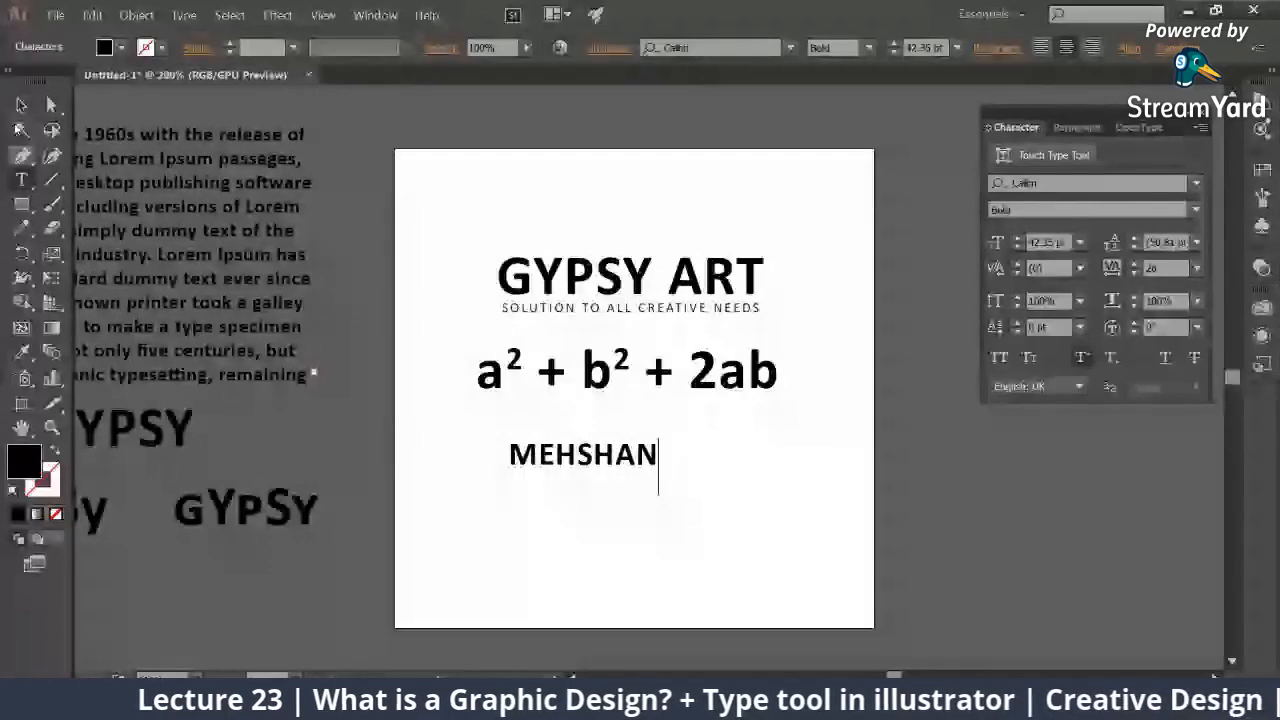
click(20, 105)
shift+click(1017, 238)
shift+click(1017, 238)
shift+click(1017, 238)
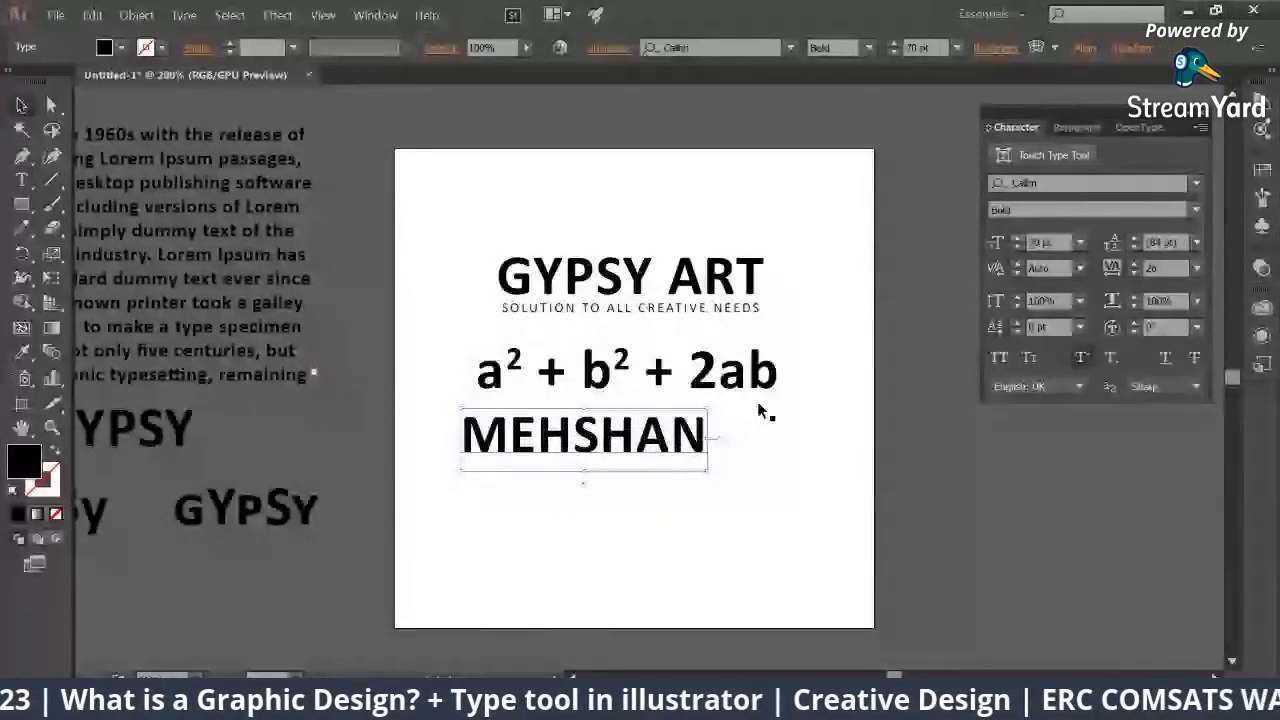
drag(670, 435, 700, 496)
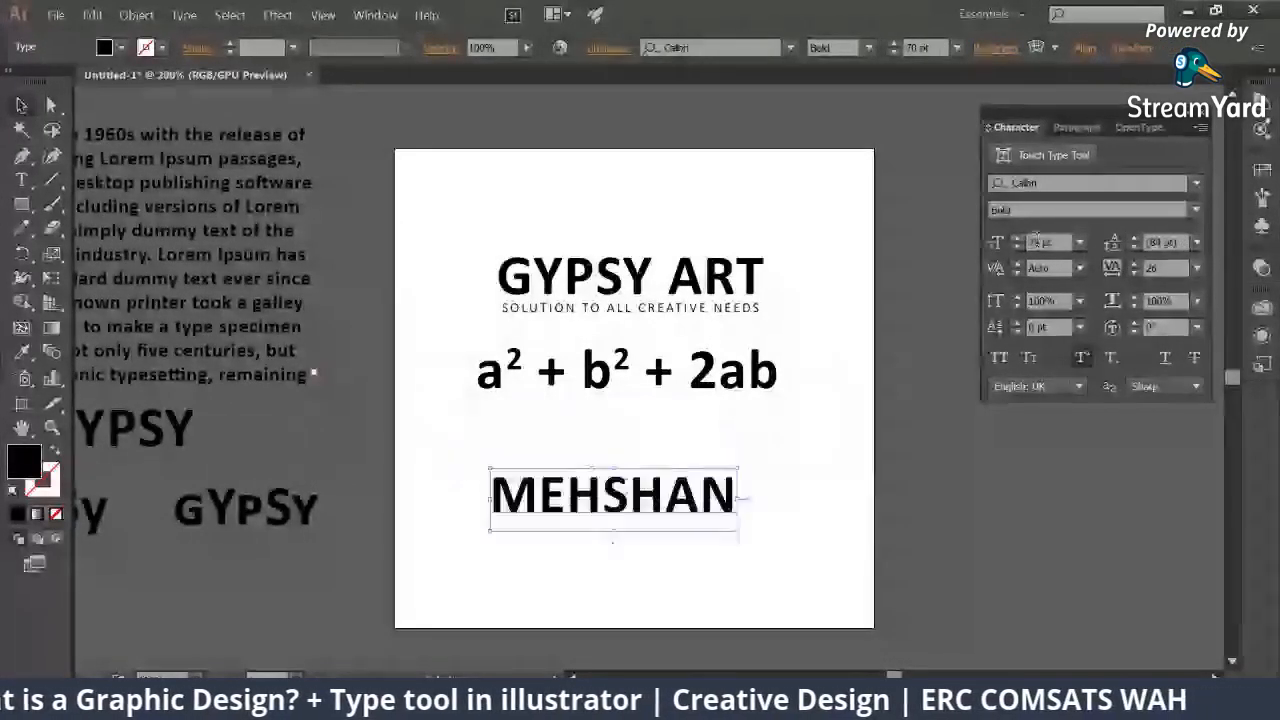
click(1081, 359)
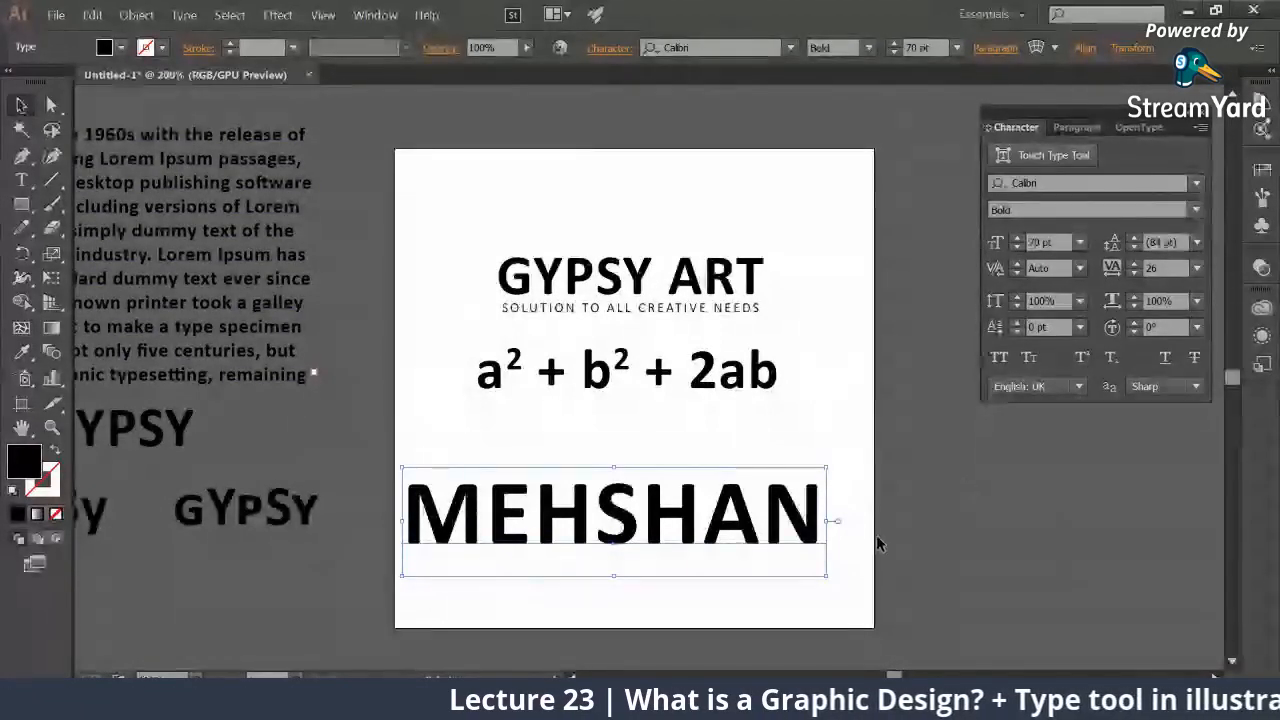
key(Delete)
Step: Duplicate the a² + b² + 2ab formula below itself and replace the copy's text with "H2O"
alt+drag(568, 386, 568, 478)
double_click(568, 486)
key(ctrl+a)
text(H)
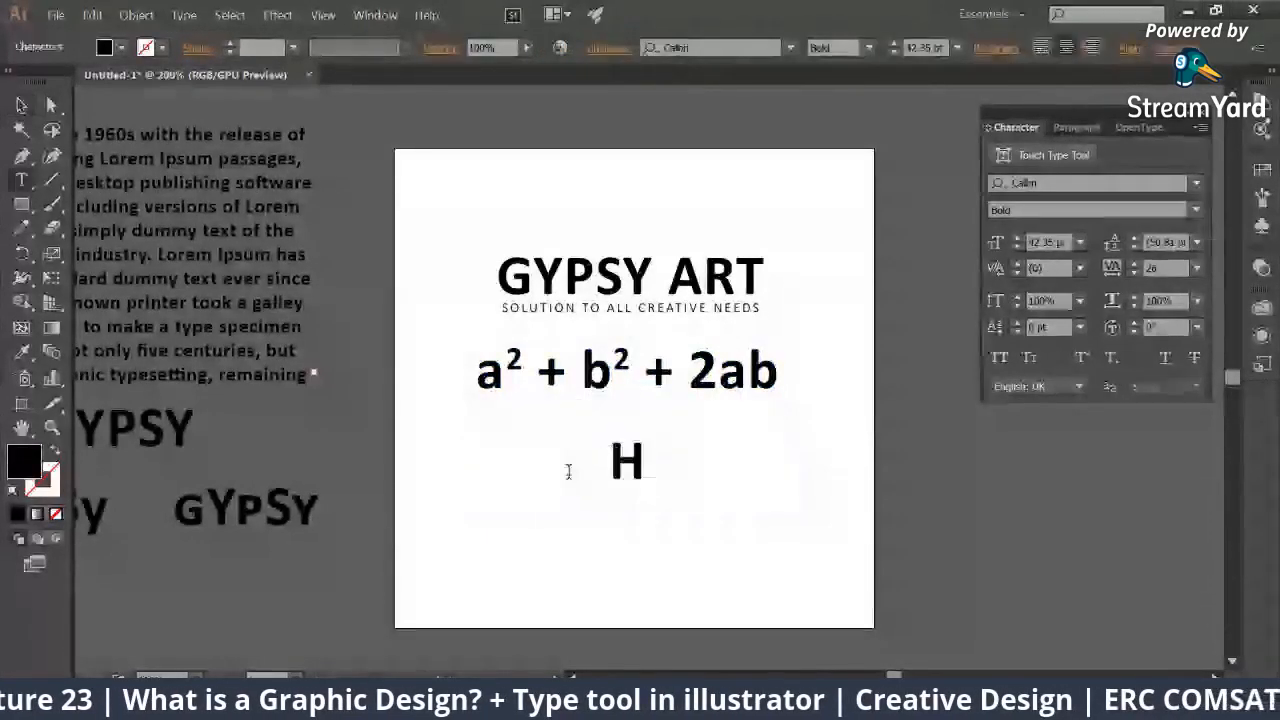
text(2O)
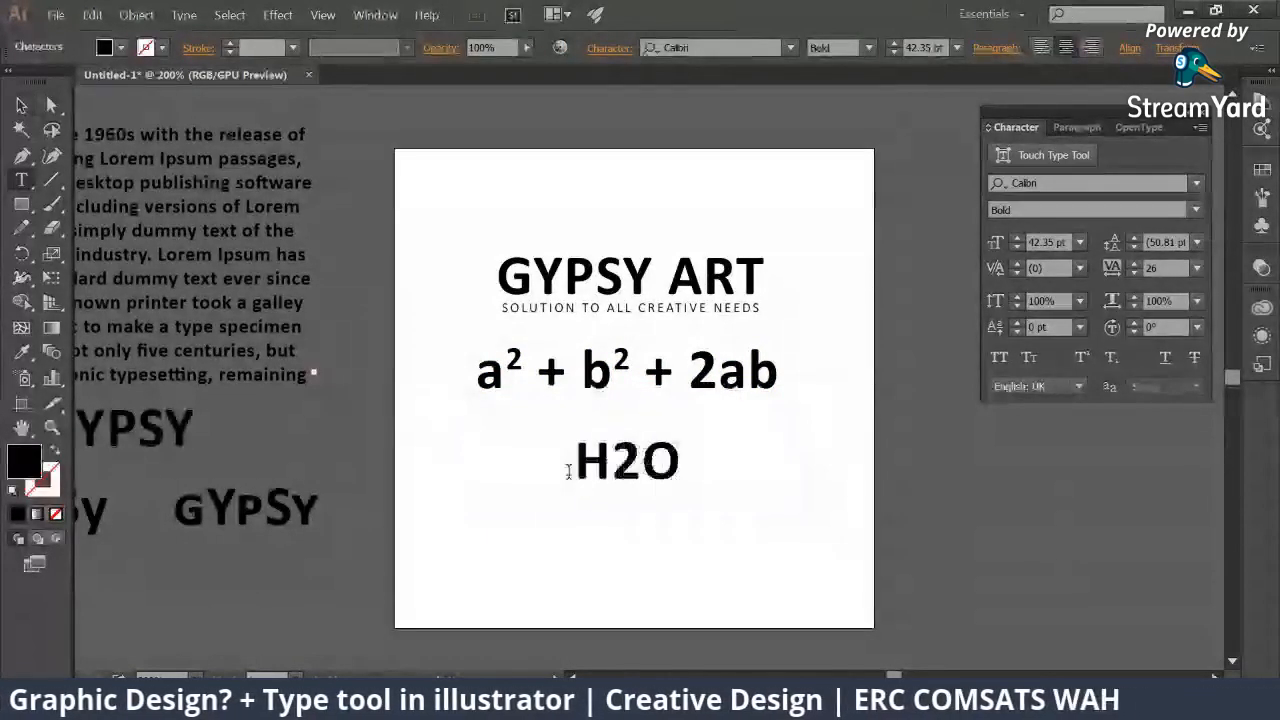
Step: Format the 2 in H2O as a subscript and move the text up closer to the formula
drag(610, 463, 645, 463)
click(1110, 357)
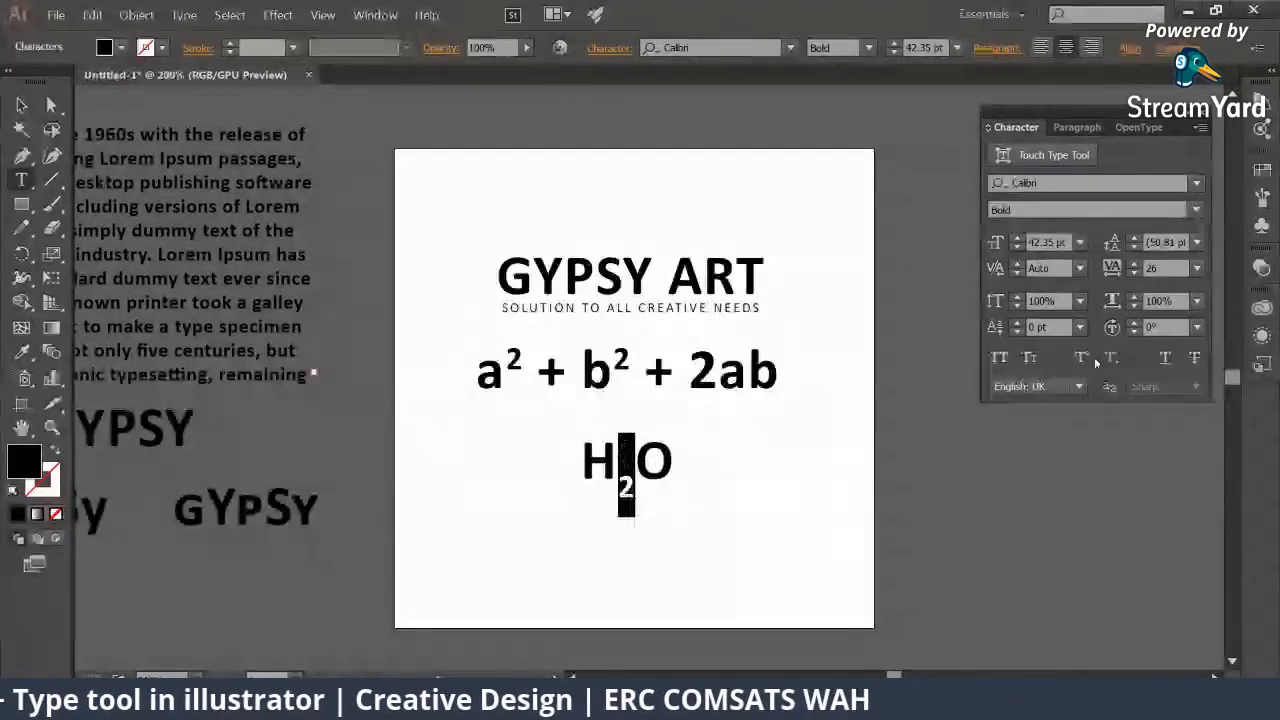
click(21, 105)
drag(625, 460, 620, 428)
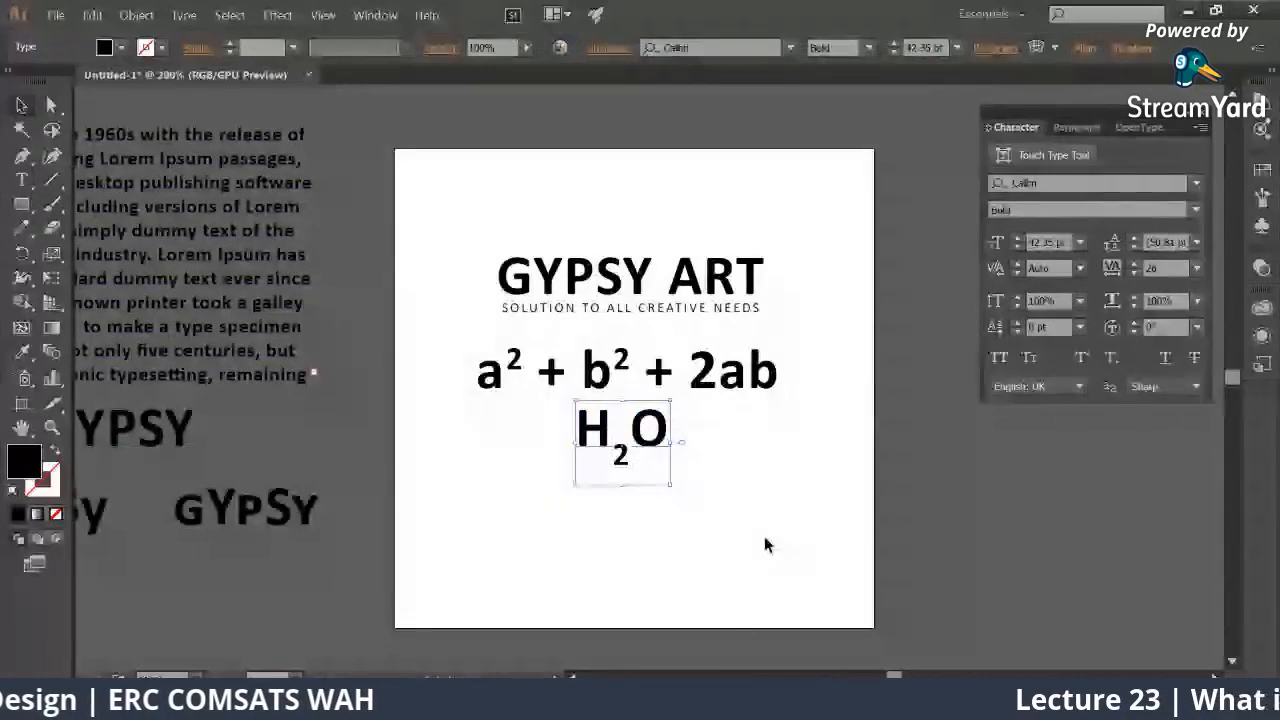
Step: Place two copies of the GYPSY ART title below H2O, underlining the upper copy and striking through the lower one
drag(646, 268, 645, 545)
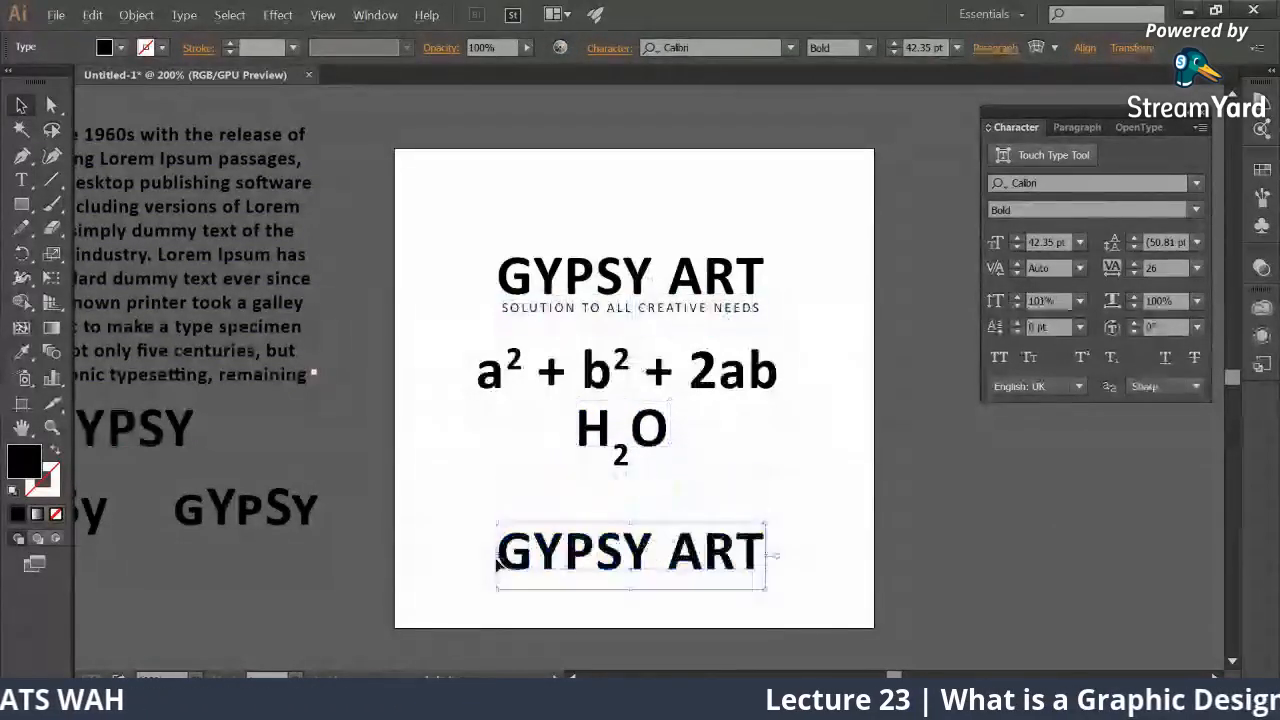
click(1165, 357)
mouse_move(715, 556)
mouse_down()
mouse_move(700, 493)
mouse_move(714, 568)
mouse_up()
click(1165, 357)
click(1194, 357)
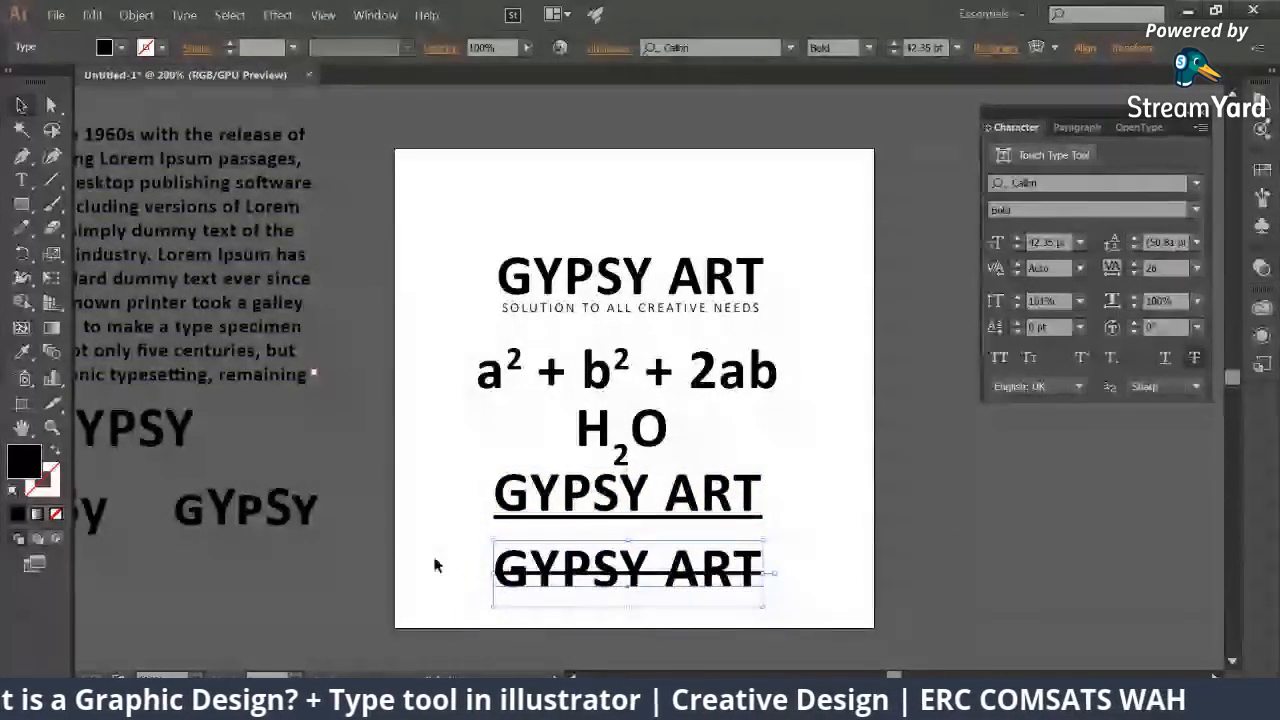
drag(577, 497, 578, 511)
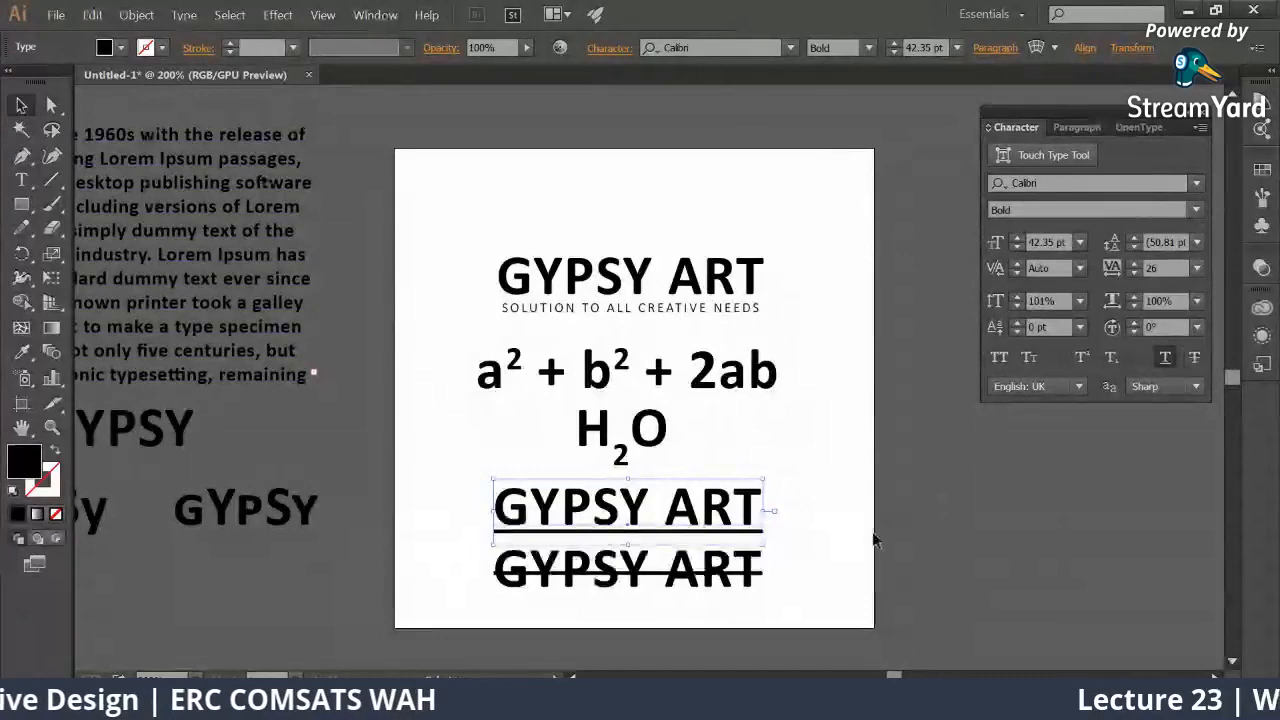
Step: Switch to the StreamYard browser window, turn on the PC's battery saver and dismiss the OneDrive notification
mouse_move(178, 700)
click(90, 600)
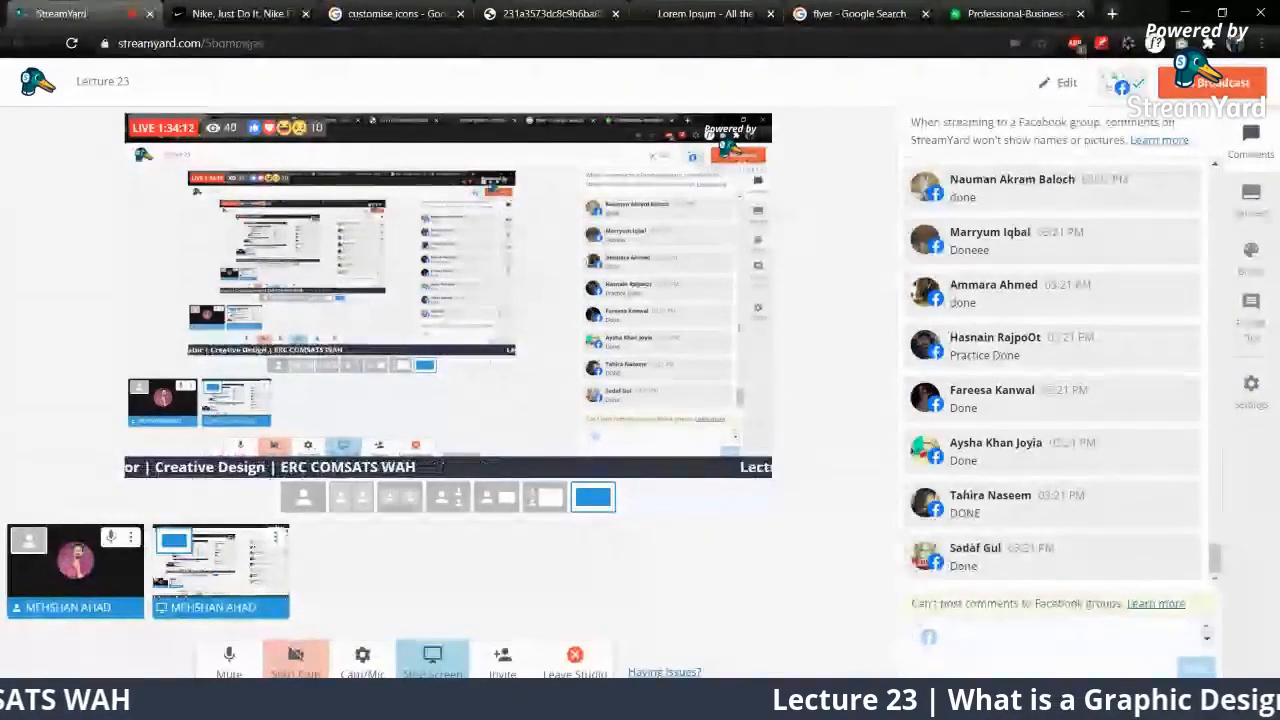
click(1100, 700)
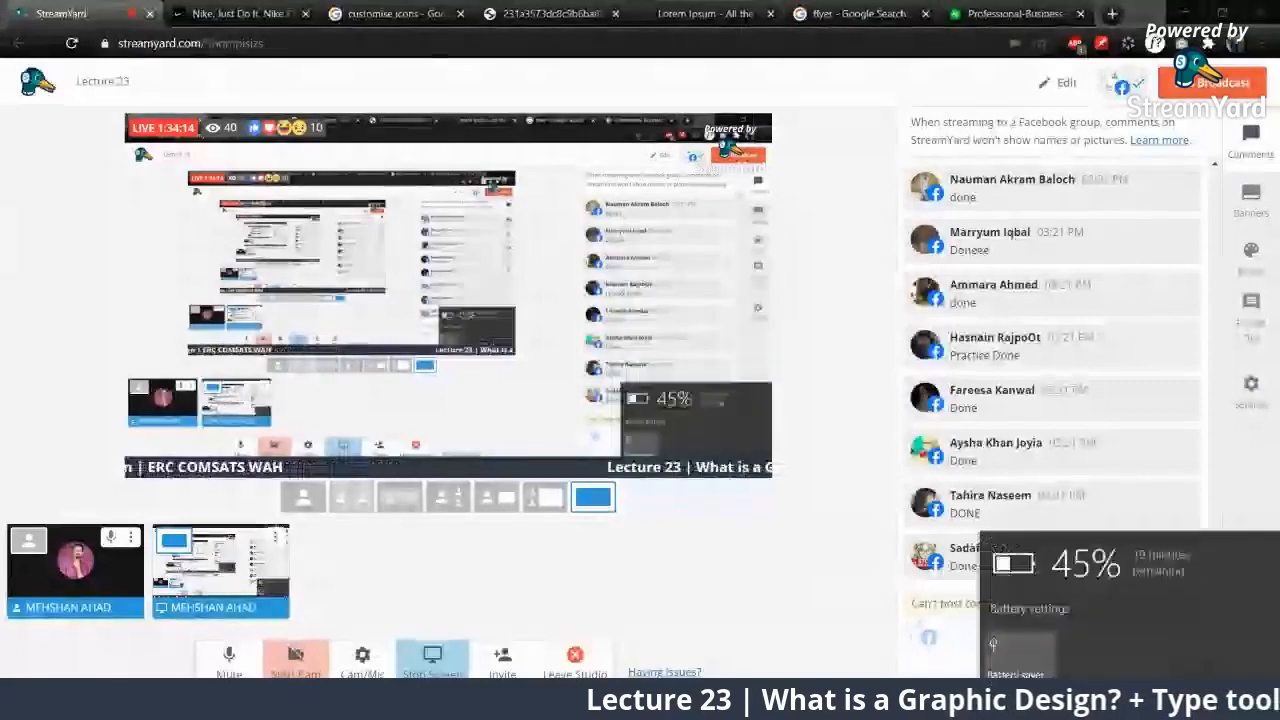
click(1040, 660)
key(Escape)
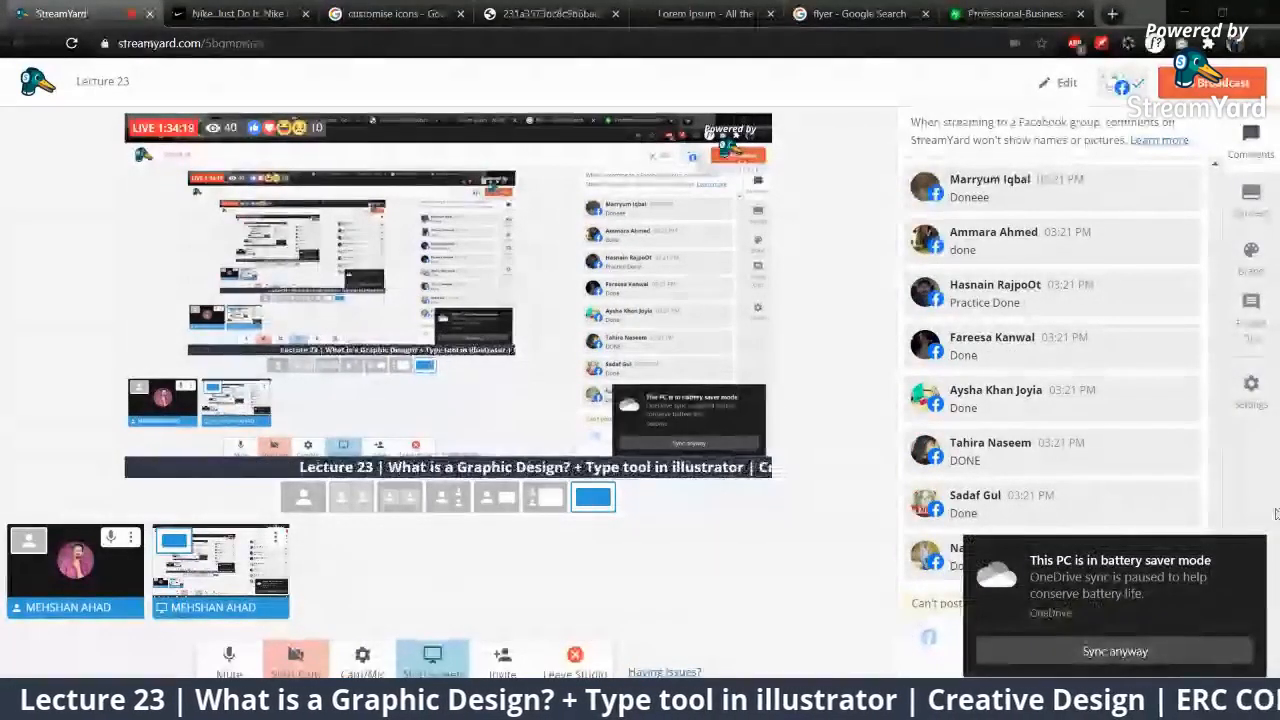
click(1245, 547)
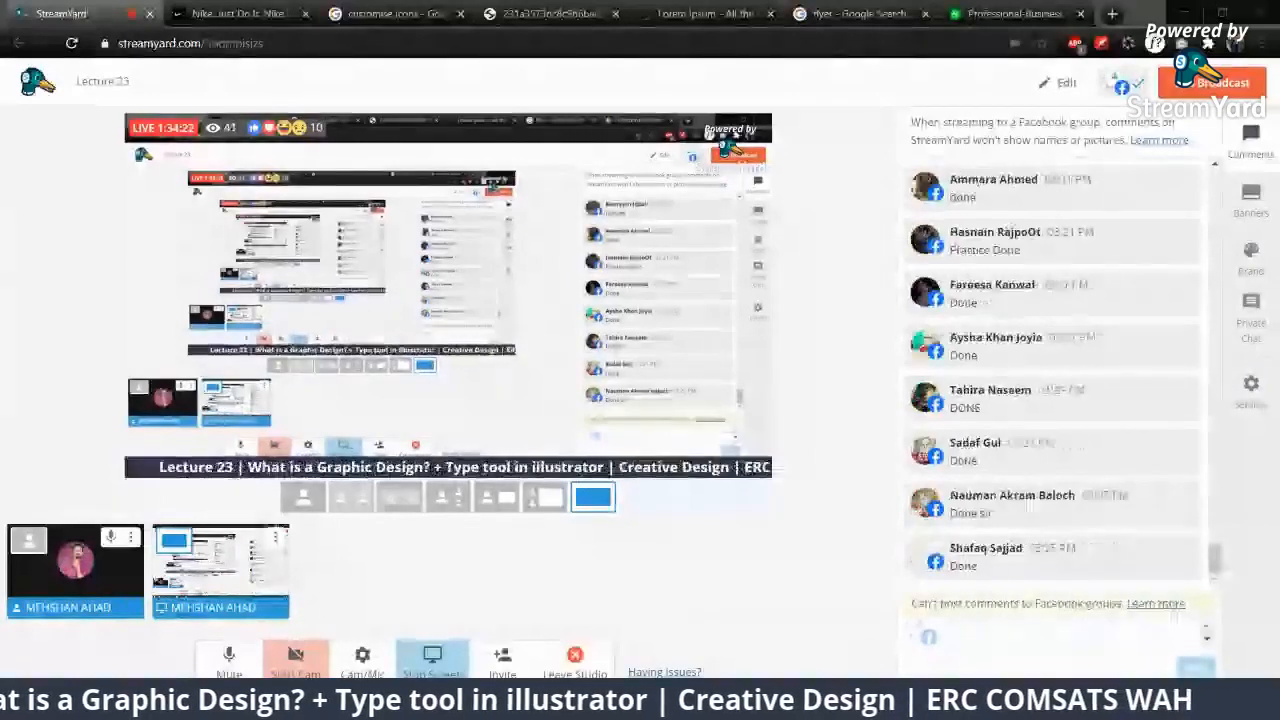
Step: Switch back to Illustrator and delete the formula, H2O and both decorated GYPSY ART copies, keeping the title and tagline
mouse_move(272, 651)
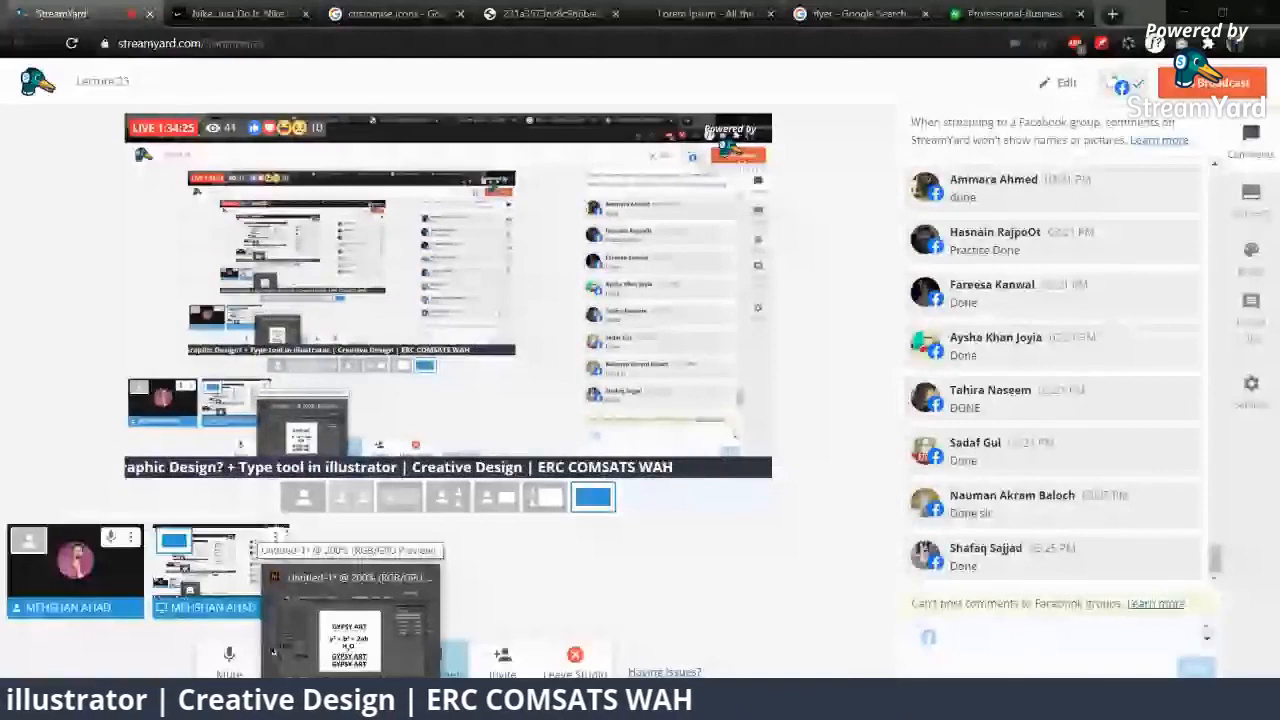
click(272, 651)
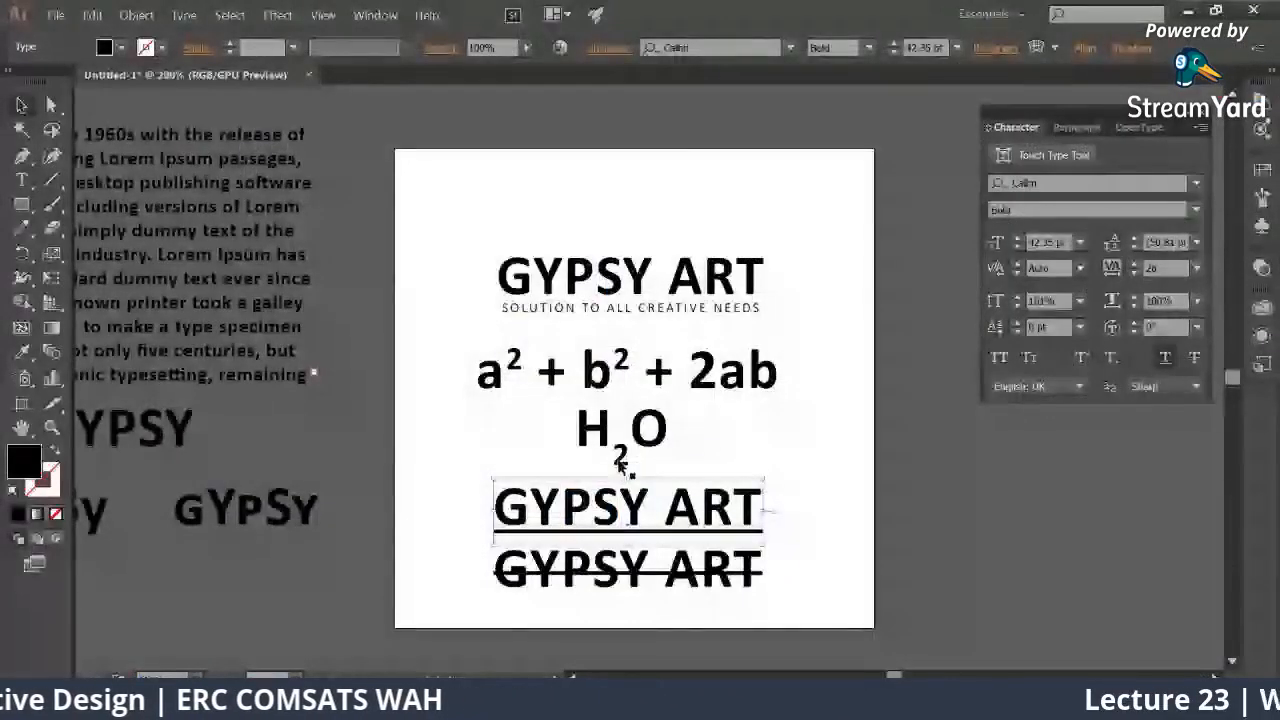
drag(447, 221, 789, 557)
key(ctrl+minus)
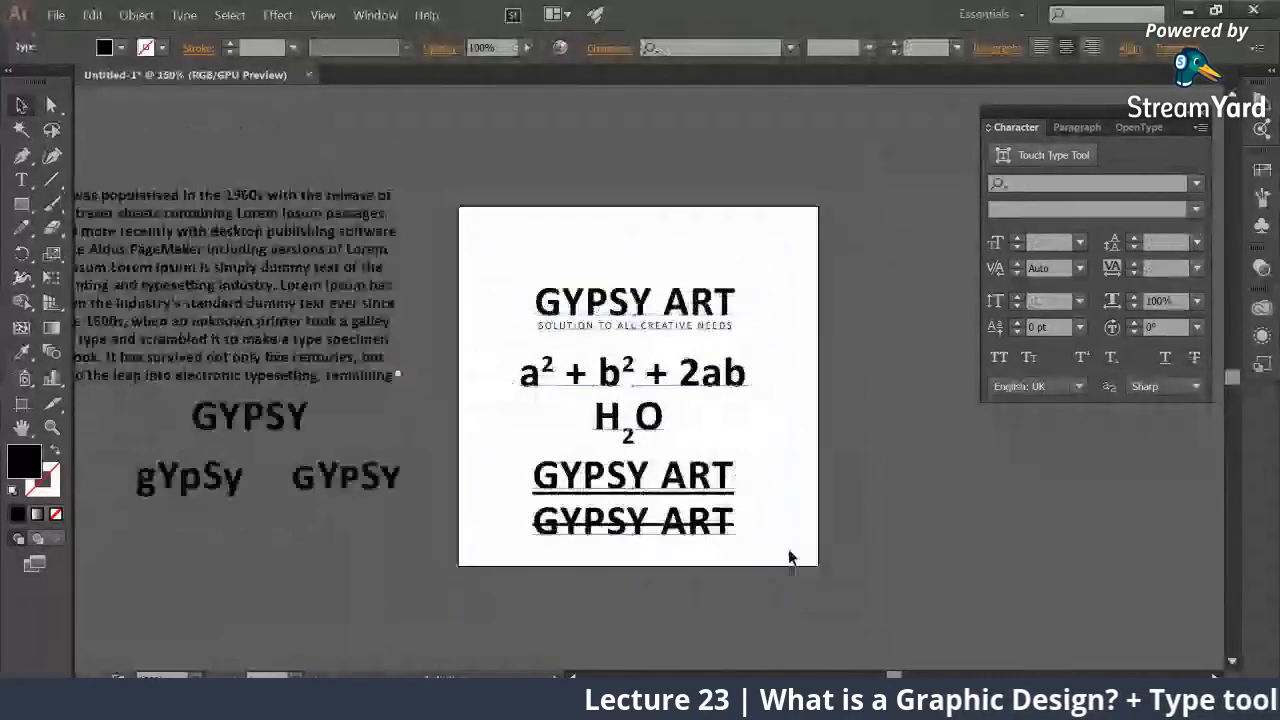
drag(682, 522, 477, 575)
drag(298, 385, 580, 590)
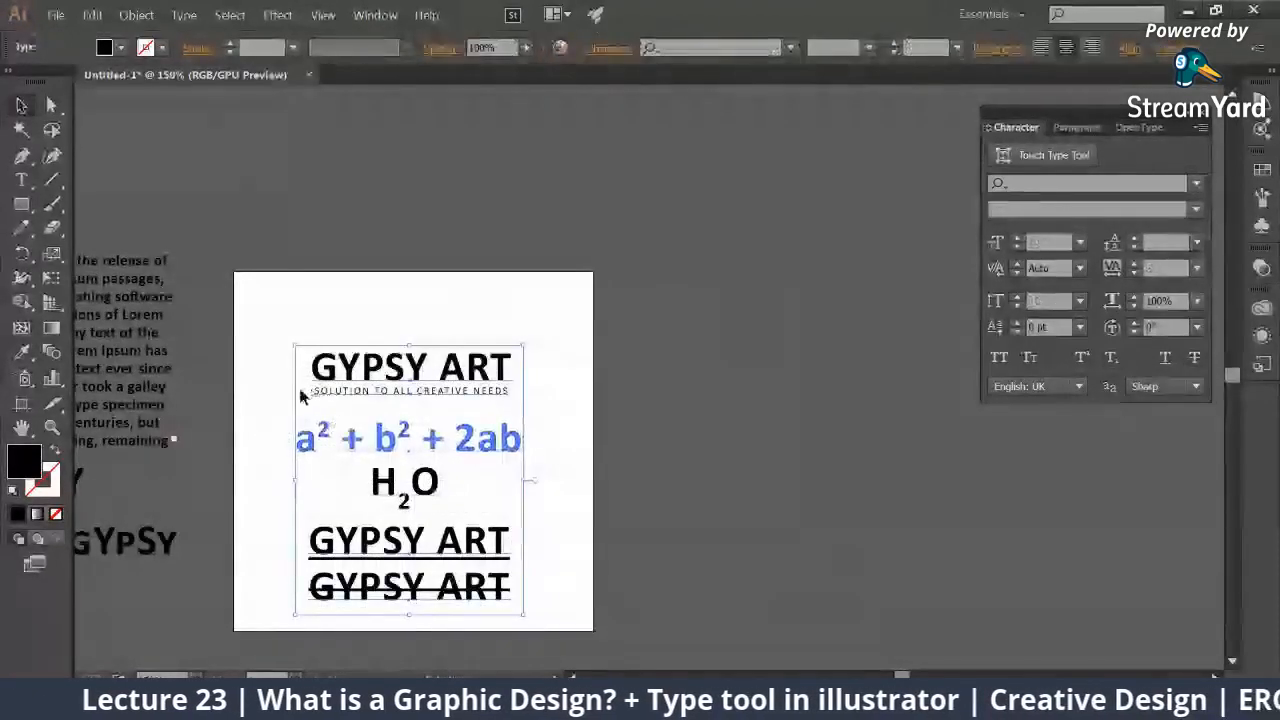
click(251, 414)
drag(287, 432, 557, 620)
key(Delete)
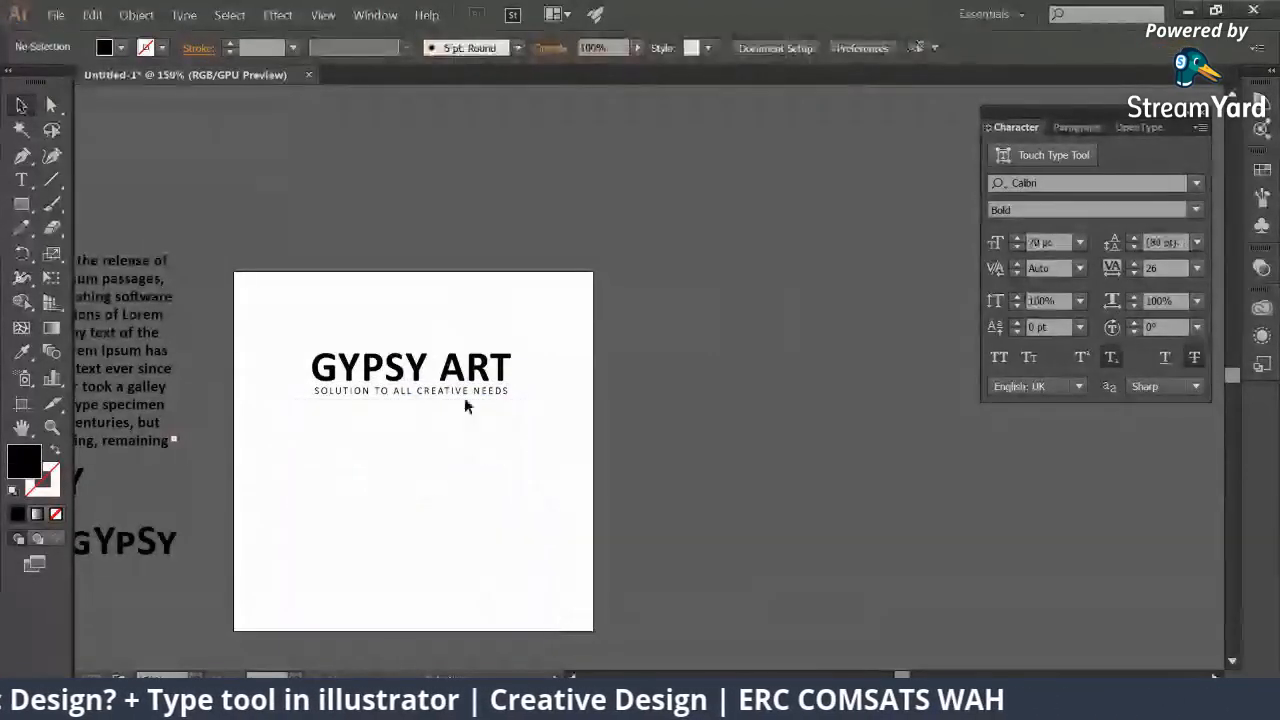
Step: Move the tagline off the artboard's right side and enlarge the GYPSY ART title to about 61.67 pt
drag(465, 405, 837, 413)
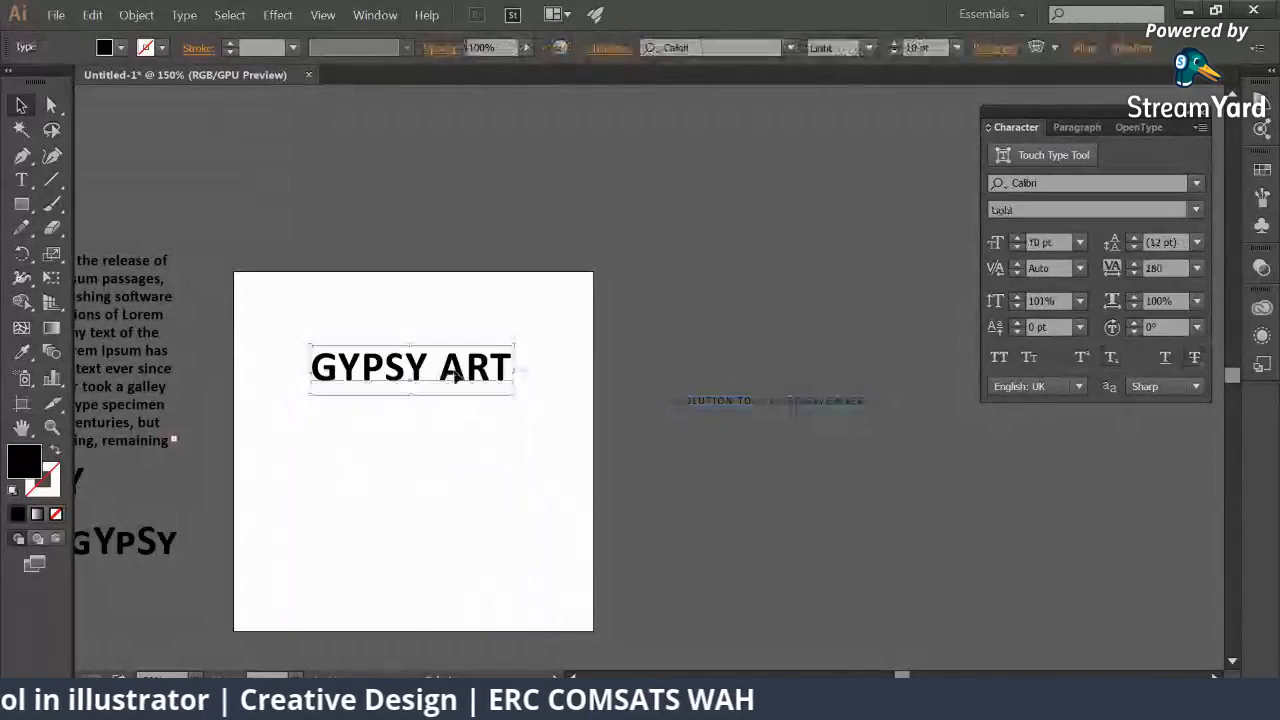
drag(455, 372, 562, 350)
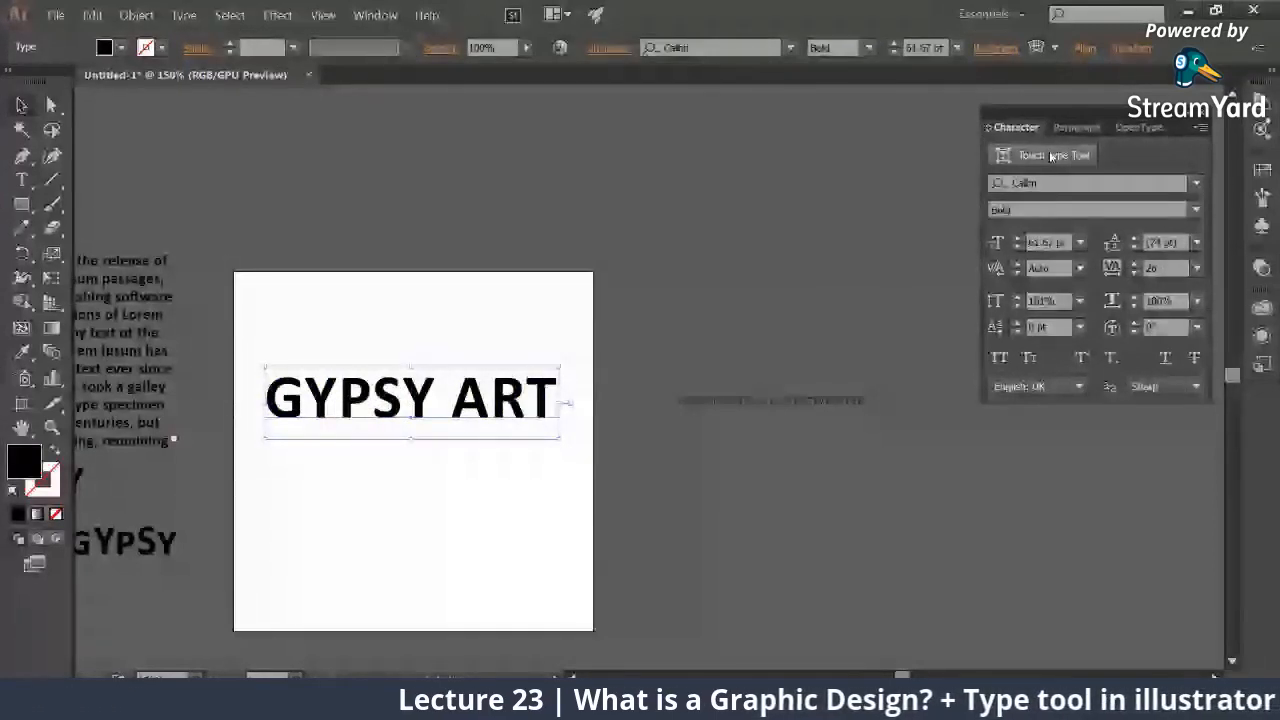
Step: With the Touch Type tool, scale the first Y of GYPSY to about 158%, rotate it about 17° and reposition it
click(1052, 156)
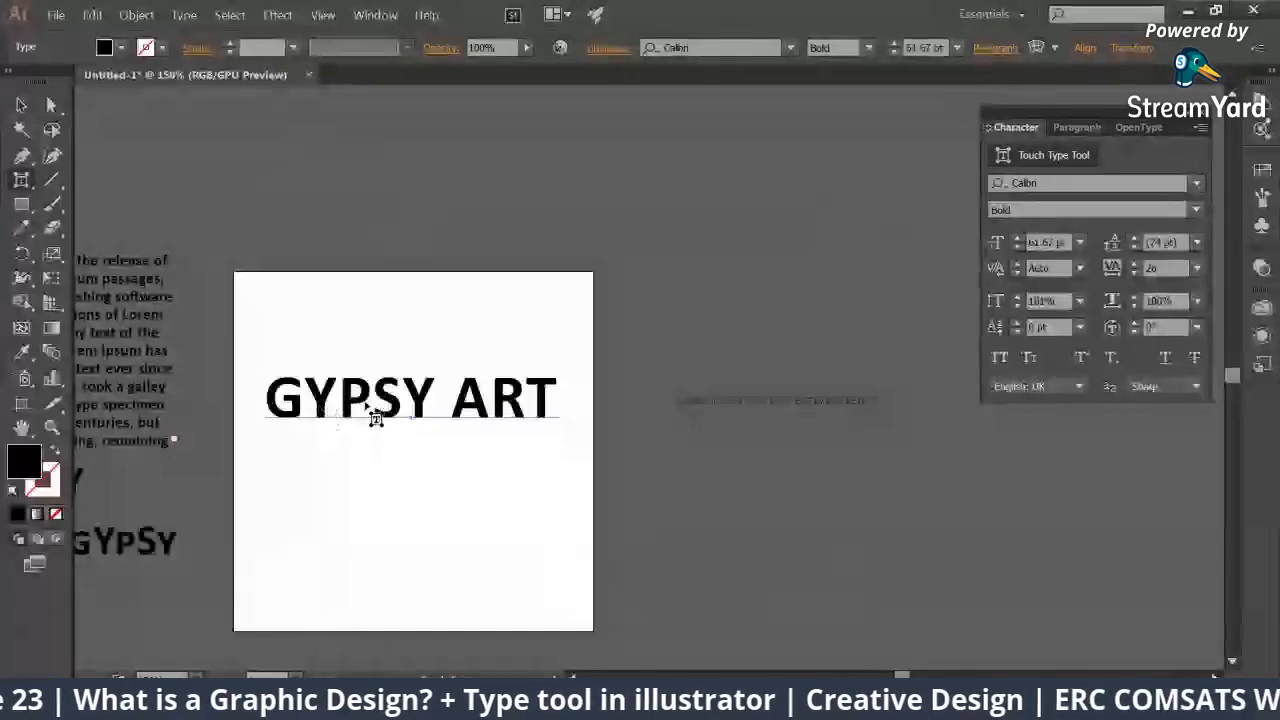
click(326, 418)
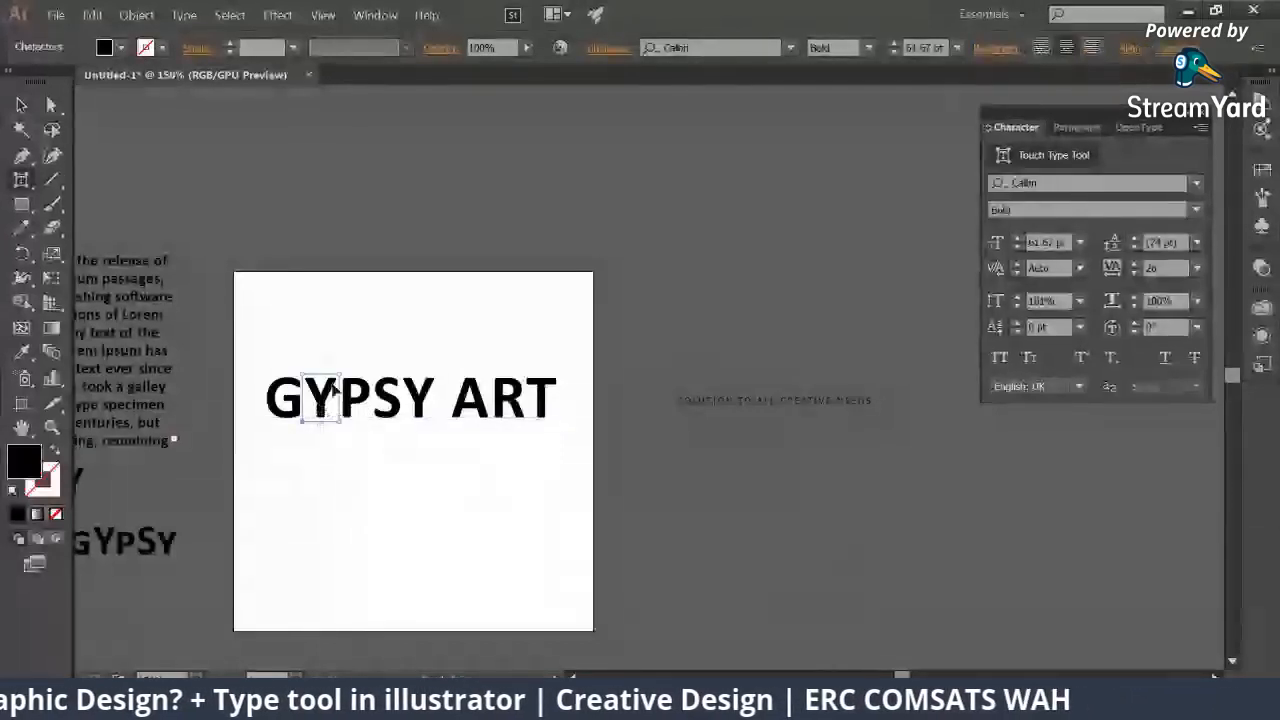
mouse_move(340, 374)
mouse_down()
mouse_move(366, 340)
mouse_move(344, 352)
mouse_up()
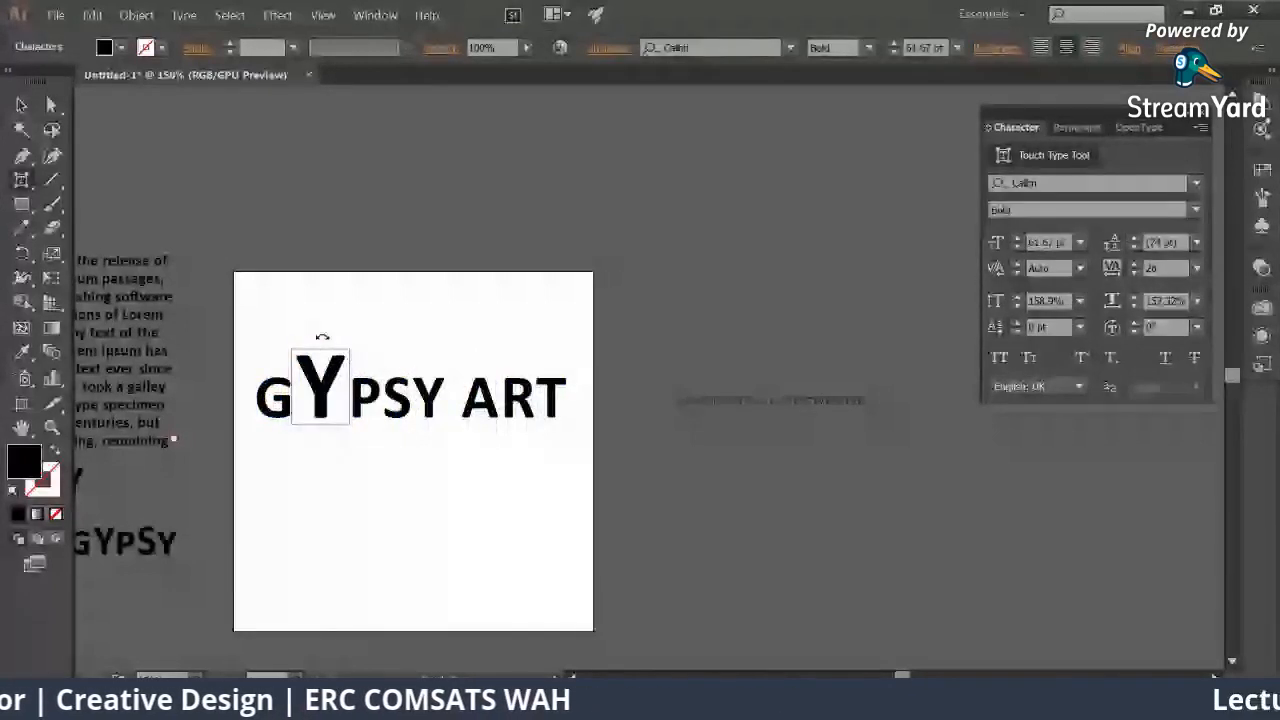
drag(322, 337, 304, 341)
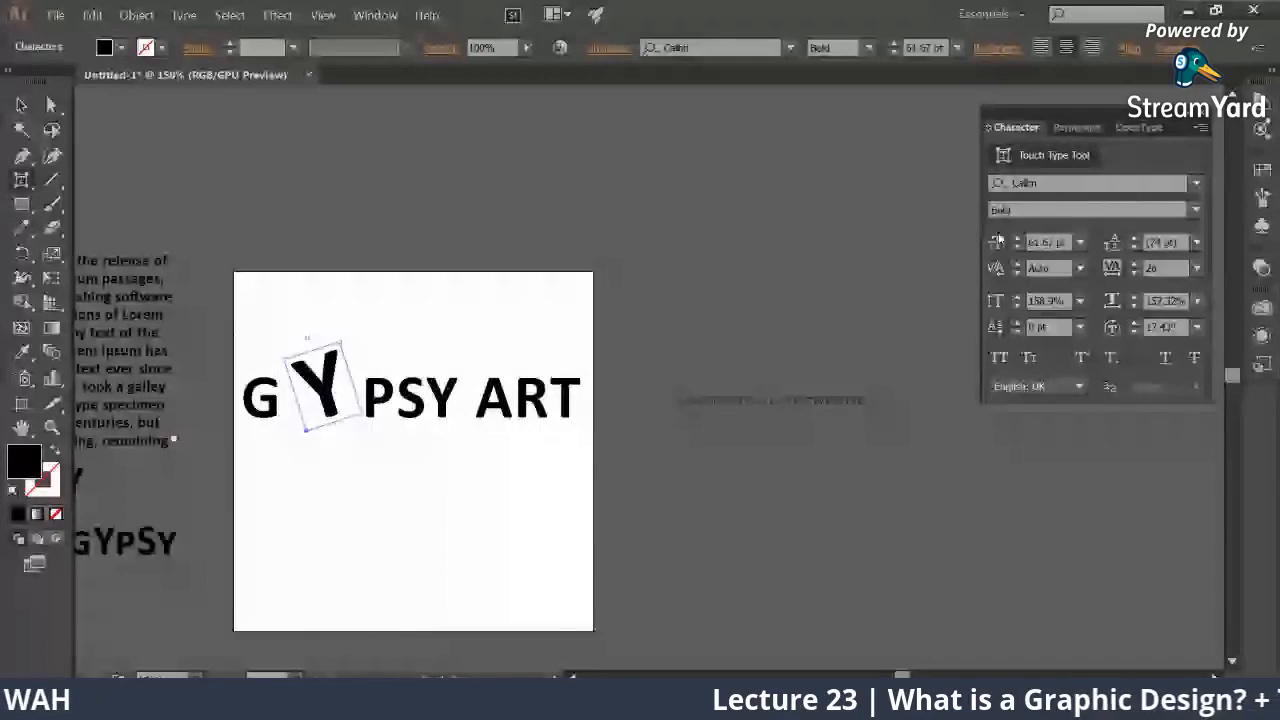
drag(322, 390, 360, 362)
Step: Enlarge the S of GYPSY to about 149% and fit the P and the last Y closely around it
drag(385, 398, 401, 365)
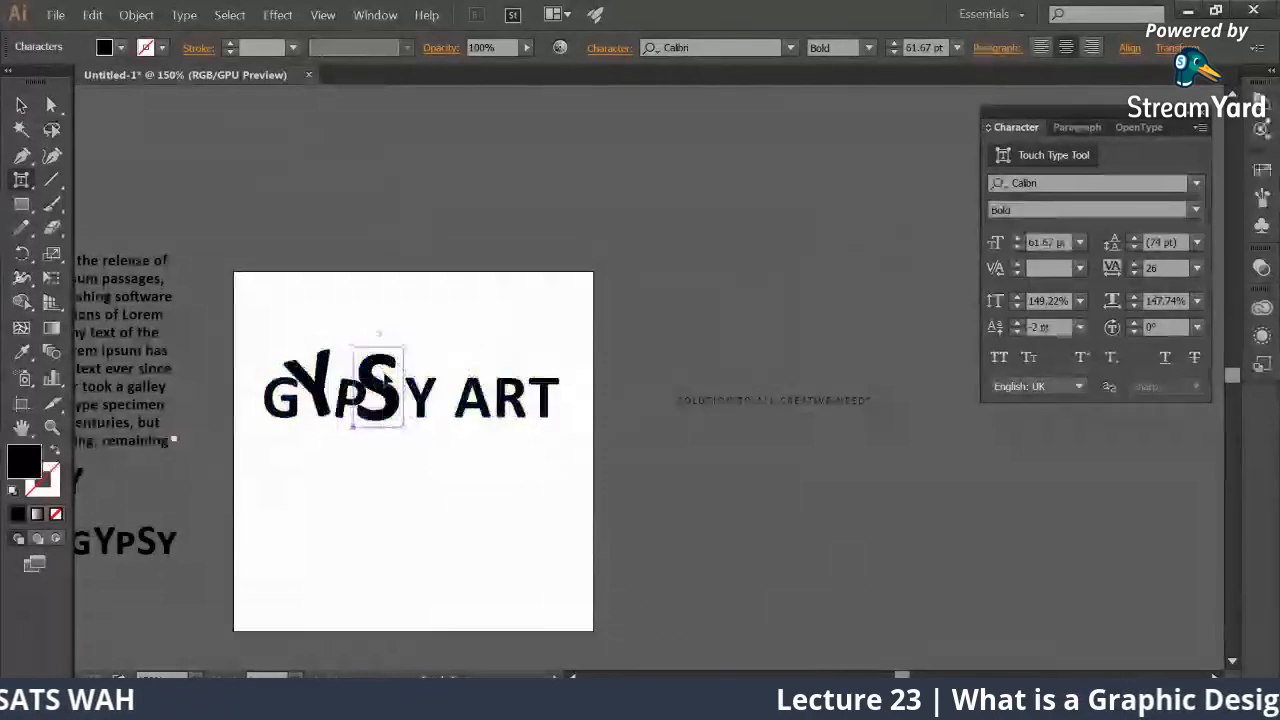
mouse_move(353, 401)
mouse_down()
mouse_move(348, 391)
mouse_move(388, 395)
mouse_move(344, 396)
mouse_up()
drag(431, 403, 421, 394)
Step: Reduce the tilted Y to about 117%, enlarge the G to about 145%, and shift the Y clear of the G
click(297, 413)
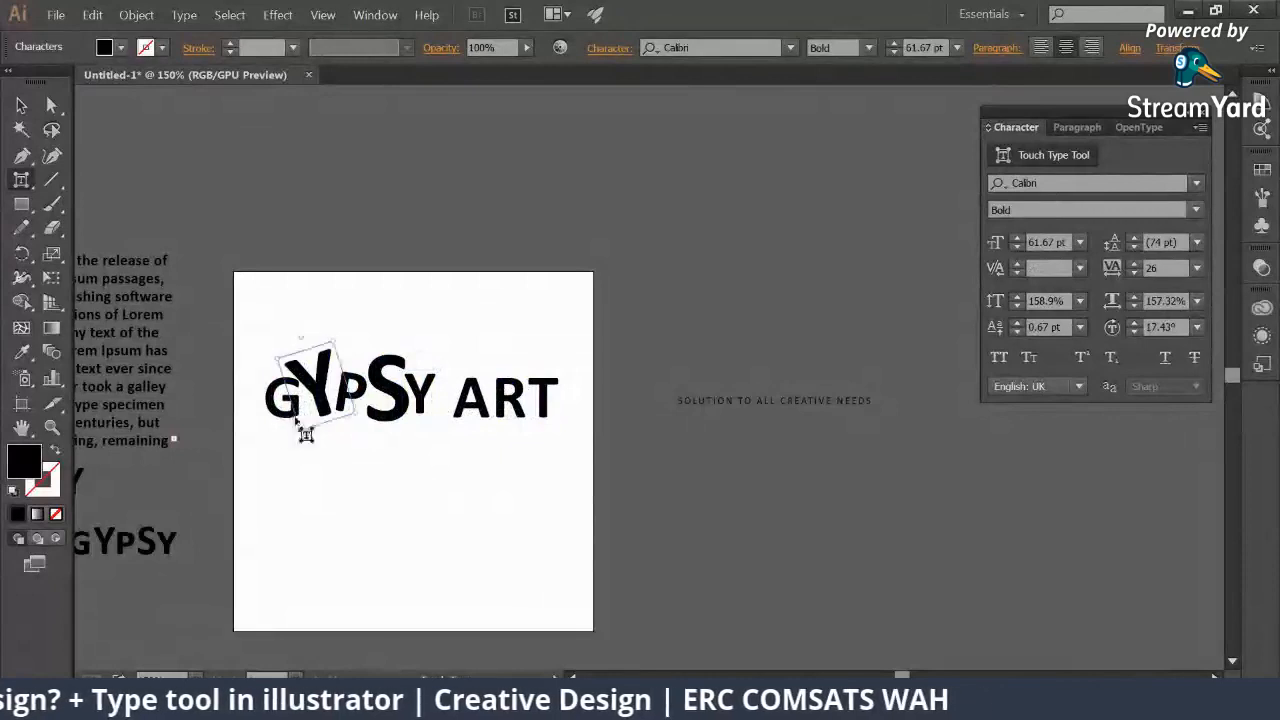
drag(338, 364, 330, 369)
click(286, 404)
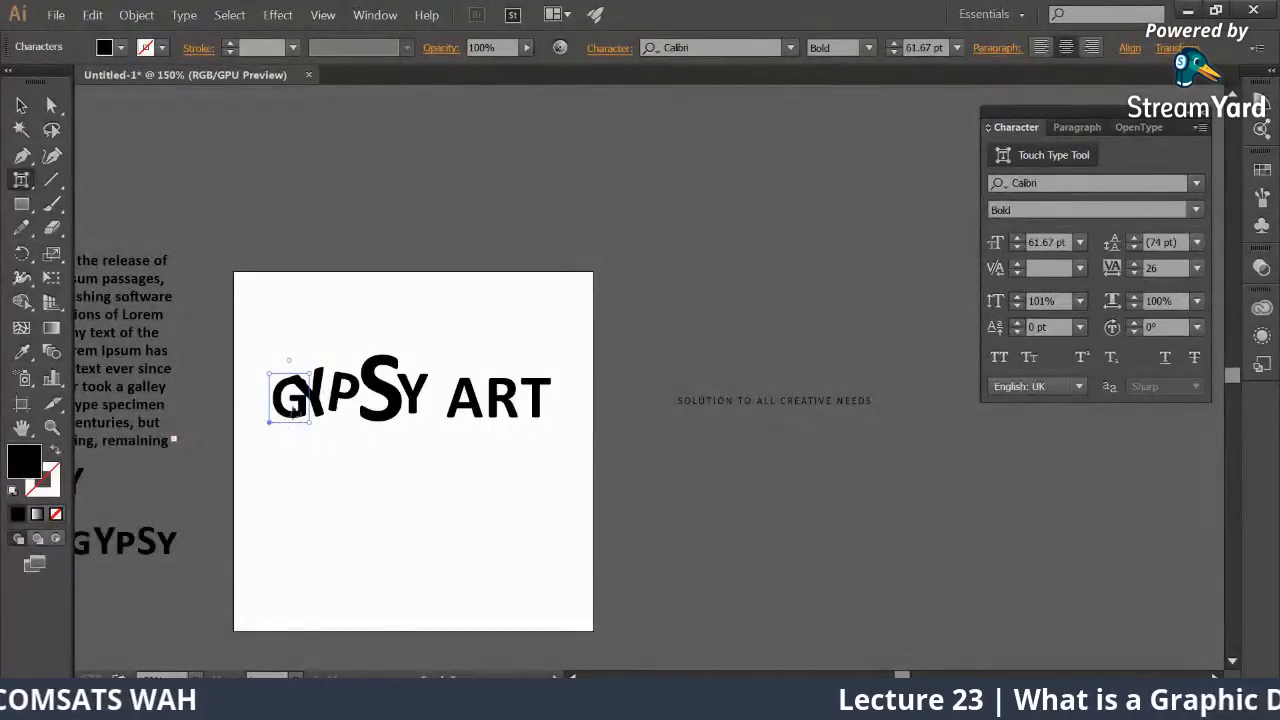
drag(311, 373, 336, 357)
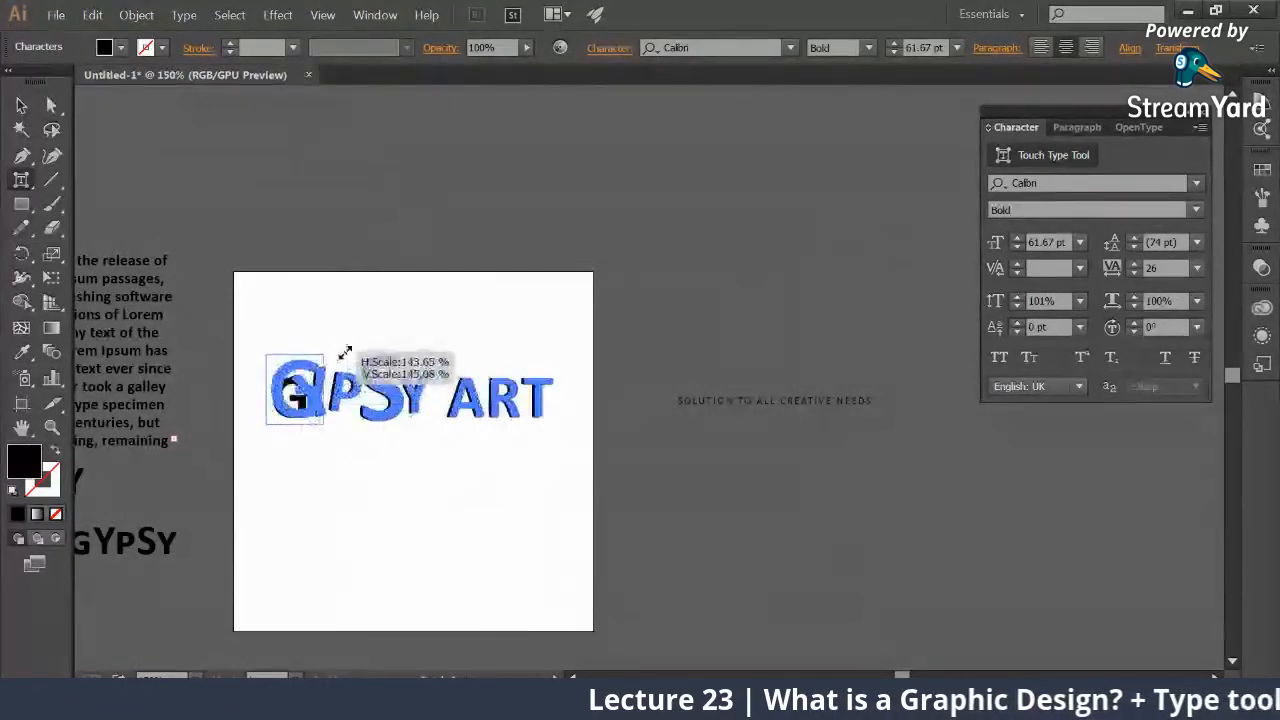
drag(326, 376, 350, 376)
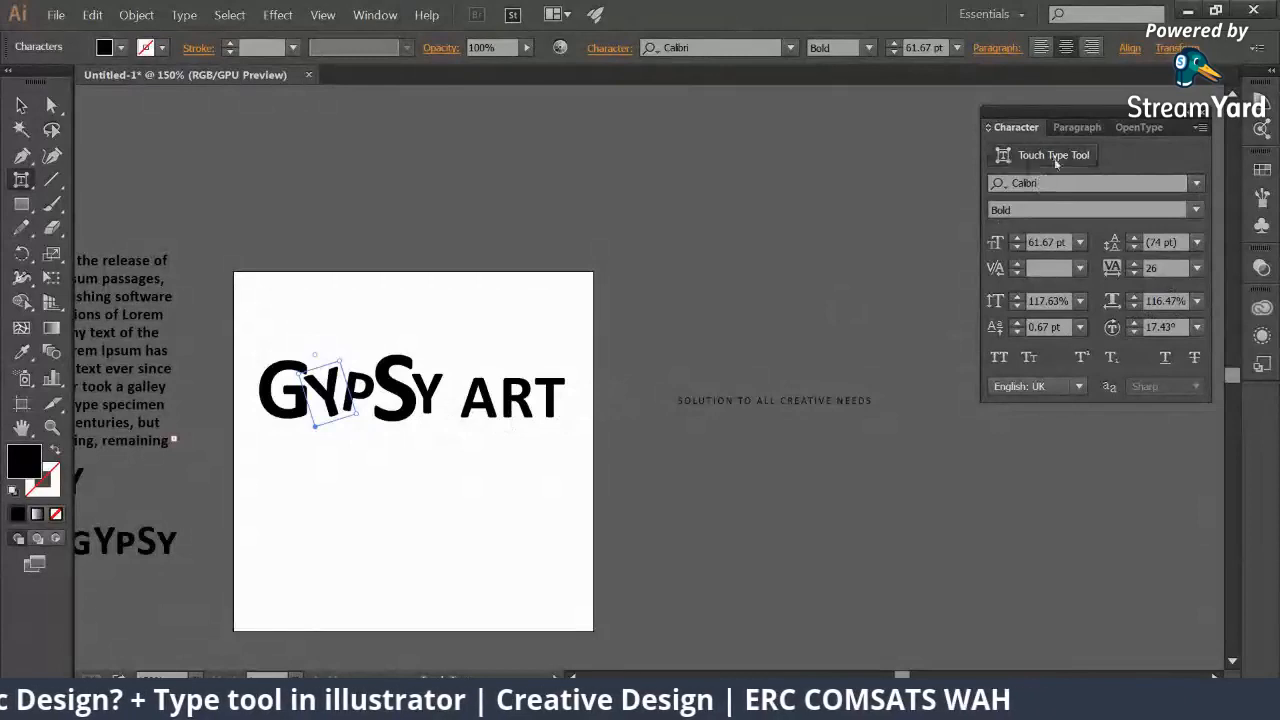
Step: Enlarge the A of ART, raise the R beside it, and scale the T to about 97% with a baseline shift of about 33 pt
drag(502, 377, 537, 348)
drag(530, 396, 483, 418)
click(20, 106)
click(1051, 155)
click(571, 420)
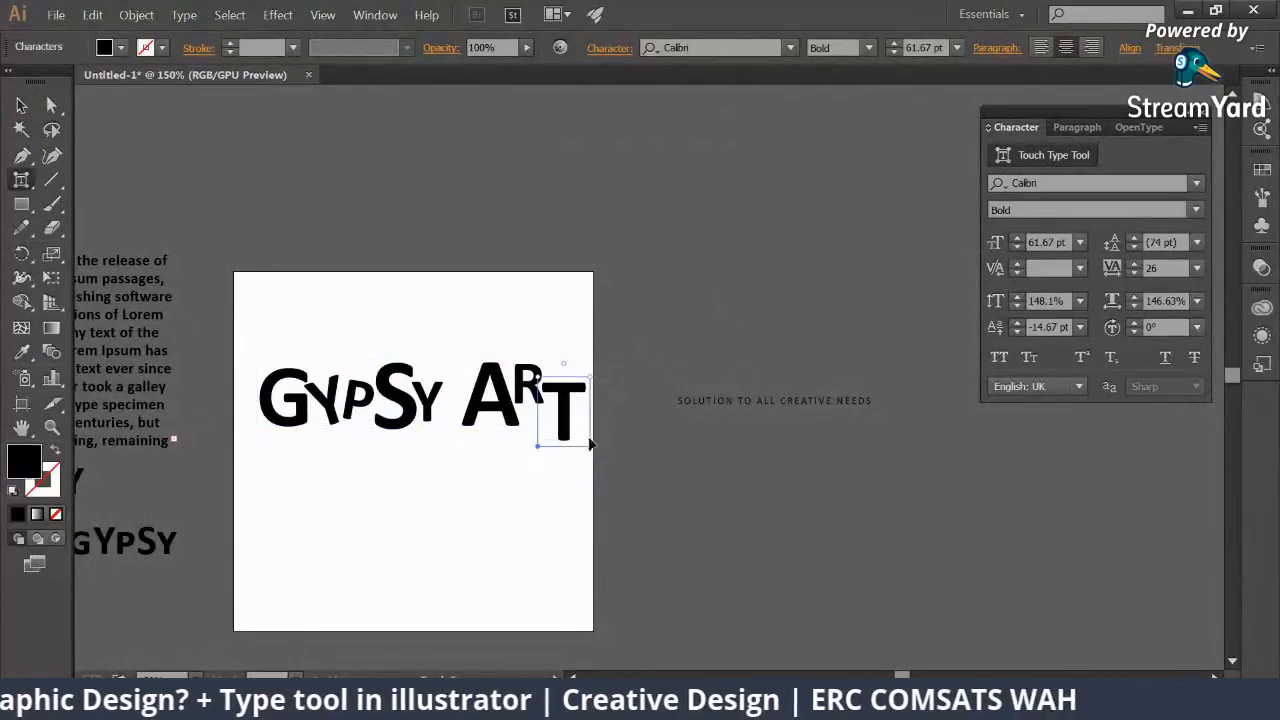
mouse_move(588, 382)
mouse_down()
mouse_move(566, 404)
mouse_move(568, 374)
mouse_up()
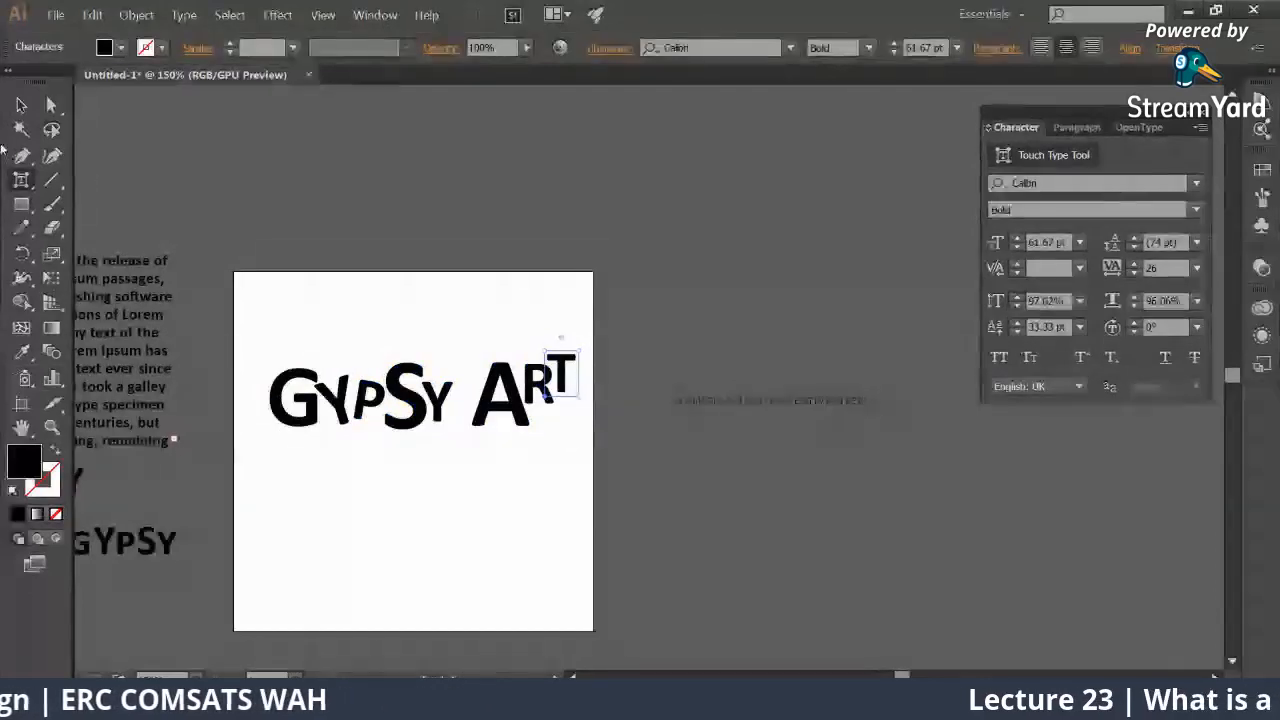
Step: Finish the Touch Type editing of GYPSY ART with the Selection tool, check the StreamYard comments and return to Illustrator
click(21, 105)
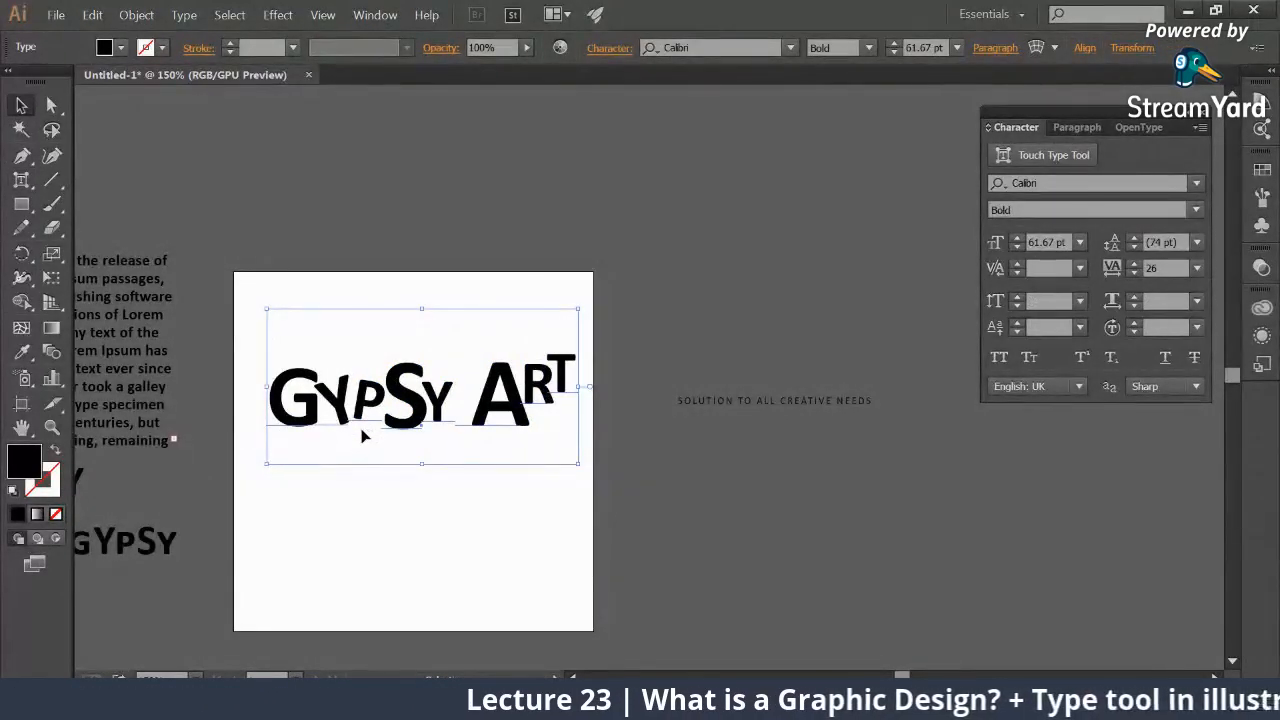
mouse_move(186, 700)
click(85, 627)
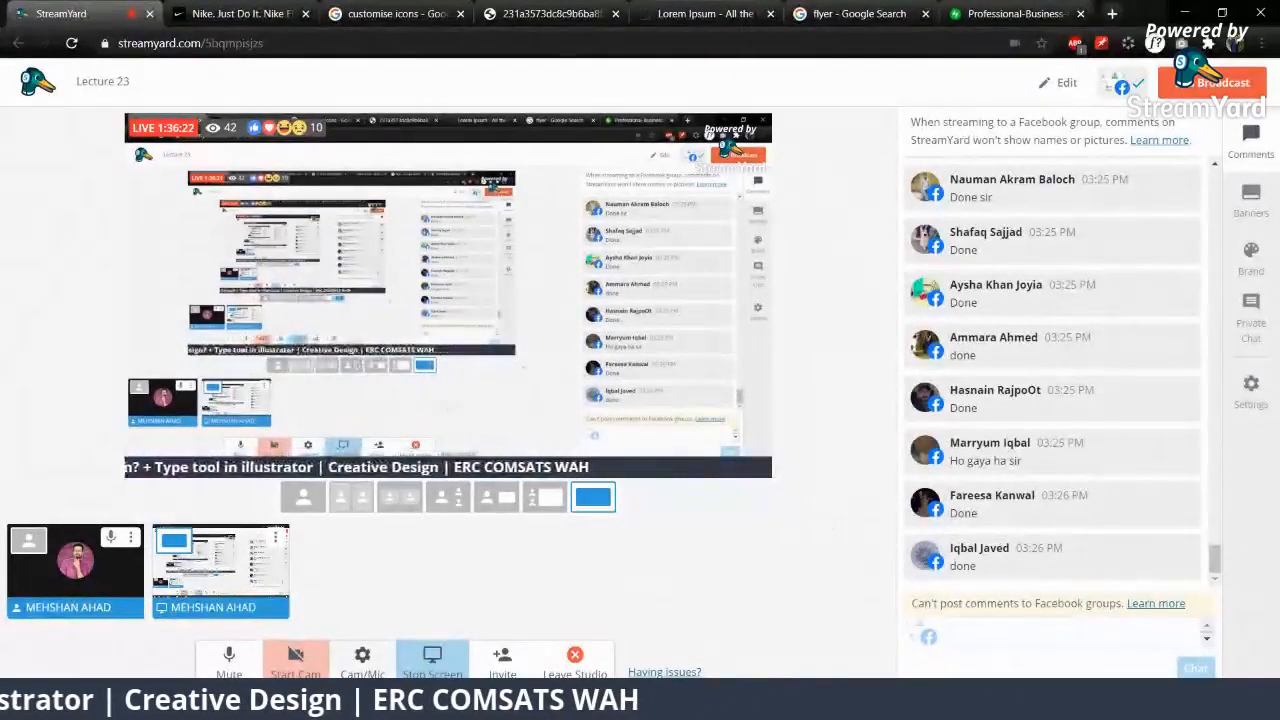
mouse_move(350, 700)
click(273, 652)
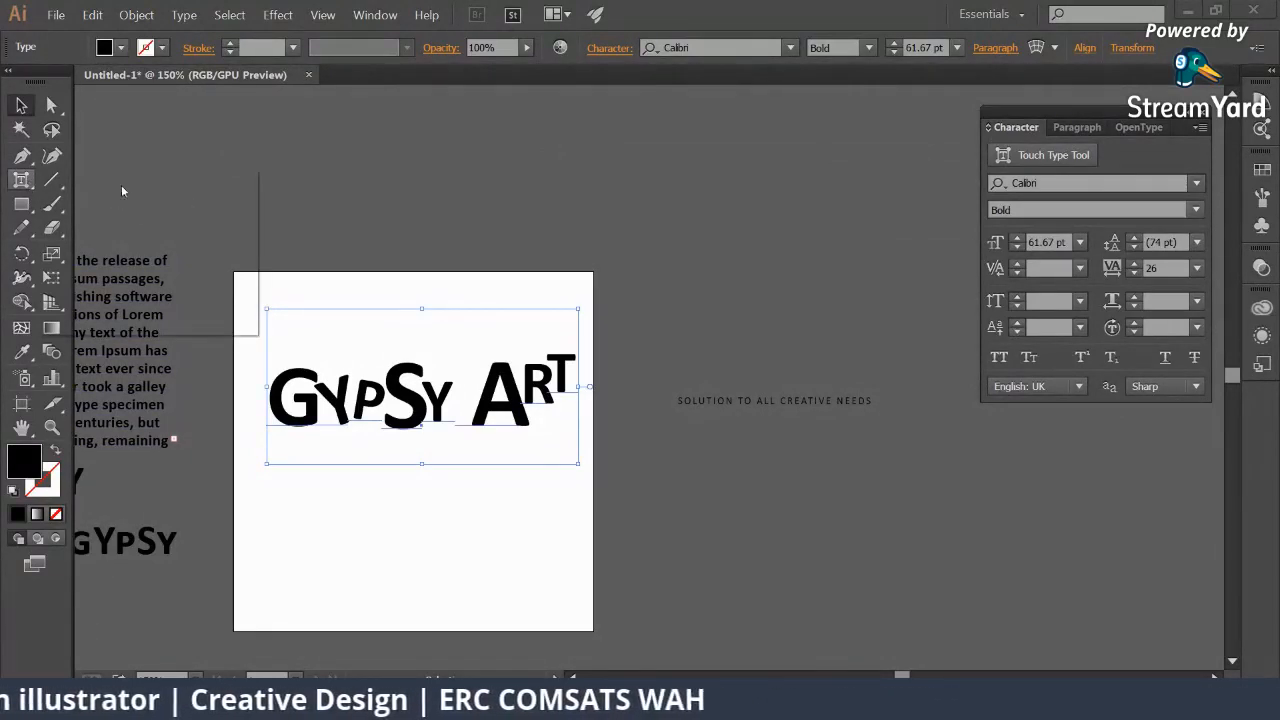
click(28, 183)
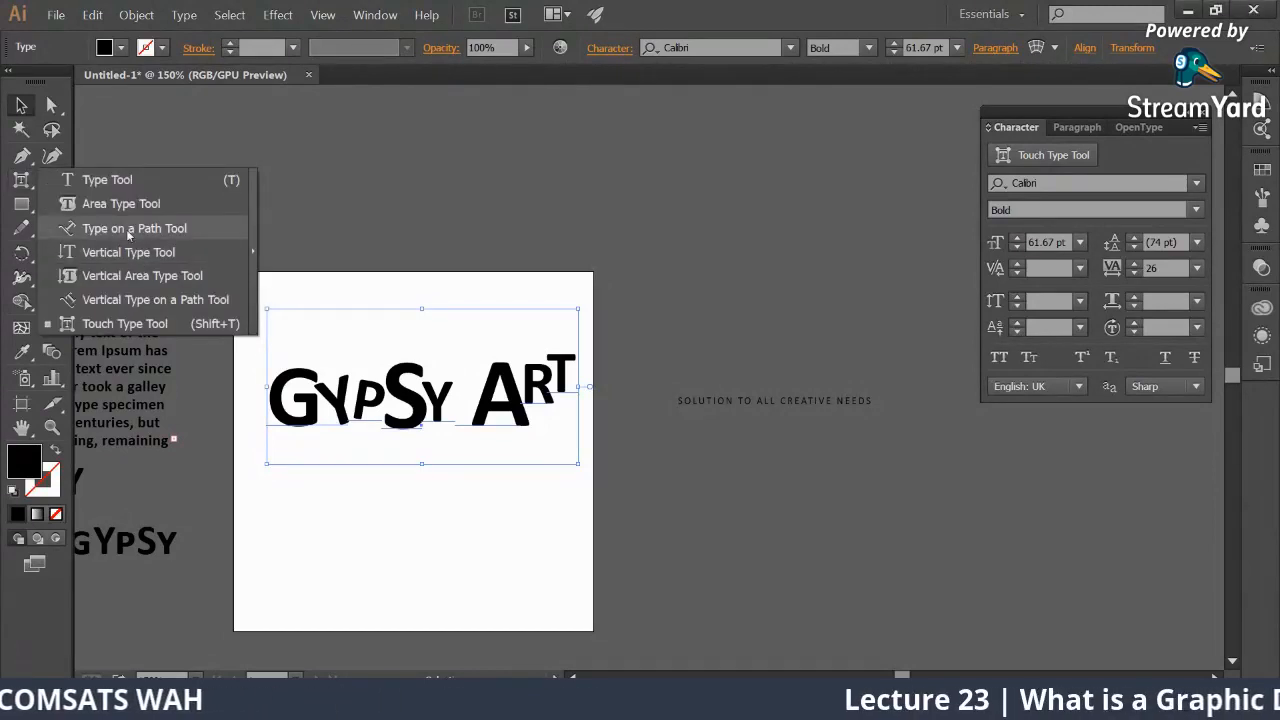
click(128, 229)
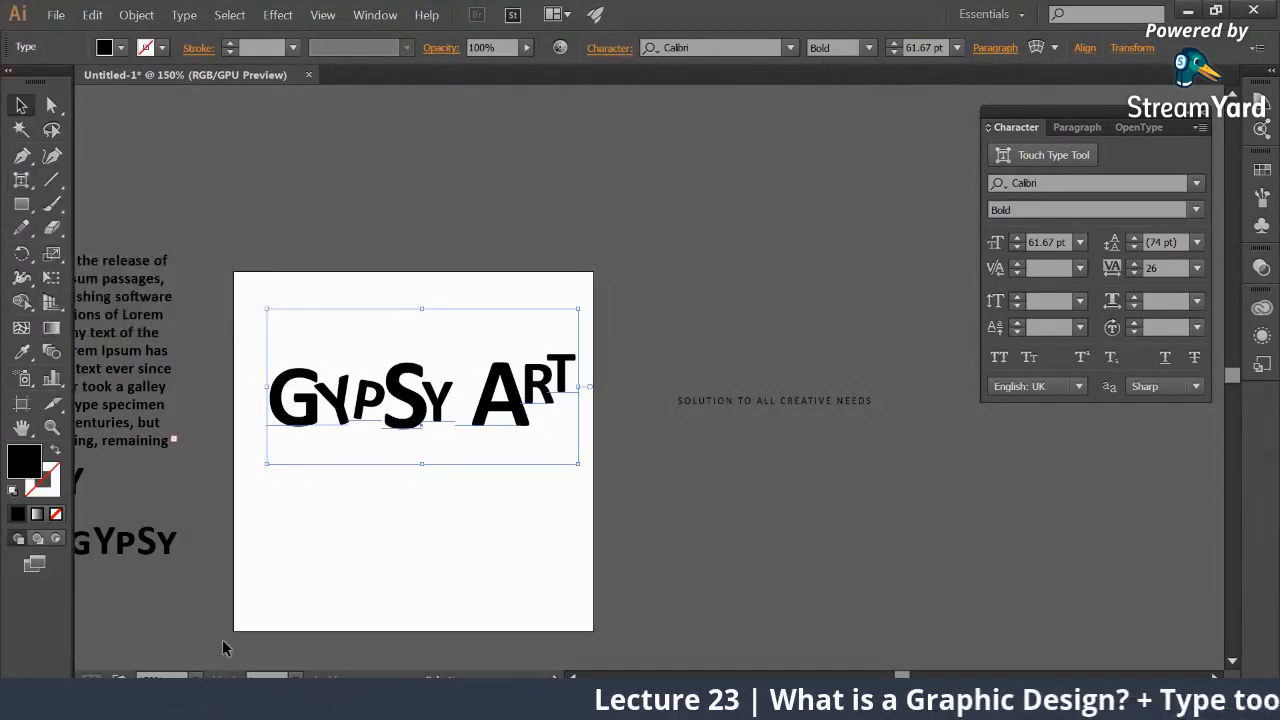
Step: Switch to StreamYard and show the viewer comments about the eraser, typeface versus fonts, and editing letter styles on the broadcast
mouse_move(190, 706)
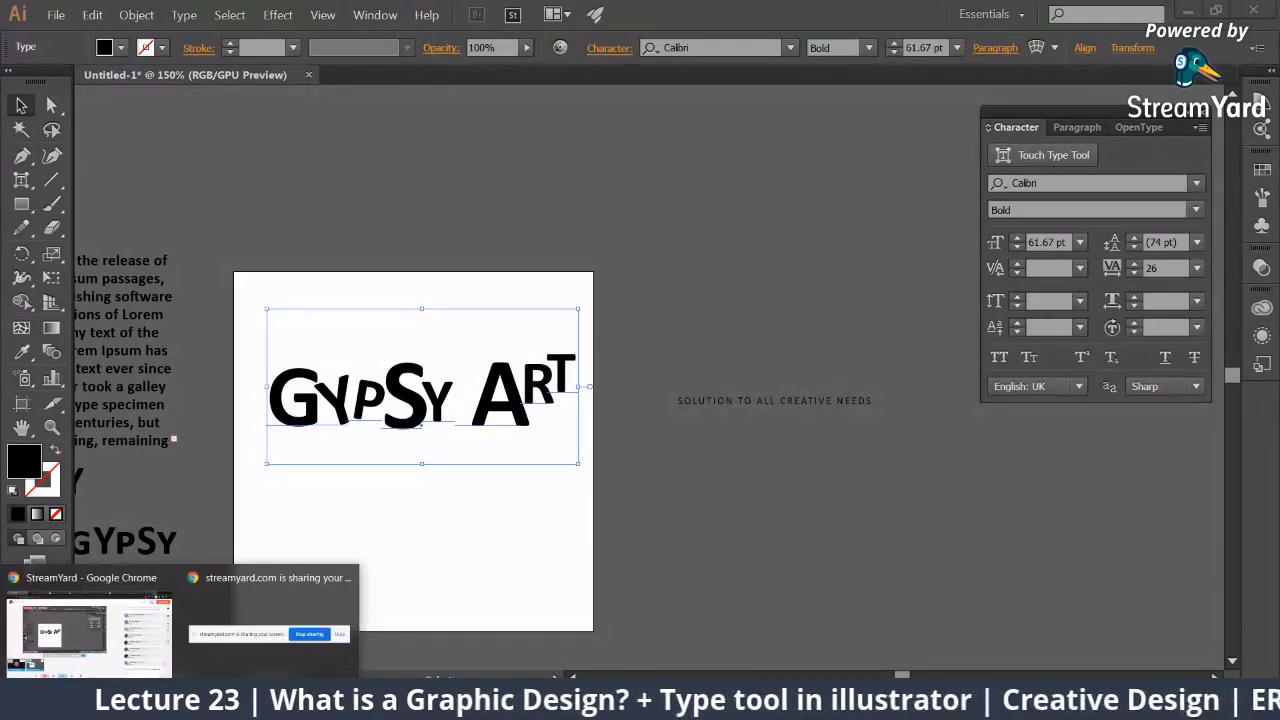
click(89, 630)
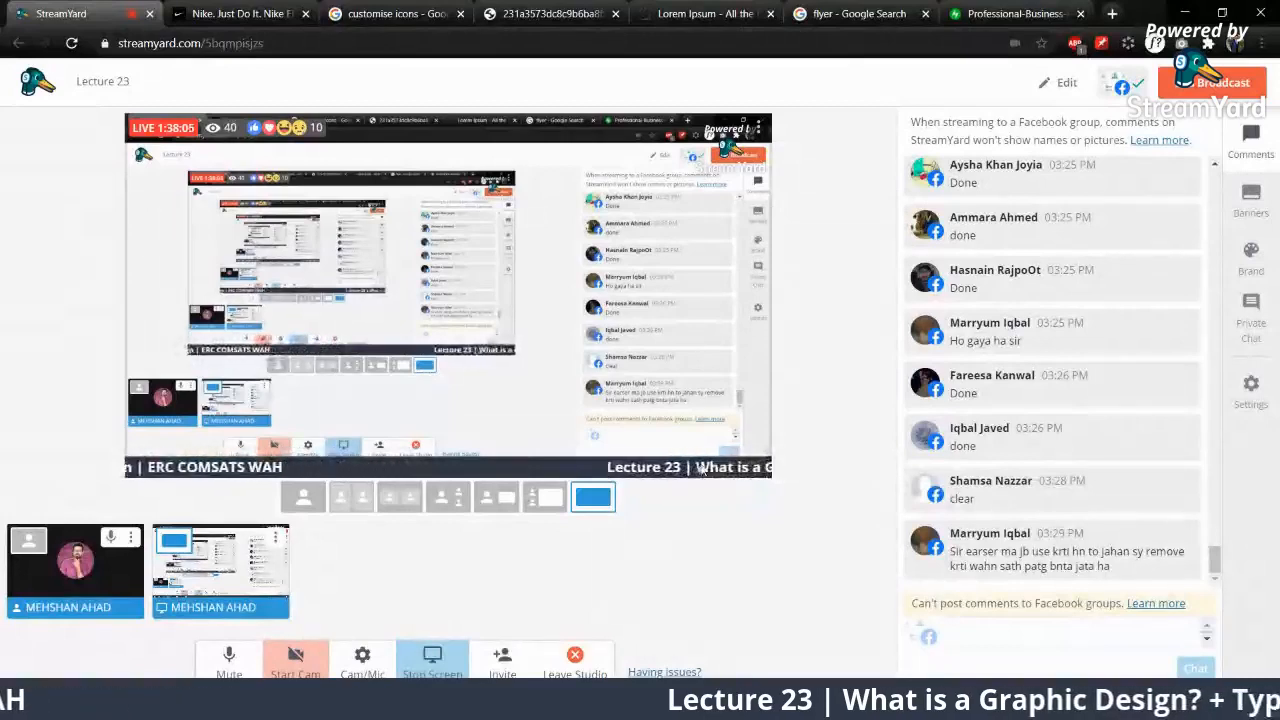
click(1043, 556)
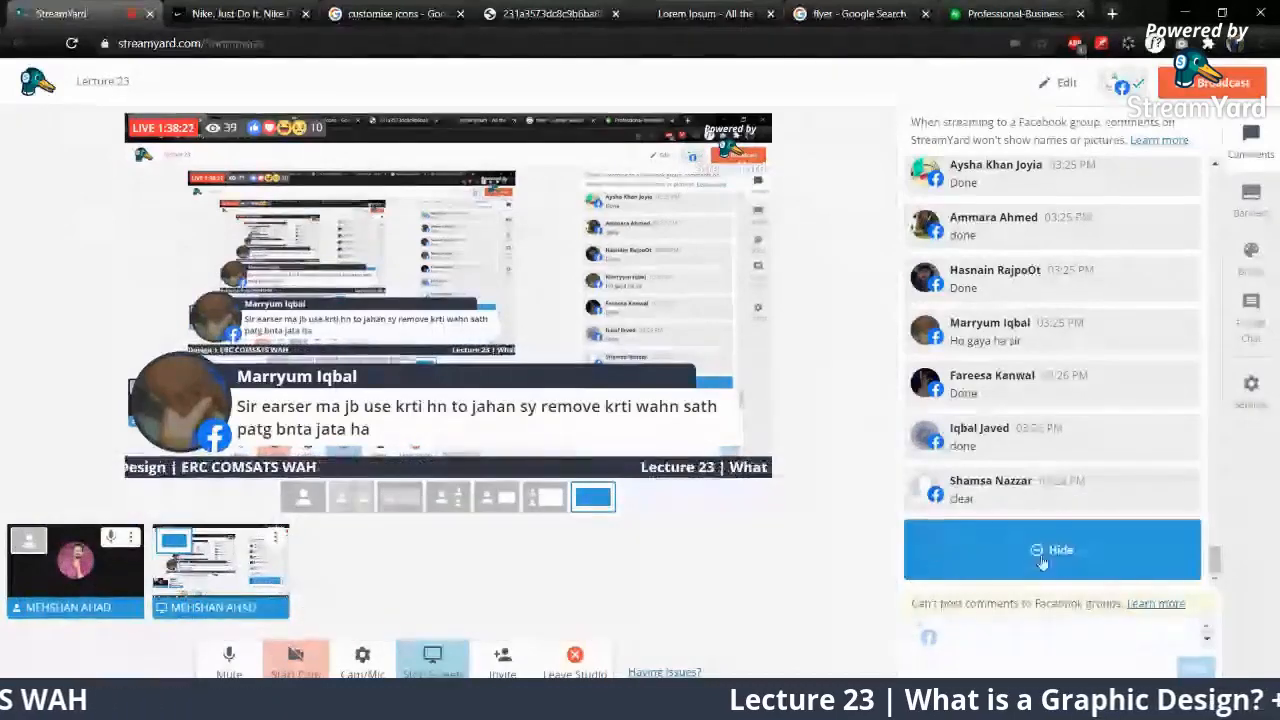
click(1050, 556)
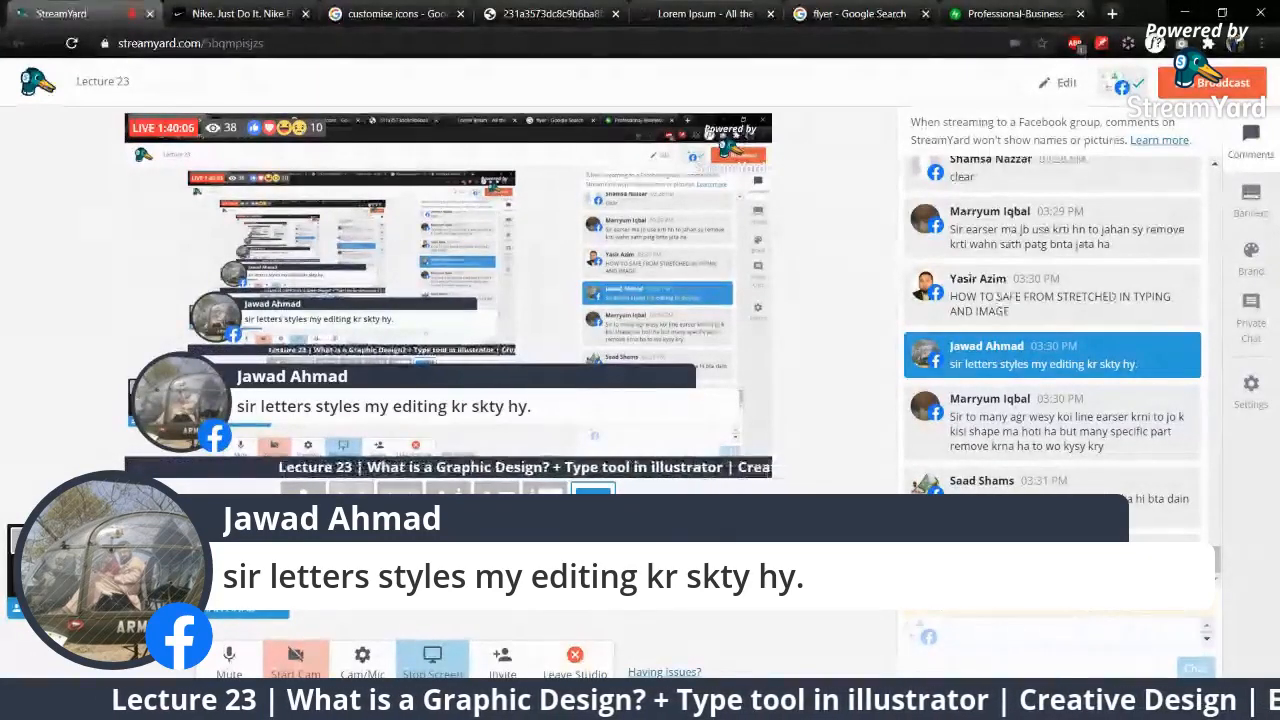
click(1052, 562)
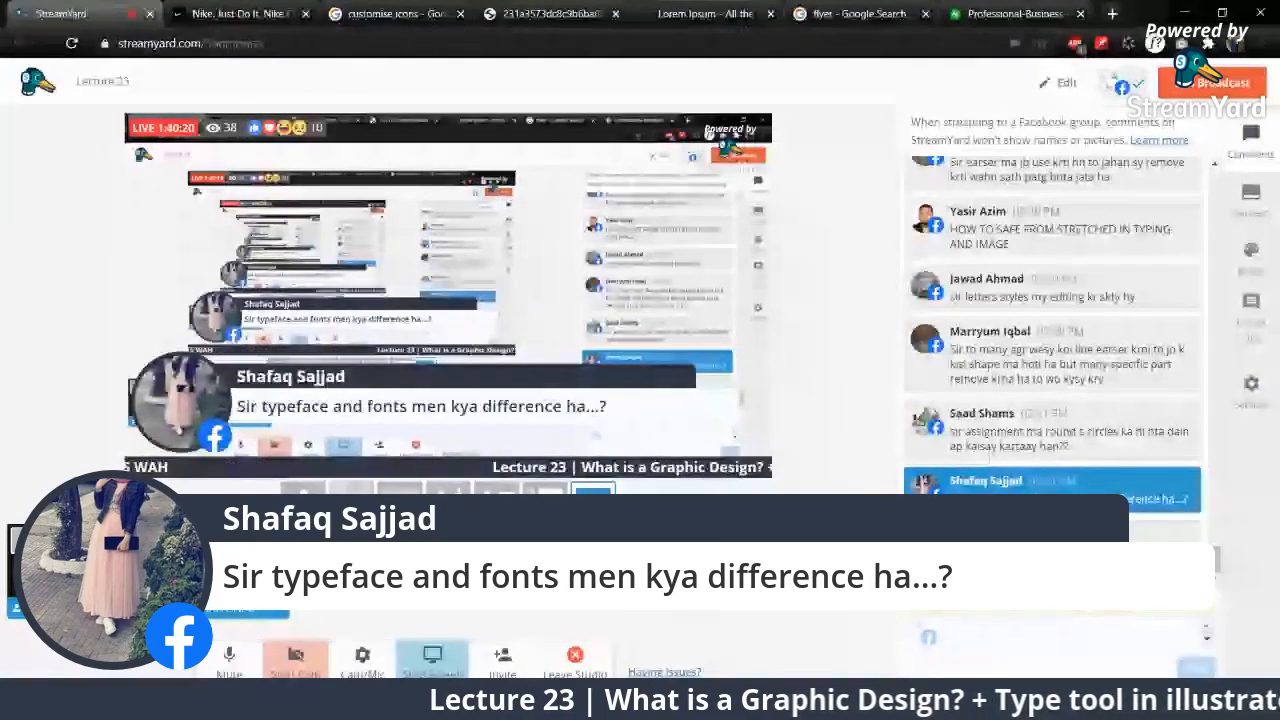
click(1083, 276)
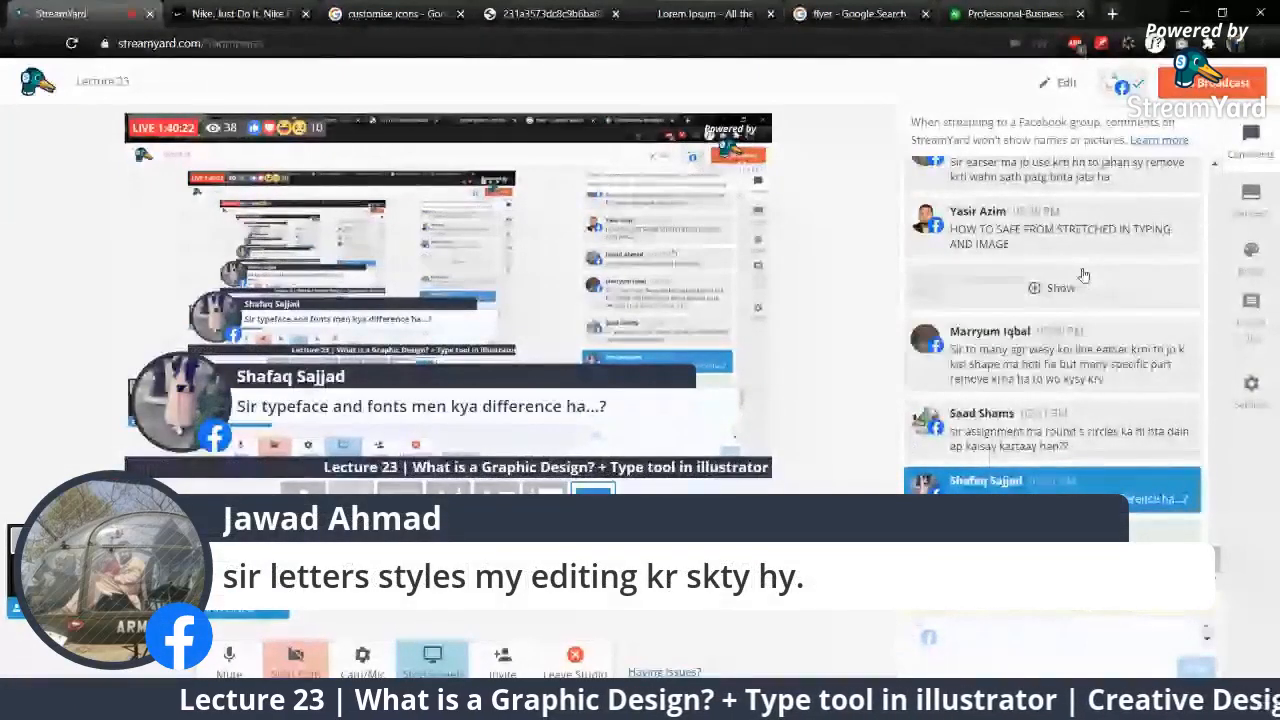
Step: Show the comments about the assignment circles and combining characters with the shape tool, and clear the comment overlay from the broadcast
click(1050, 355)
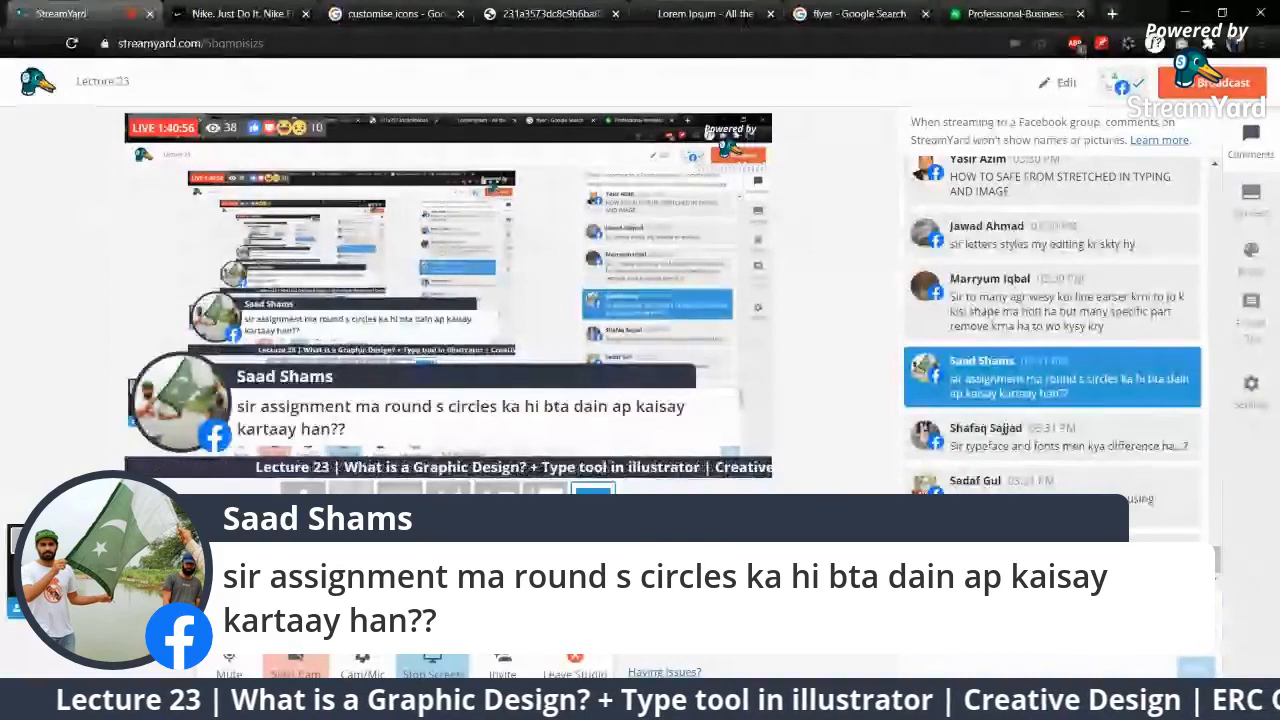
mouse_move(1036, 388)
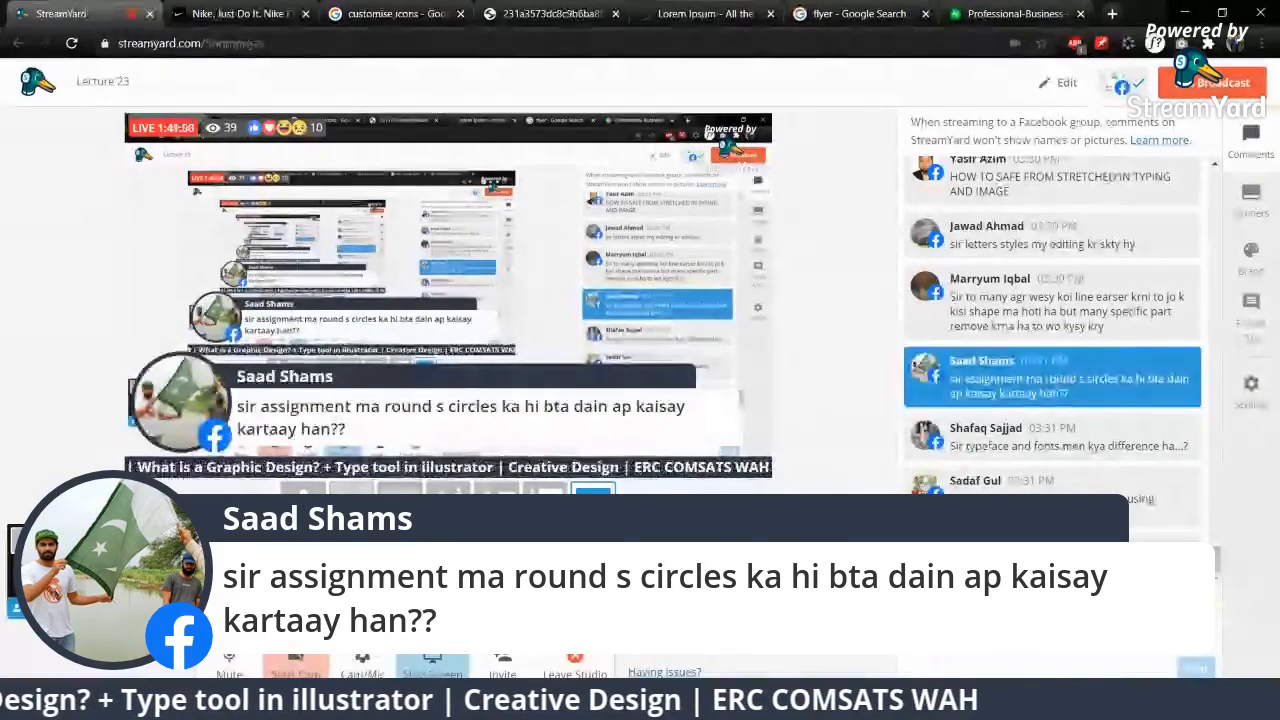
mouse_move(1070, 360)
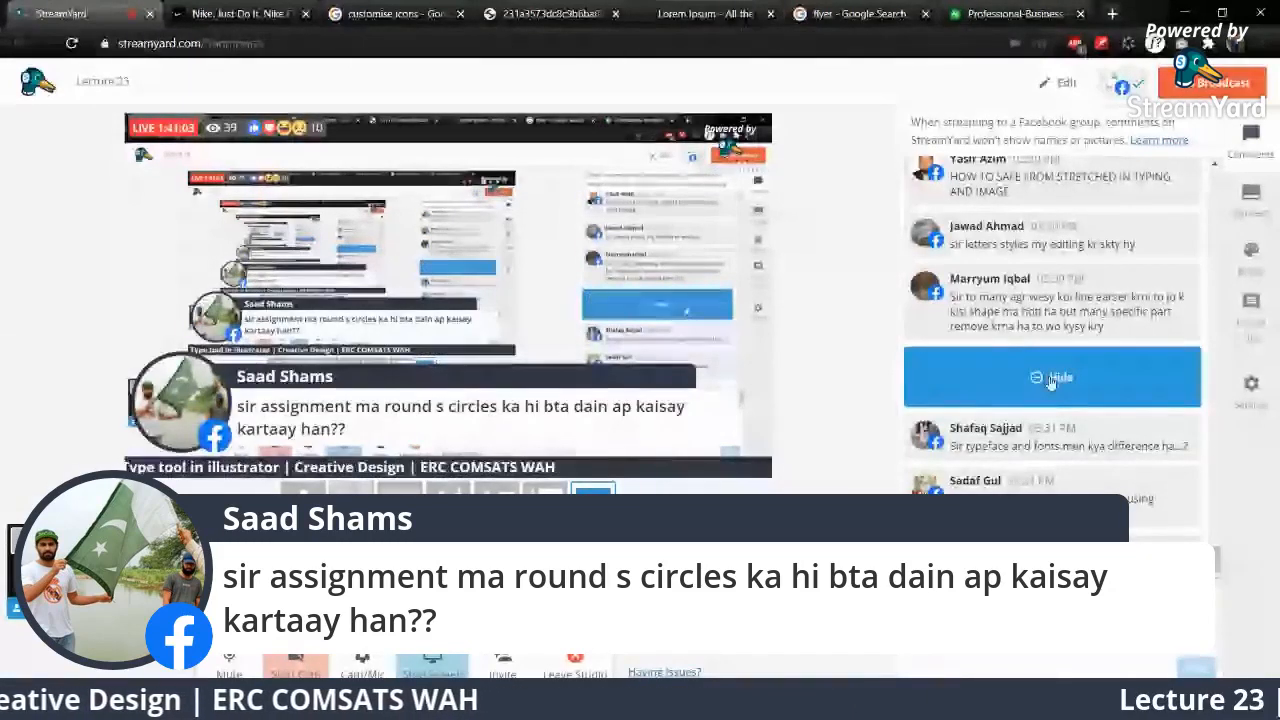
click(1051, 492)
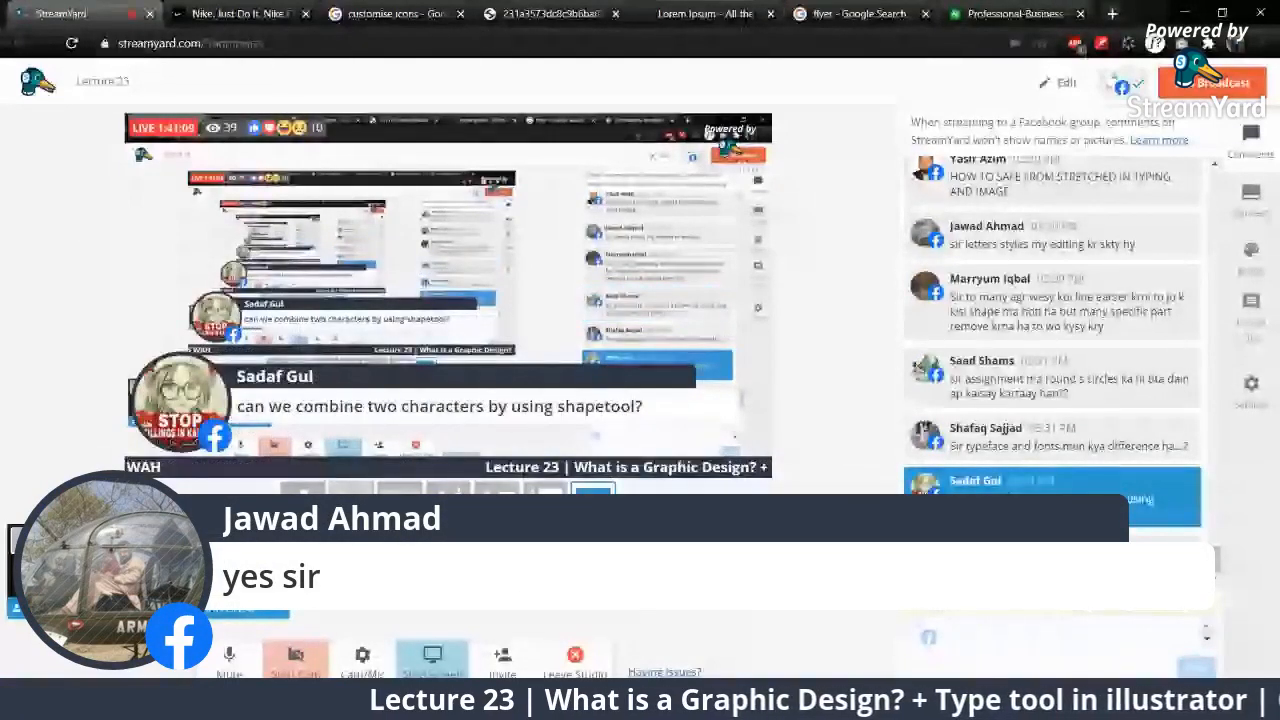
click(955, 550)
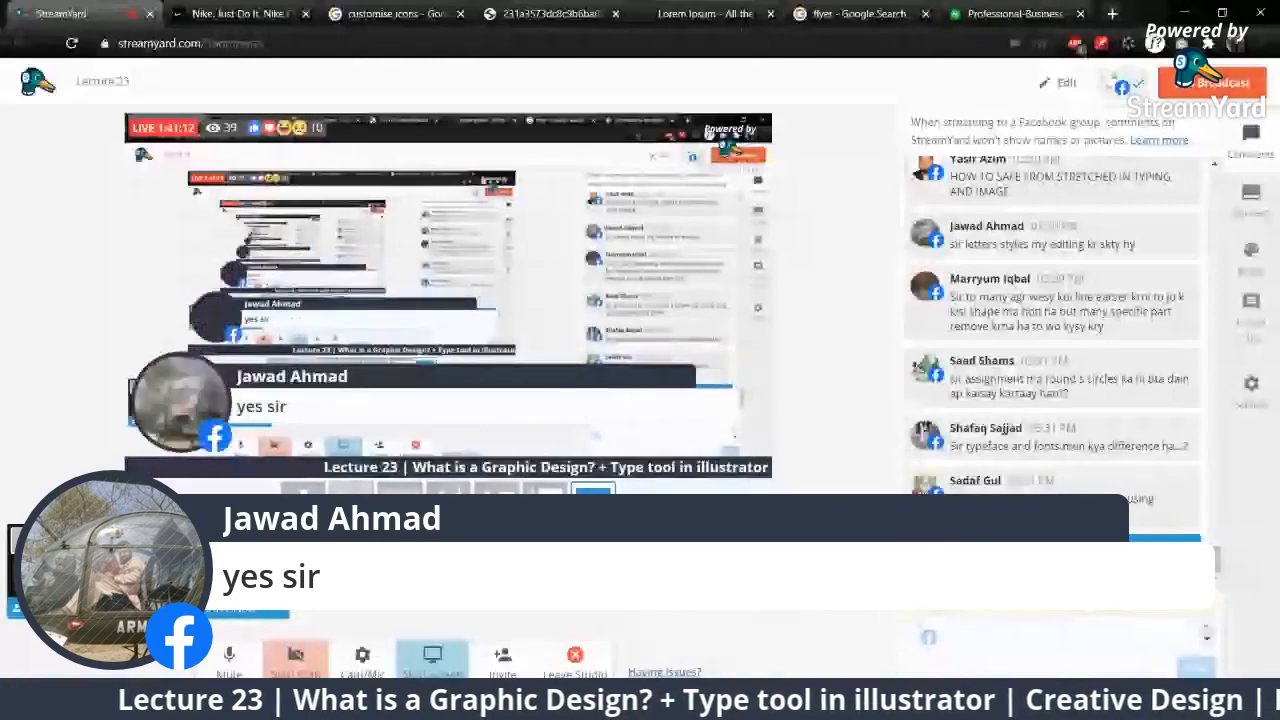
click(1043, 563)
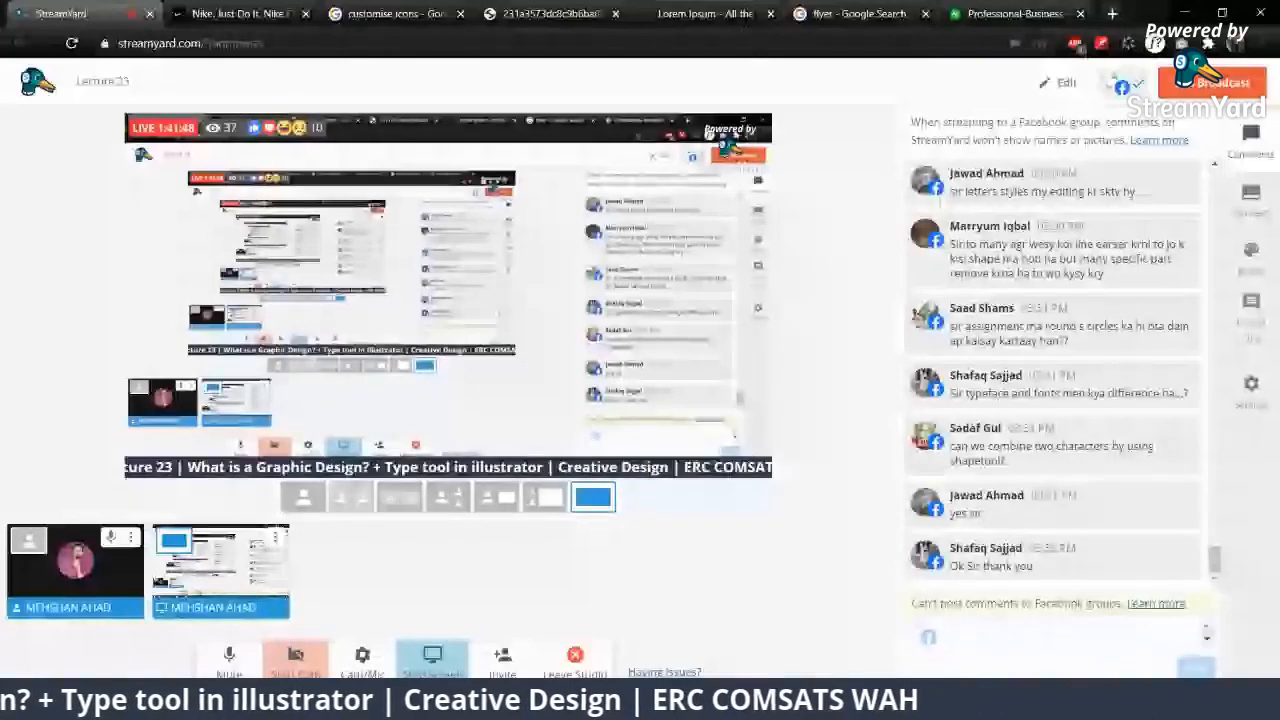
Step: Switch back to Illustrator and draw a circle with the Ellipse tool in the empty area above the artboard
key(alt+Tab)
drag(353, 247, 661, 620)
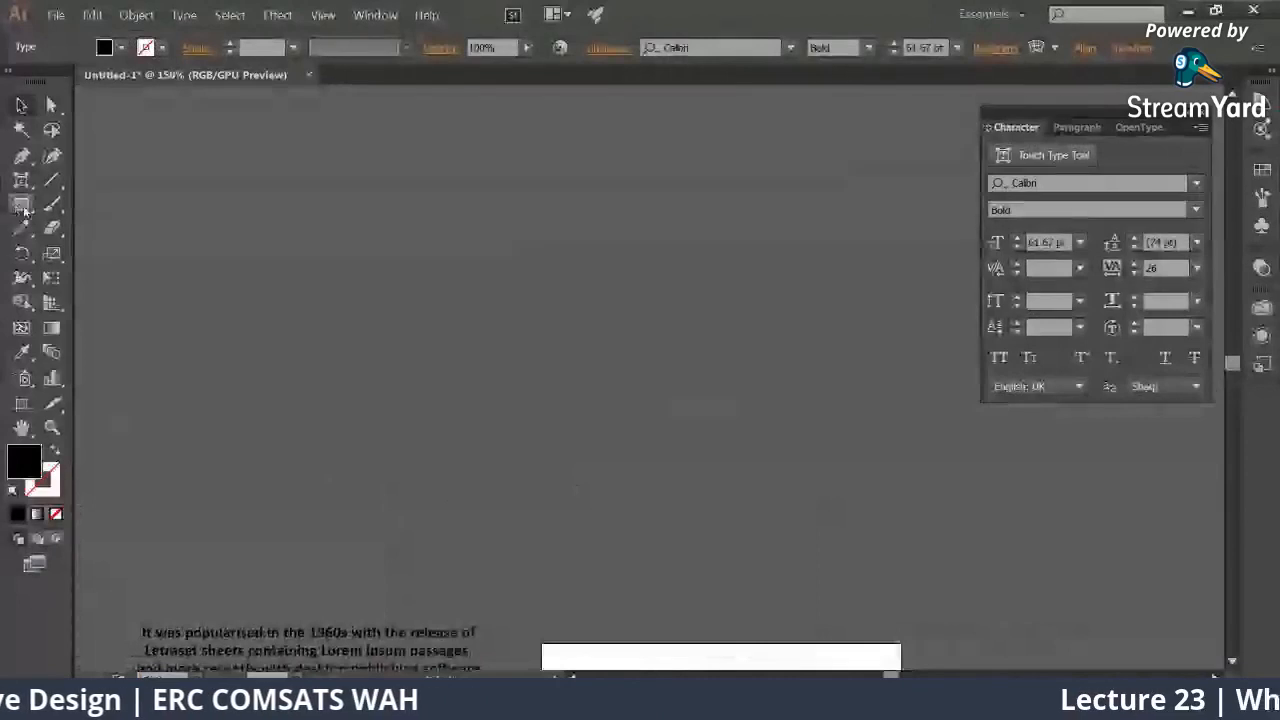
click(21, 204)
click(88, 253)
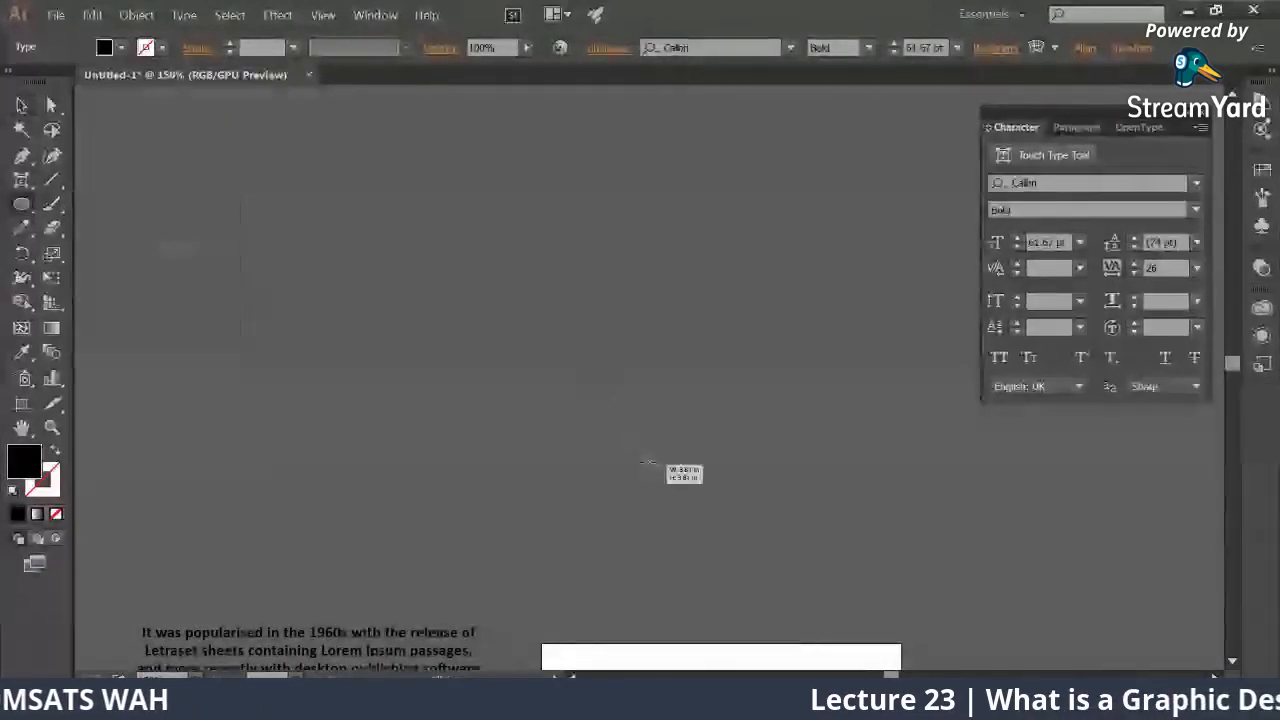
drag(653, 486, 380, 214)
Step: Swap the circle's fill and stroke so only the black outline remains, and set its stroke weight to 9 pt
click(55, 451)
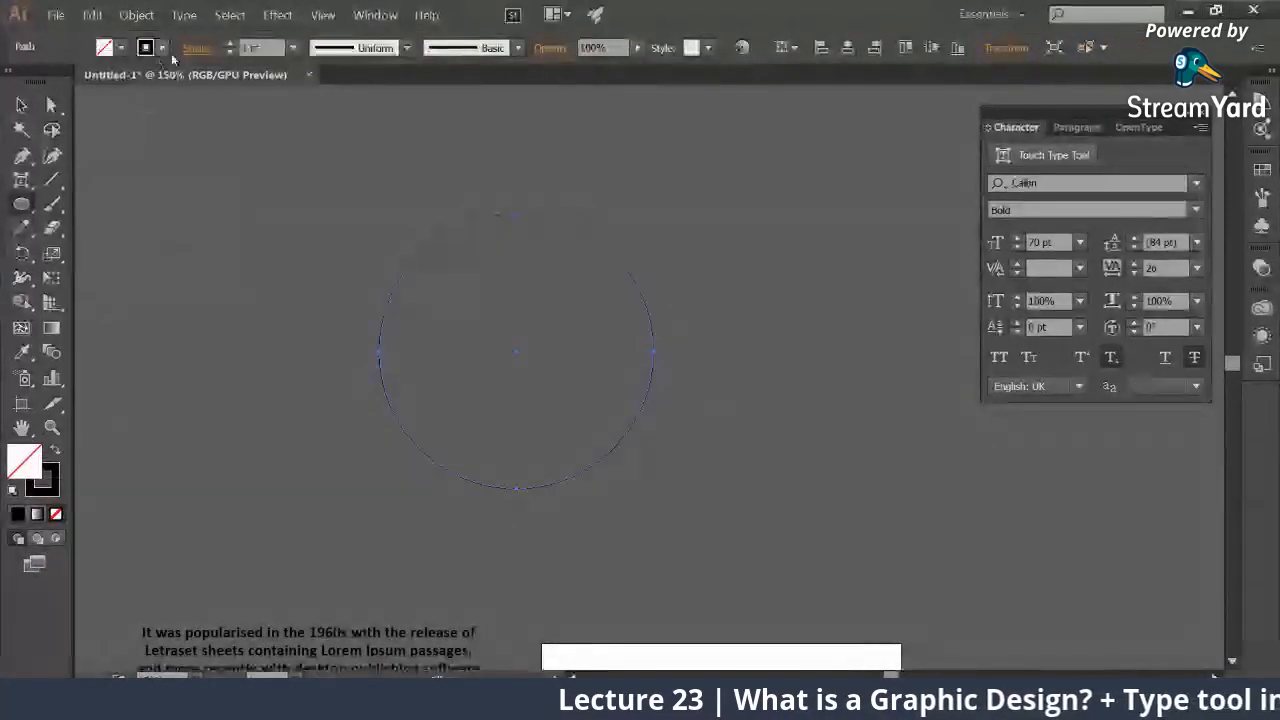
click(229, 43)
click(229, 43)
click(229, 43)
click(229, 43)
click(229, 43)
click(229, 43)
click(229, 43)
click(229, 43)
key(v)
click(245, 228)
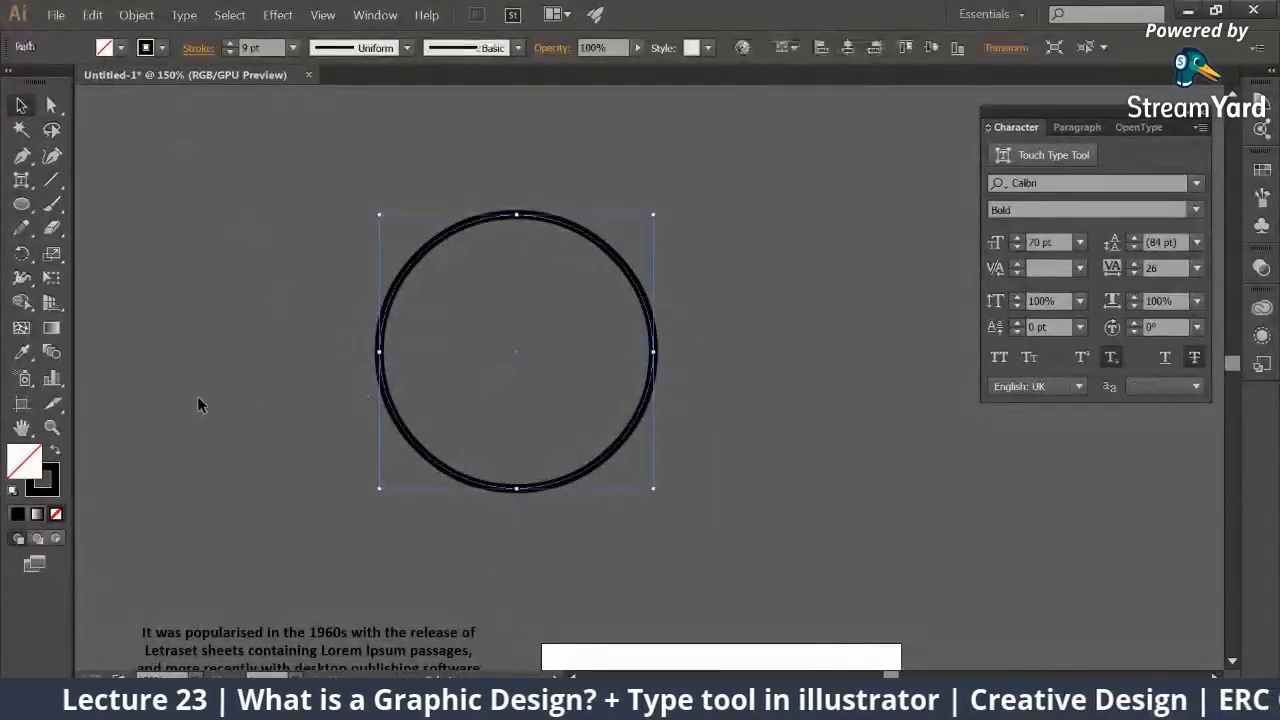
Step: Erase a small gap in the circle's left edge with the Path Eraser tool and deselect the circle
key(ctrl+plus)
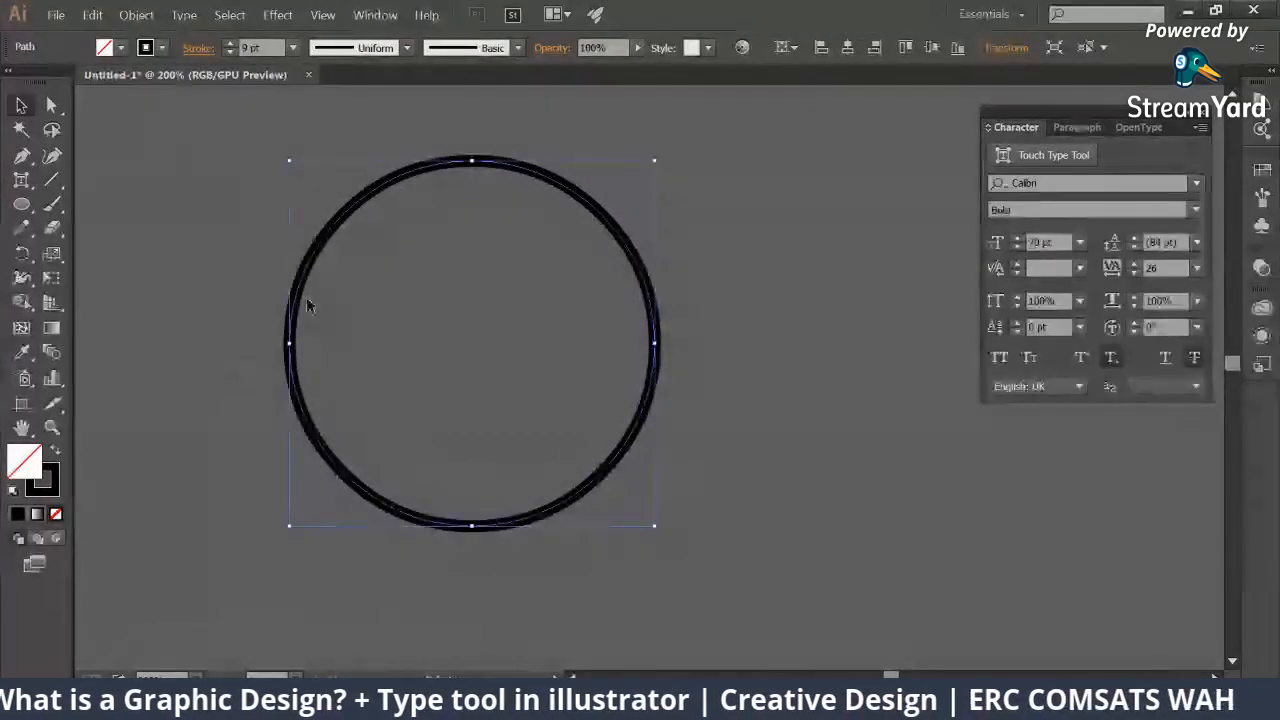
mouse_move(52, 228)
mouse_down()
mouse_move(80, 231)
mouse_move(20, 233)
mouse_move(86, 259)
mouse_move(91, 279)
mouse_up()
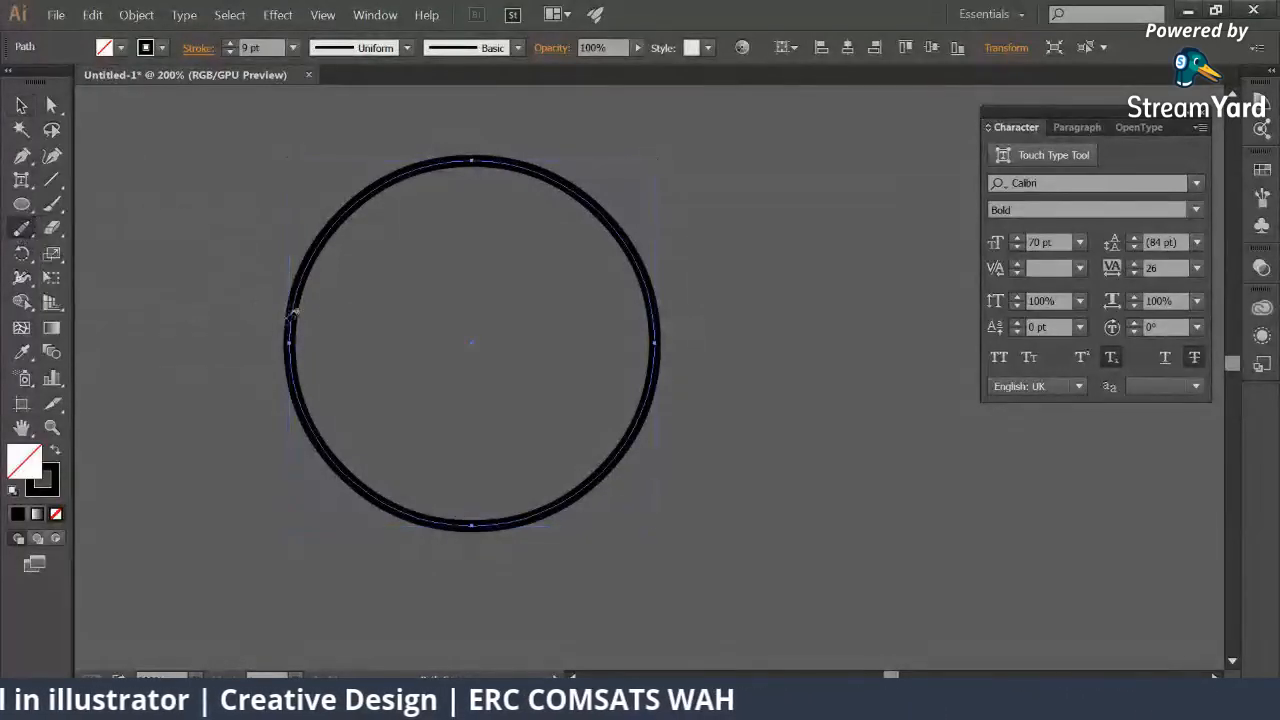
drag(292, 312, 290, 330)
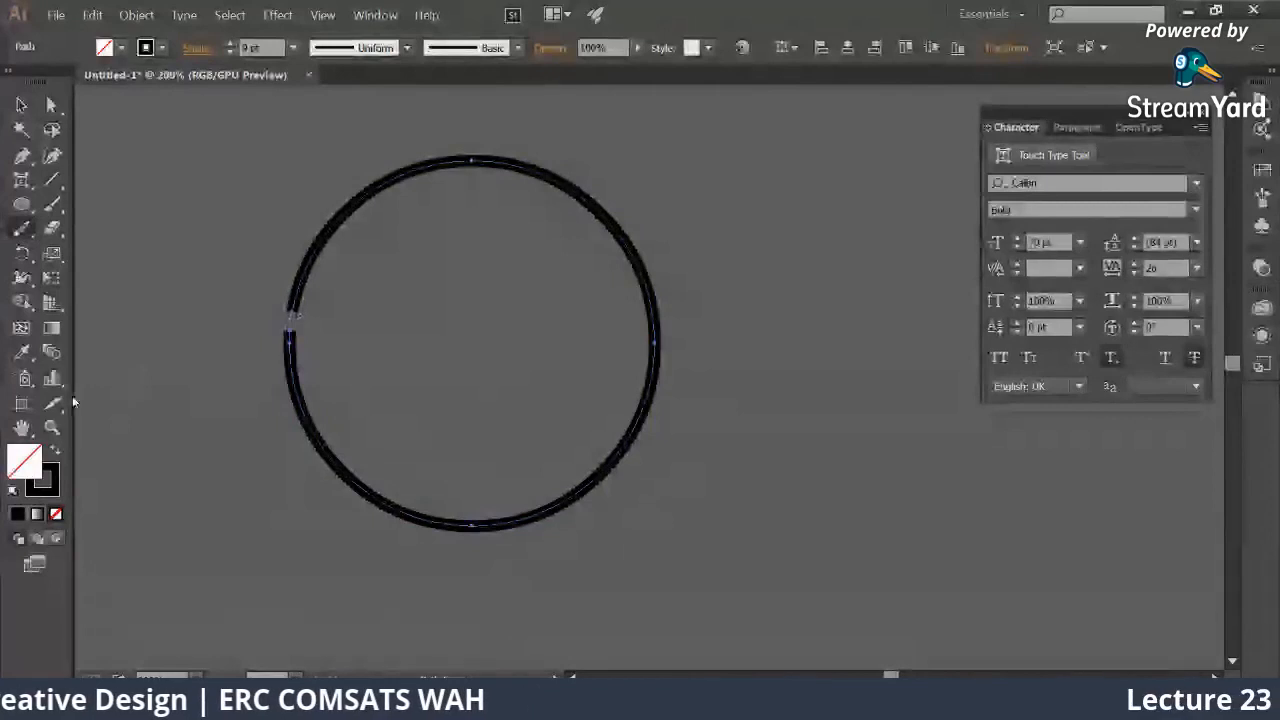
key(v)
click(166, 209)
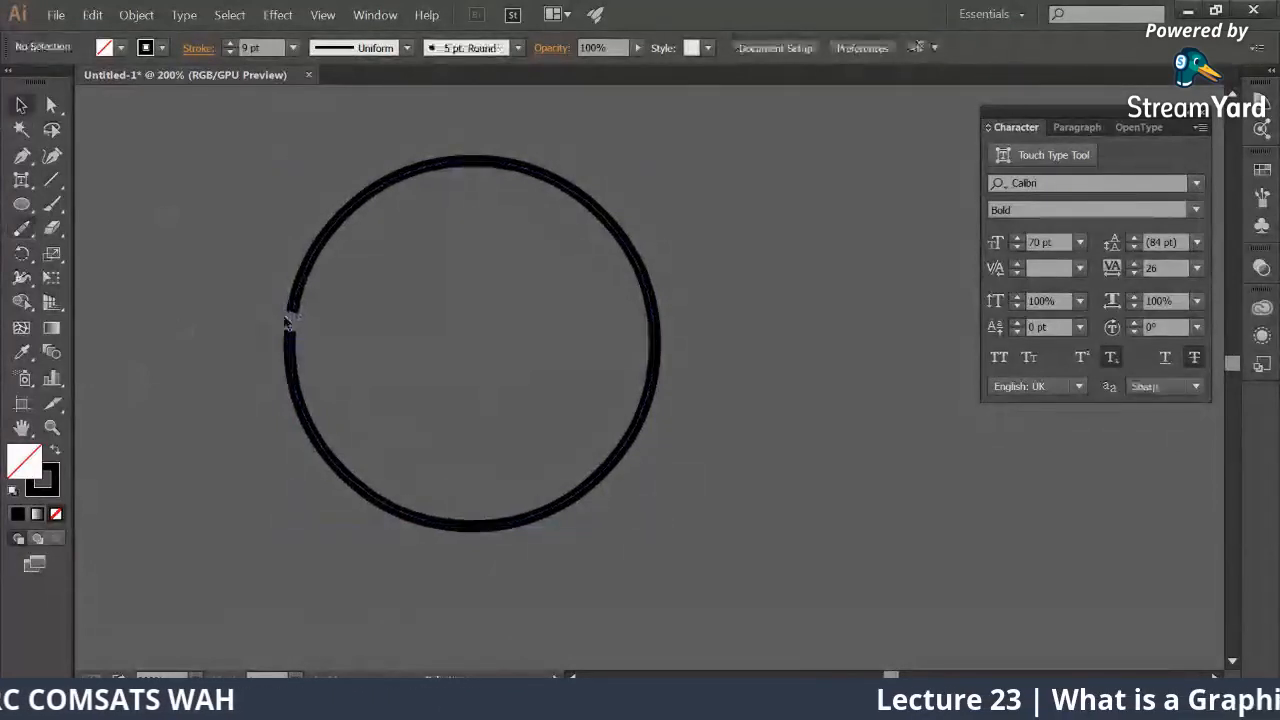
Step: Draw a second circle with the same 9 pt outline beside the first one and select it
scroll(289, 320, right, 5)
key(l)
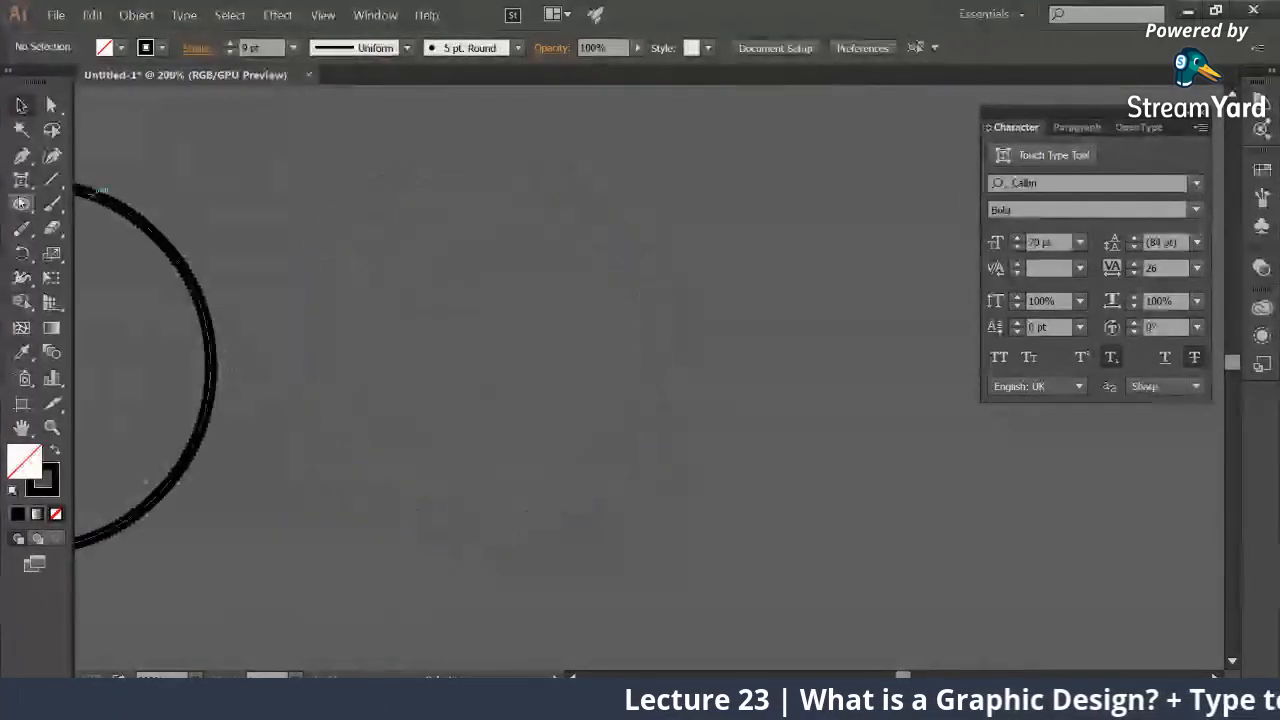
drag(551, 360, 714, 516)
key(v)
click(296, 152)
click(443, 251)
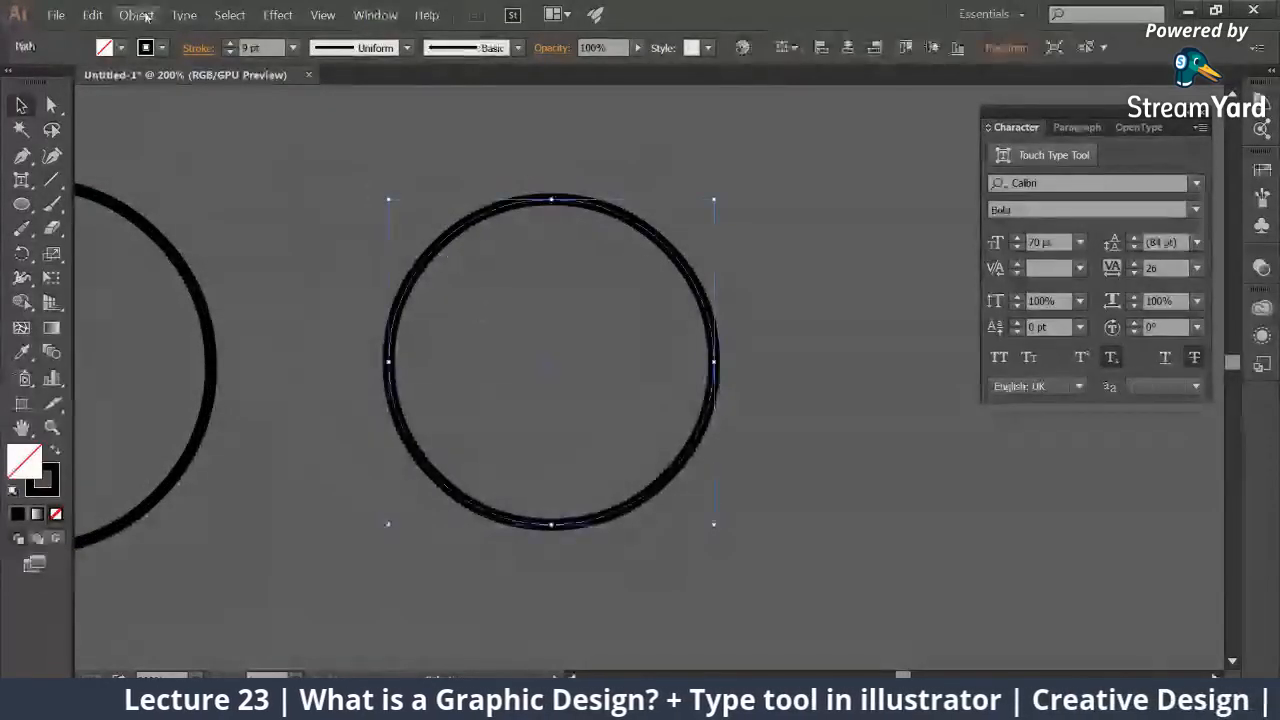
Step: Expand the second circle's fill and stroke into a filled ring shape and deselect it
click(138, 15)
click(153, 171)
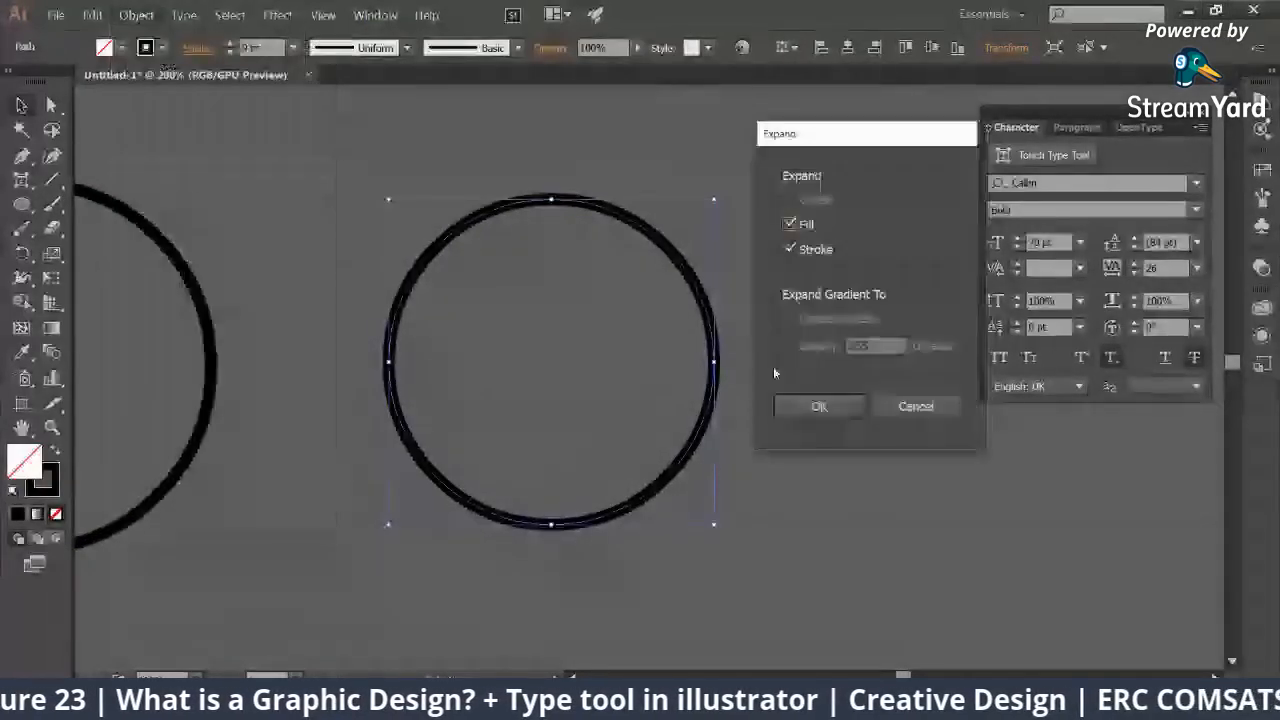
click(817, 404)
click(243, 335)
Step: Draw a small black horizontal rectangle crossing the left edge of the expanded ring
click(21, 204)
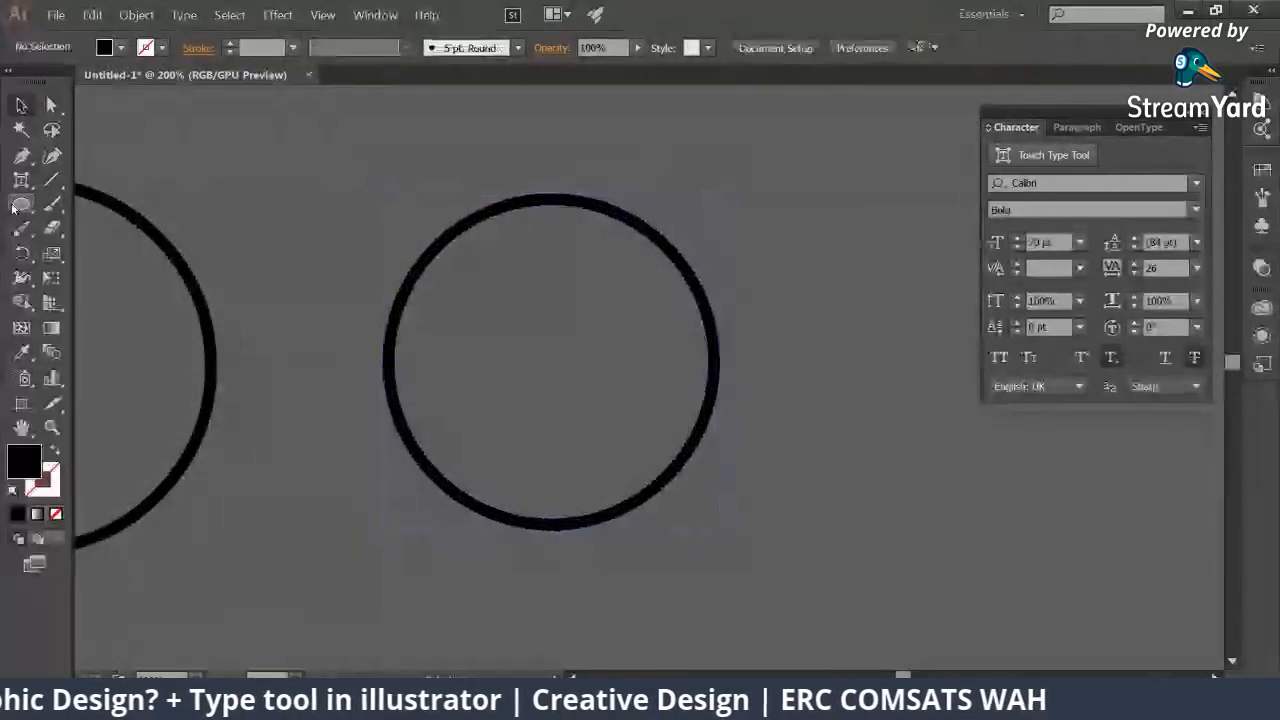
click(110, 203)
drag(355, 317, 657, 386)
click(349, 280)
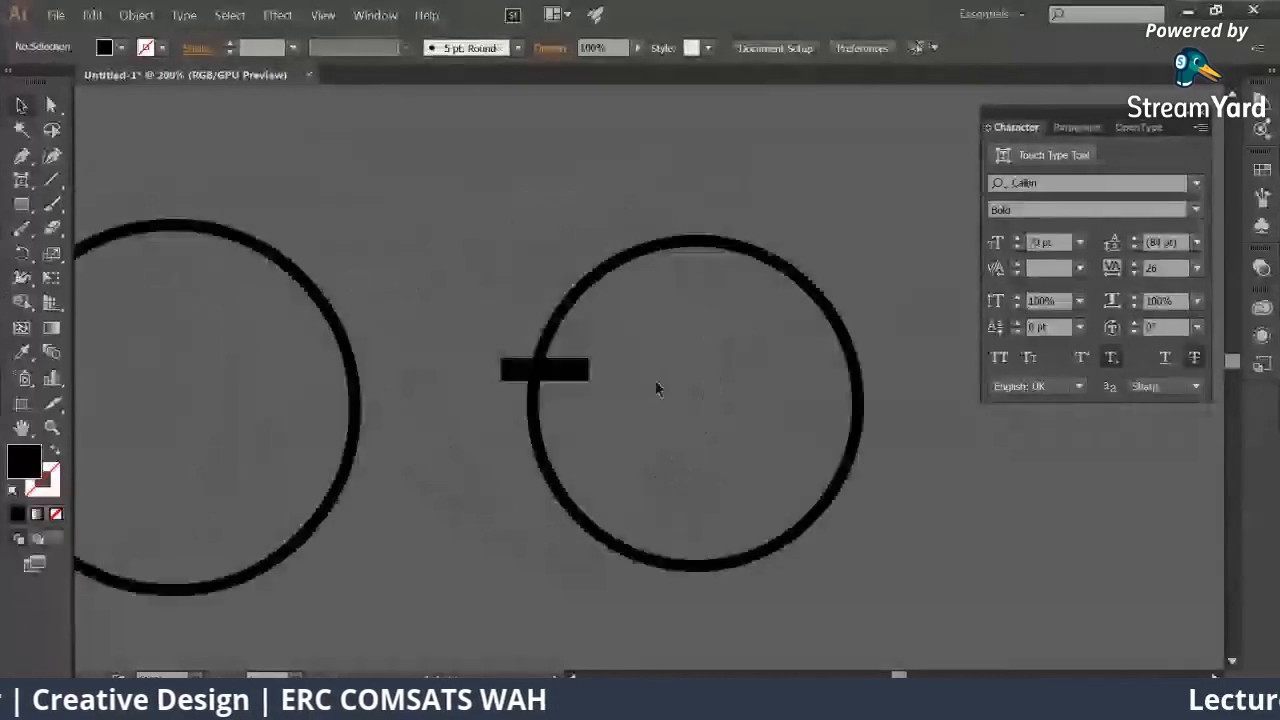
Step: Reduce the rectangle's height and remove it with the Shape Builder tool to cut a gap in the ring
scroll(646, 383, up, 2)
click(440, 360)
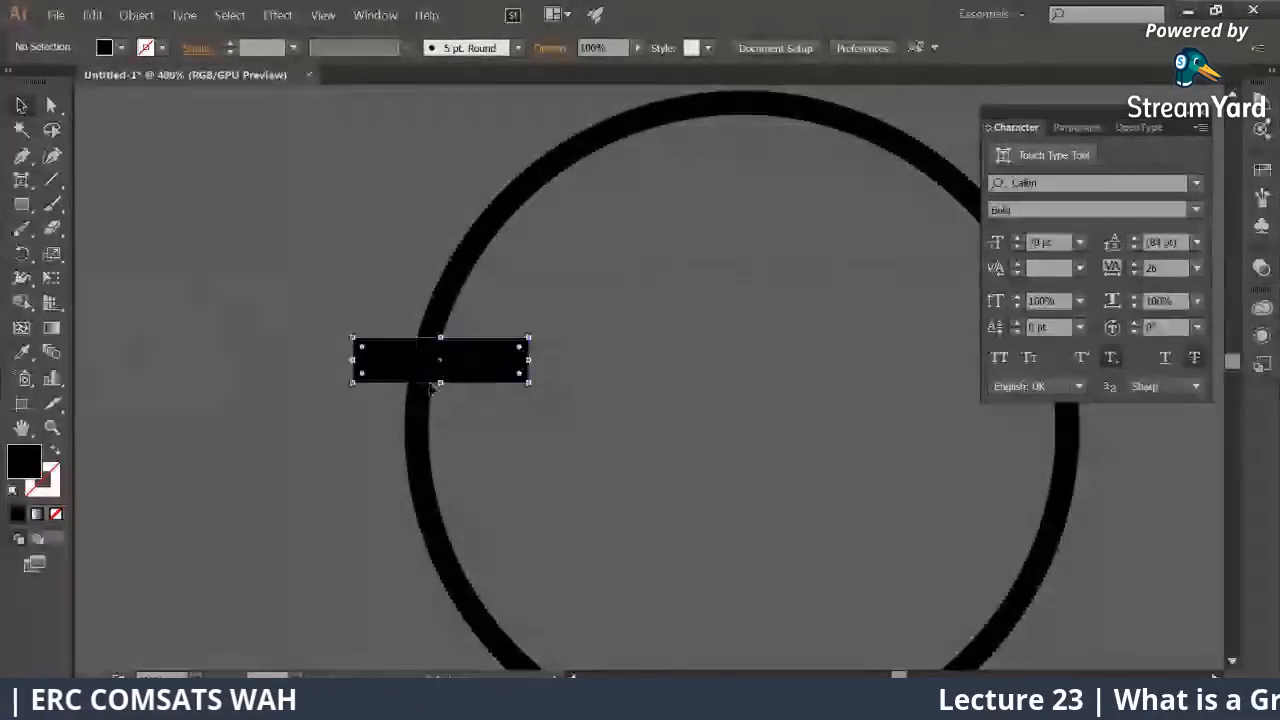
drag(440, 382, 444, 365)
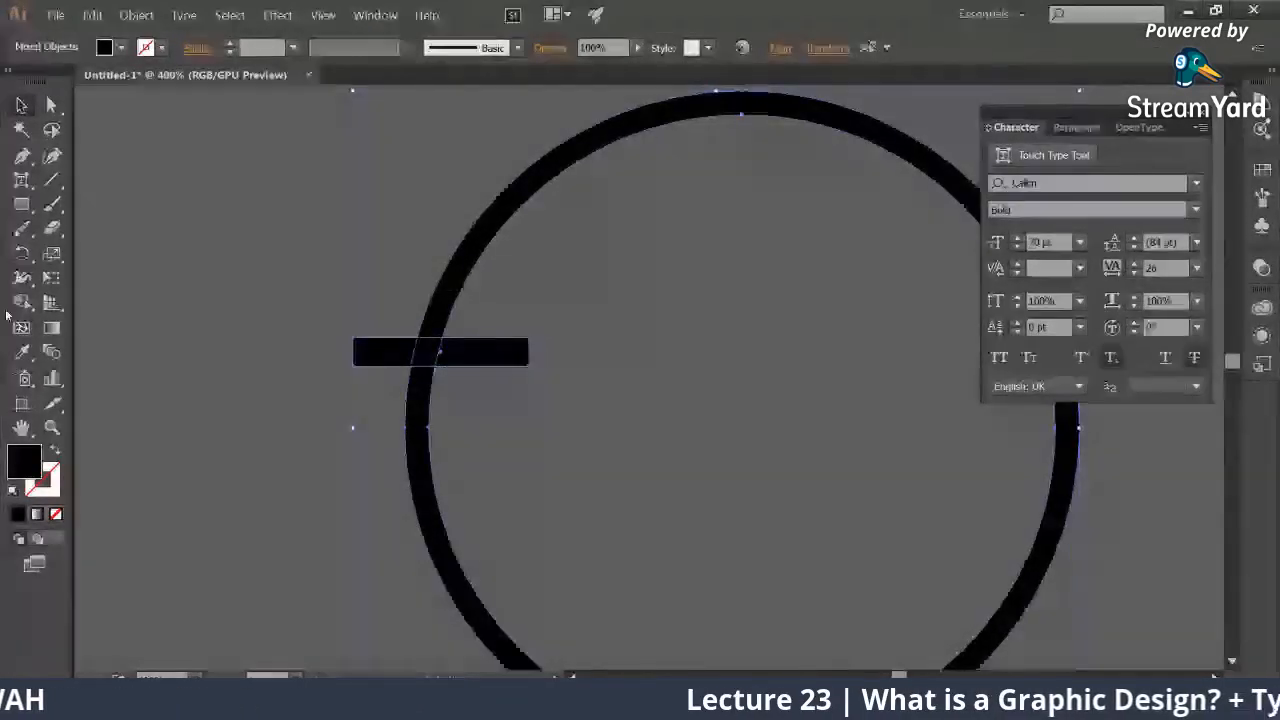
mouse_move(263, 323)
mouse_down()
mouse_move(495, 345)
mouse_move(340, 352)
mouse_up()
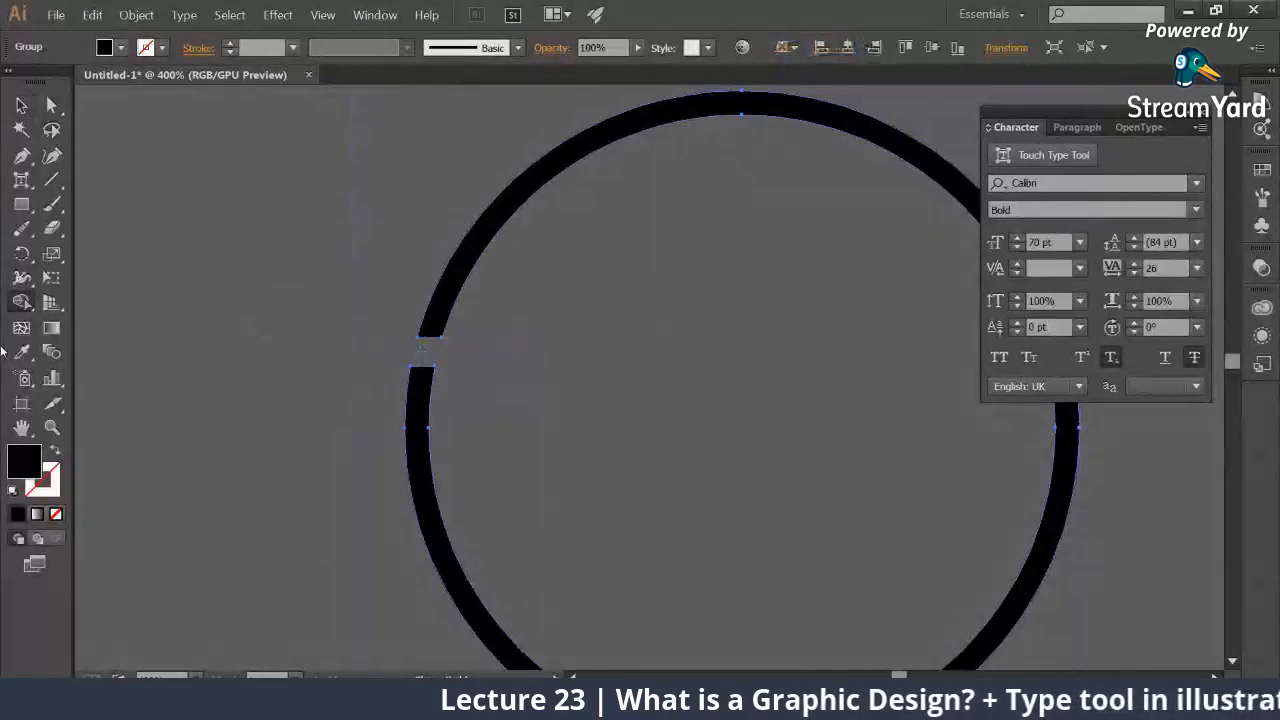
key(ctrl+minus)
key(ctrl+minus)
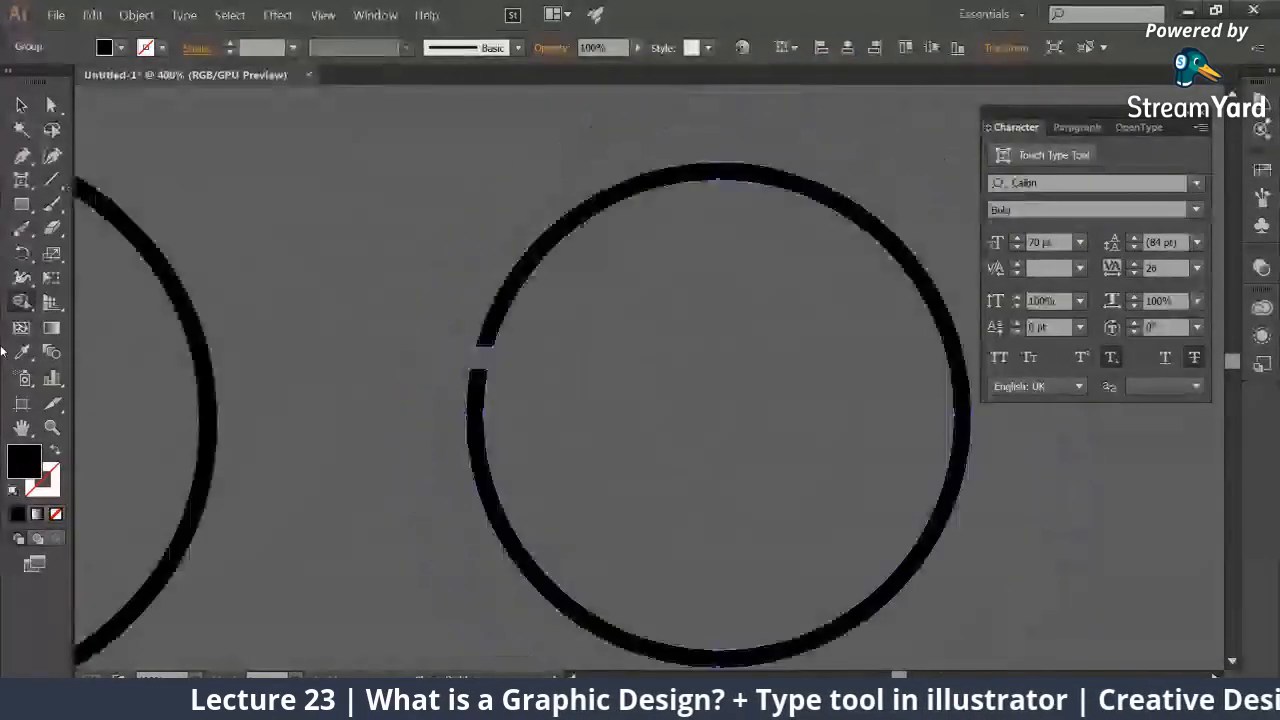
Step: Draw a circle overlapping the first ring's upper-right part and reduce it to an unfilled upper half-circle arc with a 1 pt stroke
click(22, 205)
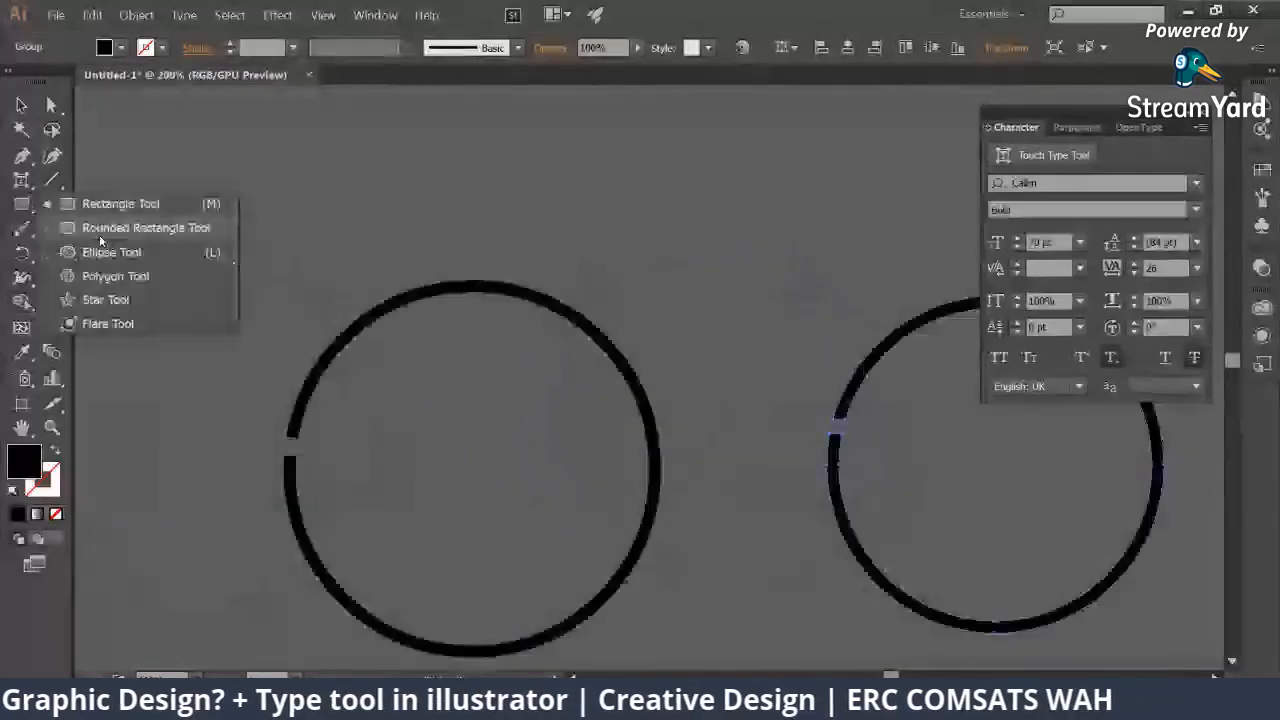
click(110, 252)
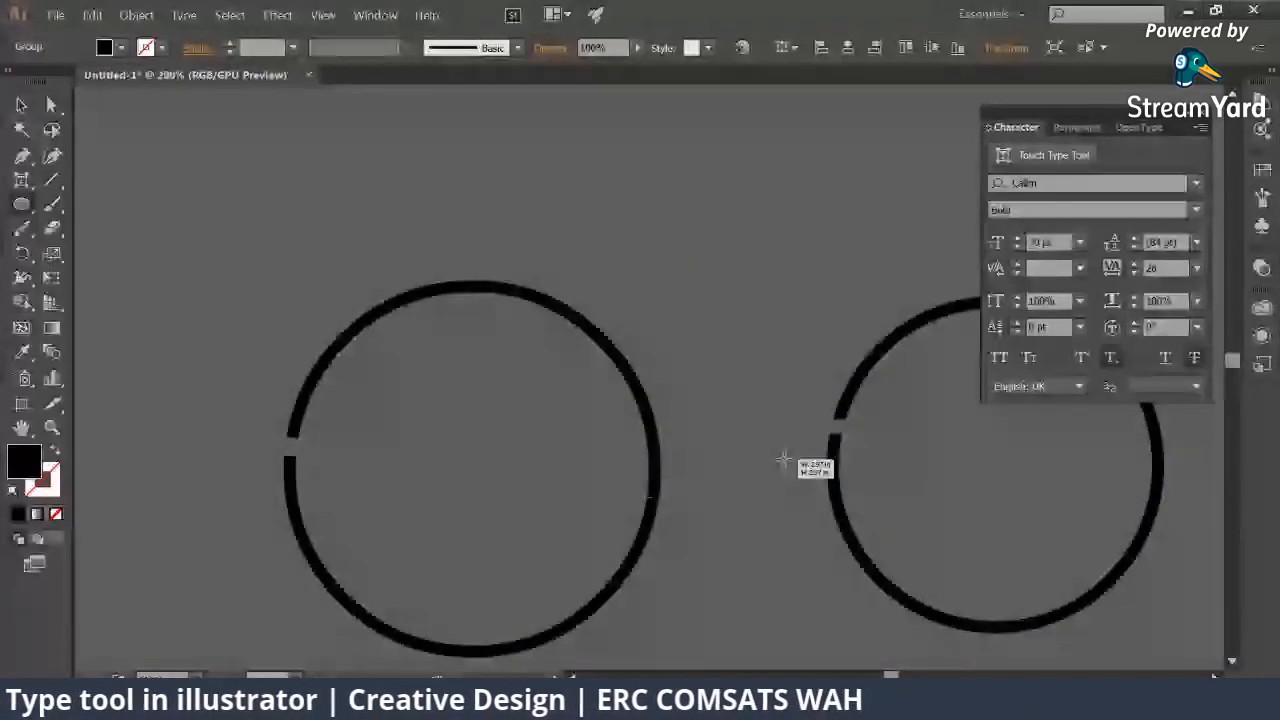
drag(784, 459, 784, 459)
key(a)
click(644, 499)
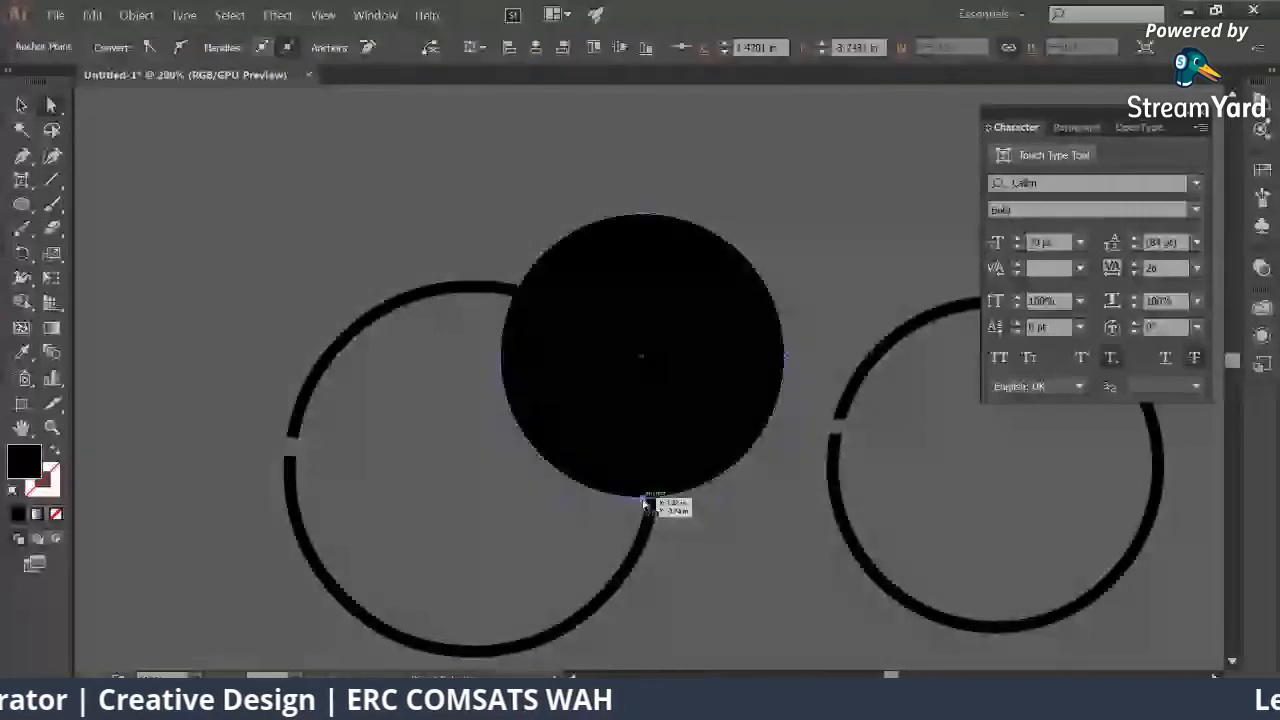
key(ctrl+z)
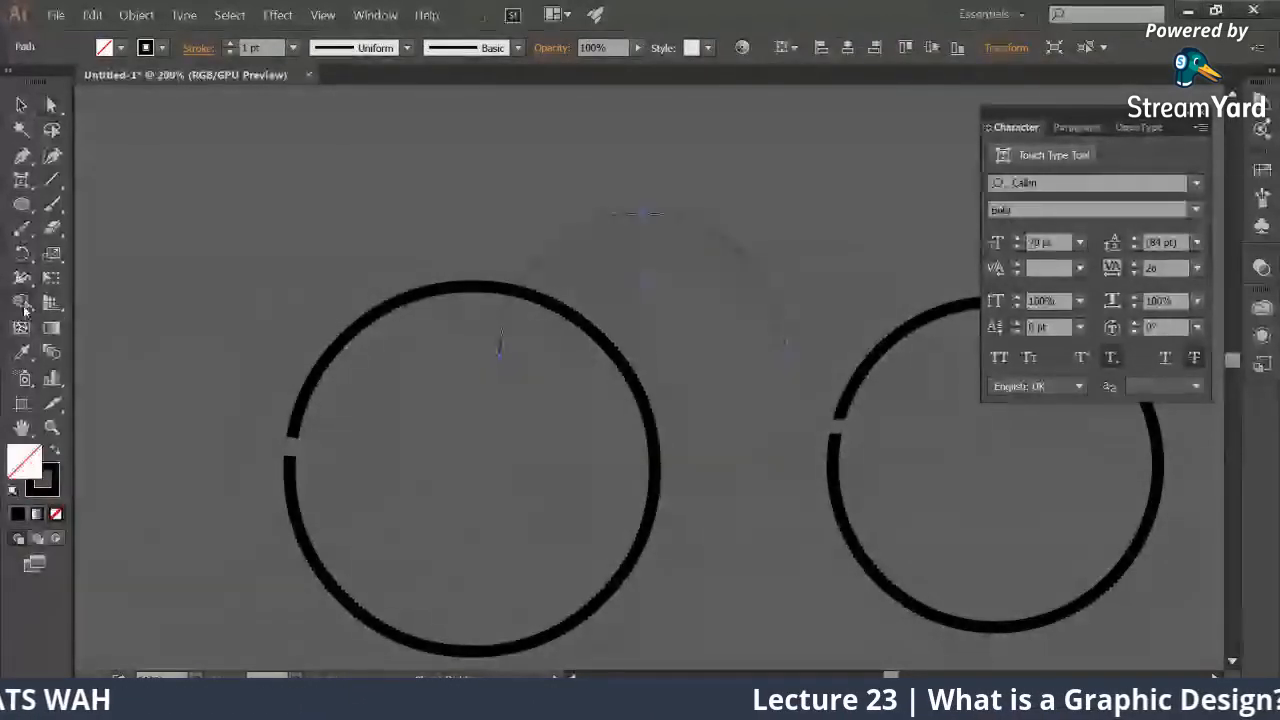
Step: Apply the first circle's 9 pt outline to the arc and duplicate it into three stacked arcs between the two circles
click(450, 289)
key(v)
click(462, 251)
drag(462, 251, 234, 194)
drag(532, 222, 703, 497)
key(ctrl+d)
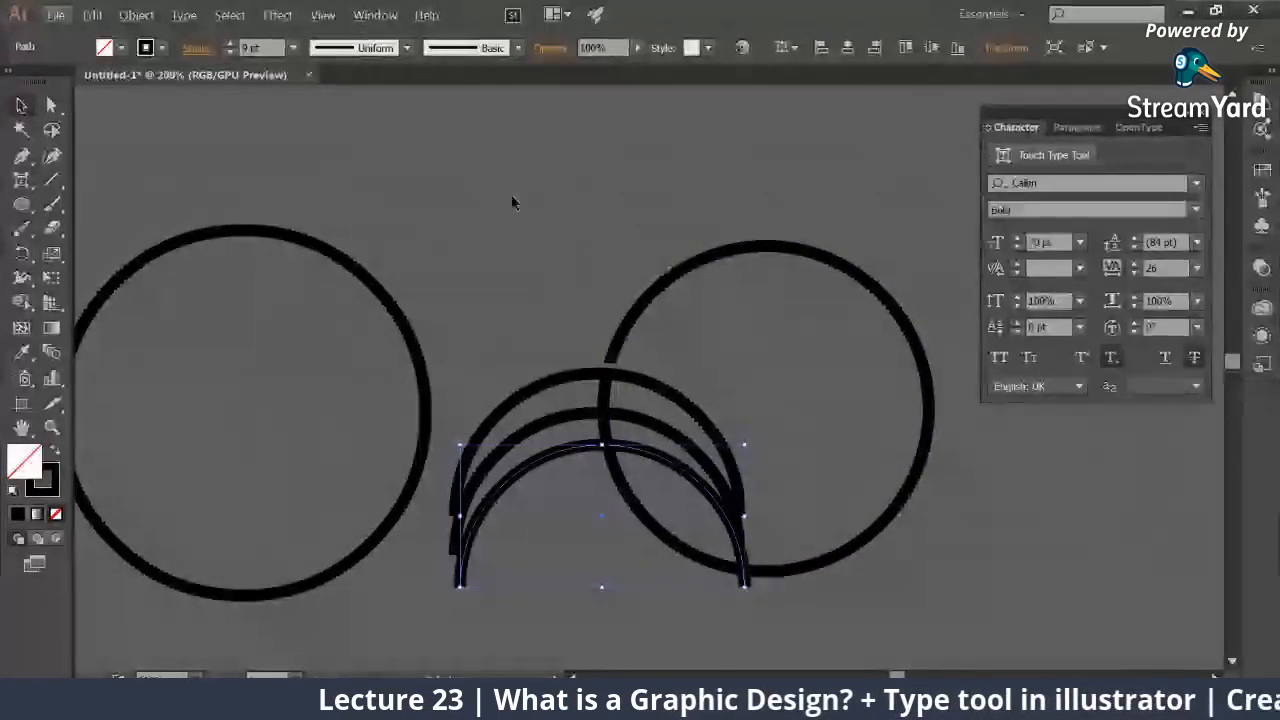
key(space)
drag(437, 400, 390, 385)
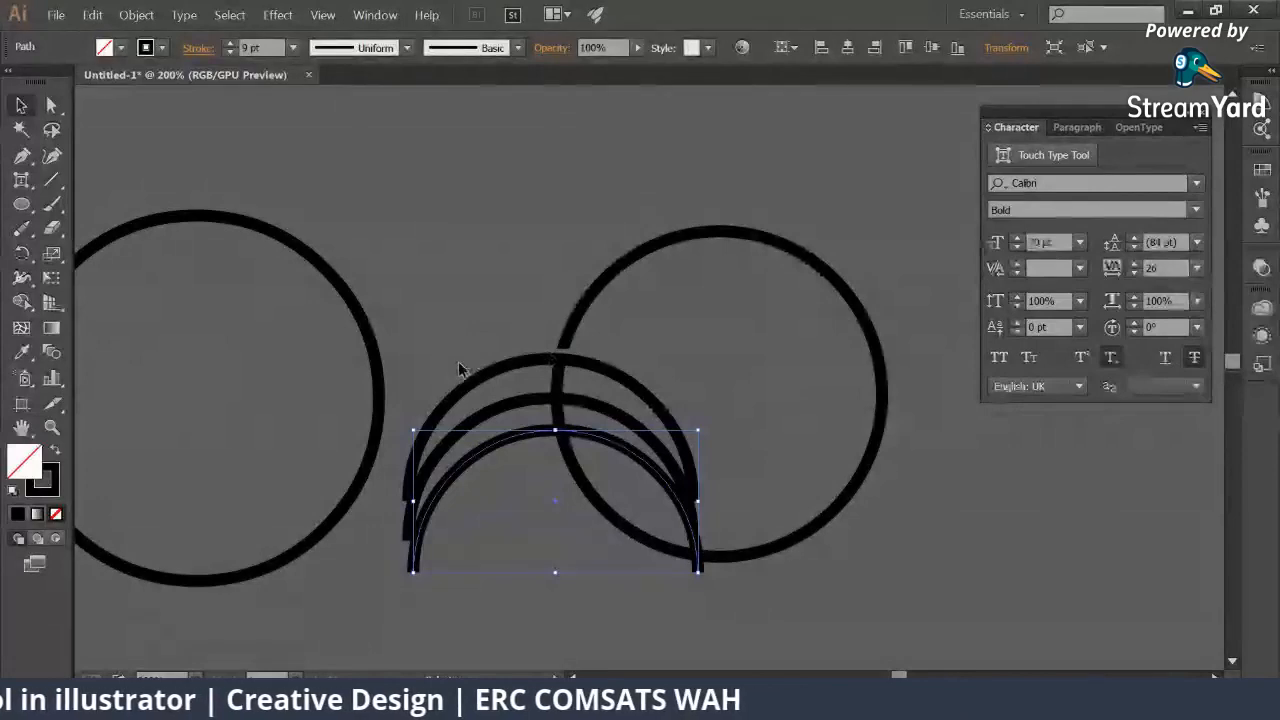
Step: Switch to the StreamYard studio in the browser, mute the microphone and unmute it again
click(119, 672)
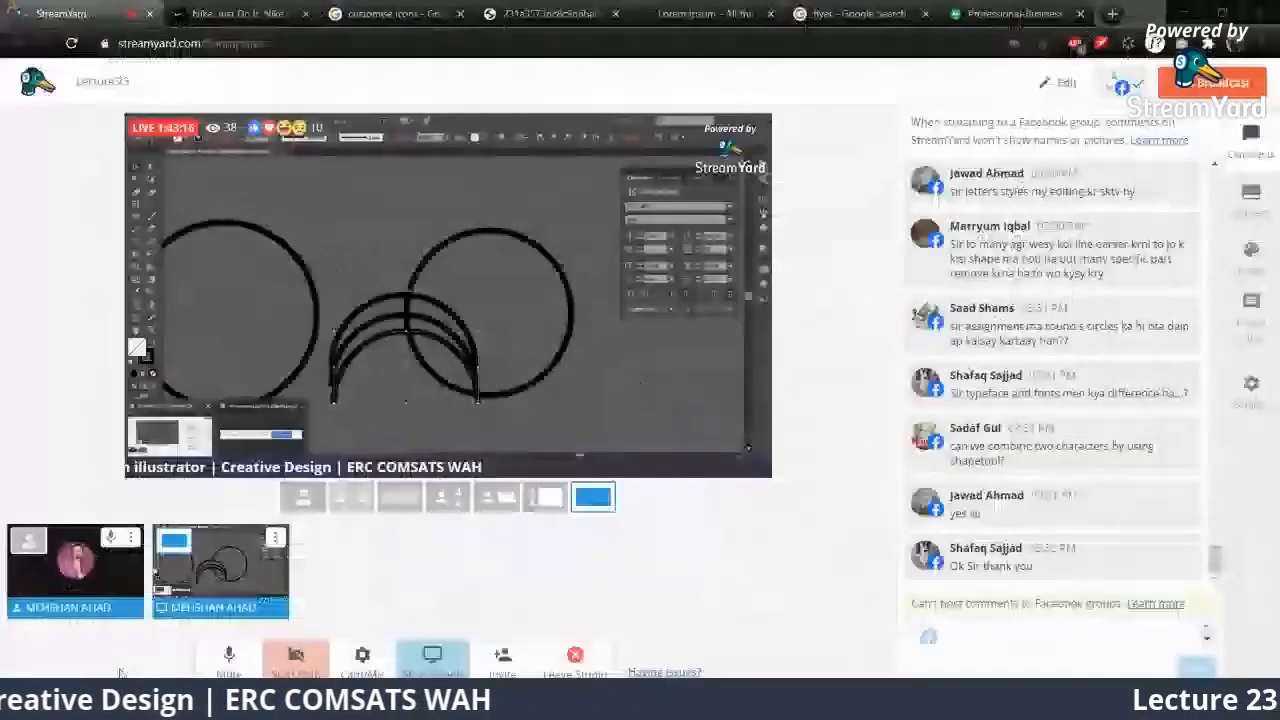
click(250, 656)
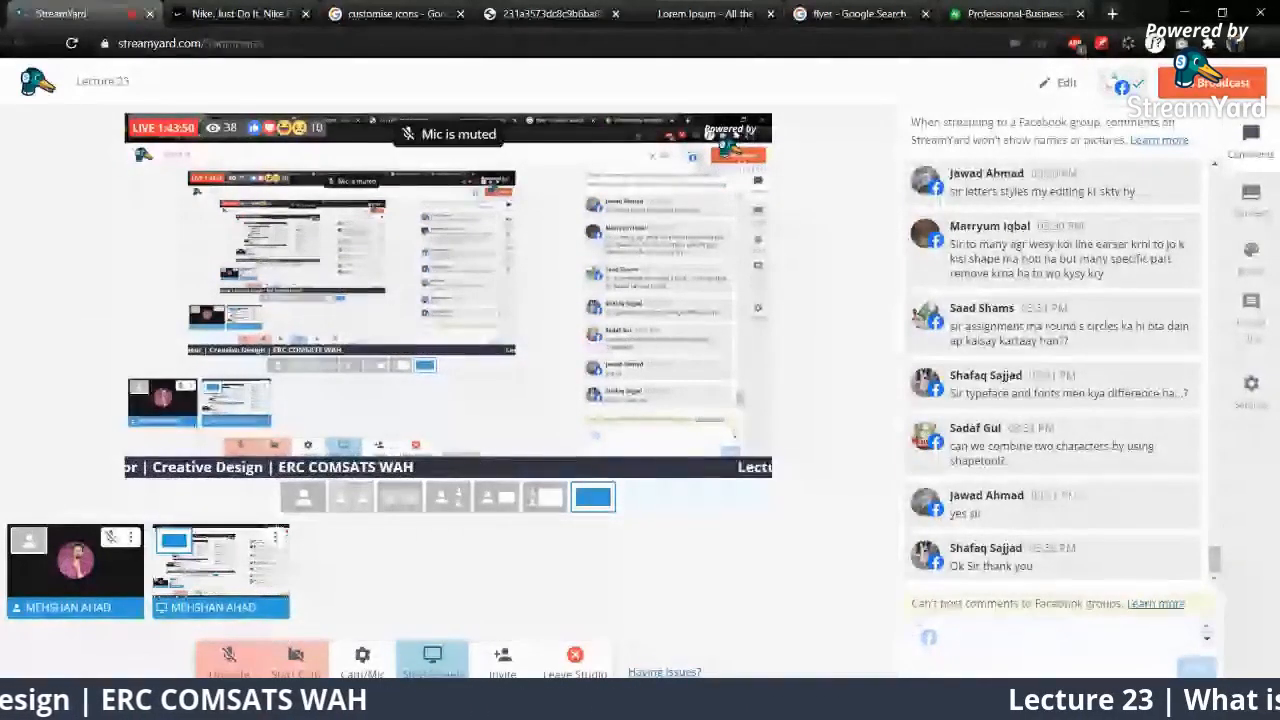
click(229, 660)
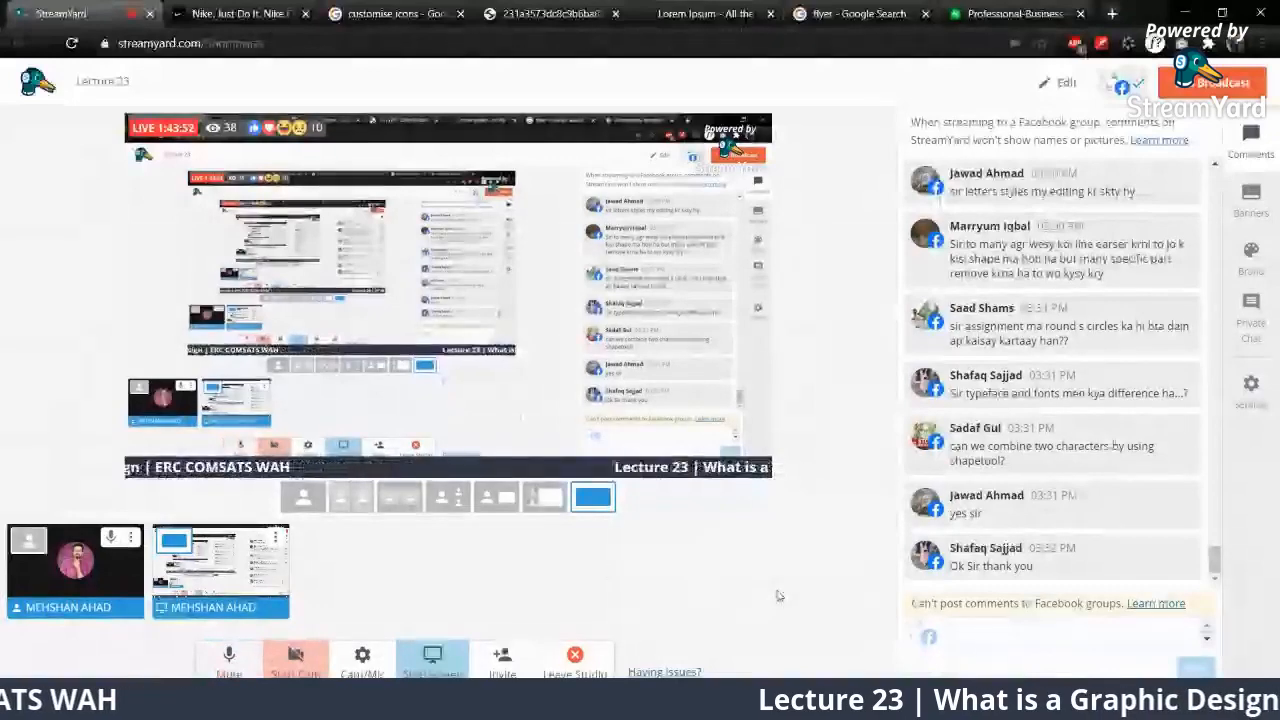